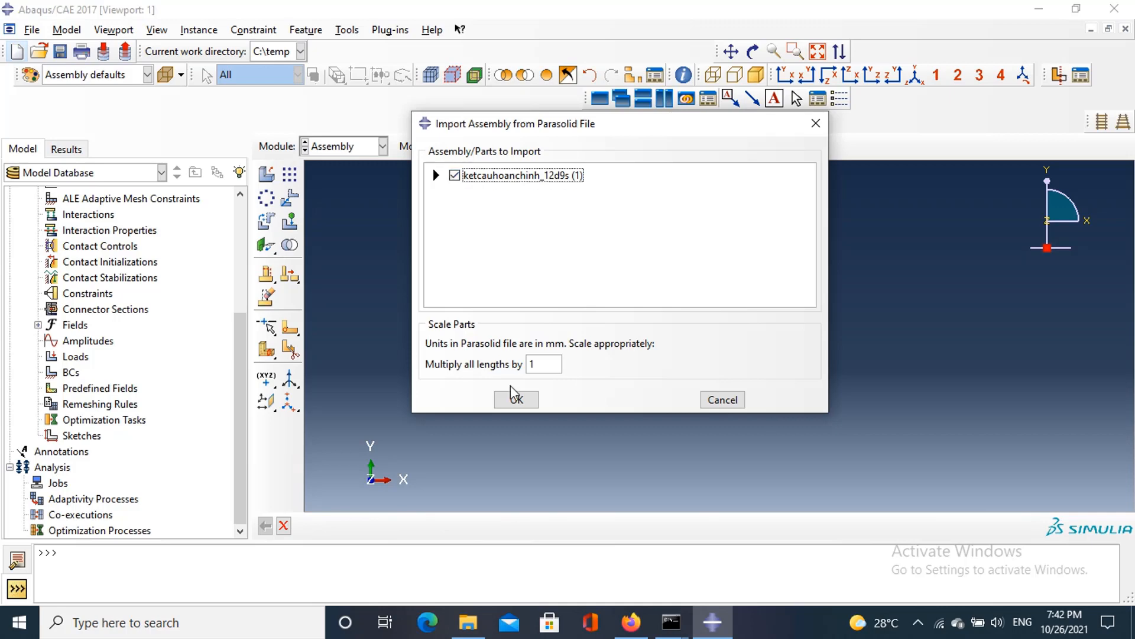
Step: Import the ketcauhoanchinh_12d9s assembly from the Parasolid file with all lengths multiplied by 1
click(516, 399)
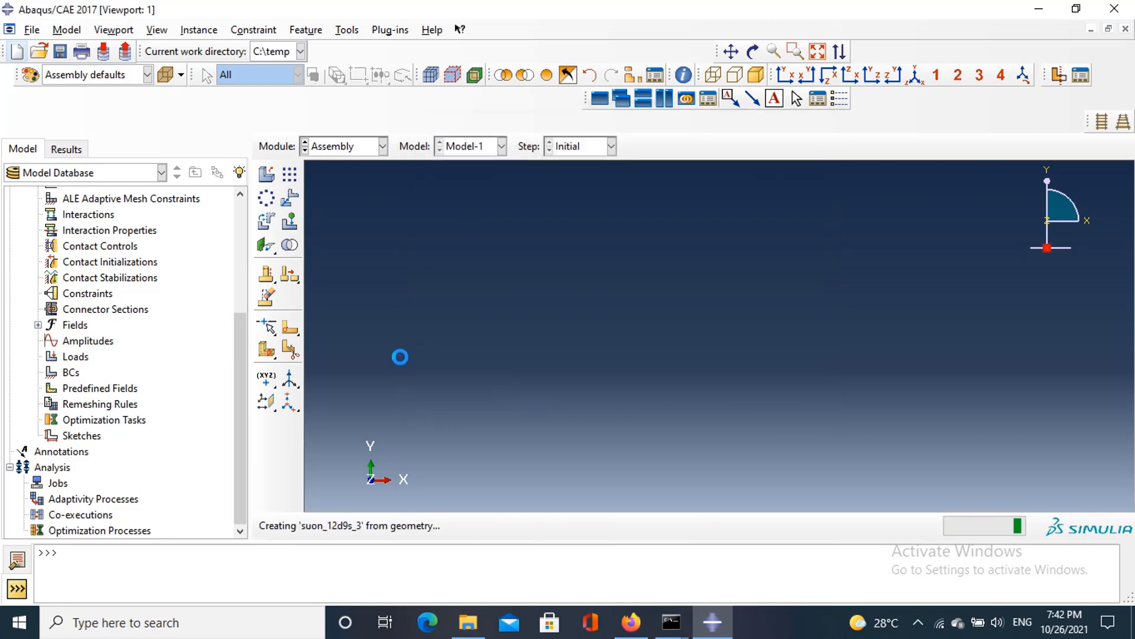
scroll(532, 304, down, 3)
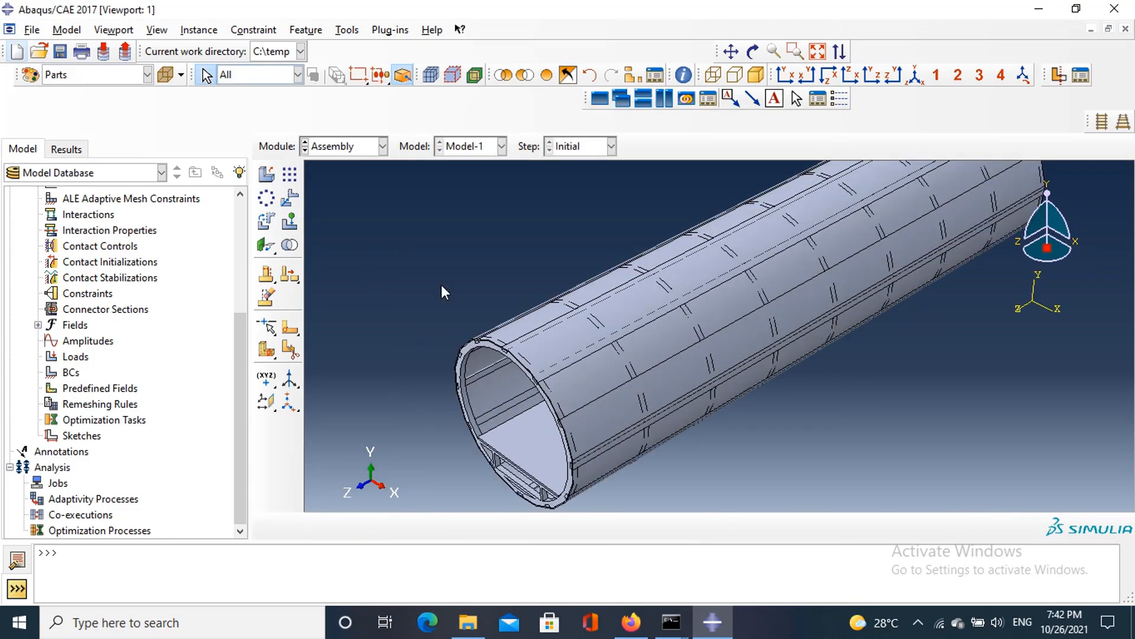
Step: In the Property module, create a material named thep with isotropic elastic behavior, entering its Young's modulus and Poisson's ratio
click(346, 146)
click(332, 182)
click(270, 174)
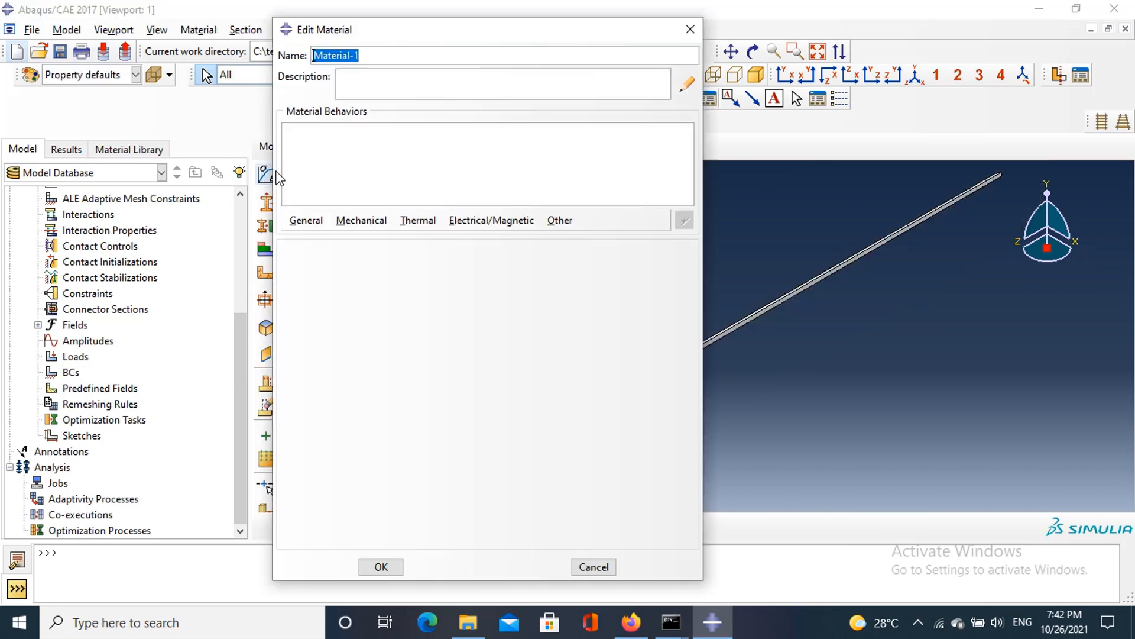
key(BackSpace)
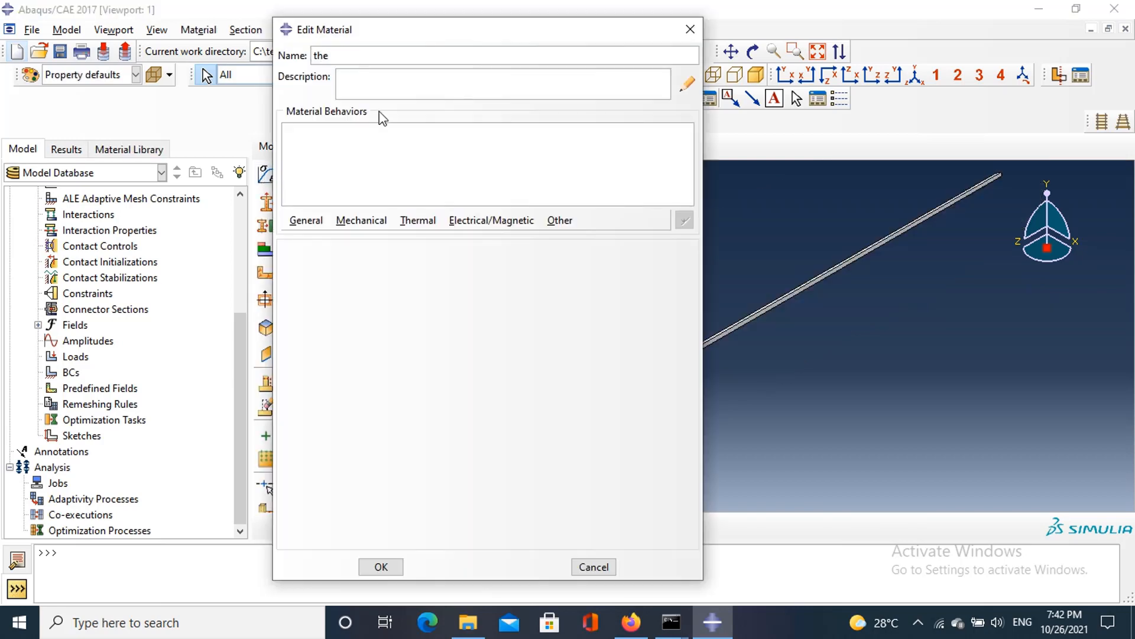
click(414, 226)
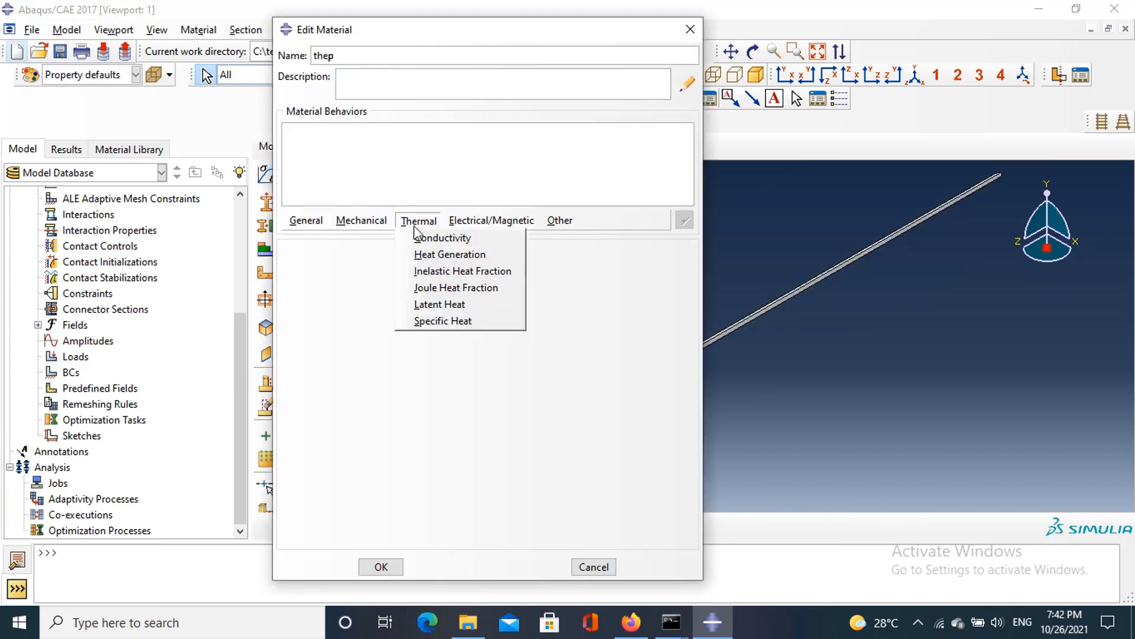
click(363, 225)
click(364, 225)
mouse_move(411, 235)
click(577, 236)
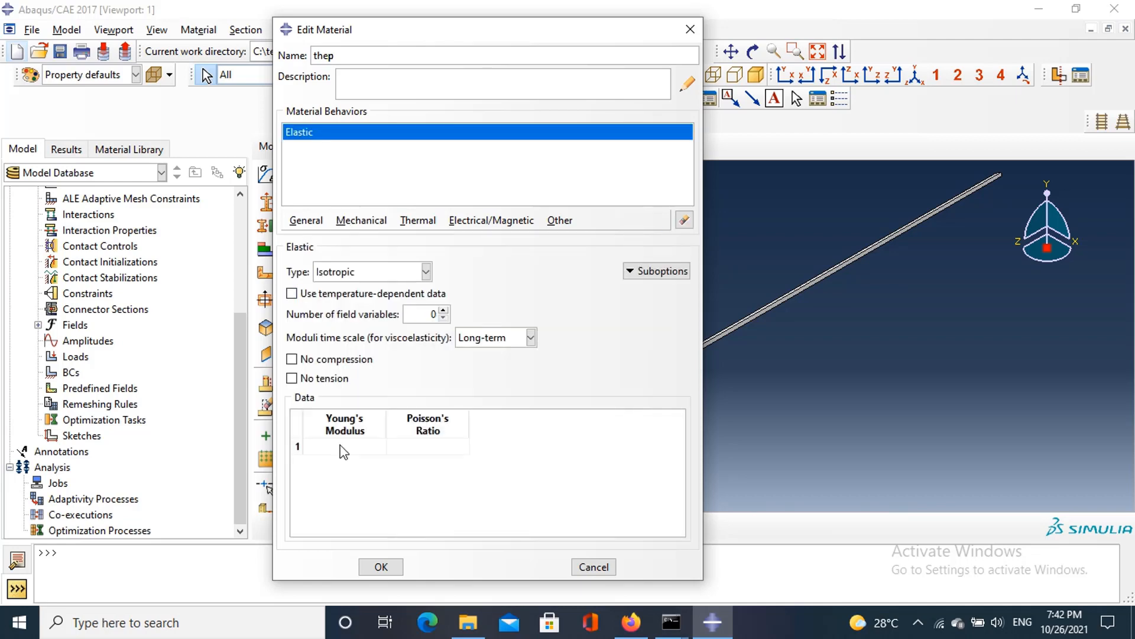
click(342, 444)
click(401, 448)
click(399, 574)
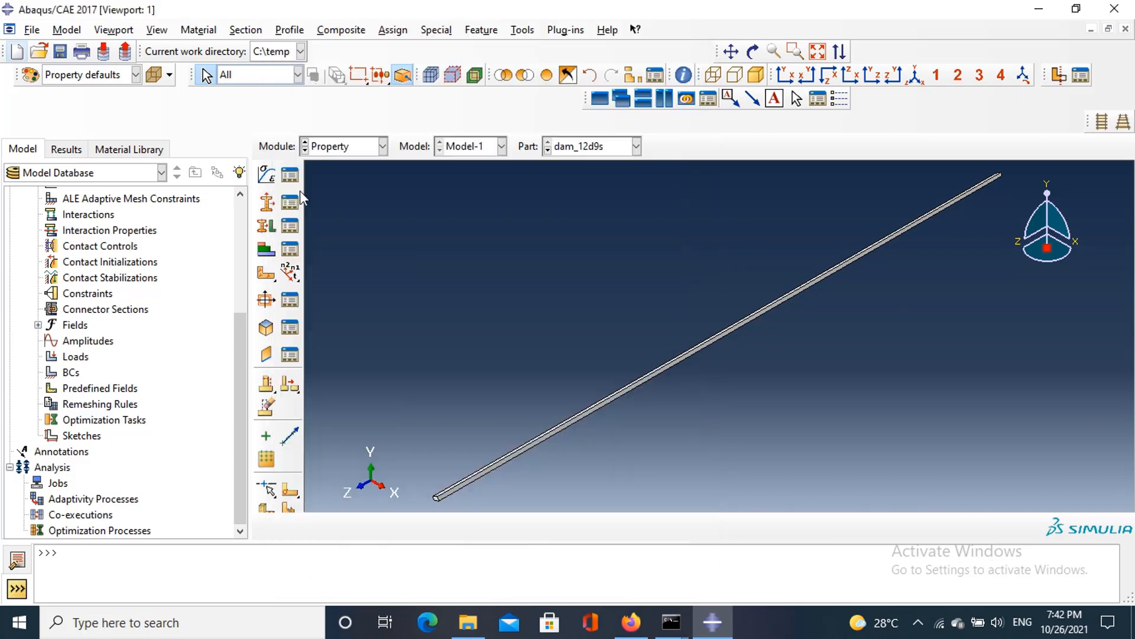
Step: Create an isotropic elastic material named nhom with Young's modulus 68900e6 and Poisson's ratio 0.32
click(267, 178)
text(r)
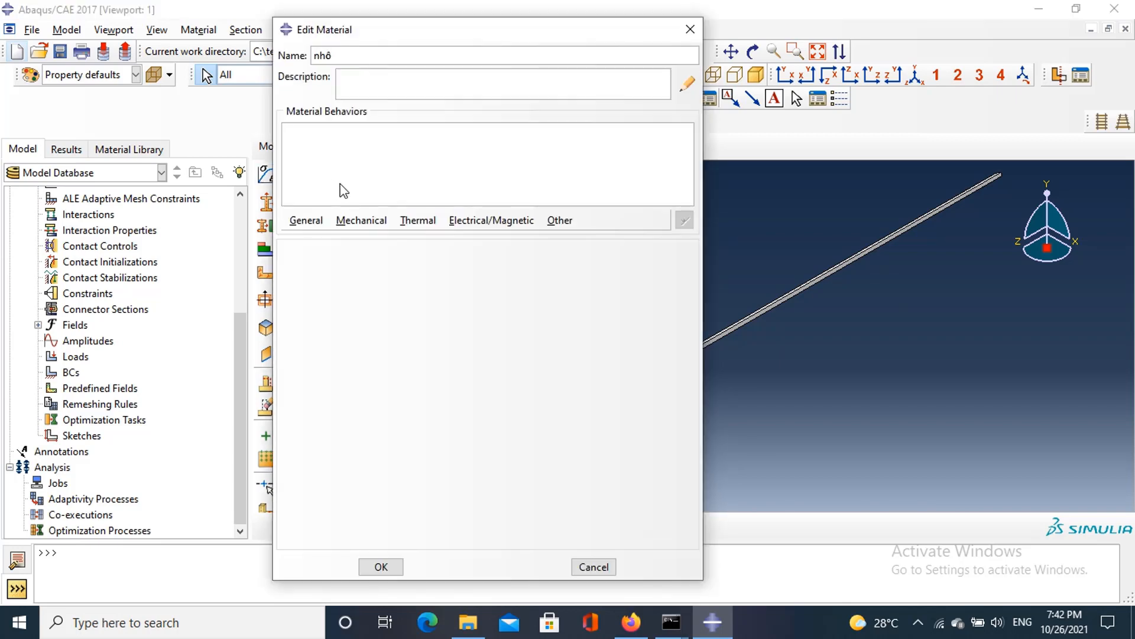
click(361, 220)
mouse_move(373, 165)
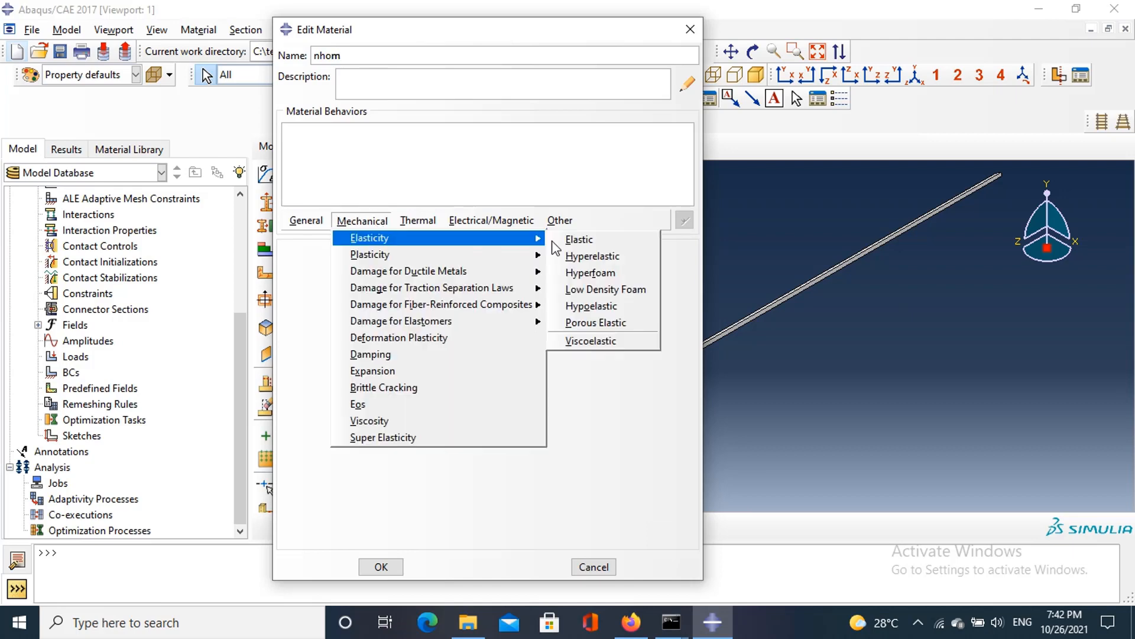
click(567, 166)
click(335, 448)
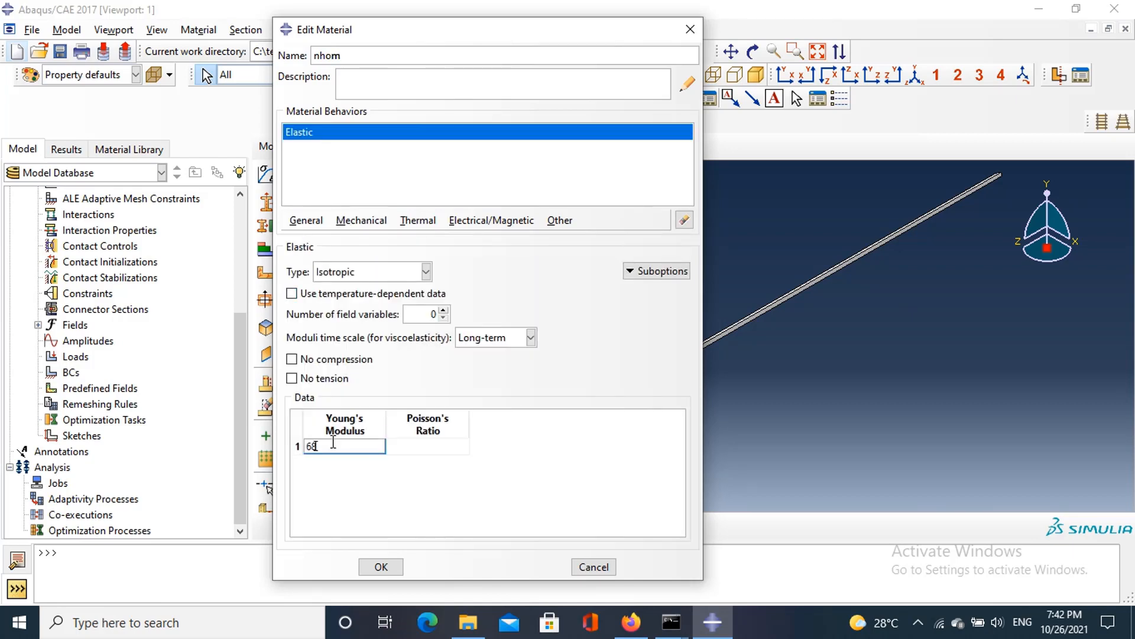
text(68900e6)
click(435, 452)
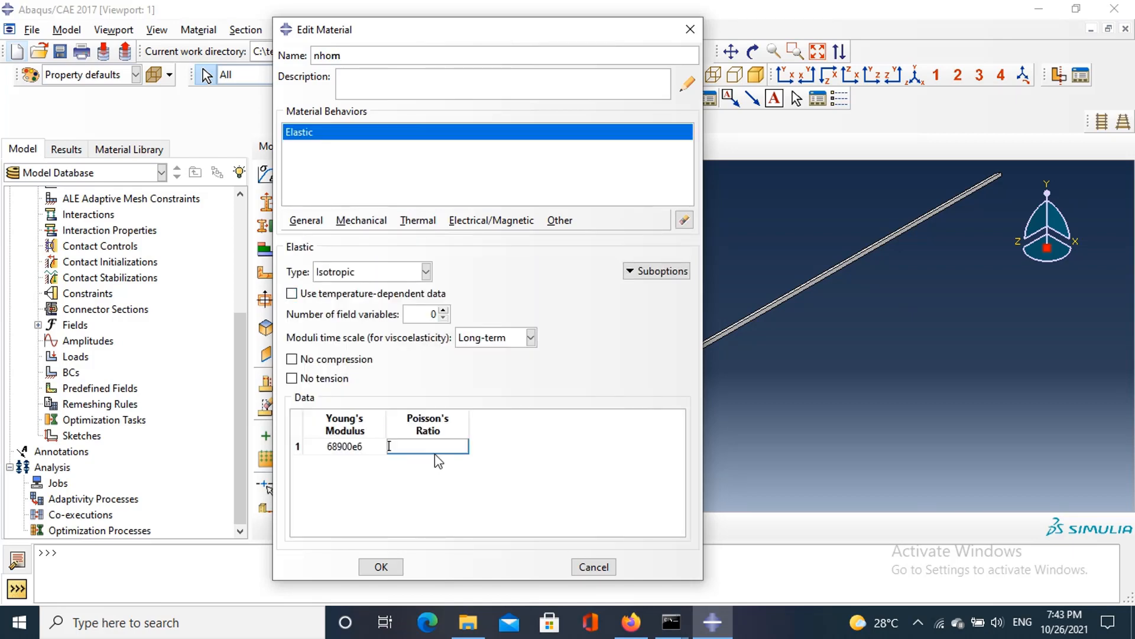
text(0.32)
click(377, 564)
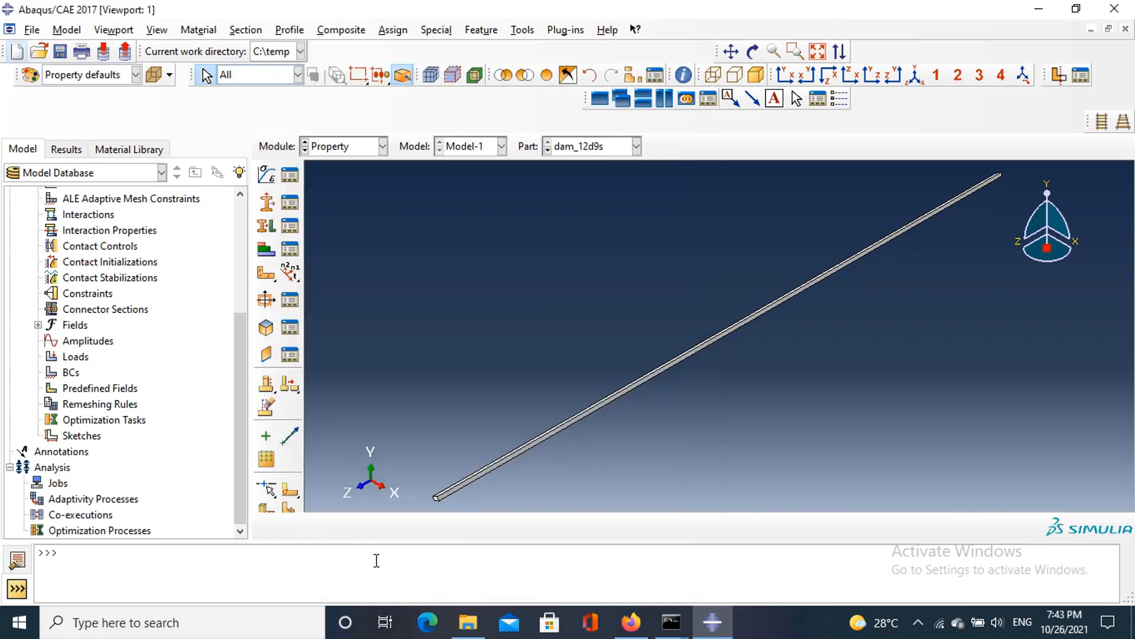
Step: Create a solid homogeneous section named thep that uses the thep material
click(267, 204)
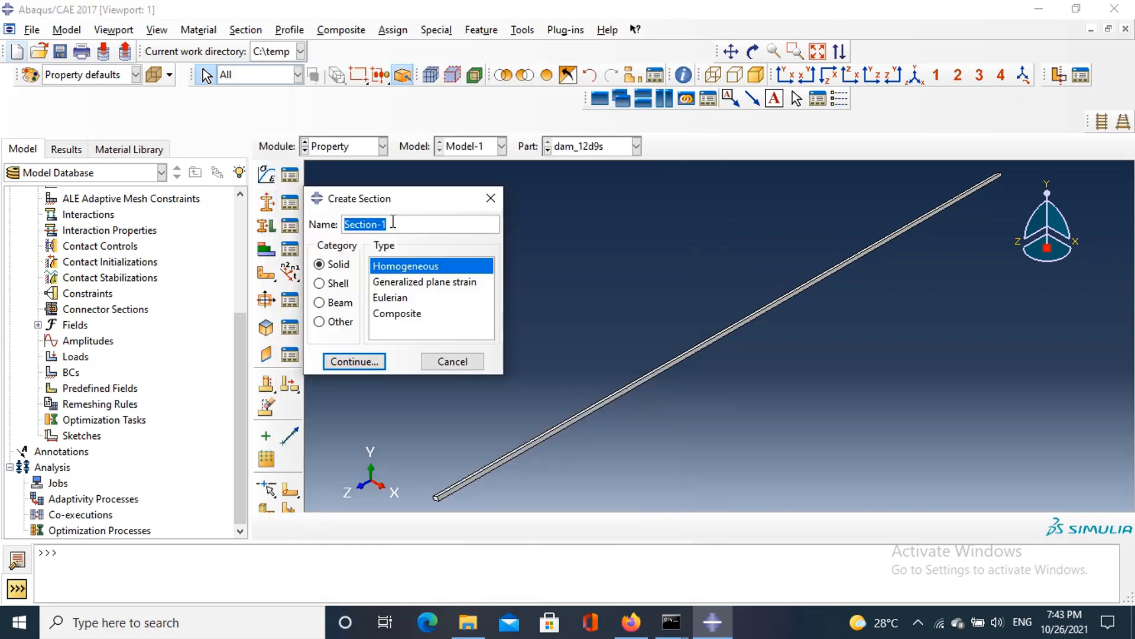
text(thep)
click(354, 362)
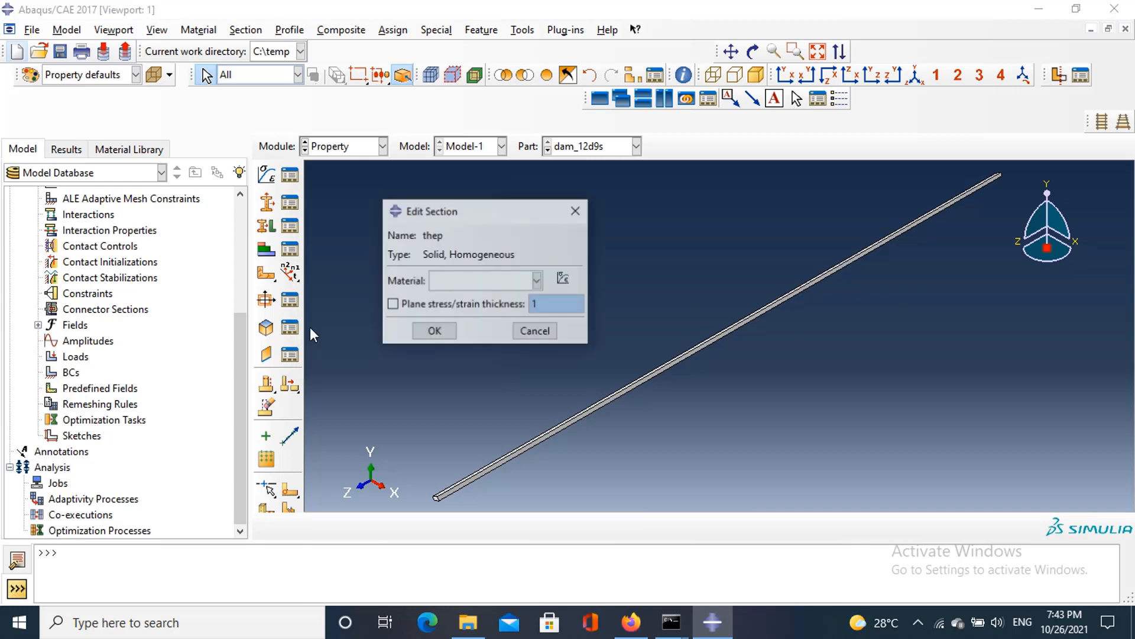
click(455, 284)
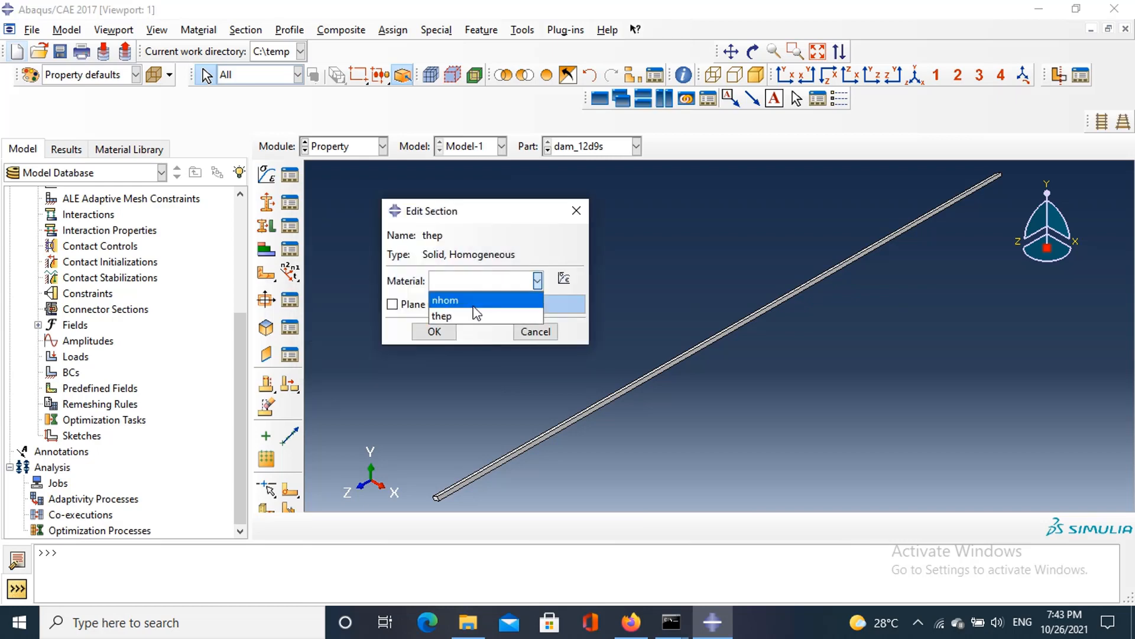
click(464, 317)
click(438, 332)
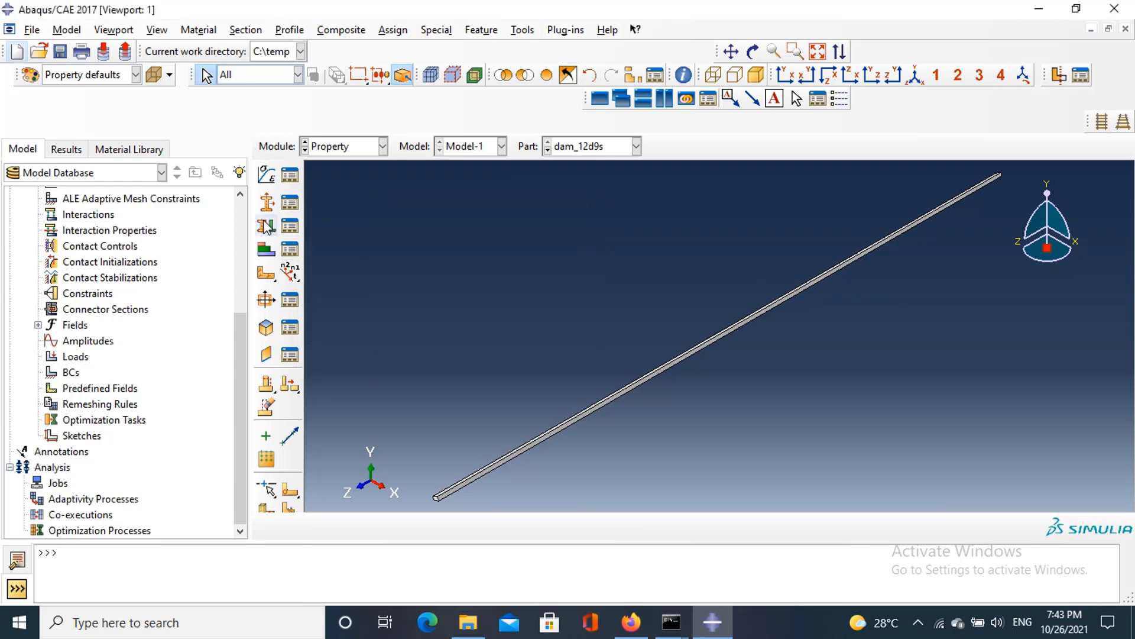
Step: Assign the thep section to the whole part dam_12d9s, creating region set d1
click(265, 227)
click(592, 407)
text(d1)
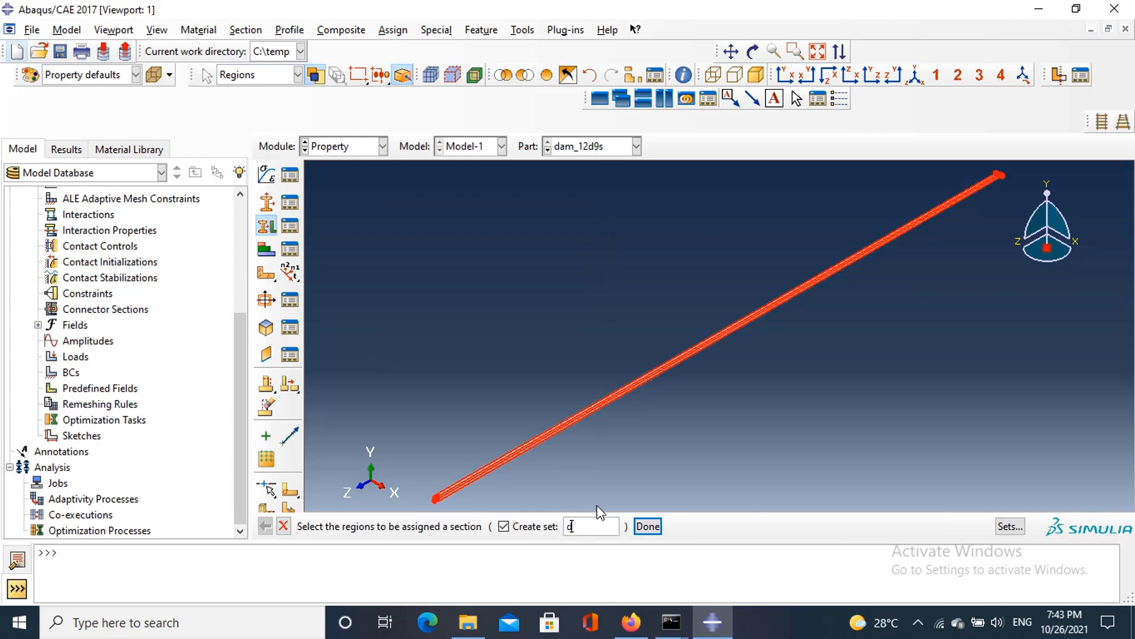
click(649, 526)
click(358, 375)
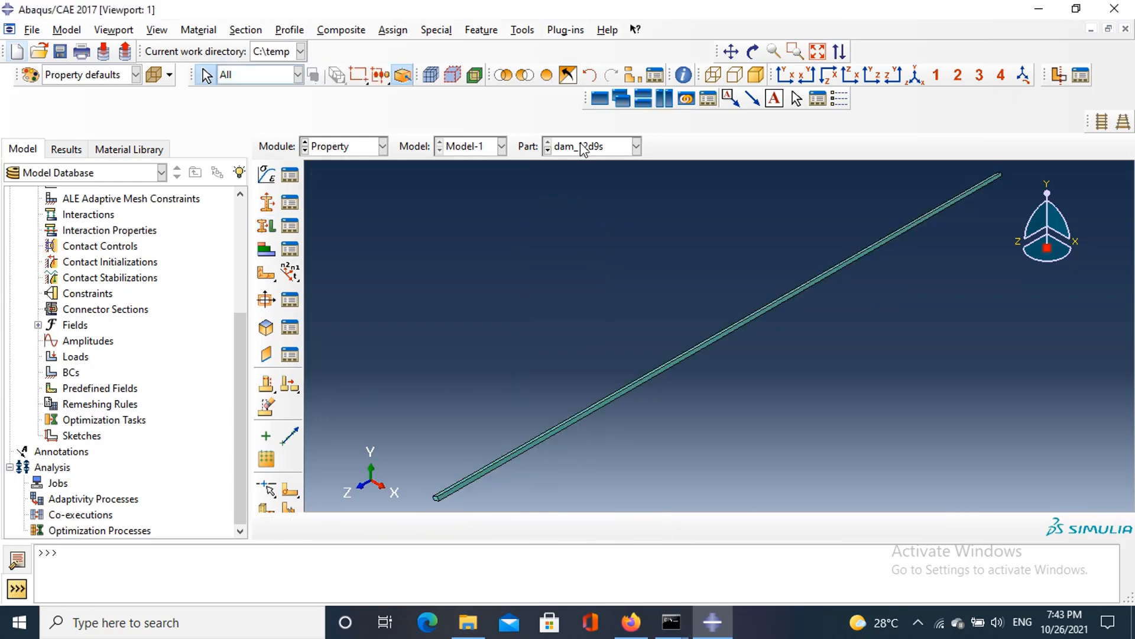
Step: Assign the thep section to part dam_12d9s_9 using a new region set named d2
click(547, 151)
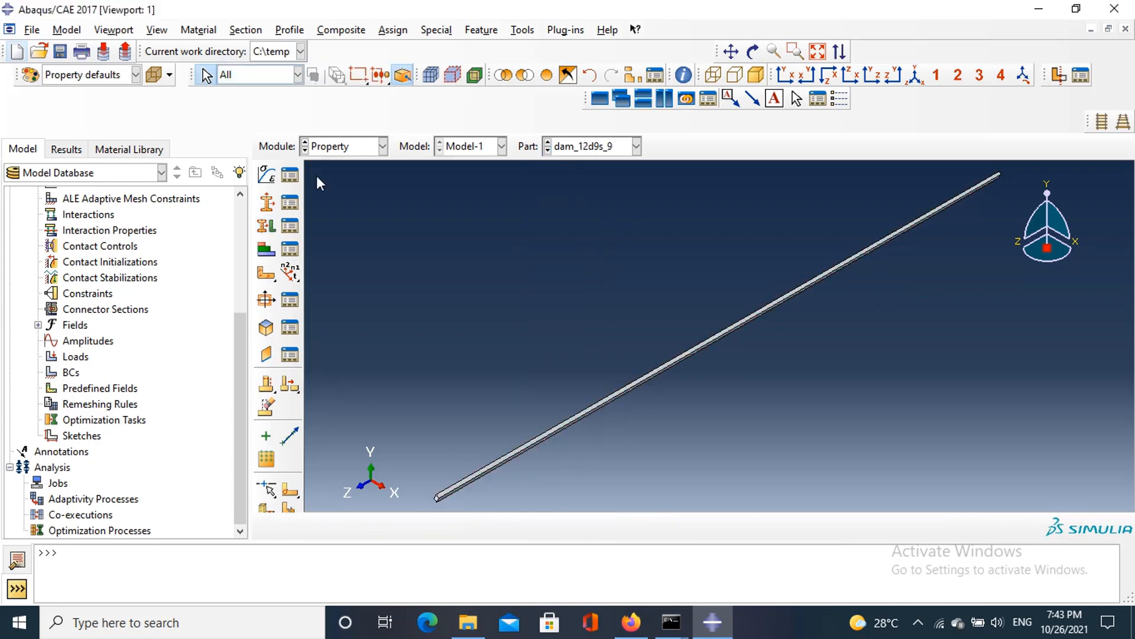
click(266, 226)
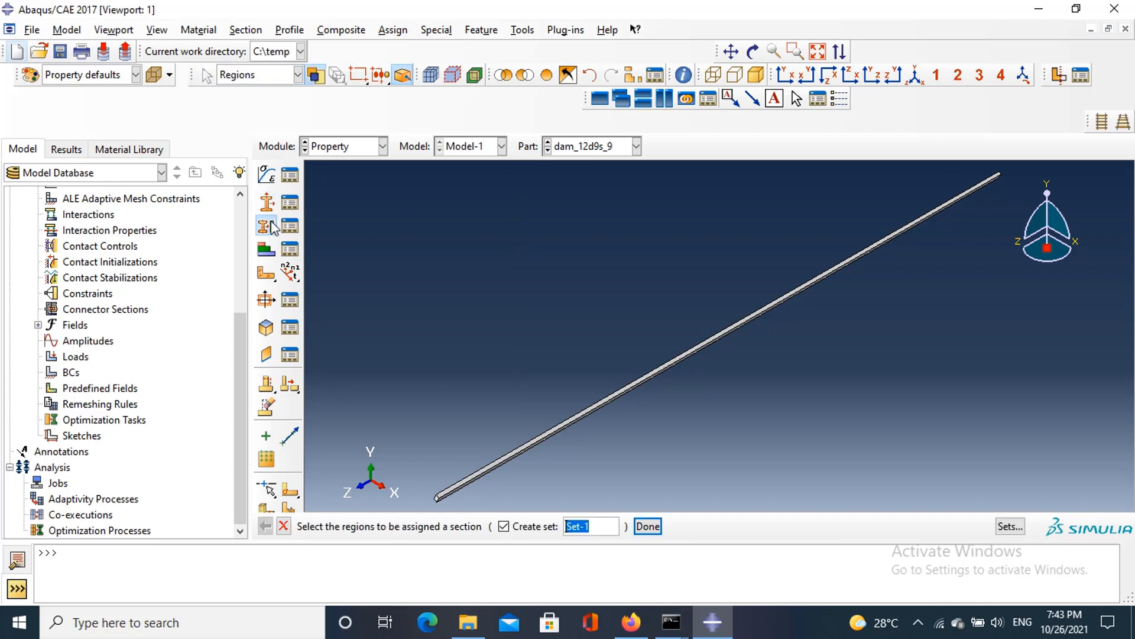
click(522, 451)
text(d2)
click(648, 526)
click(360, 375)
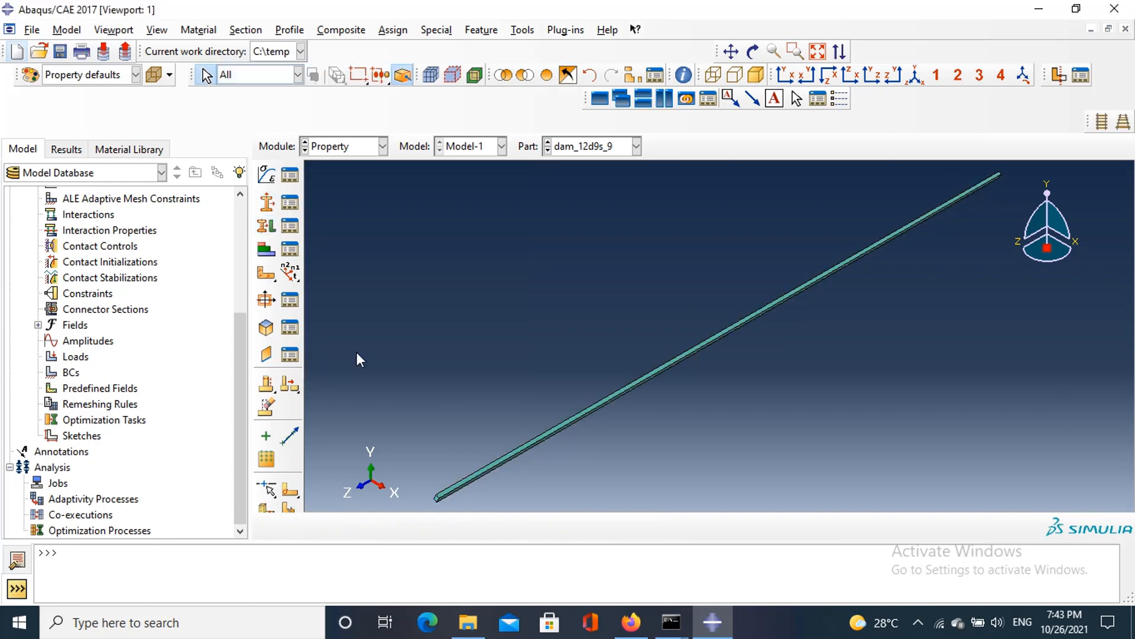
Step: Assign the thep section to part dam_12d9s_10 using a new region set named d3
click(548, 151)
click(266, 226)
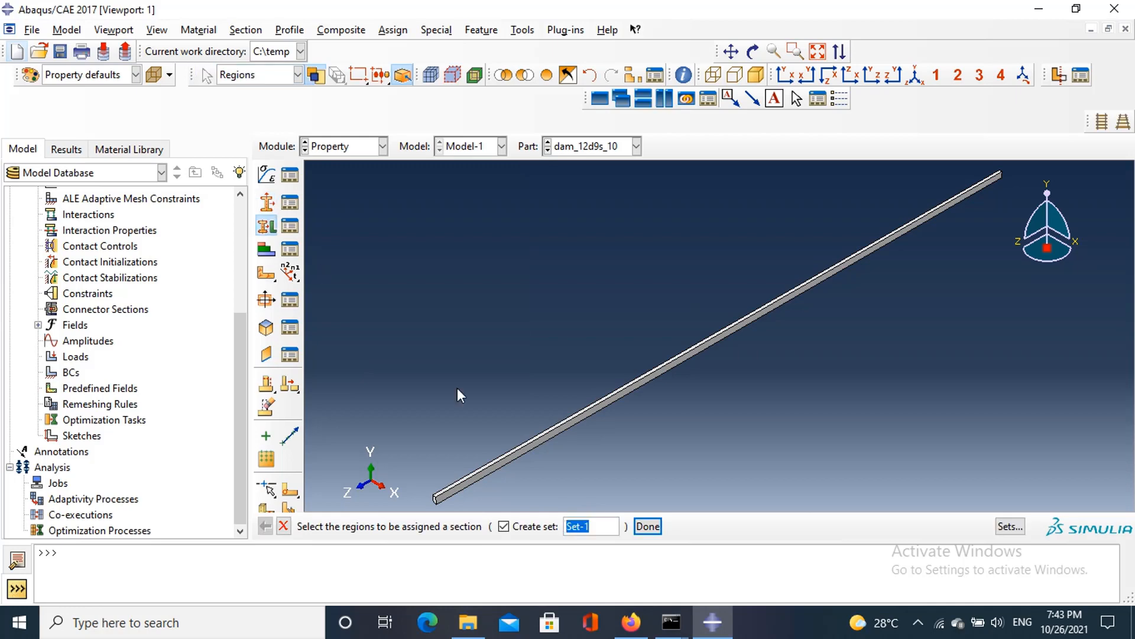
text(d3)
click(545, 432)
click(649, 526)
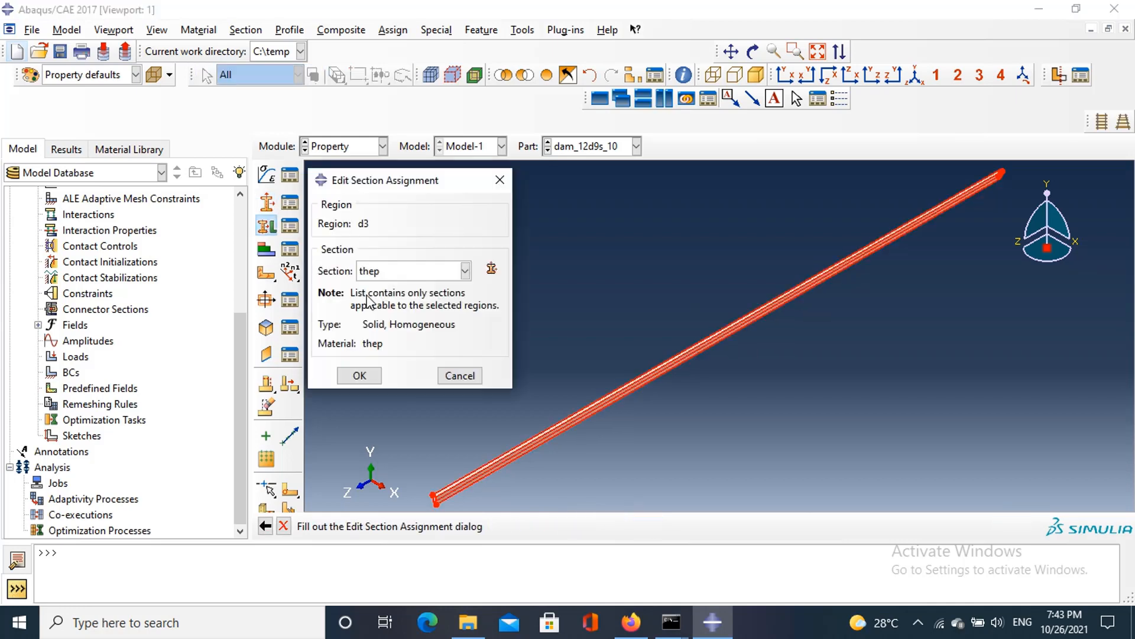
click(359, 374)
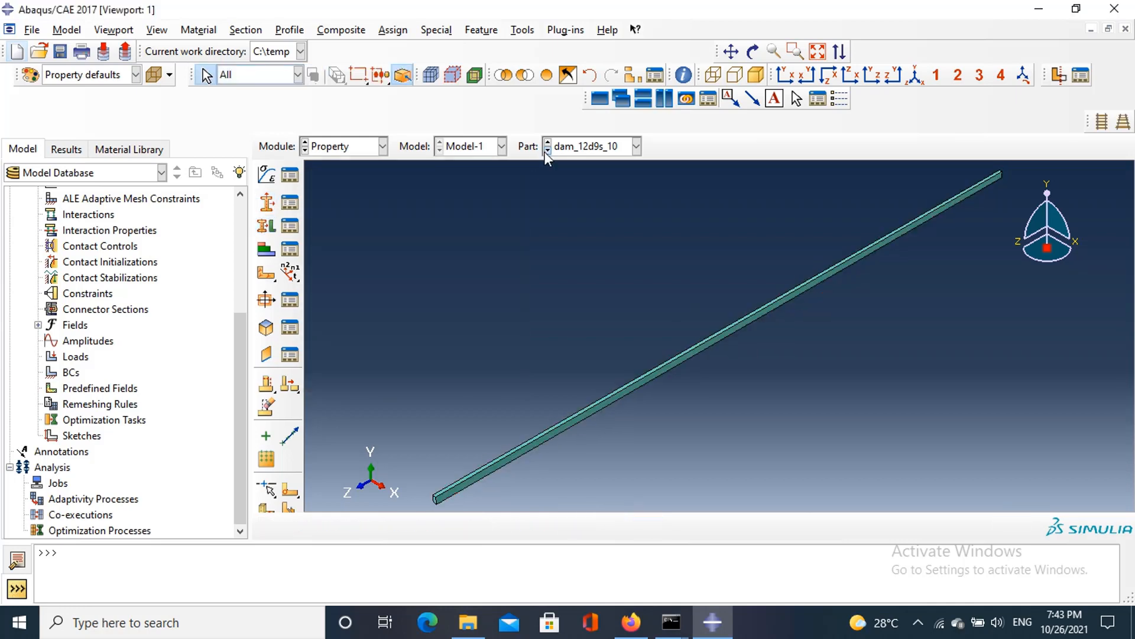
Step: Assign the thep section to part dam_12d9s_11 using a new region set named d4
click(546, 151)
click(266, 226)
click(538, 441)
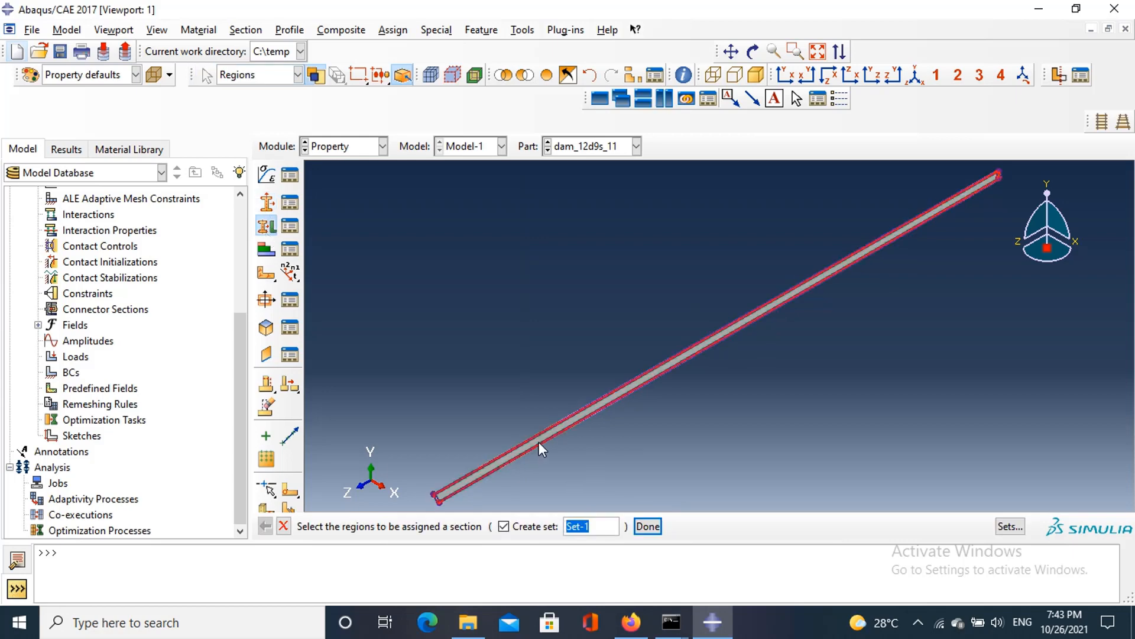
text(d4)
click(648, 527)
click(359, 375)
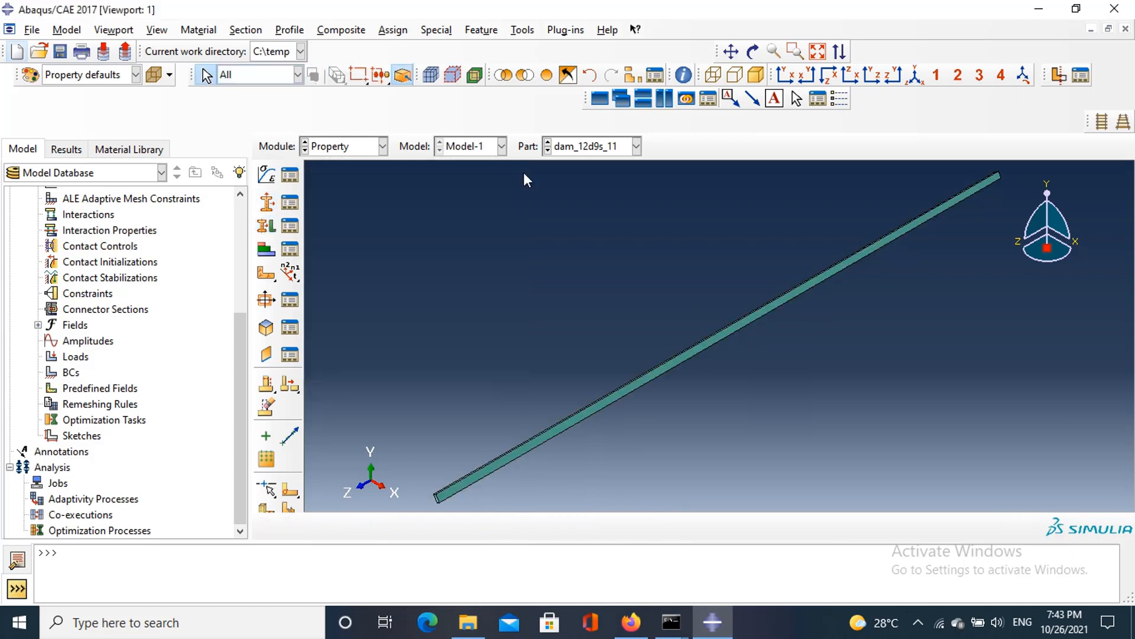
Step: Assign the thep section to part dam_12d9s_12 using a new region set named d5
click(547, 151)
click(267, 226)
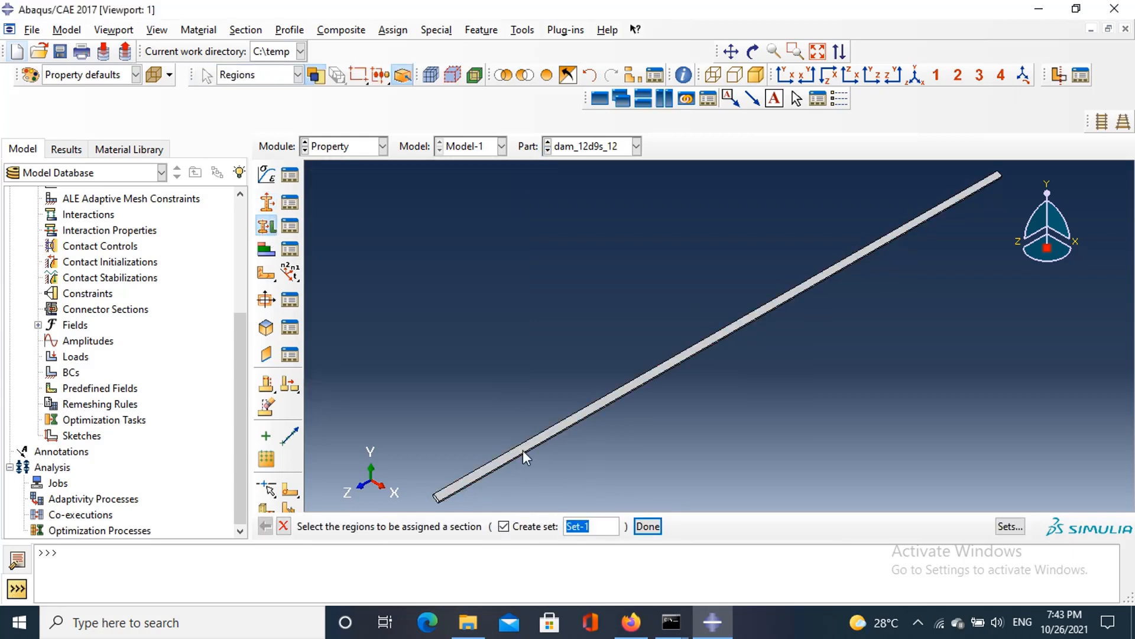
click(524, 447)
text(d5)
click(647, 526)
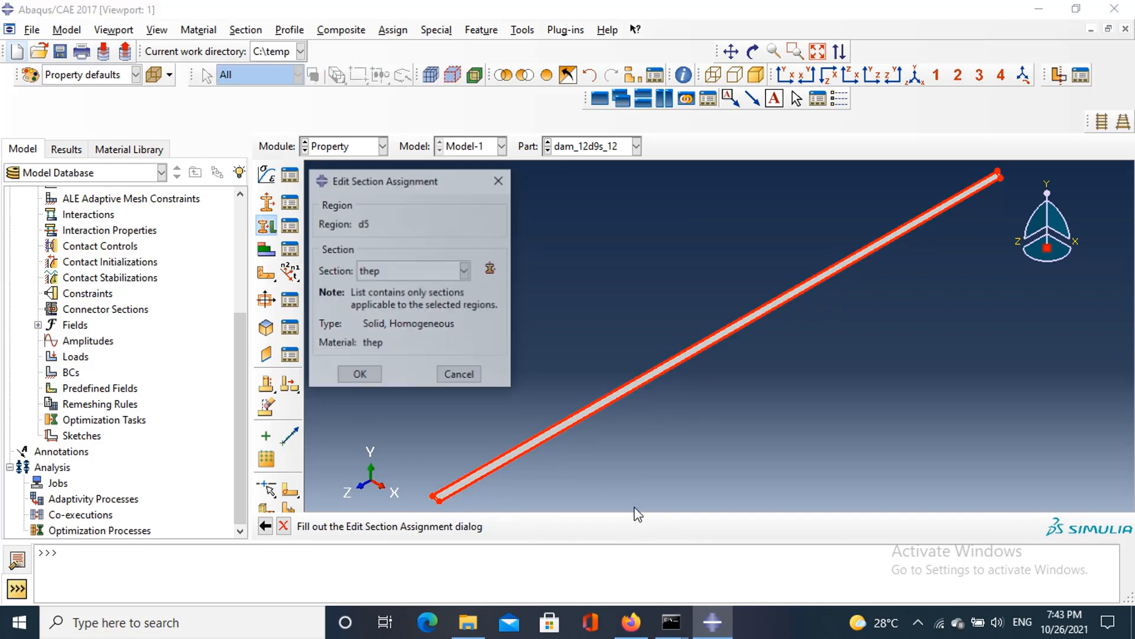
click(360, 375)
Step: Assign the thep section to part dam_12d9s_13 using a new region set named d6
click(547, 146)
click(267, 226)
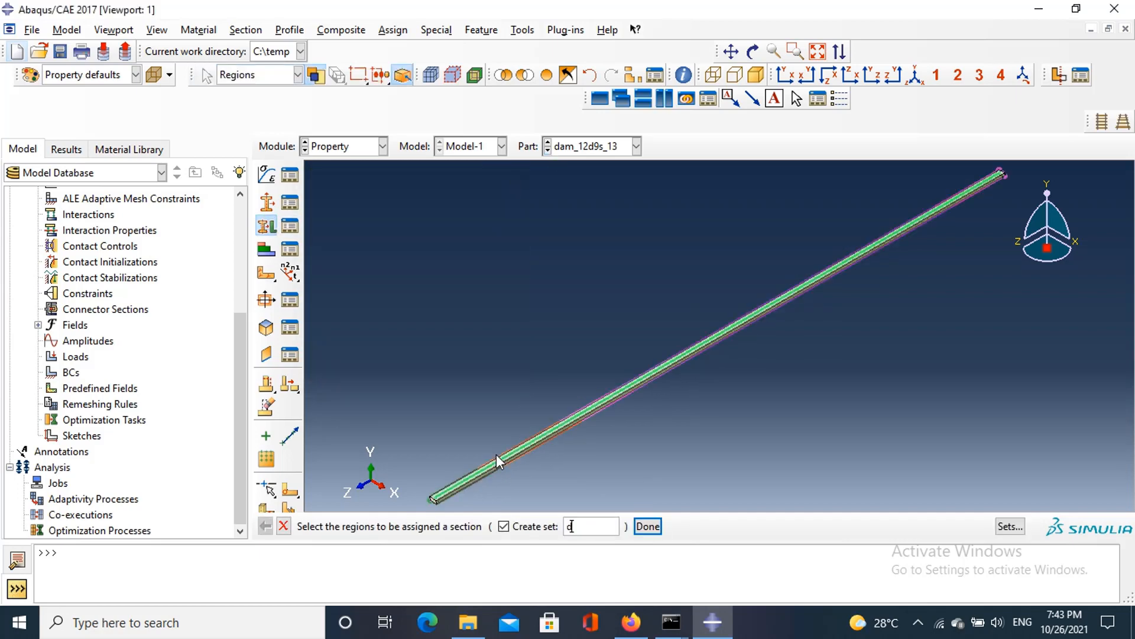
text(d6)
click(499, 461)
click(647, 526)
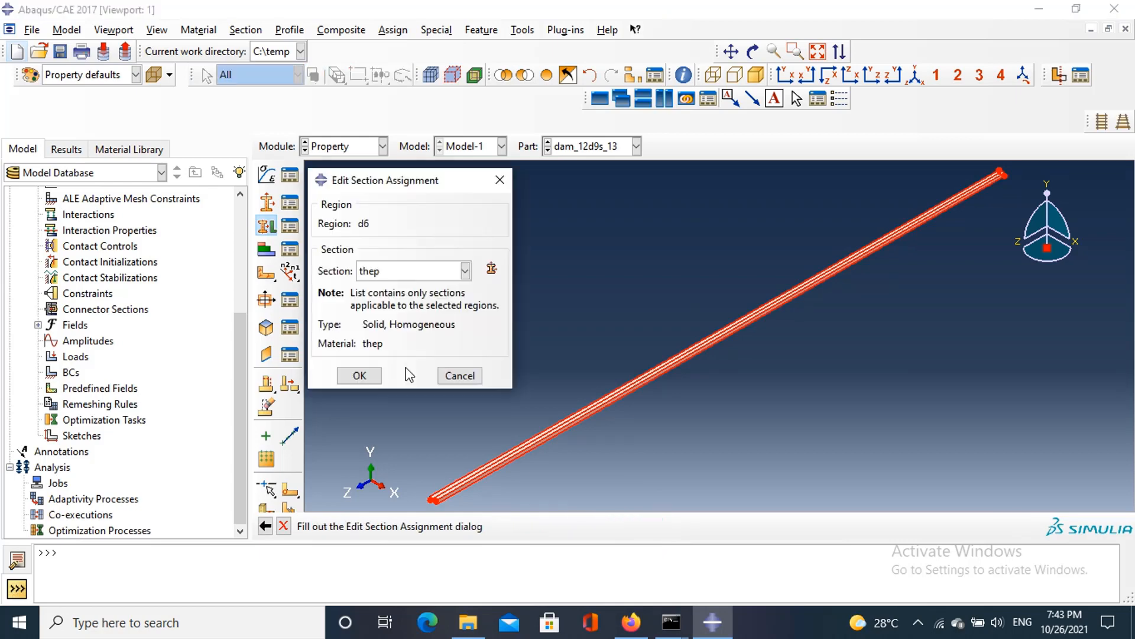
click(359, 376)
Step: Assign the thep section to part dam_12d9s_14 using a new region set named d7
click(545, 151)
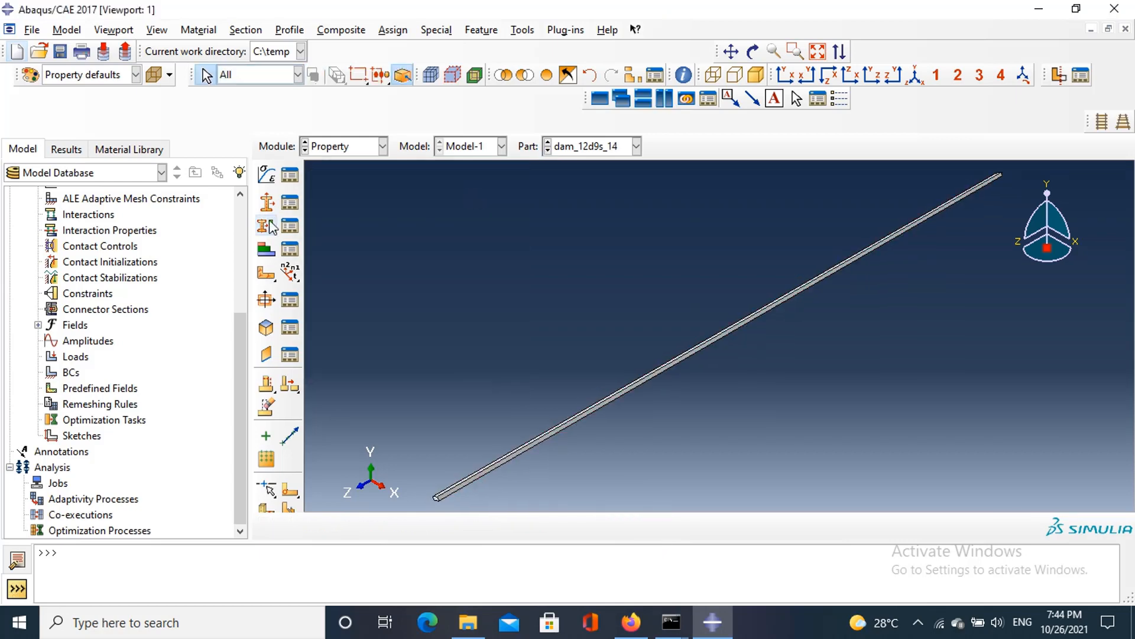
click(268, 226)
text(d7)
click(549, 432)
click(647, 525)
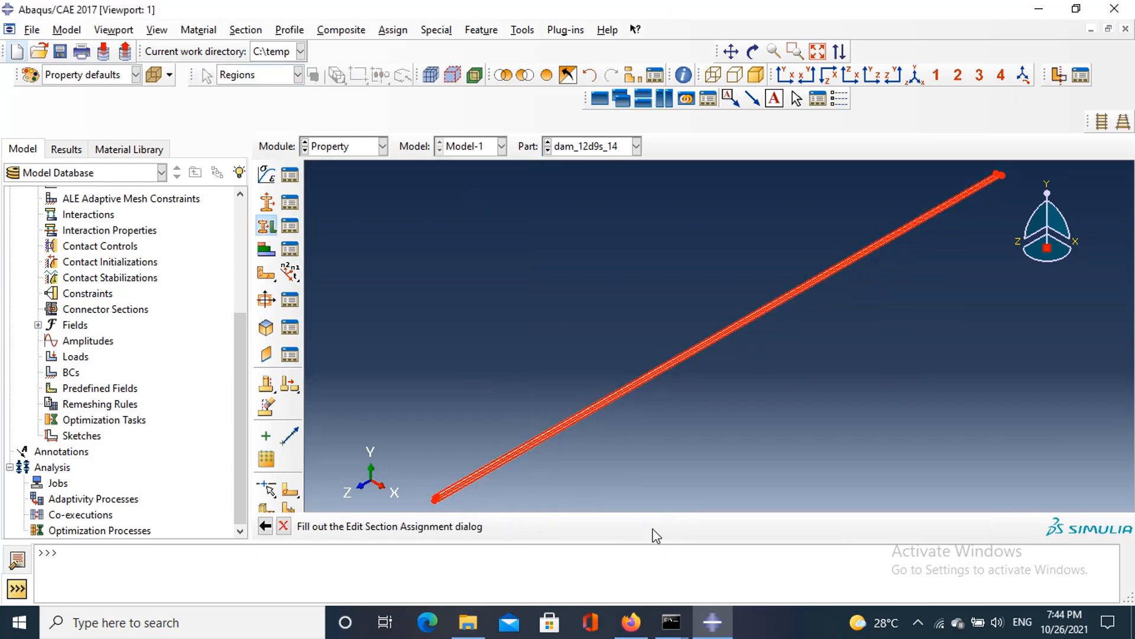
click(359, 376)
Step: Assign the thep section to part dam_12d9s_15 using a new region set named d8
click(545, 151)
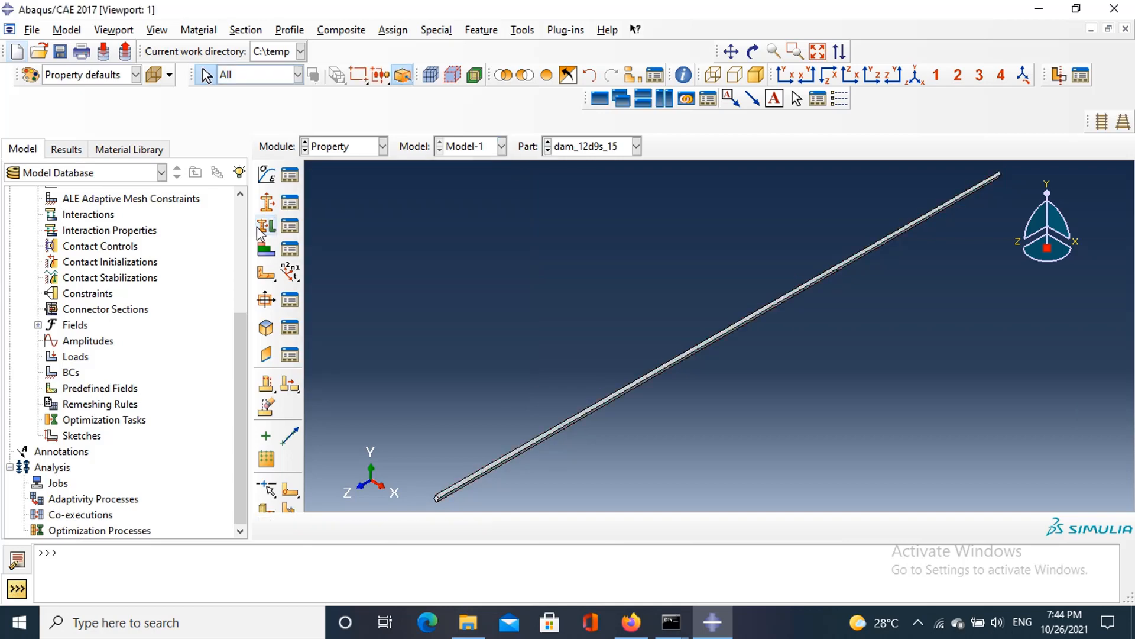
click(267, 226)
click(535, 441)
text(d)
click(534, 441)
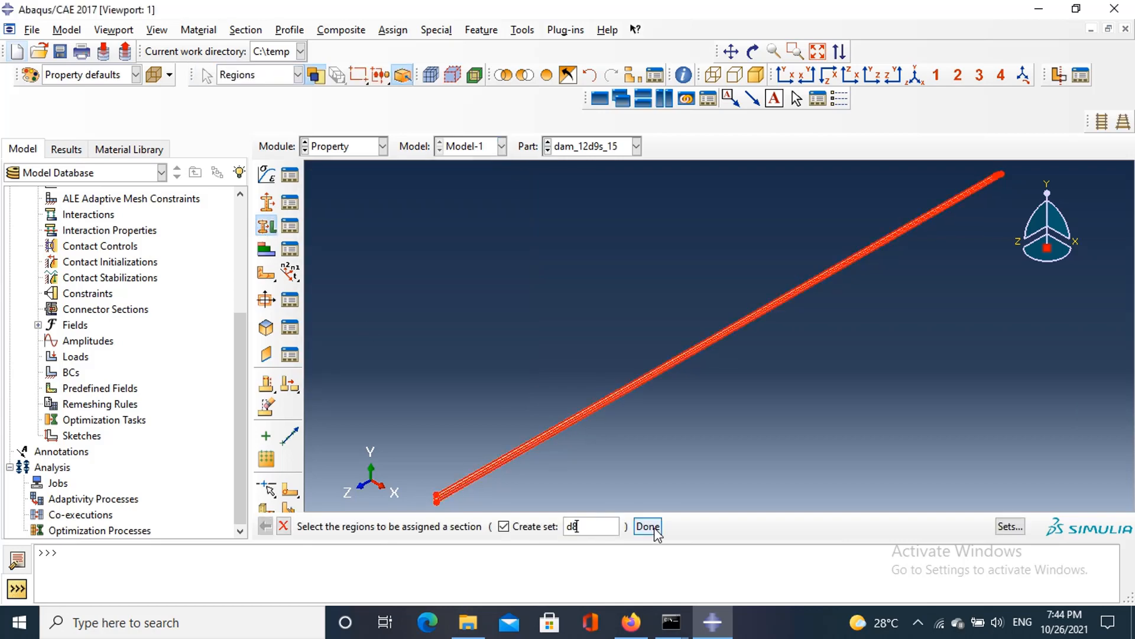
click(648, 525)
click(357, 373)
Step: Assign the thep section to part dam_12d9s_16 using a new region set named d9
click(545, 151)
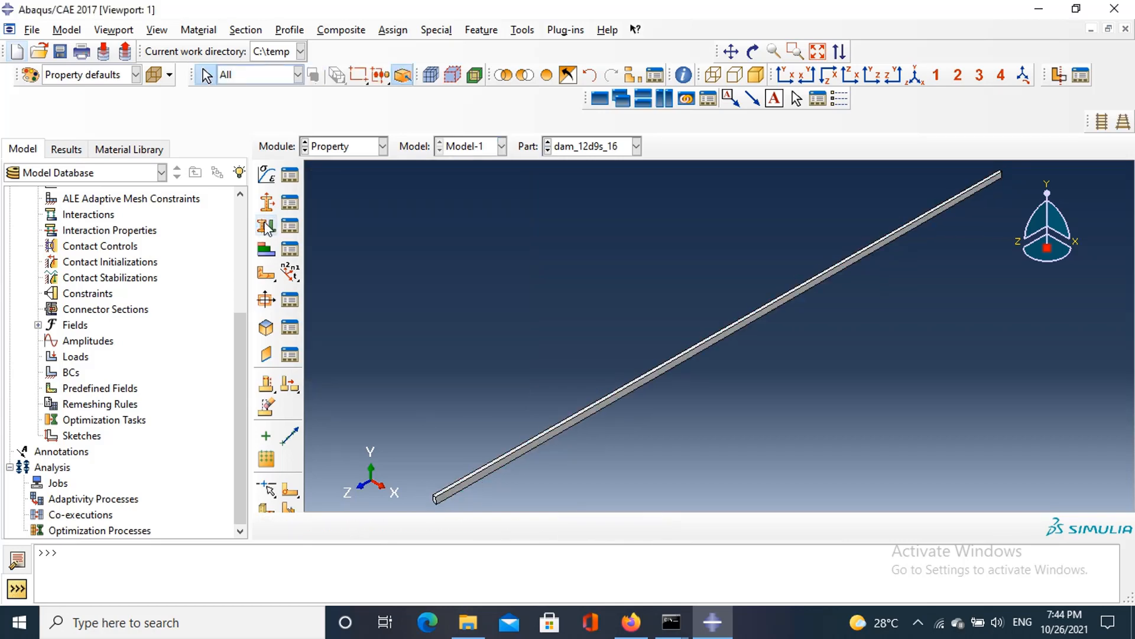
click(267, 226)
click(540, 444)
text(dff)
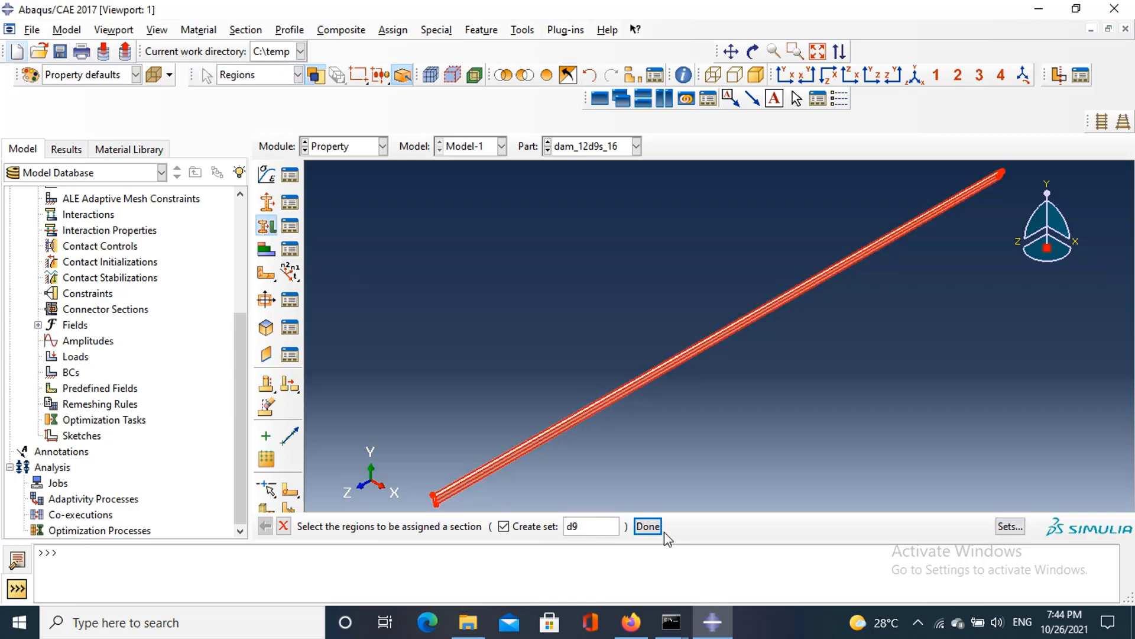
click(654, 524)
click(359, 373)
Step: Assign the thep section to part dam_12d9s_17 using a new region set named d10
click(545, 151)
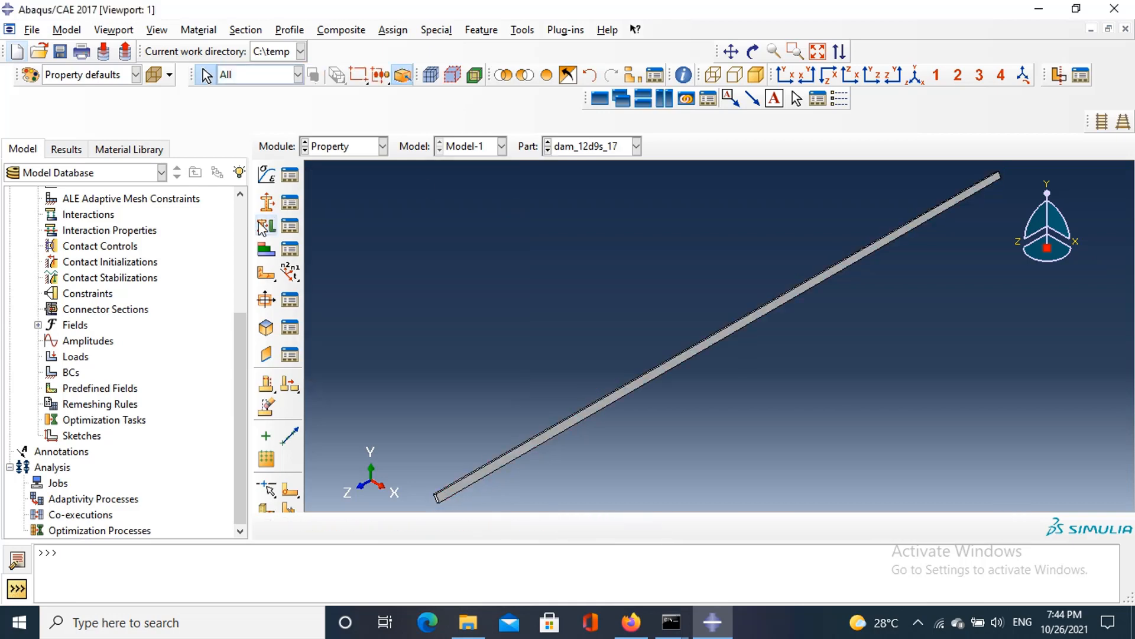
click(267, 226)
click(535, 449)
text(d9s_17)
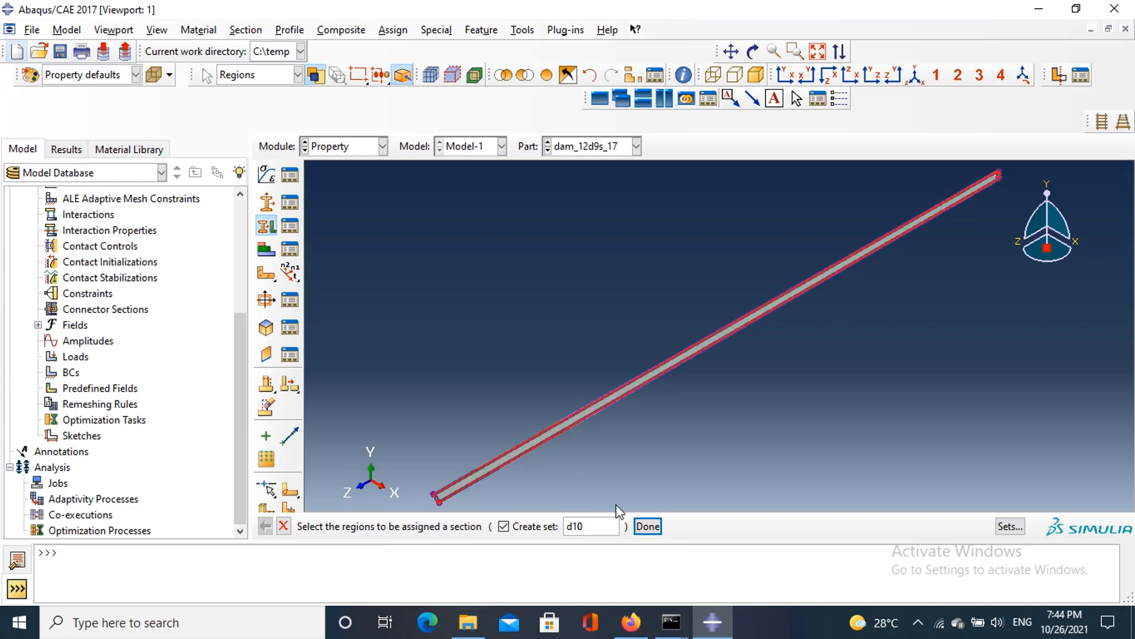
click(648, 526)
click(357, 372)
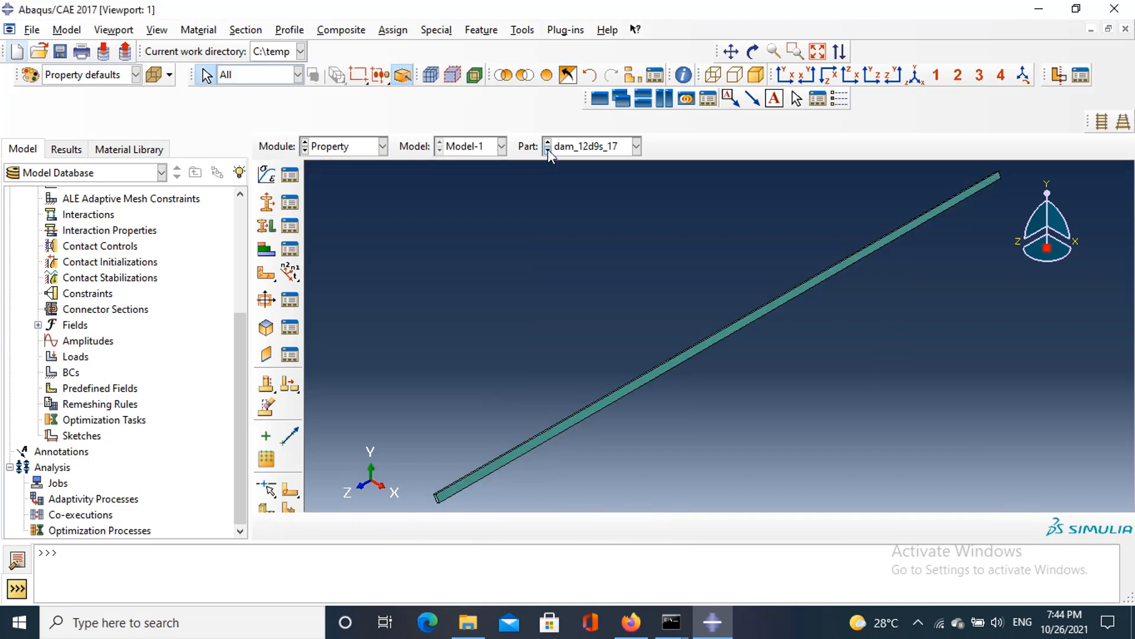
Step: Assign the thep section to part dam_12d9s_18 using a new region set named d11
click(547, 151)
click(267, 226)
text(d1)
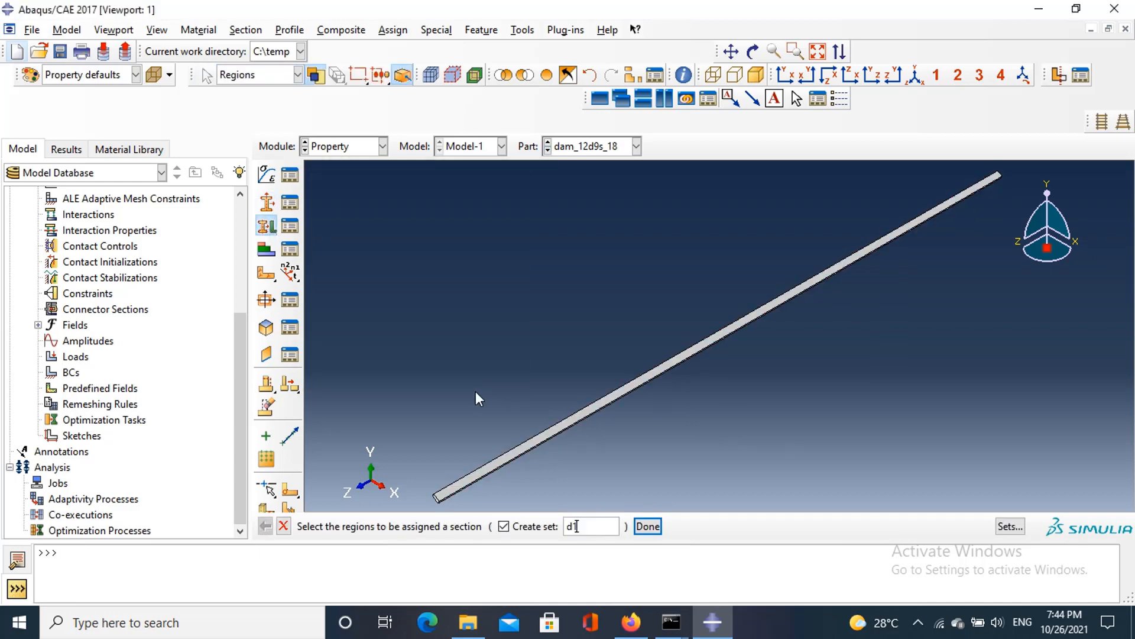
text(1)
click(551, 431)
click(648, 526)
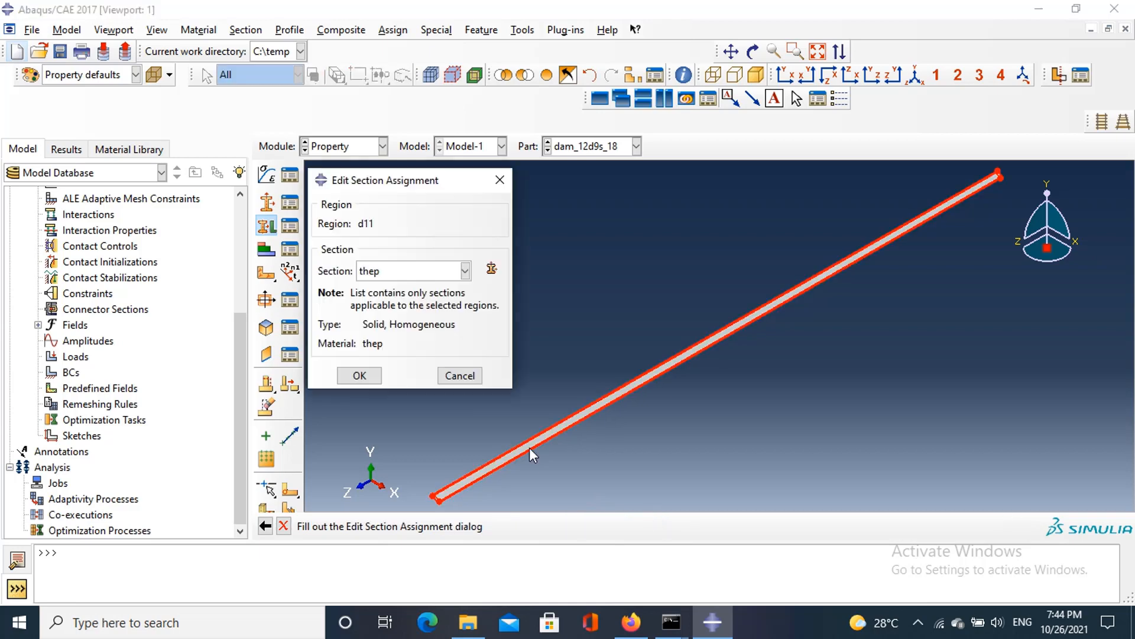
click(360, 375)
Step: Assign the thep section to part dam_12d9s_19 using a new region set named d12
click(547, 147)
click(267, 226)
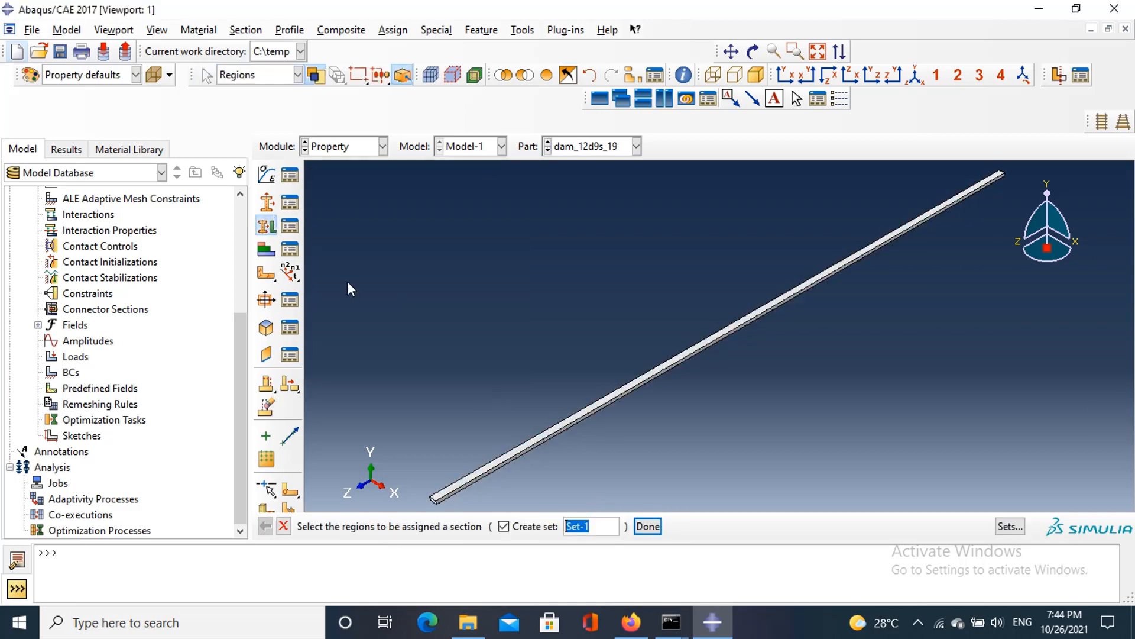
click(541, 446)
text(d12)
click(648, 525)
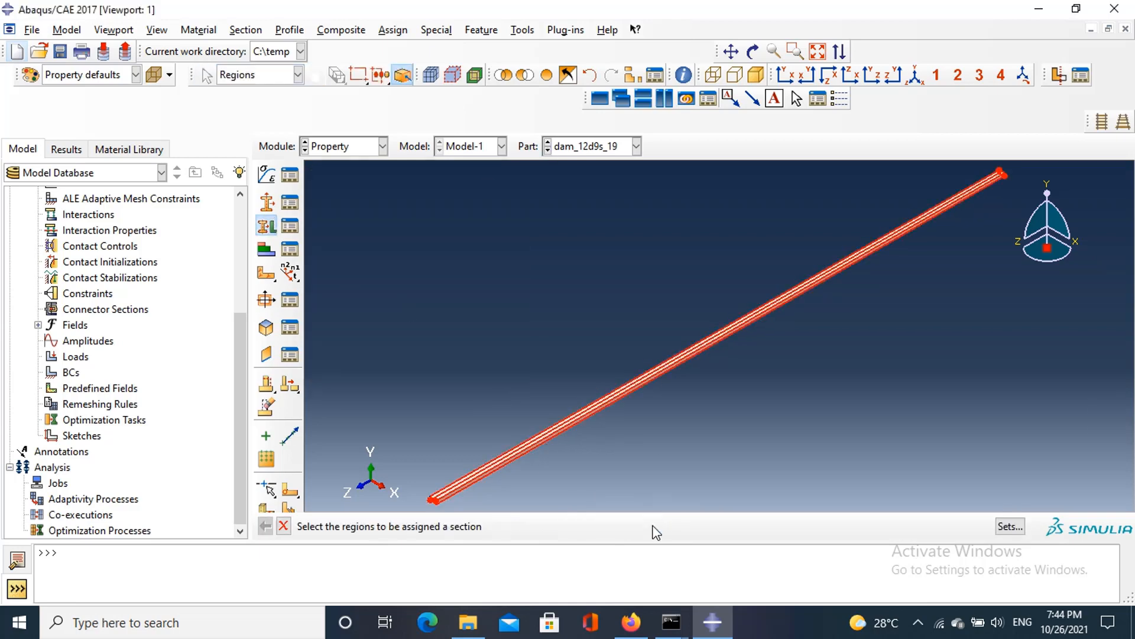
click(360, 375)
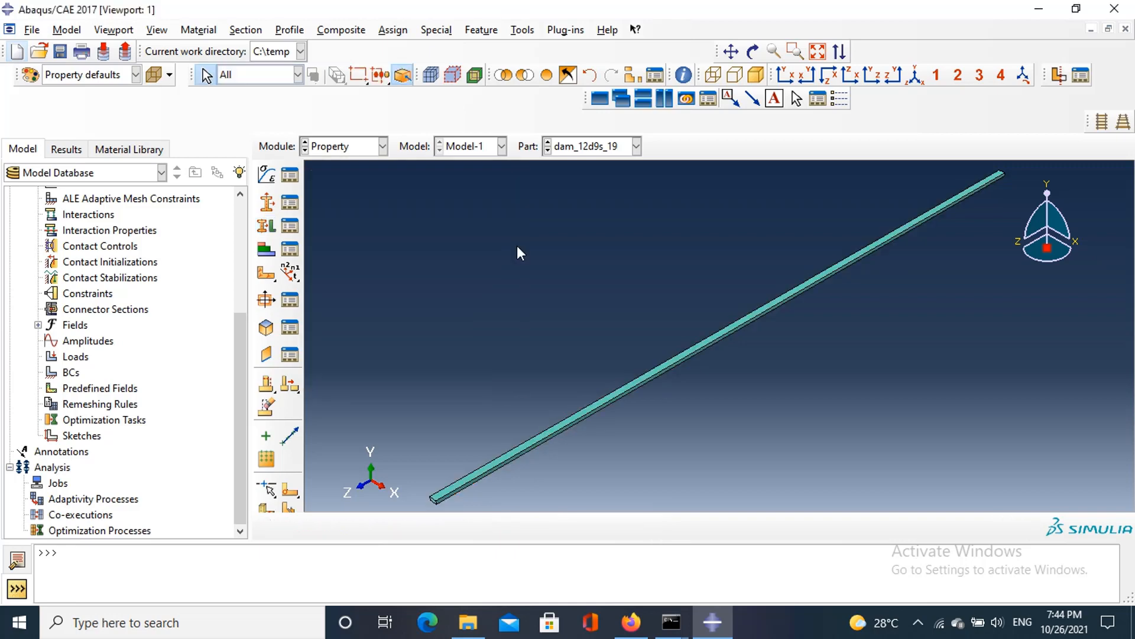
Step: Assign the thep section to the whole ring part suon_12d9s using a new region set
click(549, 150)
click(266, 225)
click(629, 296)
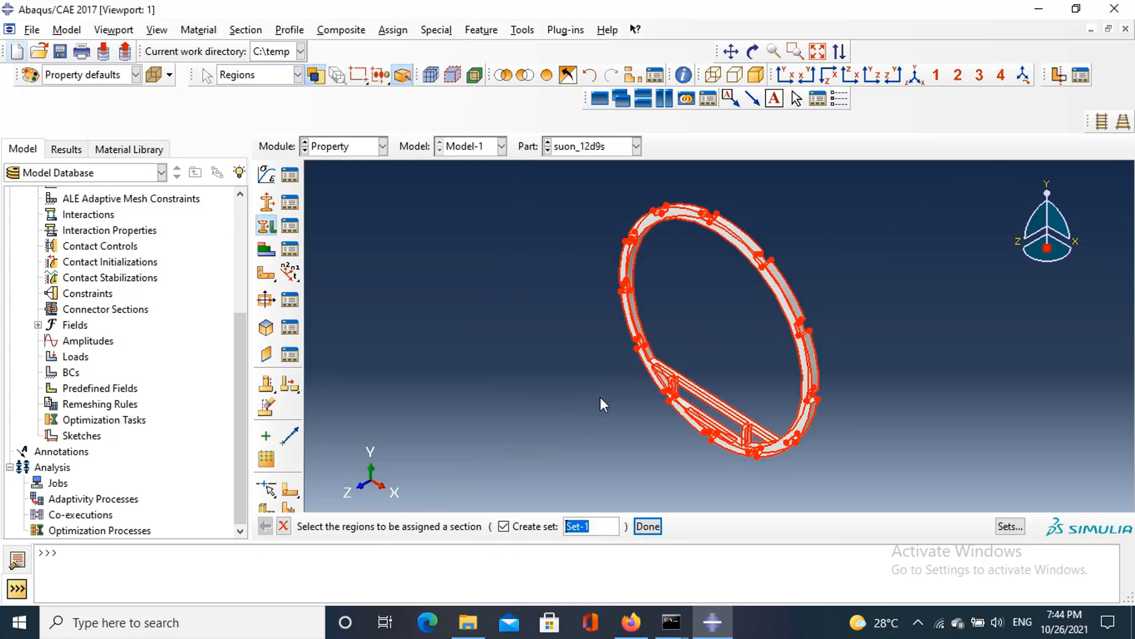
text(s)
key(Return)
click(358, 373)
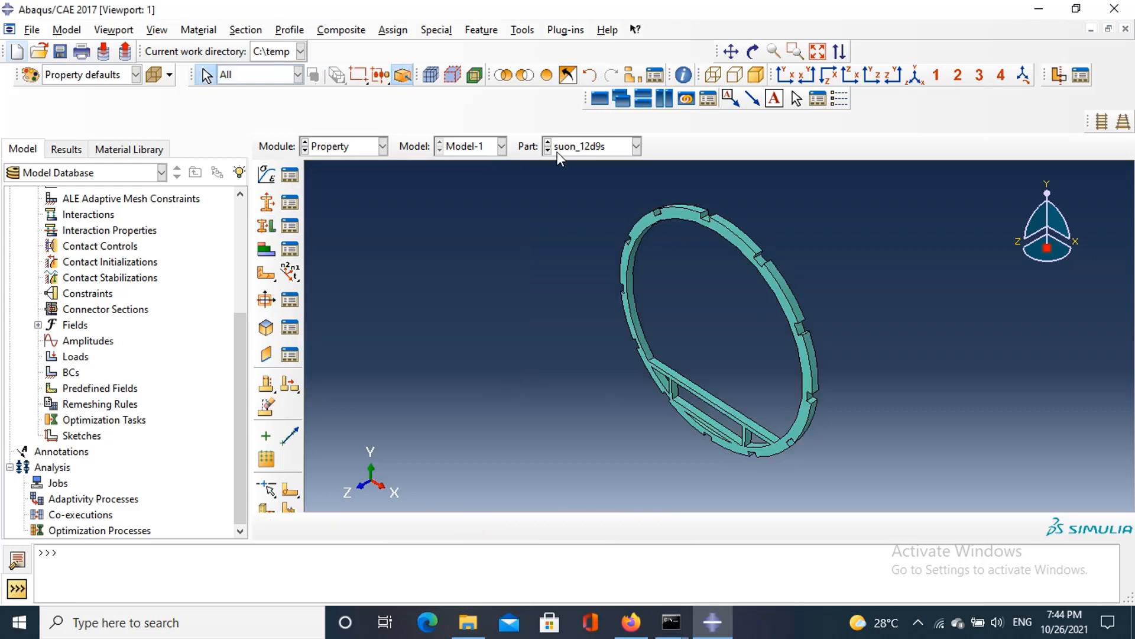
Step: Assign the thep section to part suon_12d9s_1 using a new region set named s2
click(548, 151)
click(266, 225)
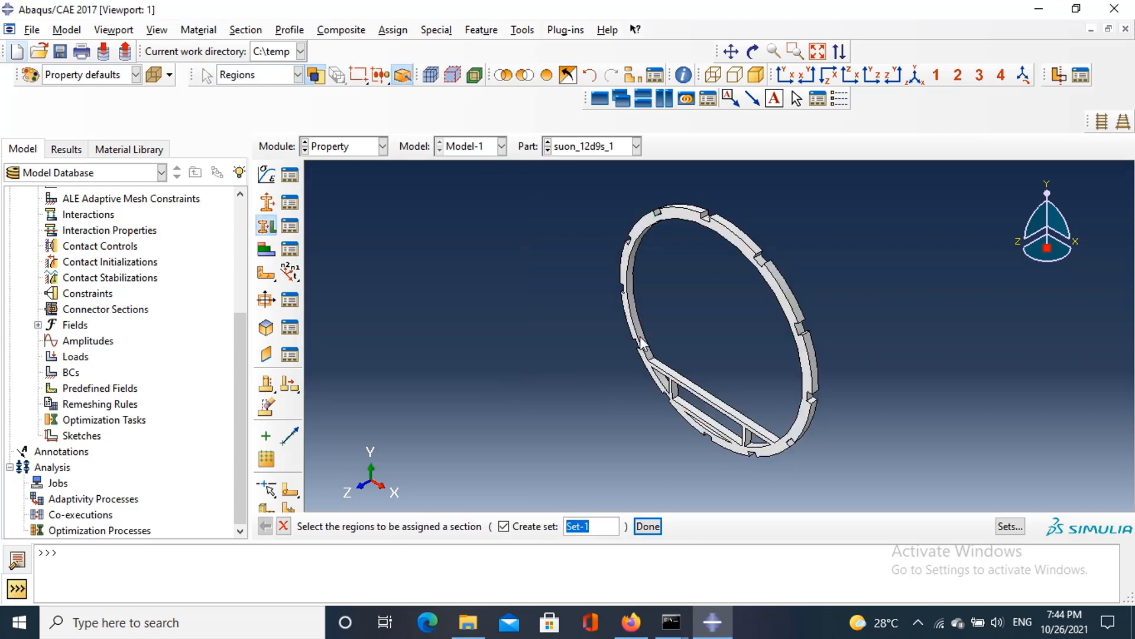
click(628, 296)
text(s2)
click(647, 526)
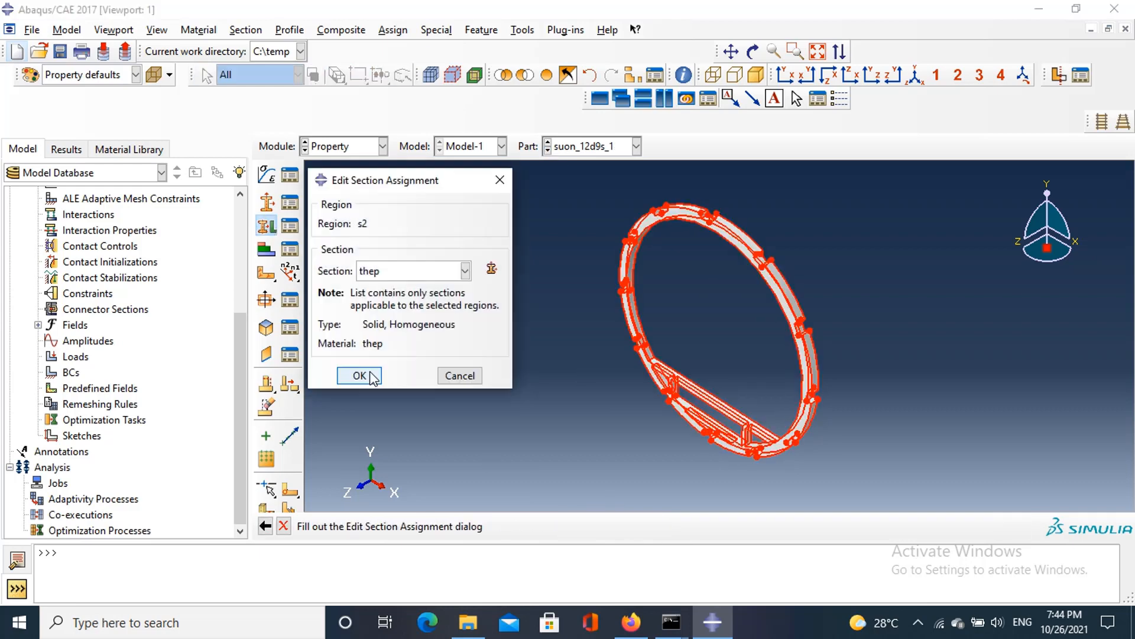
click(357, 372)
Step: Assign the thep section to part suon_12d9s_2 using a new region set named s3
click(548, 150)
click(266, 226)
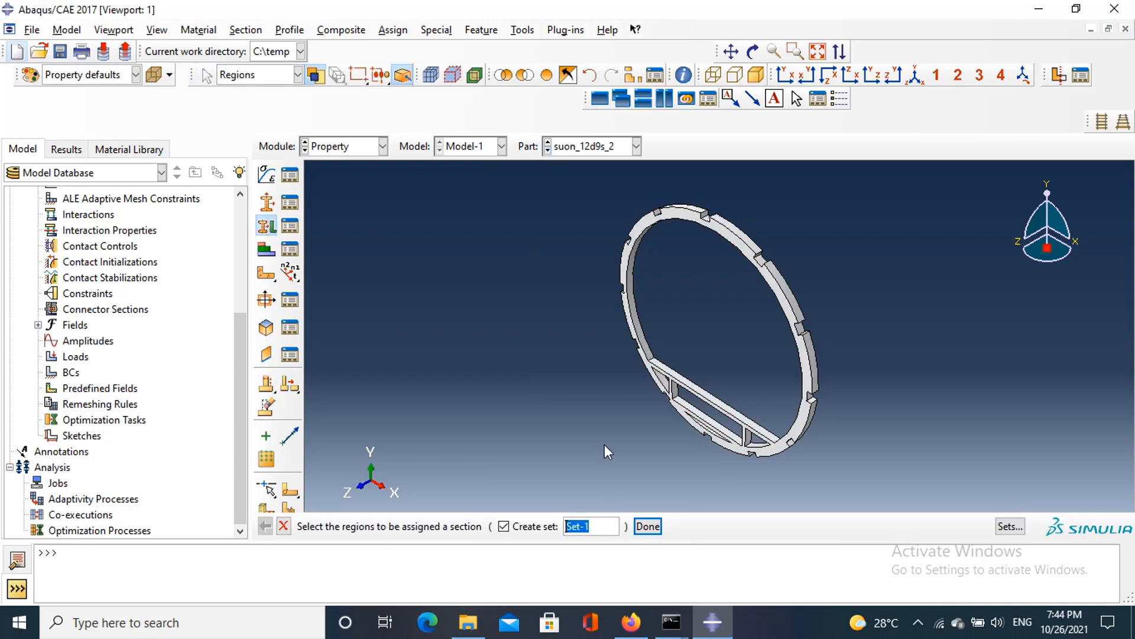
click(648, 366)
text(s3)
click(648, 526)
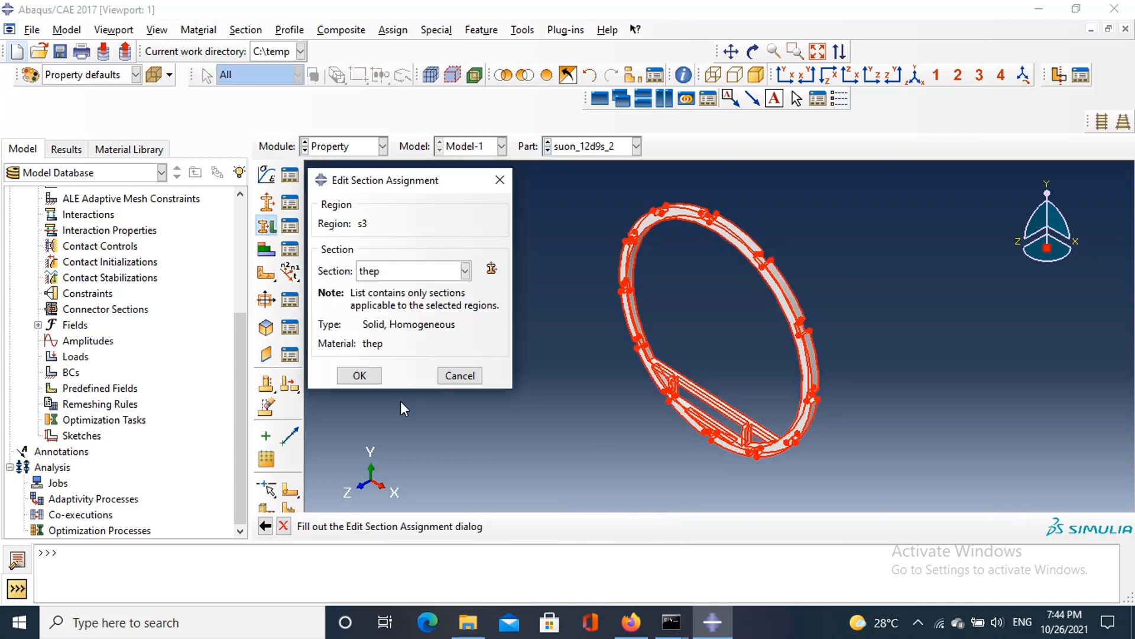
click(358, 372)
Step: Assign the thep section to part suon_12d9s_3 using a new region set named s4
click(548, 150)
click(267, 226)
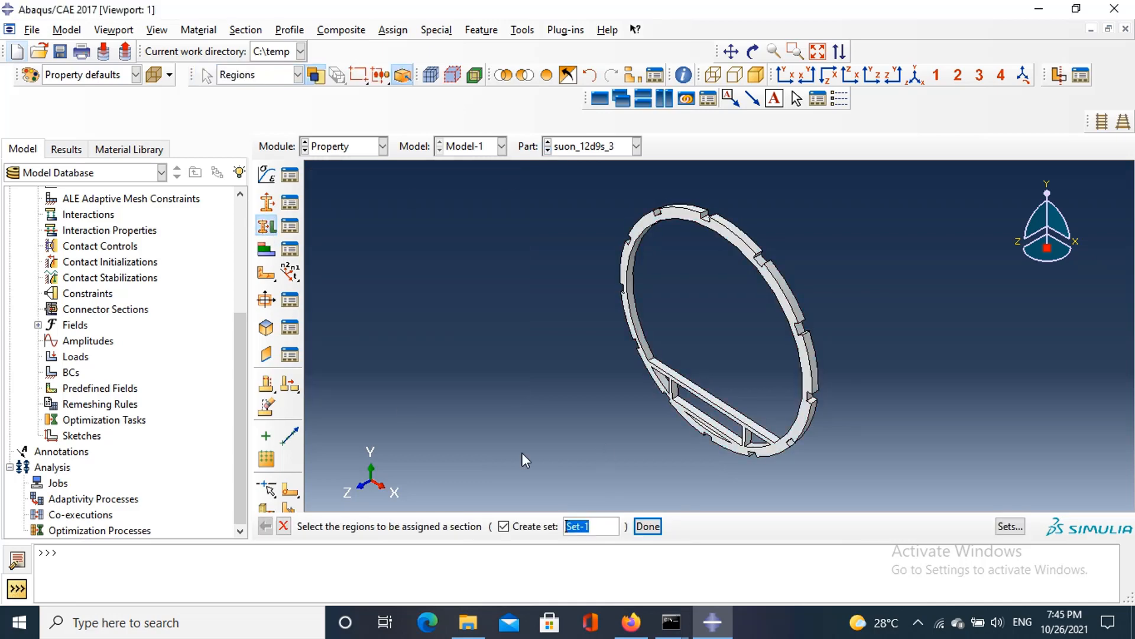
click(650, 379)
middle_click(654, 413)
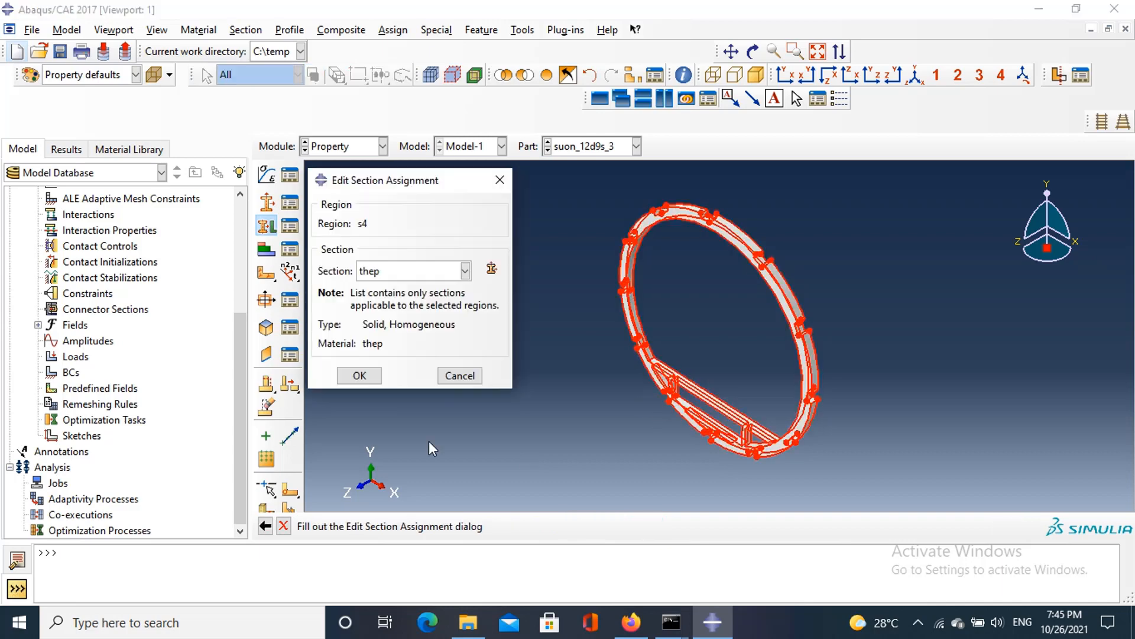
click(357, 373)
Step: Assign the thep section to the whole ring part suon_12d9s_4 using a new region set
click(549, 150)
click(266, 226)
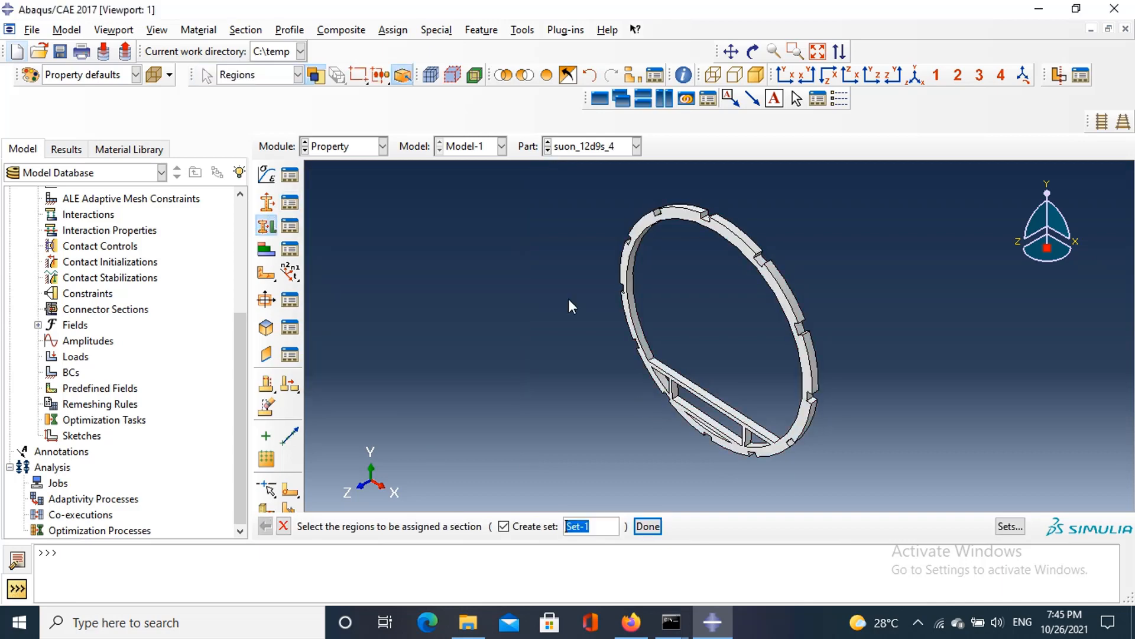
click(637, 321)
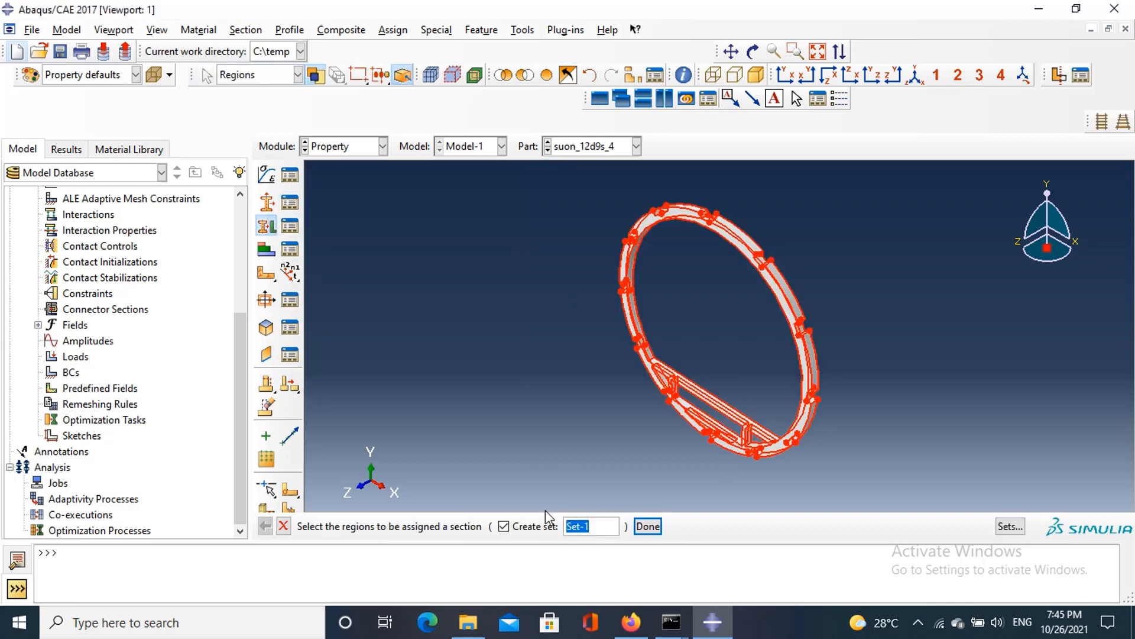
click(648, 526)
click(357, 373)
Step: Assign the thep section to part suon_12d9s_5 using a new region set named s6
click(547, 150)
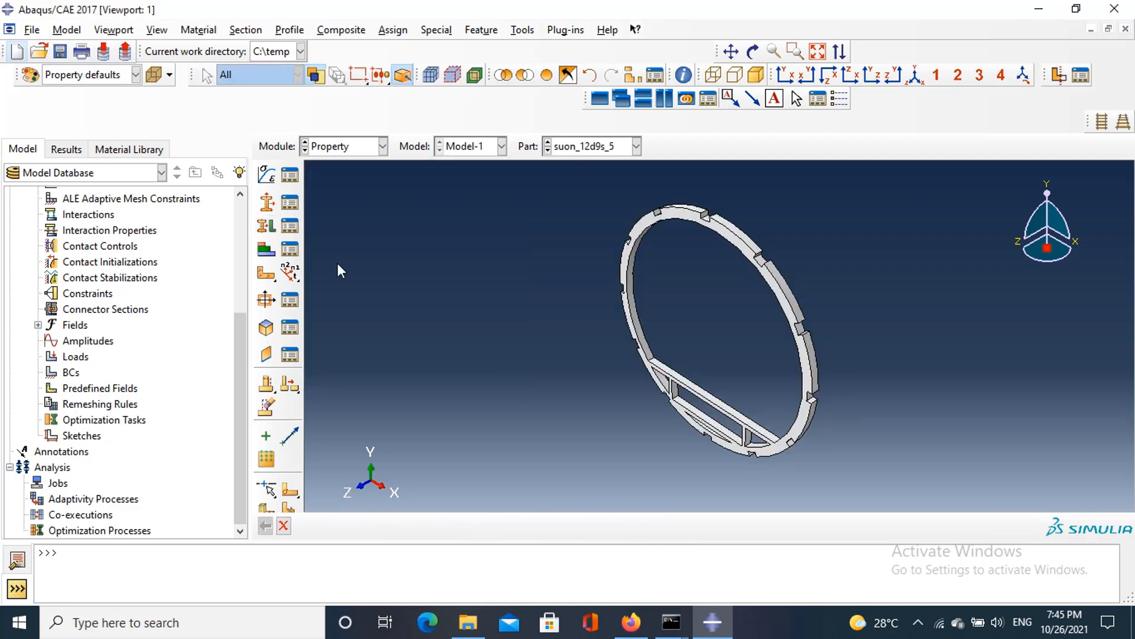
click(266, 226)
click(637, 368)
click(648, 527)
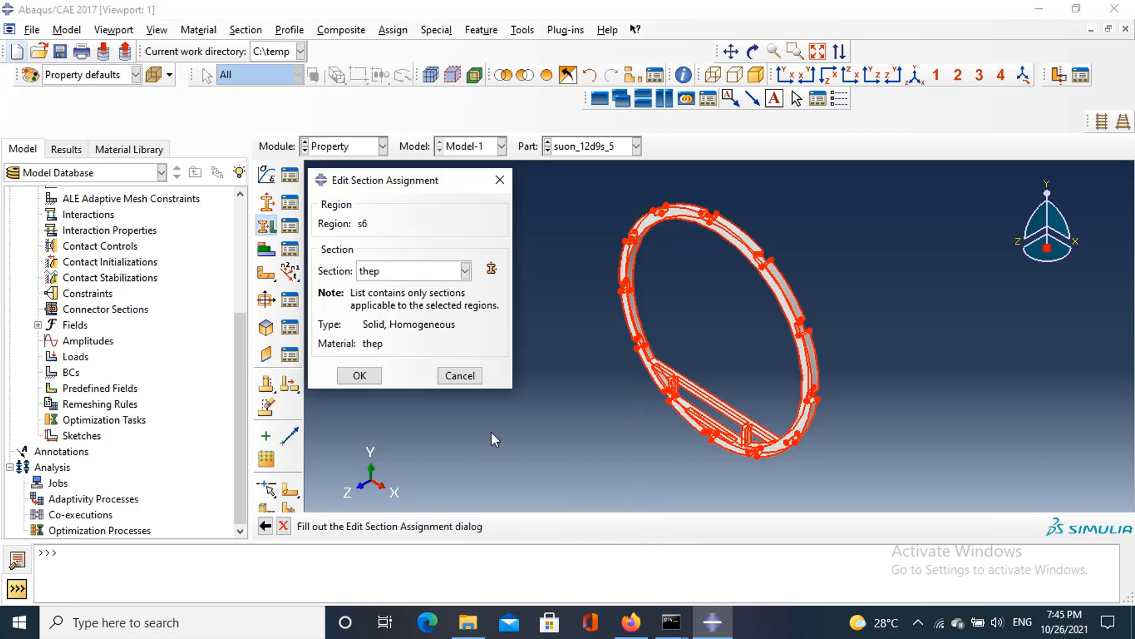
click(358, 374)
Step: Assign the thep section to part suon_12d9s_6 using a new region set named s7
click(547, 149)
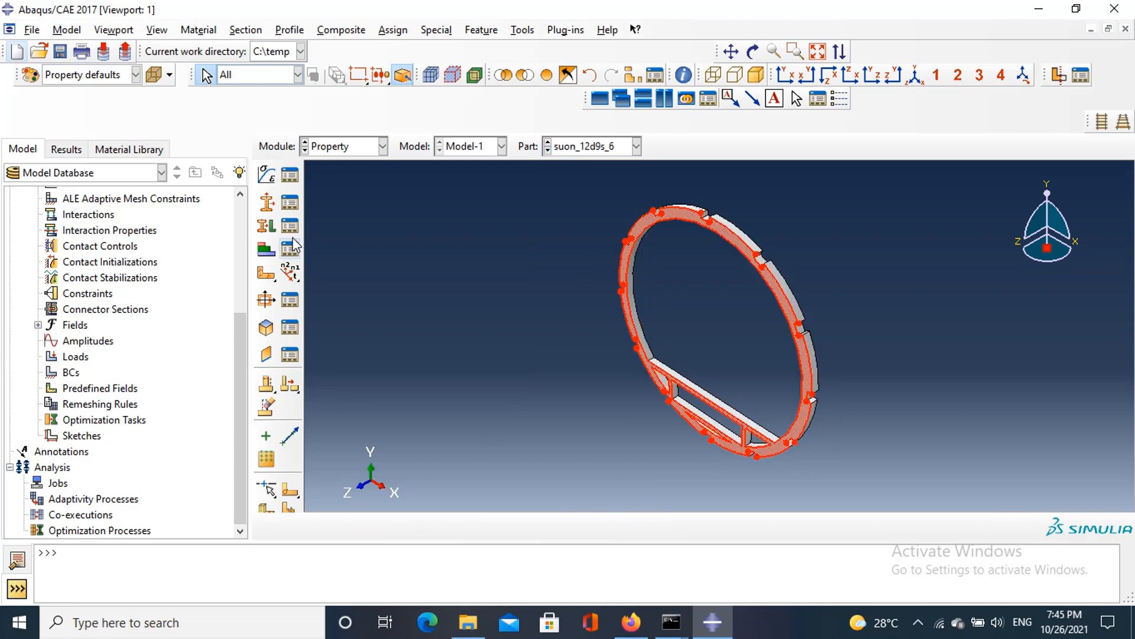
click(266, 226)
click(643, 349)
text(s7)
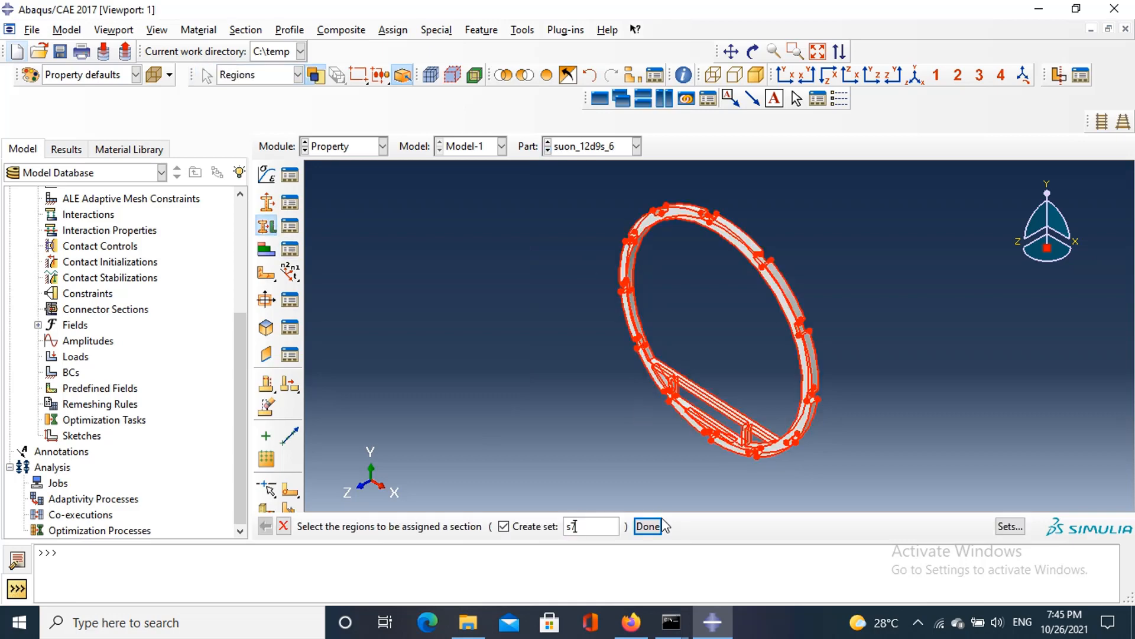
click(648, 527)
click(358, 376)
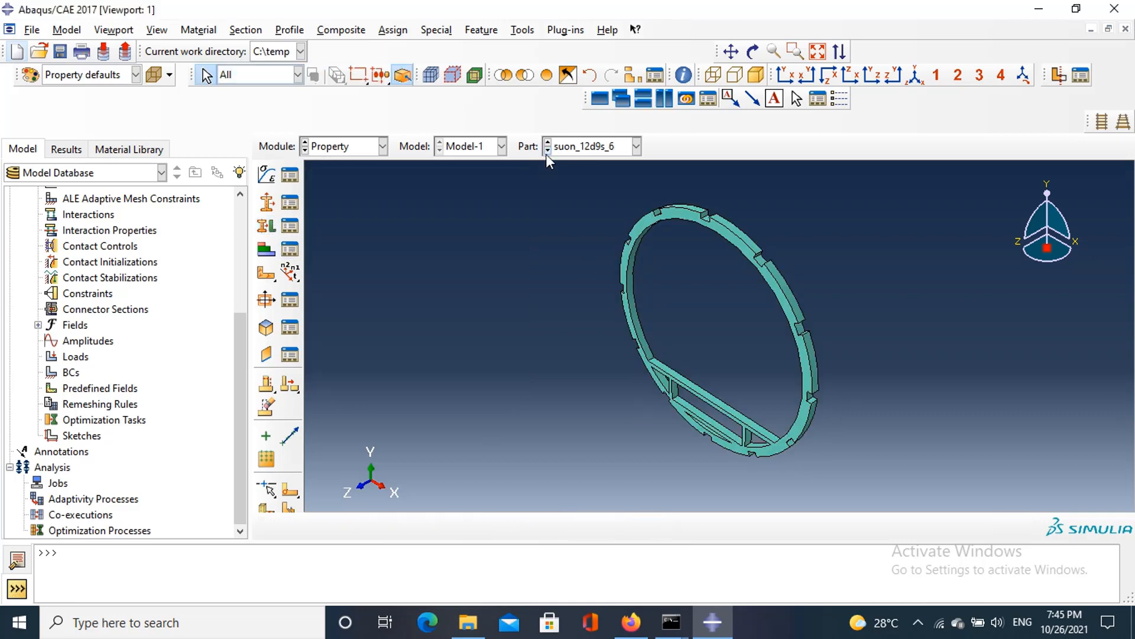
Step: Assign the thep section to part suon_12d9s_7 using a new region set named s8
click(548, 150)
click(266, 225)
click(674, 401)
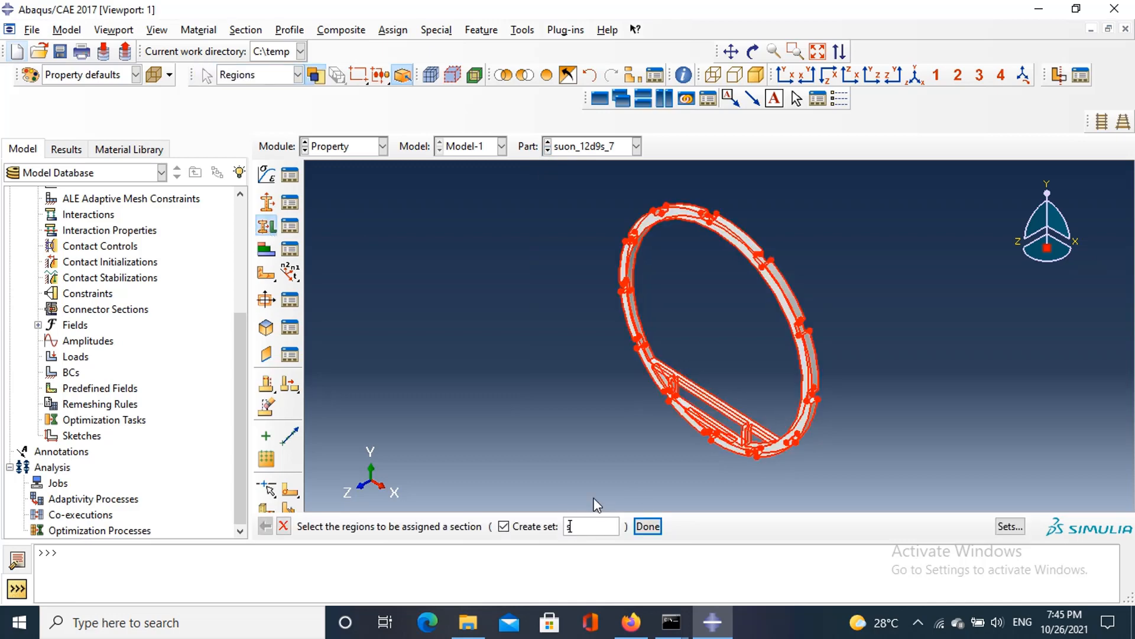
text(s8)
click(649, 526)
click(358, 376)
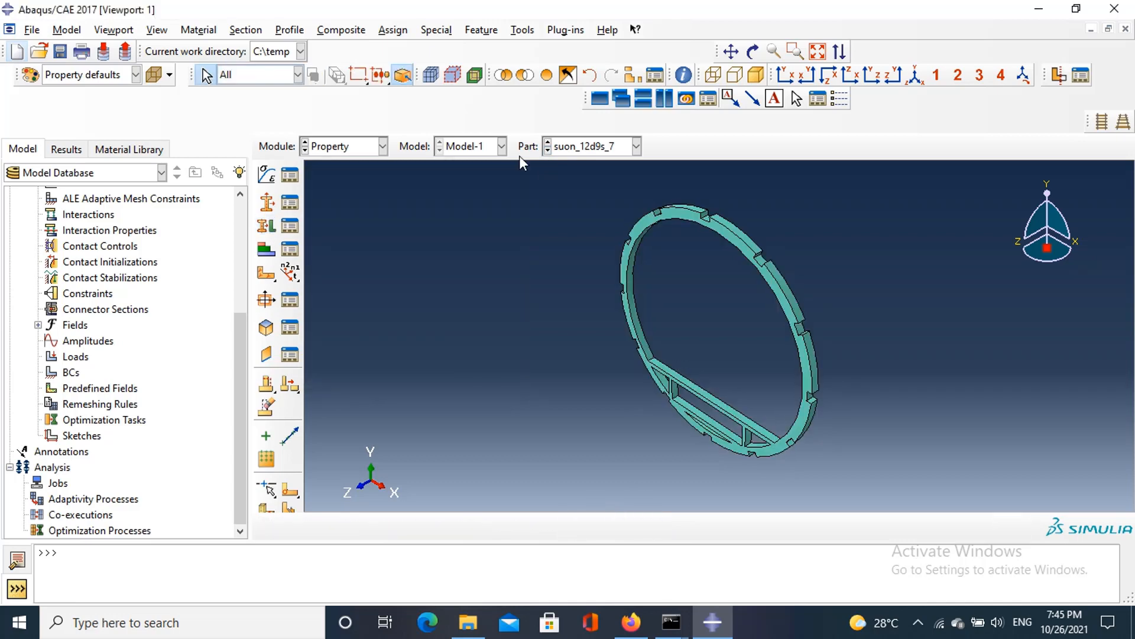
Step: Assign the thep section to part suon_12d9s_8 using a new region set named s9
click(547, 150)
click(266, 225)
click(650, 362)
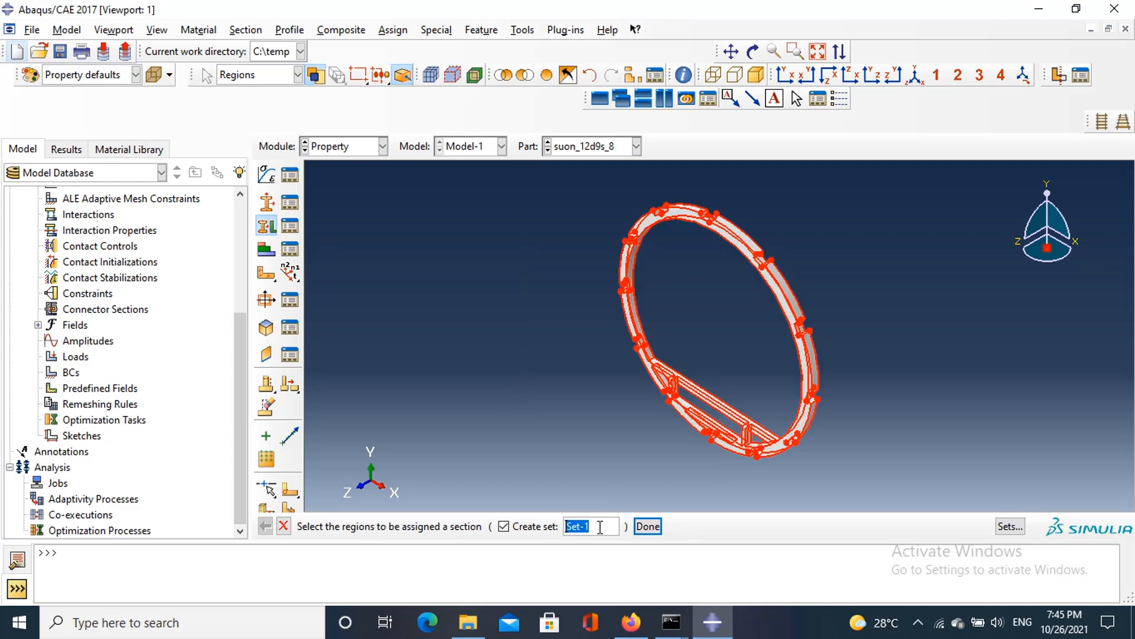
text(s9)
click(644, 526)
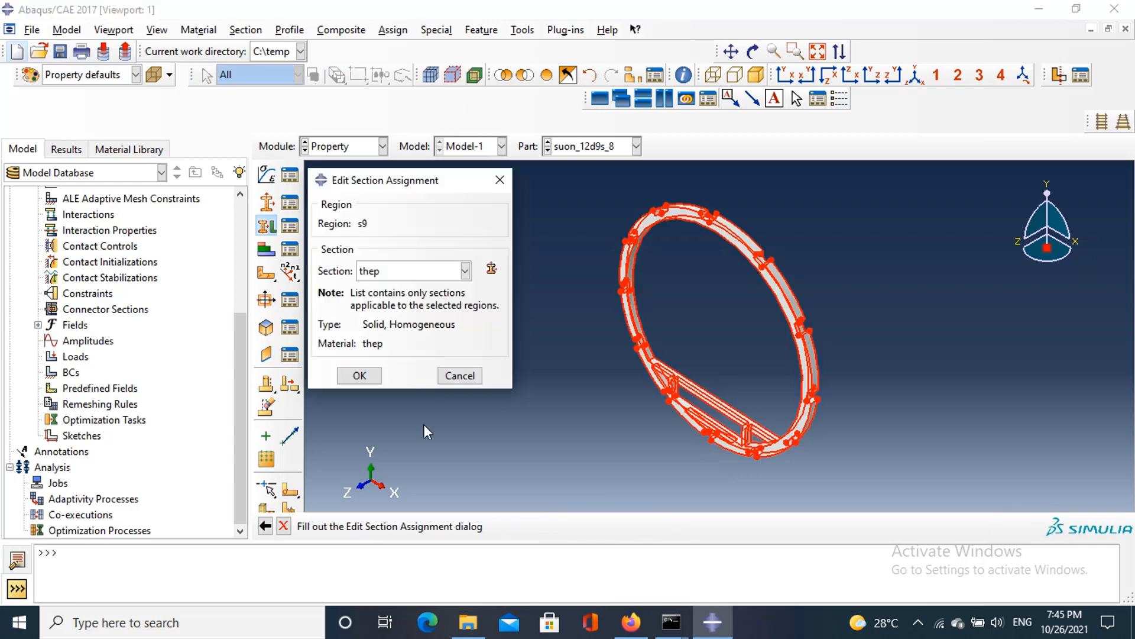
click(359, 376)
Step: Assign the thep section to the plate part tamdatghengoi using a new region set named tamsan
click(547, 149)
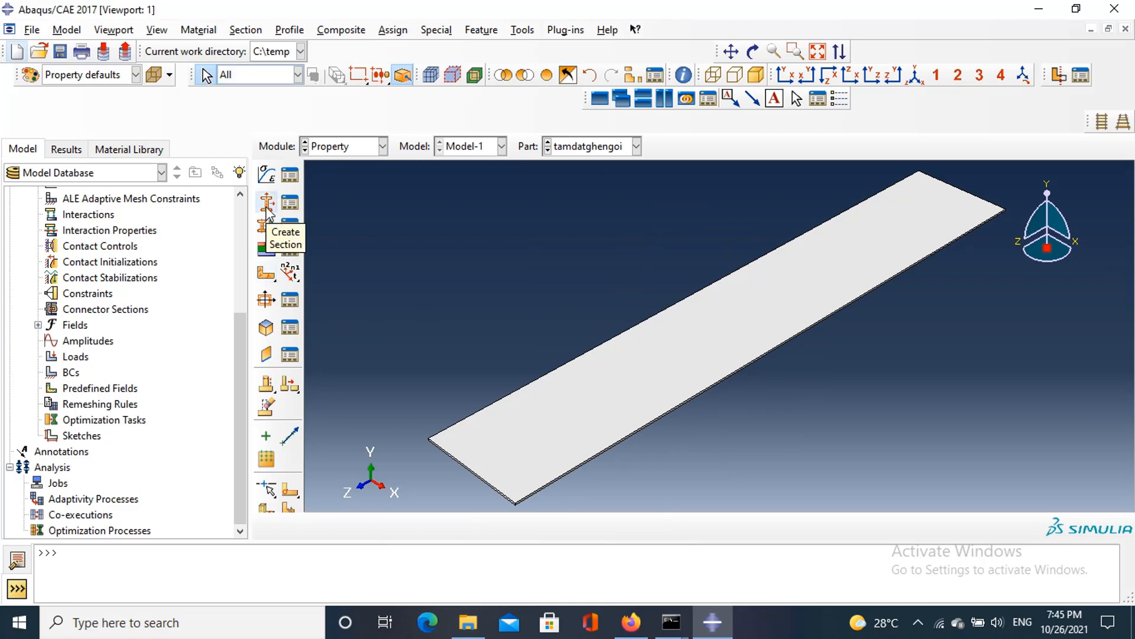
click(265, 227)
click(550, 414)
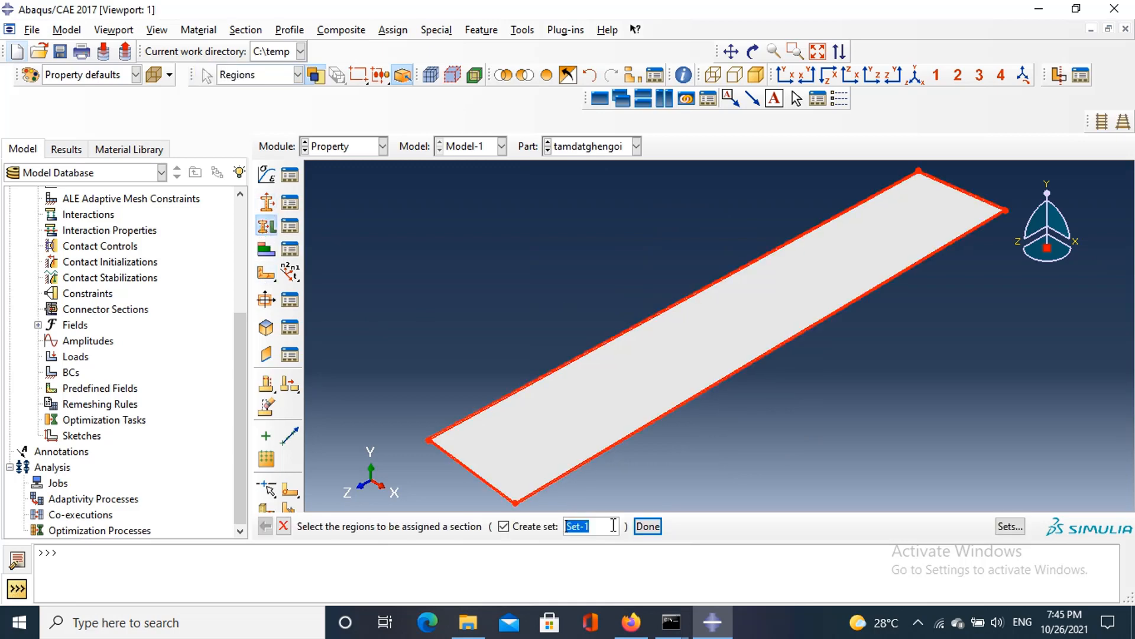
text(tamsan)
click(648, 526)
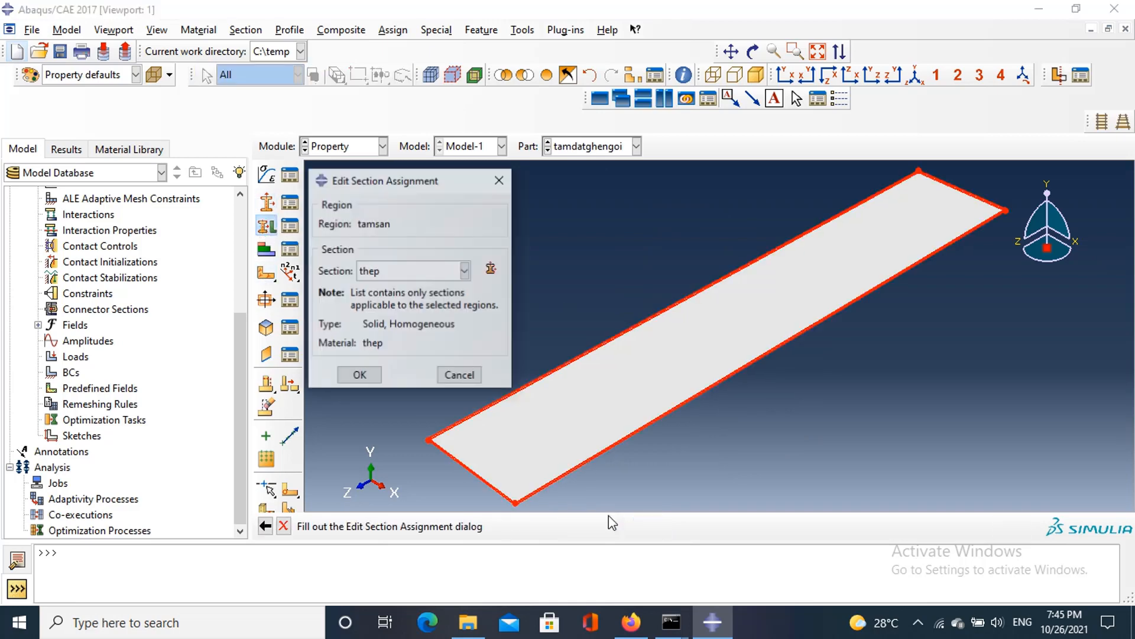
click(355, 373)
Step: Switch to part vothan and create a solid homogeneous section named nhom, choosing its material
click(562, 145)
scroll(583, 355, down, 5)
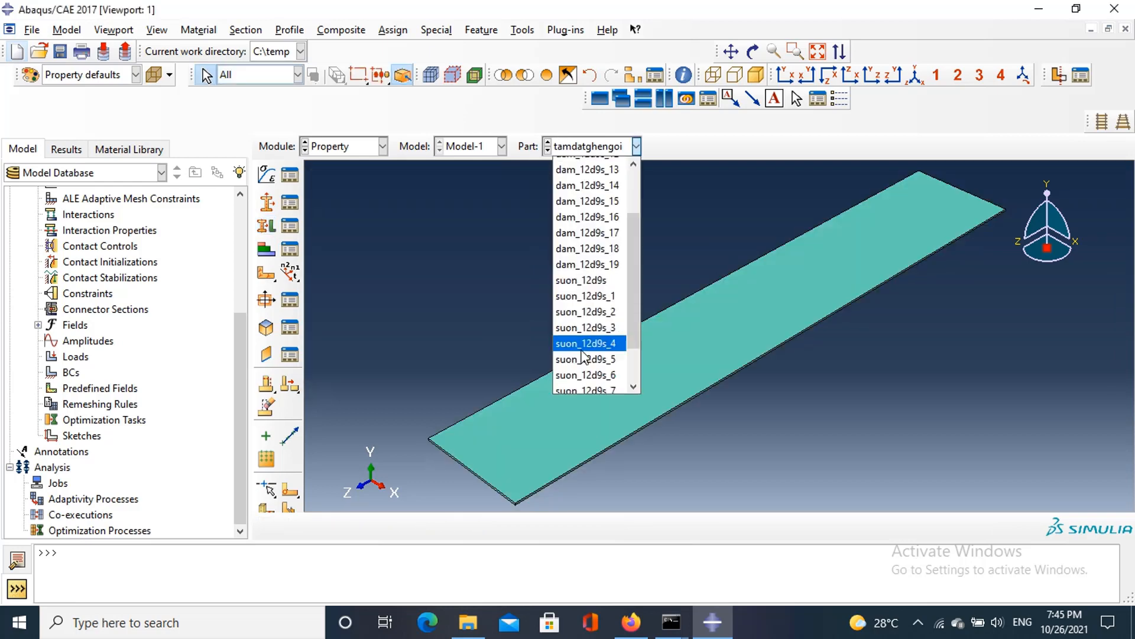
click(581, 375)
click(266, 175)
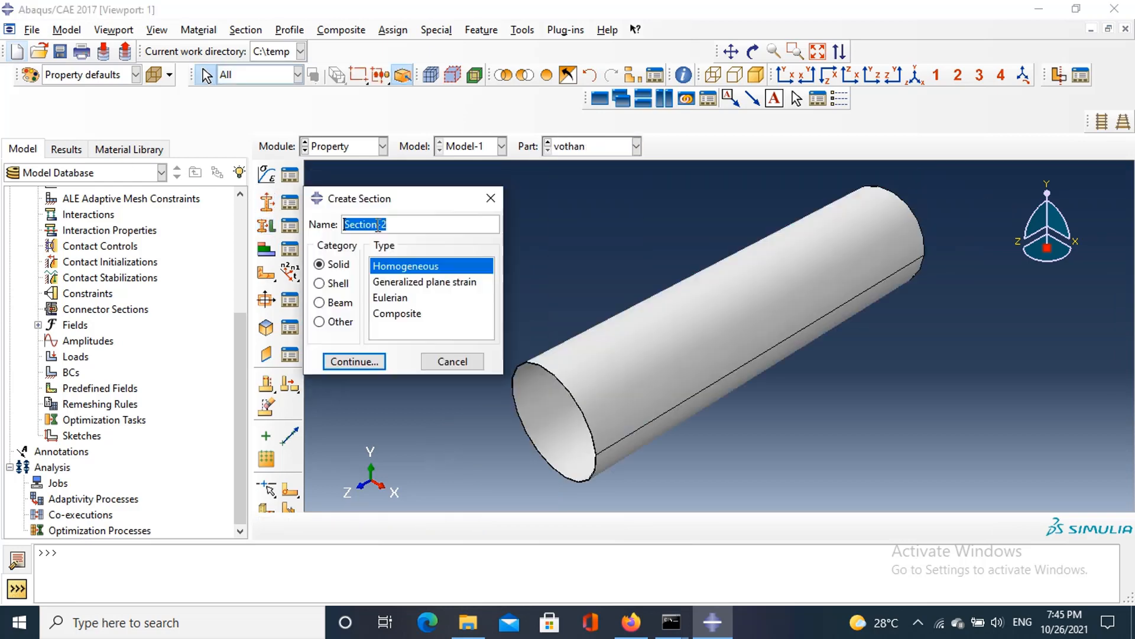
text(nhom)
click(369, 355)
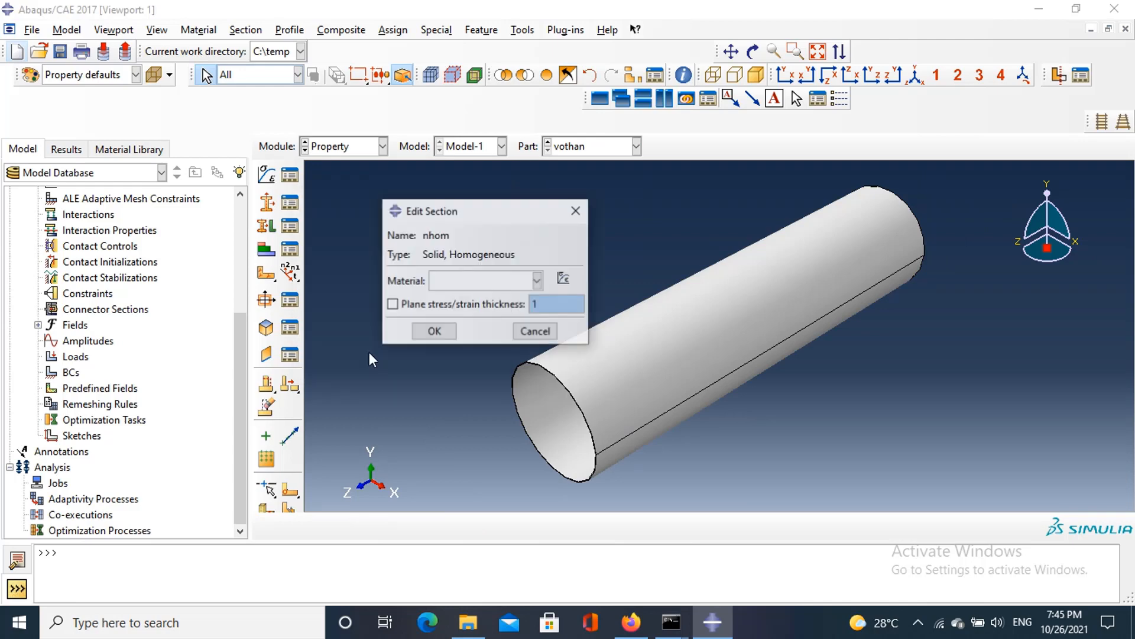
click(537, 280)
click(467, 312)
click(435, 332)
Step: Assign the nhom section to part vothan using a new region set named vothan
click(266, 225)
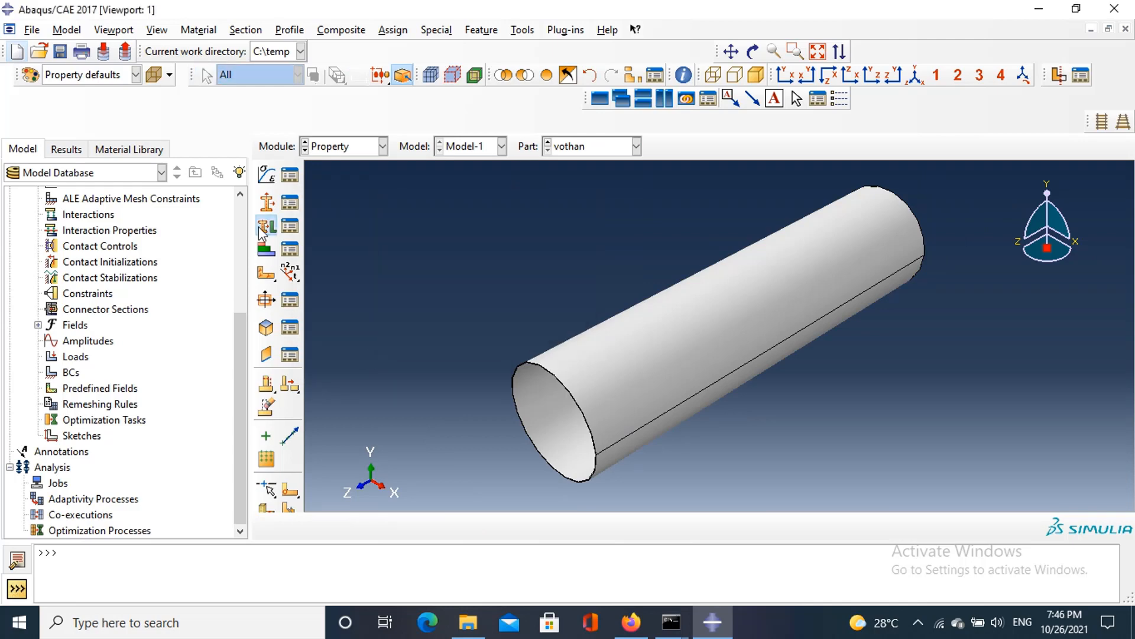
click(584, 368)
text(vothan)
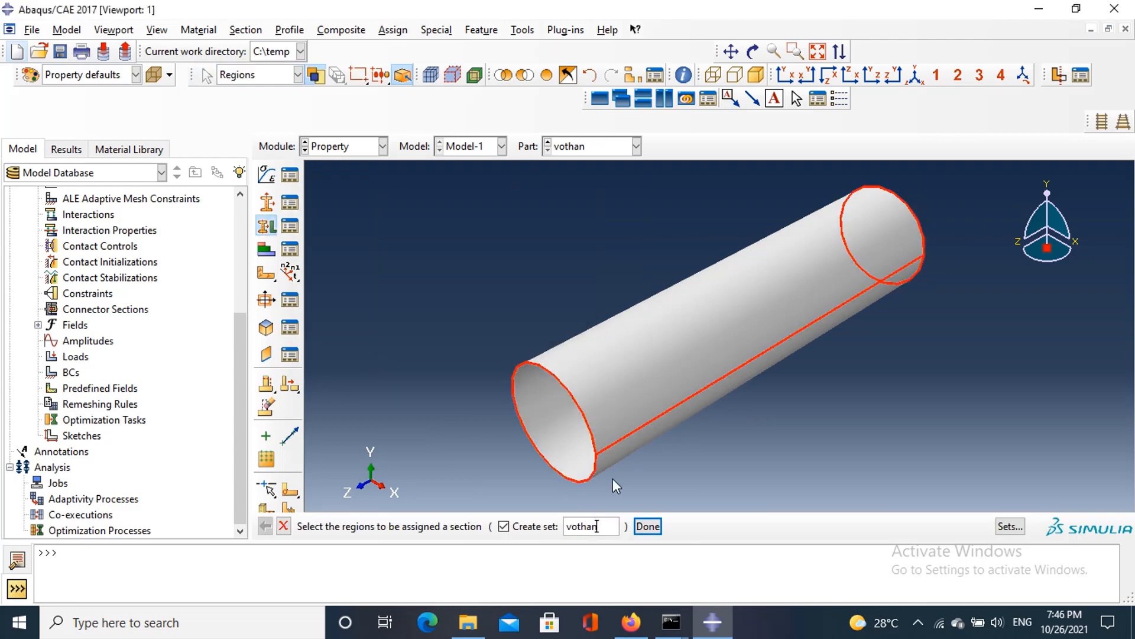
click(648, 526)
click(408, 270)
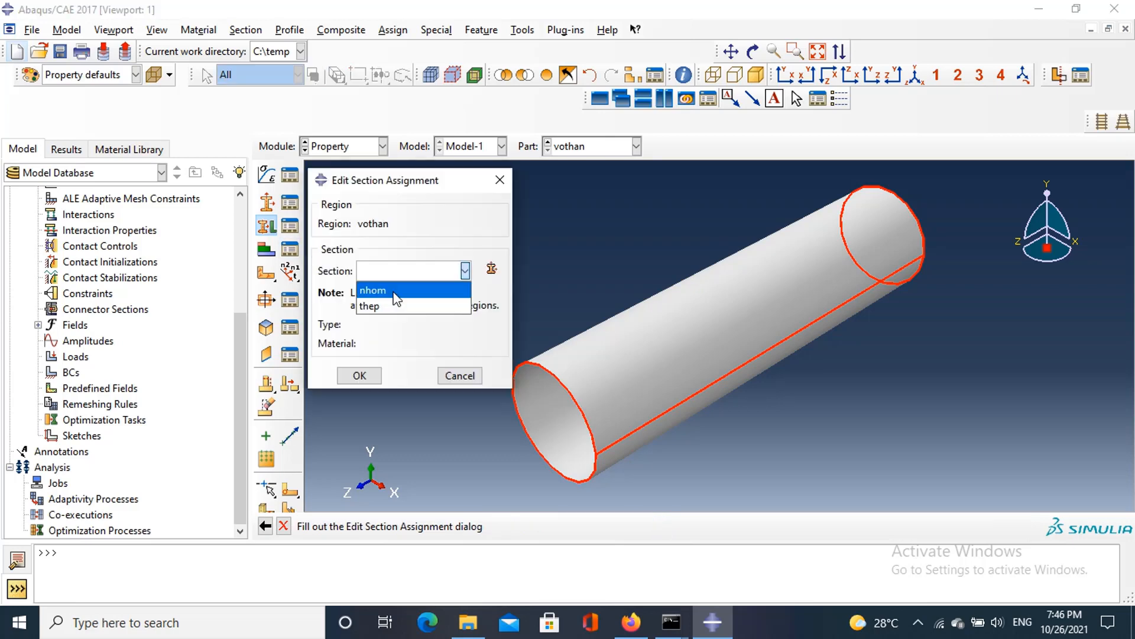
click(382, 292)
click(359, 377)
Step: In the Assembly module, create dependent instances of all parts from dam_12d9s through vothan
click(343, 146)
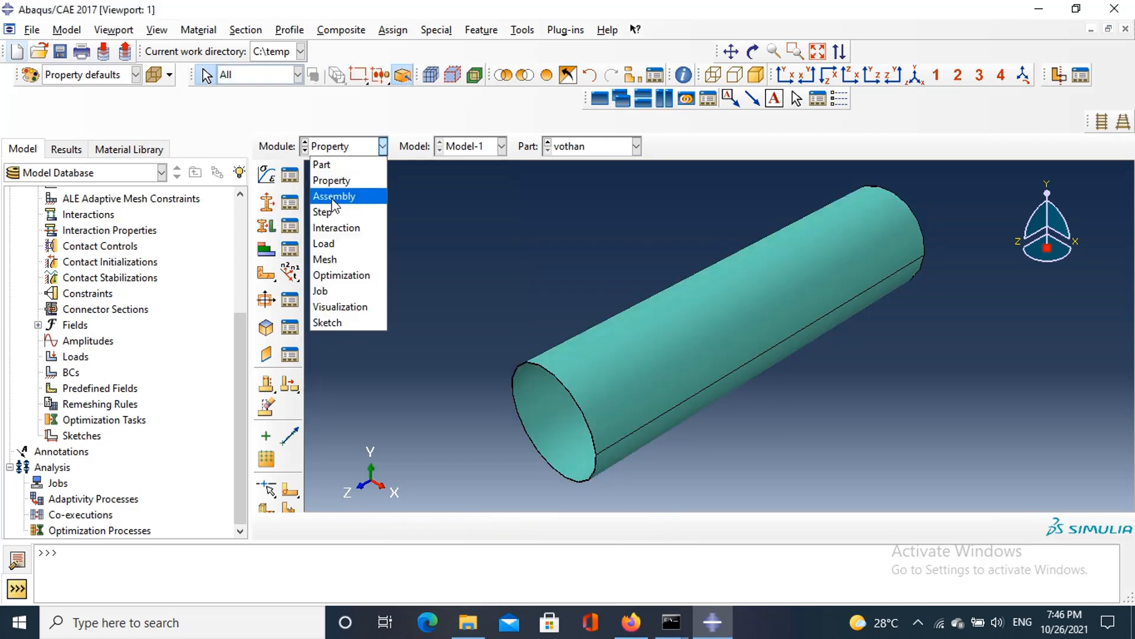
click(330, 194)
click(266, 174)
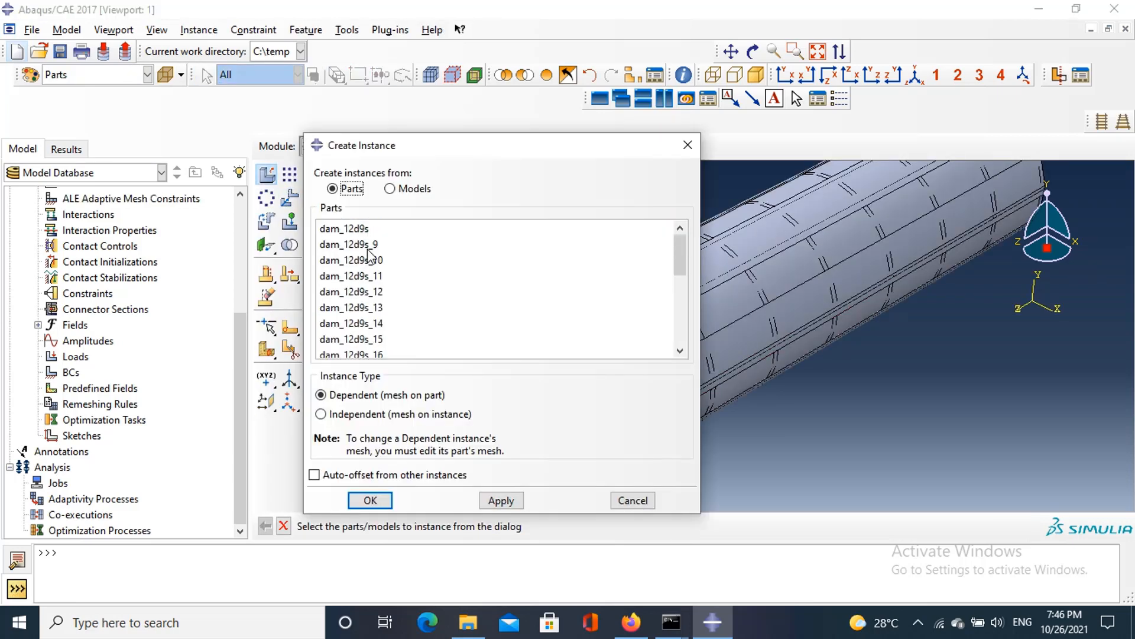
click(349, 230)
scroll(378, 326, down, 5)
shift+click(348, 353)
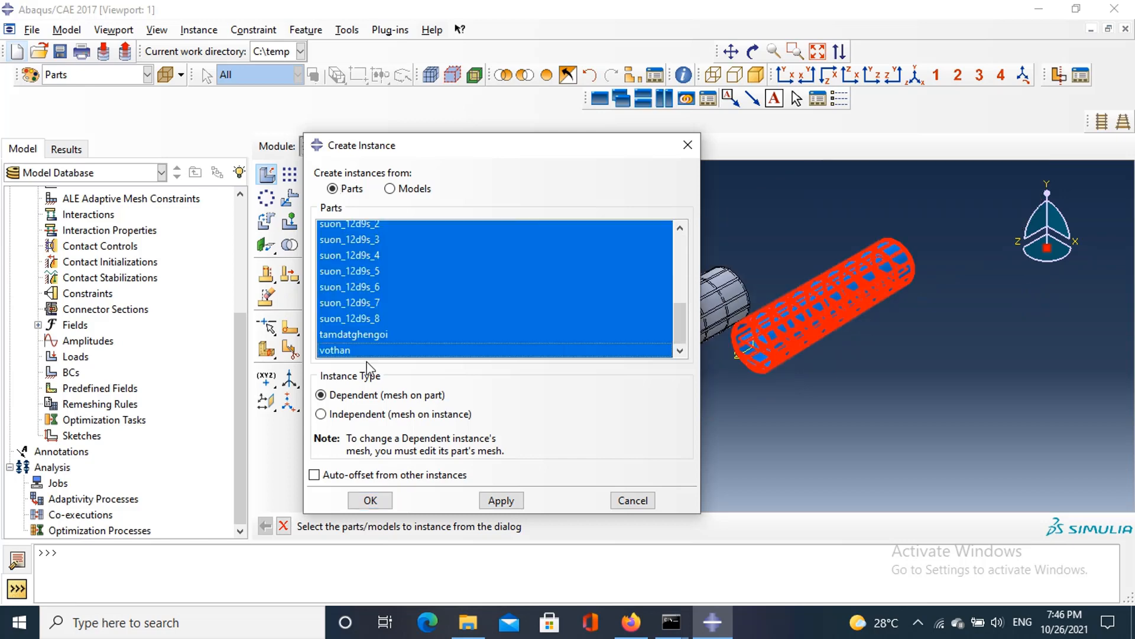
click(370, 500)
Step: Delete the originally imported instances from suon_12d9s through vothan from the assembly, keeping the newly created ones
scroll(62, 296, up, 1)
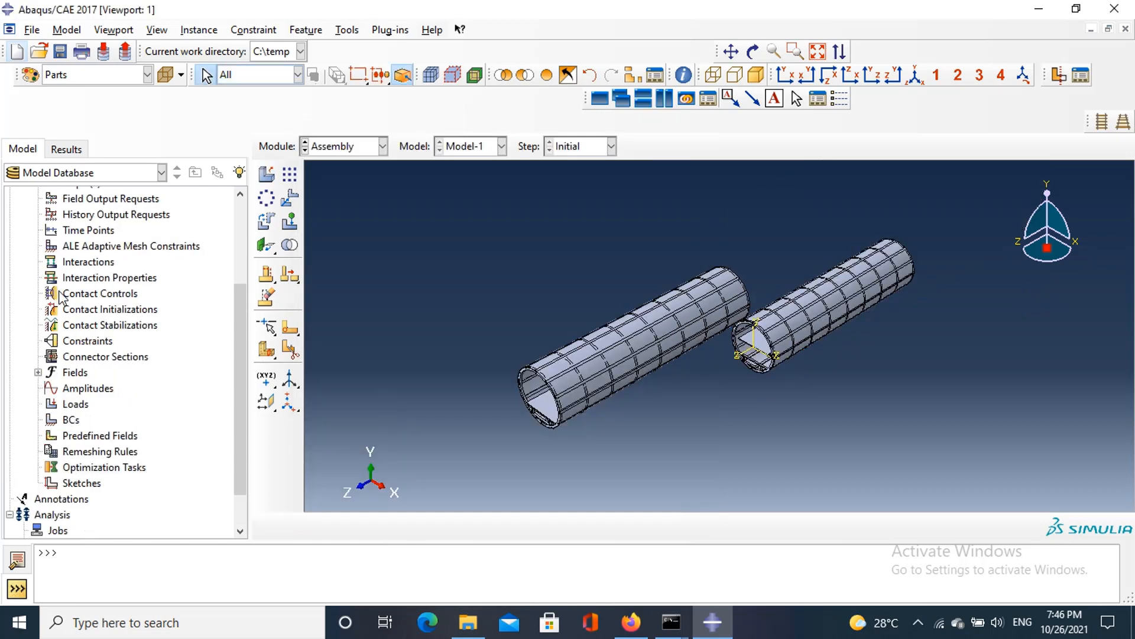
scroll(52, 282, up, 2)
scroll(47, 267, up, 1)
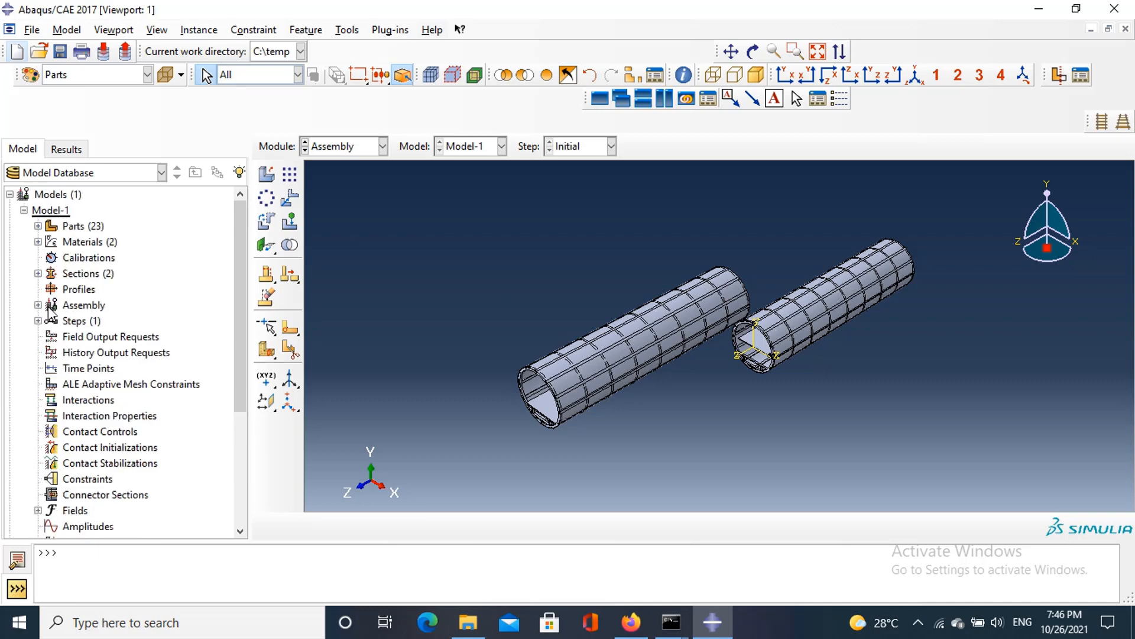
click(37, 305)
scroll(71, 266, down, 2)
click(67, 241)
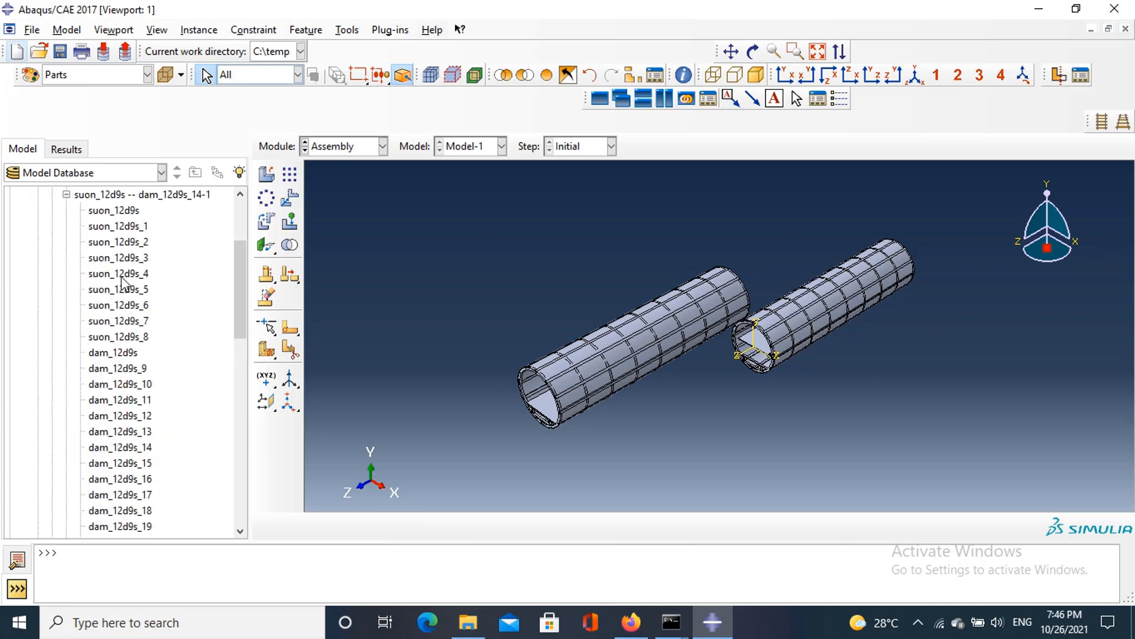
scroll(120, 262, up, 1)
scroll(120, 262, down, 4)
shift+click(112, 399)
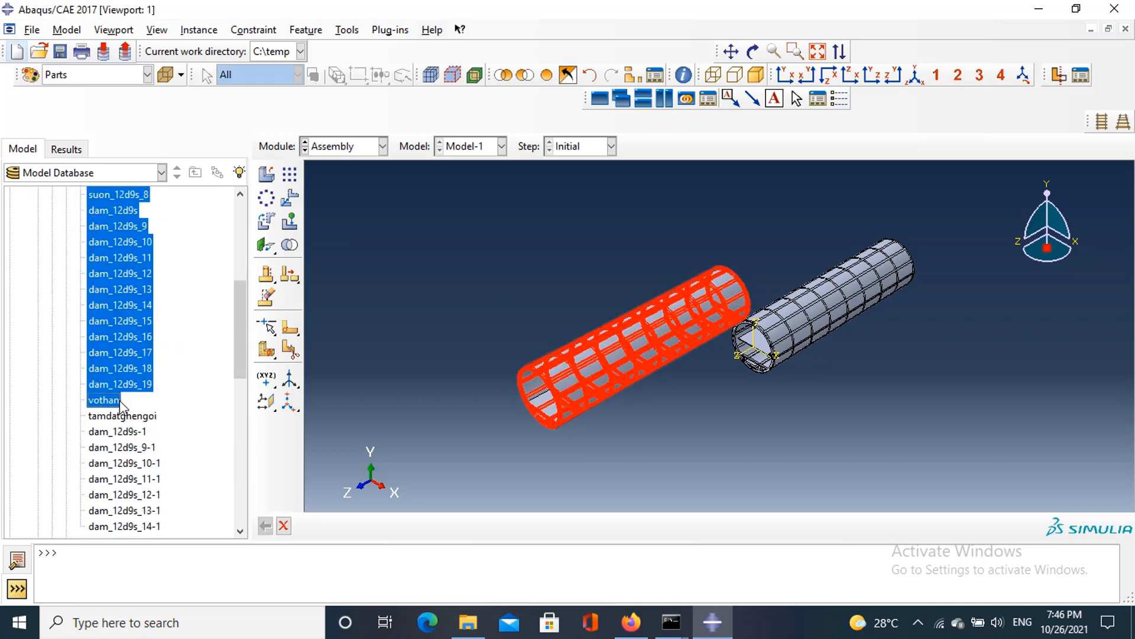
key(Delete)
click(517, 329)
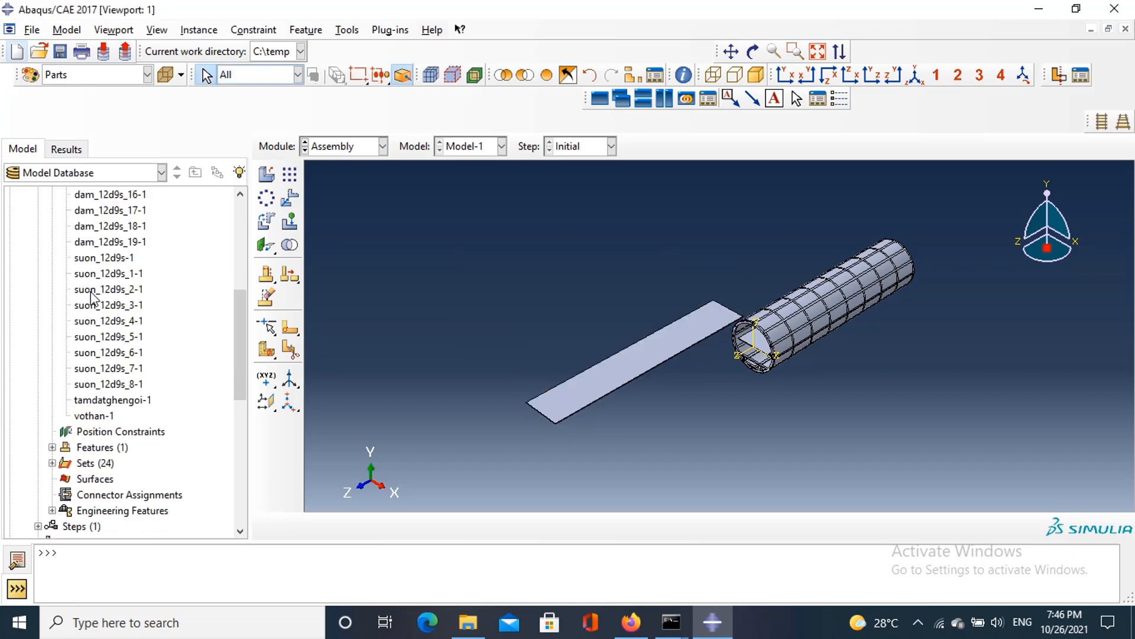
Step: Delete the remaining original tamdatghengoi plate instance from the assembly
scroll(91, 298, up, 4)
click(108, 242)
key(Delete)
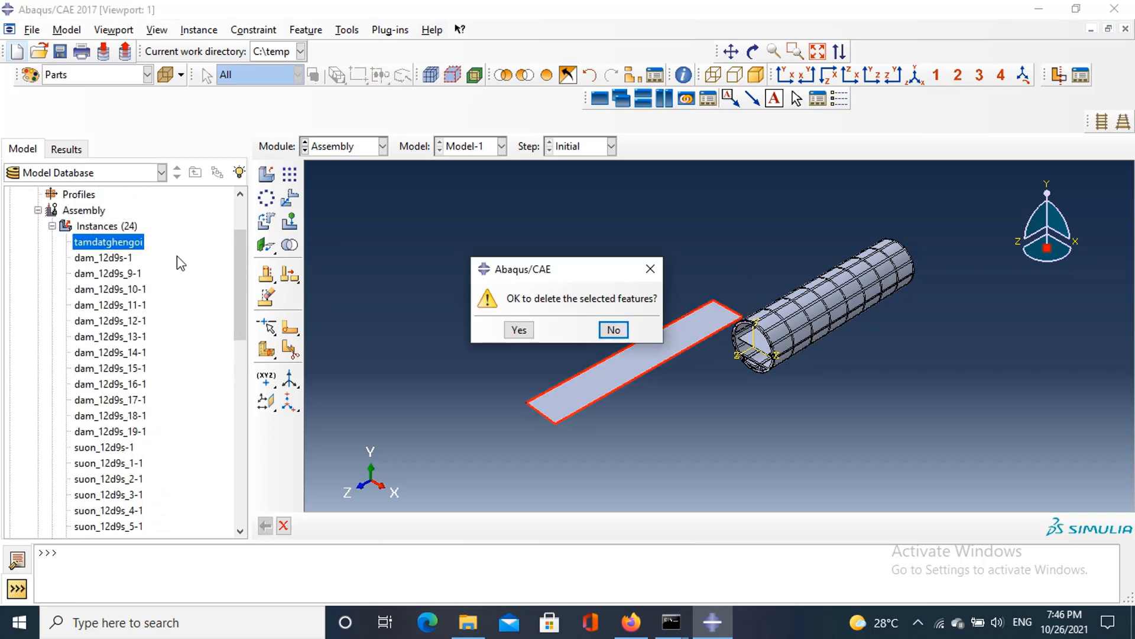
click(519, 329)
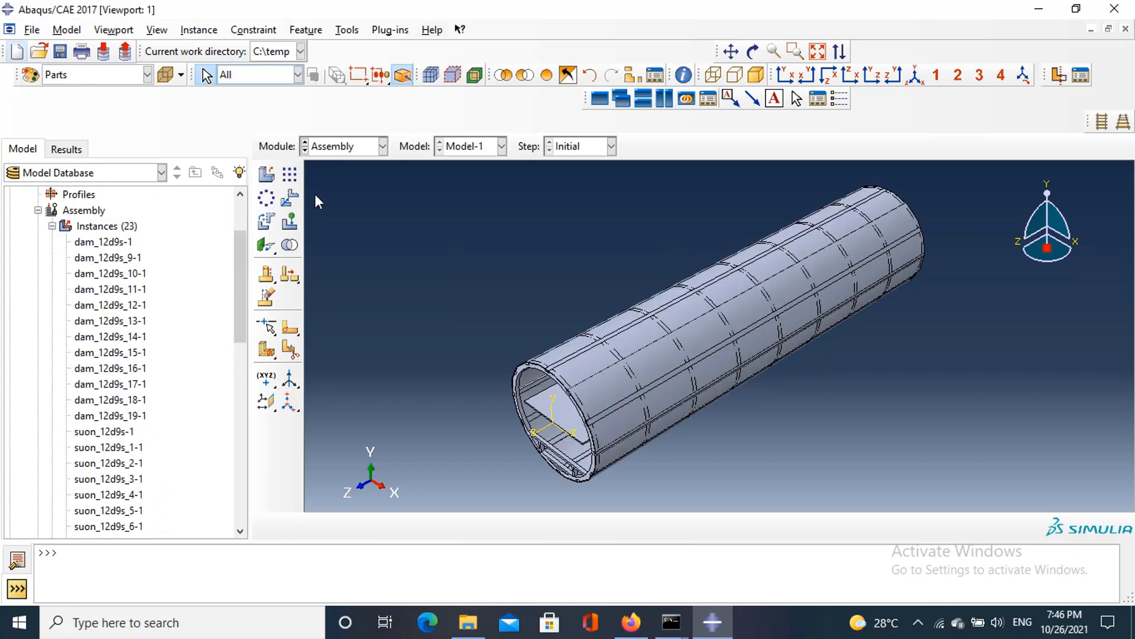
Step: Add a face-to-face constraint placing the underside of the tamdatghengoi plate on the upper face of the end rib's crossbar
click(266, 246)
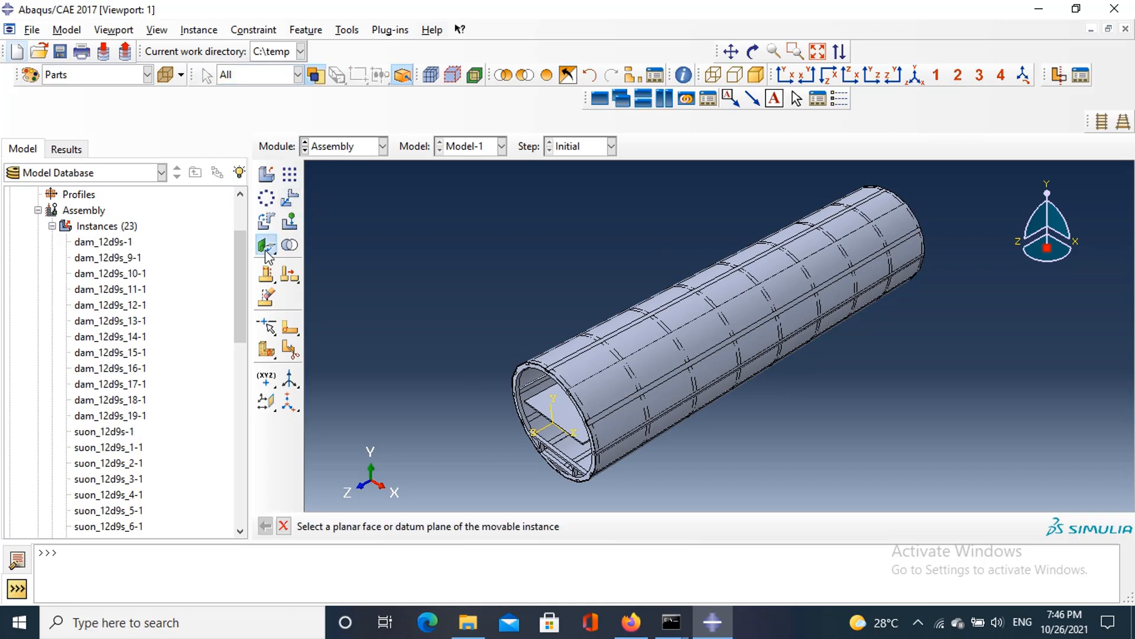
drag(266, 250, 308, 251)
click(268, 248)
click(753, 51)
drag(806, 329, 728, 198)
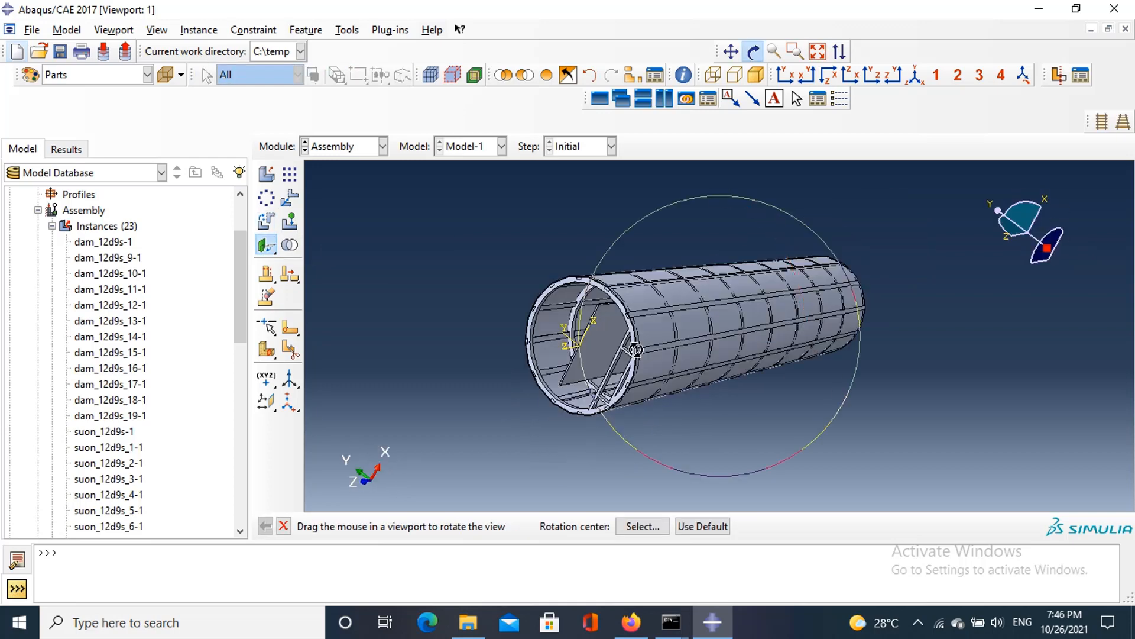
middle_click(634, 347)
scroll(613, 331, down, 5)
click(601, 337)
scroll(602, 337, up, 2)
scroll(642, 323, up, 2)
click(753, 54)
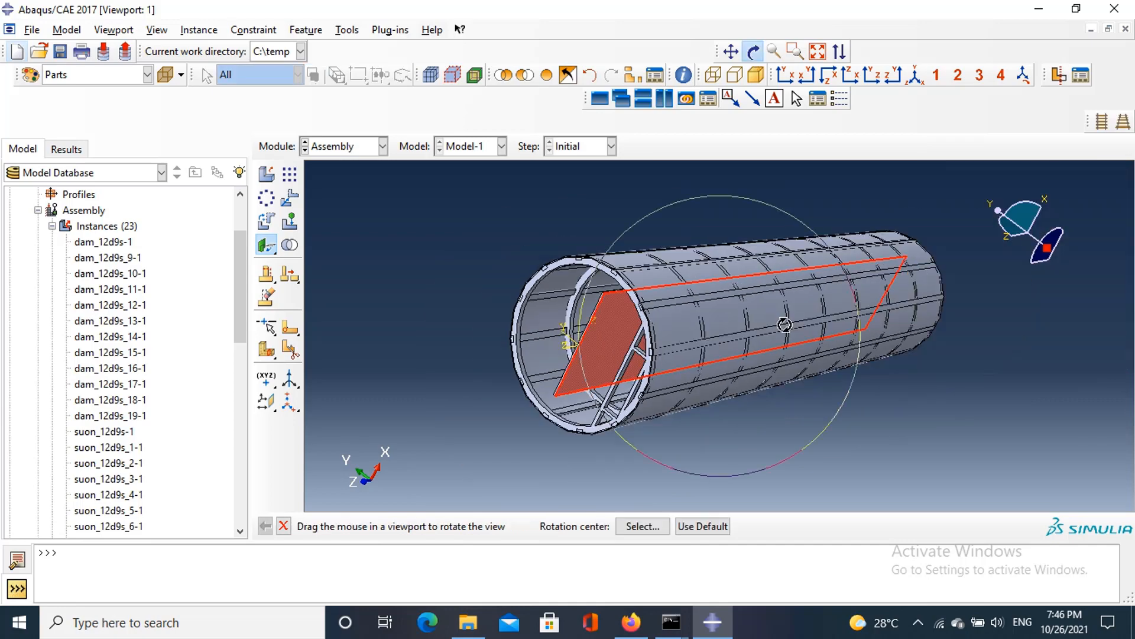
drag(784, 321, 832, 484)
scroll(832, 485, down, 4)
middle_click(761, 350)
scroll(761, 351, down, 5)
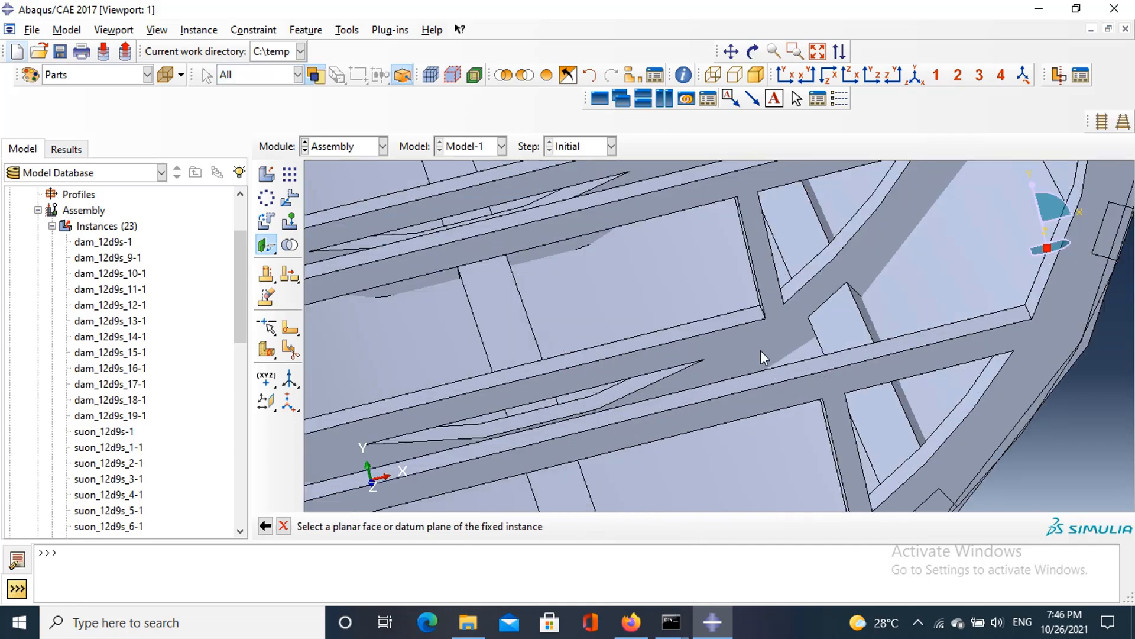
click(763, 393)
scroll(763, 393, up, 5)
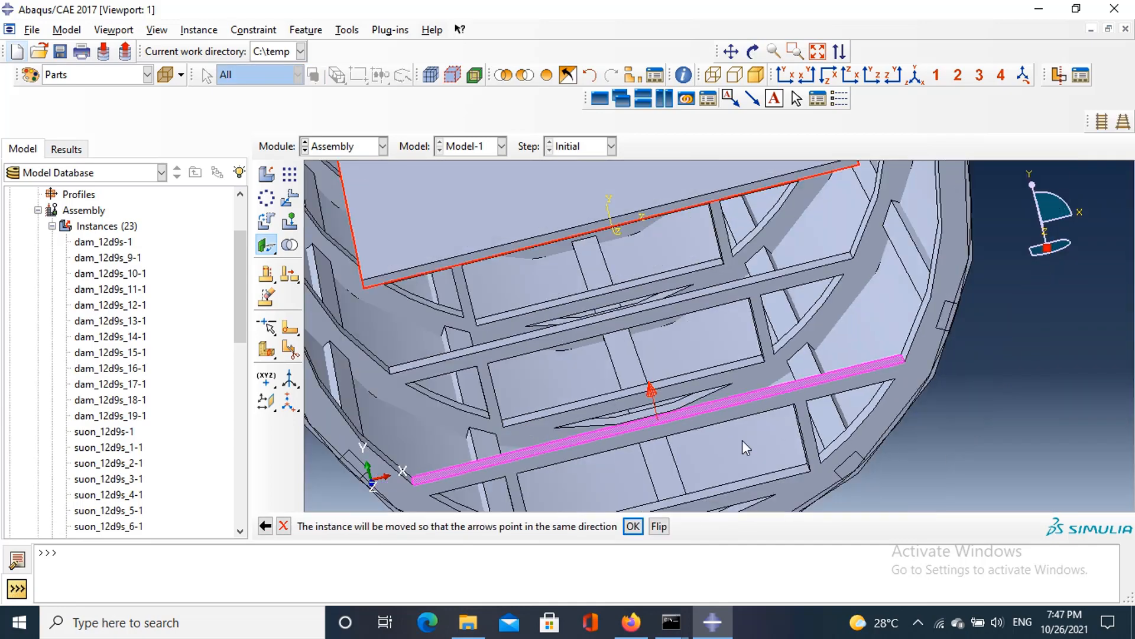
click(634, 526)
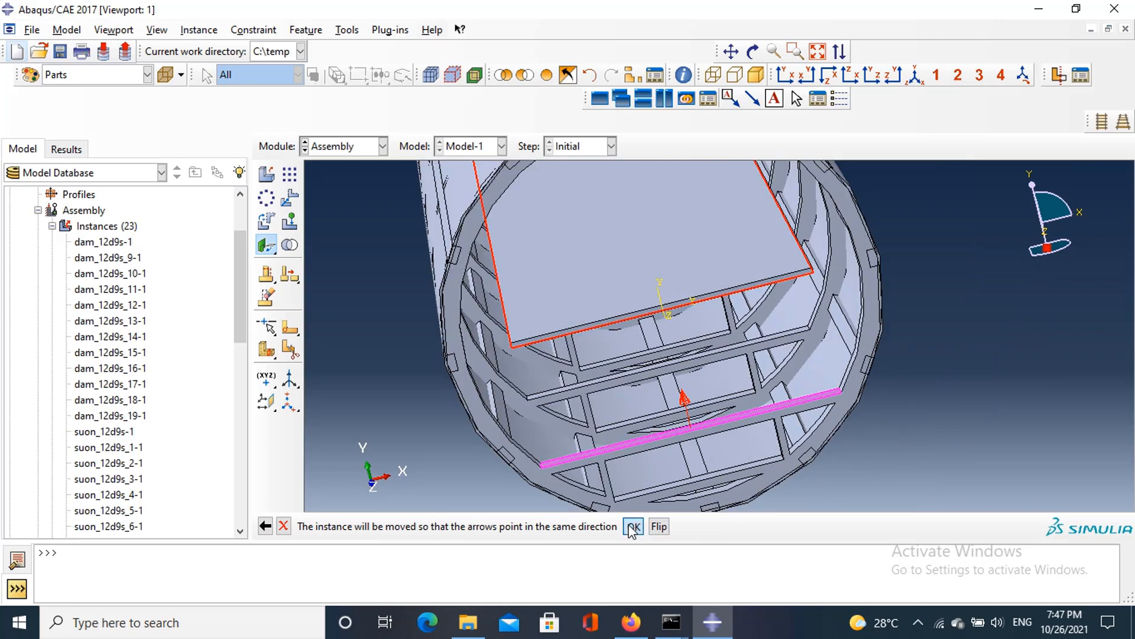
key(Return)
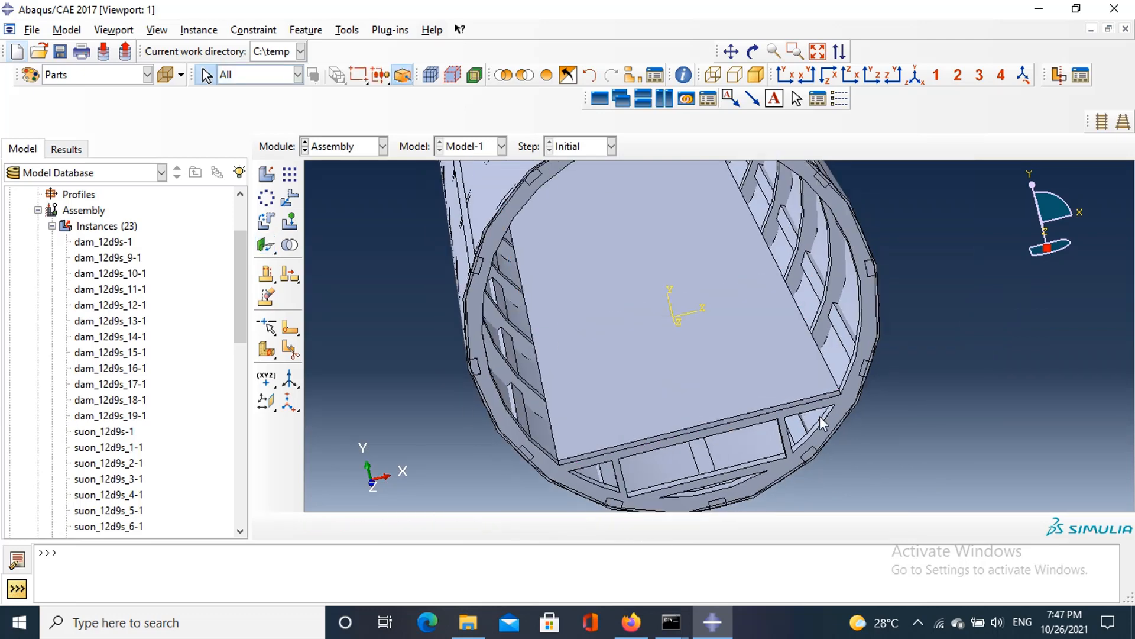
Step: Add a coincident point constraint between the plate's lower end corner and the adjacent inner corner of the end rib
scroll(835, 395, down, 8)
scroll(814, 402, down, 3)
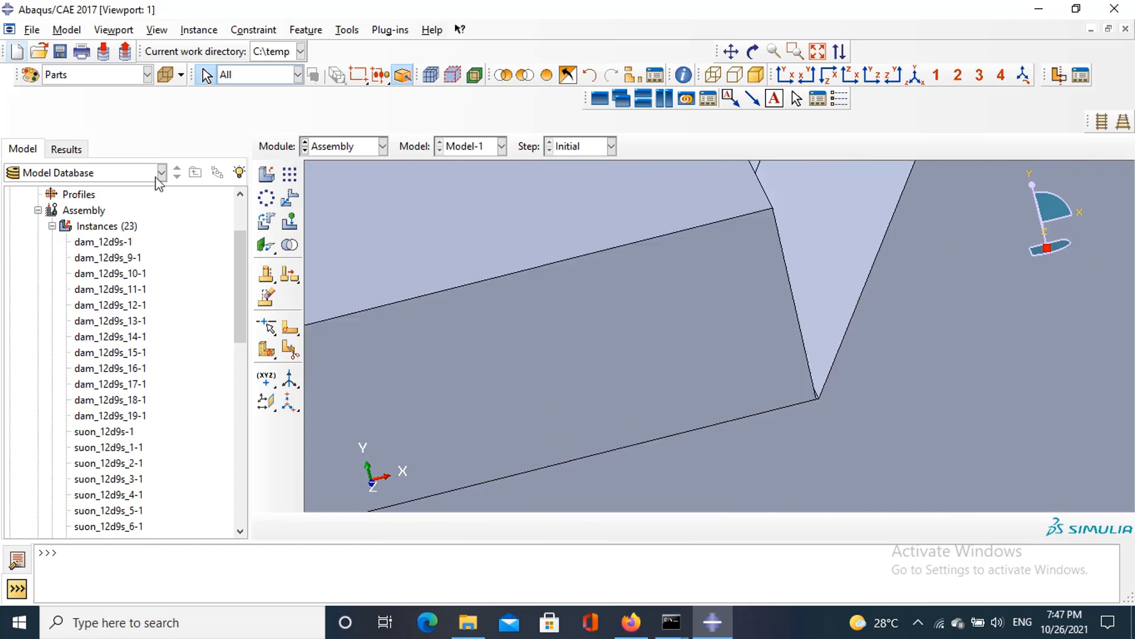
click(266, 244)
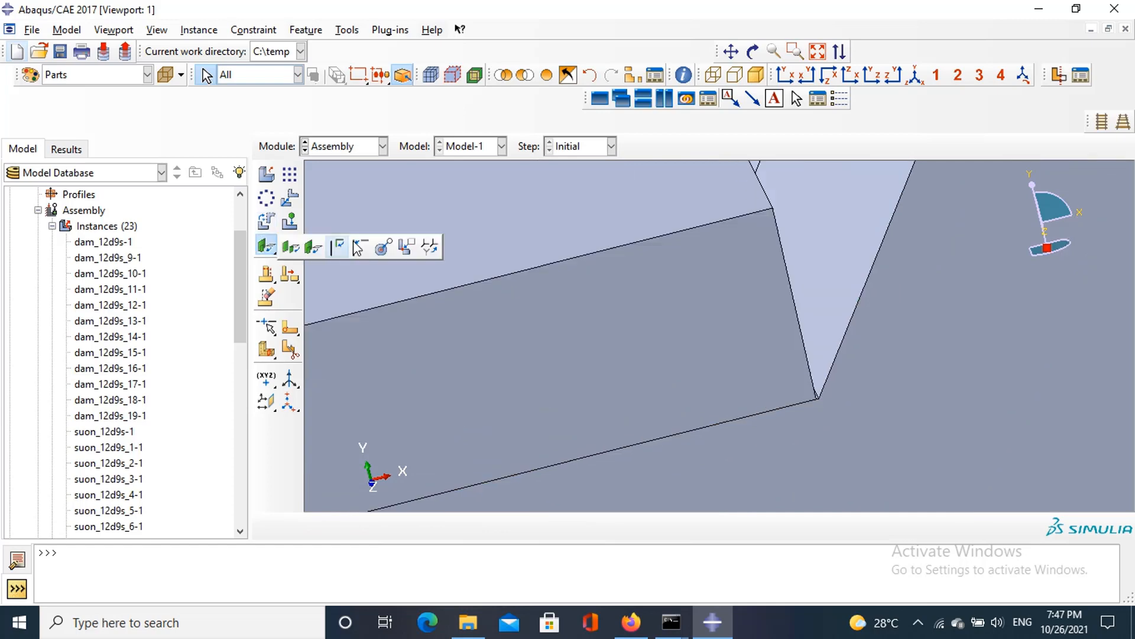
click(405, 246)
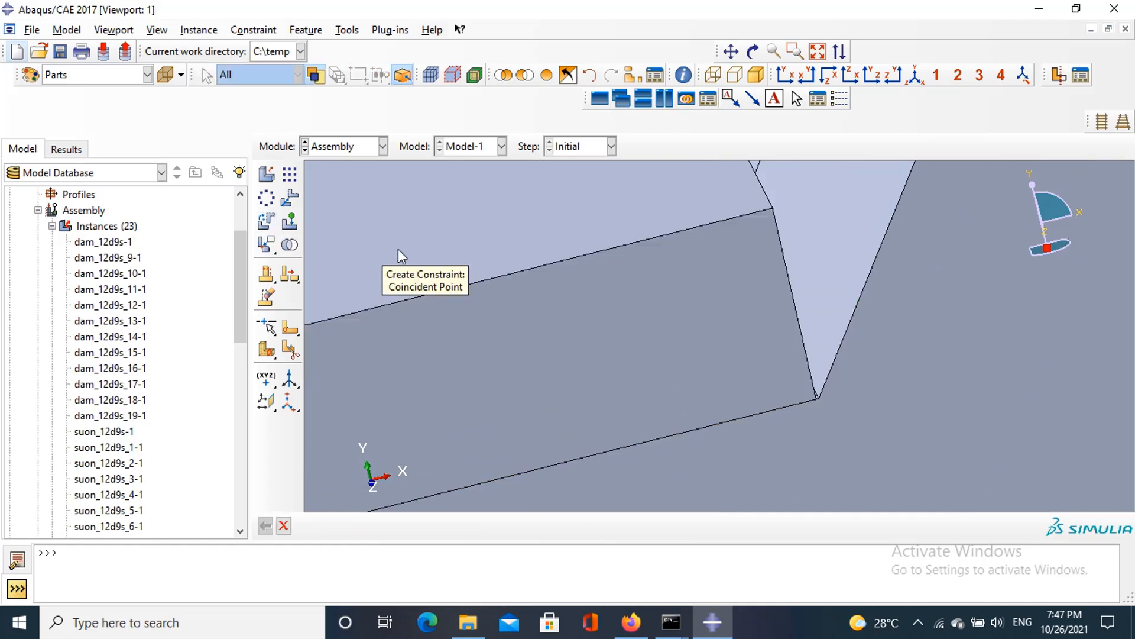
click(817, 398)
click(836, 395)
scroll(630, 473, up, 7)
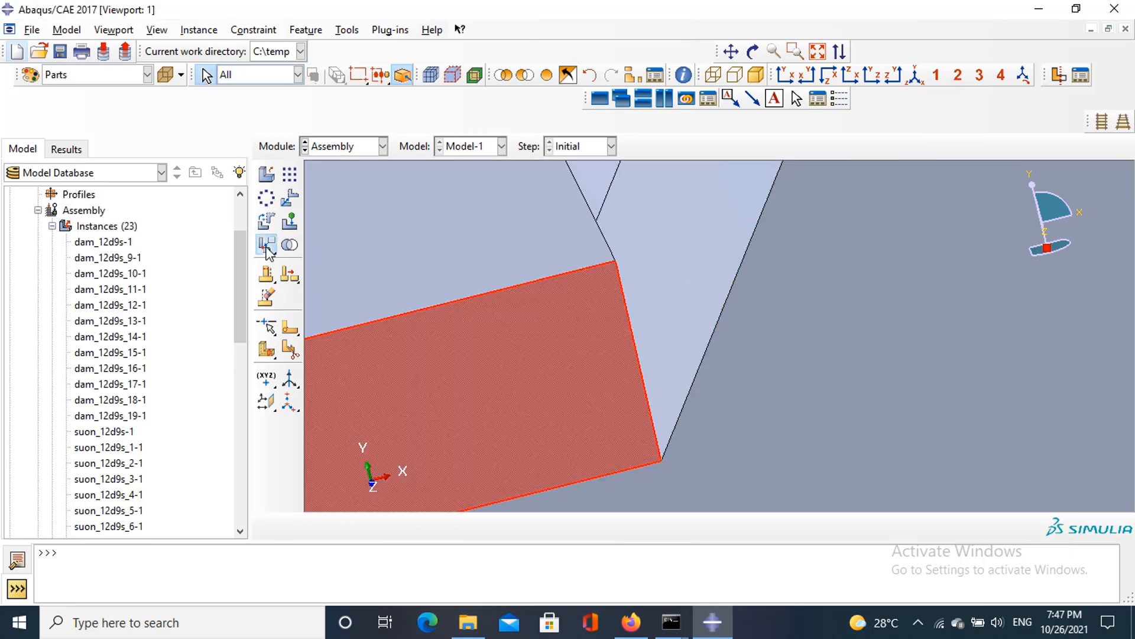
Step: Add a face-to-face constraint aligning the plate's end face with the front face of the end rib
drag(266, 249, 316, 249)
scroll(569, 386, up, 4)
click(715, 408)
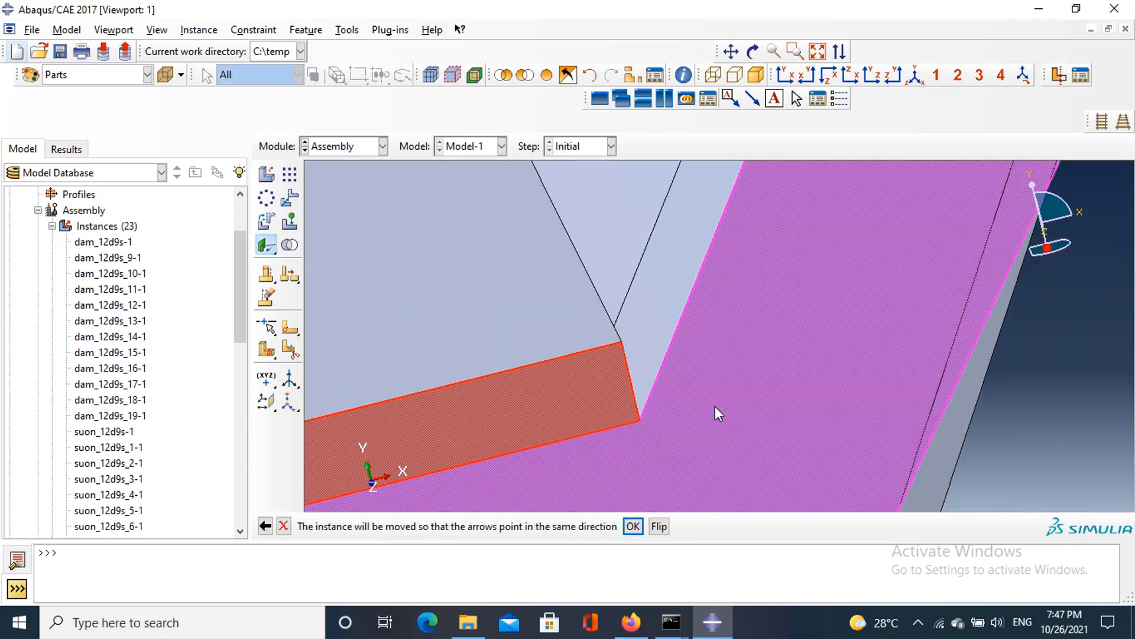
click(633, 526)
key(Return)
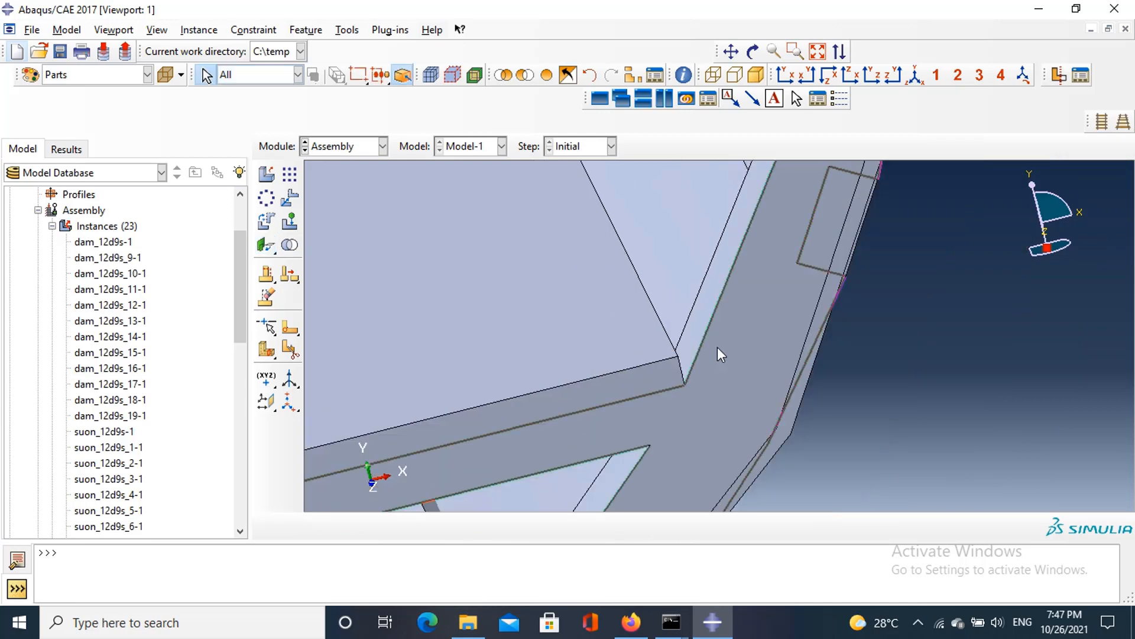
click(936, 75)
Step: In the Interaction module, start a new geometry surface named dam_ketnoi_suon
click(343, 146)
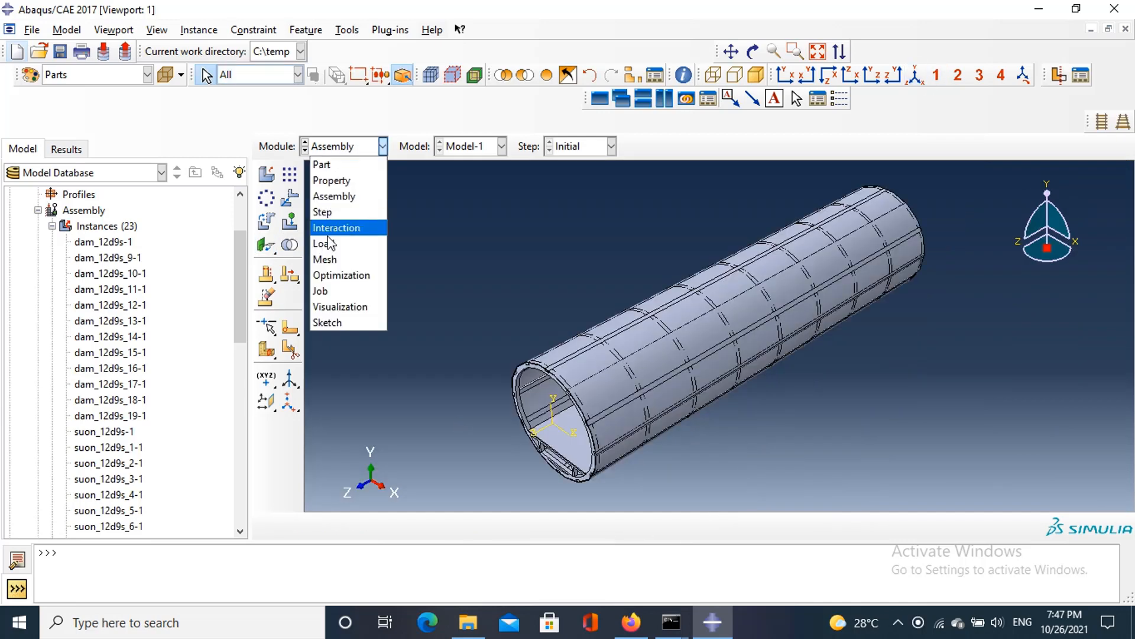
click(331, 225)
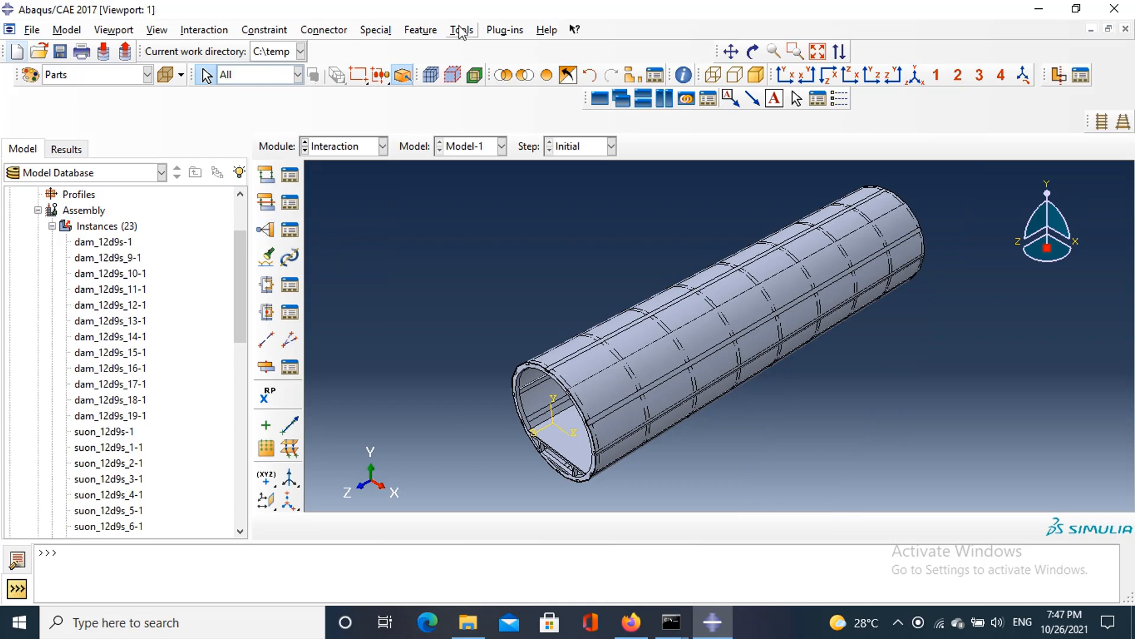
click(462, 31)
mouse_move(485, 111)
click(592, 131)
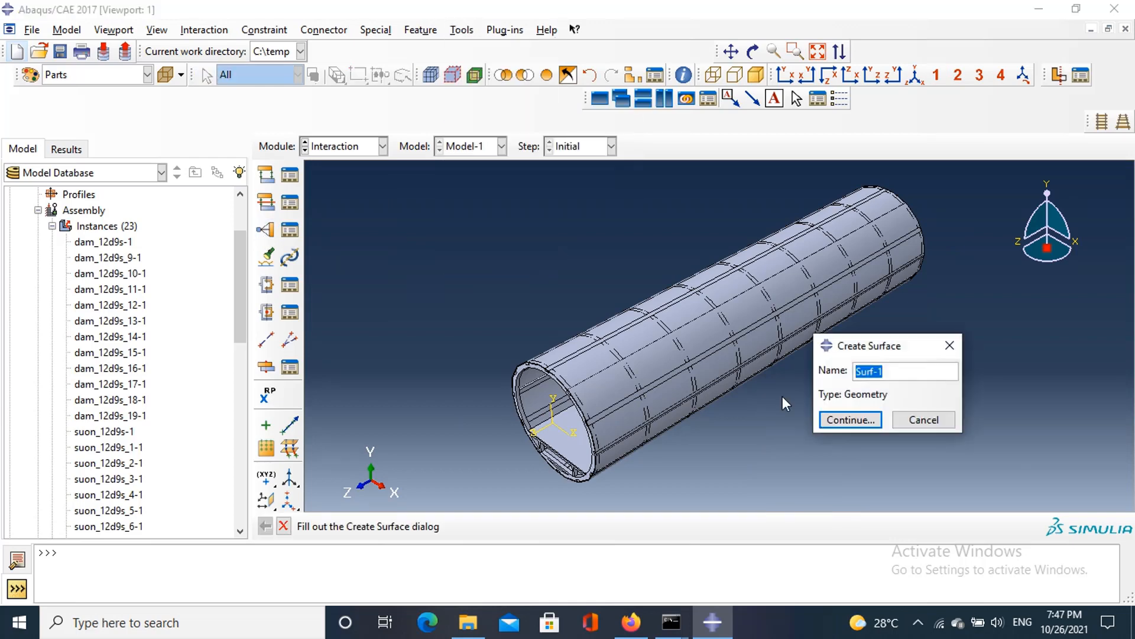
text(dam_ketnoi_suon)
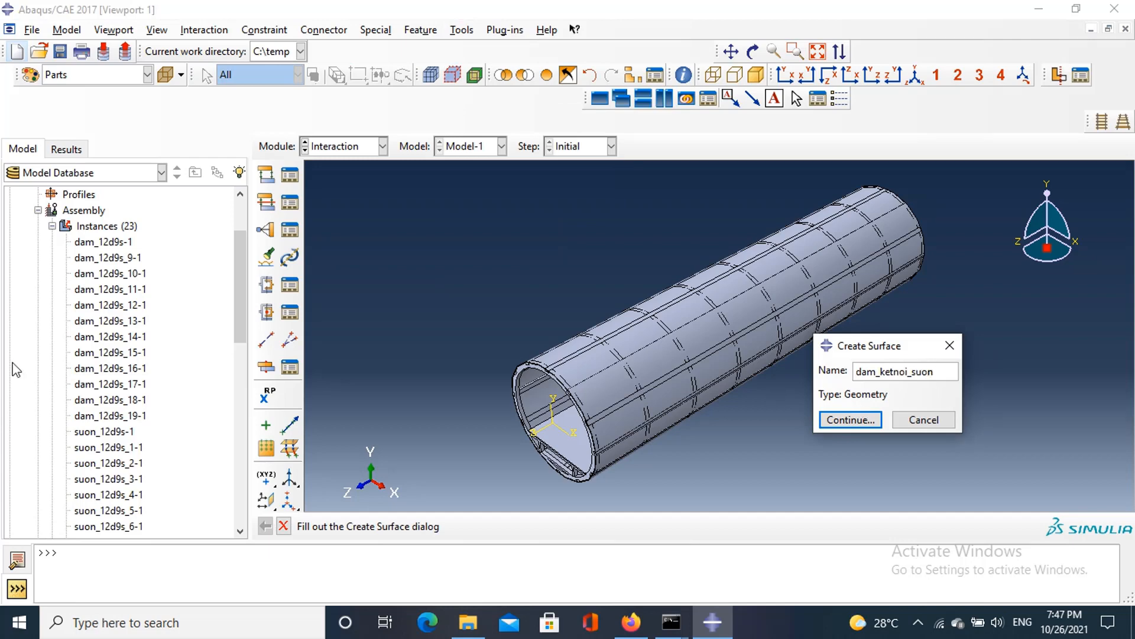
Step: Hide the vothan-1 shell instance and proceed to region selection for the dam_ketnoi_suon surface
scroll(75, 298, down, 5)
right_click(92, 354)
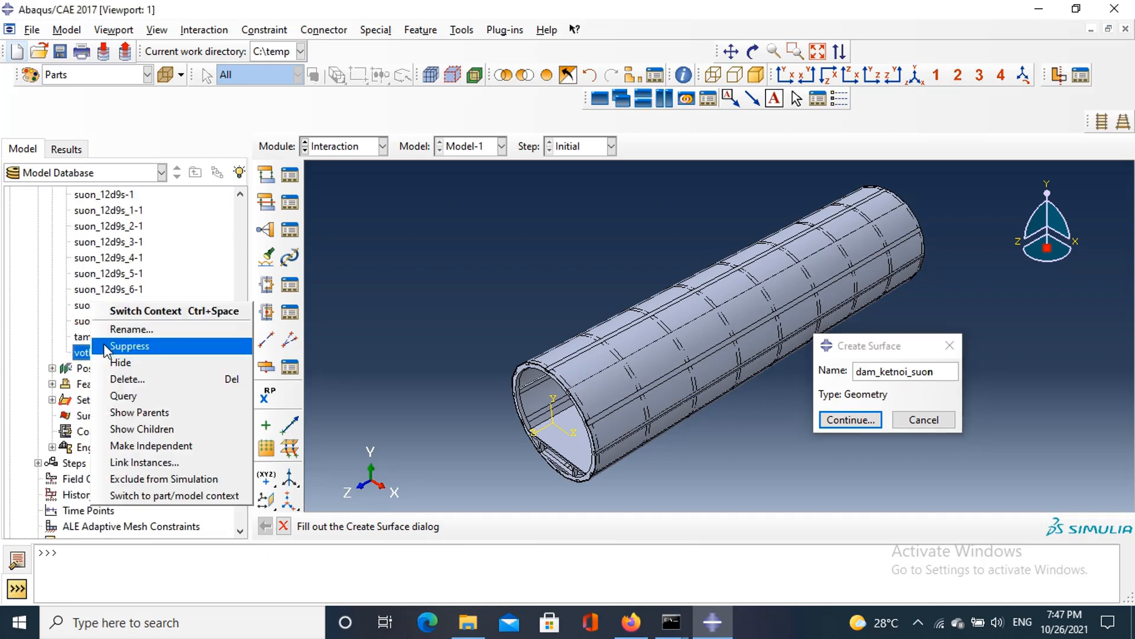
click(121, 362)
click(850, 420)
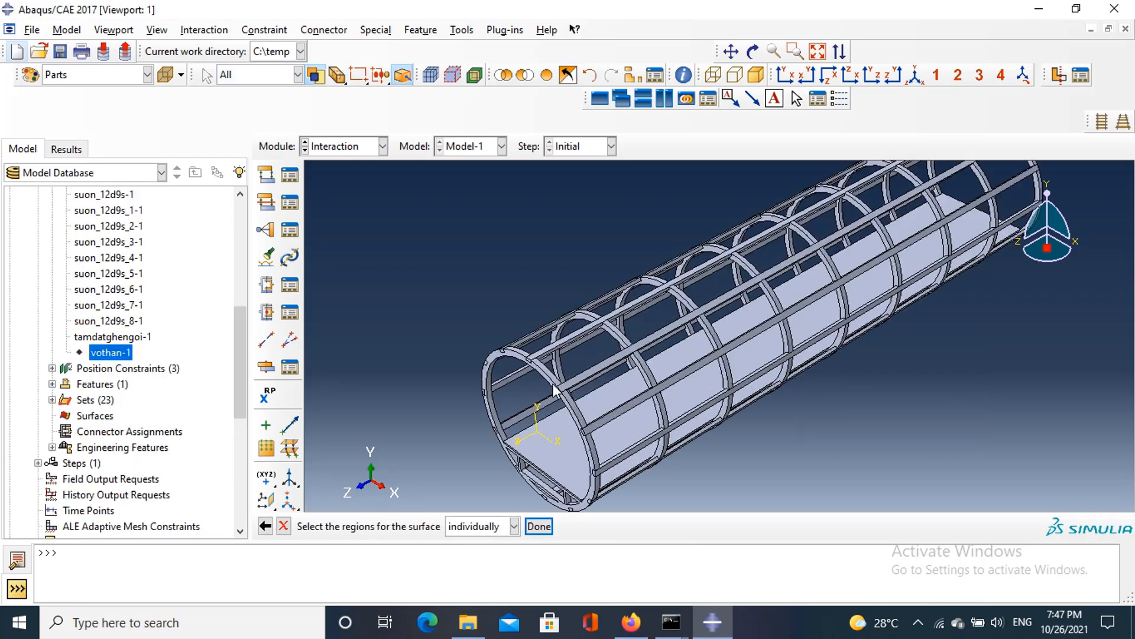
Step: Select the inward-facing faces of three longitudinal beams along one side of the frame for the surface
scroll(519, 353, up, 6)
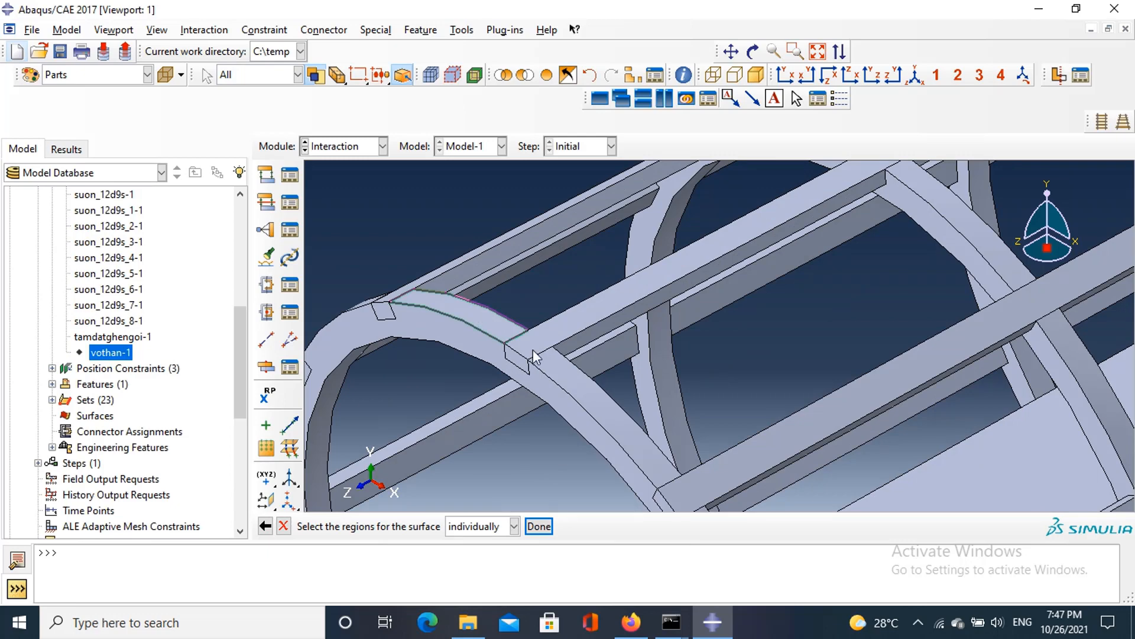
scroll(534, 350, down, 6)
scroll(104, 278, up, 1)
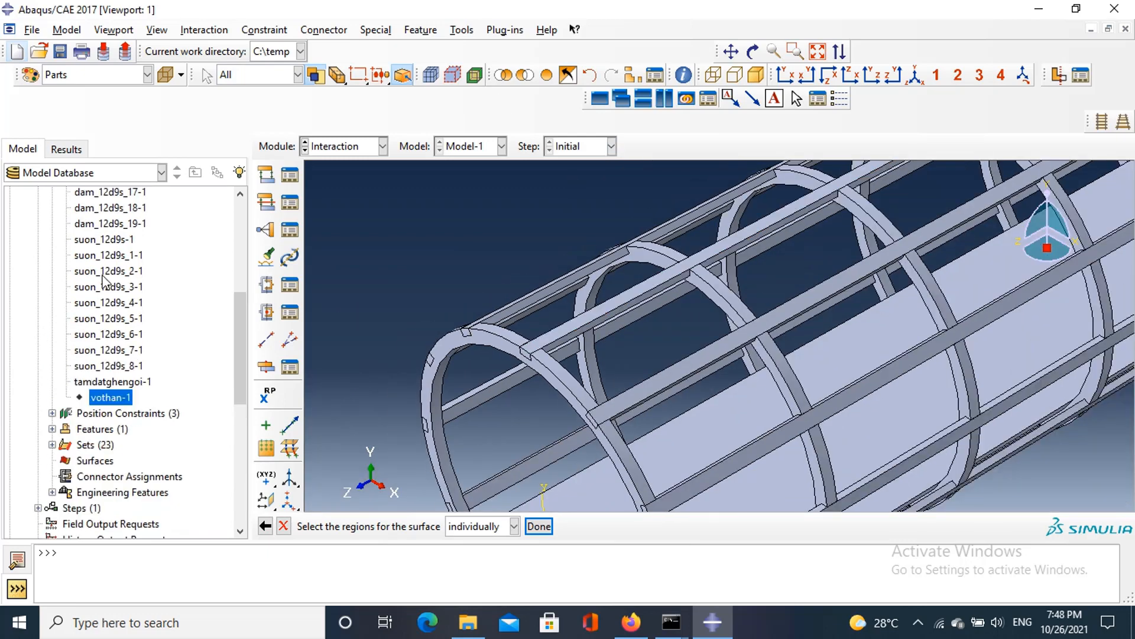
scroll(103, 277, up, 3)
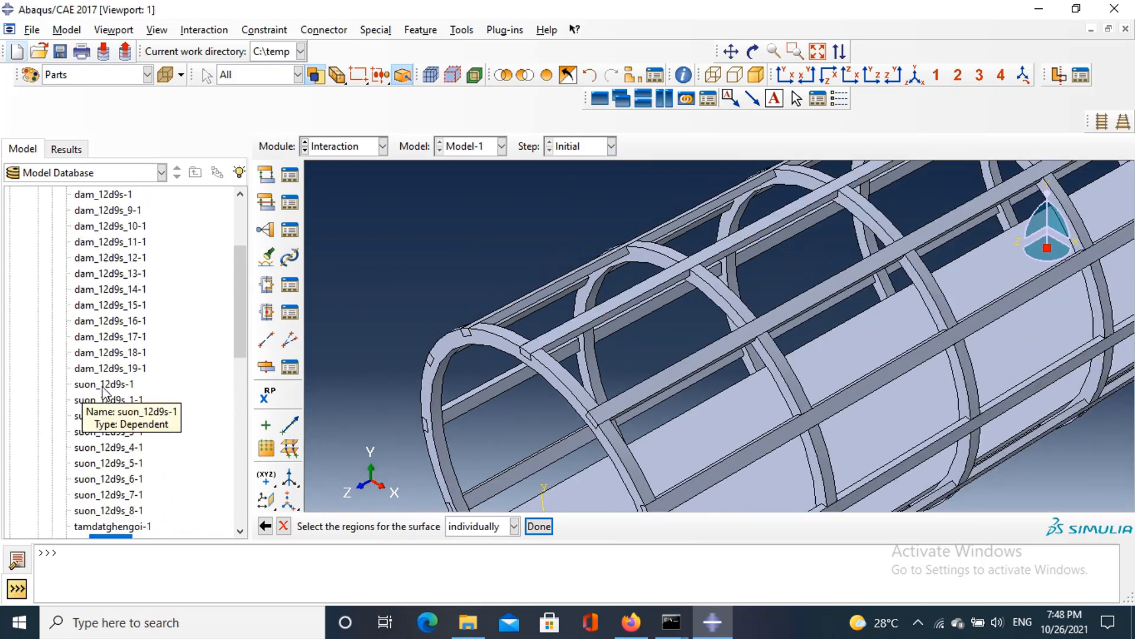
scroll(768, 294, down, 1)
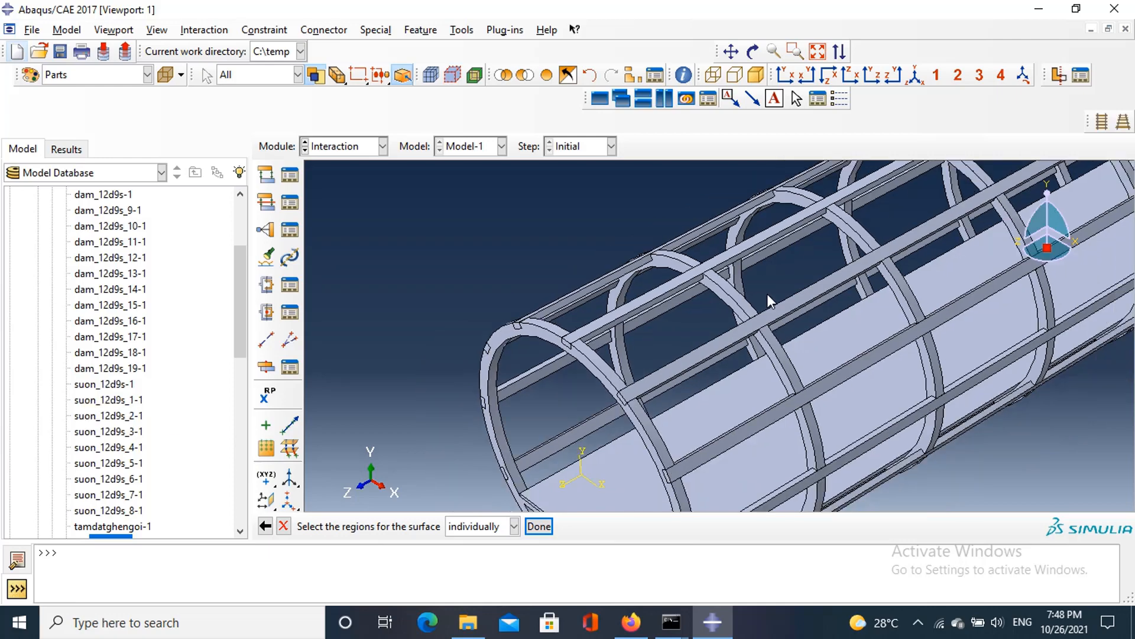
click(753, 51)
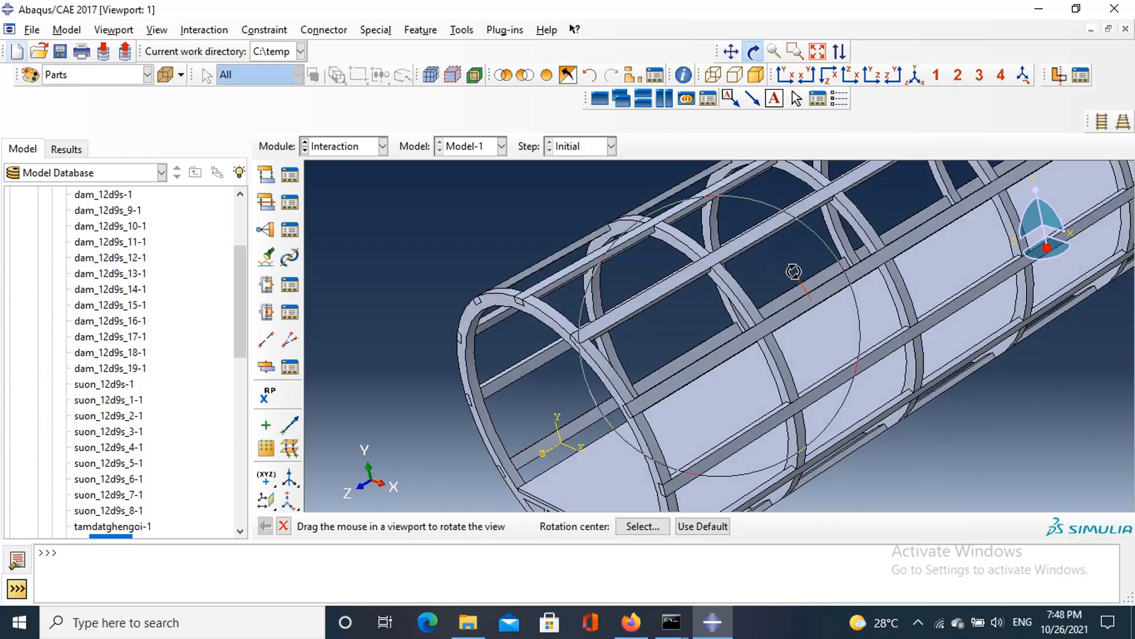
drag(796, 271, 720, 241)
scroll(720, 237, down, 1)
scroll(710, 167, up, 2)
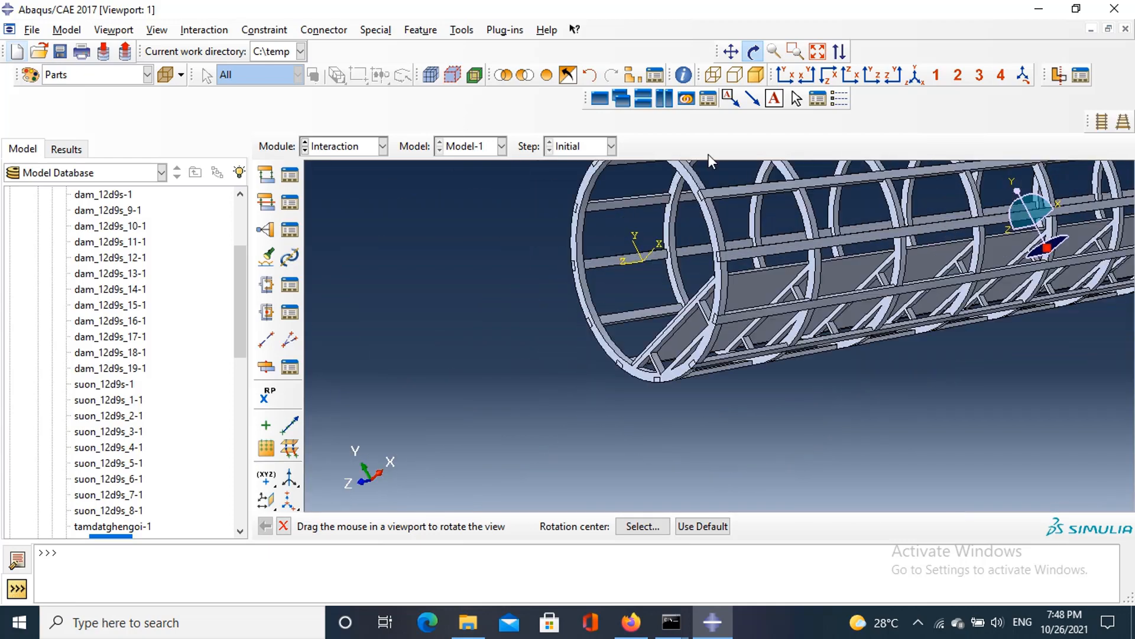
scroll(651, 214, up, 3)
key(Escape)
click(542, 212)
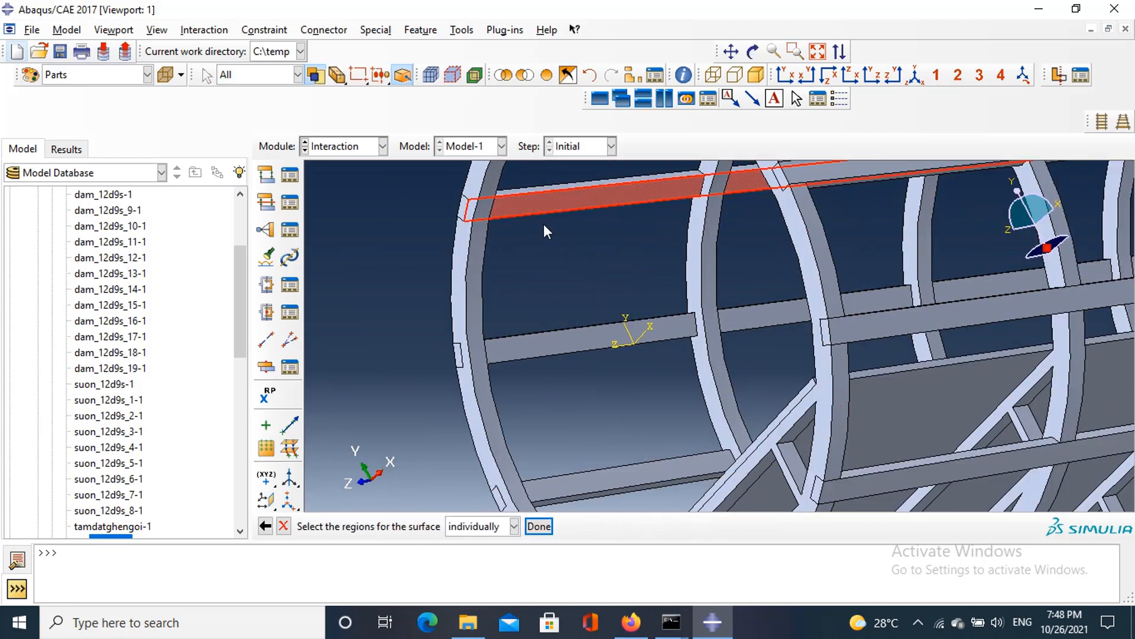
click(570, 335)
click(618, 477)
Step: Add the inward-facing face of the neighbouring longitudinal beam higher on the same side to the surface selection
scroll(617, 478, down, 2)
scroll(617, 477, down, 2)
scroll(587, 321, up, 4)
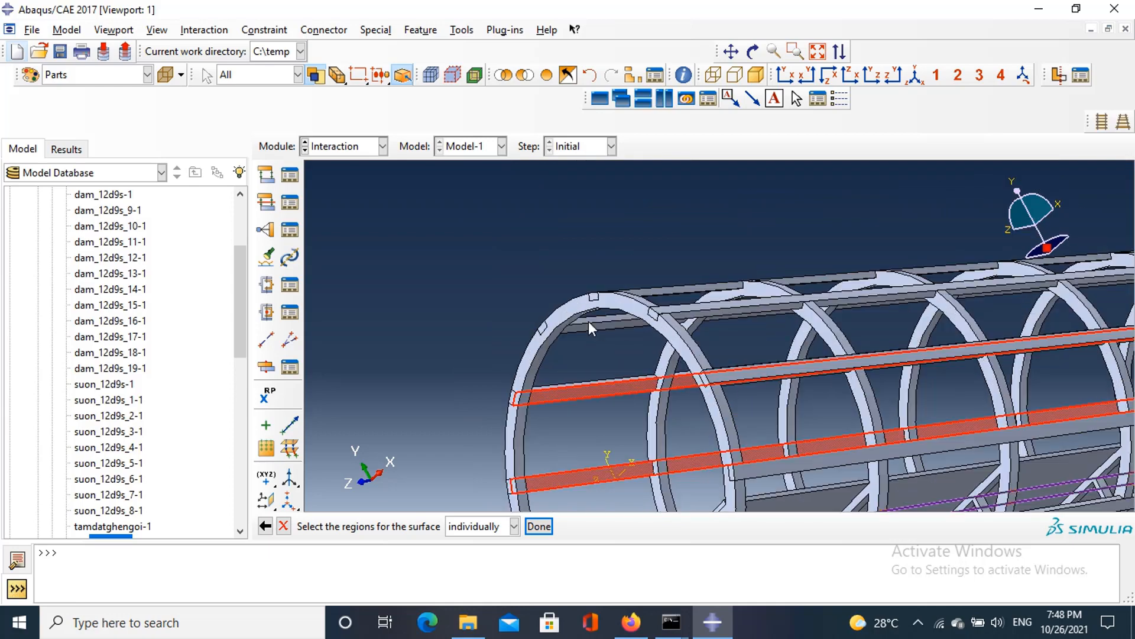
shift+click(591, 341)
scroll(591, 343, down, 3)
scroll(591, 343, down, 2)
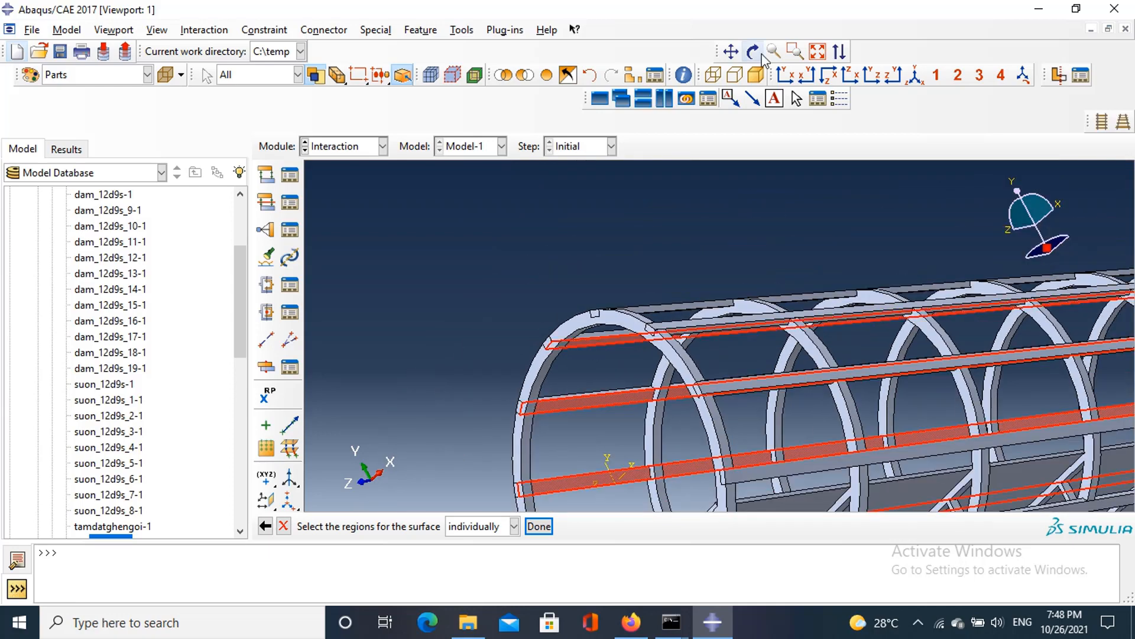
Step: Add the inward-facing faces of the longitudinal beams along the opposite side of the frame to the surface selection
click(752, 53)
drag(831, 308, 698, 192)
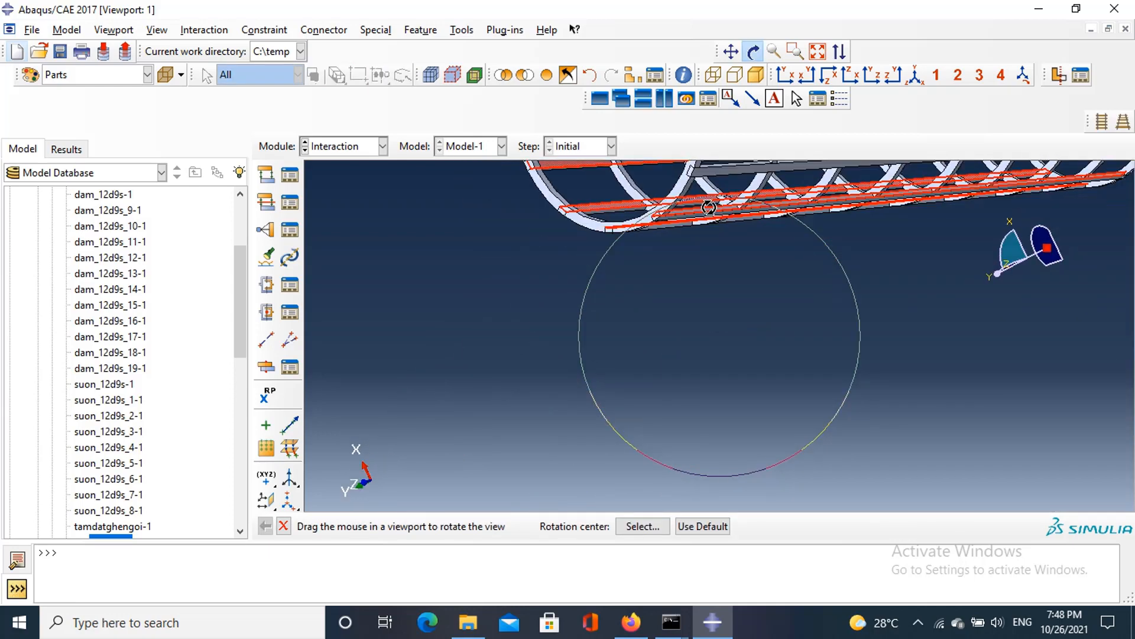
scroll(698, 195, down, 1)
click(893, 76)
drag(754, 307, 813, 335)
middle_click(984, 317)
scroll(984, 317, up, 5)
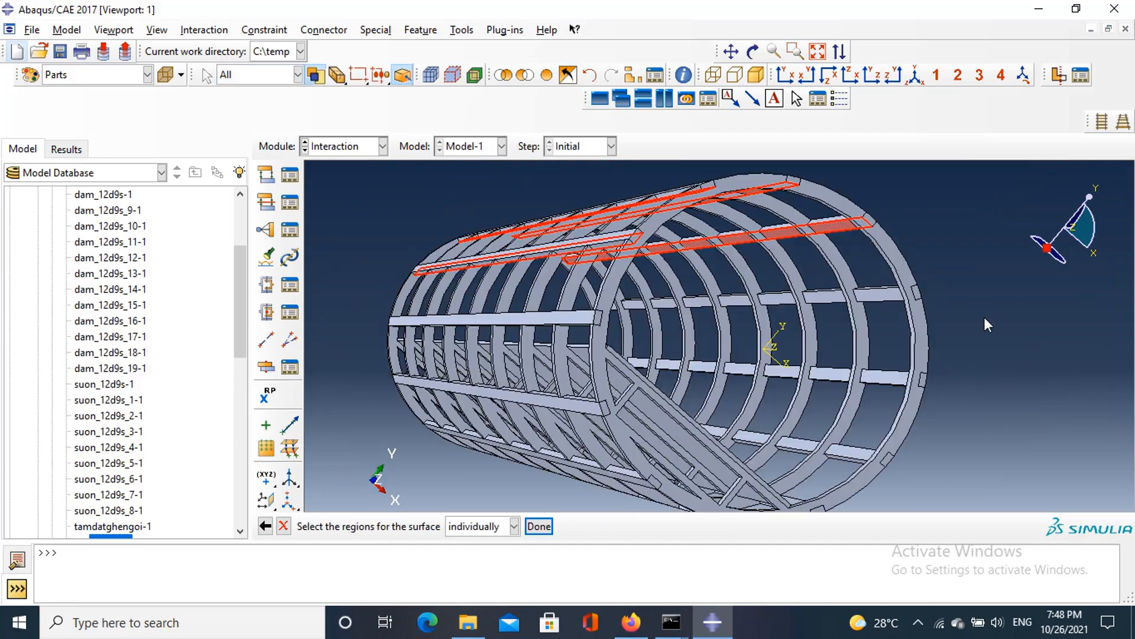
shift+click(842, 285)
scroll(838, 425, down, 4)
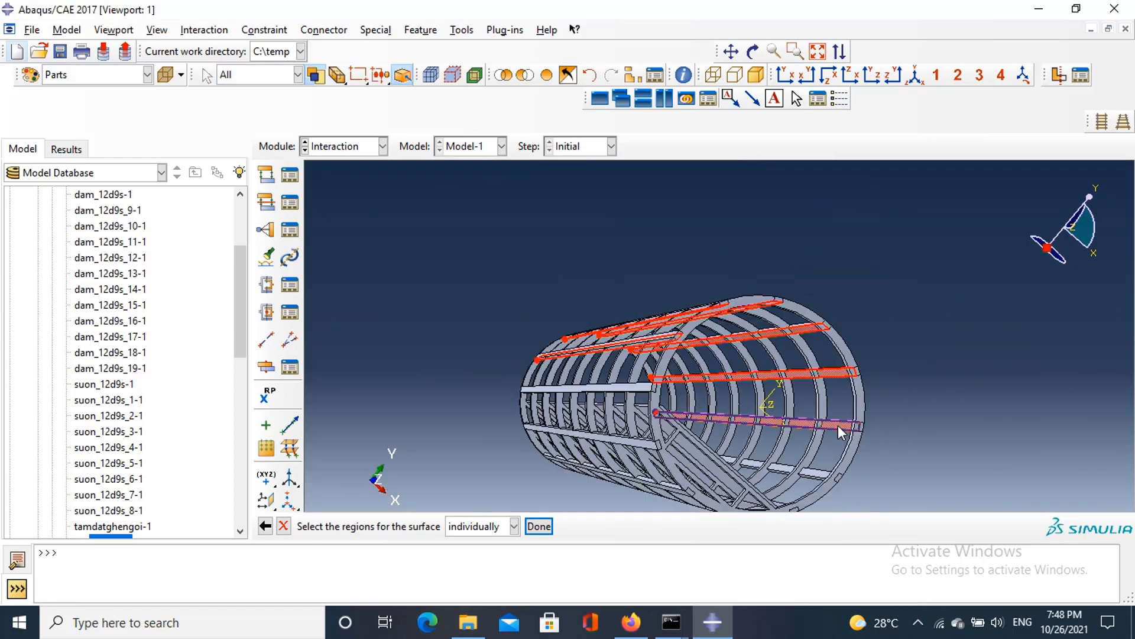
scroll(818, 469, up, 5)
shift+click(780, 470)
scroll(781, 470, down, 5)
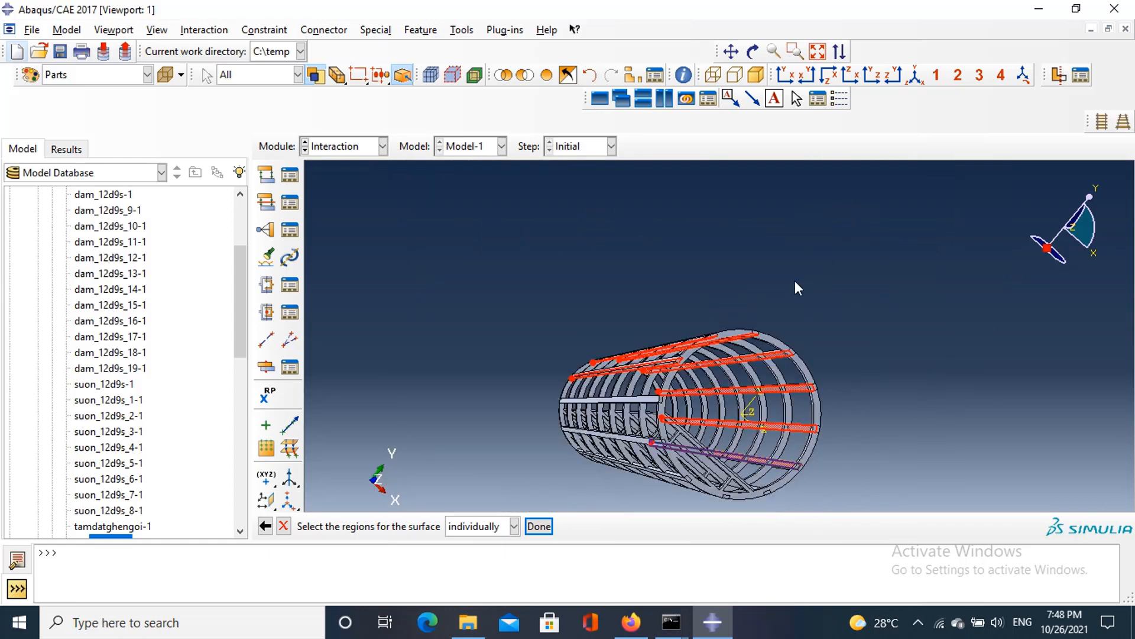
Step: Add the inward-facing faces of the remaining lower side beams beside and below the seat plate to the surface selection
click(752, 51)
drag(746, 180, 473, 349)
scroll(464, 348, up, 4)
key(Escape)
scroll(460, 256, up, 3)
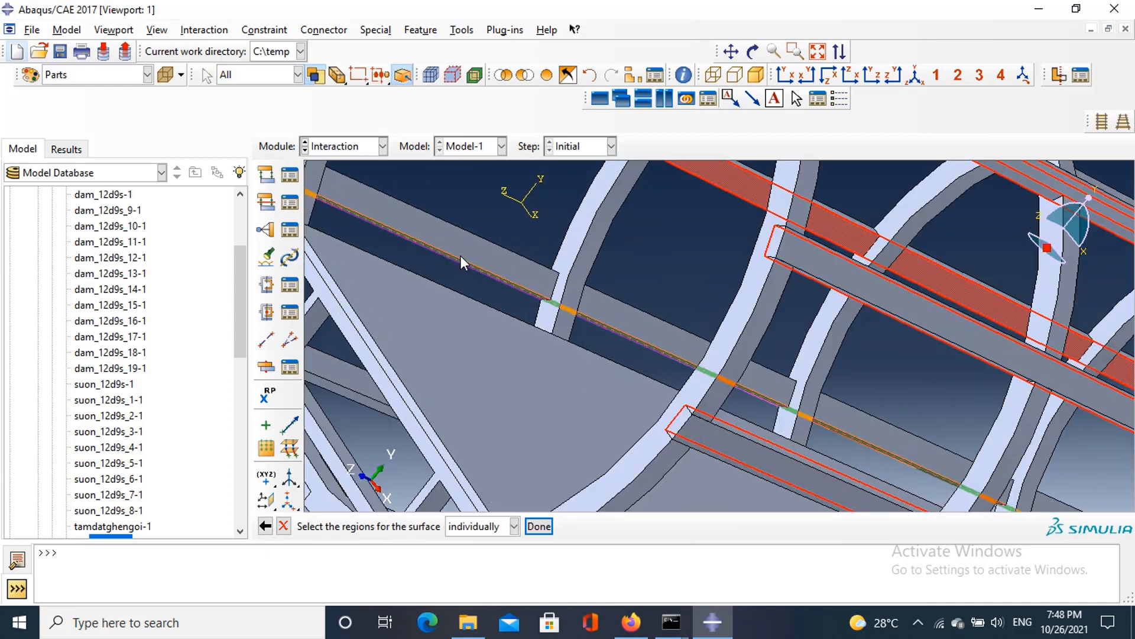
scroll(396, 339, up, 4)
scroll(398, 338, down, 5)
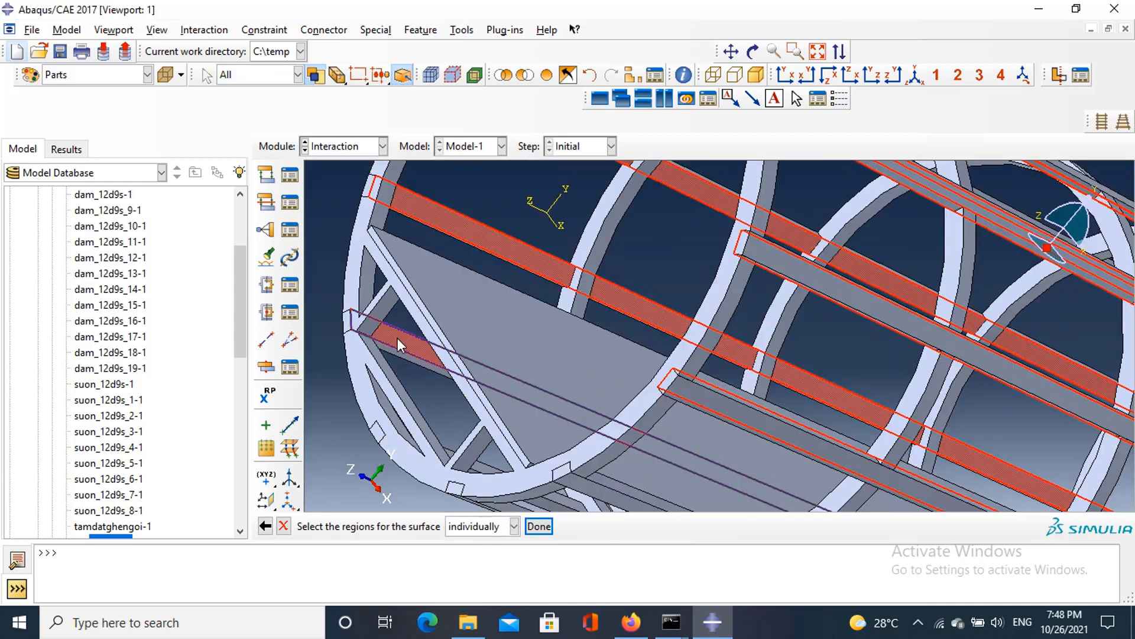
scroll(483, 420, up, 6)
scroll(469, 426, down, 8)
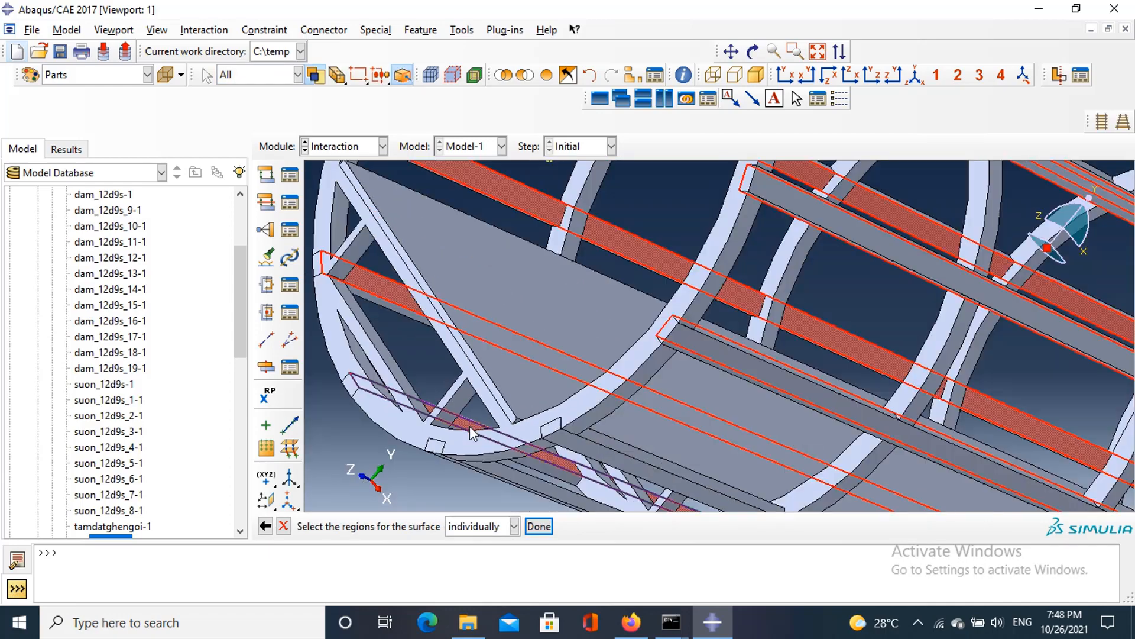
Step: Add the inner face of the last bottom beam and finish the dam_ketnoi_suon surface
click(916, 73)
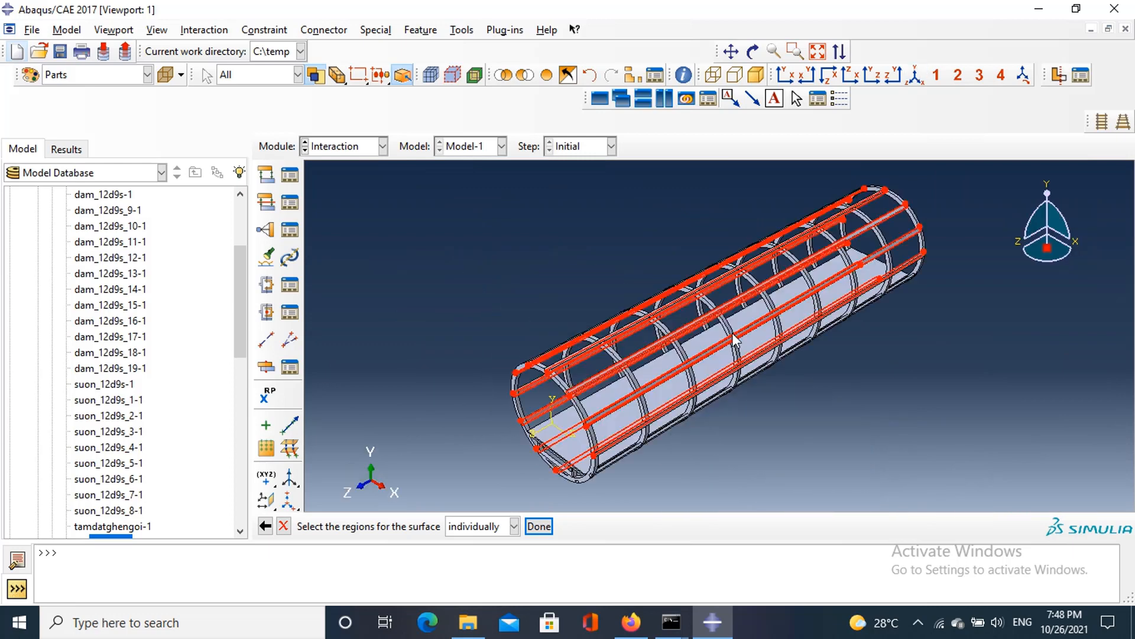
click(753, 52)
drag(722, 246, 657, 408)
key(Escape)
scroll(655, 437, down, 5)
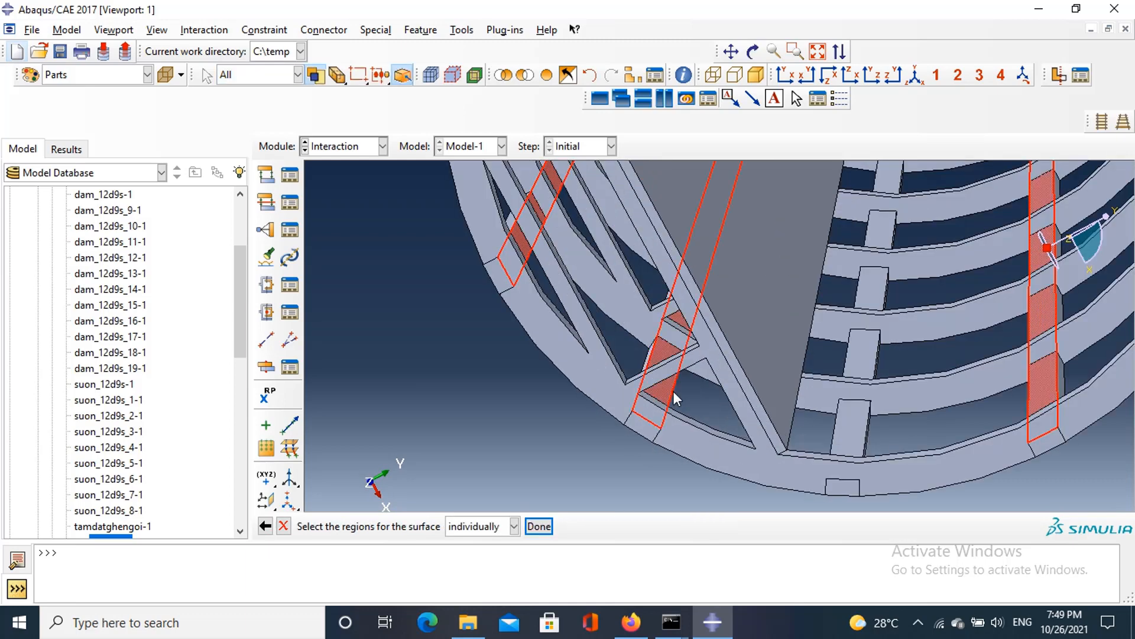
shift+click(833, 412)
click(539, 526)
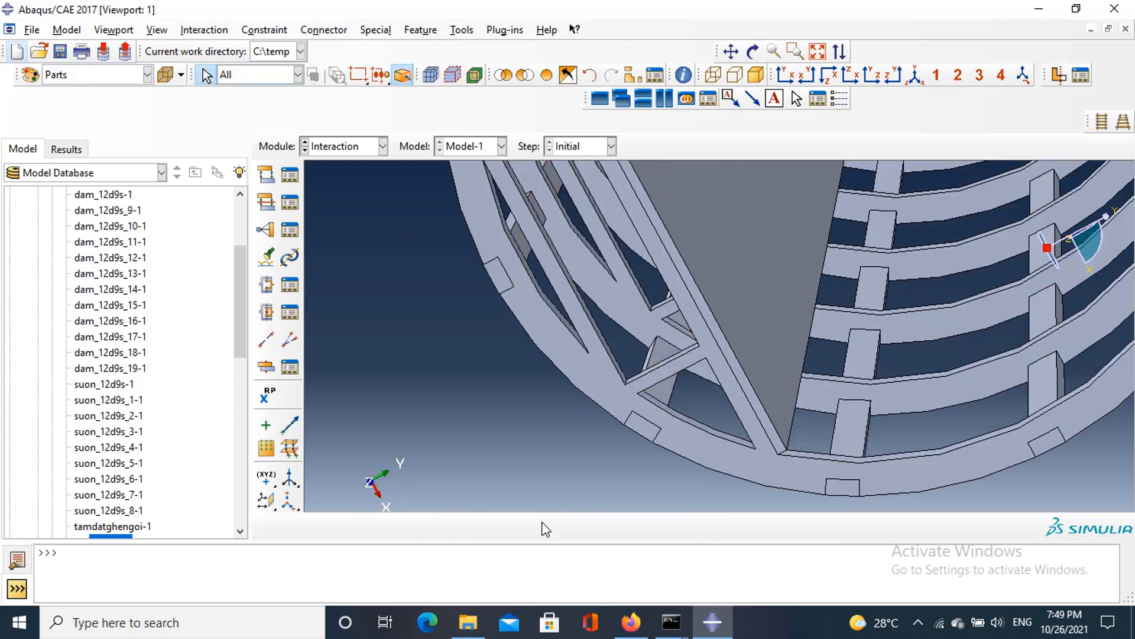
Step: Hide all twelve dam beam instances, from dam_12d9s-1 to dam_12d9s_19-1, leaving the ribs and seat plate displayed
scroll(741, 300, up, 4)
click(918, 75)
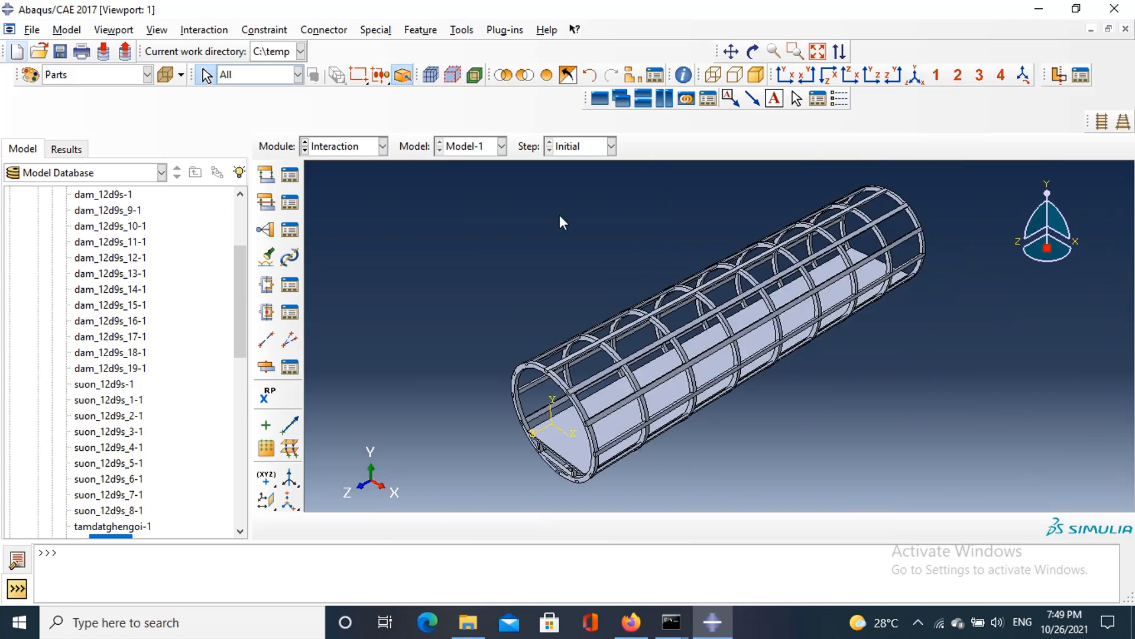
scroll(87, 372, up, 2)
click(102, 242)
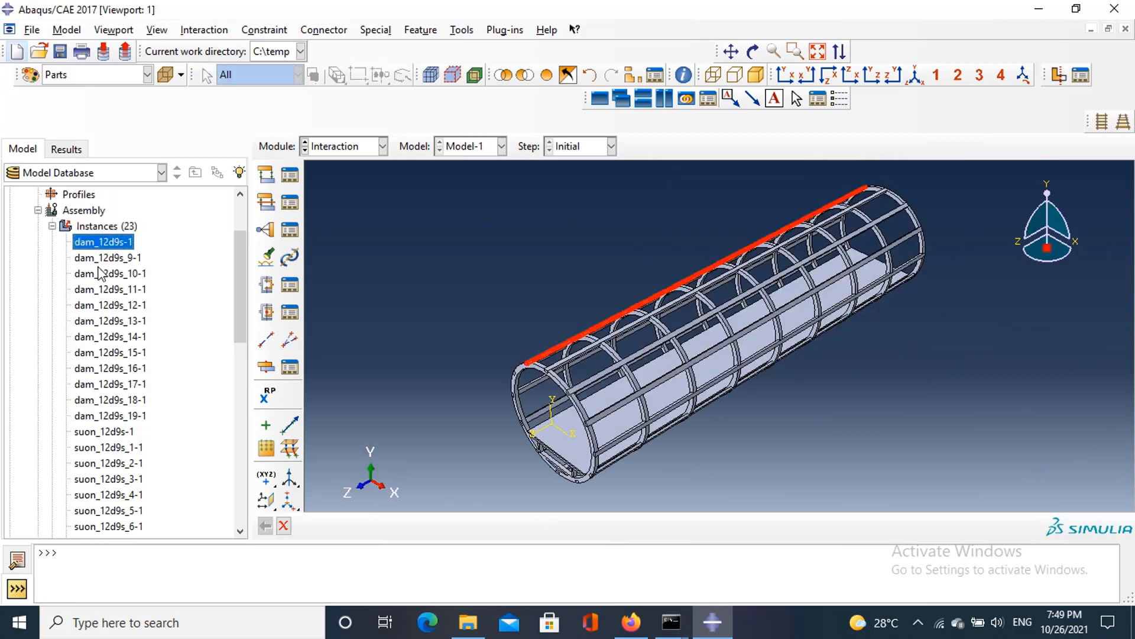
shift+click(118, 415)
right_click(126, 235)
click(157, 366)
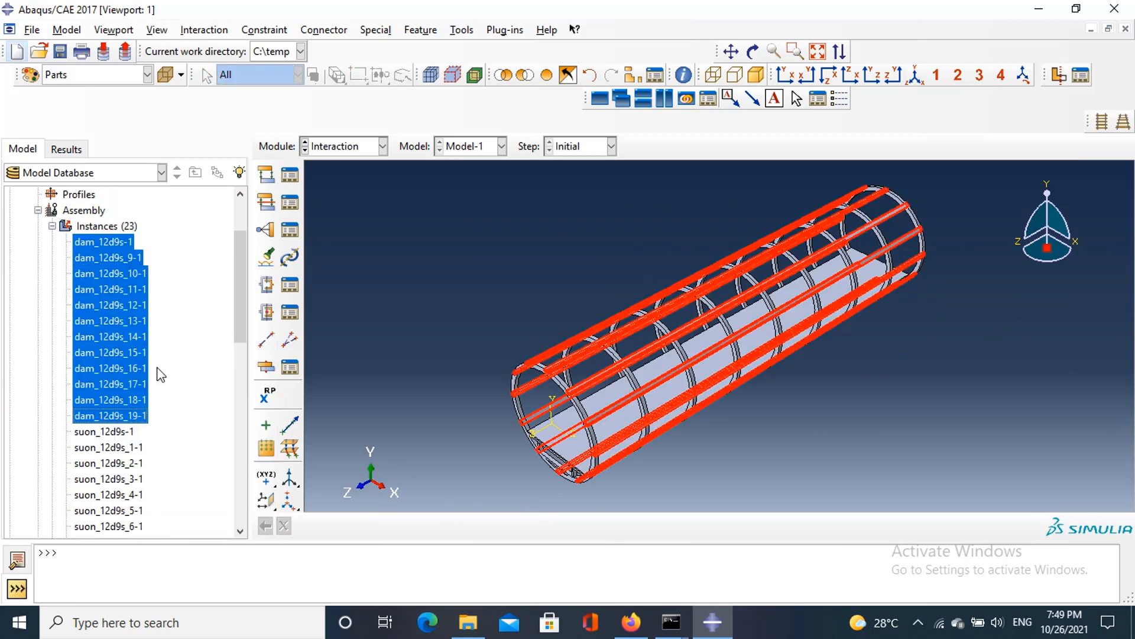
Step: Start a new geometry surface named suon_ketnoi_dam with the ribs viewed from the side
click(893, 75)
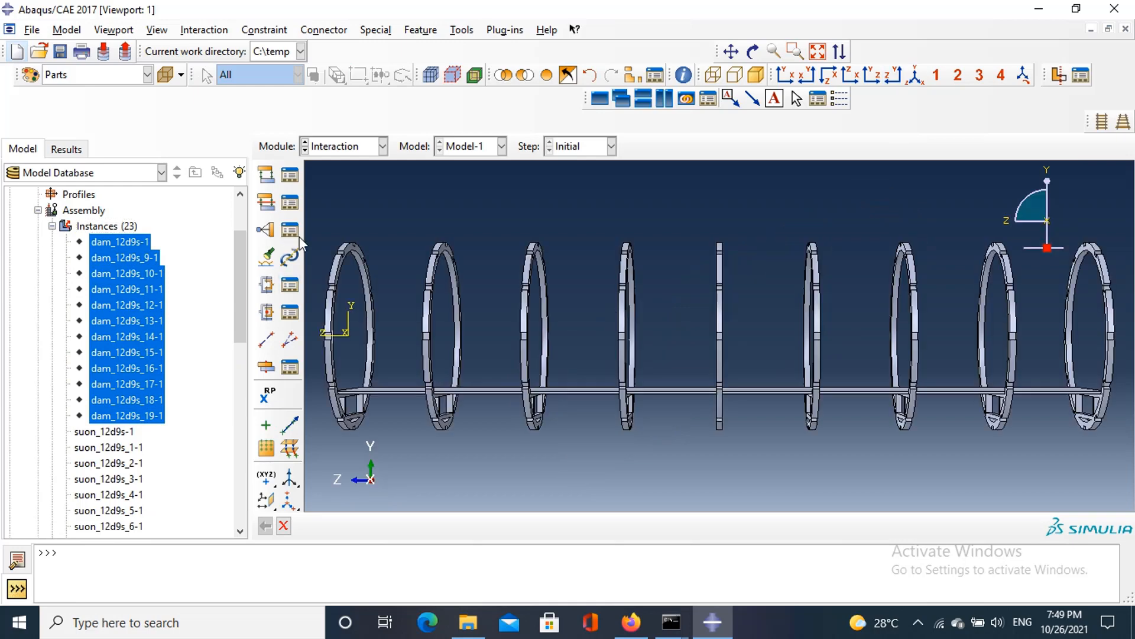
click(461, 30)
mouse_move(512, 112)
click(577, 112)
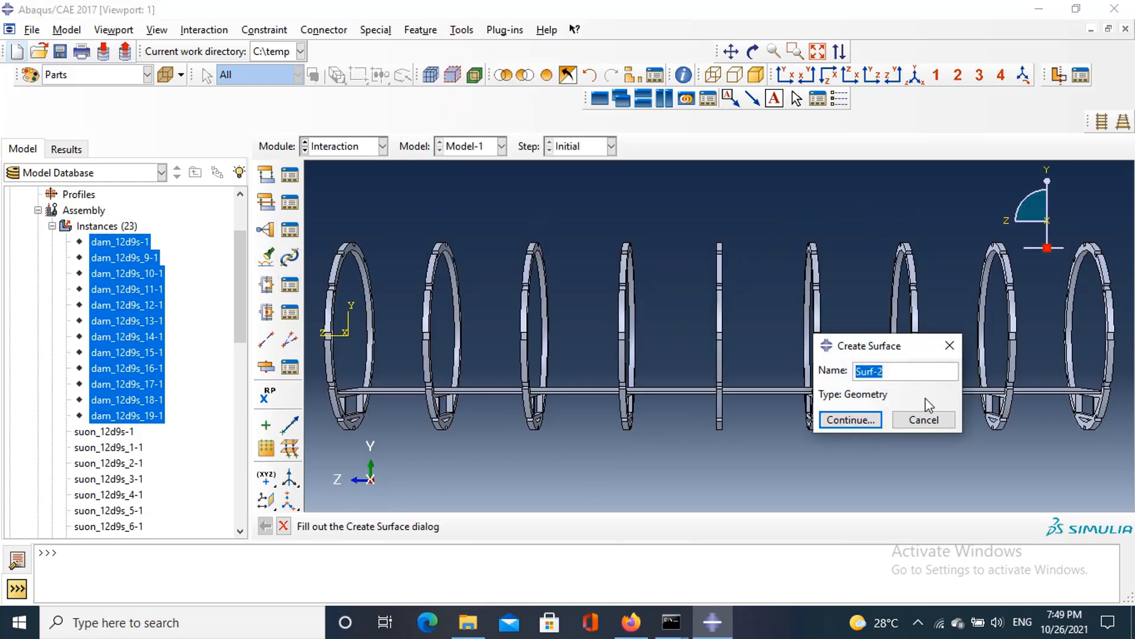
text(suon_ketnoi_dam)
click(850, 417)
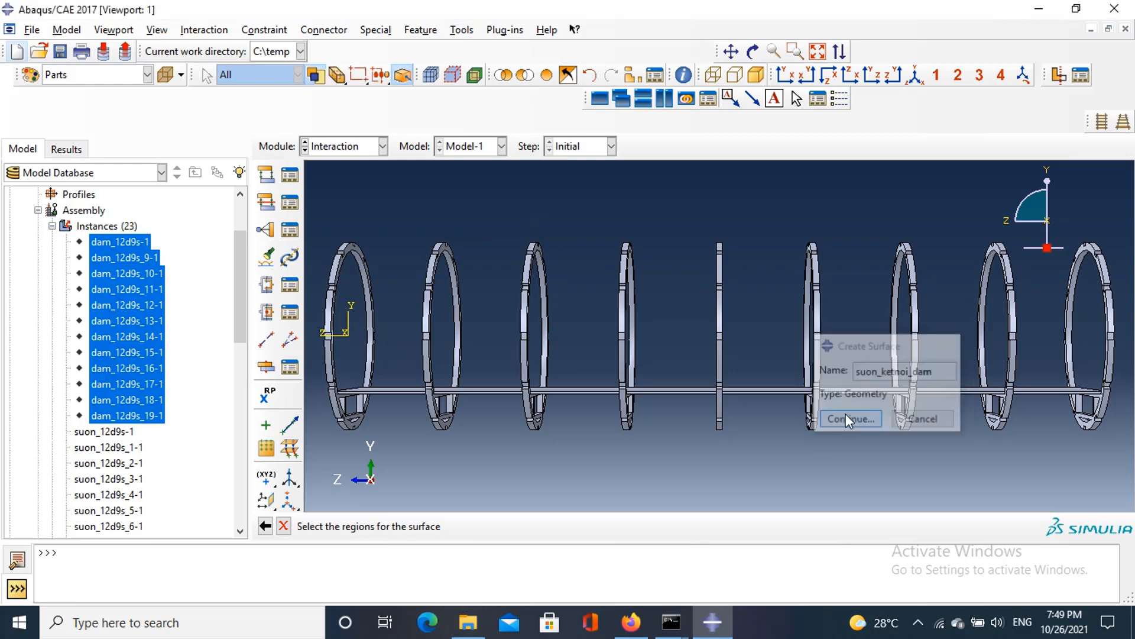
Step: Select the upper side notch face of the end rib for the suon_ketnoi_dam surface
scroll(321, 230, up, 5)
scroll(317, 229, up, 3)
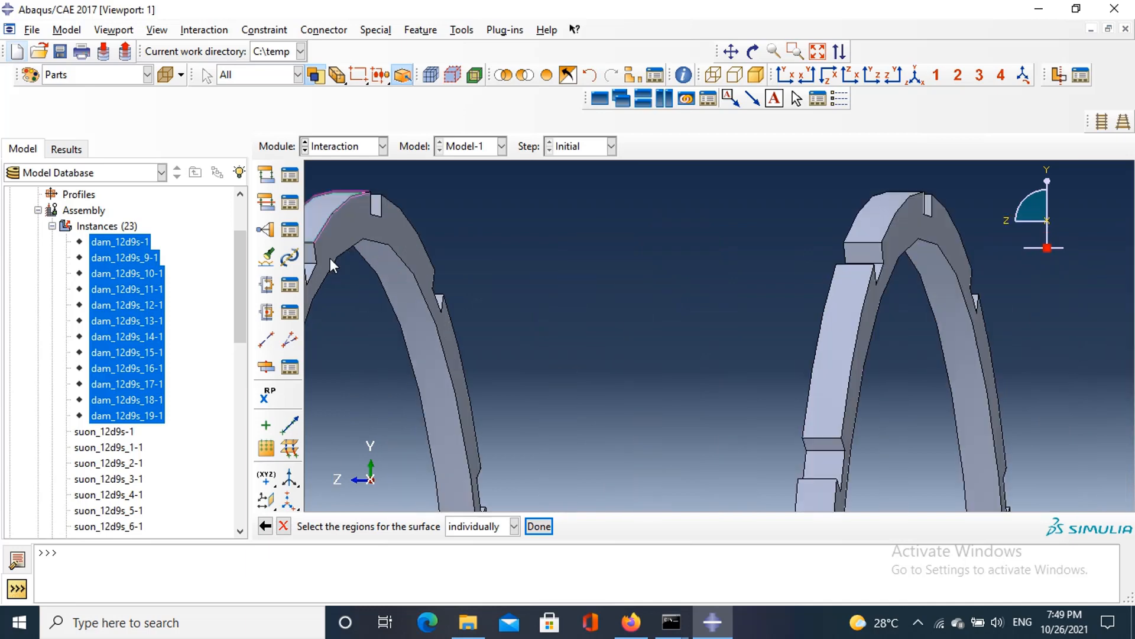
click(307, 267)
scroll(307, 267, down, 3)
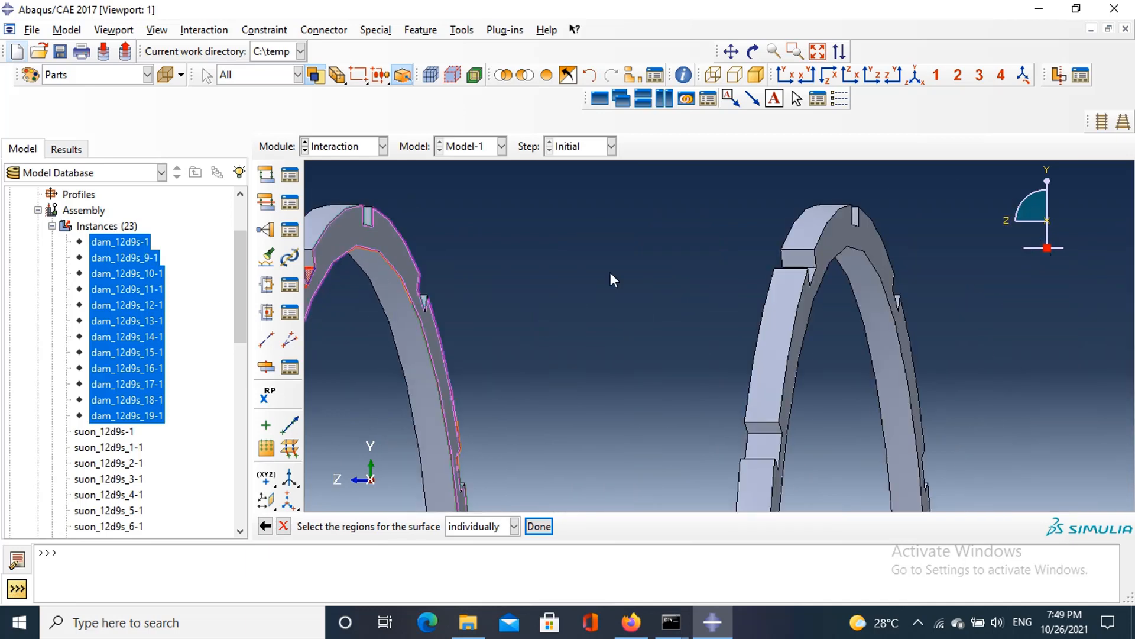
scroll(628, 343, down, 2)
scroll(408, 395, up, 4)
click(400, 391)
scroll(402, 393, down, 3)
scroll(402, 395, down, 3)
scroll(662, 379, up, 4)
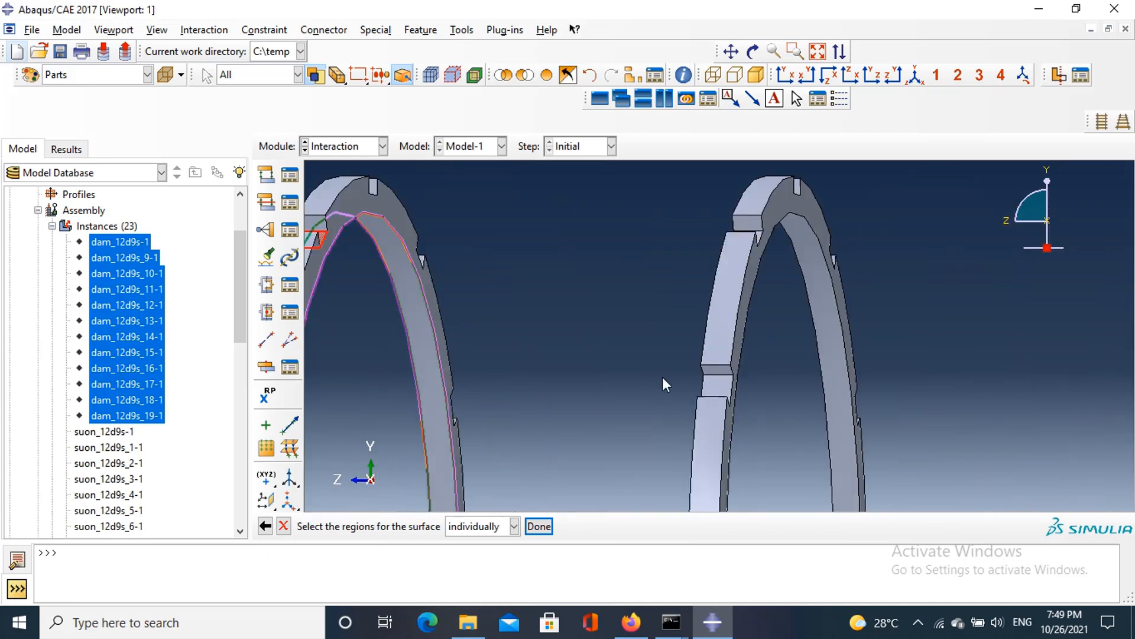
Step: Add the matching upper side notch face of the neighbouring rib to the surface selection
shift+click(749, 383)
scroll(749, 384, down, 3)
scroll(771, 249, up, 2)
scroll(771, 249, up, 2)
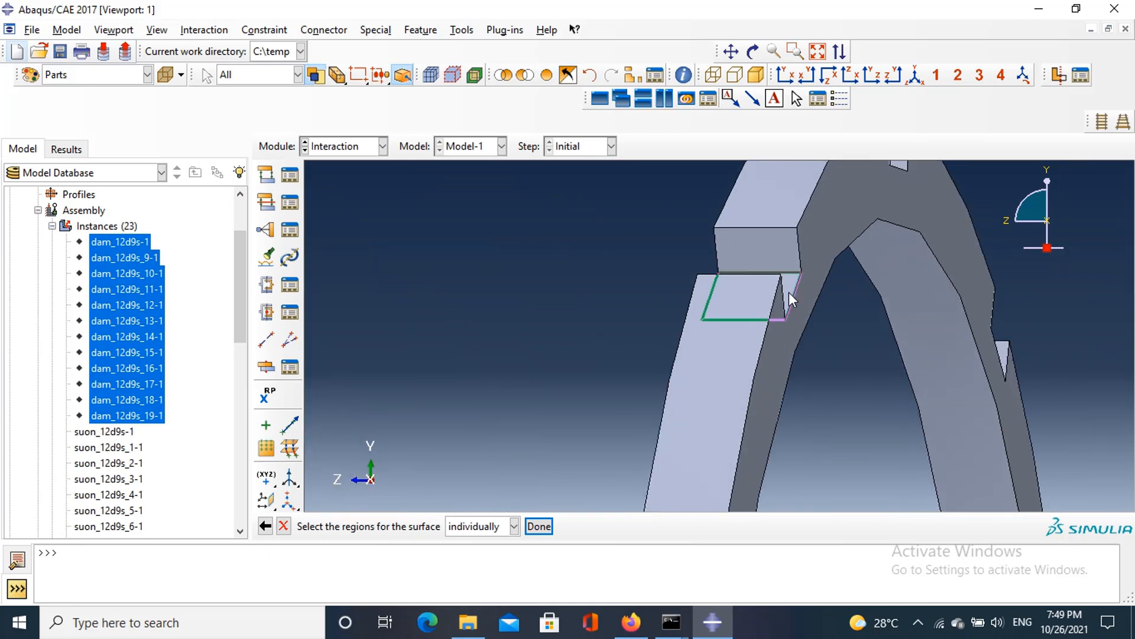
shift+click(785, 293)
scroll(783, 296, down, 5)
scroll(613, 417, up, 3)
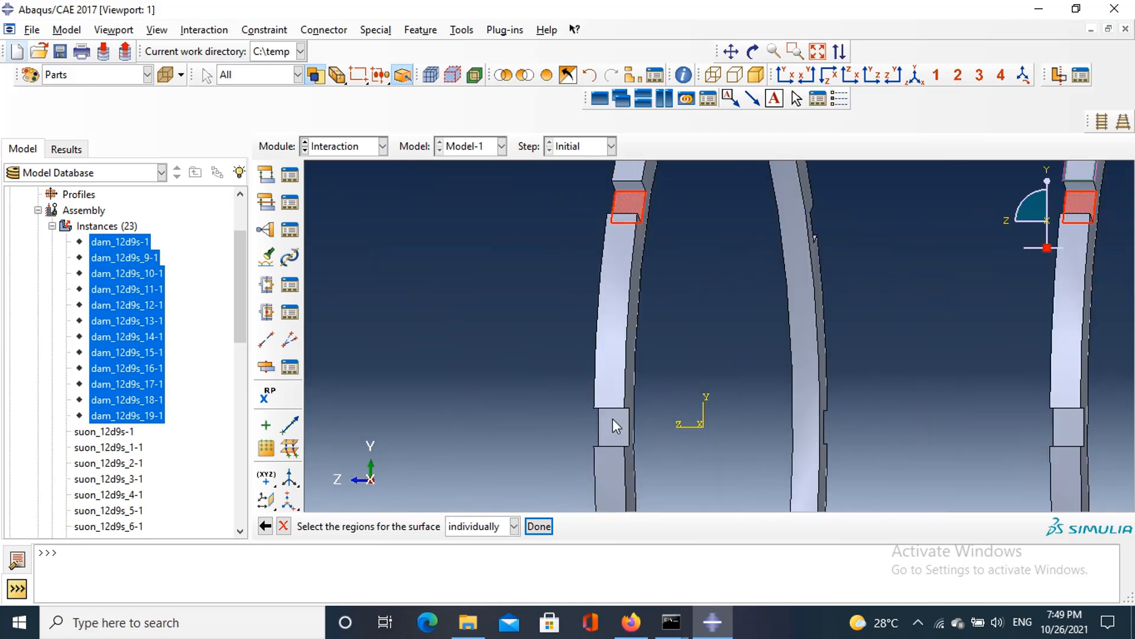
Step: Add the middle, lower and bottom side notch faces of the end rib to the suon_ketnoi_dam surface selection
shift+click(613, 417)
scroll(621, 462, down, 3)
scroll(620, 507, up, 3)
scroll(612, 468, up, 2)
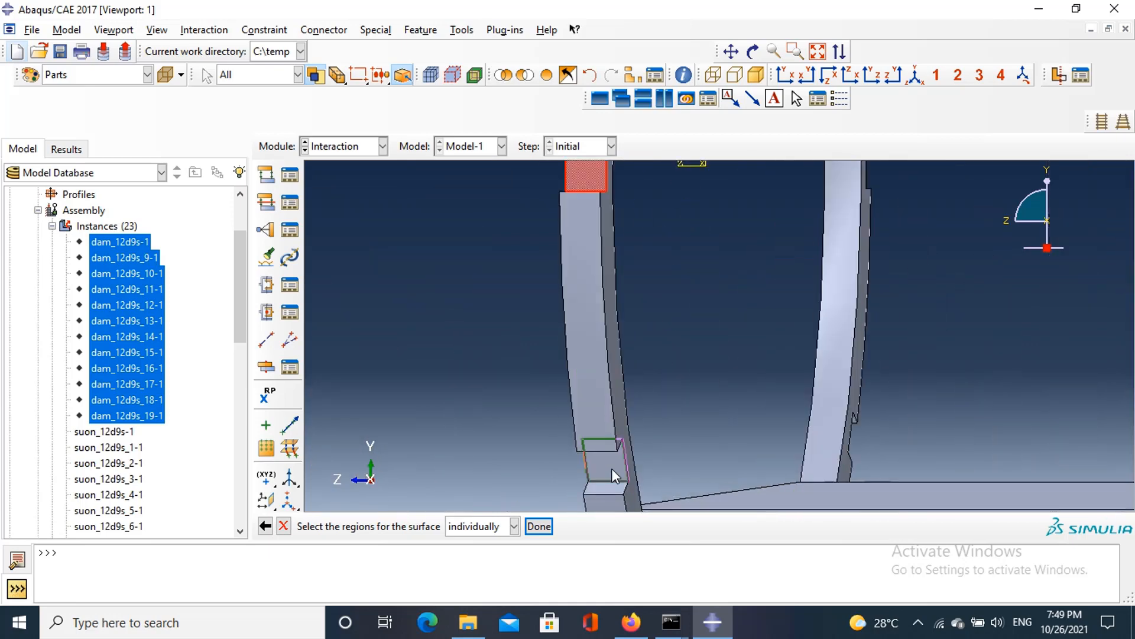
shift+click(612, 466)
scroll(612, 467, down, 4)
scroll(622, 474, up, 5)
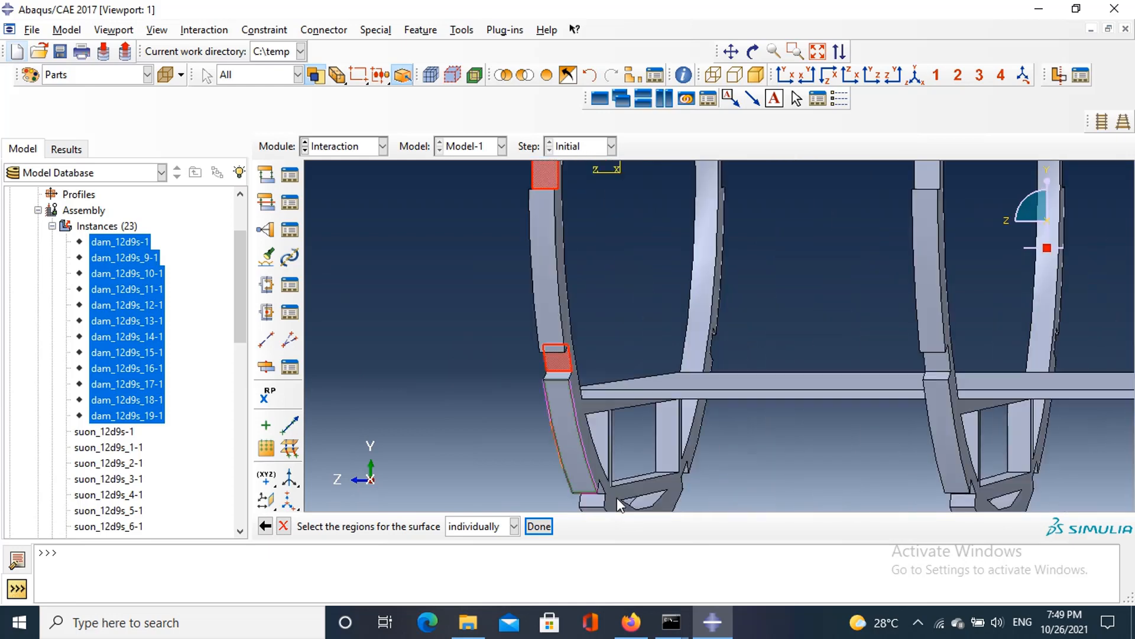
scroll(597, 475, down, 3)
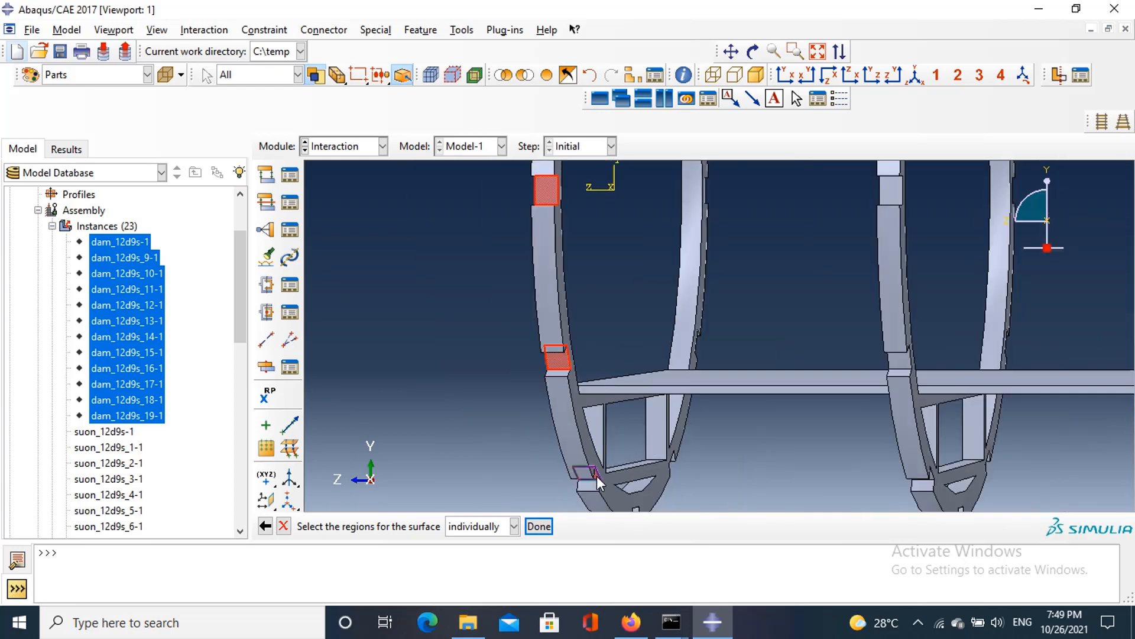
Step: Add the bottom, lower and middle side notch faces of the second rib to the surface selection
scroll(1012, 481, up, 4)
shift+click(1010, 479)
scroll(1005, 476, down, 4)
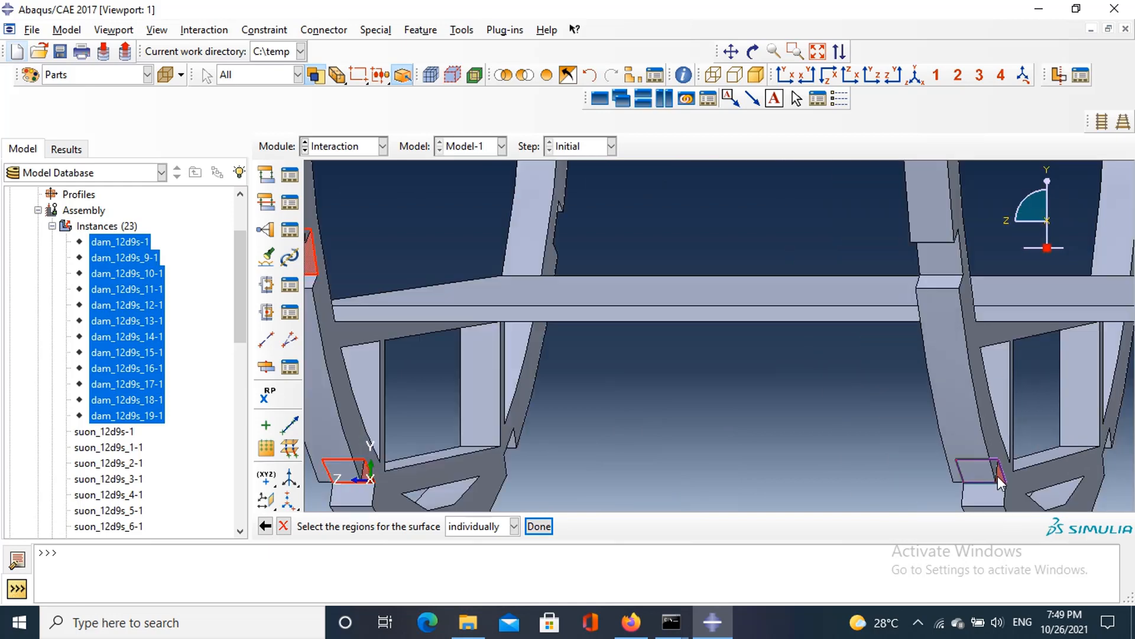
scroll(981, 324, up, 2)
scroll(955, 266, down, 3)
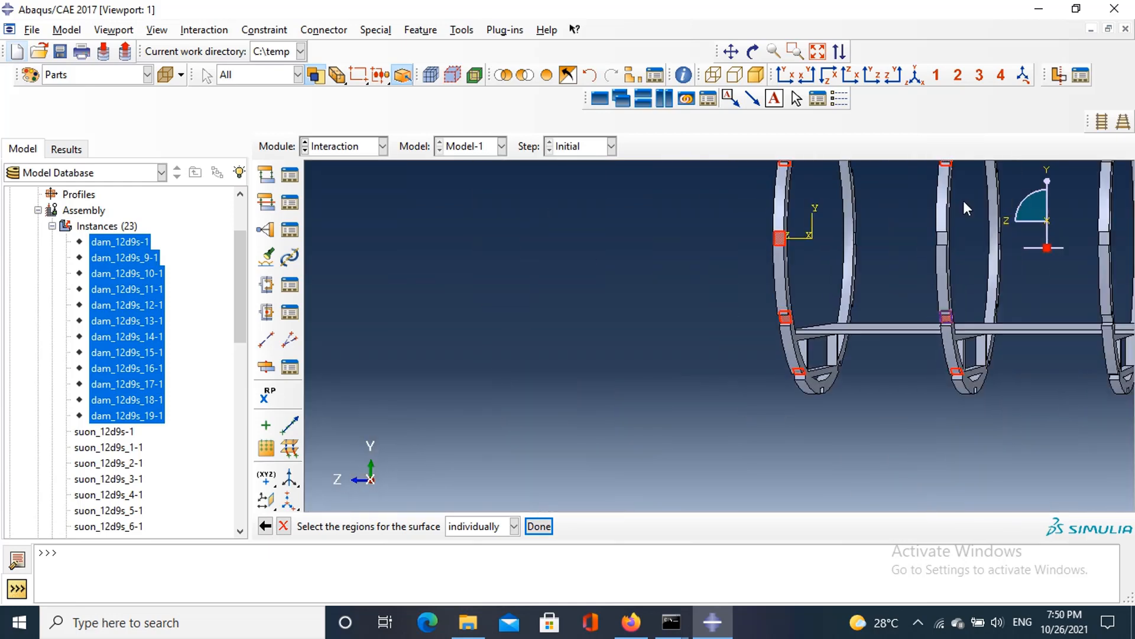
scroll(946, 225, up, 2)
scroll(928, 254, down, 3)
scroll(976, 296, down, 2)
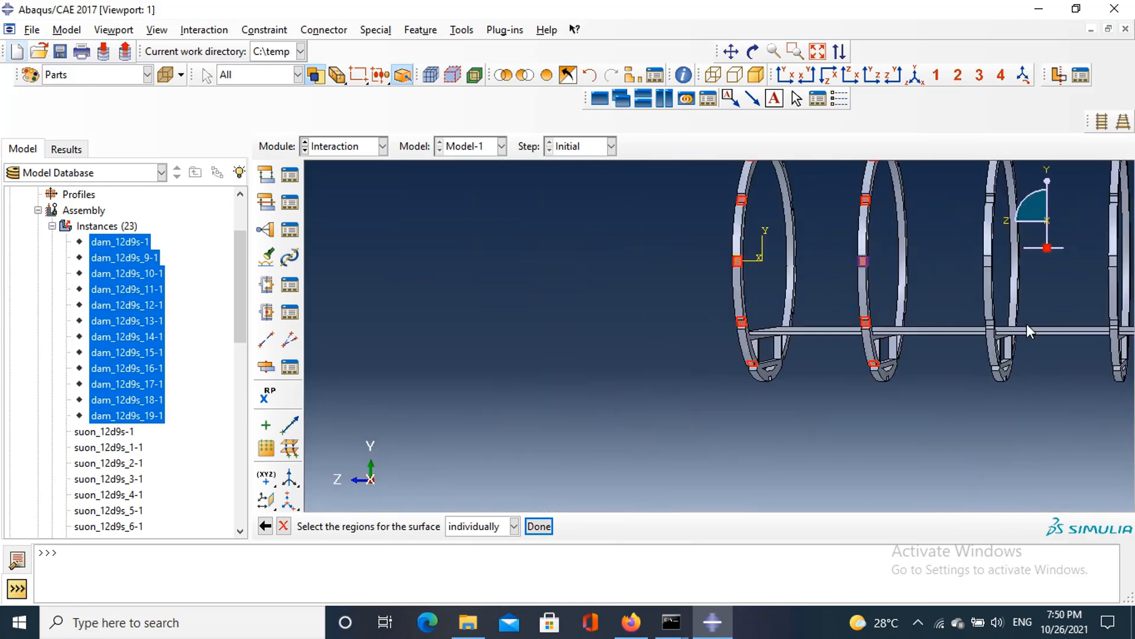
Step: Select the bottom and lower side notch faces of the third rib for the surface
scroll(1010, 379, up, 5)
shift+click(946, 371)
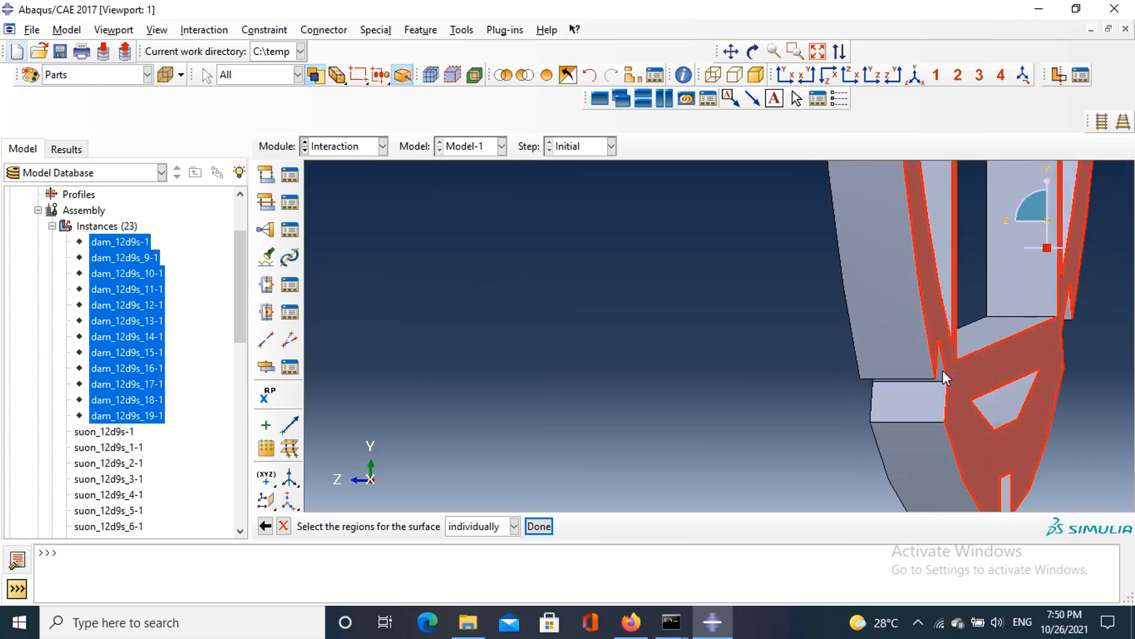
scroll(942, 370, down, 1)
scroll(929, 381, up, 5)
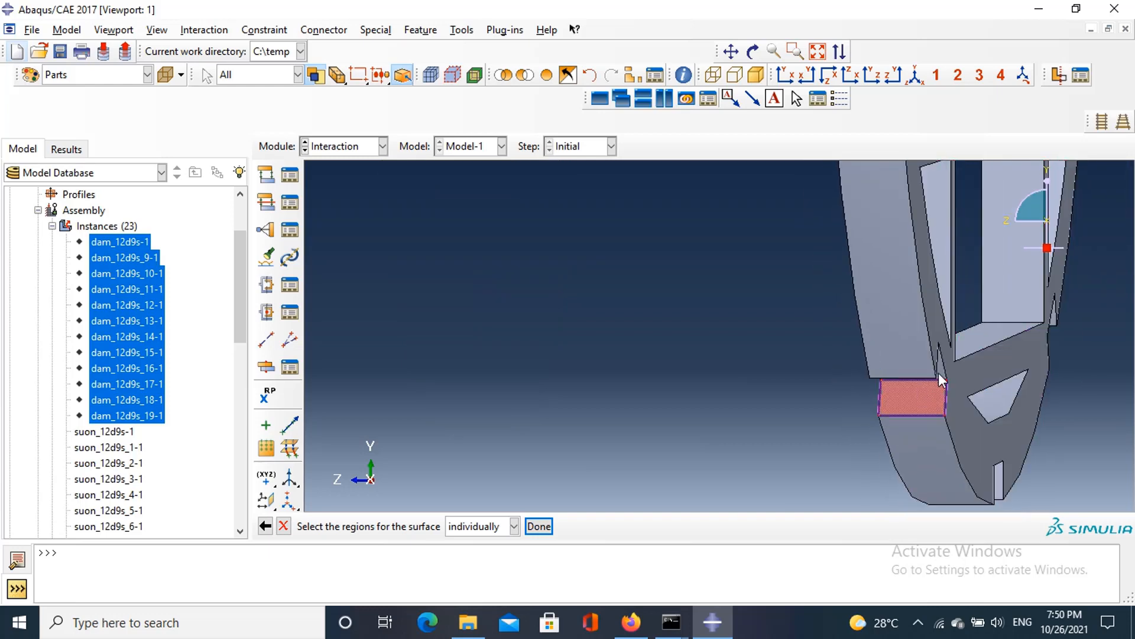
scroll(926, 390, down, 5)
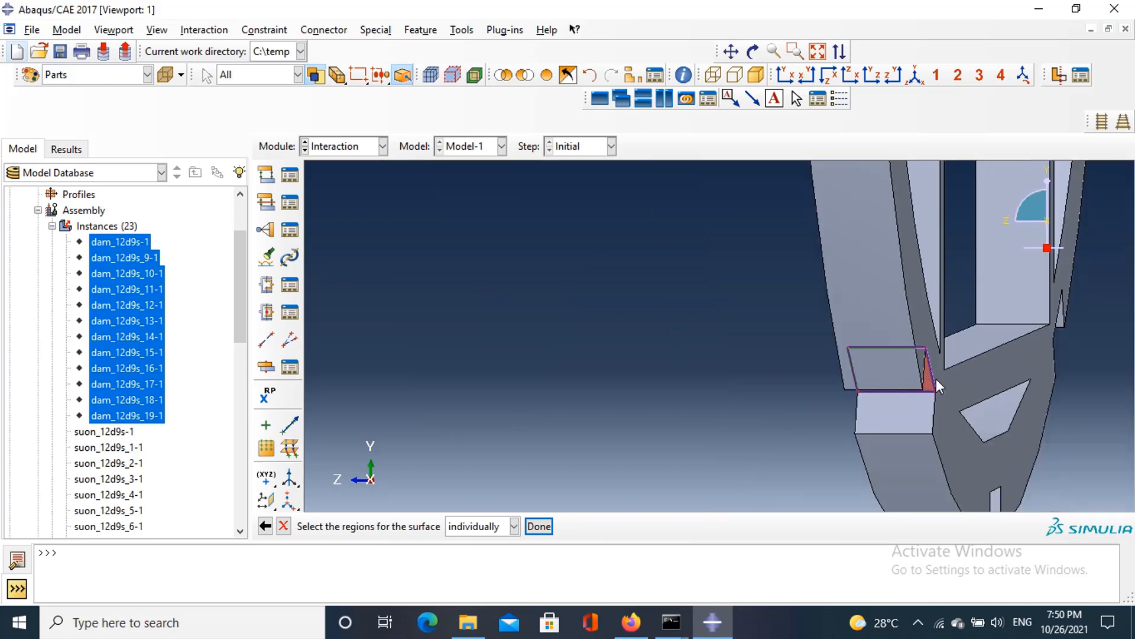
scroll(899, 201, down, 3)
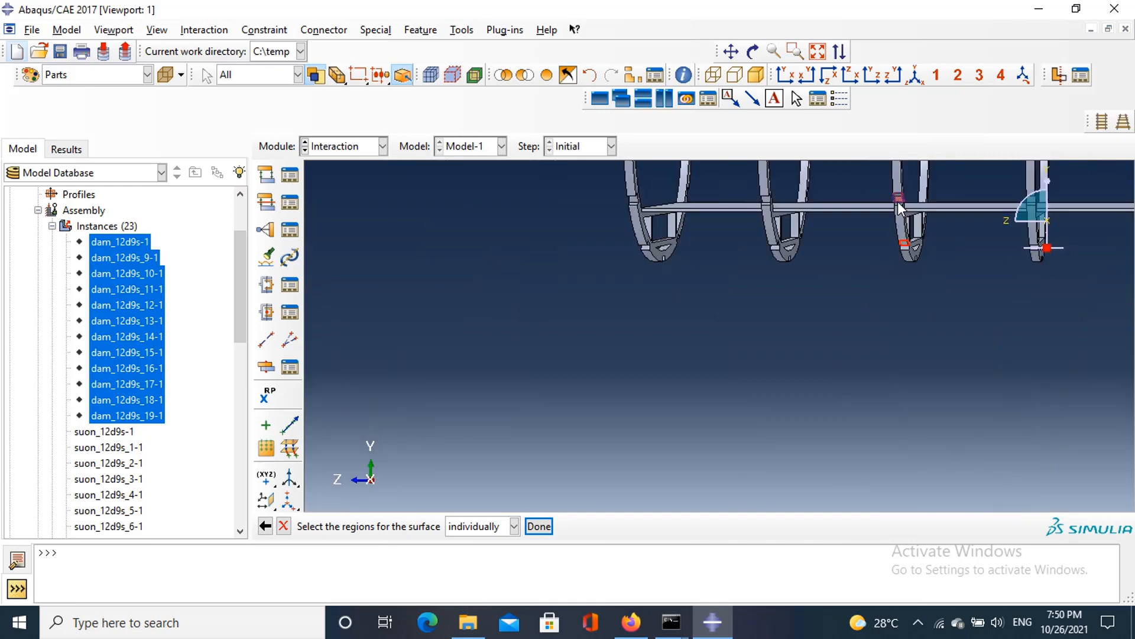
Step: Add the lower and bottom side notch faces of the second rib to the third rib's selected faces
scroll(758, 233, up, 7)
click(768, 182)
scroll(835, 438, up, 3)
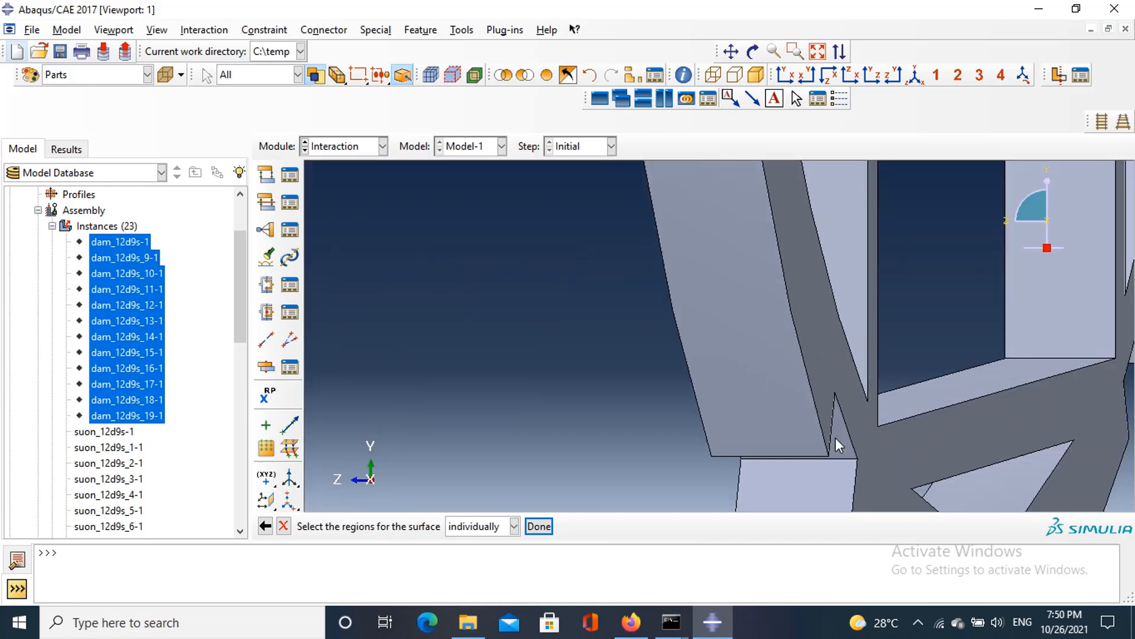
scroll(836, 437, down, 4)
scroll(836, 435, down, 3)
scroll(421, 424, up, 7)
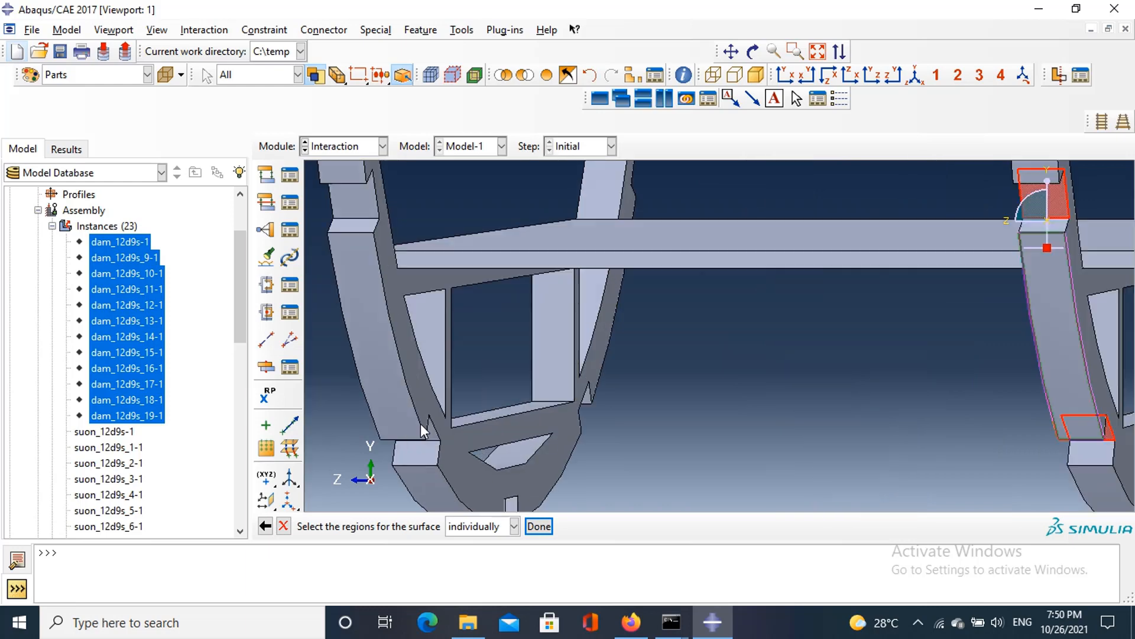
Step: Add the bottom and lower side notch faces of the end rib to the surface selection
shift+click(428, 437)
scroll(428, 438, down, 5)
scroll(363, 275, down, 2)
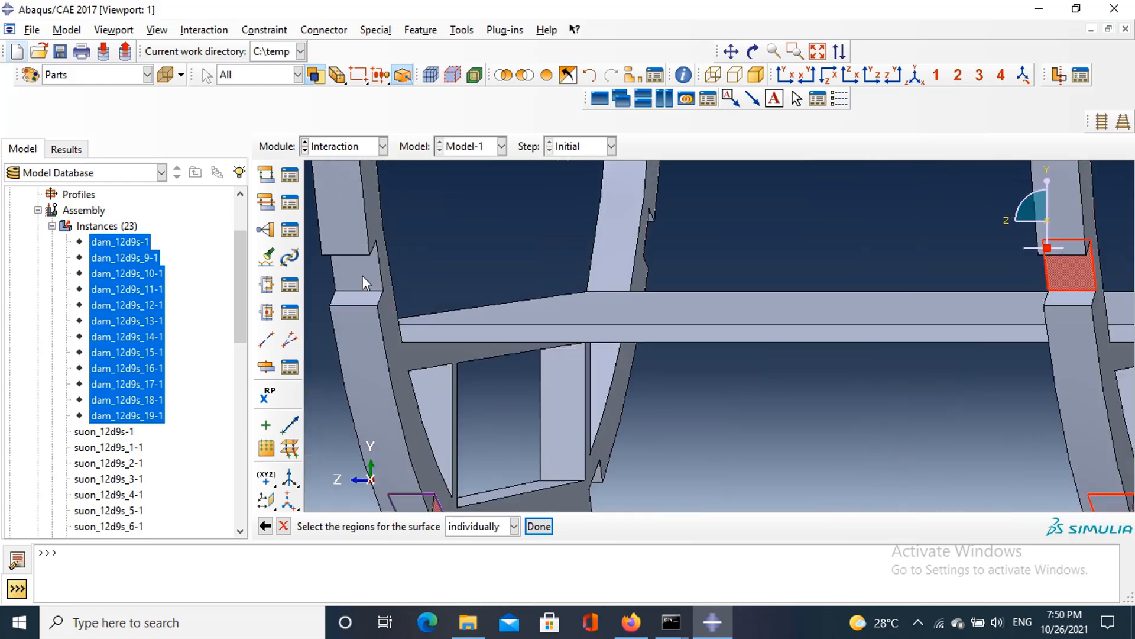
scroll(361, 276, down, 4)
Step: Add the middle side notch faces of the first three ribs to the surface selection
scroll(366, 281, up, 4)
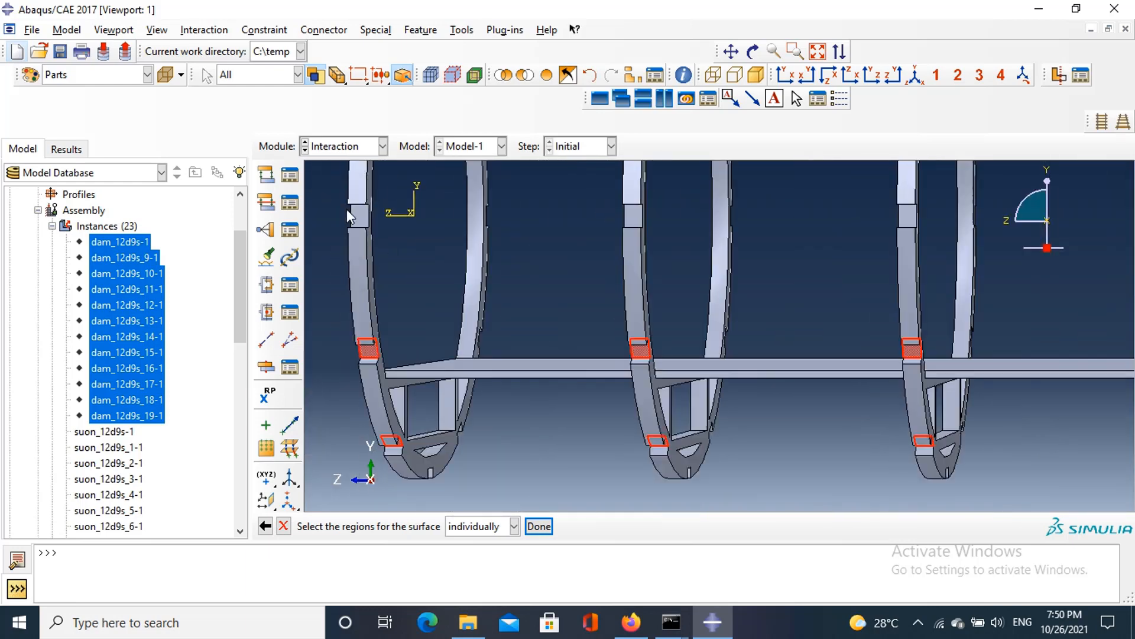
scroll(727, 220, down, 2)
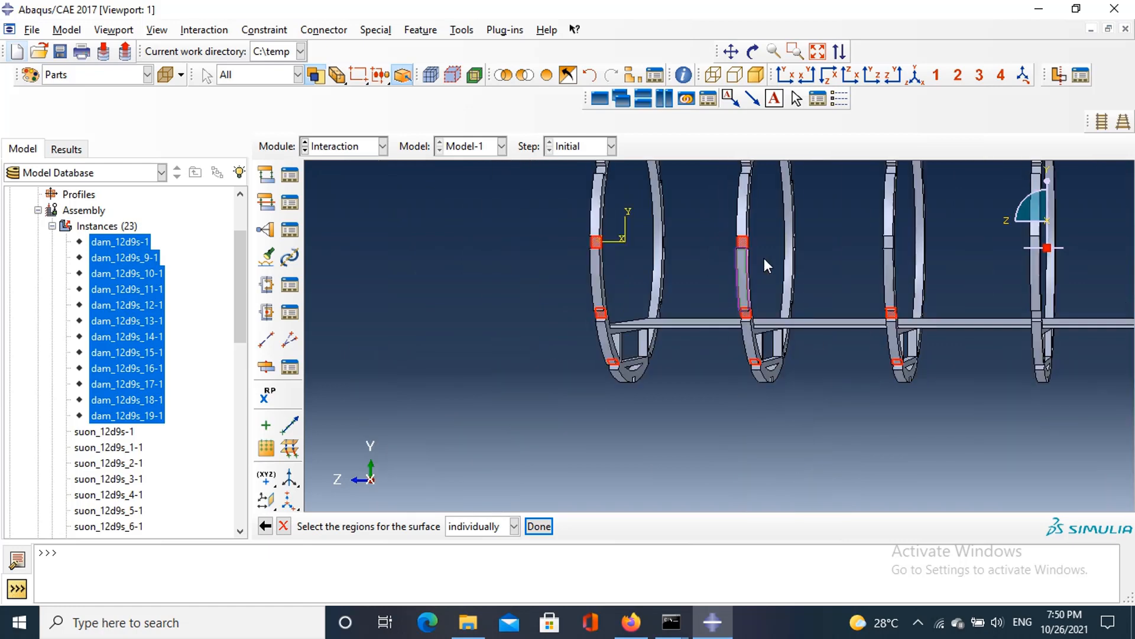
scroll(764, 258, up, 4)
scroll(799, 263, down, 4)
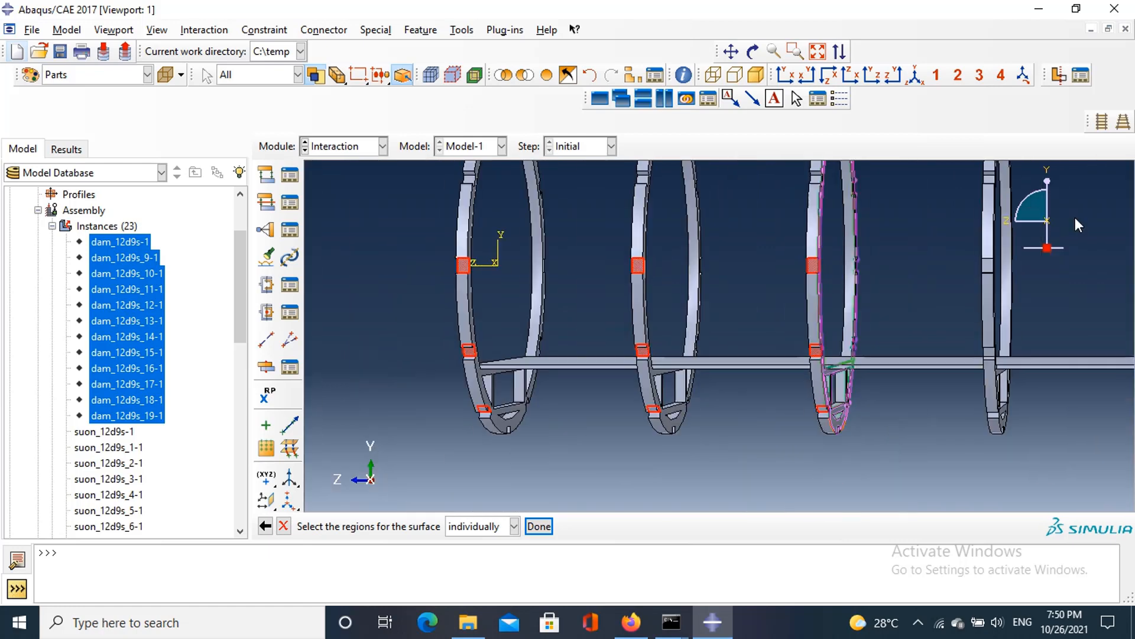
Step: Add the middle side notch faces of the fourth and fifth ribs to the surface selection
scroll(1042, 261, up, 5)
click(786, 327)
scroll(789, 332, down, 4)
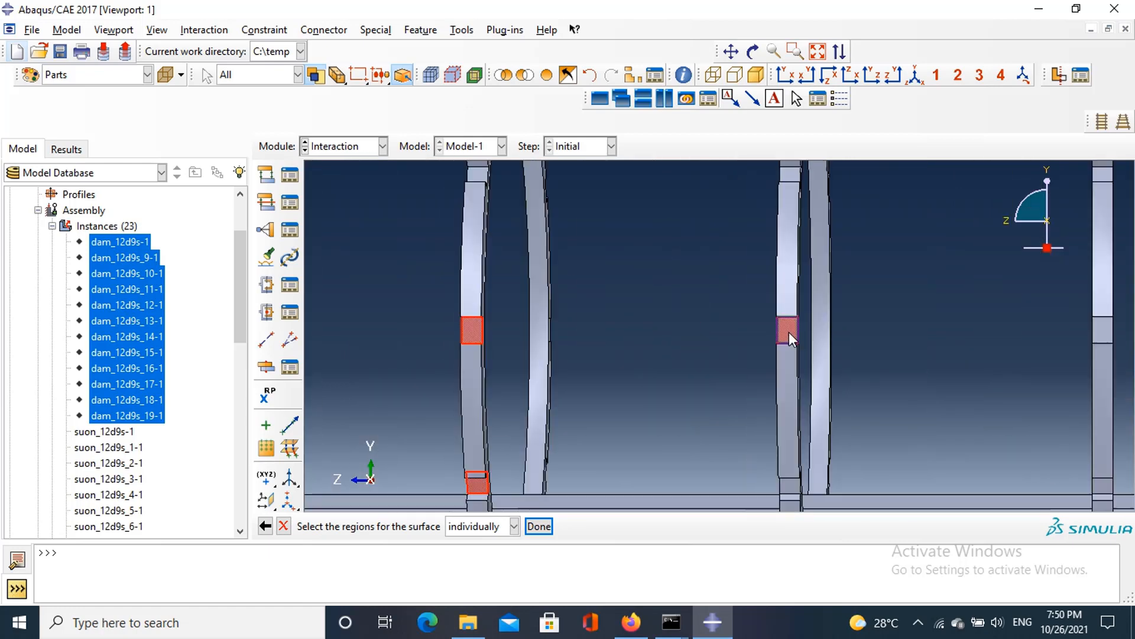
scroll(877, 349, up, 5)
click(875, 339)
scroll(871, 334, down, 4)
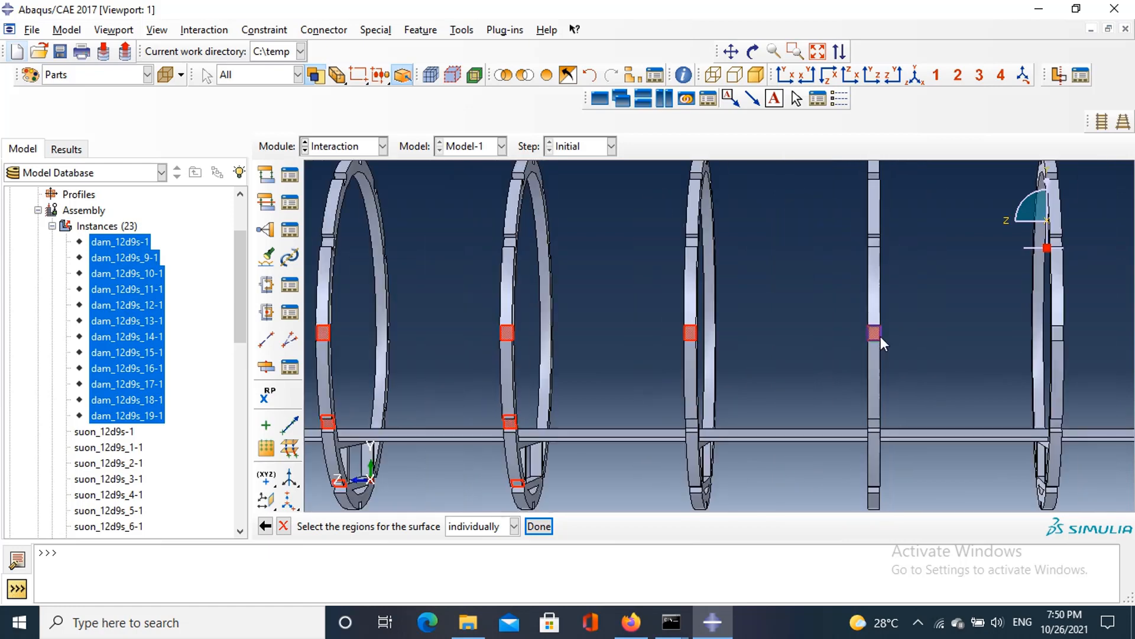
Step: Add the upper side notch faces of the fifth and fourth ribs to the surface selection
scroll(881, 336, up, 5)
scroll(881, 282, down, 4)
scroll(589, 278, up, 5)
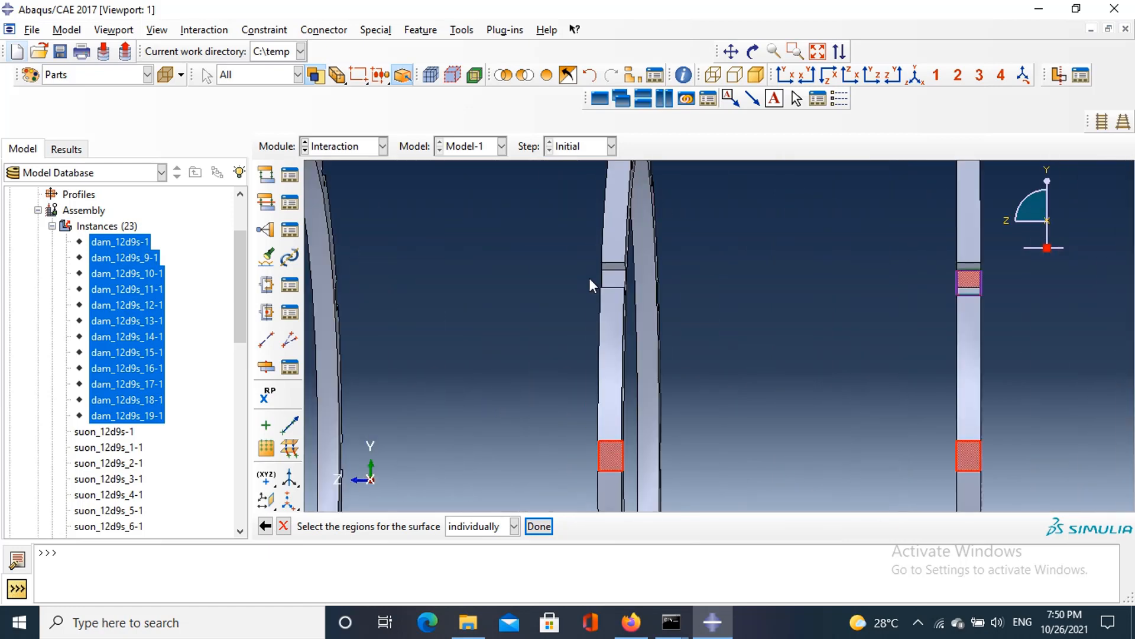
click(606, 267)
scroll(606, 269, down, 4)
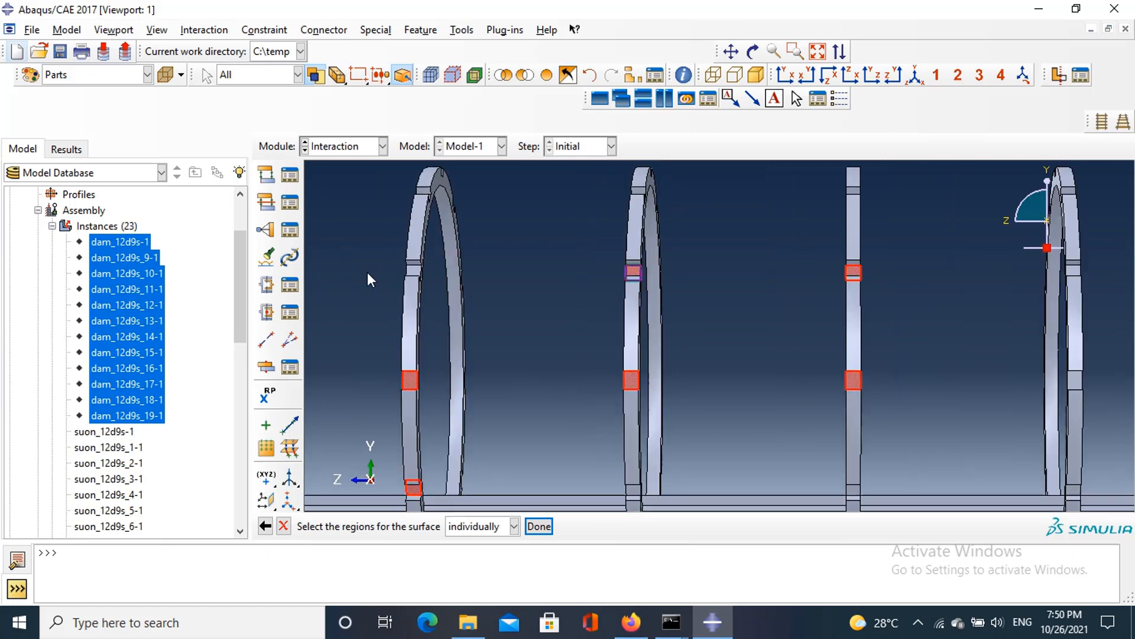
Step: Add the upper side notch faces of the third and second ribs to the surface selection
scroll(379, 263, up, 5)
click(477, 296)
scroll(477, 296, down, 4)
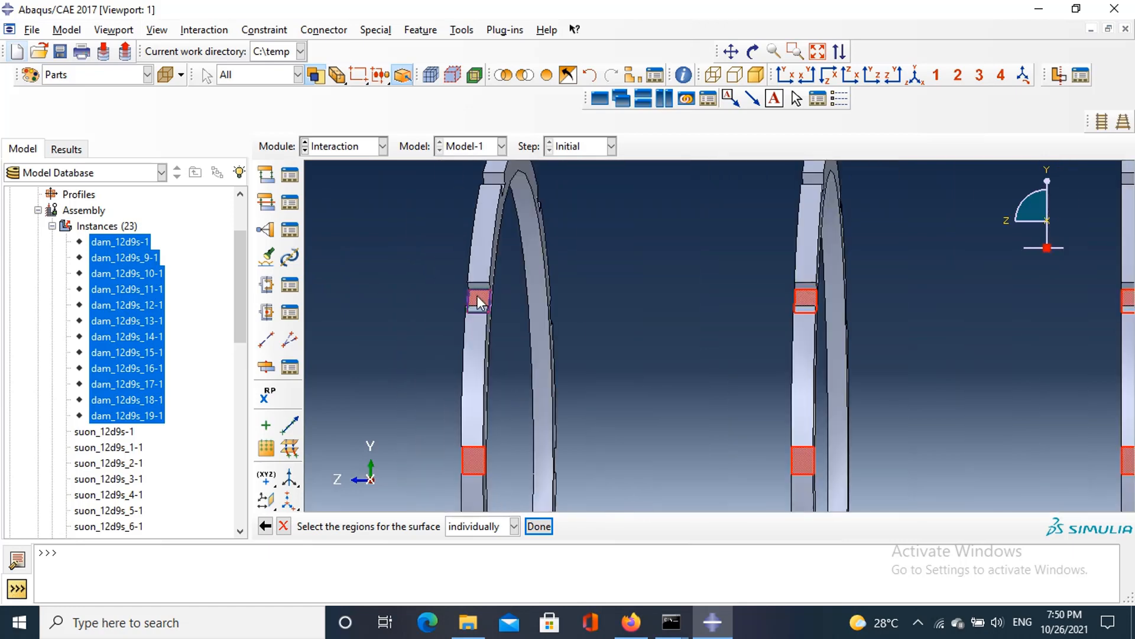
scroll(345, 293, up, 5)
click(335, 307)
scroll(336, 309, down, 4)
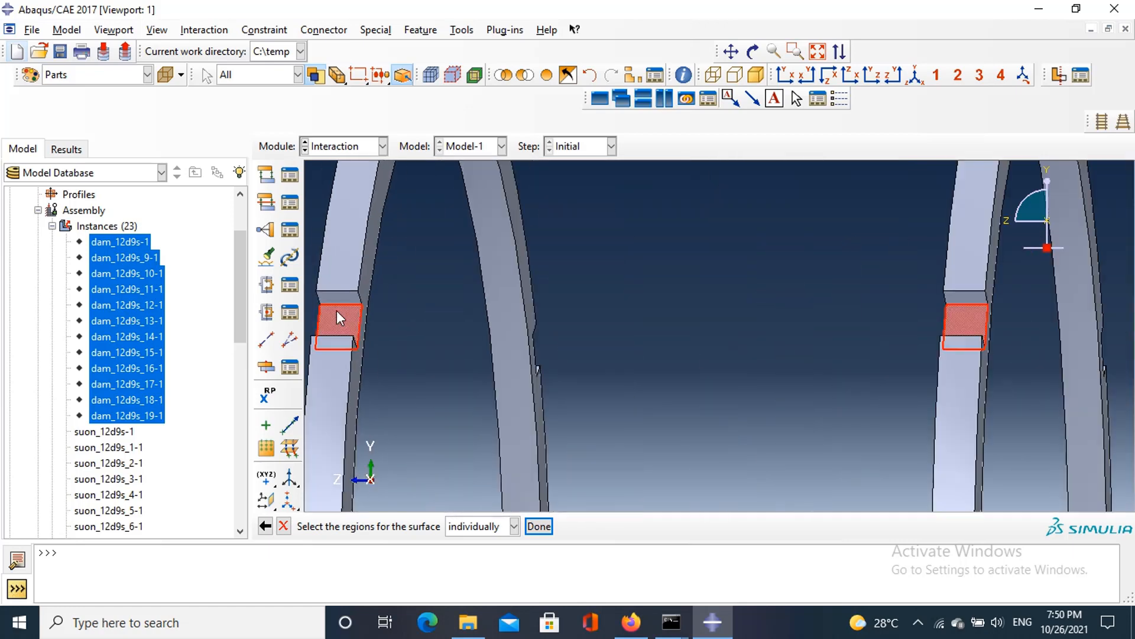
Step: Add the lower and bottom side notch faces of the fourth rib to the surface selection
scroll(786, 390, down, 2)
scroll(754, 393, up, 6)
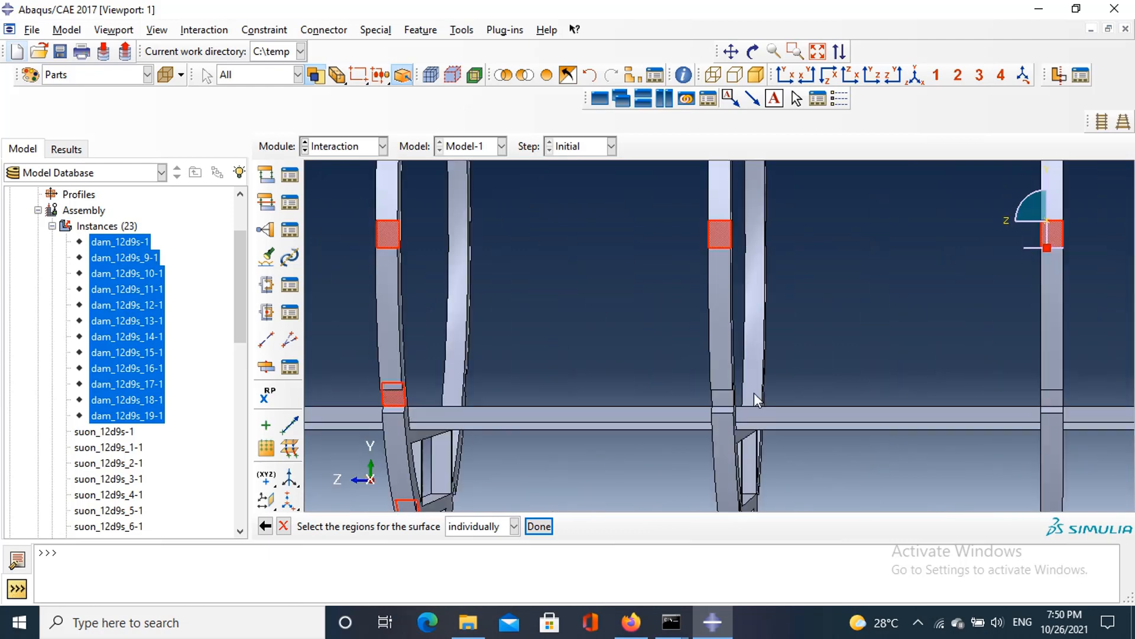
scroll(690, 410, down, 3)
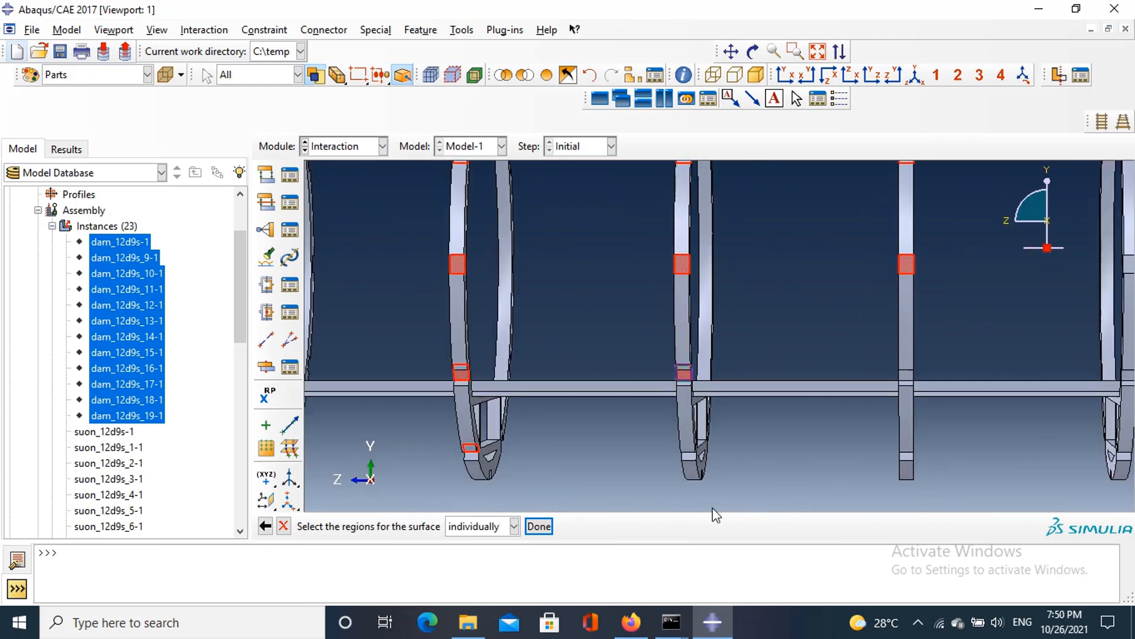
scroll(691, 439, up, 5)
scroll(676, 391, up, 1)
click(675, 390)
scroll(675, 389, down, 5)
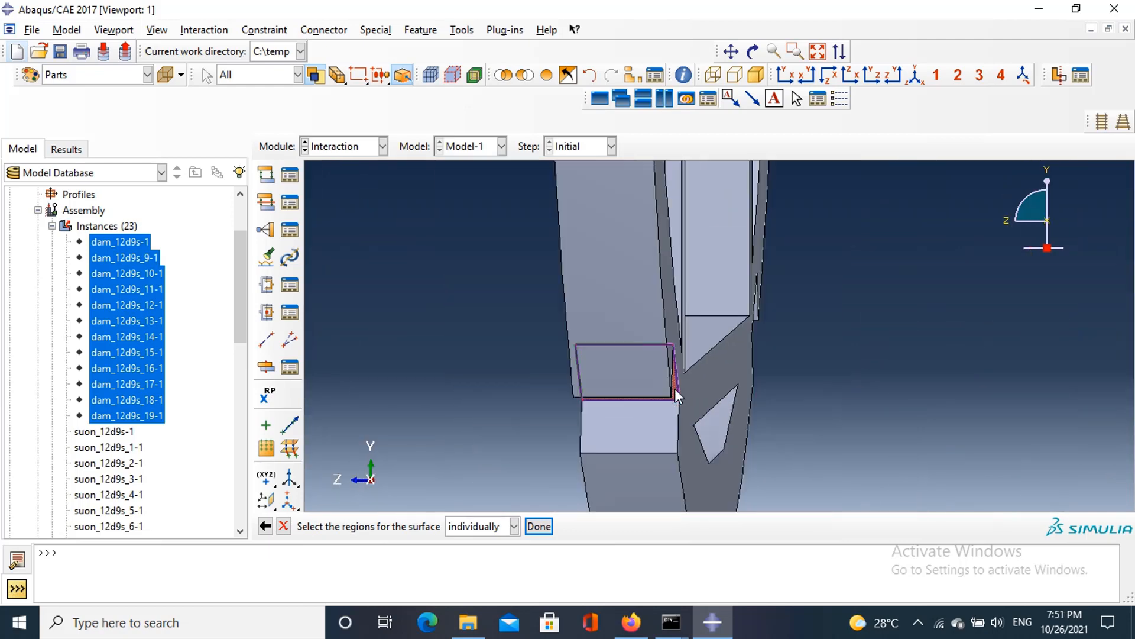
Step: Add the lower side notch face of the fifth rib, just above the seat plate, to the surface selection
scroll(829, 381, up, 6)
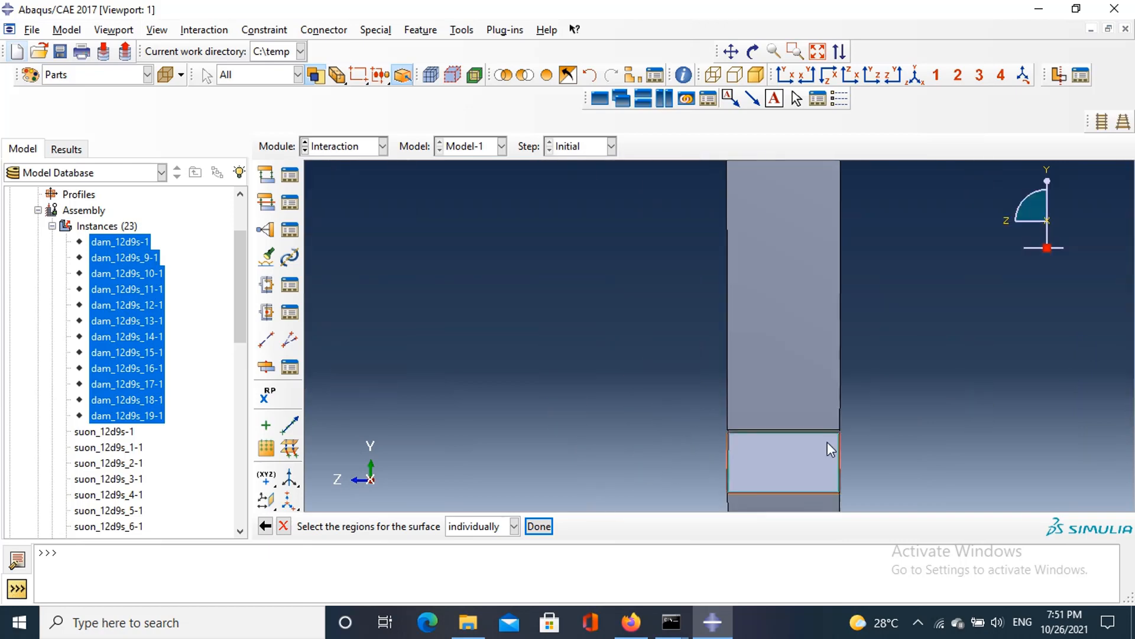
scroll(823, 427, down, 3)
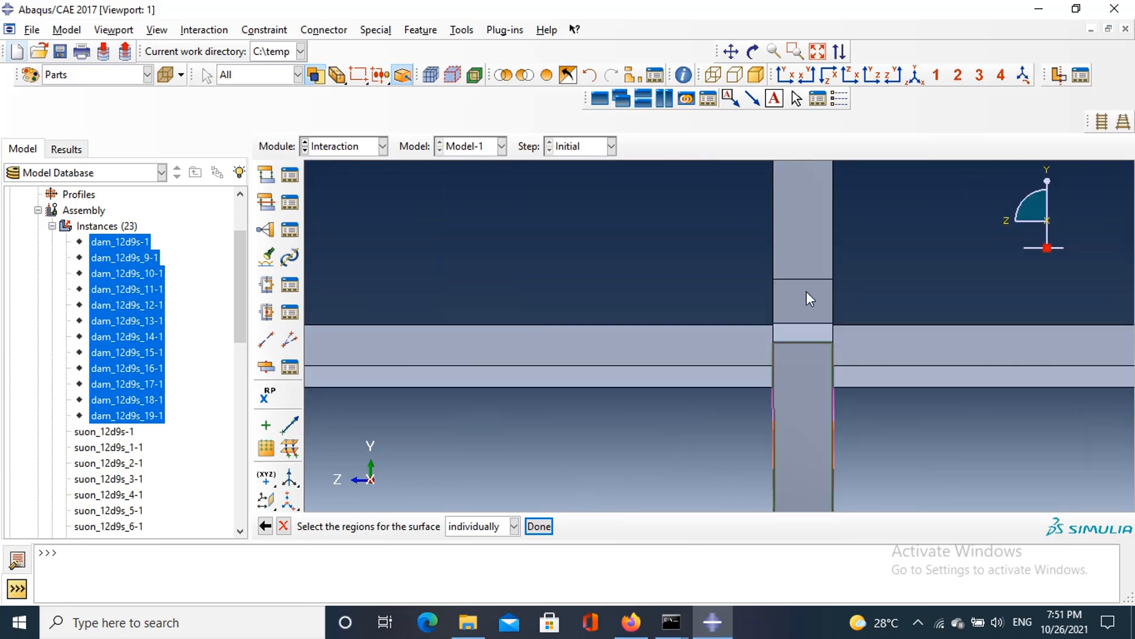
click(809, 308)
scroll(809, 308, down, 5)
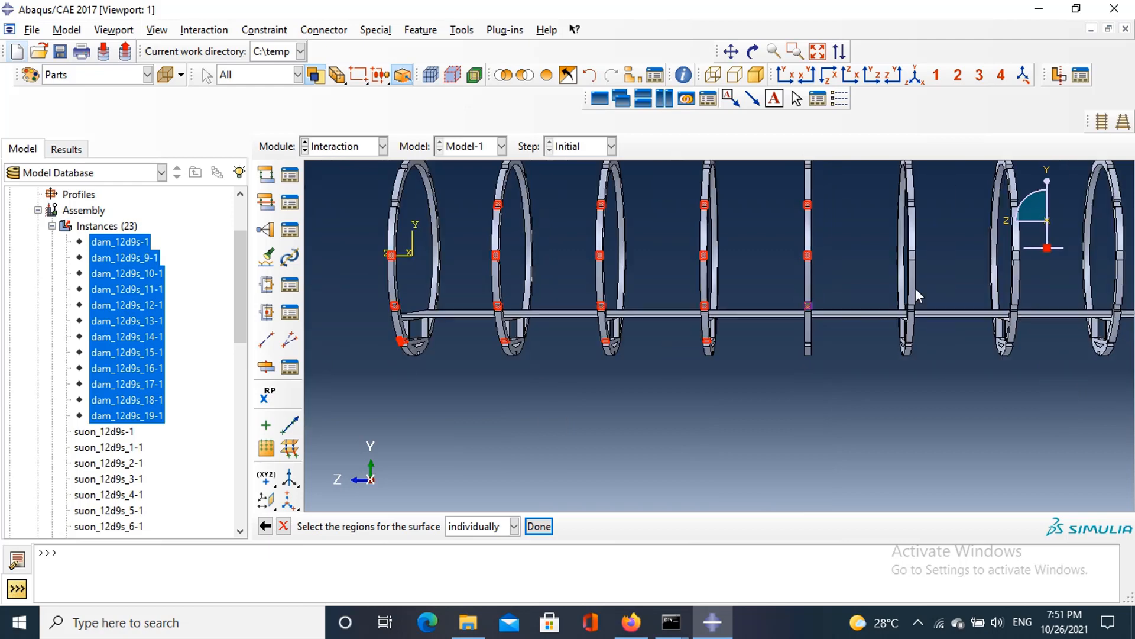
Step: Add the upper, middle and lower side notch faces of the sixth rib to the surface selection
scroll(949, 256, up, 6)
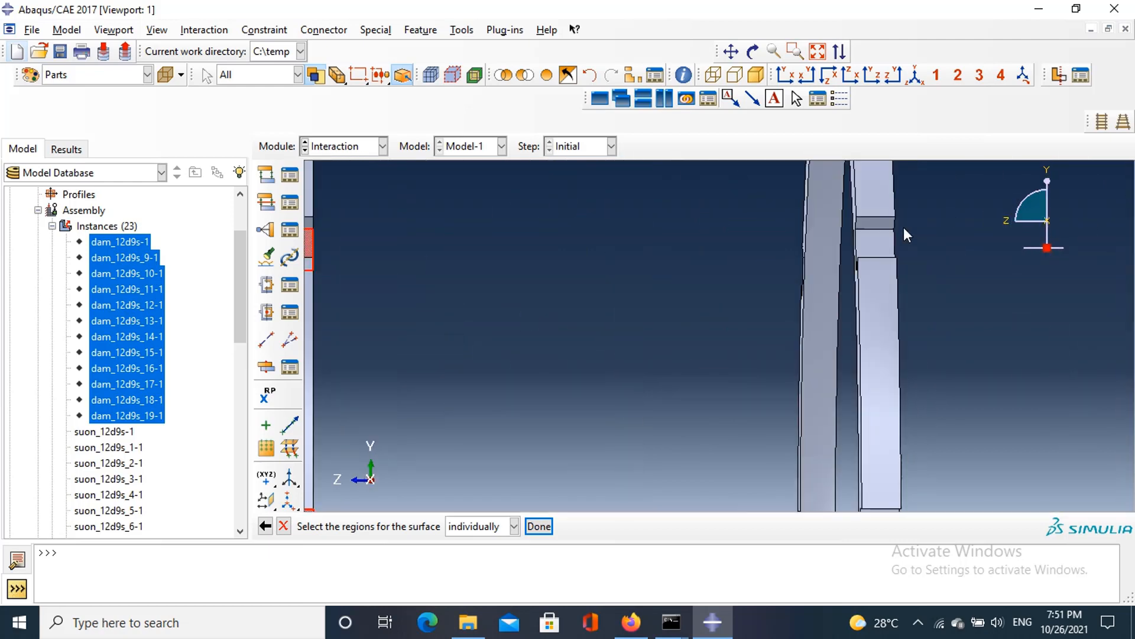
click(869, 249)
scroll(871, 261, down, 5)
scroll(872, 367, up, 4)
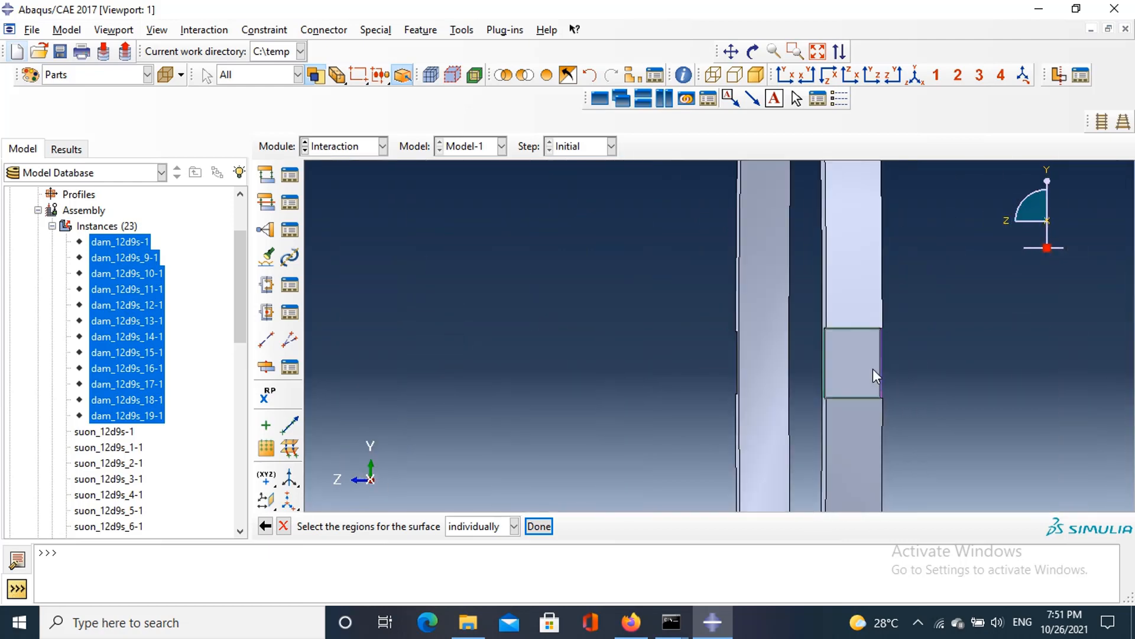
click(870, 370)
scroll(869, 371, down, 5)
scroll(849, 393, up, 6)
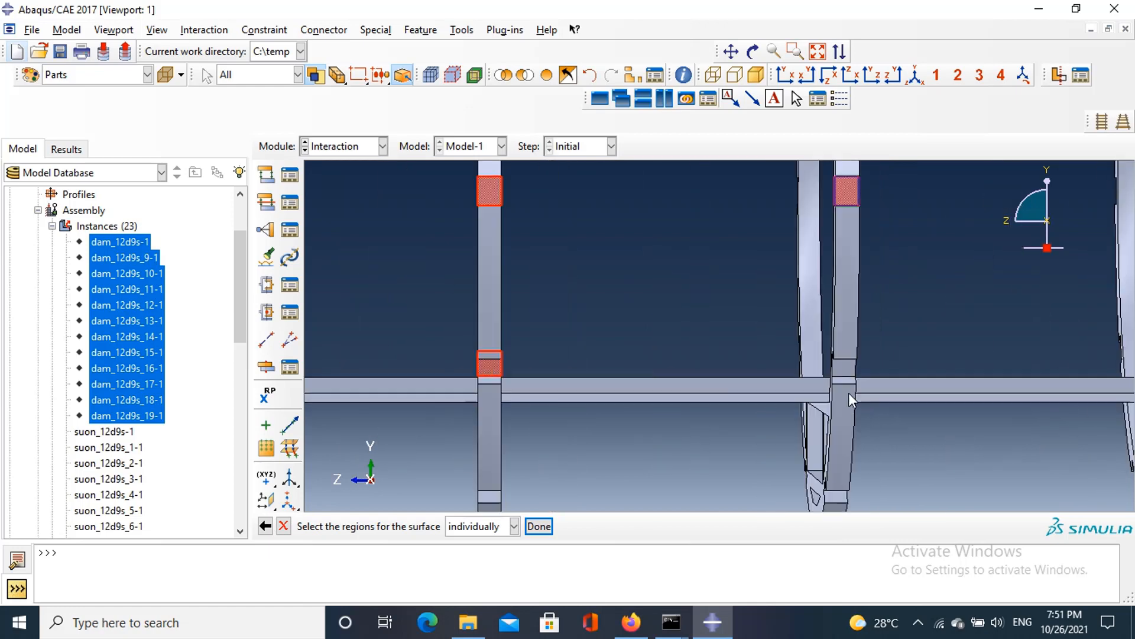
scroll(847, 372, down, 5)
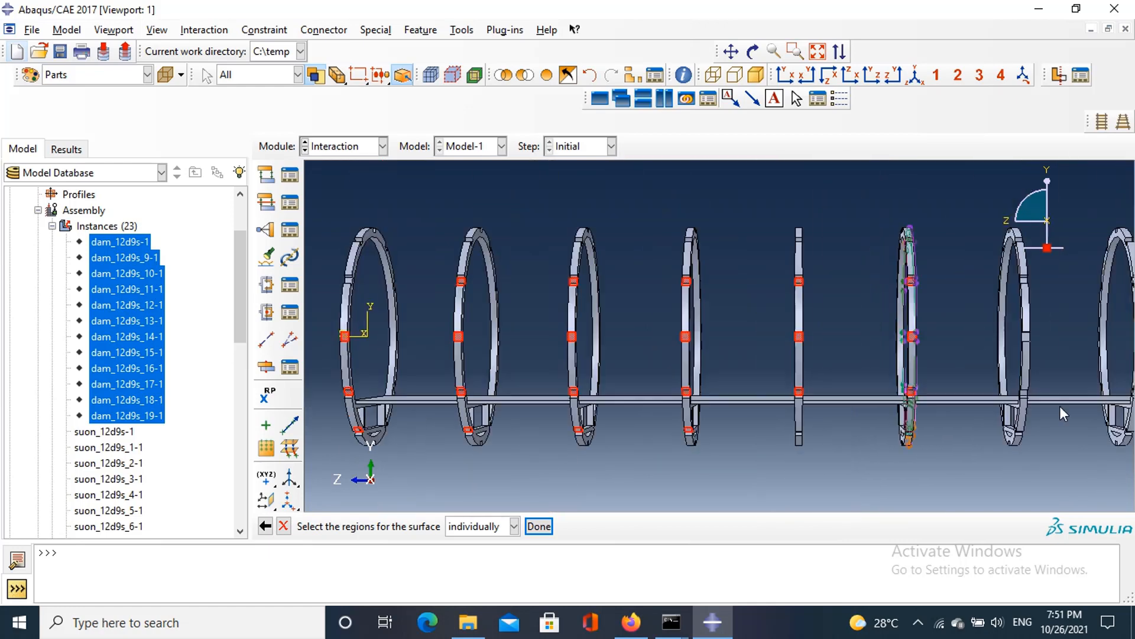
Step: Add the lower, middle and upper side notch faces of the seventh rib to the surface selection
scroll(932, 407, up, 7)
click(931, 399)
scroll(928, 395, down, 5)
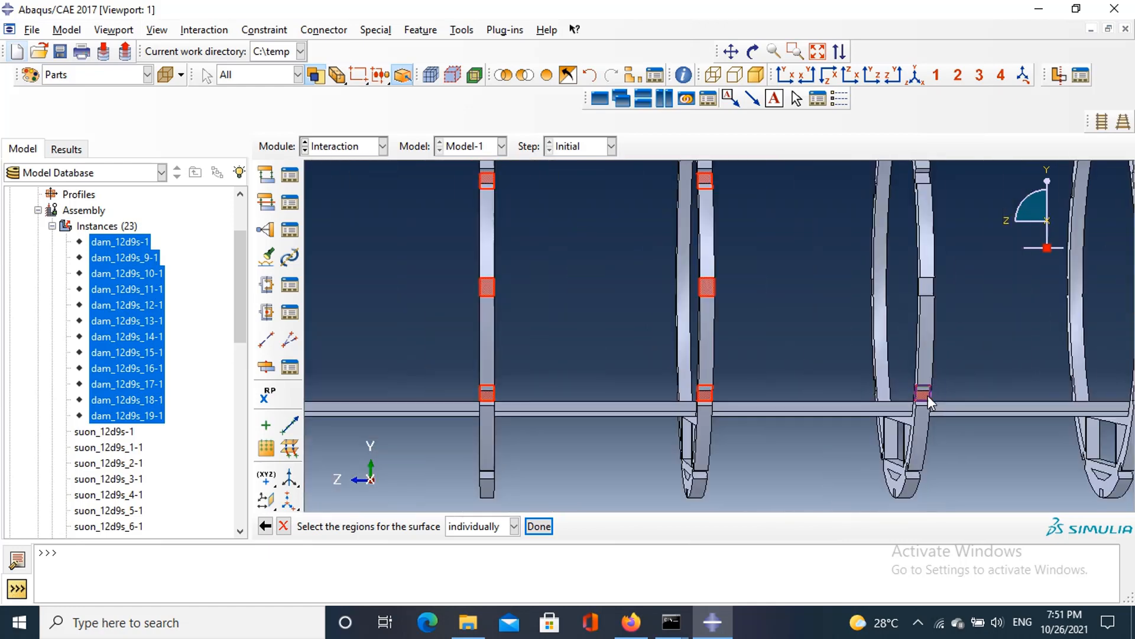
scroll(928, 395, up, 6)
click(910, 330)
scroll(910, 331, down, 5)
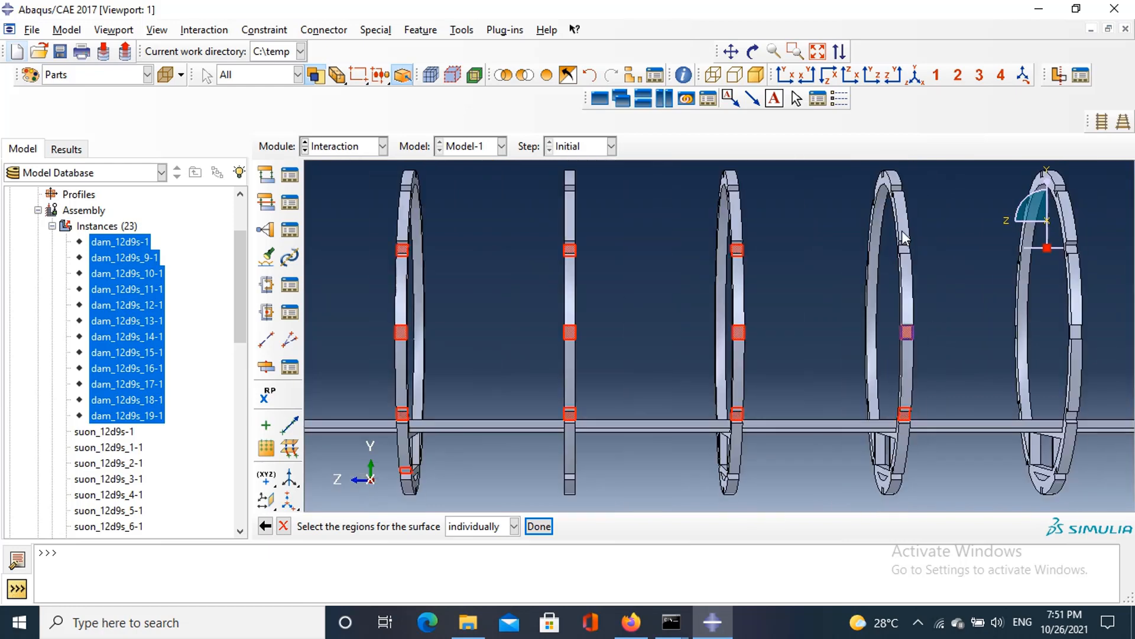
scroll(902, 230, up, 6)
click(916, 310)
scroll(916, 310, down, 5)
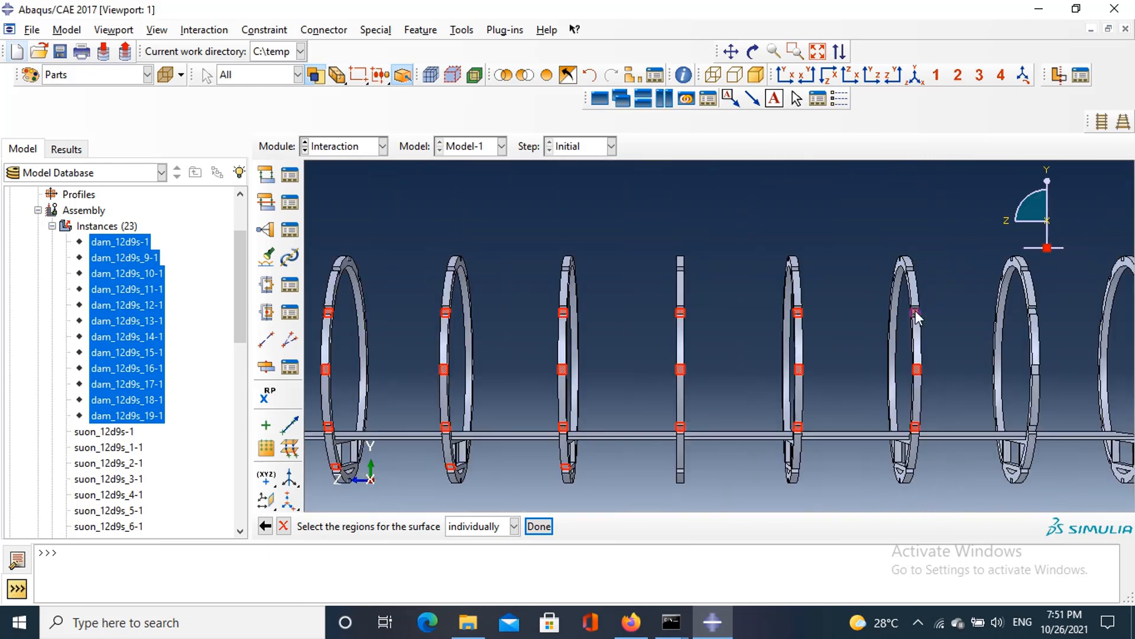
Step: Add the middle side notch faces of the eighth and ninth ribs to the surface selection
scroll(1039, 384, up, 6)
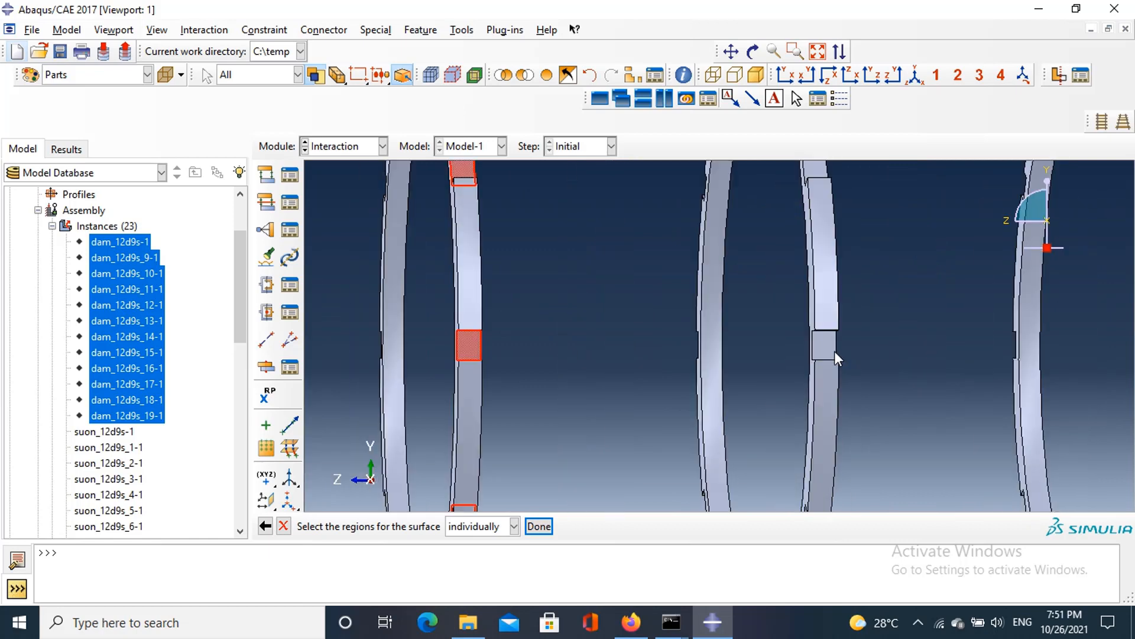
scroll(829, 349, down, 2)
scroll(834, 364, up, 3)
scroll(845, 325, up, 3)
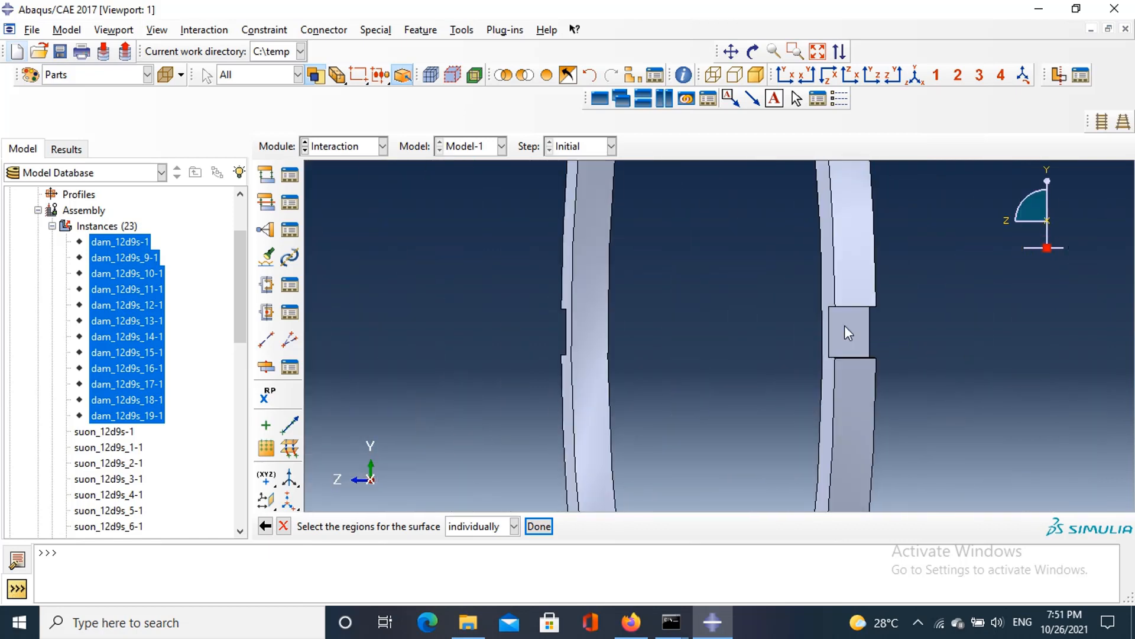
click(846, 326)
Step: Add the lower side notch faces of the ninth and eighth ribs, just above the seat plate, to the surface selection
scroll(838, 448, down, 3)
scroll(840, 440, up, 5)
click(850, 409)
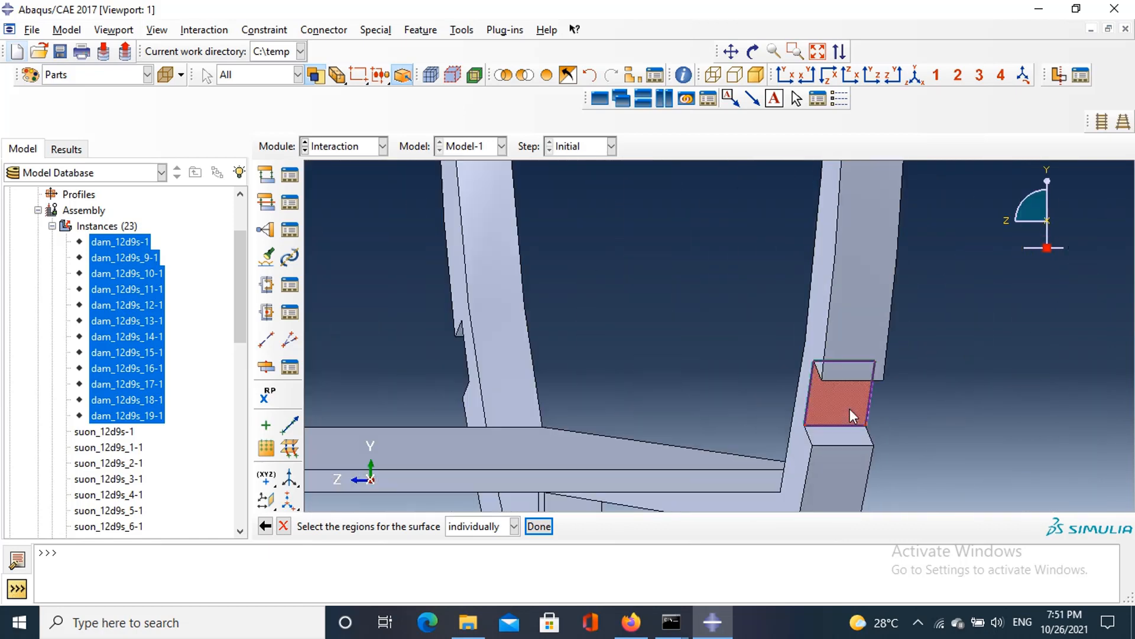
scroll(851, 408, down, 5)
scroll(587, 409, up, 1)
scroll(642, 403, up, 4)
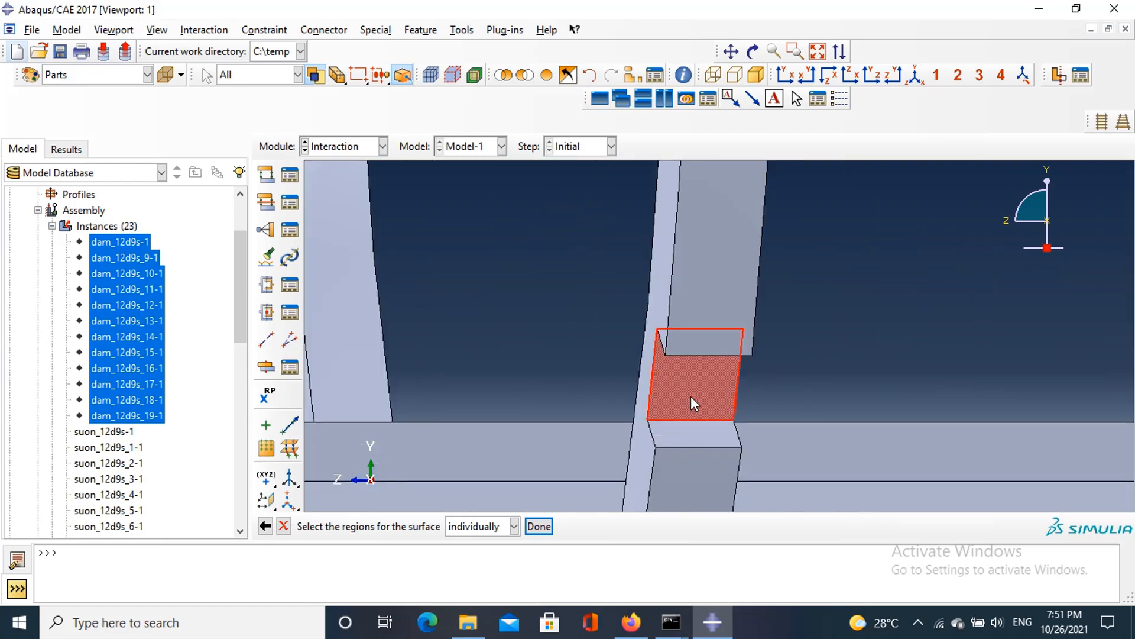
click(691, 396)
Step: Add the upper side notch faces of the eighth and ninth ribs to the surface selection
scroll(691, 396, down, 6)
scroll(705, 250, up, 6)
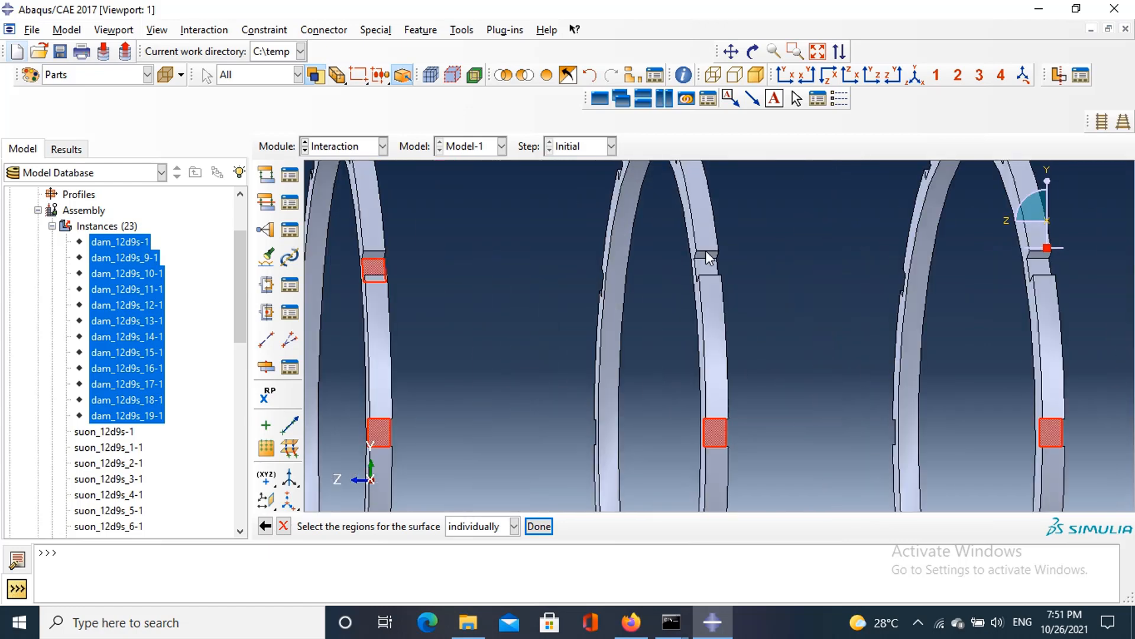
scroll(711, 297, down, 5)
scroll(996, 268, up, 6)
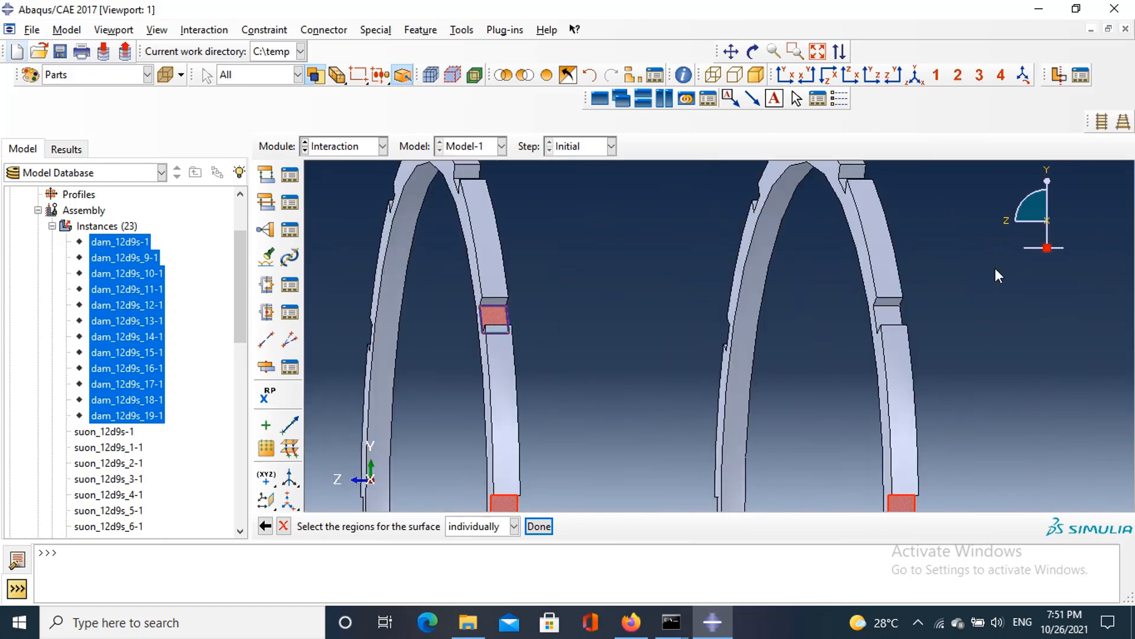
shift+click(782, 340)
scroll(782, 340, down, 1)
scroll(782, 339, down, 7)
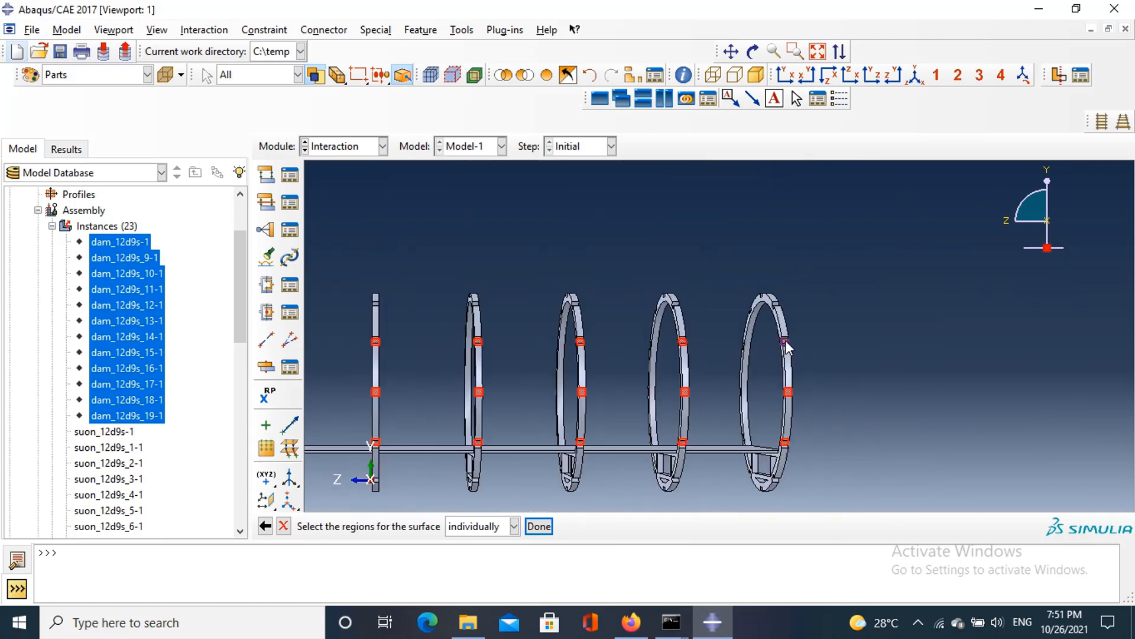
scroll(576, 390, up, 1)
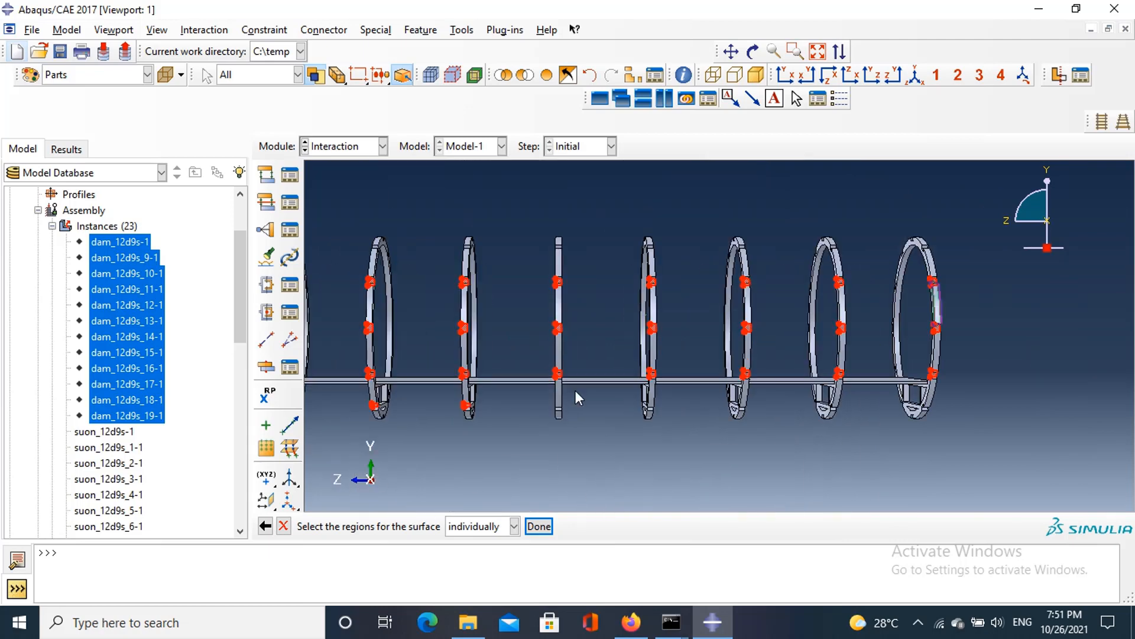
Step: From the model's underside, add the bottom side and bottom centre notch faces of the ninth rib to the surface selection
click(754, 56)
drag(753, 330, 787, 364)
key(Escape)
scroll(924, 335, up, 6)
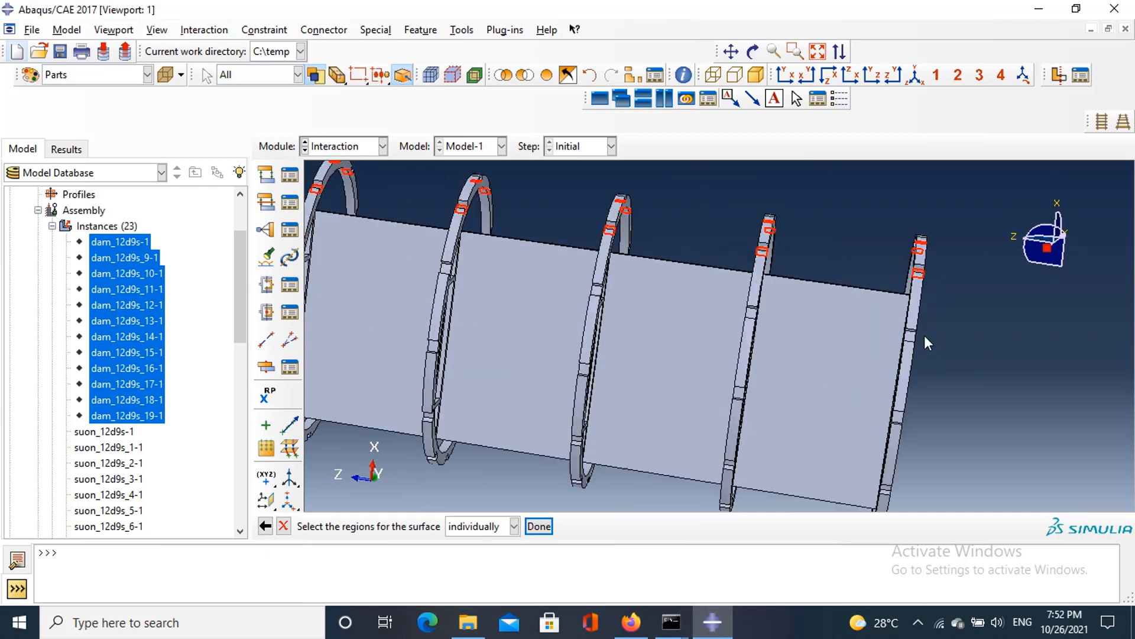
scroll(900, 434, down, 3)
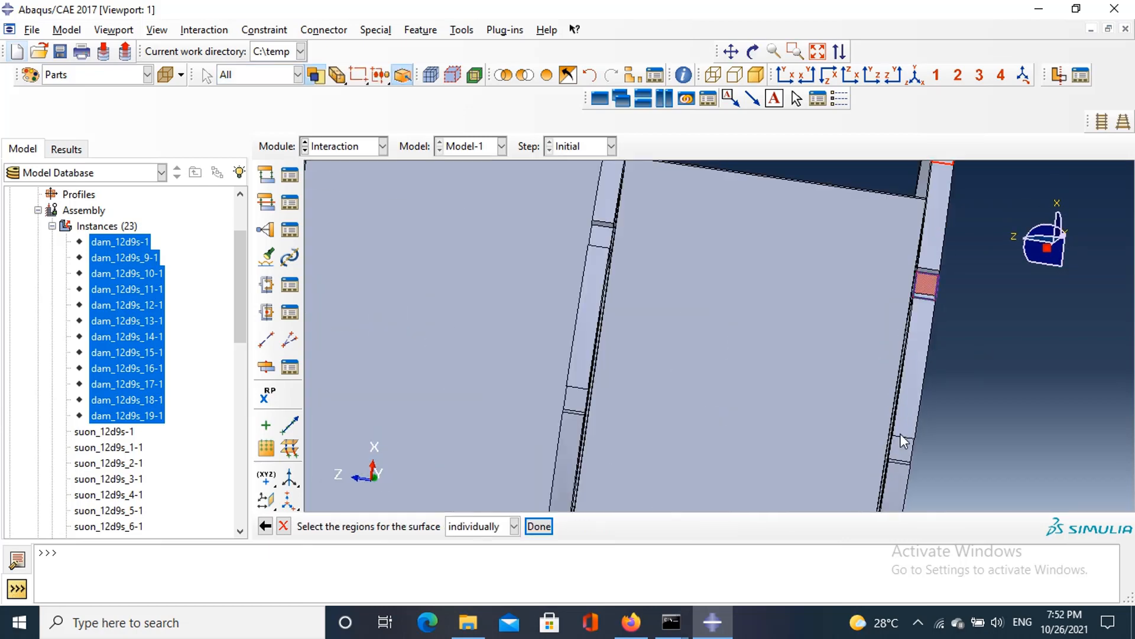
scroll(733, 317, up, 4)
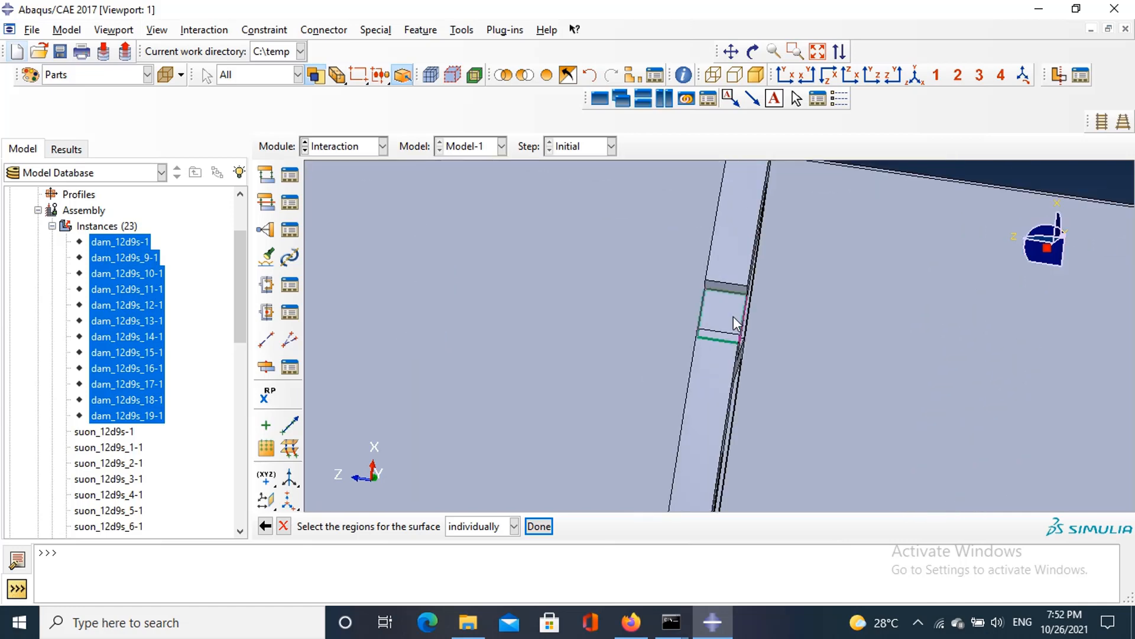
Step: Add the bottom side and bottom centre notch faces of the eighth rib to the surface selection
shift+click(732, 320)
scroll(722, 366, down, 5)
scroll(700, 445, up, 5)
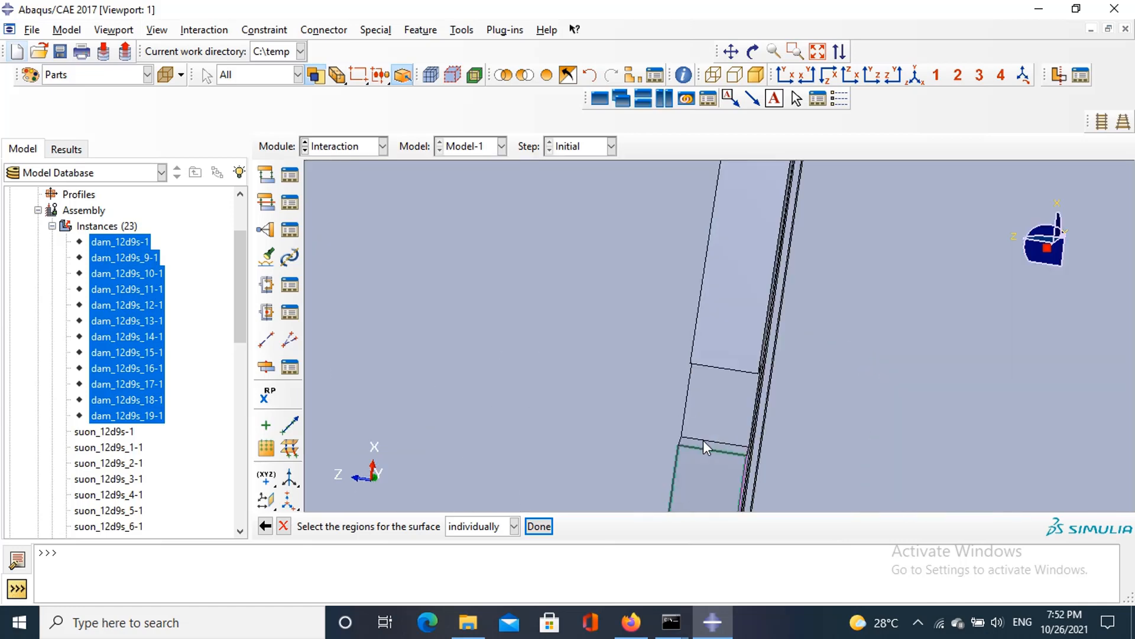
shift+click(718, 419)
scroll(721, 414, down, 5)
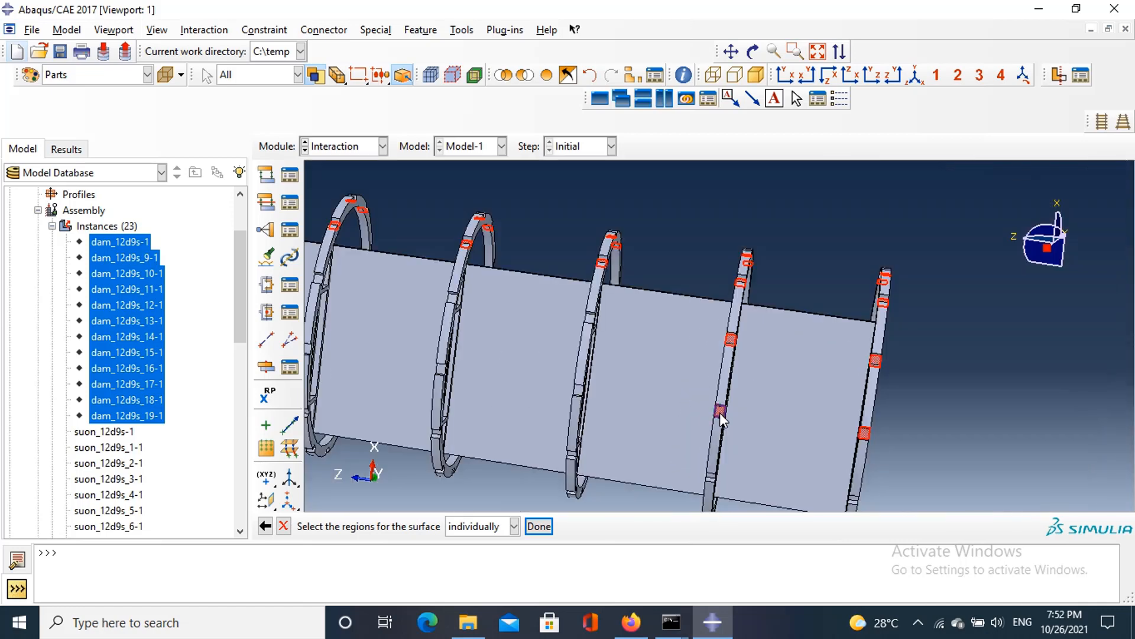
Step: Add the bottom centre and bottom side notch faces of the seventh rib to the surface selection
scroll(585, 409, up, 5)
shift+click(620, 389)
scroll(627, 233, down, 5)
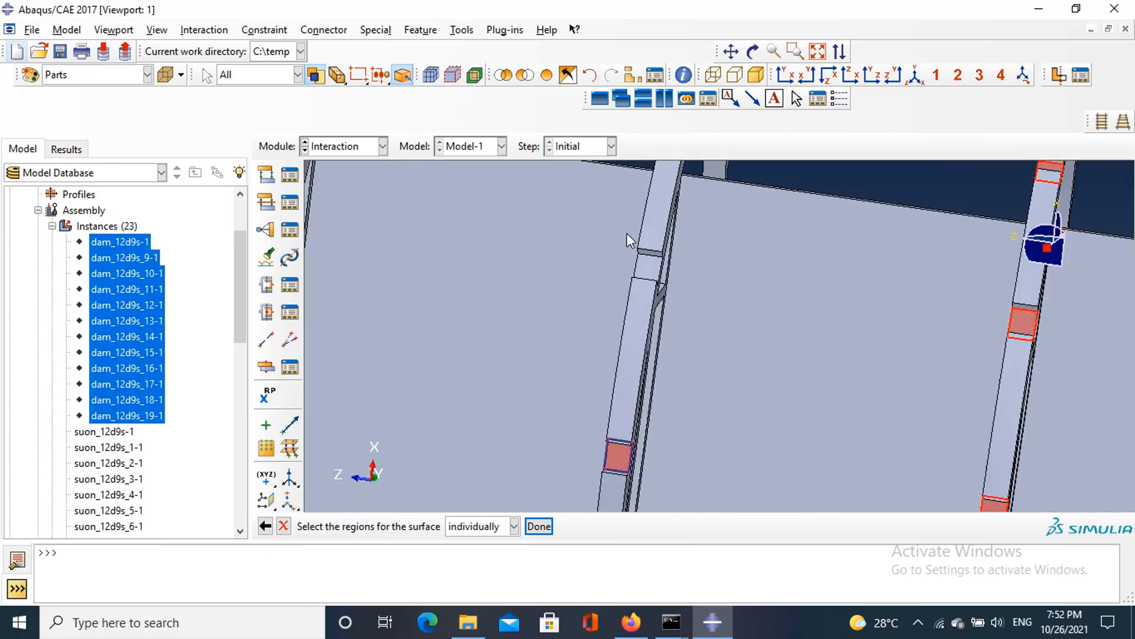
scroll(658, 275, up, 5)
shift+click(655, 274)
scroll(654, 271, down, 5)
scroll(654, 271, down, 3)
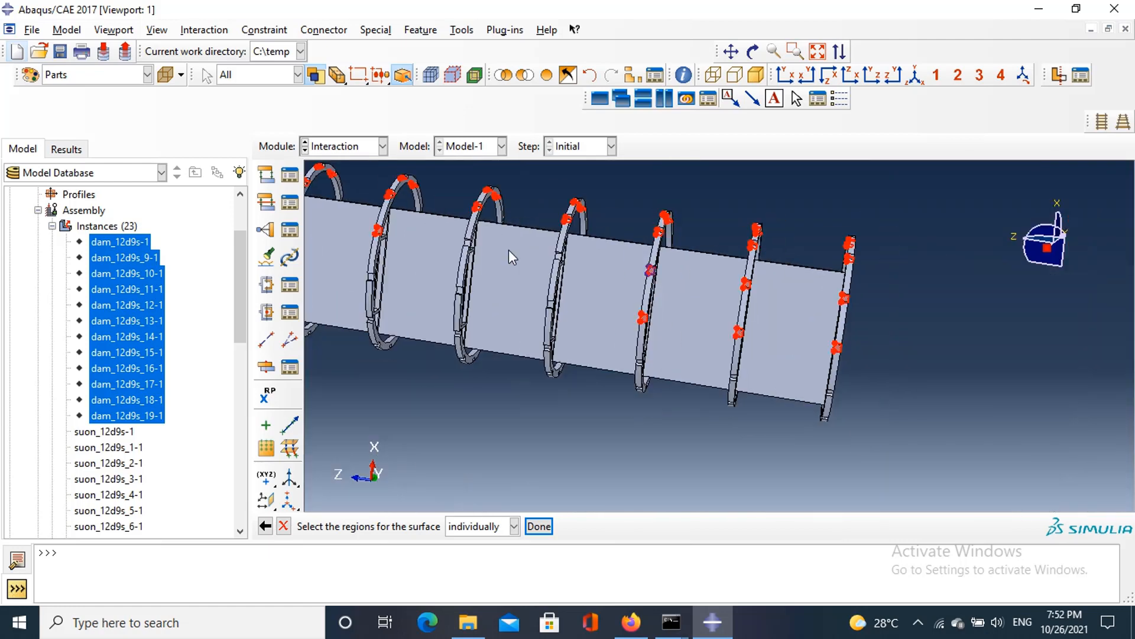
Step: Add the bottom side and bottom centre notch faces of the sixth rib to the surface selection
scroll(571, 243, up, 6)
shift+click(610, 258)
scroll(609, 258, up, 5)
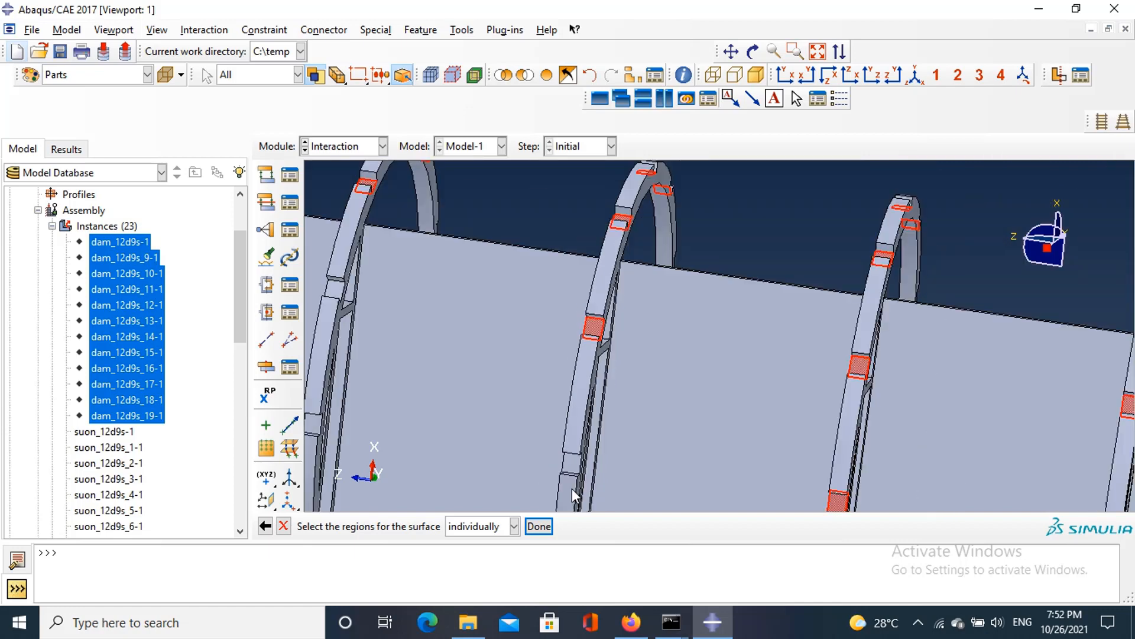
scroll(573, 489, down, 6)
shift+click(570, 445)
scroll(570, 444, up, 3)
scroll(570, 444, up, 5)
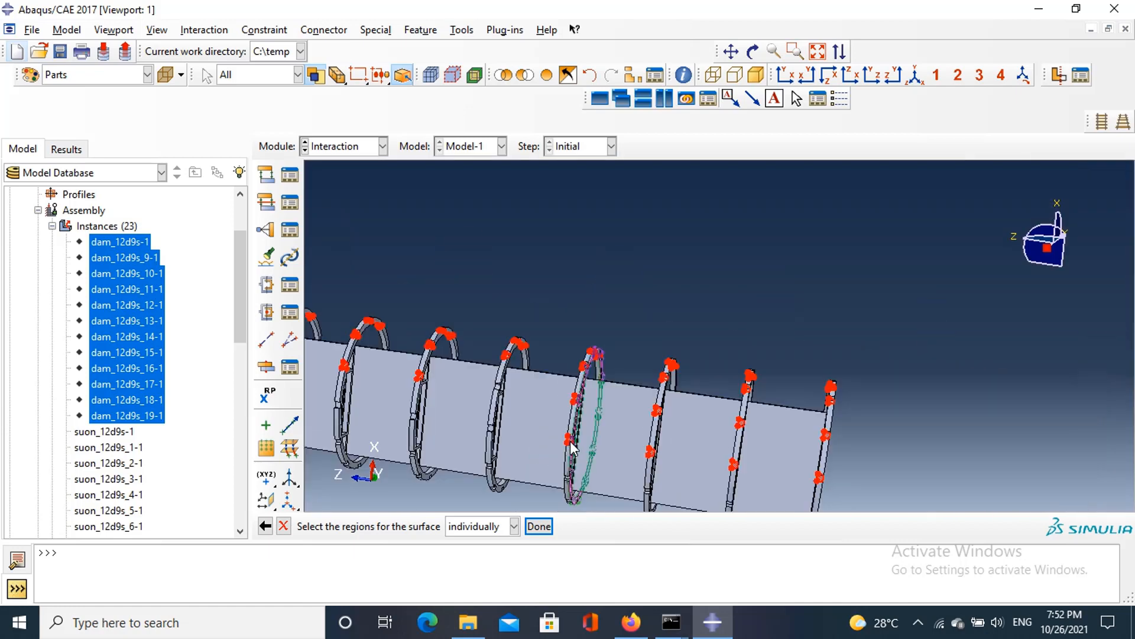
Step: Add the bottom side and bottom centre notch faces of the fifth rib to the surface selection
scroll(596, 444, down, 6)
shift+click(615, 379)
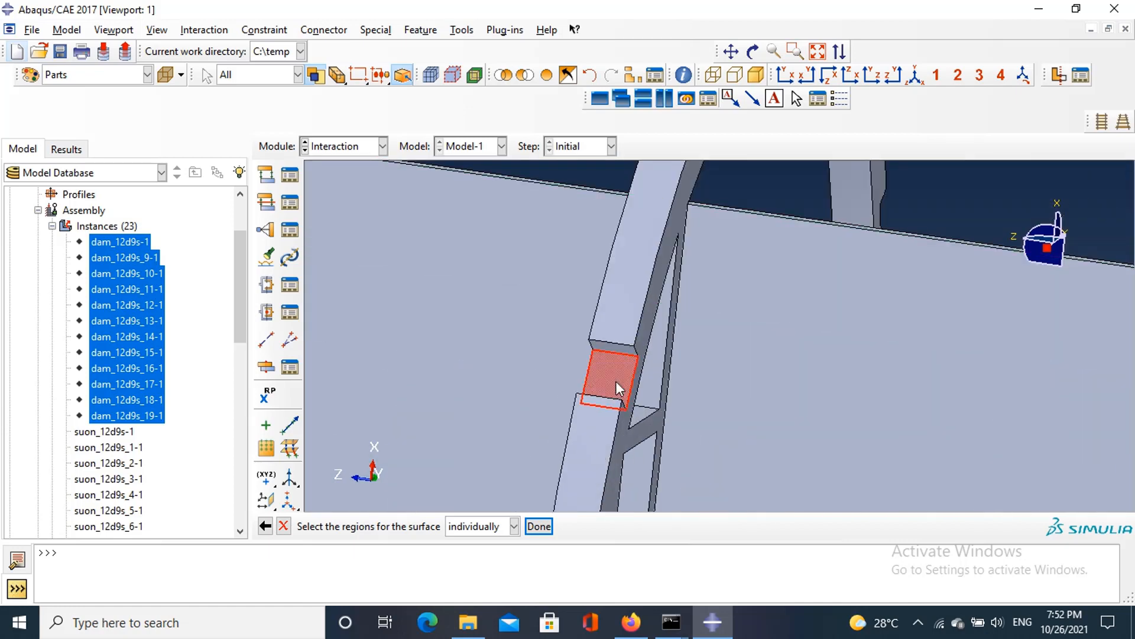
scroll(615, 380, up, 2)
scroll(592, 442, up, 5)
scroll(601, 456, down, 8)
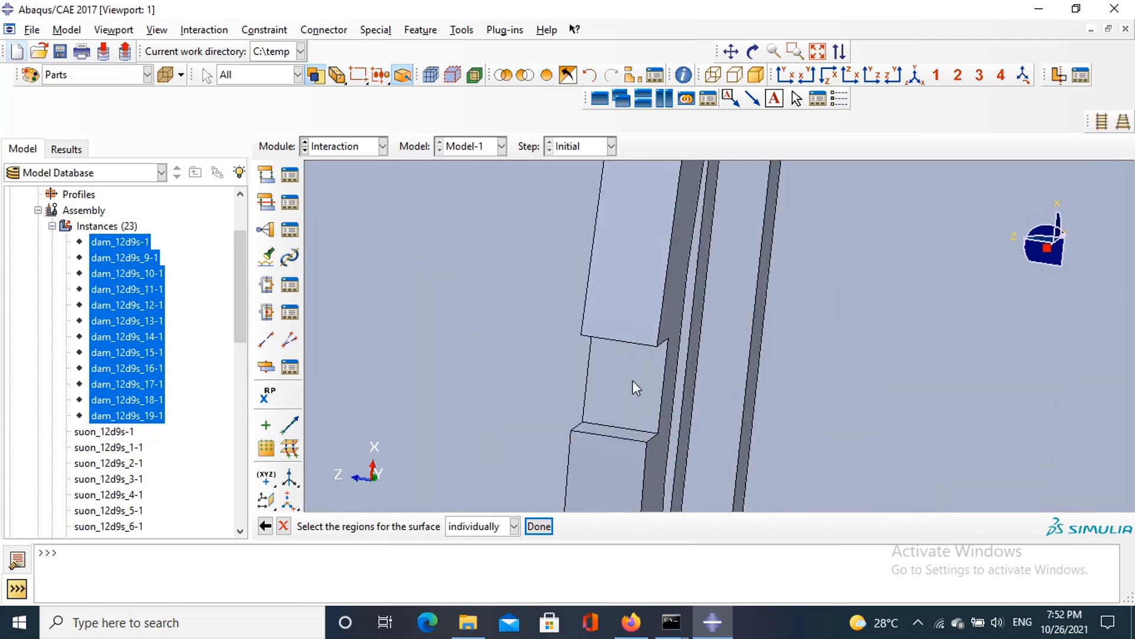
shift+click(633, 382)
scroll(632, 382, up, 4)
scroll(443, 349, down, 5)
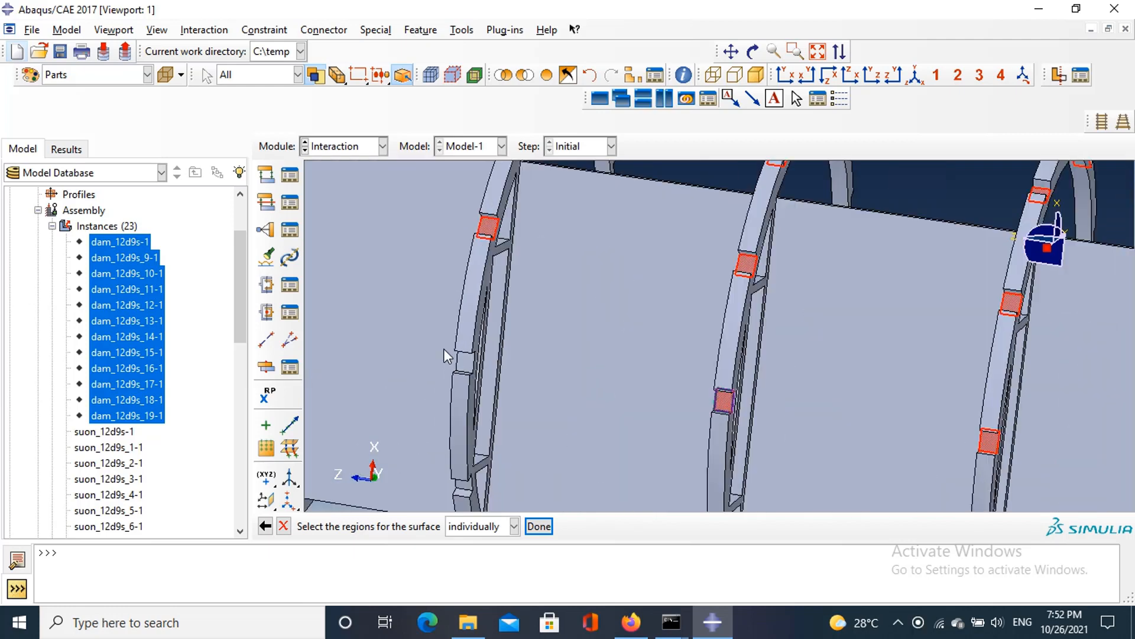
Step: Add the bottom centre notch faces of the fourth and third ribs to the surface selection
shift+click(491, 366)
scroll(491, 366, up, 4)
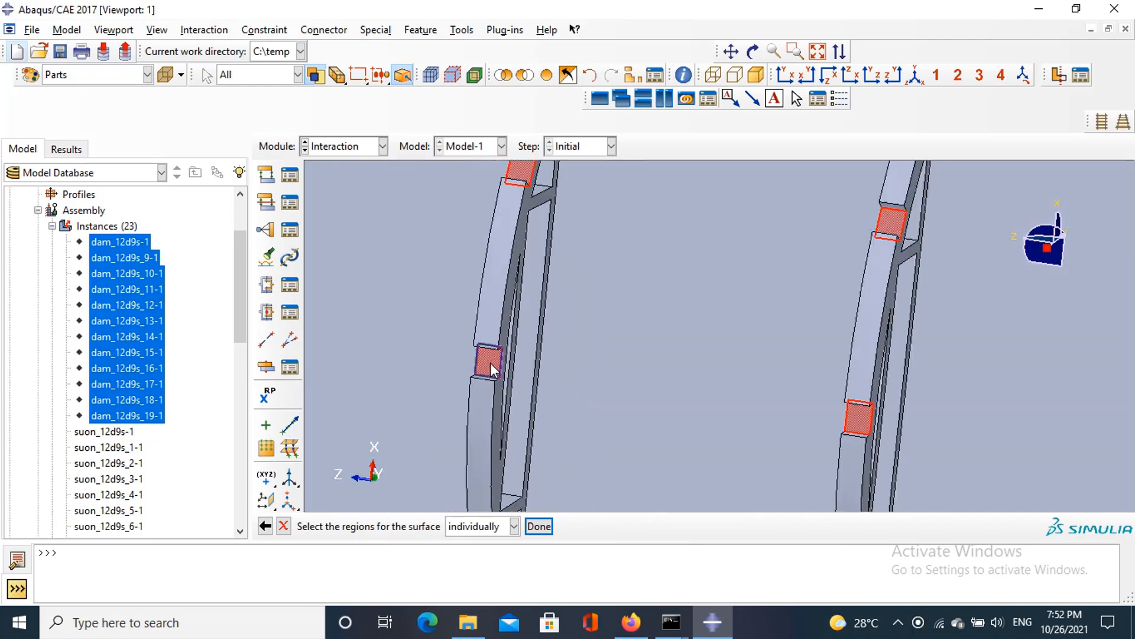
scroll(491, 363, up, 3)
scroll(397, 344, down, 7)
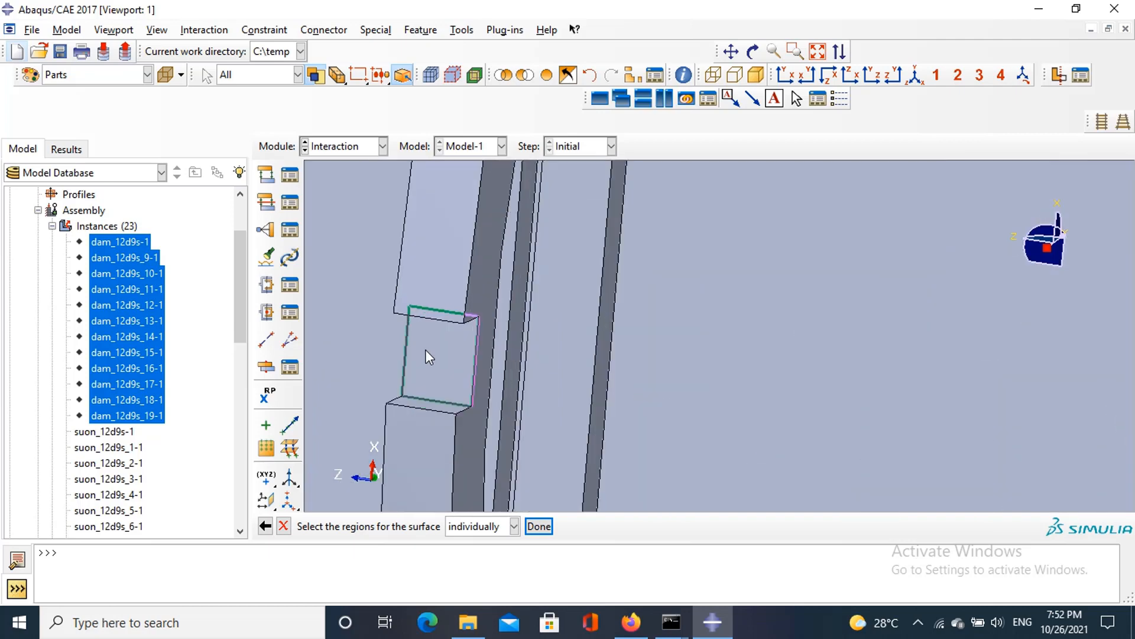
shift+click(425, 351)
scroll(427, 351, up, 4)
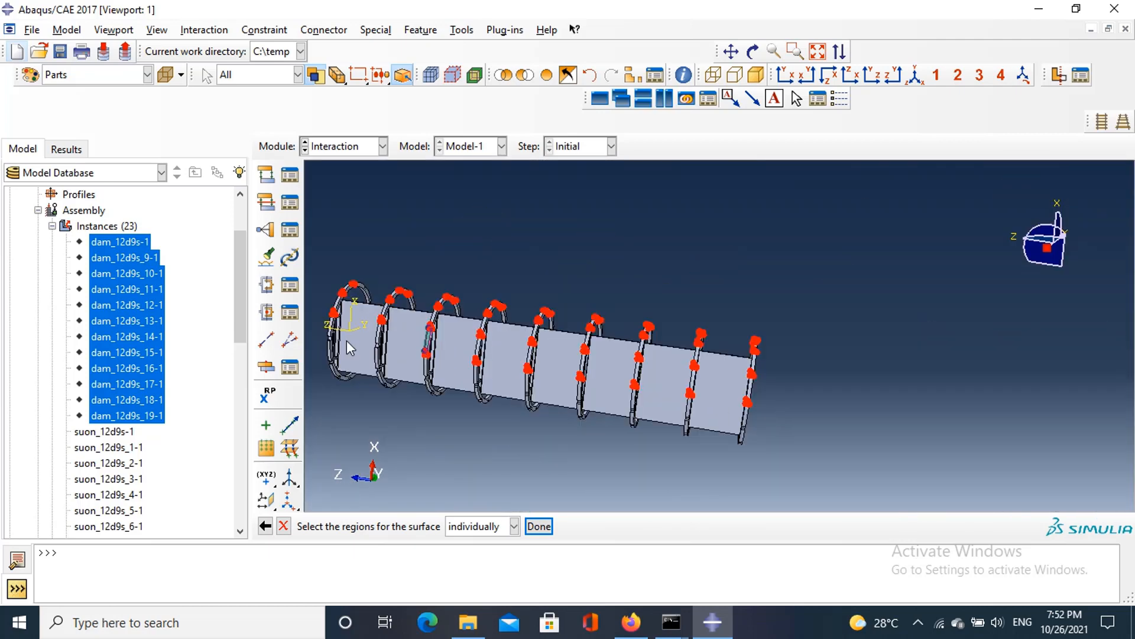
Step: Add the bottom centre notch faces of the second and first ribs to the surface selection
scroll(379, 341, down, 4)
scroll(419, 341, down, 4)
shift+click(419, 342)
scroll(420, 342, up, 5)
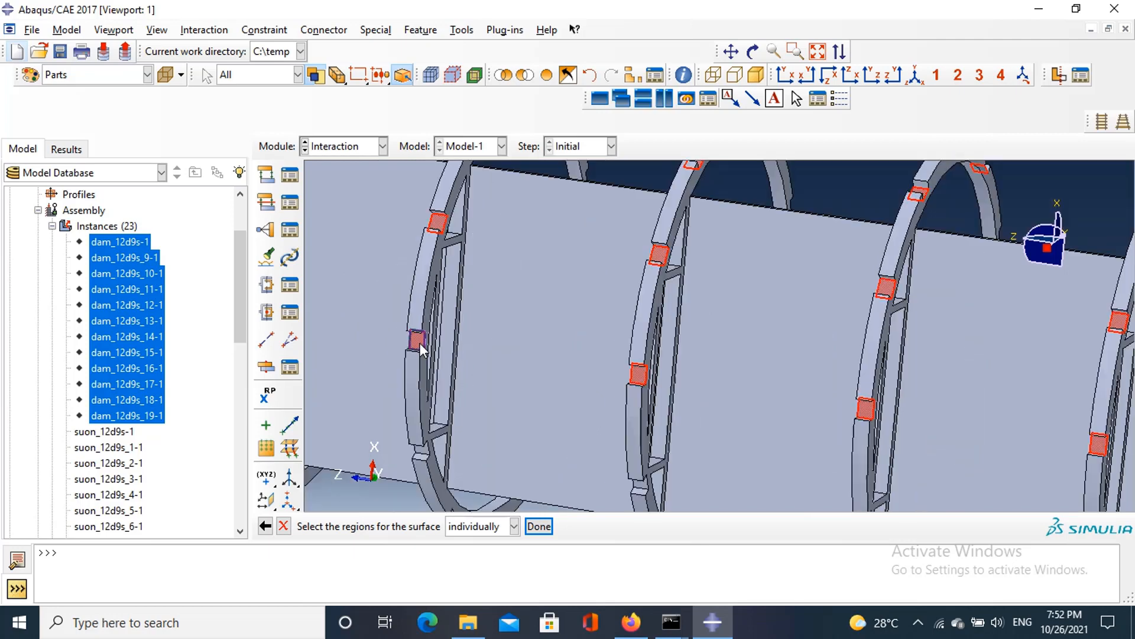
scroll(421, 350, down, 5)
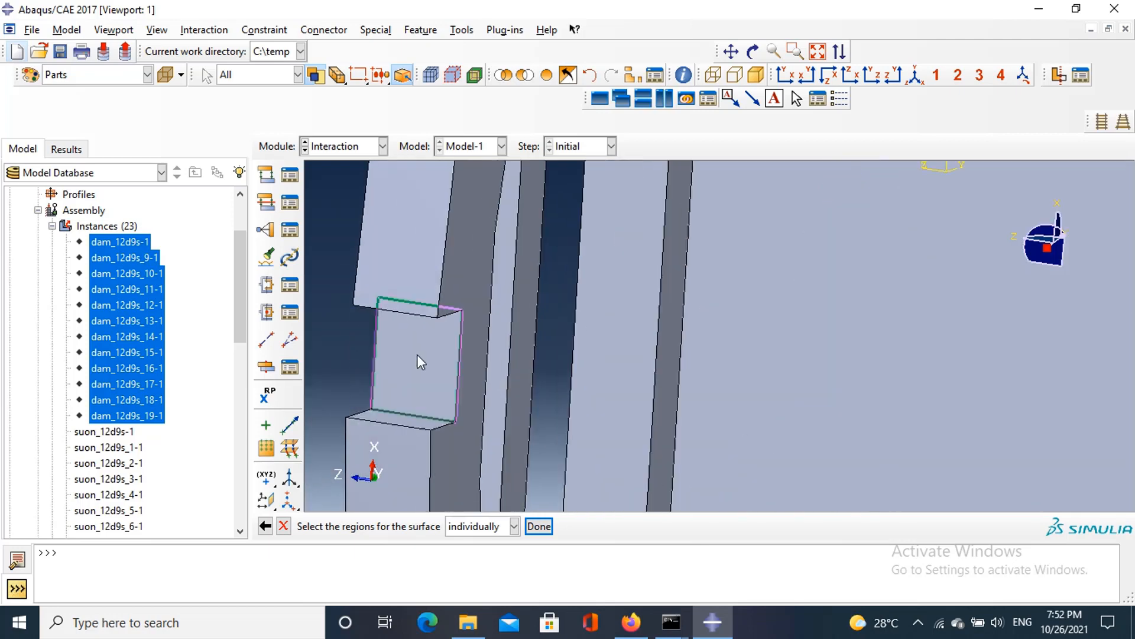
scroll(418, 354, up, 5)
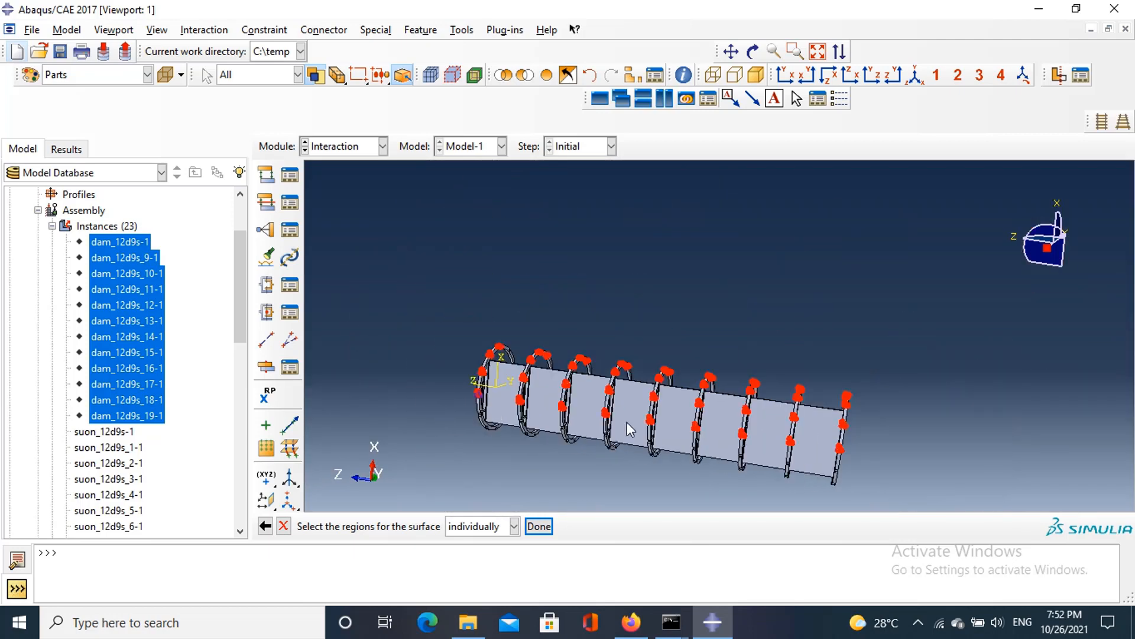
Step: On the model's opposite side, add the bottom side notch faces of the first and second ribs to the surface selection
click(753, 52)
drag(707, 359, 731, 253)
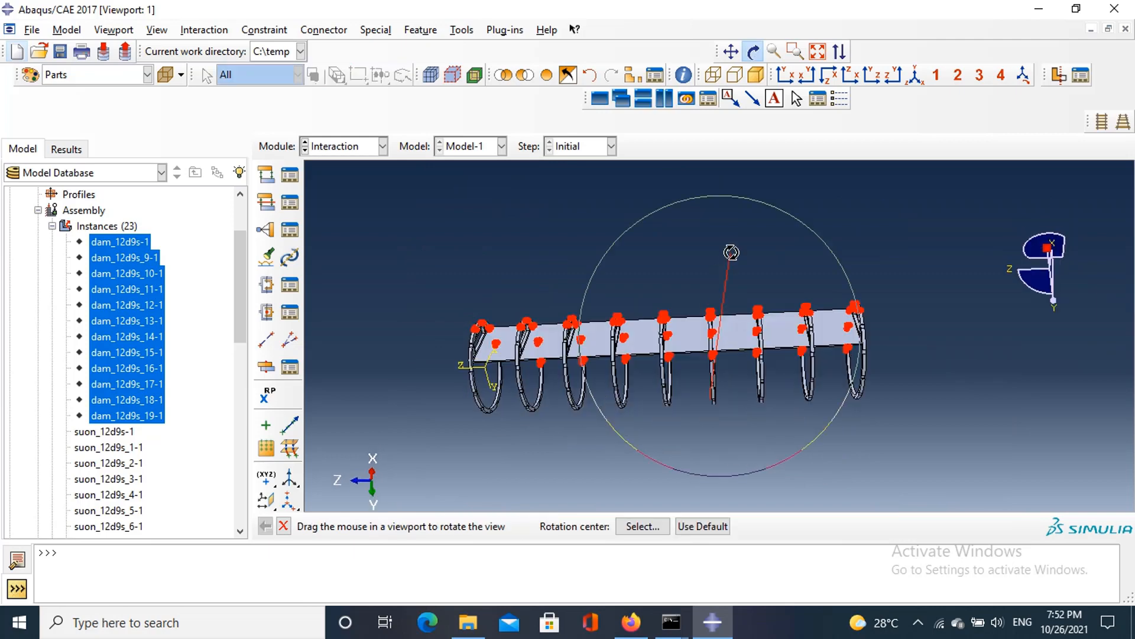
scroll(447, 337, down, 4)
middle_click(417, 326)
scroll(416, 323, down, 6)
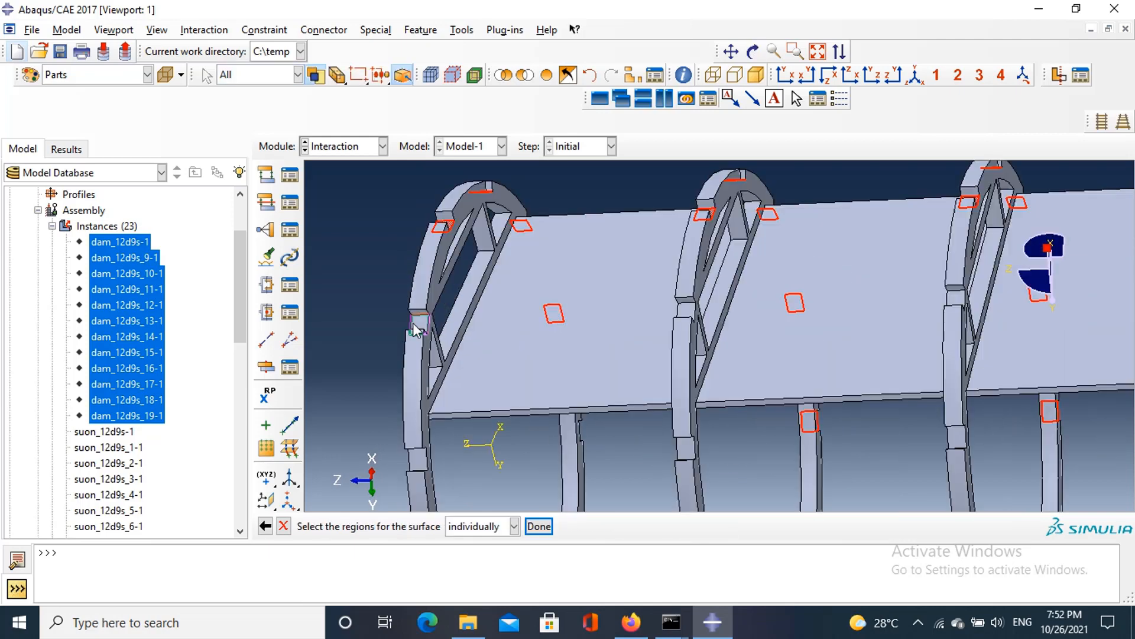
click(416, 323)
scroll(449, 343, up, 3)
scroll(680, 340, down, 5)
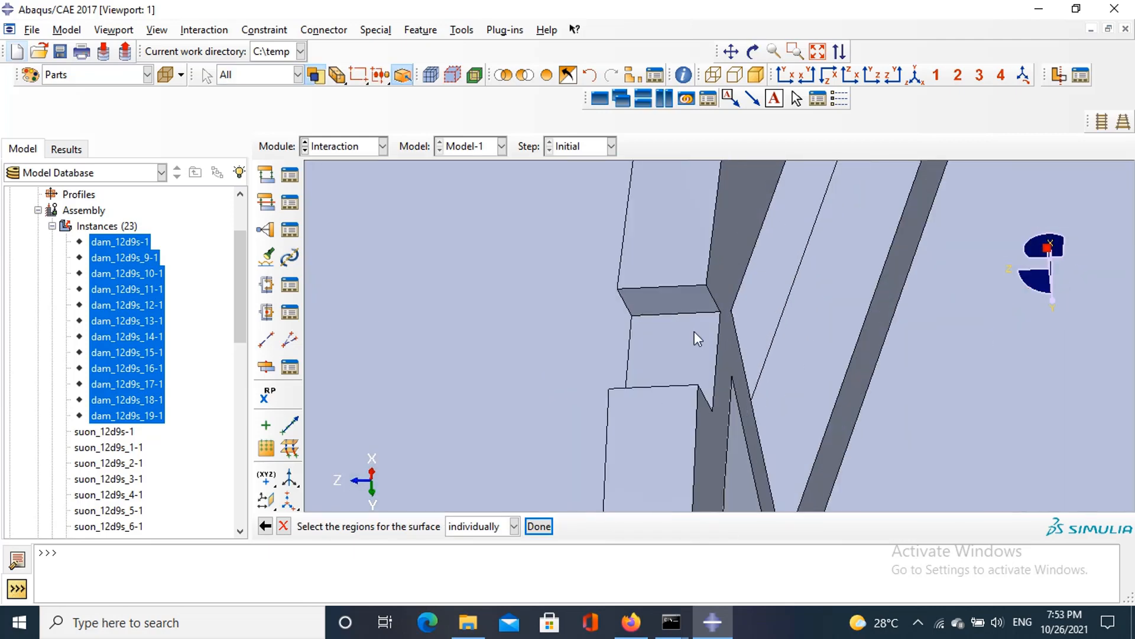
click(695, 338)
scroll(694, 343, up, 4)
scroll(486, 460, down, 5)
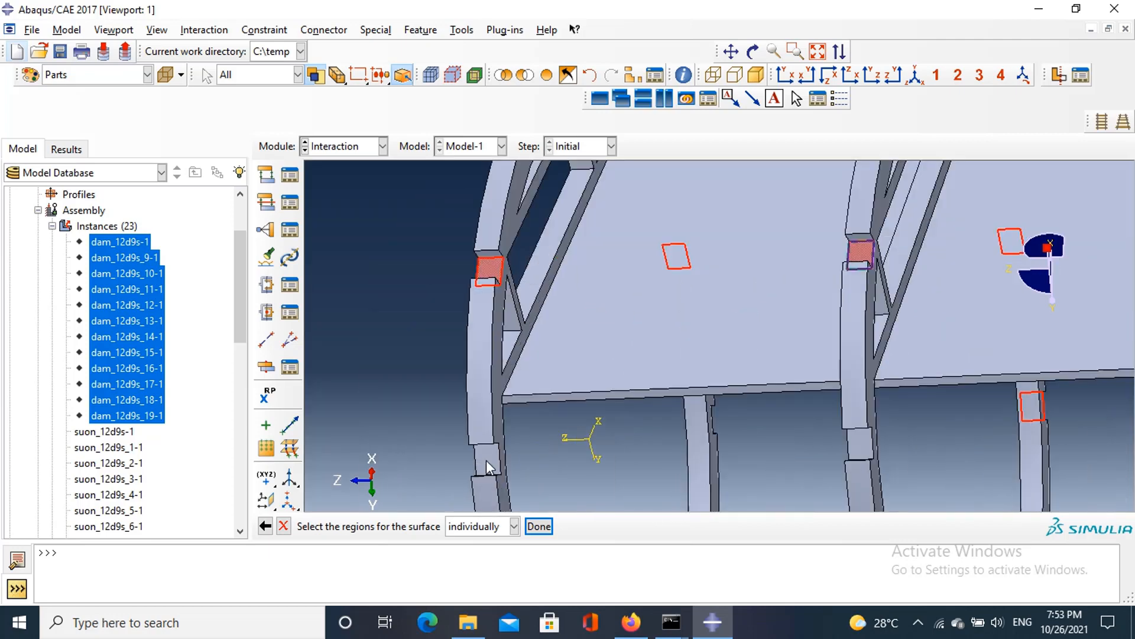
Step: Add the opposite-side lower notch faces of the first and second ribs, next to the plate edge, to the surface selection
click(486, 458)
scroll(486, 458, up, 4)
scroll(778, 442, down, 5)
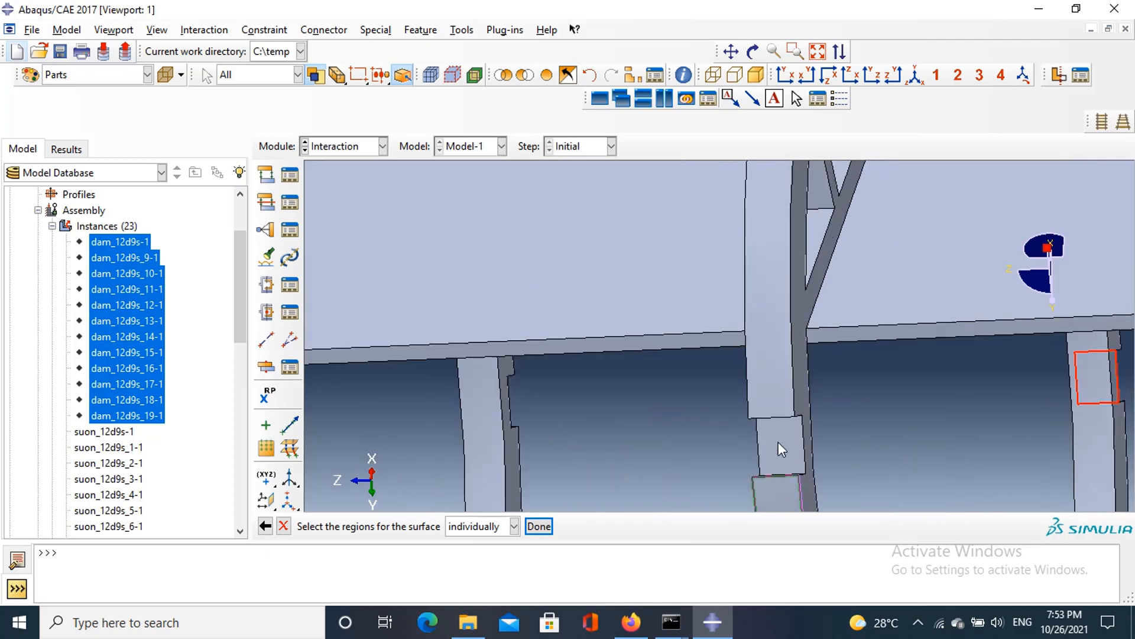
click(779, 442)
scroll(562, 409, up, 4)
scroll(562, 409, up, 2)
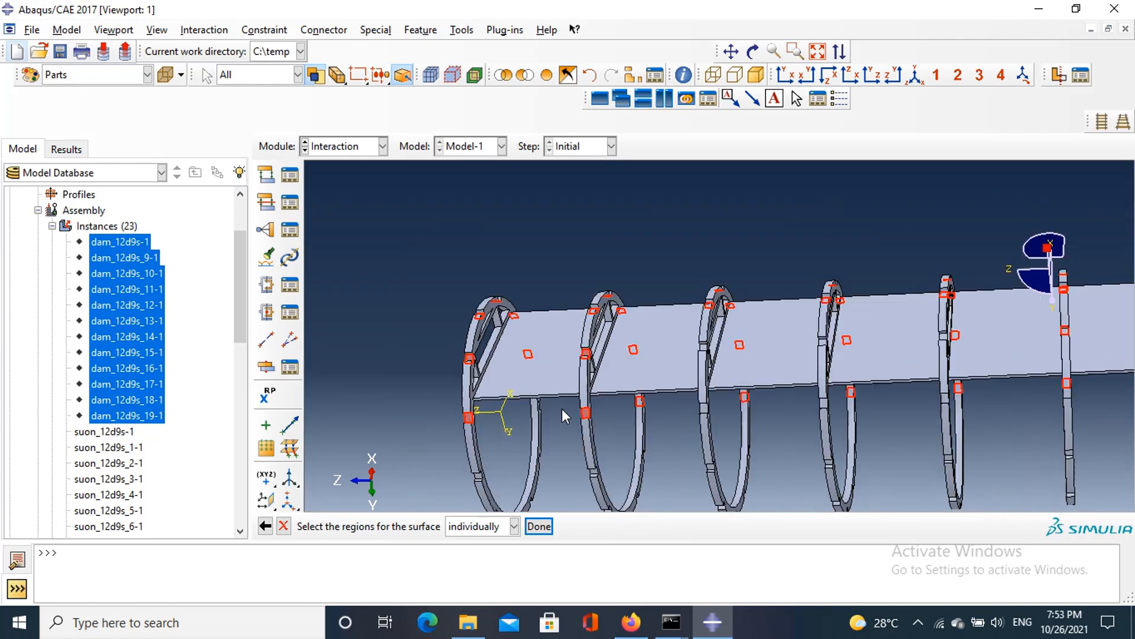
Step: Add the opposite-side middle notch faces of the first, second and third ribs to the surface selection
scroll(444, 467, down, 5)
click(445, 469)
scroll(445, 471, up, 5)
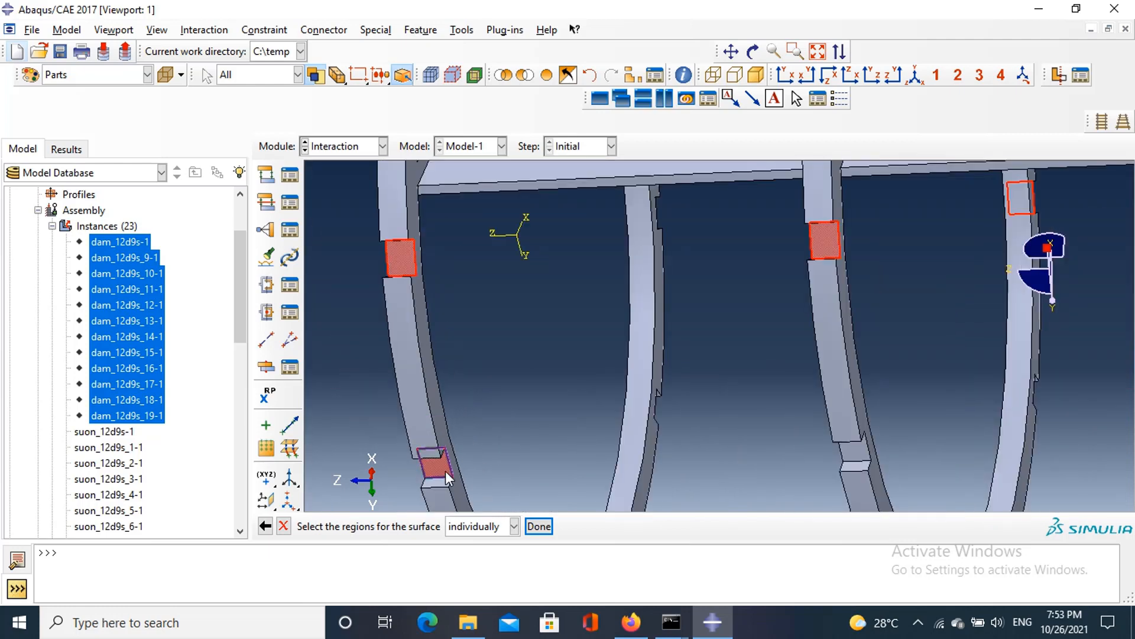
scroll(709, 459, down, 5)
click(695, 456)
scroll(694, 457, up, 5)
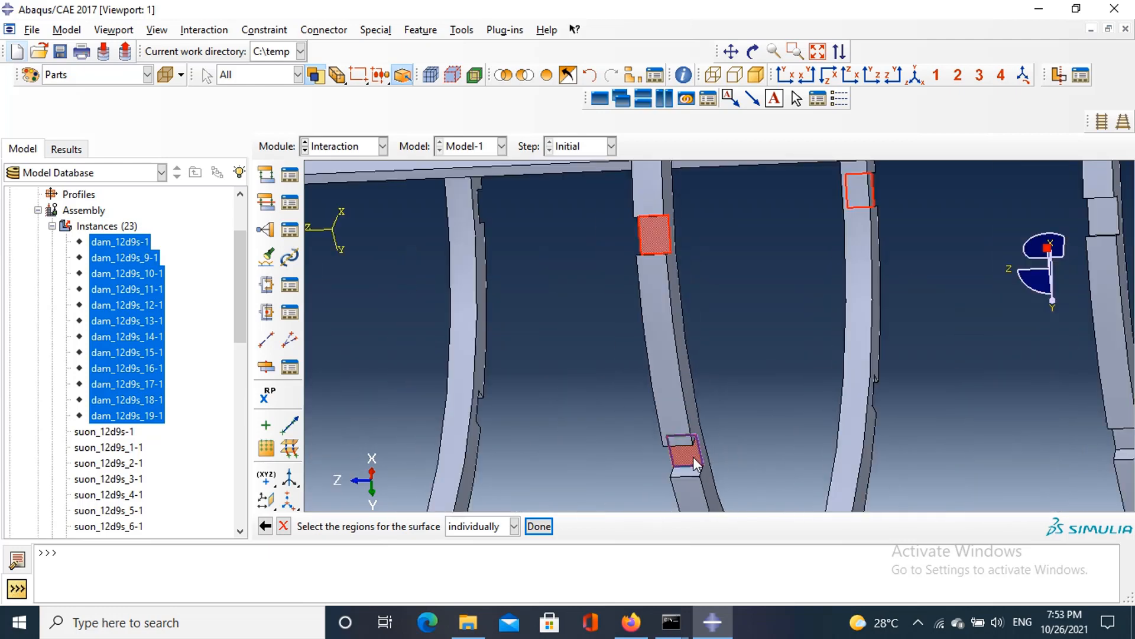
scroll(831, 438, down, 5)
click(708, 467)
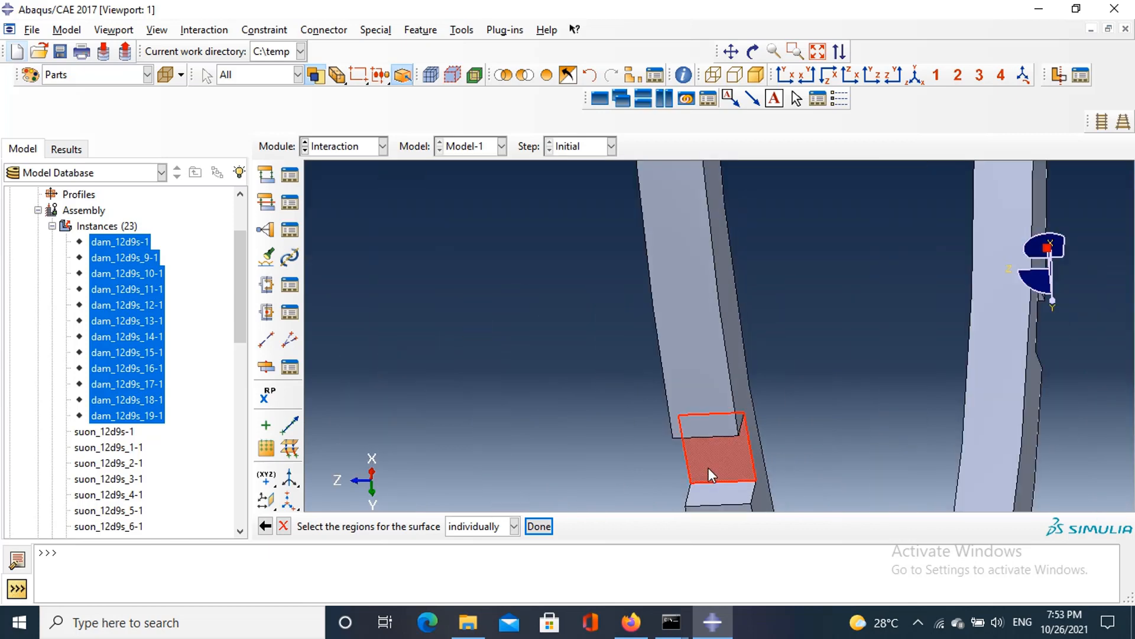
Step: Add the third rib's opposite-side notch faces just below and just above the plate edge to the surface selection
scroll(708, 467, up, 5)
scroll(689, 278, down, 5)
click(687, 307)
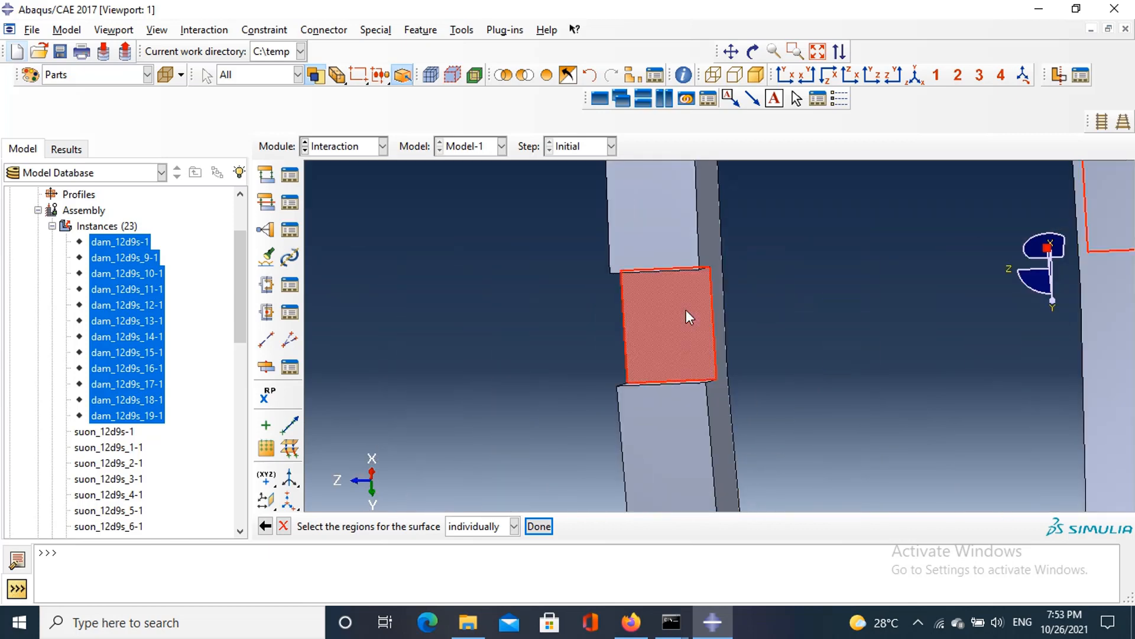
scroll(686, 310, up, 5)
scroll(724, 272, down, 2)
scroll(694, 268, down, 3)
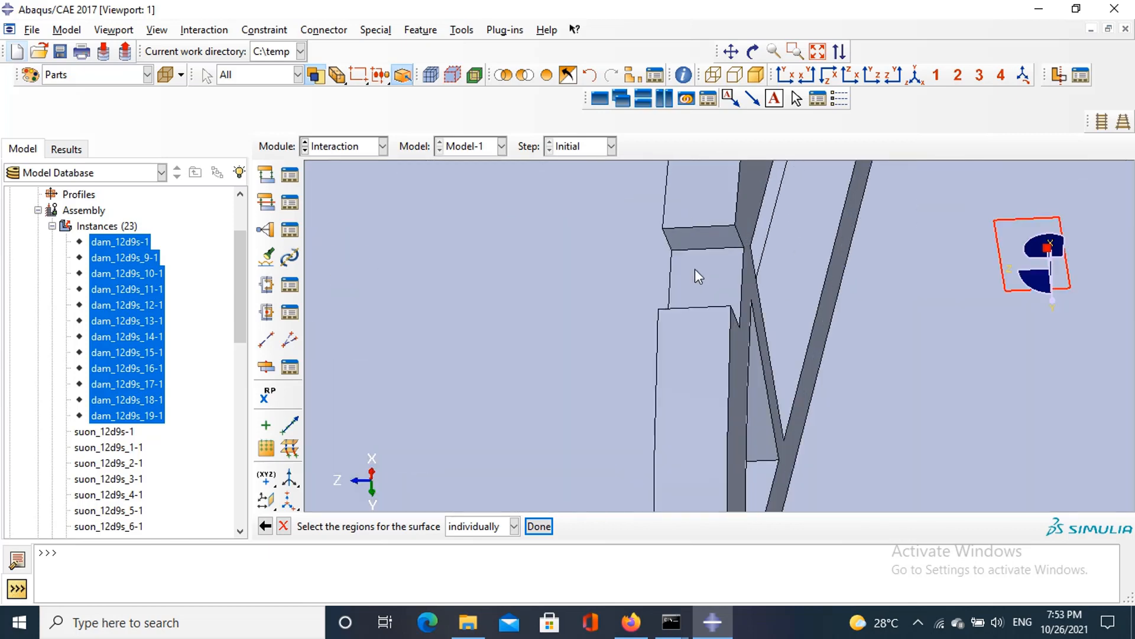
click(694, 270)
scroll(694, 270, up, 2)
scroll(780, 421, up, 5)
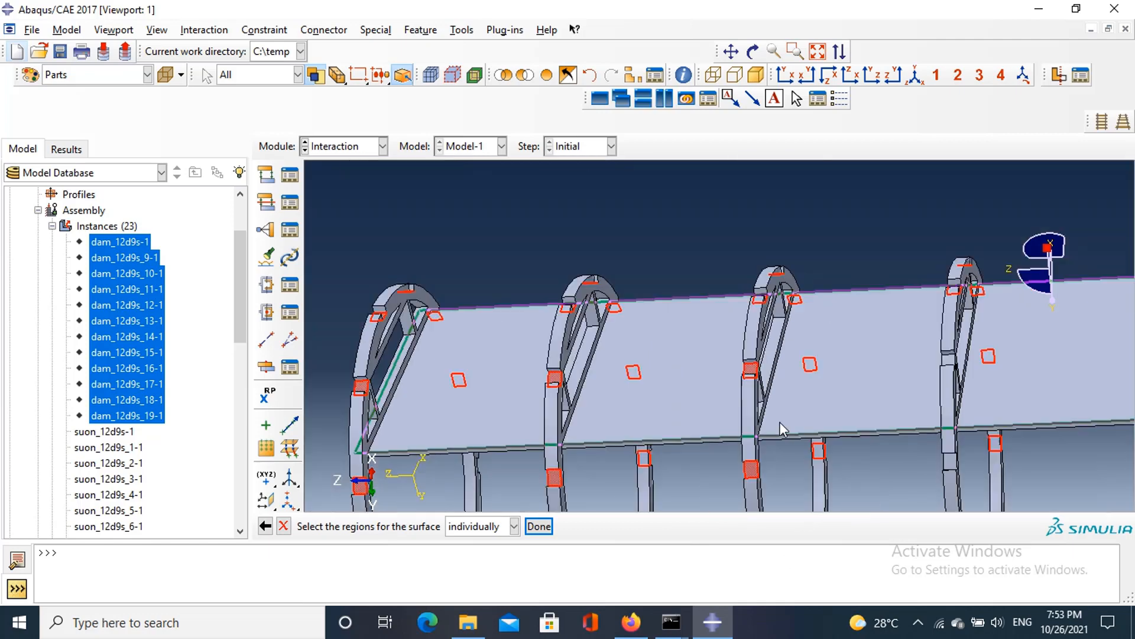
Step: Add the fourth rib's three opposite-side notch faces, two below the plate edge and one above it, to the surface selection
scroll(849, 437, down, 2)
scroll(839, 437, down, 3)
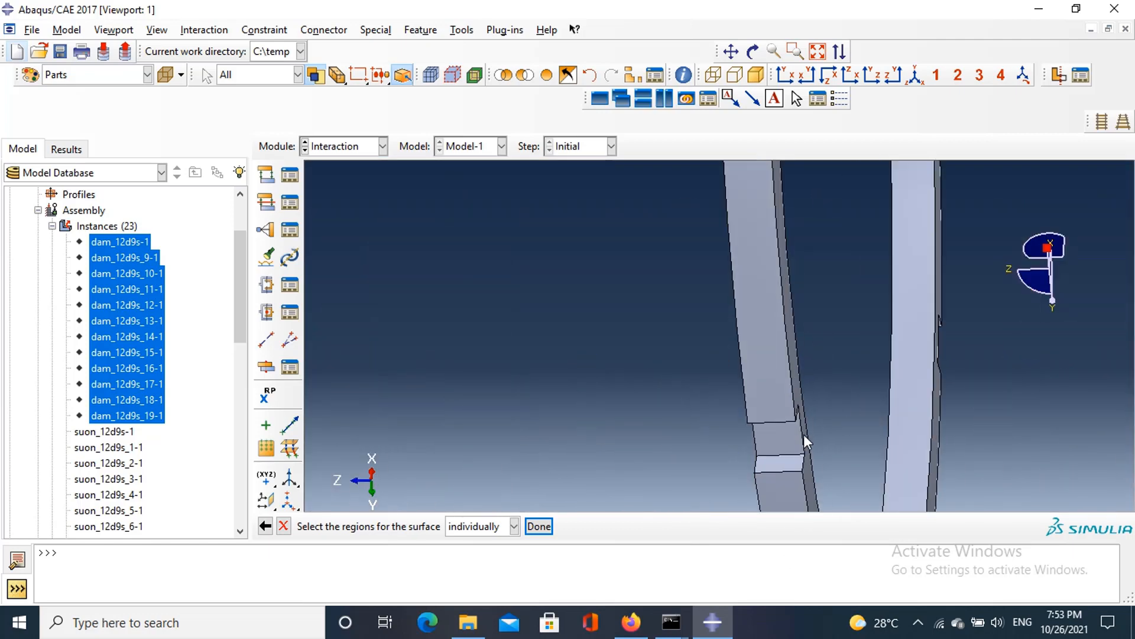
click(793, 438)
scroll(791, 437, up, 2)
scroll(769, 259, down, 2)
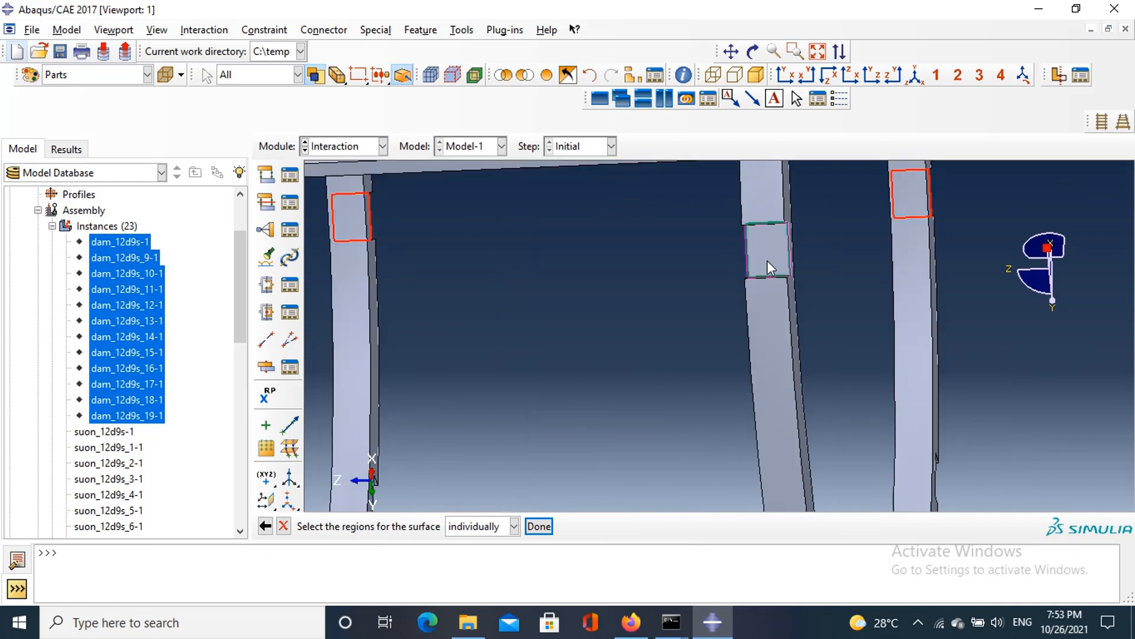
click(768, 260)
scroll(768, 260, up, 6)
scroll(767, 258, down, 6)
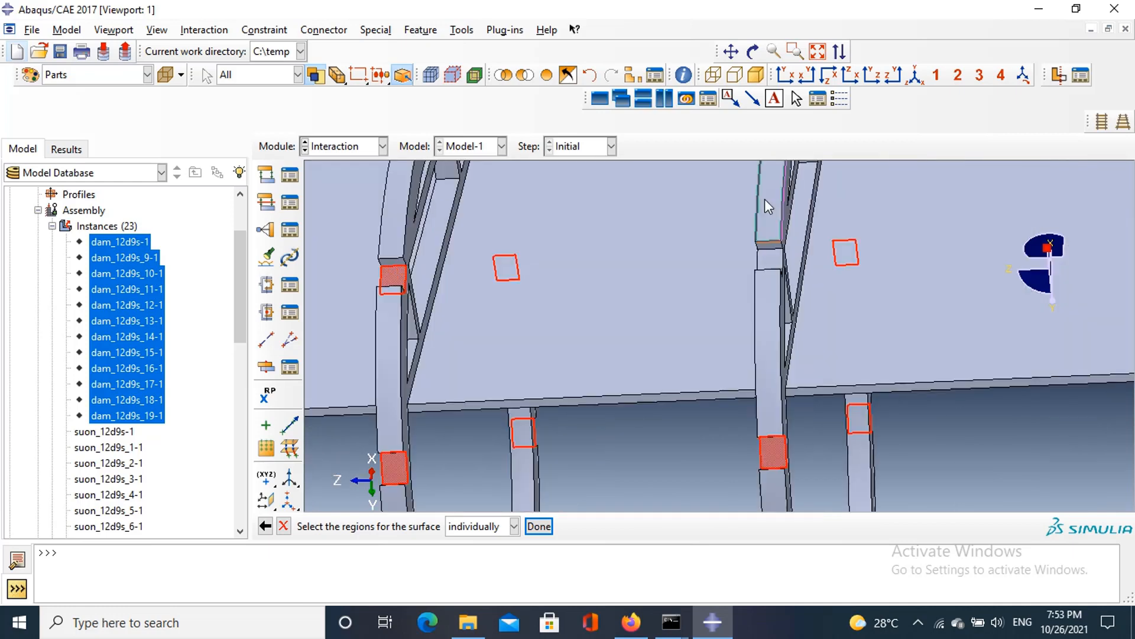
click(769, 317)
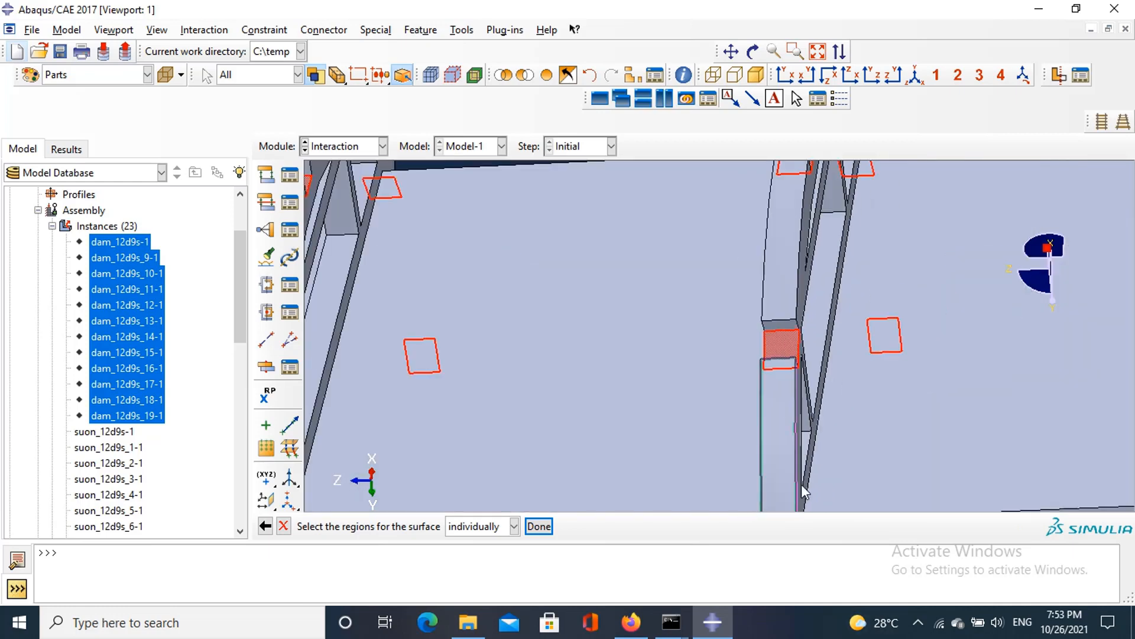
Step: Add the fifth rib's three opposite-side notch faces, two below the plate edge and one above it, to the surface selection
scroll(799, 437, up, 6)
scroll(864, 473, down, 6)
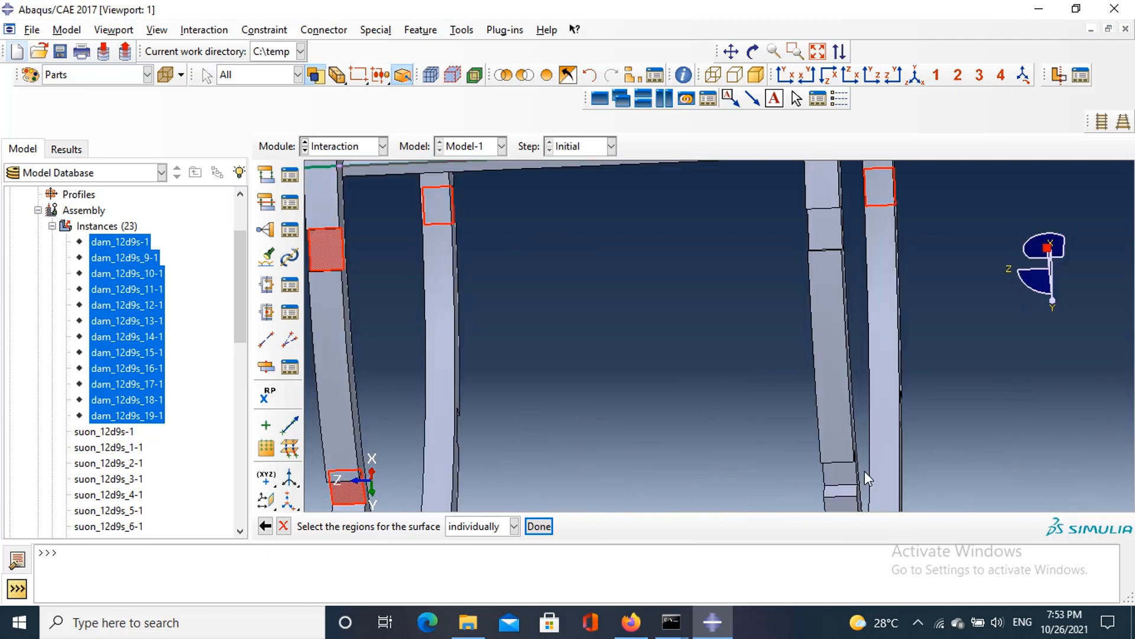
scroll(865, 471, up, 1)
click(835, 474)
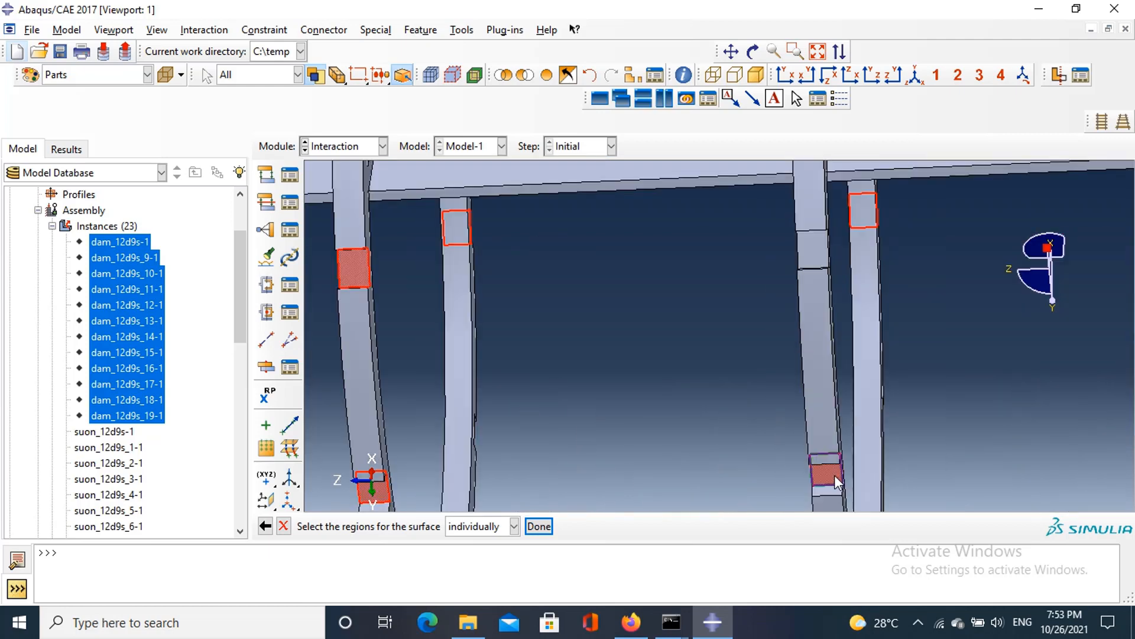
scroll(835, 474, up, 3)
scroll(821, 346, down, 3)
click(820, 347)
scroll(822, 347, up, 2)
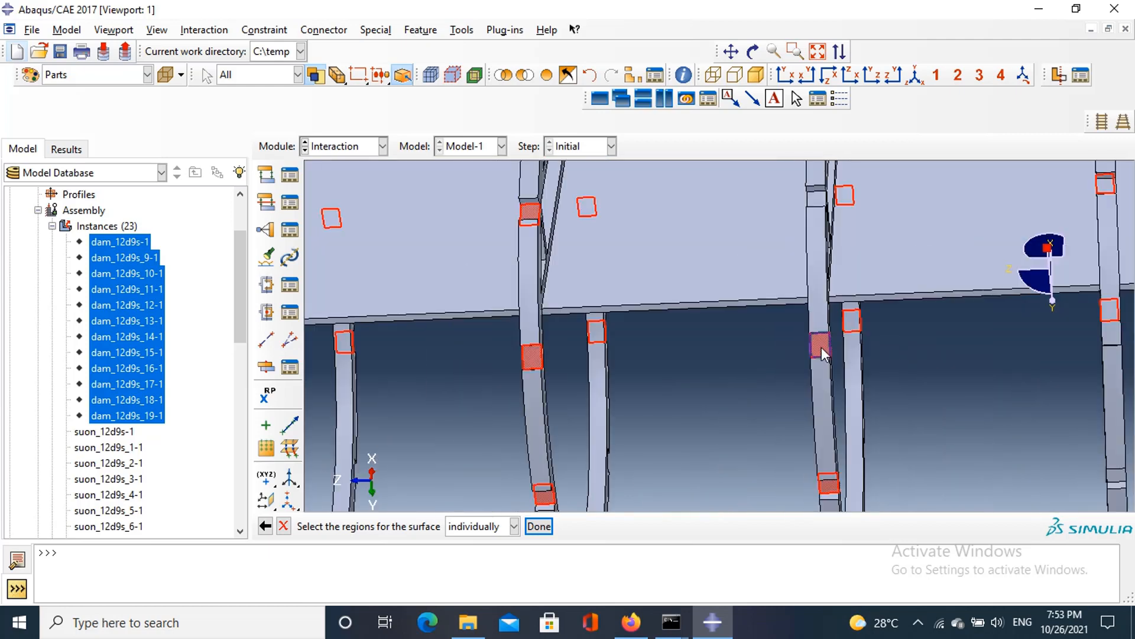
scroll(822, 346, up, 2)
scroll(818, 247, down, 5)
click(793, 195)
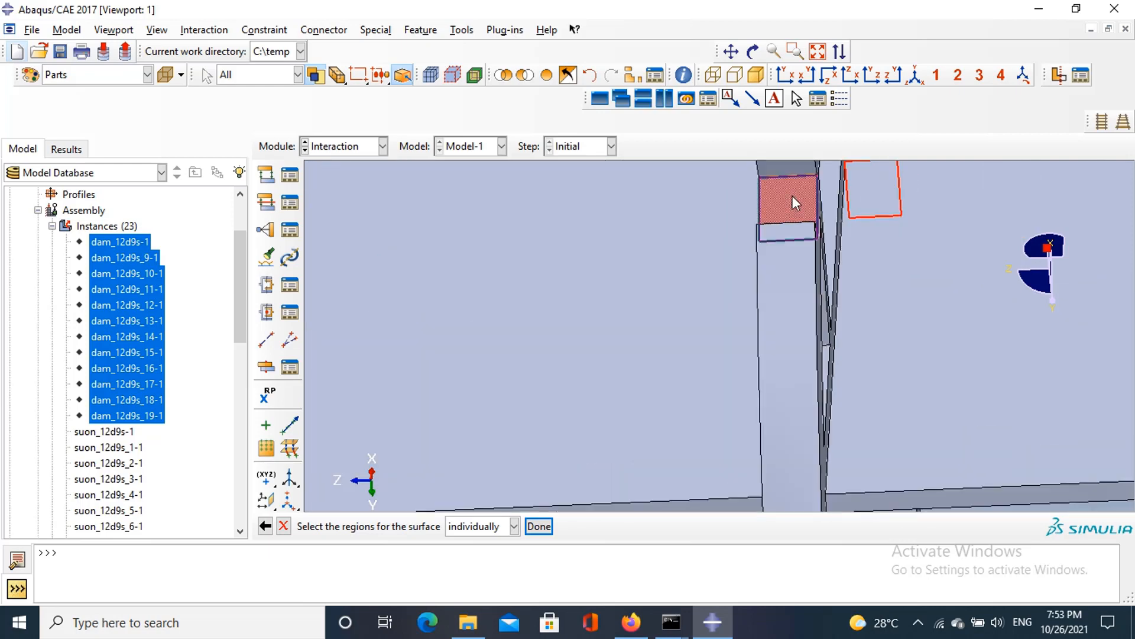
Step: Add the opposite-side notch faces of the sixth rib to the surface selection, starting with the lower one
scroll(793, 196, up, 5)
scroll(811, 251, down, 5)
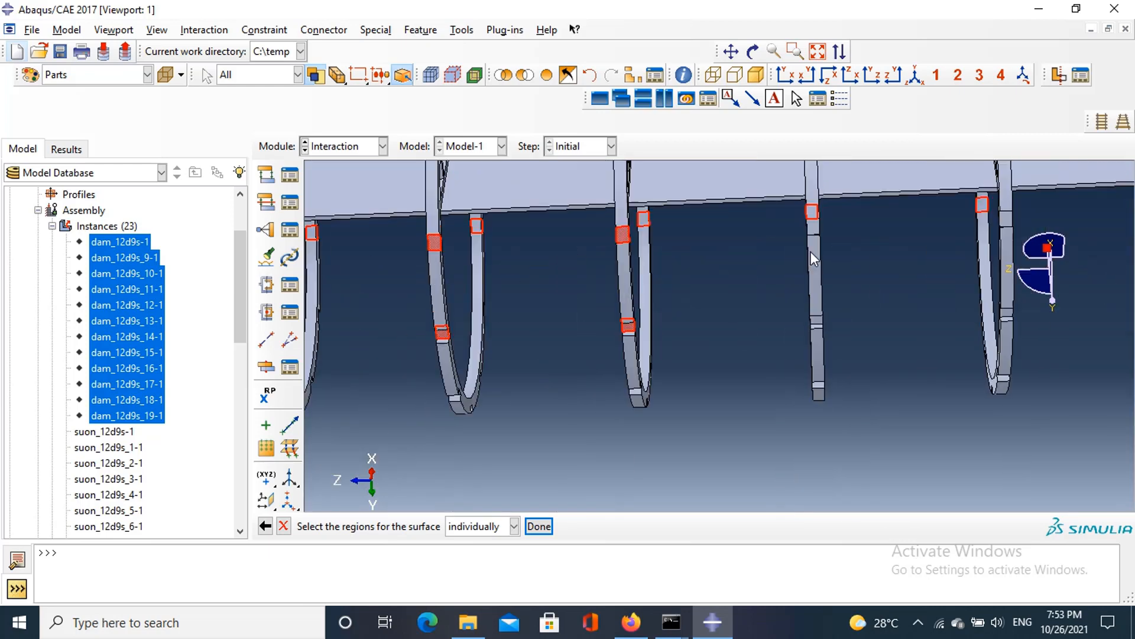
click(831, 366)
scroll(831, 367, up, 5)
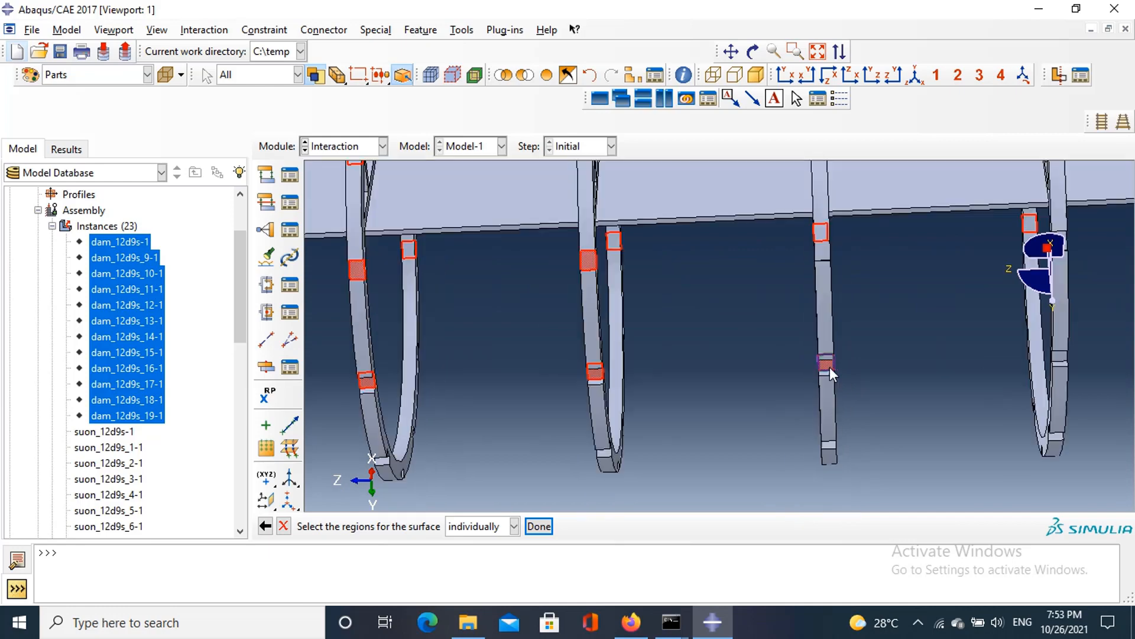
scroll(822, 300, down, 3)
scroll(828, 296, down, 3)
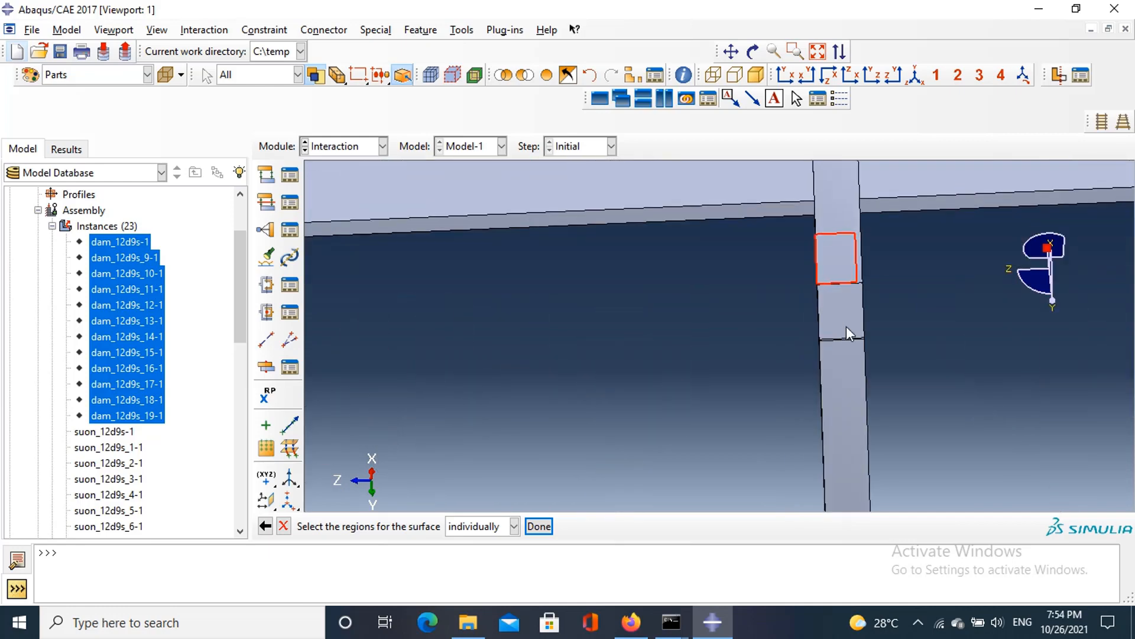
scroll(848, 379, up, 5)
scroll(865, 491, up, 5)
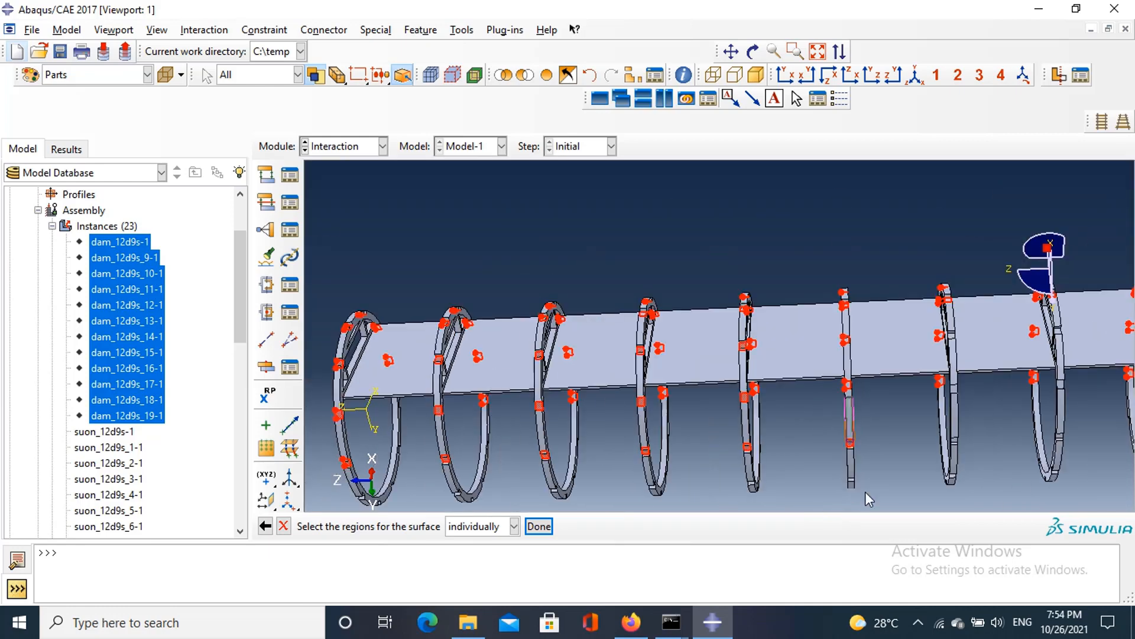
Step: Add the seventh rib's three opposite-side notch faces, two below the plate edge and one above it, to the surface selection
scroll(837, 471, down, 6)
scroll(840, 455, up, 1)
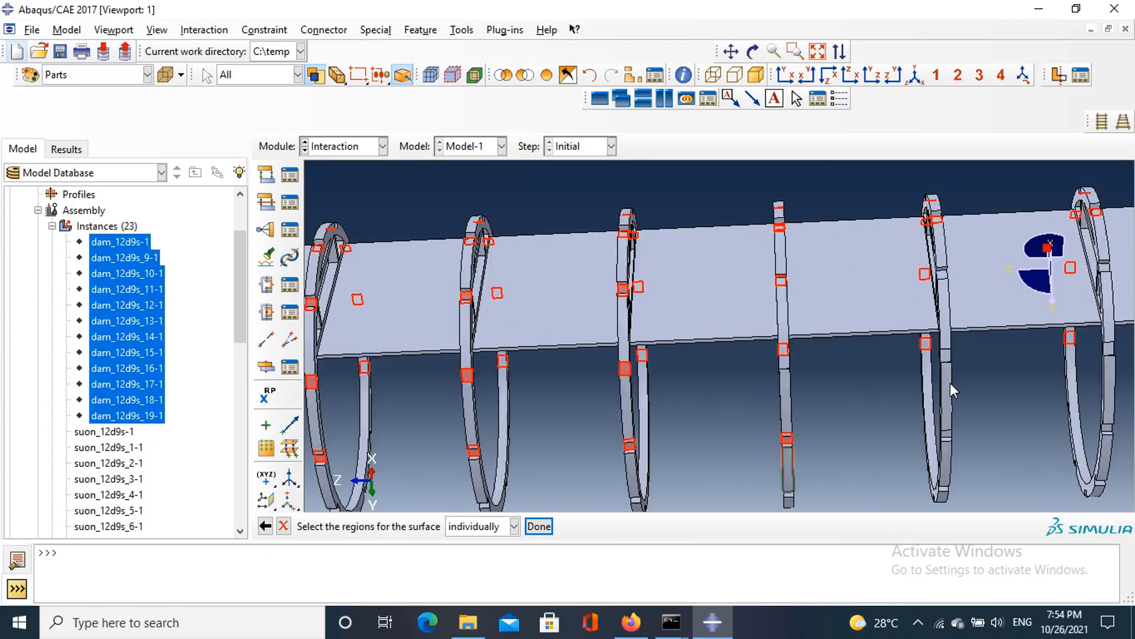
scroll(949, 382, down, 5)
scroll(934, 420, up, 4)
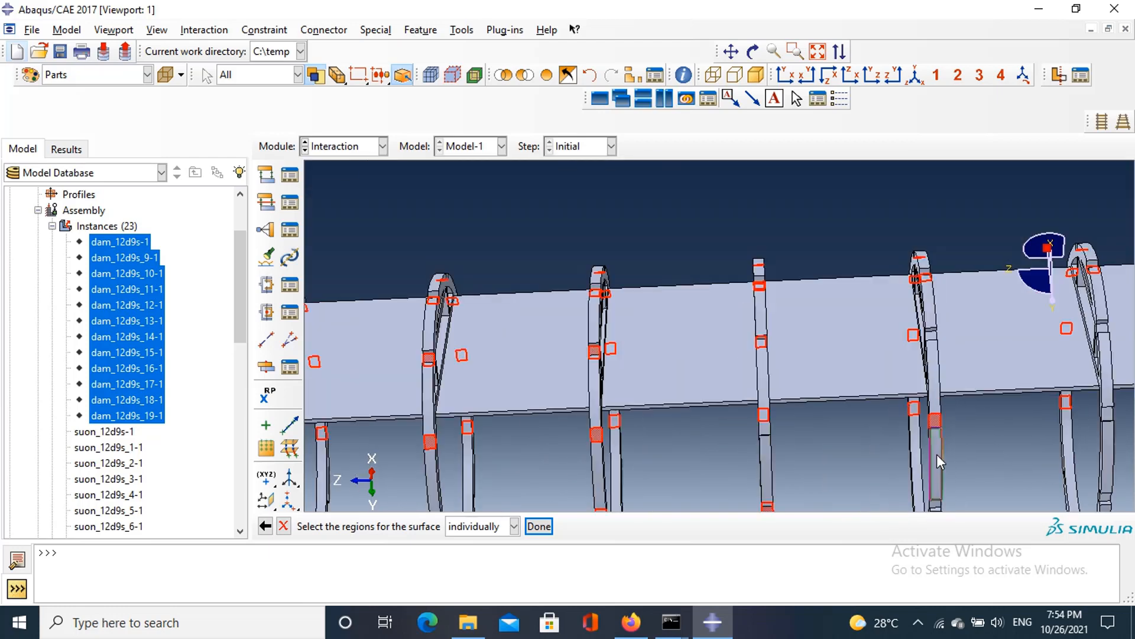
scroll(937, 397, down, 6)
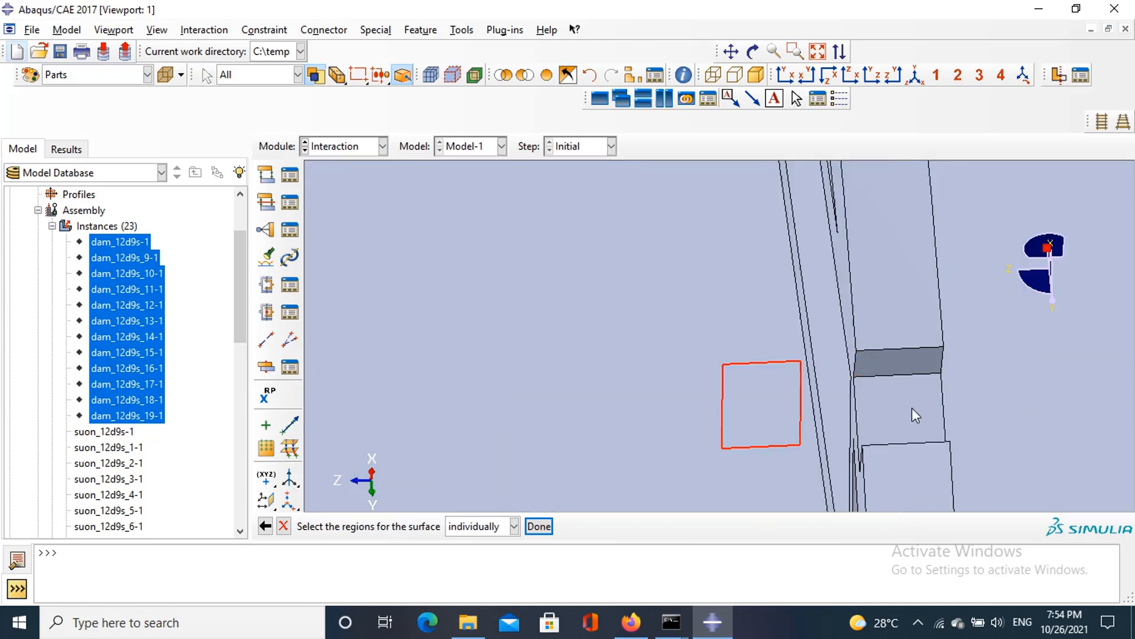
scroll(913, 408, up, 5)
scroll(914, 408, up, 2)
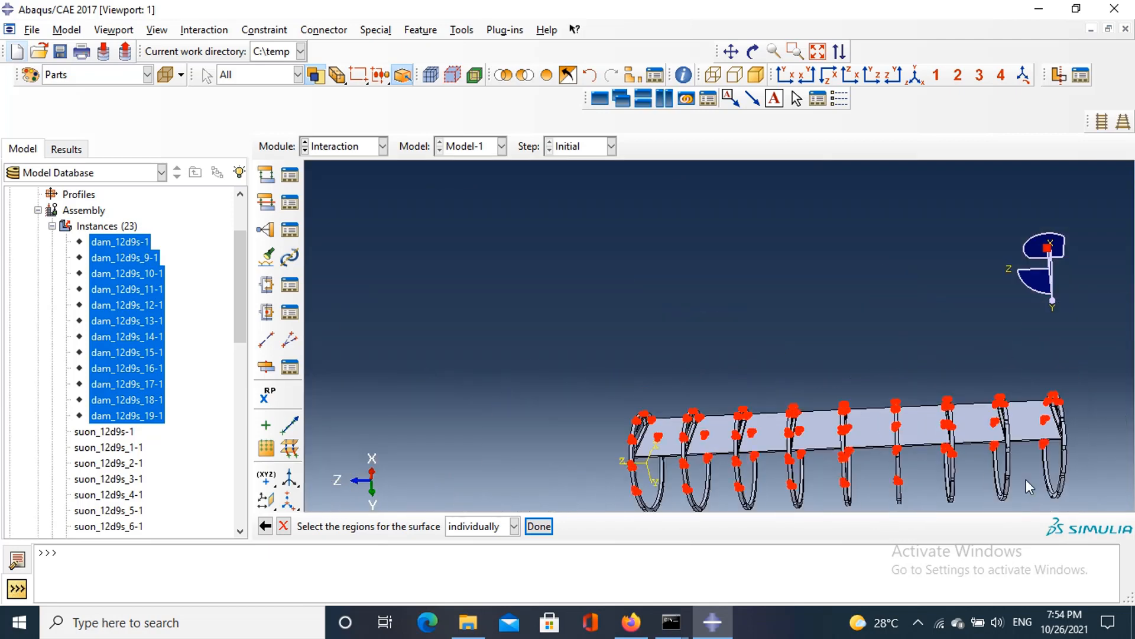
scroll(897, 473, down, 7)
scroll(887, 460, up, 4)
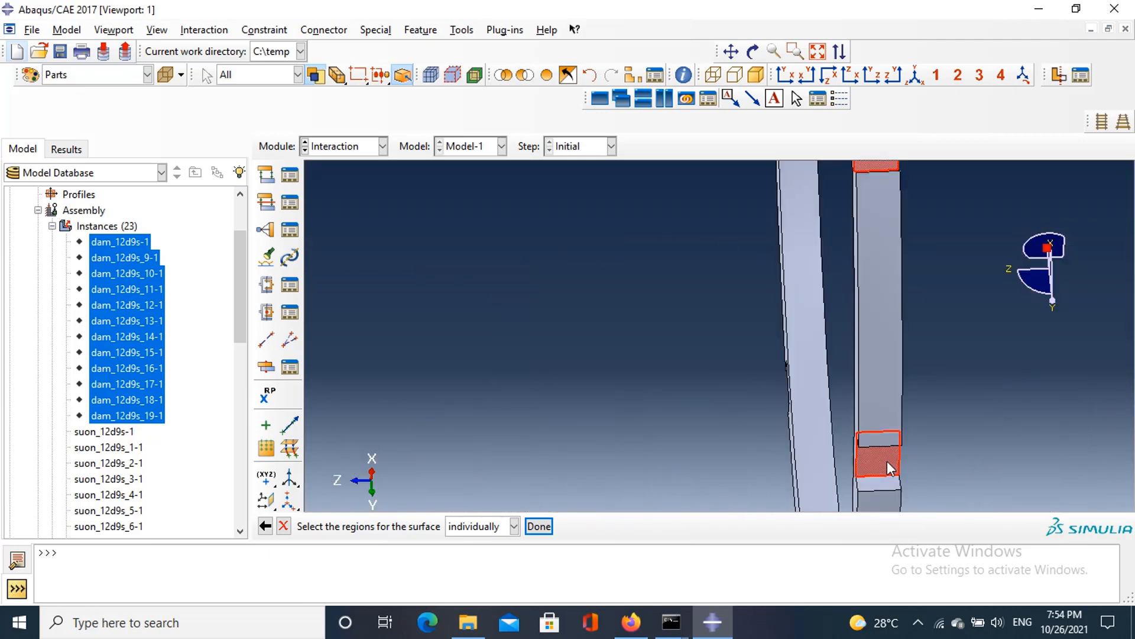
Step: Add the eighth rib's three opposite-side notch faces, two below the plate edge and one above it, to the surface selection
scroll(1020, 452, down, 3)
scroll(1020, 452, down, 3)
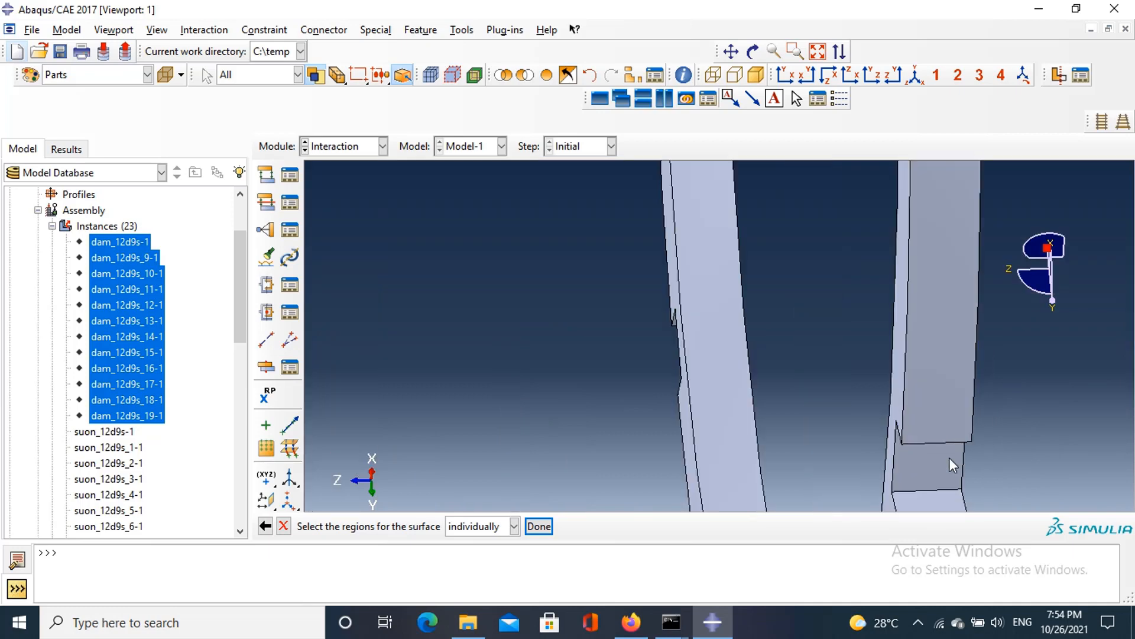
click(949, 459)
scroll(948, 461, up, 3)
scroll(927, 307, down, 2)
scroll(927, 308, down, 3)
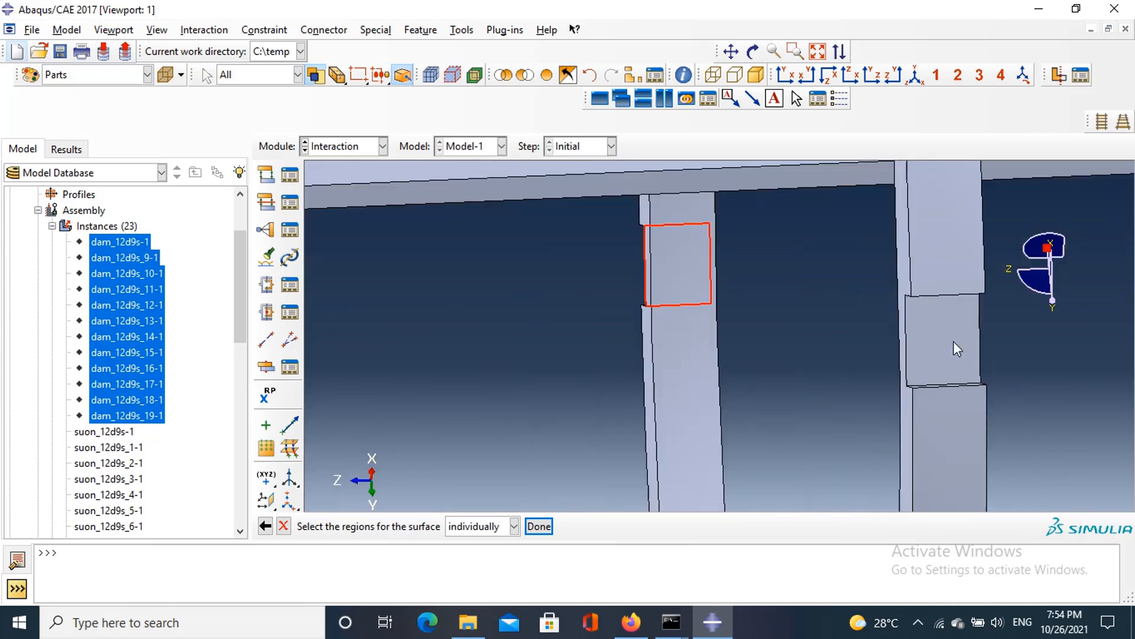
click(952, 342)
scroll(952, 343, up, 3)
scroll(952, 343, down, 2)
scroll(946, 236, down, 3)
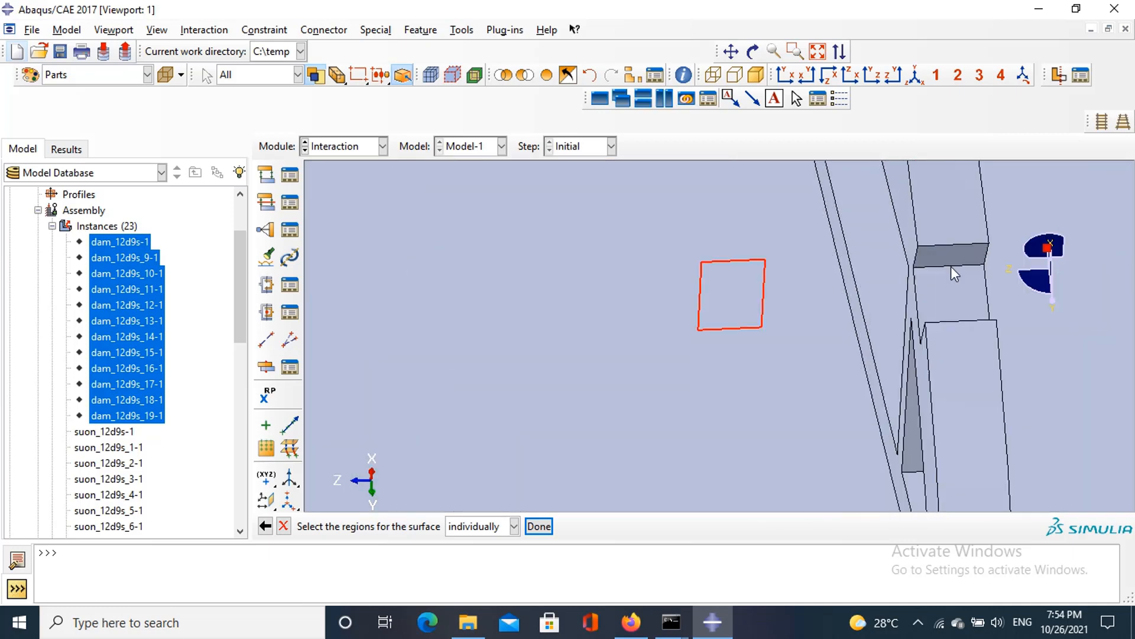
click(956, 292)
scroll(956, 292, up, 4)
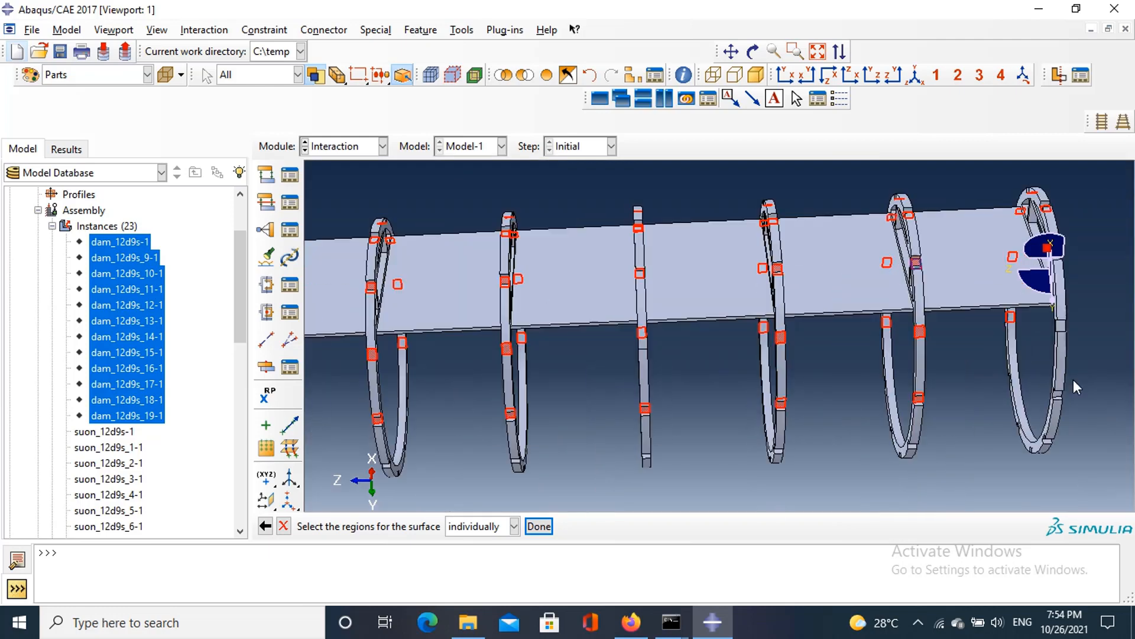
Step: Add the ninth rib's three opposite-side notch faces, two below the plate edge and one above it, to the surface selection
scroll(1073, 378, down, 5)
click(1038, 392)
scroll(1037, 391, up, 5)
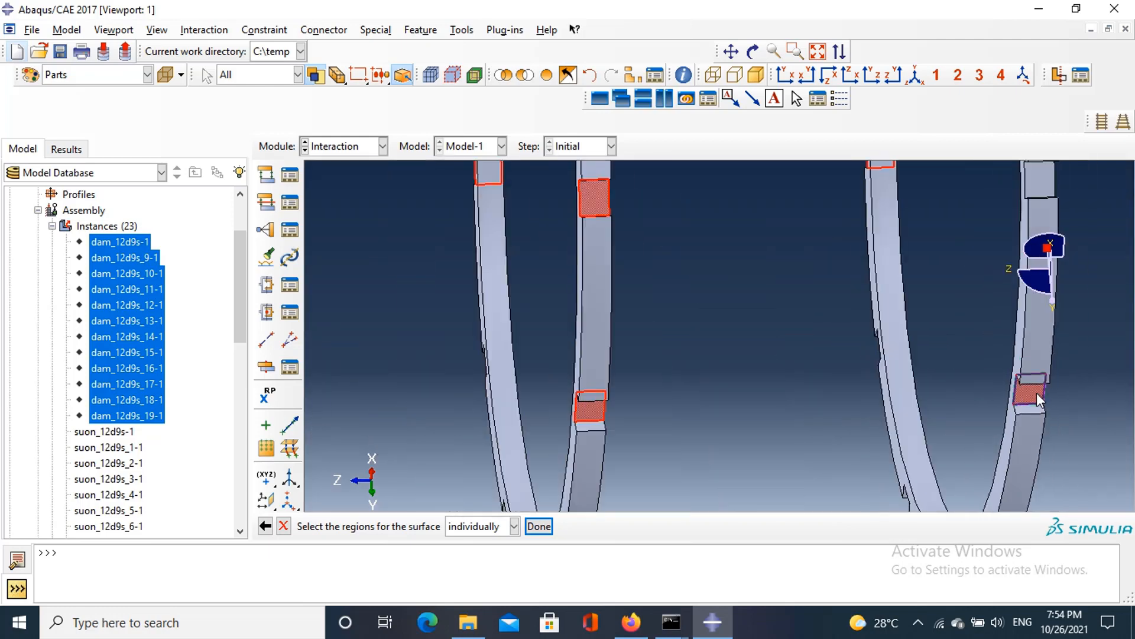
scroll(968, 413, down, 5)
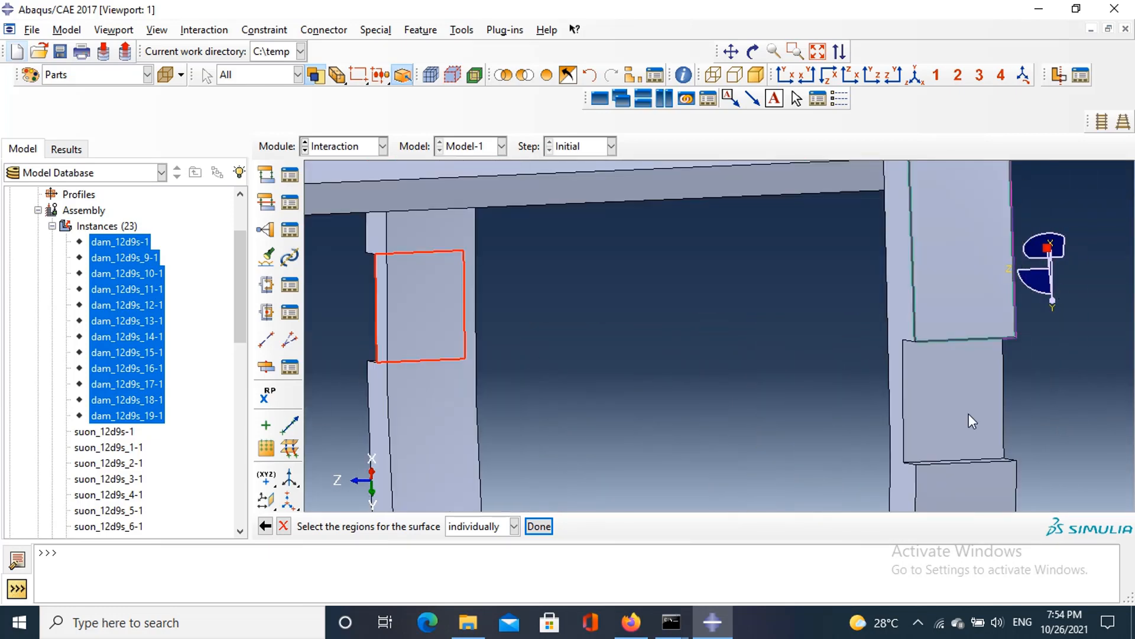
click(968, 413)
scroll(969, 414, up, 5)
scroll(945, 296, down, 5)
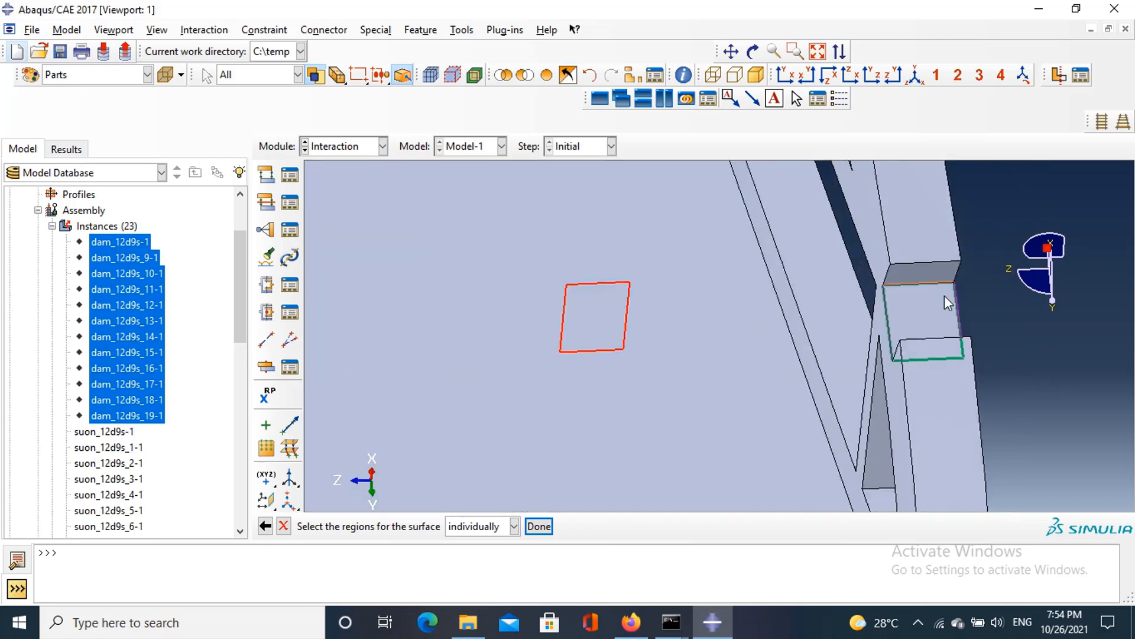
click(942, 325)
scroll(942, 324, up, 5)
scroll(942, 335, up, 5)
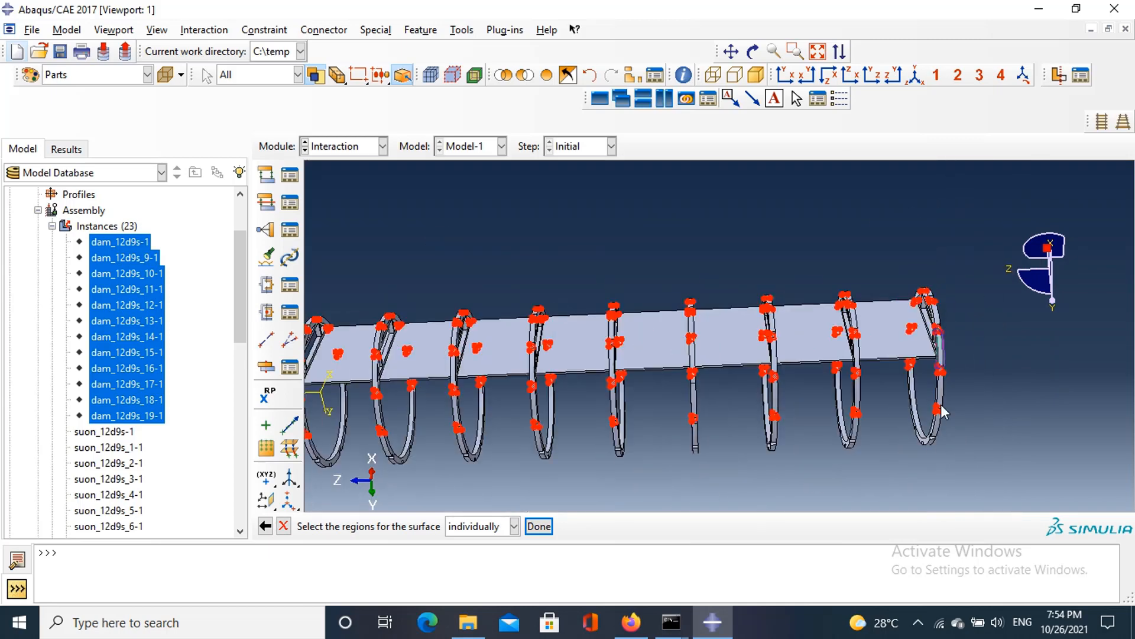
Step: Rotate the model to expose the ribs' other lower side and add the ninth rib's two unselected lower notch faces to the surface selection
click(755, 53)
drag(716, 272, 683, 234)
scroll(886, 189, down, 6)
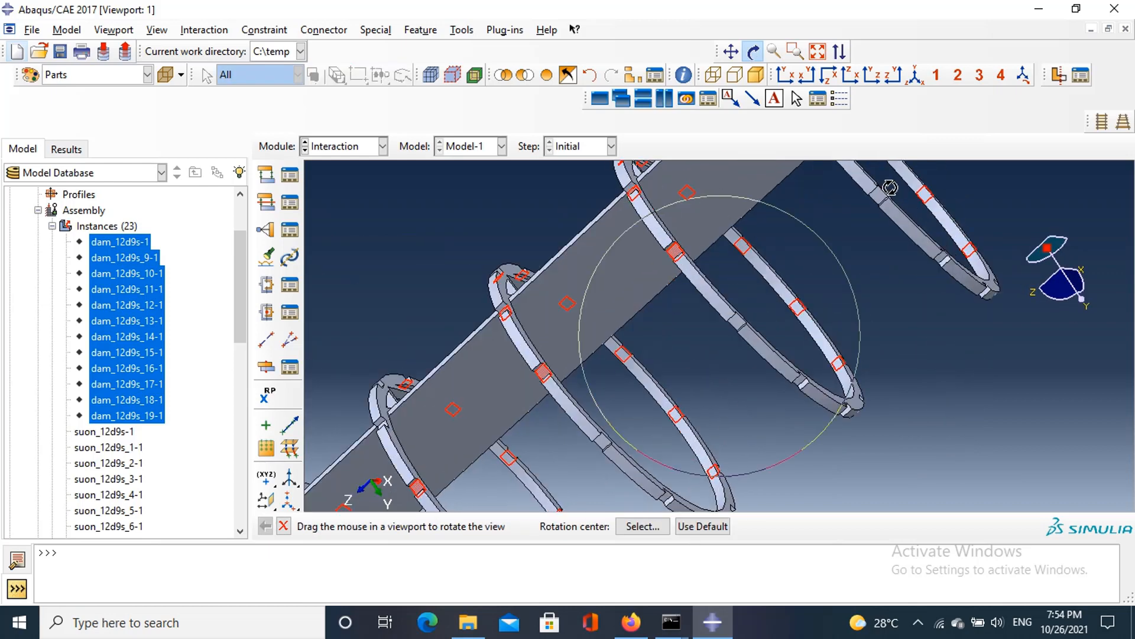
middle_click(882, 203)
scroll(879, 286, up, 5)
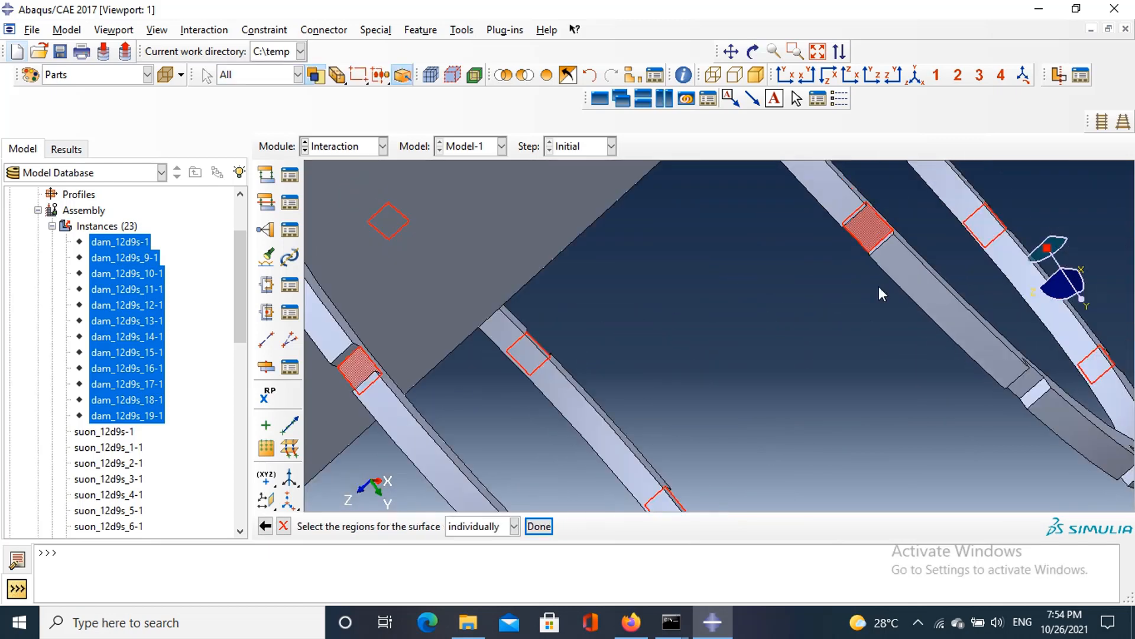
scroll(999, 367, down, 5)
click(1000, 369)
scroll(999, 369, up, 4)
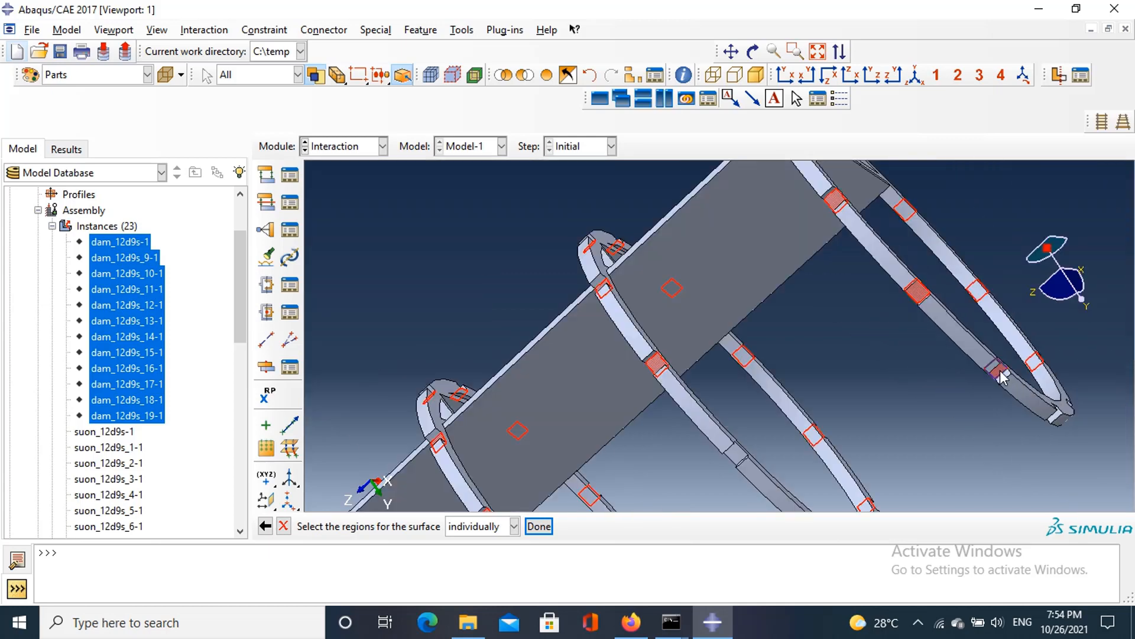
Step: Add the two unselected lower notch faces of the eighth rib on this side to the surface selection
scroll(794, 465, down, 5)
scroll(801, 436, up, 4)
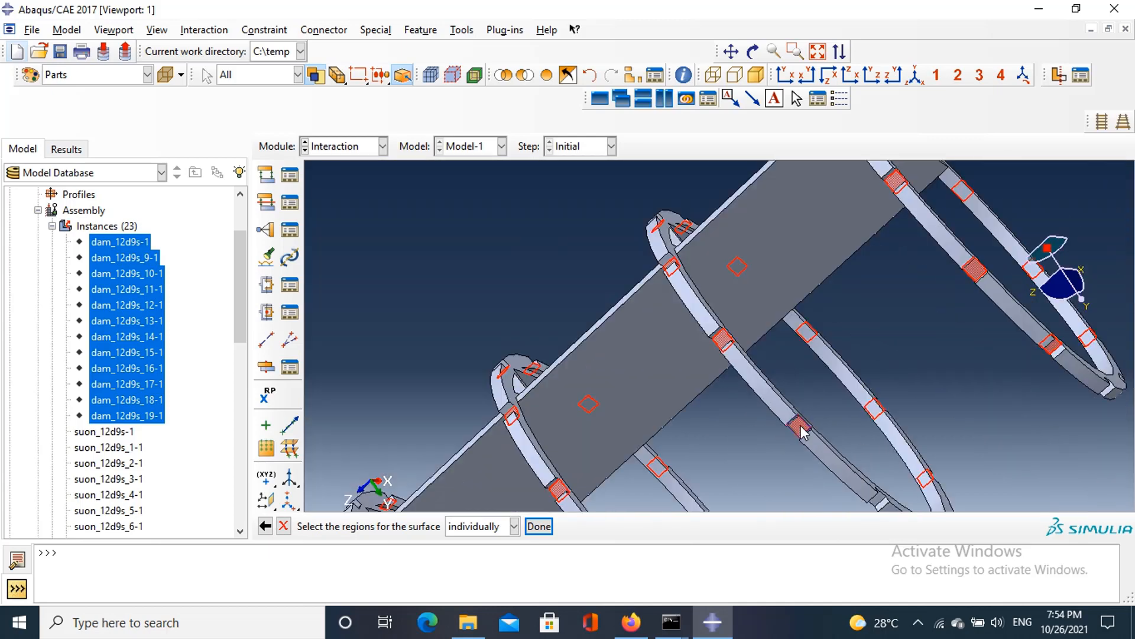
scroll(817, 450, down, 5)
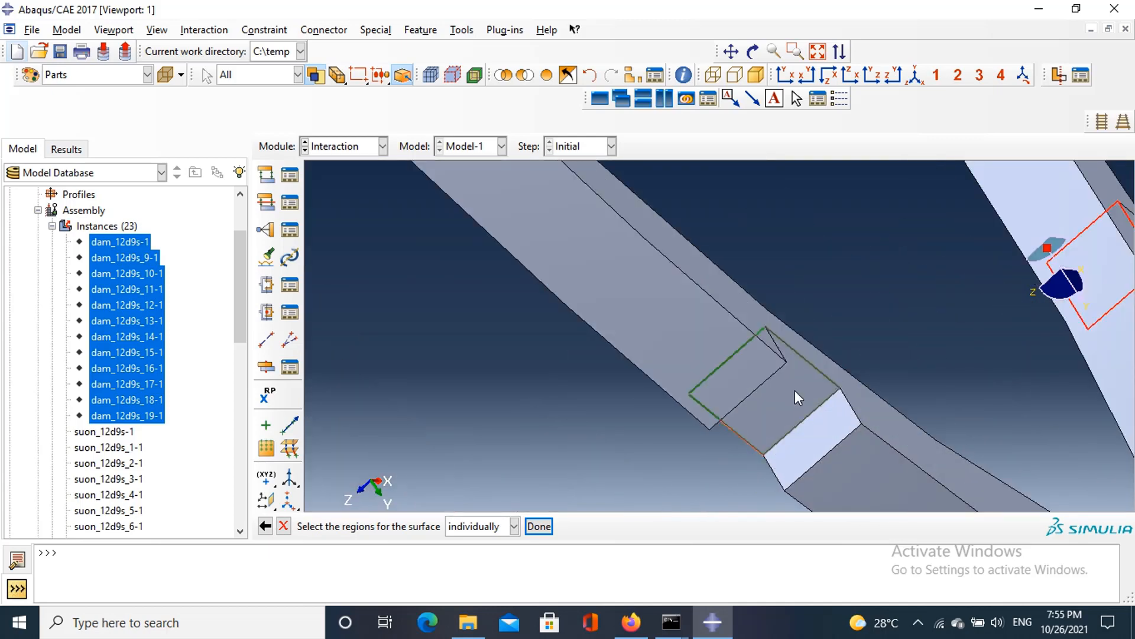
click(795, 389)
scroll(795, 389, up, 4)
Step: Add the two unselected lower notch faces of the seventh rib on this side to the surface selection
scroll(787, 395, down, 5)
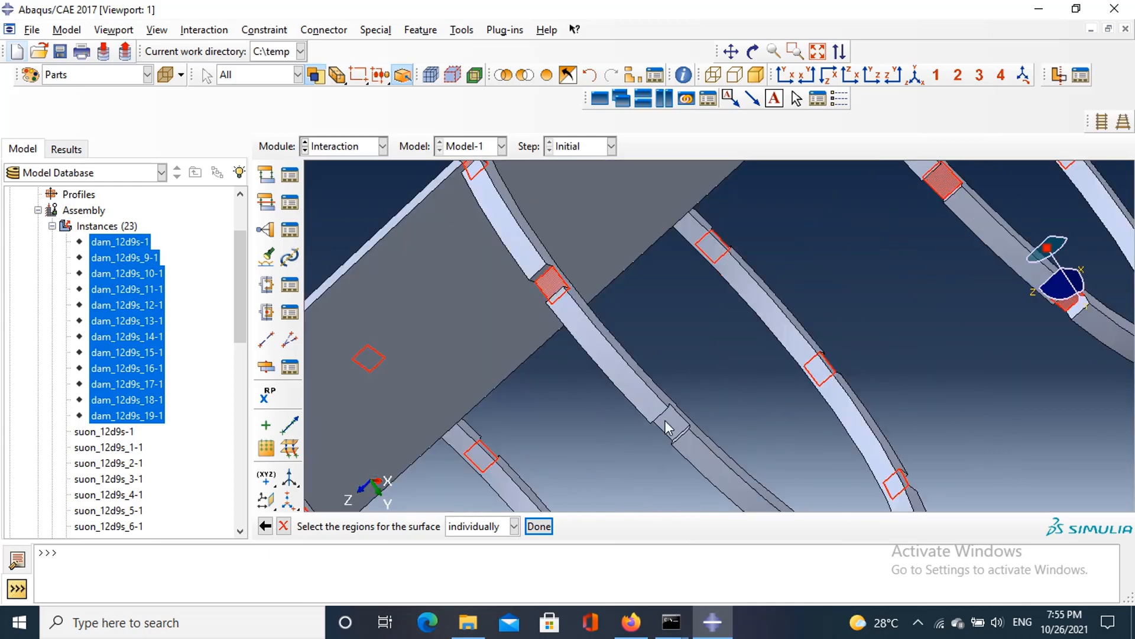
click(669, 419)
scroll(671, 420, up, 4)
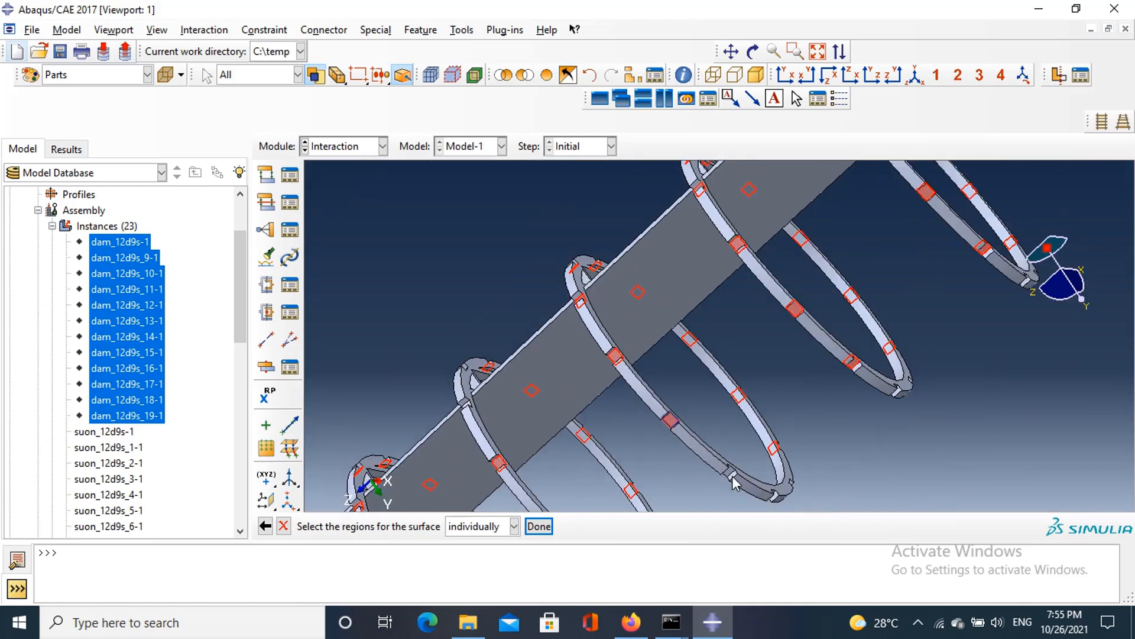
scroll(729, 446, down, 6)
scroll(729, 446, up, 6)
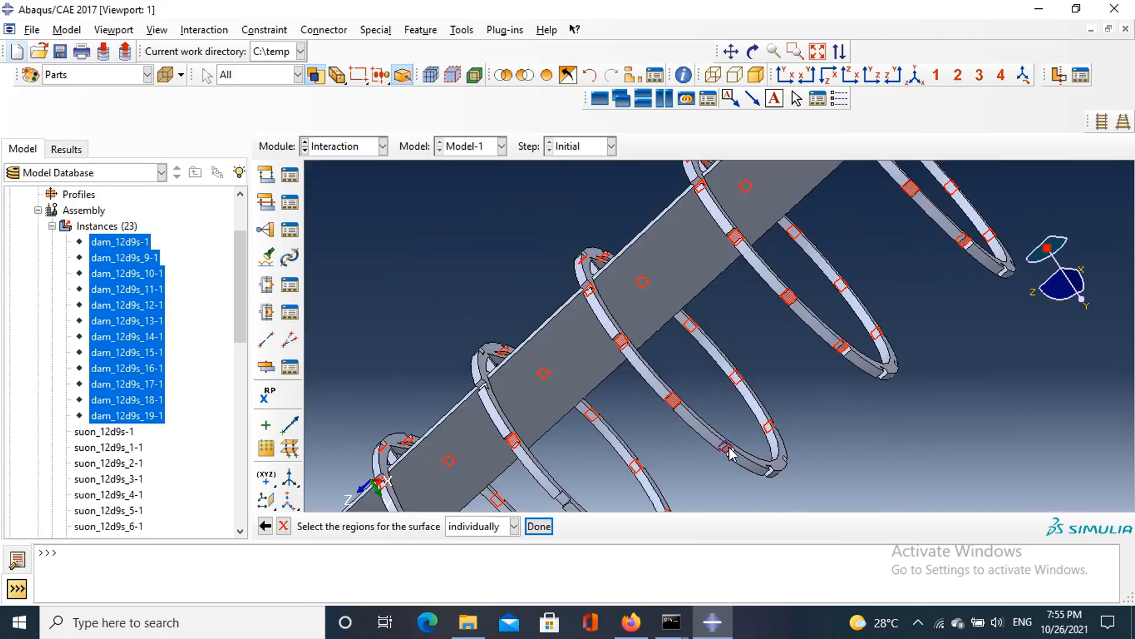
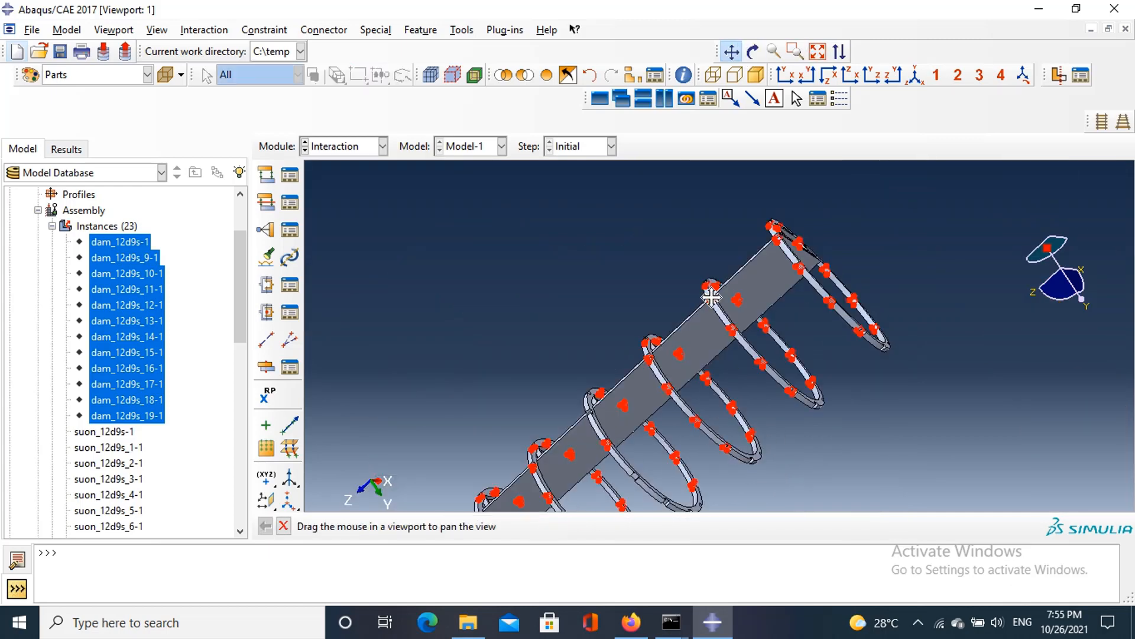
Step: Add the two unselected lower notch faces of the sixth rib on this side to the surface selection
ctrl+alt+middle_drag(680, 297, 738, 175)
scroll(731, 314, down, 5)
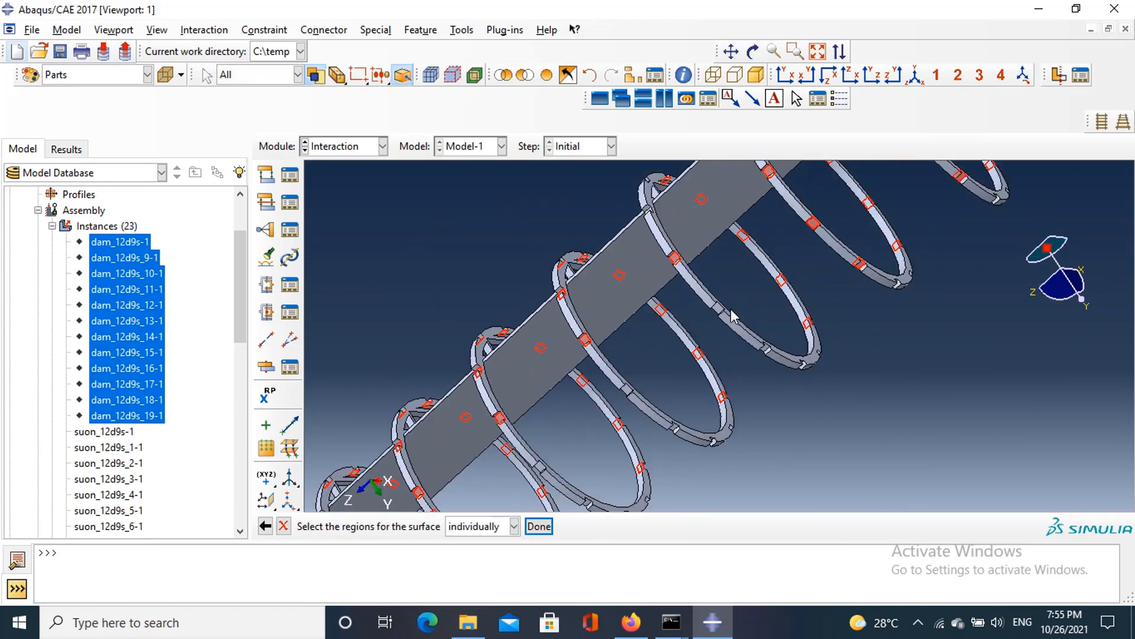
scroll(719, 310, down, 4)
click(714, 308)
scroll(769, 337, up, 1)
scroll(881, 444, down, 4)
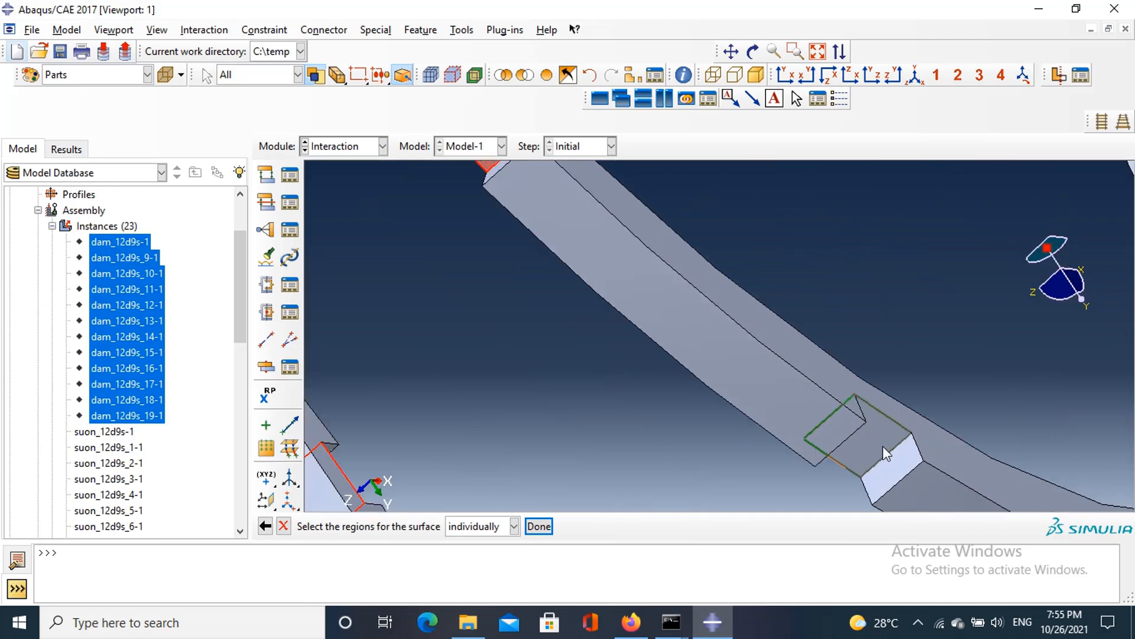
click(875, 443)
scroll(875, 450, up, 4)
Step: Add the two unselected lower notch faces of the fifth rib on this side to the surface selection
scroll(719, 408, down, 6)
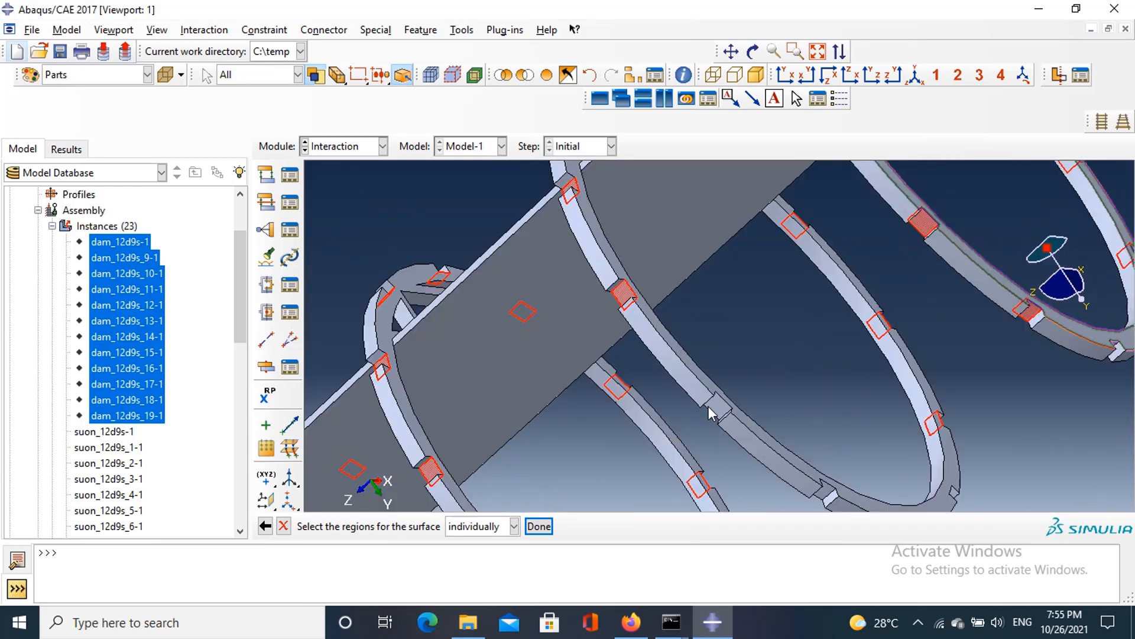
click(719, 405)
scroll(720, 409, up, 4)
scroll(748, 446, down, 6)
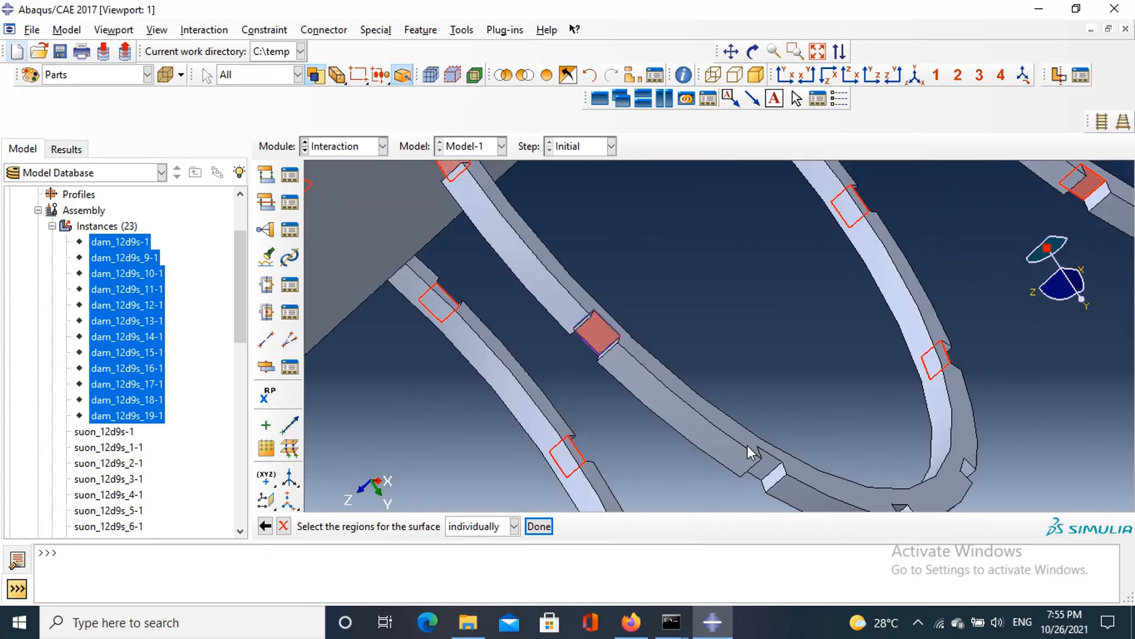
click(776, 489)
scroll(776, 473, up, 5)
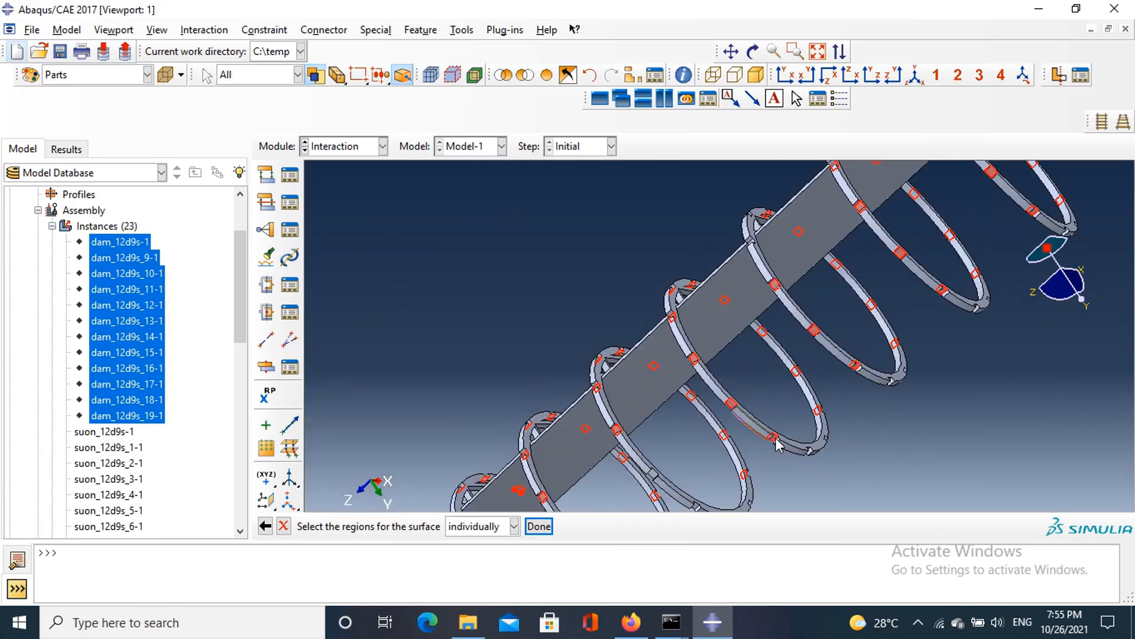
Step: Rotate the model to a side view and add the fourth and third ribs' notch faces above the plate edge to the surface selection
drag(691, 387, 756, 204)
scroll(771, 355, down, 5)
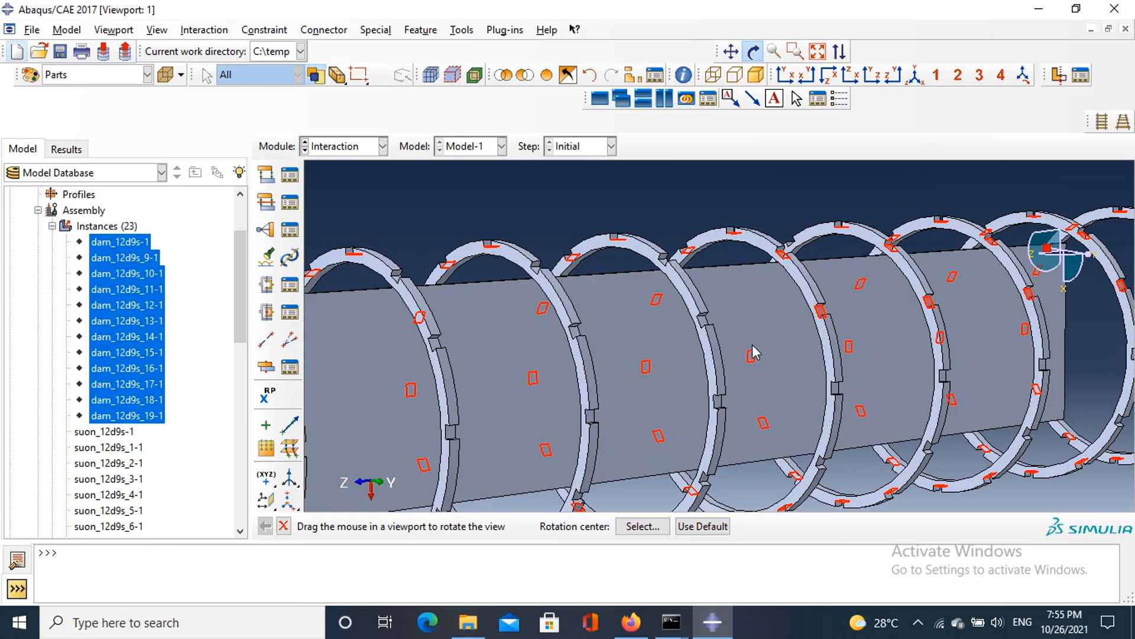
key(Escape)
scroll(655, 249, down, 5)
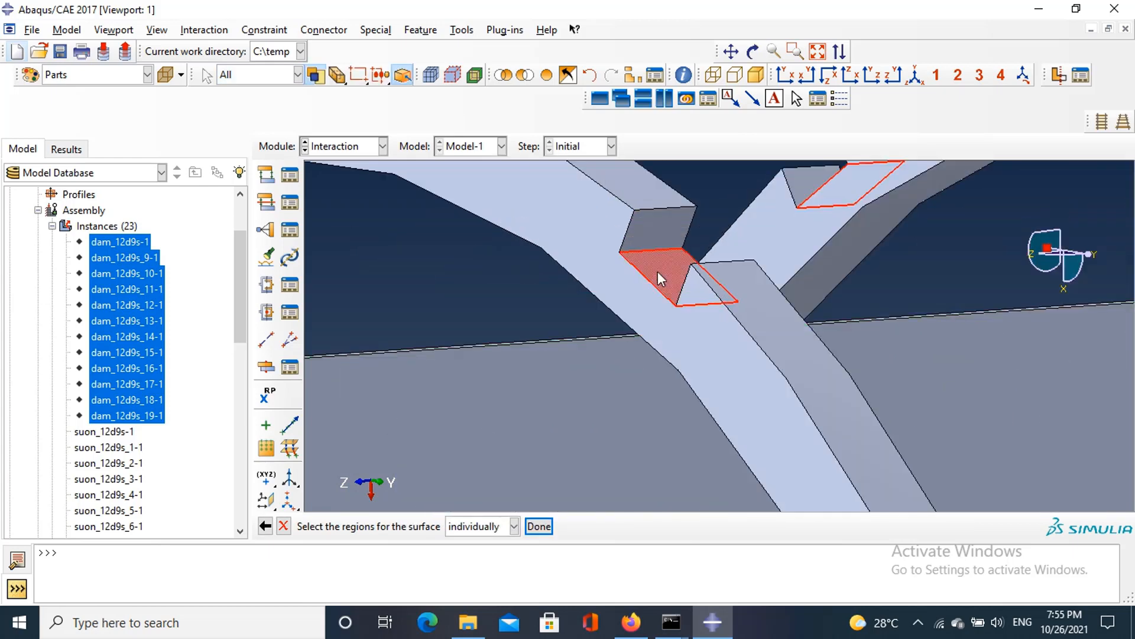
scroll(661, 278, up, 5)
scroll(484, 283, down, 5)
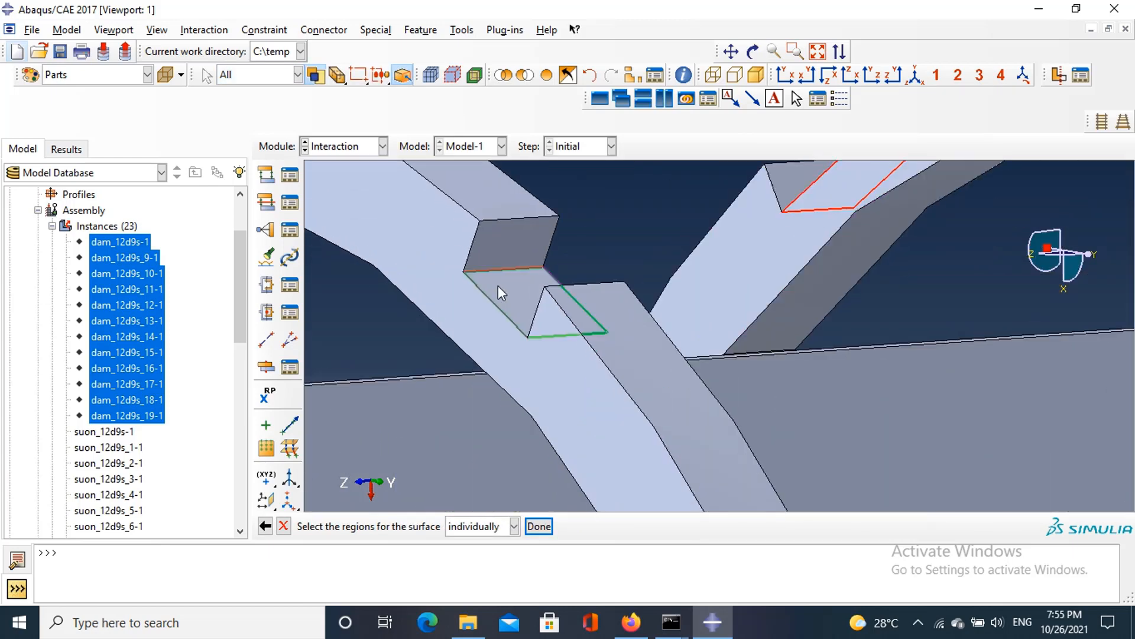
scroll(501, 289, up, 5)
Step: Add the fourth and third ribs' first notch faces below the plate edge to the surface selection
scroll(753, 341, down, 5)
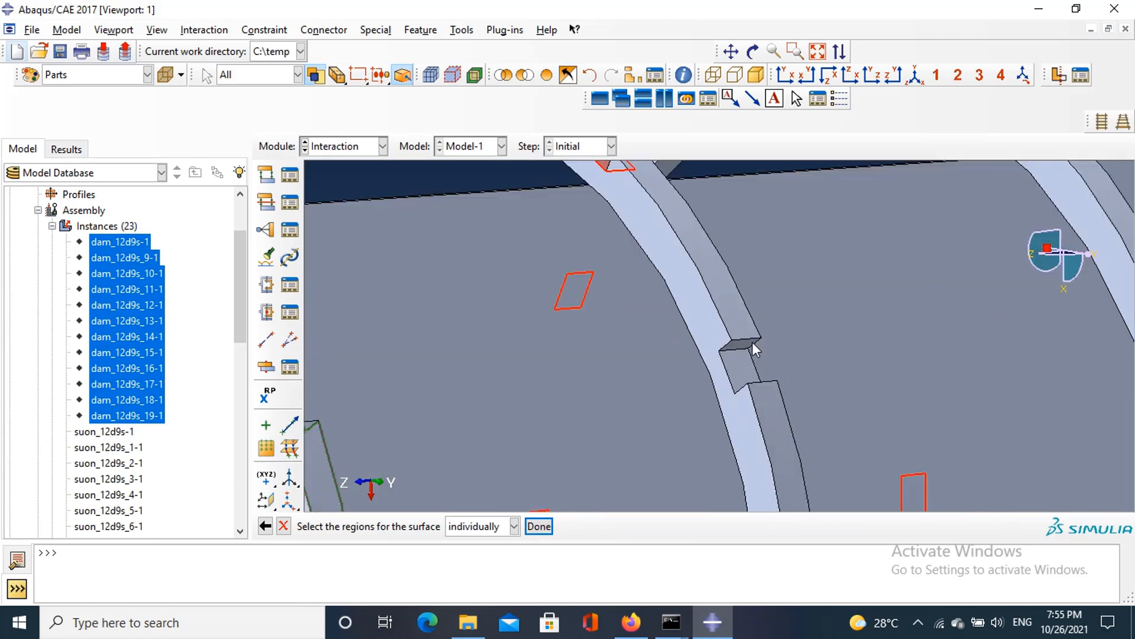
scroll(753, 341, down, 5)
click(727, 372)
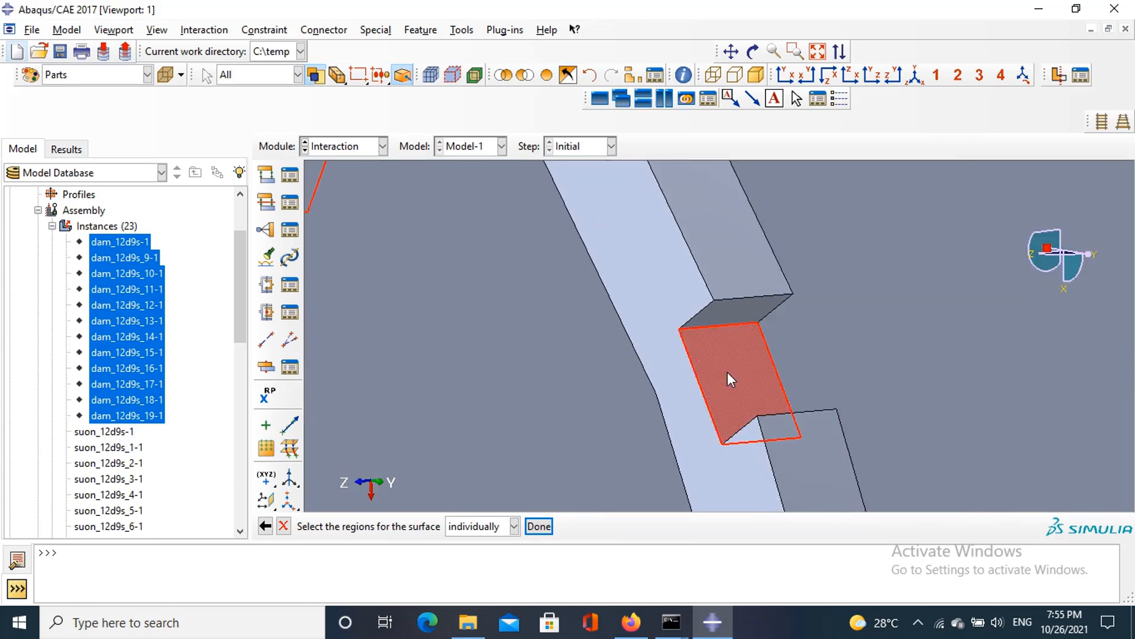
scroll(728, 370, up, 5)
scroll(548, 394, down, 5)
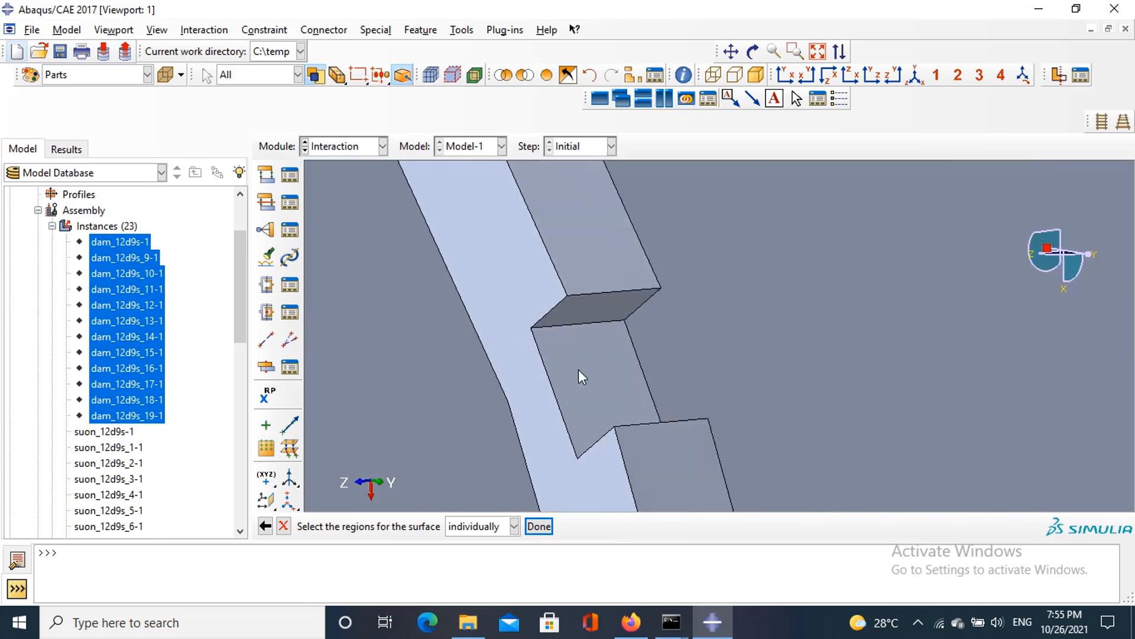
click(579, 369)
scroll(583, 370, up, 5)
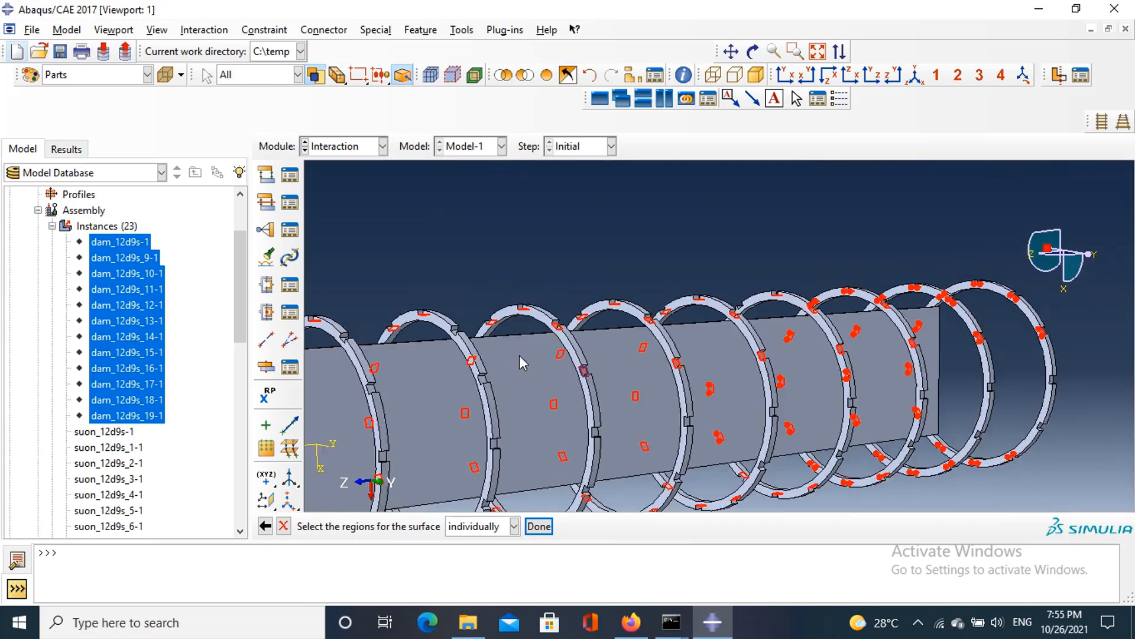
Step: Add the second and first ribs' first notch faces below the plate edge to the surface selection
scroll(459, 370, down, 6)
scroll(465, 384, up, 2)
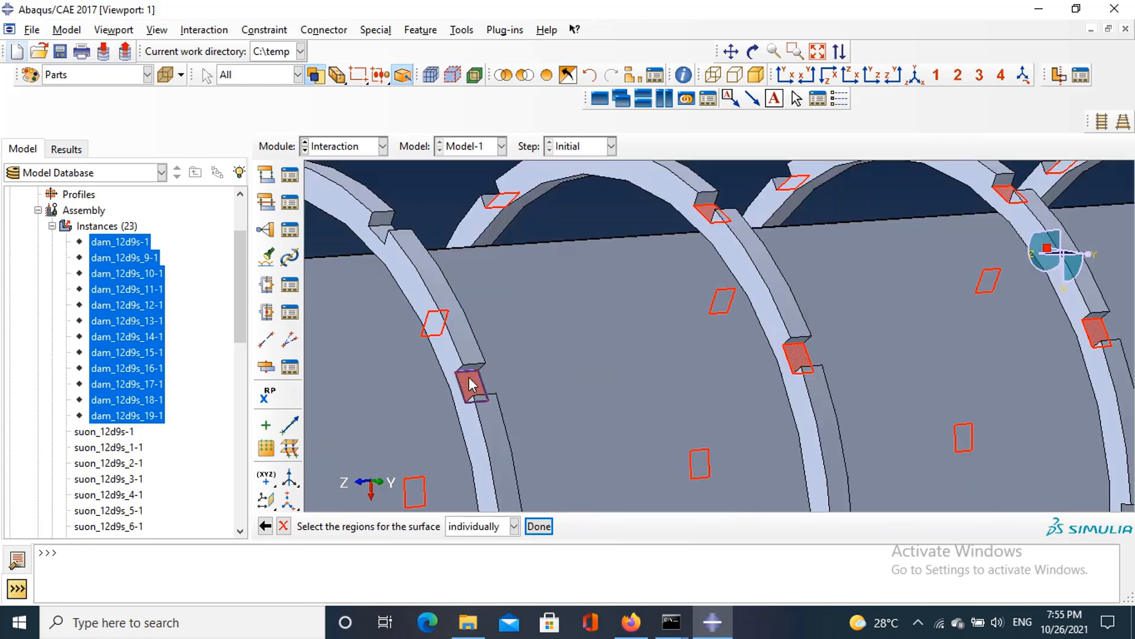
scroll(471, 384, up, 5)
scroll(379, 377, down, 7)
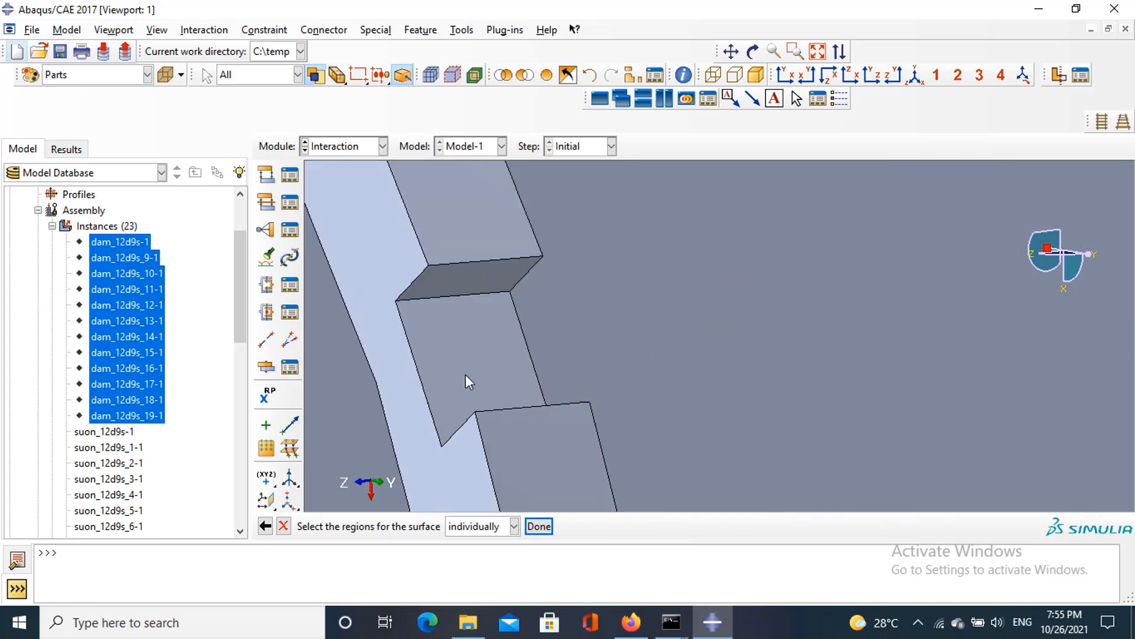
click(466, 374)
scroll(467, 372, up, 5)
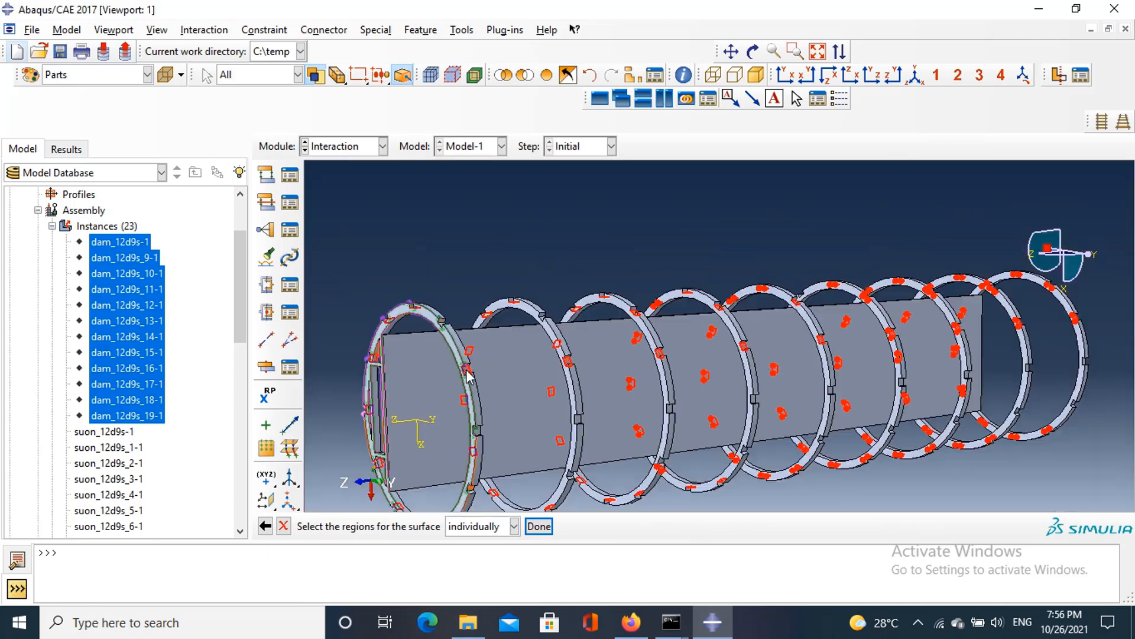
Step: Add the mid-height notch faces of the first, second and third ribs on this side to the surface selection
scroll(420, 393, down, 7)
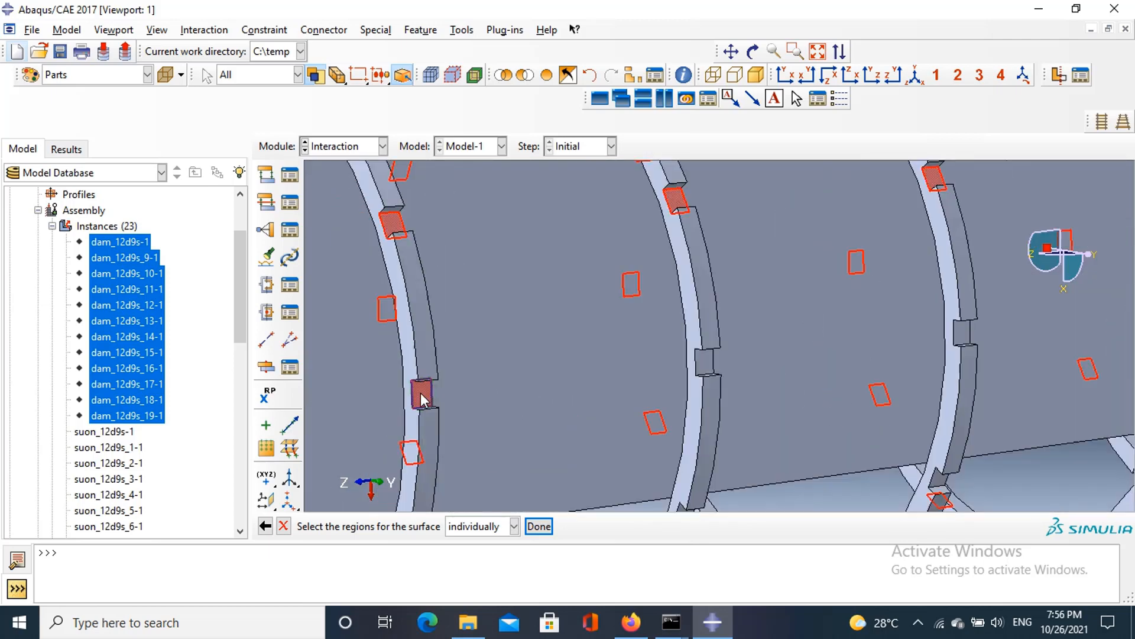
scroll(789, 325, down, 6)
click(667, 357)
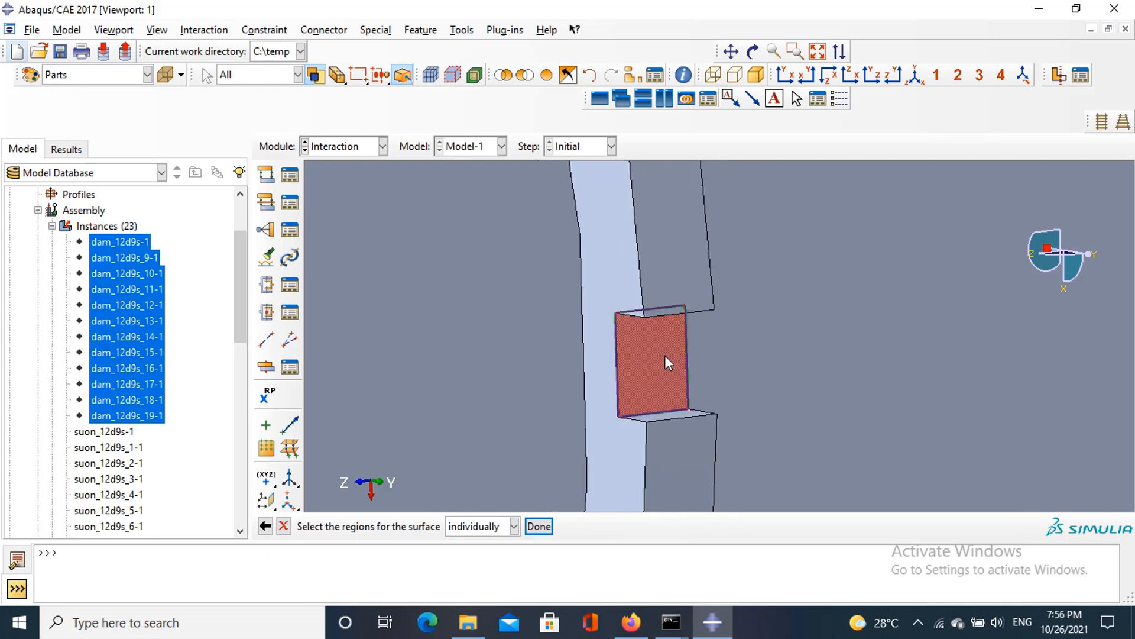
scroll(665, 355, up, 5)
scroll(812, 364, down, 6)
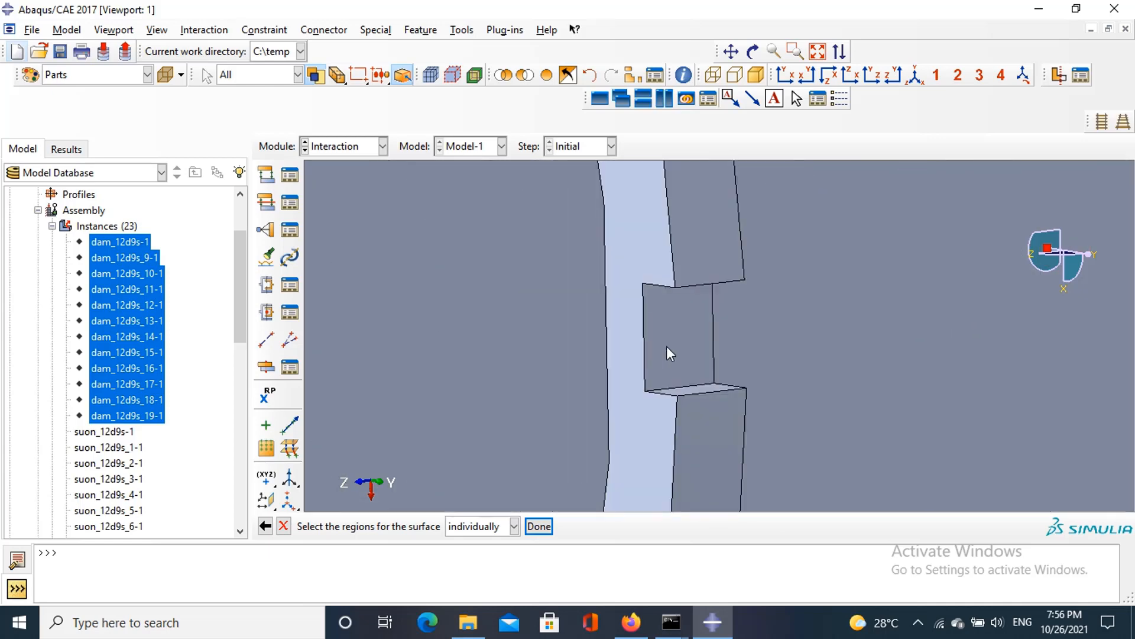
click(667, 351)
scroll(668, 350, up, 5)
Step: Add the mid-height notch faces of the fourth, fifth and sixth ribs on this side to the surface selection
scroll(815, 304, down, 4)
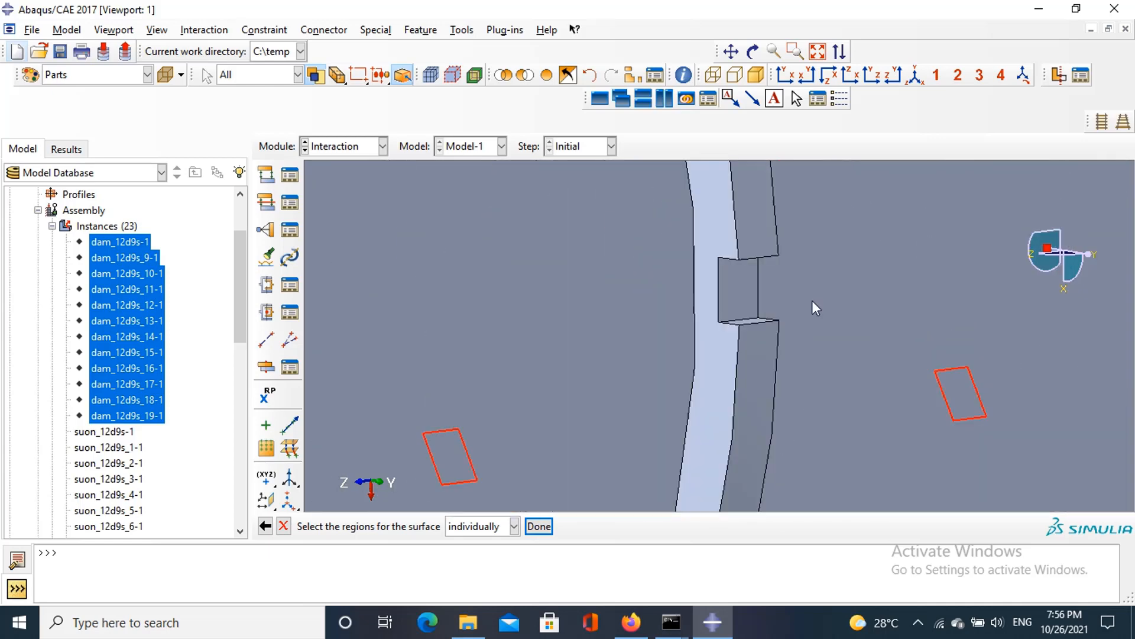
scroll(816, 306, down, 1)
click(686, 286)
scroll(686, 286, up, 5)
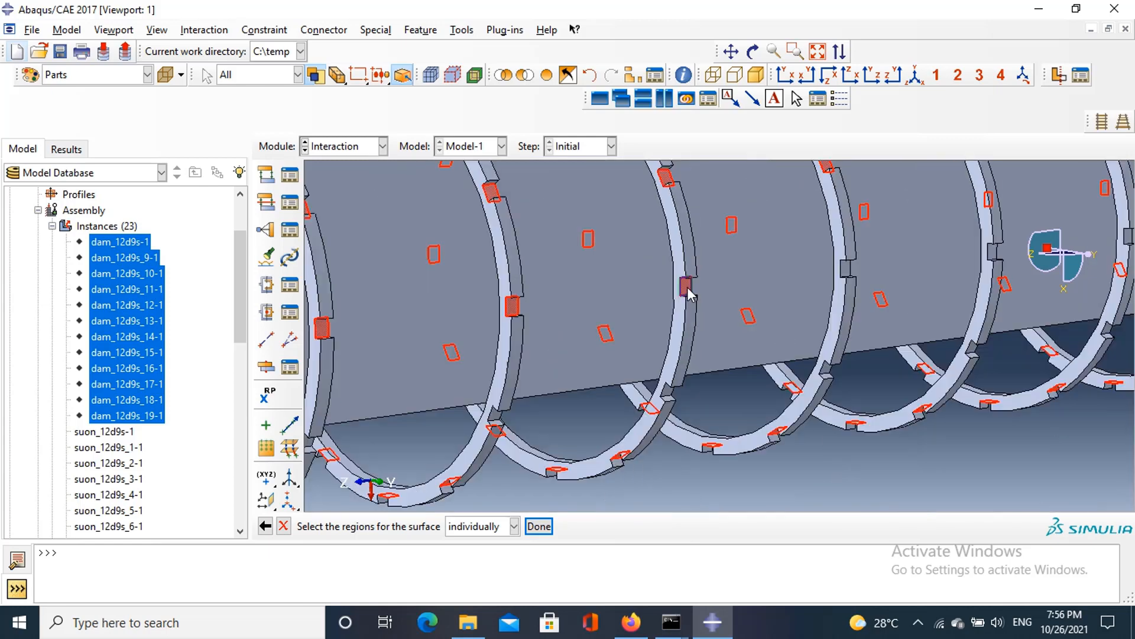
scroll(687, 287, up, 3)
scroll(621, 311, down, 8)
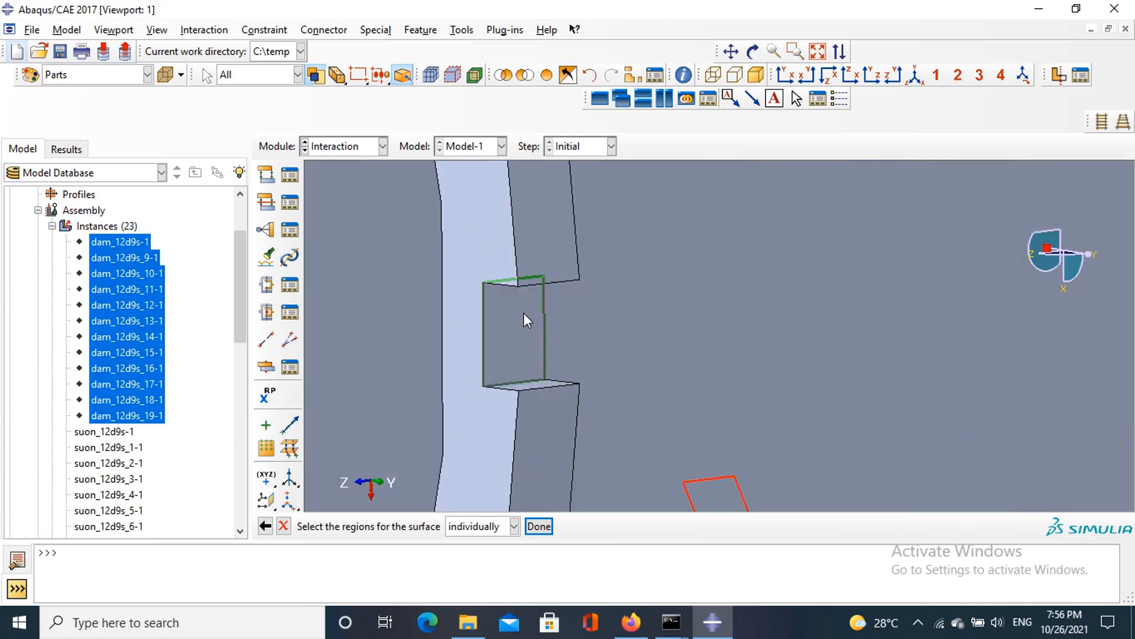
click(523, 313)
scroll(537, 306, up, 5)
scroll(795, 291, down, 6)
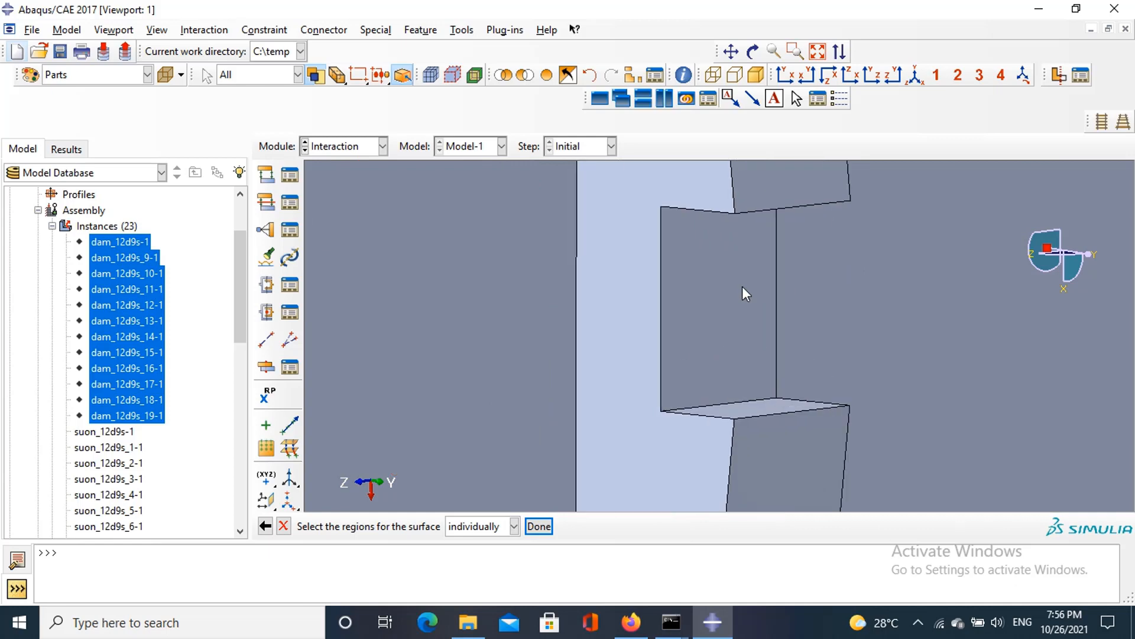
click(743, 287)
scroll(742, 286, up, 5)
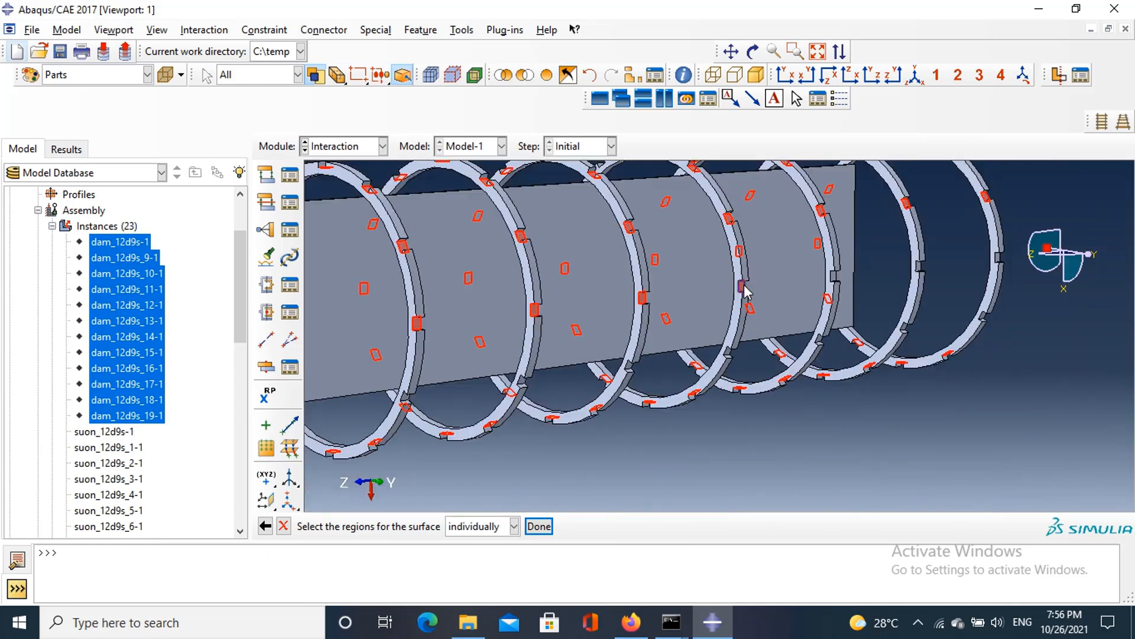
Step: Add the mid-height notch faces of the seventh, eighth and ninth ribs on this side to the surface selection
scroll(637, 297, down, 8)
click(642, 295)
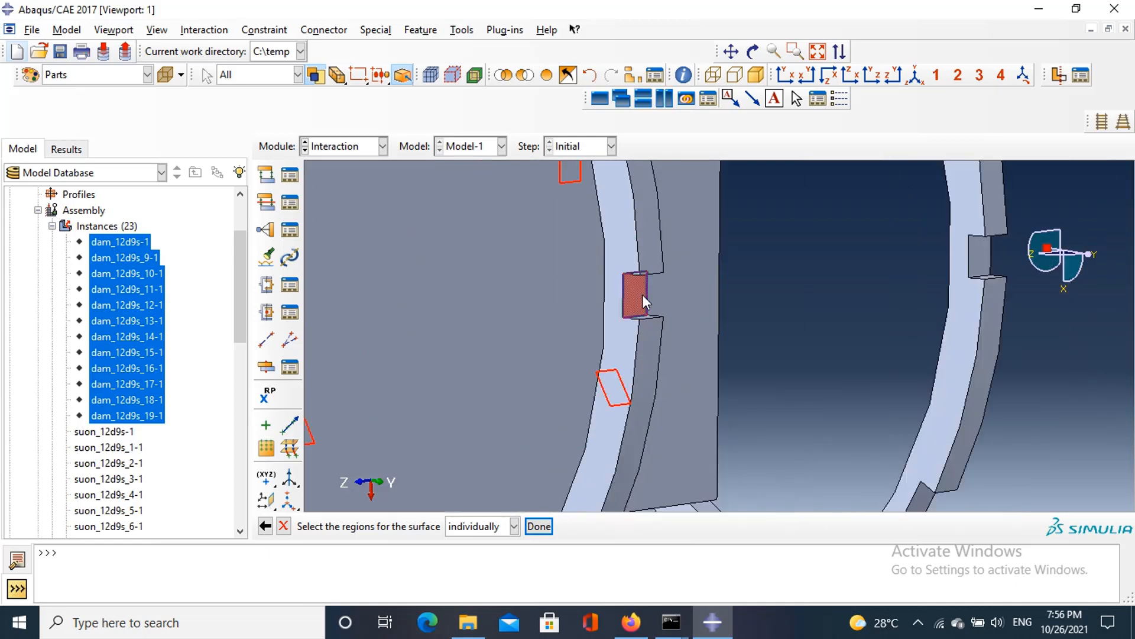
scroll(642, 294, up, 5)
scroll(890, 279, down, 8)
click(808, 311)
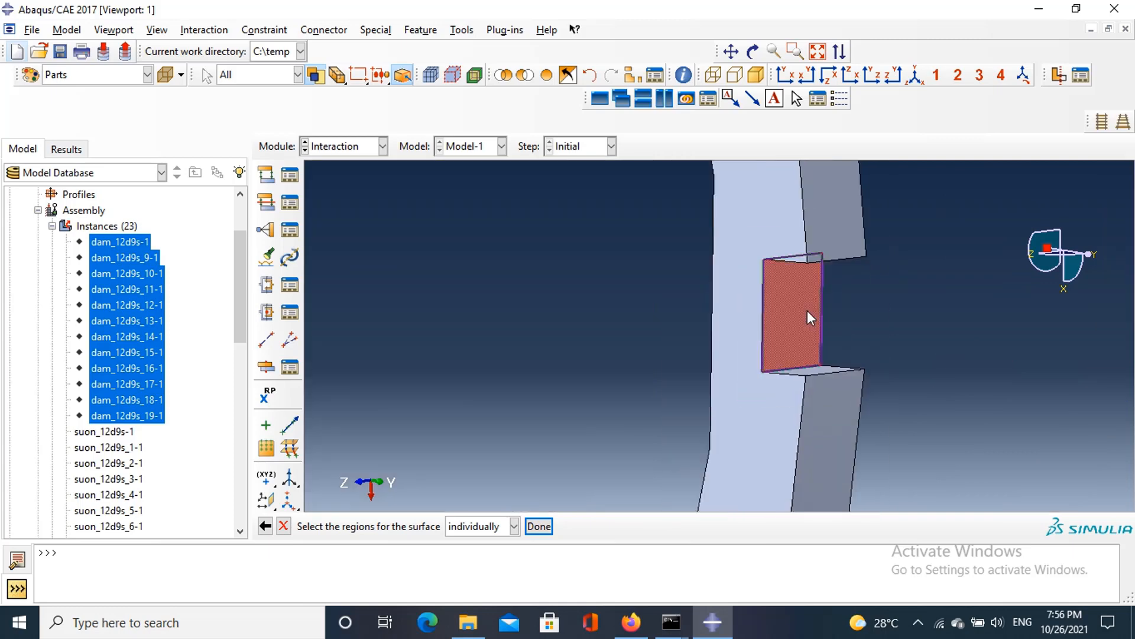
scroll(807, 311, up, 5)
scroll(843, 267, down, 8)
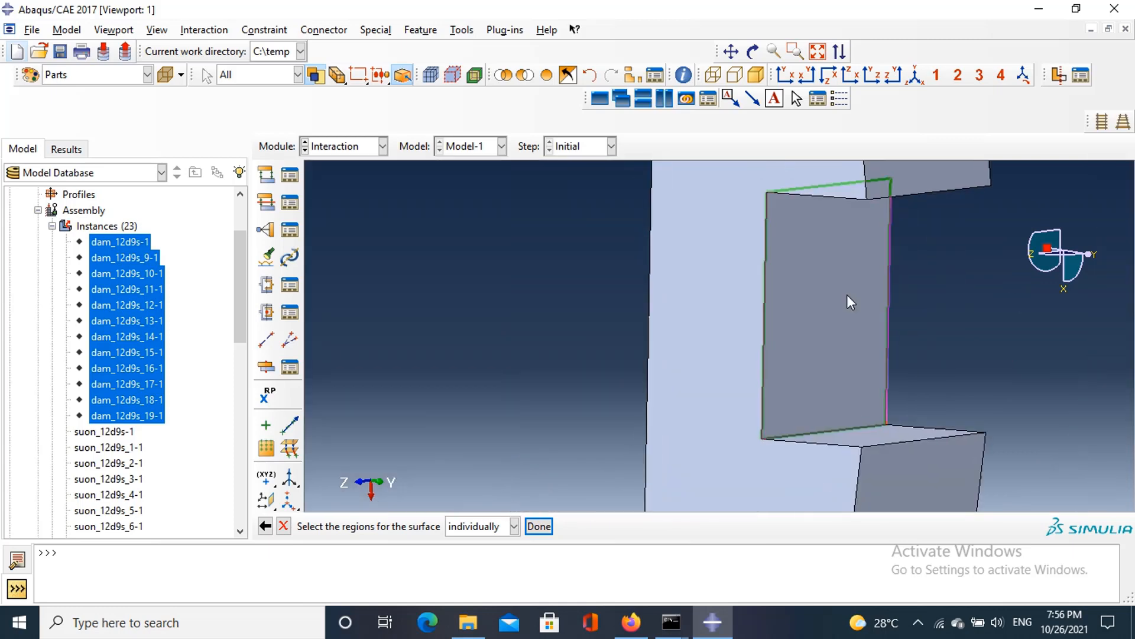
click(847, 295)
scroll(848, 297, up, 5)
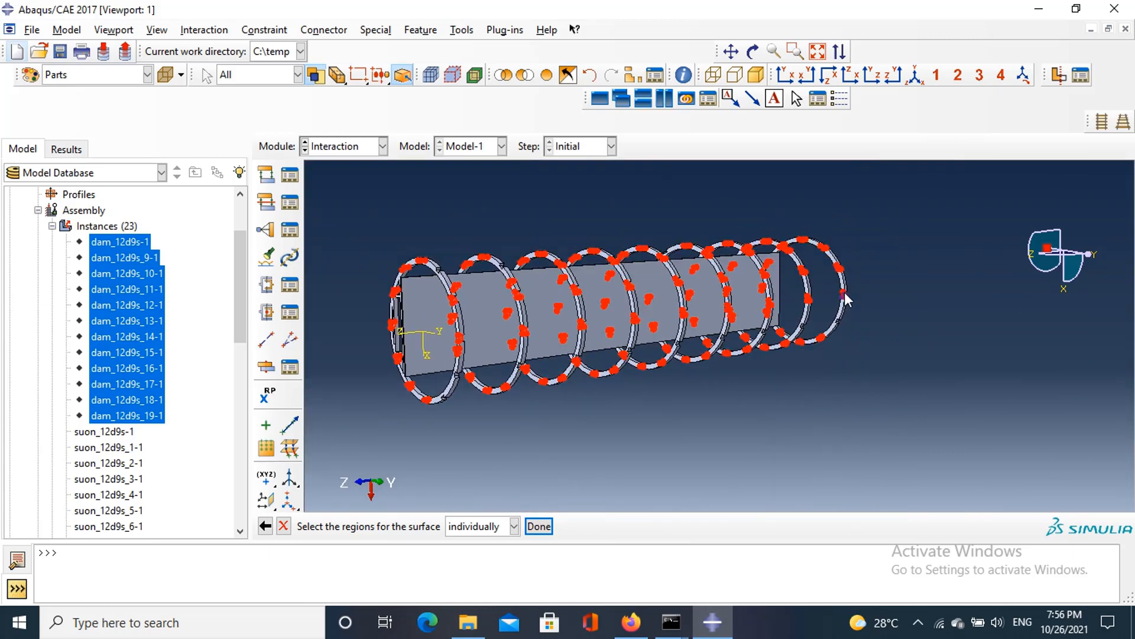
Step: Add the first rib's two unselected notch faces beside the plate on this side to the surface selection
drag(809, 334, 609, 370)
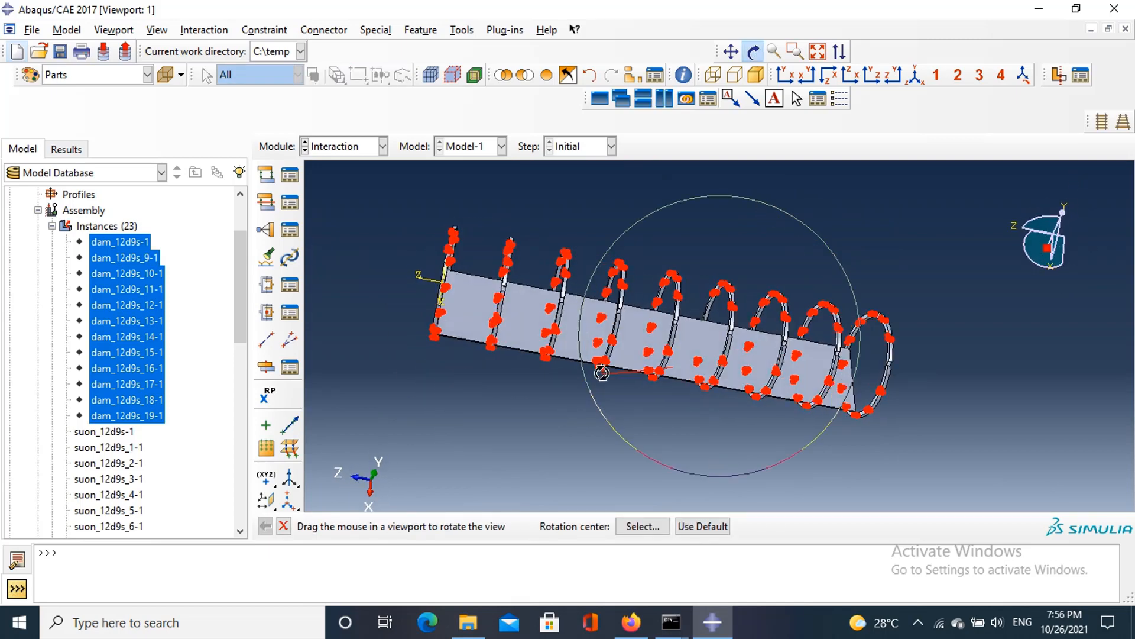
key(Escape)
scroll(454, 255, down, 8)
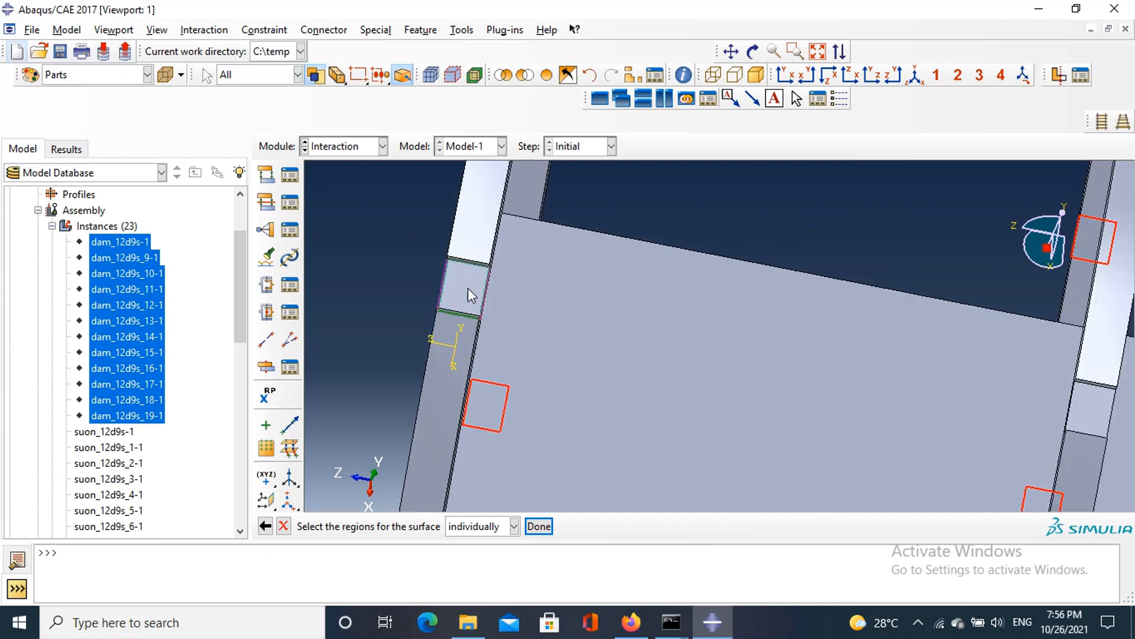
click(463, 284)
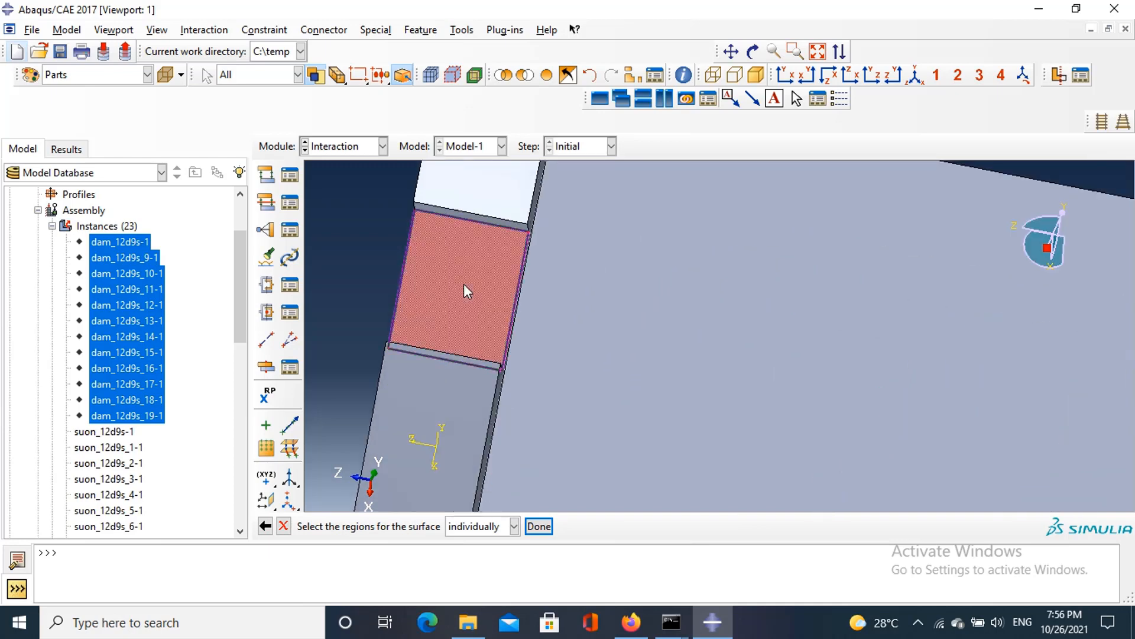
scroll(464, 284, up, 3)
scroll(429, 475, down, 3)
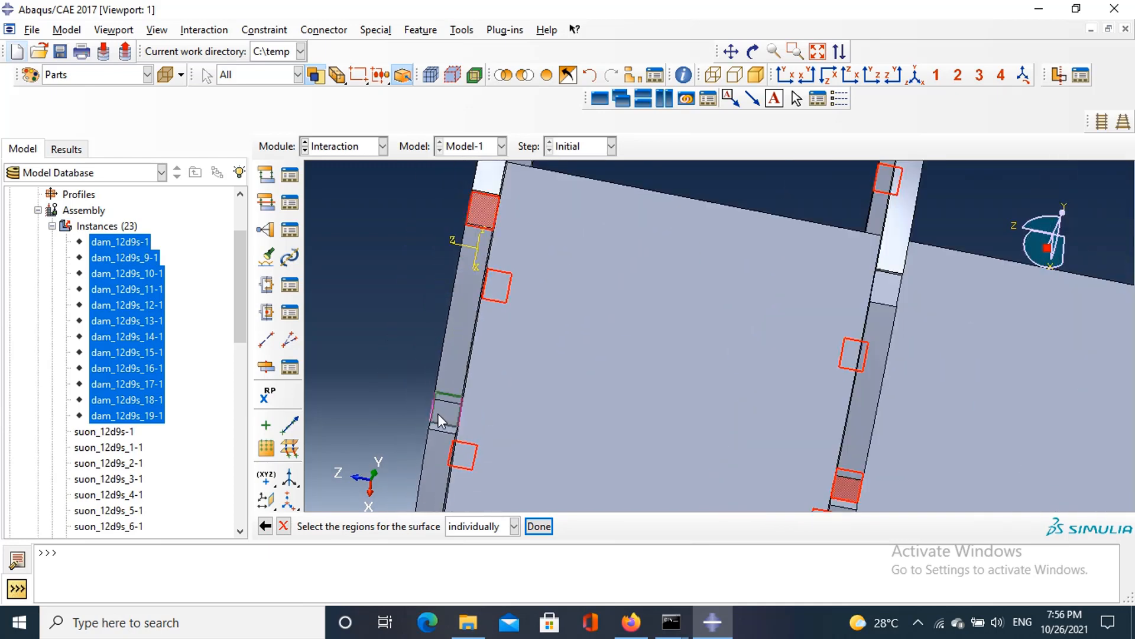
scroll(443, 411, down, 3)
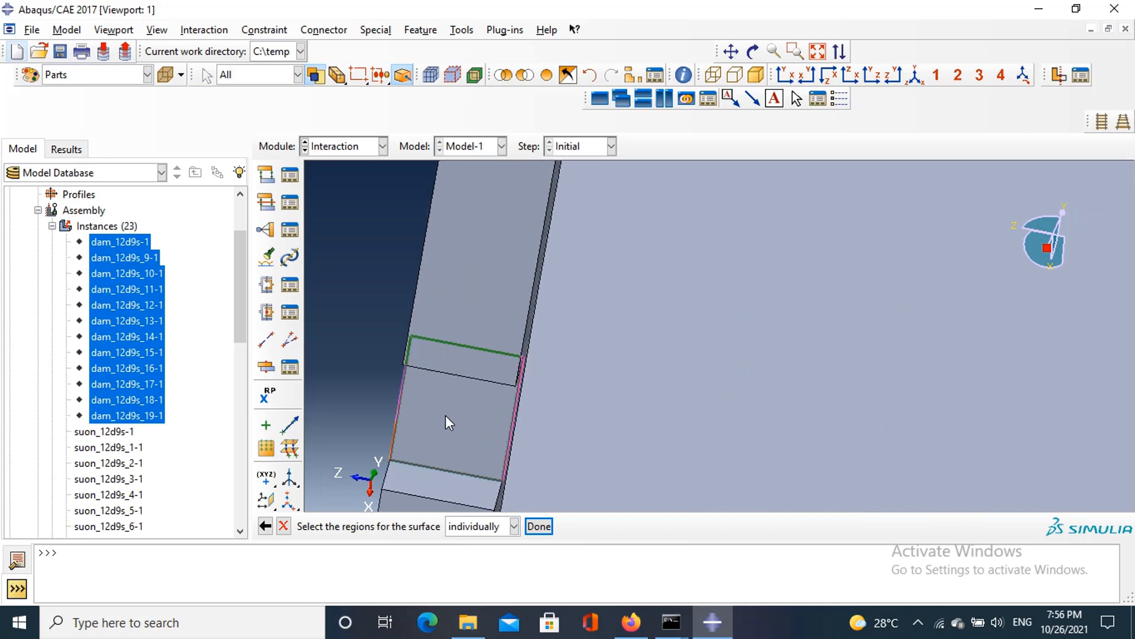
click(445, 416)
scroll(450, 412, up, 3)
Step: Add the second and third ribs' notch faces just below the plate's upper edge to the surface selection
scroll(694, 326, down, 4)
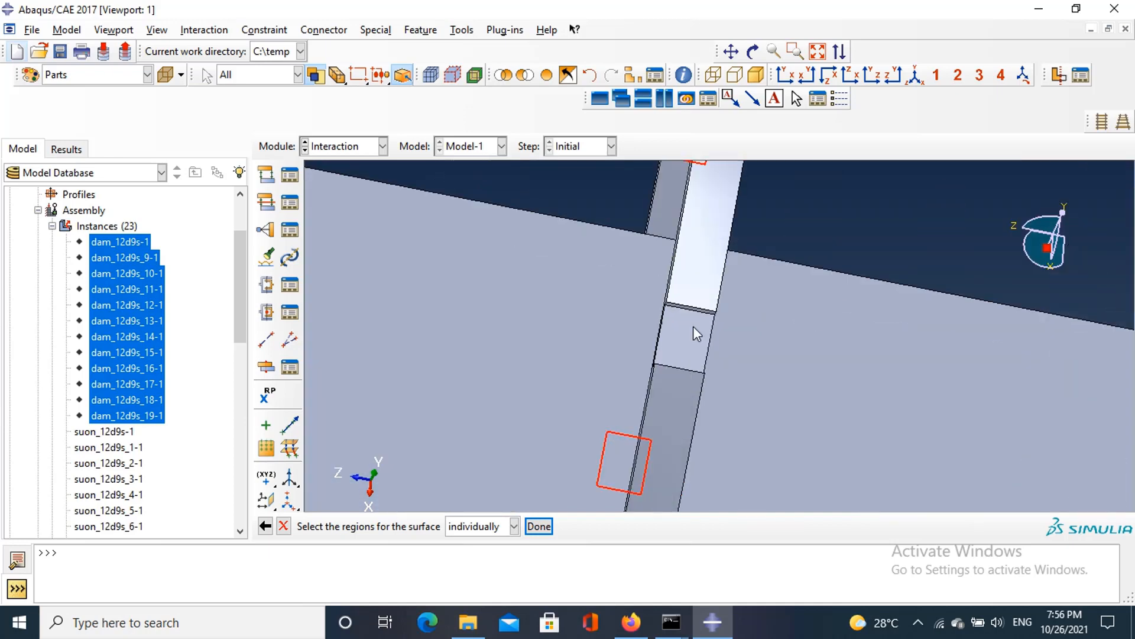
scroll(693, 327, down, 2)
click(693, 340)
scroll(691, 342, up, 4)
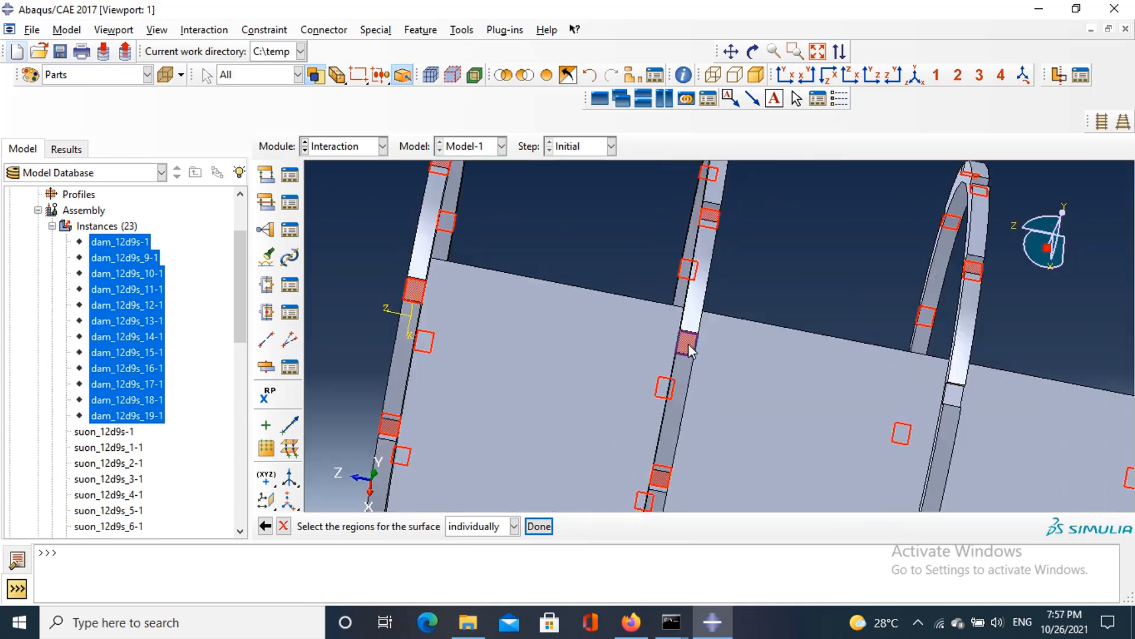
scroll(689, 344, up, 2)
scroll(881, 381, down, 5)
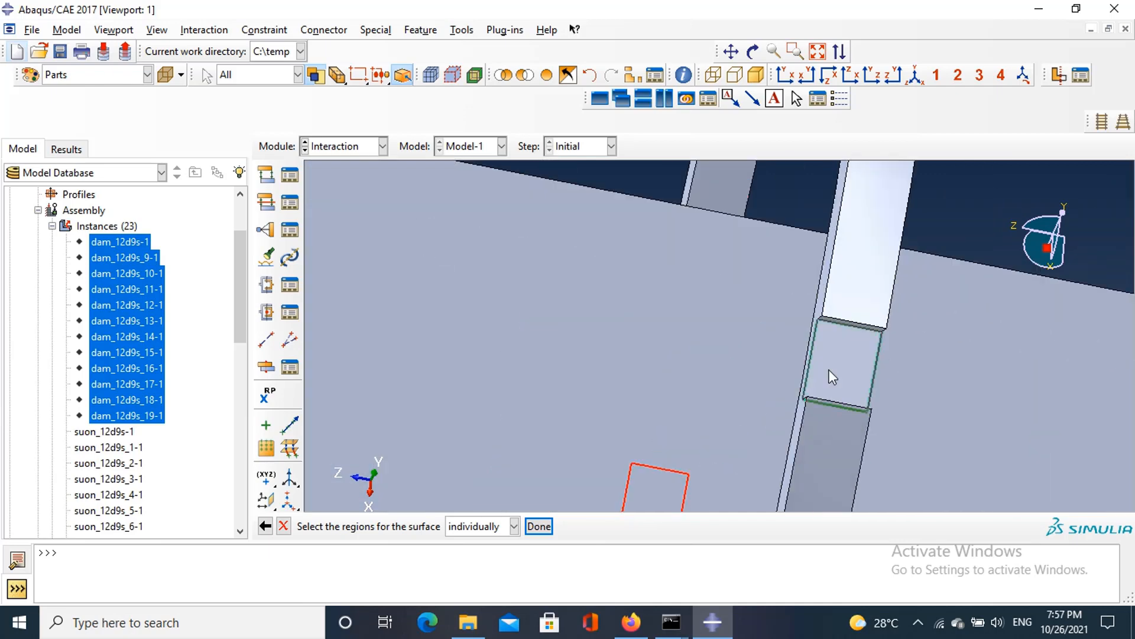
click(829, 369)
scroll(829, 370, up, 4)
Step: Add the fourth, fifth and sixth ribs' notch faces just below the plate's upper edge to the surface selection
scroll(845, 387, down, 2)
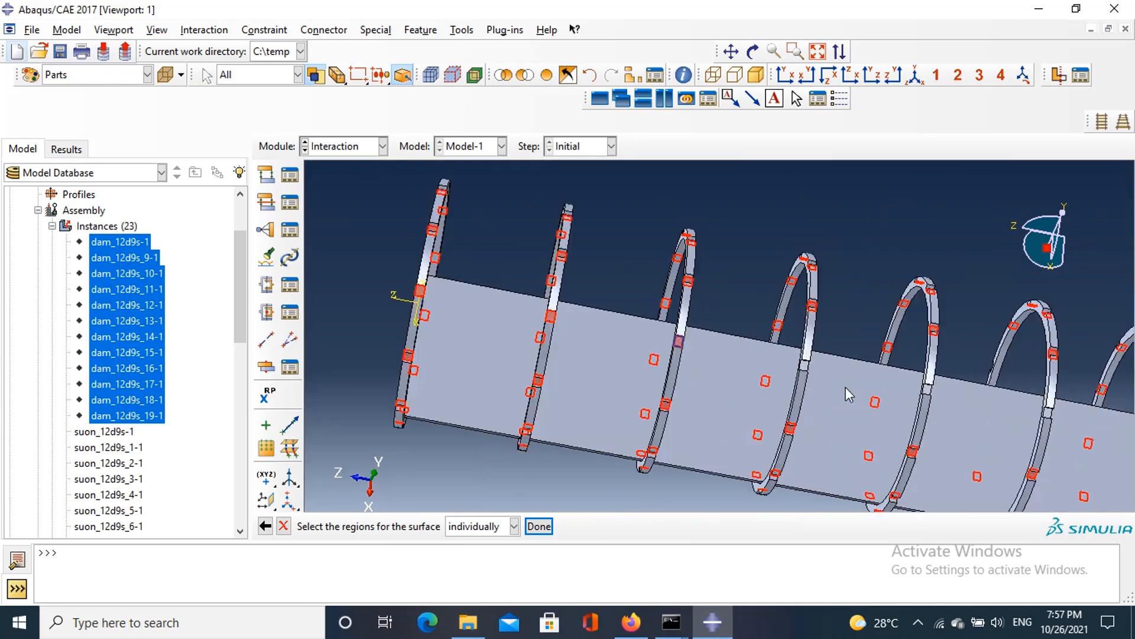
scroll(785, 348, down, 5)
click(760, 370)
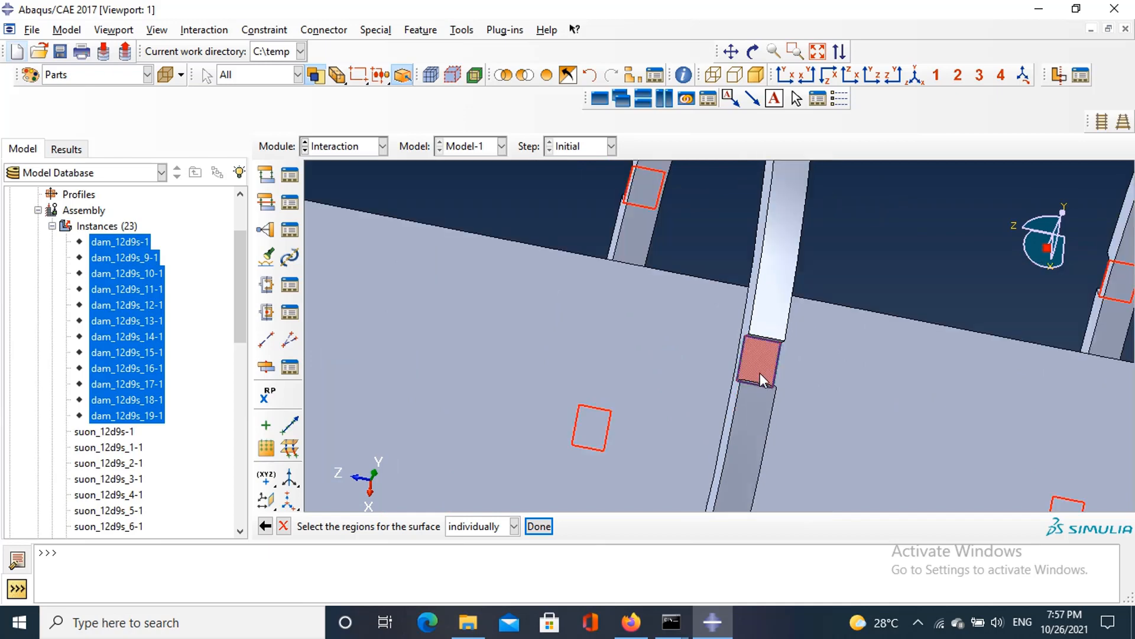
scroll(761, 372, up, 4)
scroll(823, 396, down, 5)
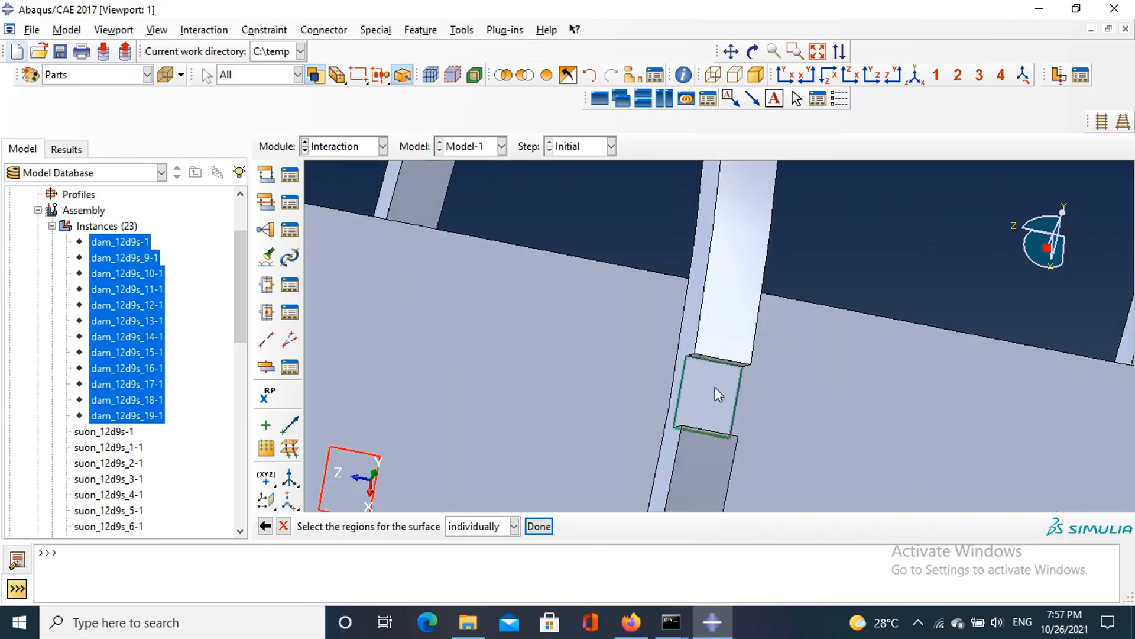
click(716, 388)
scroll(715, 388, up, 4)
scroll(756, 410, down, 5)
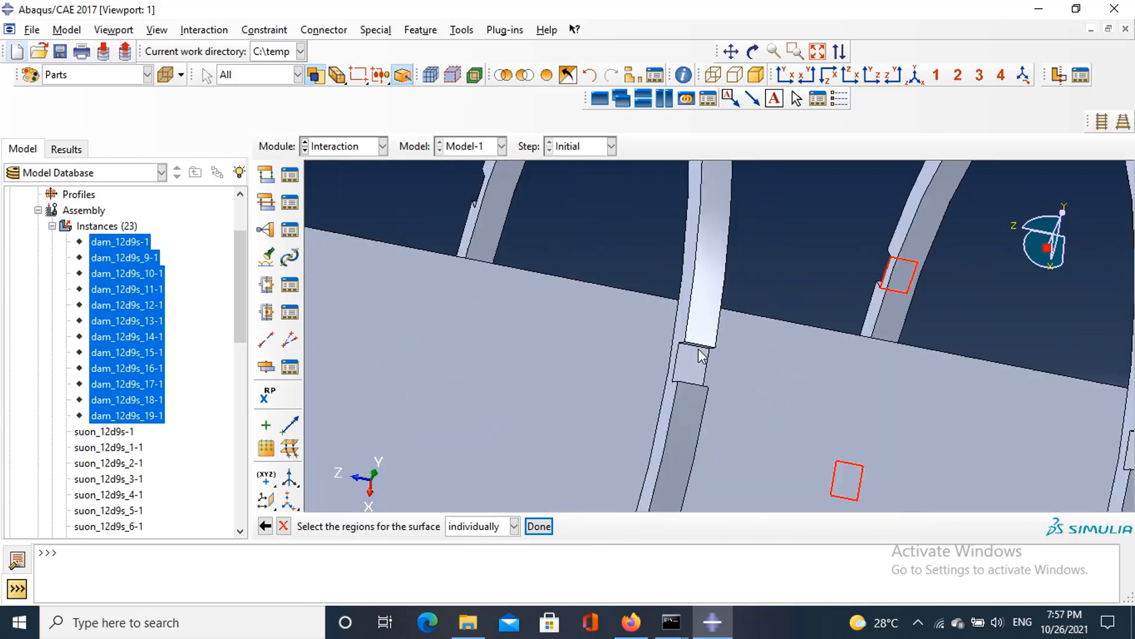
click(698, 358)
Step: Add the matching notch faces of the seventh, eighth and ninth ribs to the surface selection
scroll(697, 365, up, 4)
scroll(840, 384, down, 5)
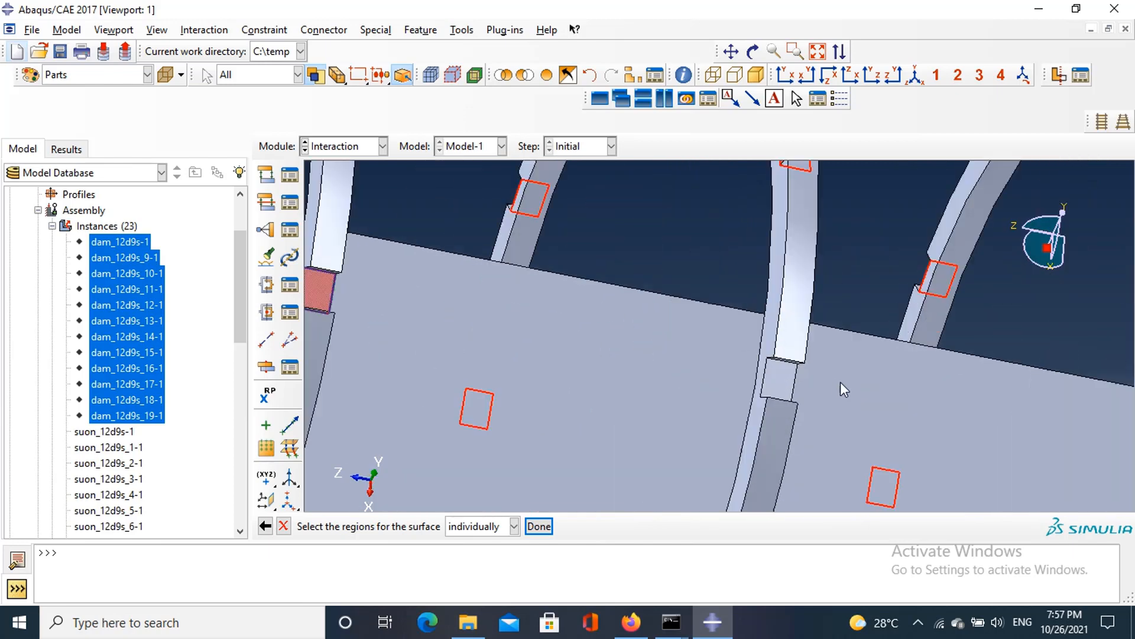
scroll(840, 382, down, 3)
scroll(725, 374, down, 5)
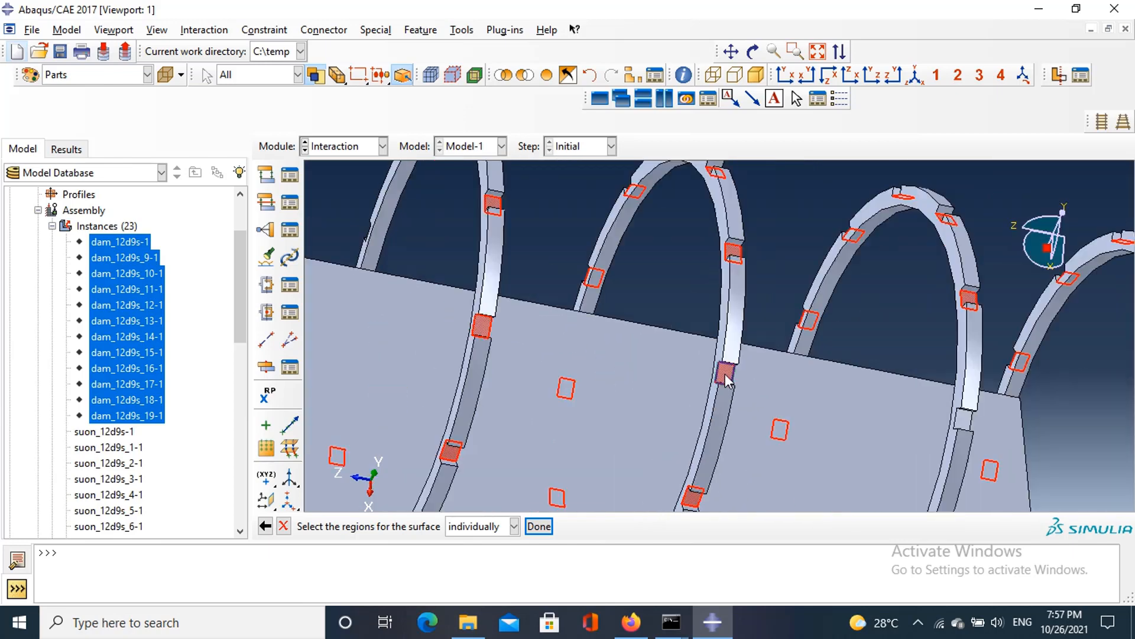
scroll(816, 381, up, 5)
click(766, 358)
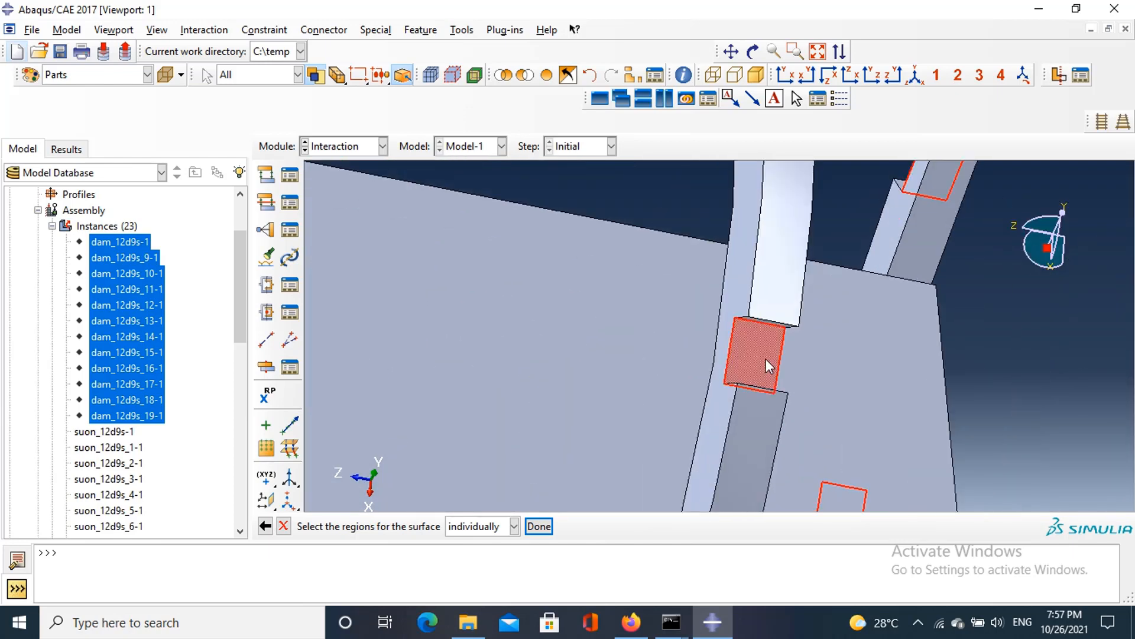
scroll(766, 359, down, 5)
scroll(881, 406, up, 4)
scroll(826, 403, up, 1)
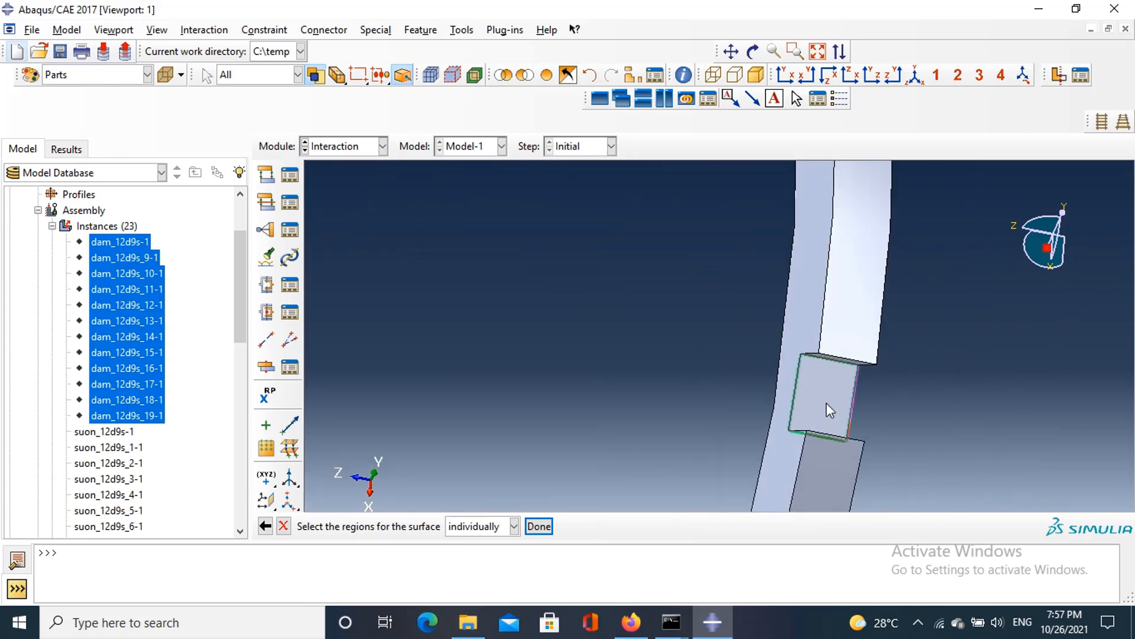
click(826, 403)
scroll(826, 403, down, 5)
Step: Check the ribs from the opposite side and add the missed notch faces of the first and second ribs to the surface selection
scroll(826, 398, down, 2)
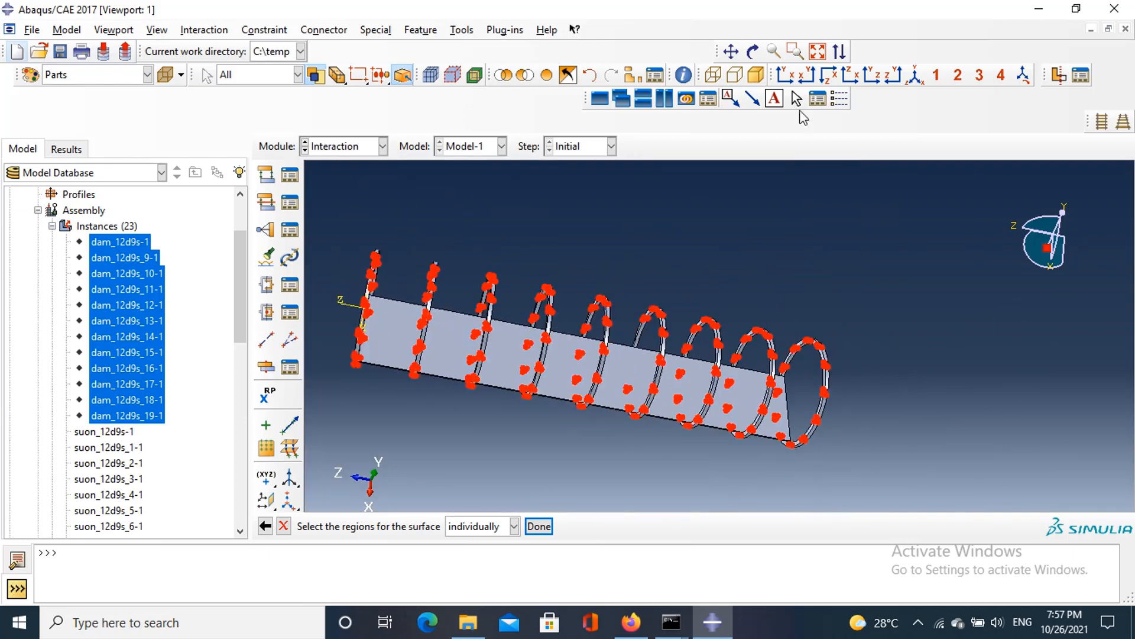
click(915, 76)
click(752, 53)
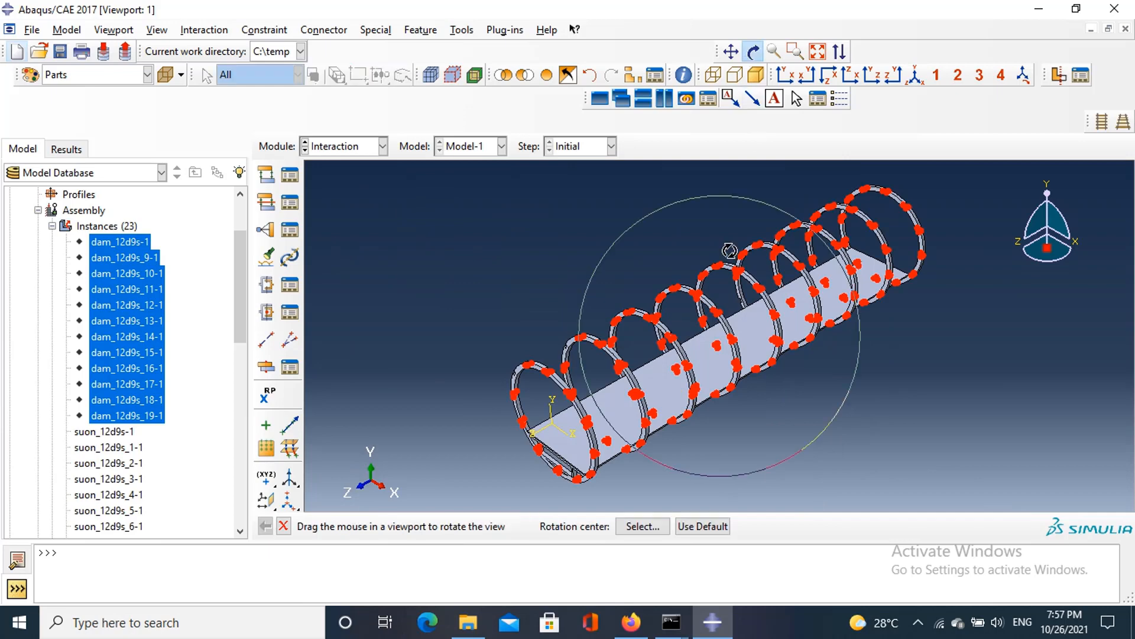
drag(728, 246, 796, 249)
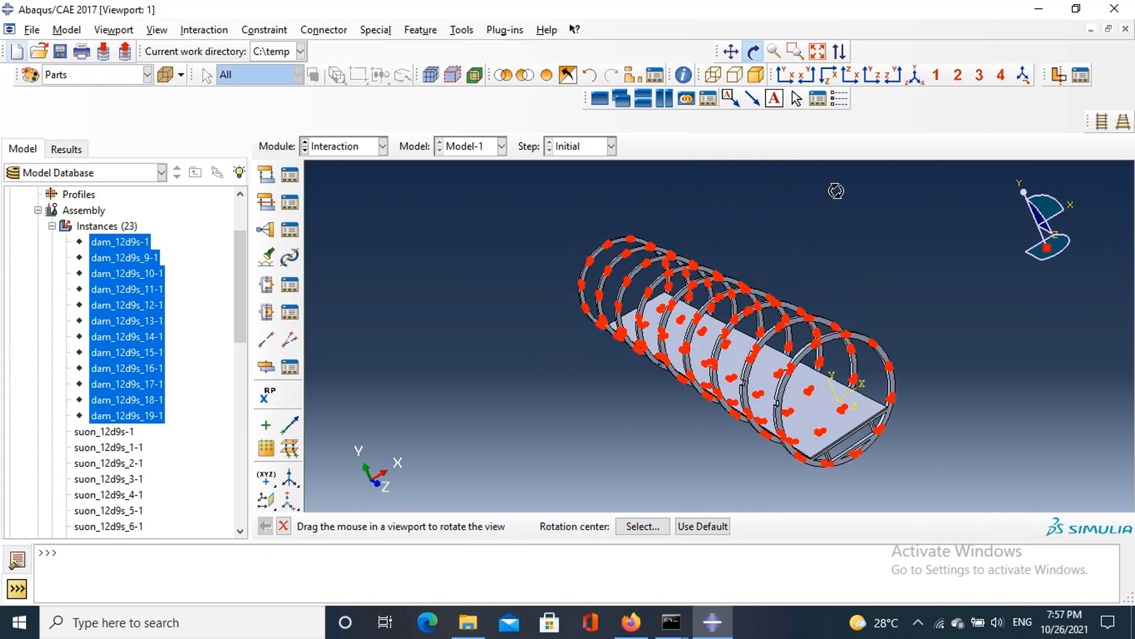
drag(722, 418, 761, 278)
scroll(866, 241, down, 6)
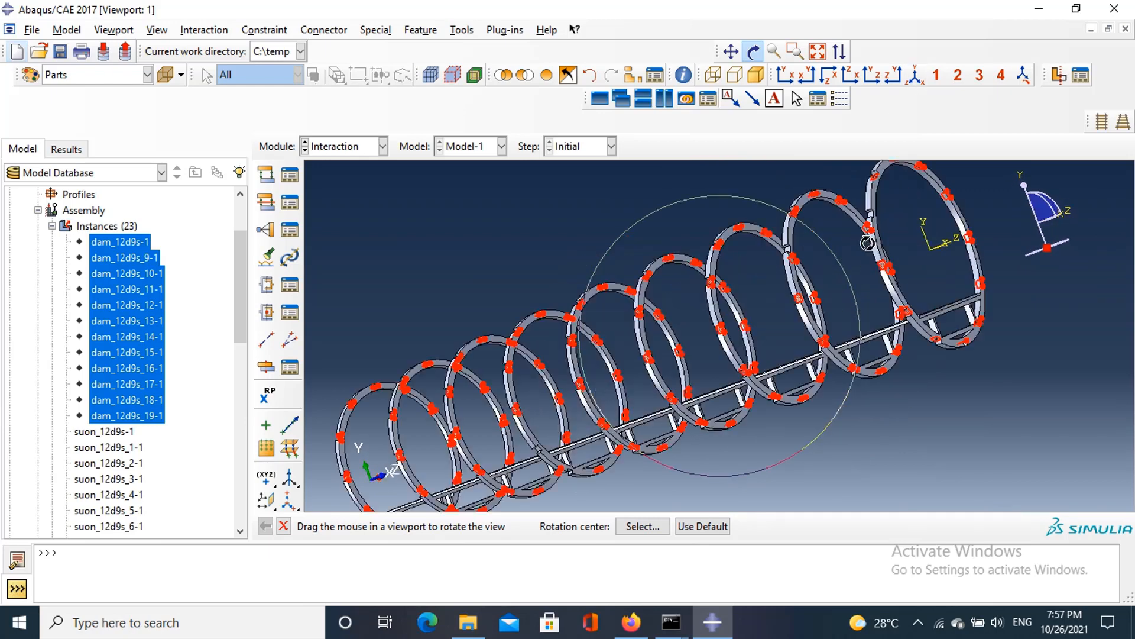
drag(808, 306, 816, 326)
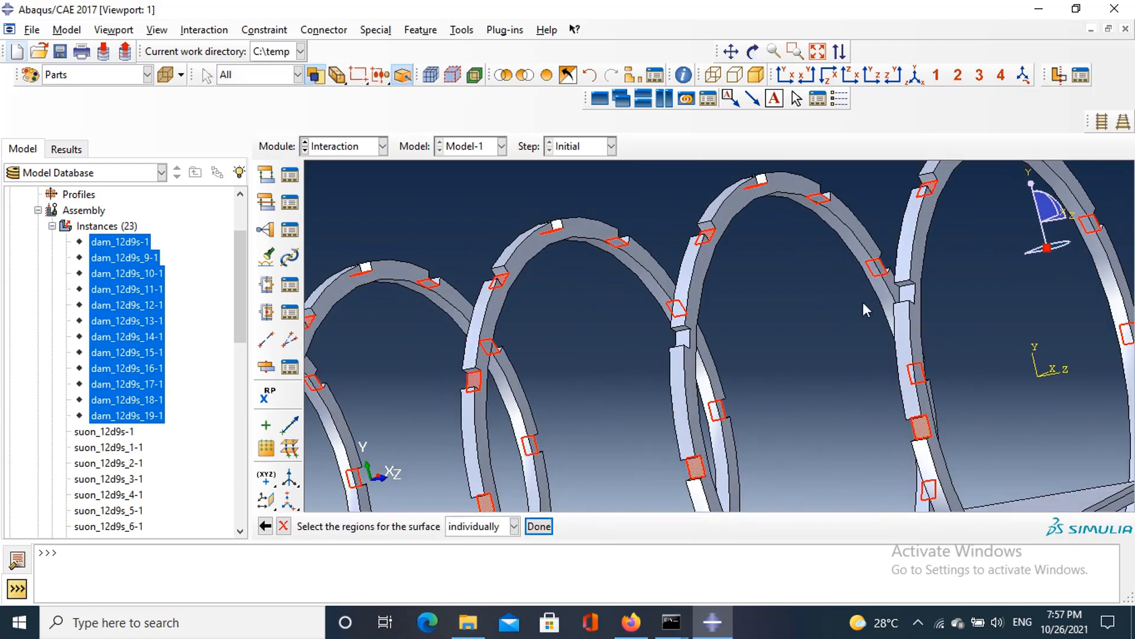
scroll(864, 302, down, 5)
scroll(431, 378, down, 5)
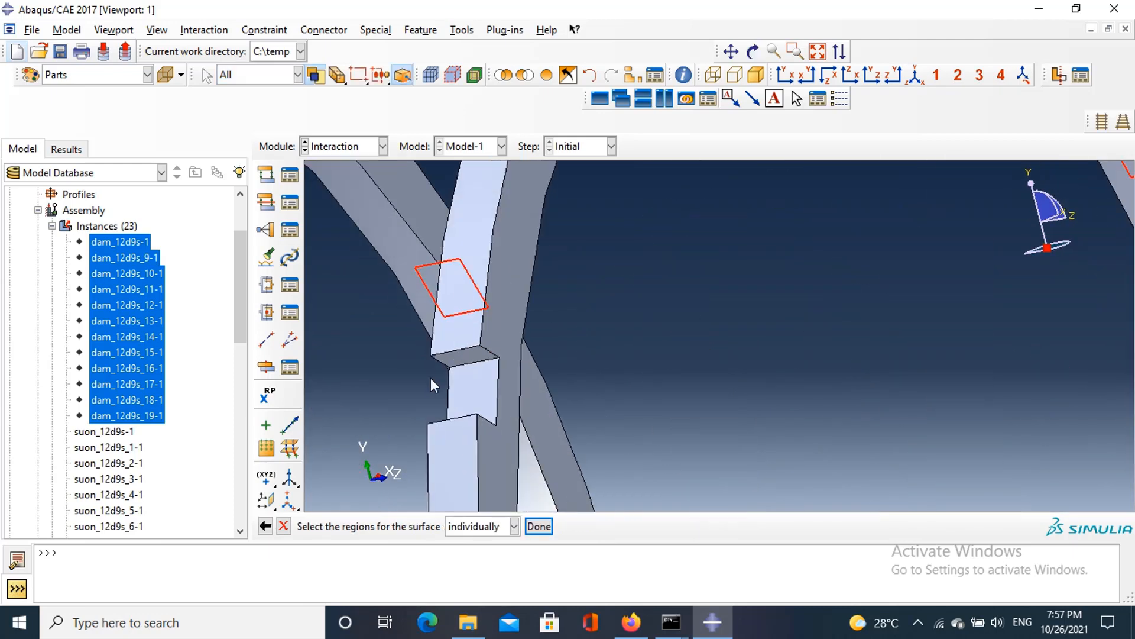
click(500, 406)
scroll(500, 402, up, 5)
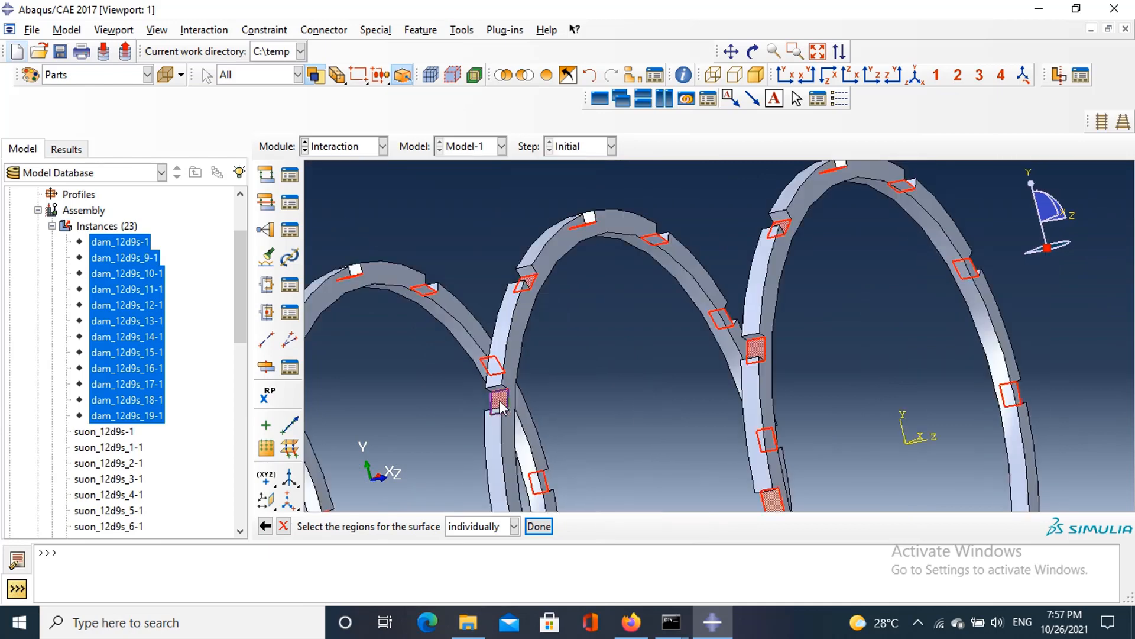
scroll(486, 453, up, 4)
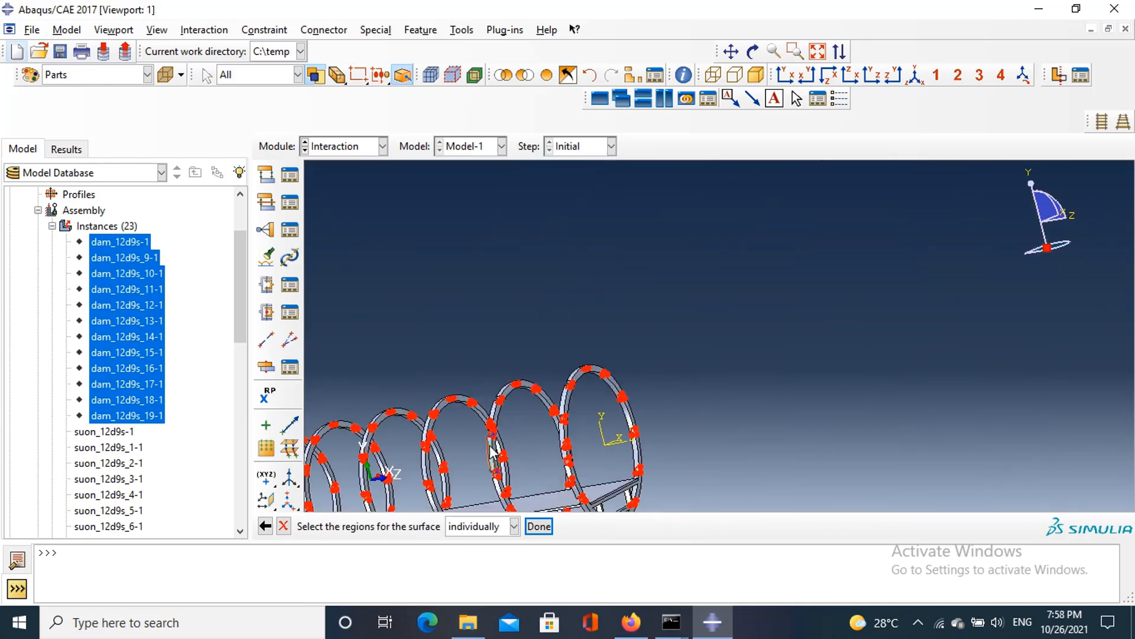
Step: Add the sixth rib's missed notch face near plate level to the surface selection
click(732, 53)
drag(564, 419, 877, 323)
scroll(553, 415, down, 4)
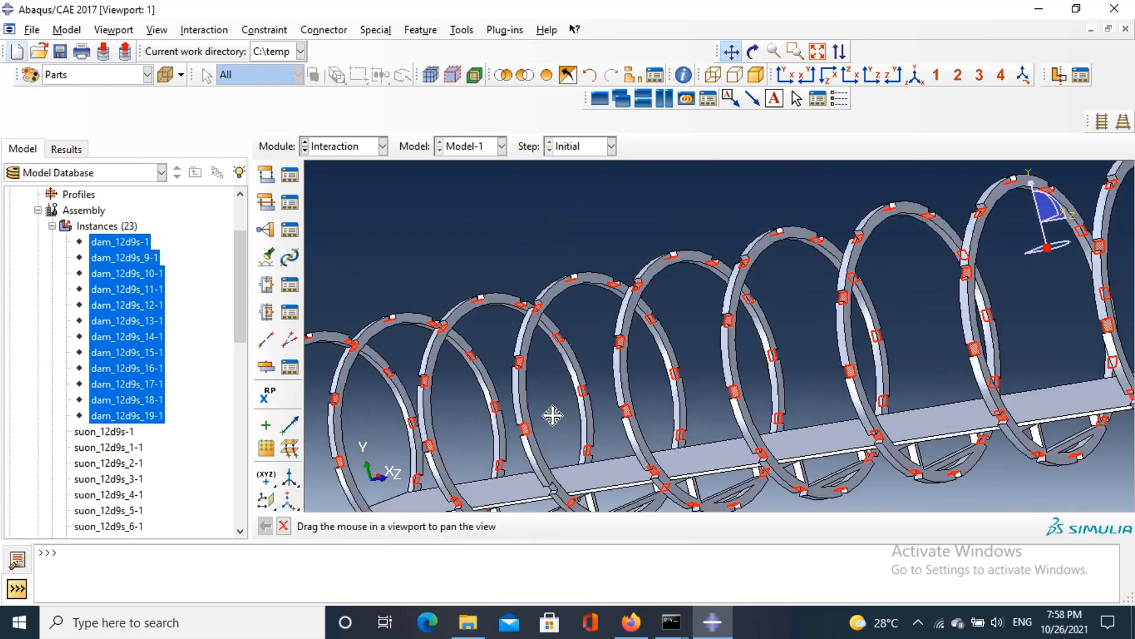
scroll(552, 415, down, 1)
scroll(562, 391, up, 4)
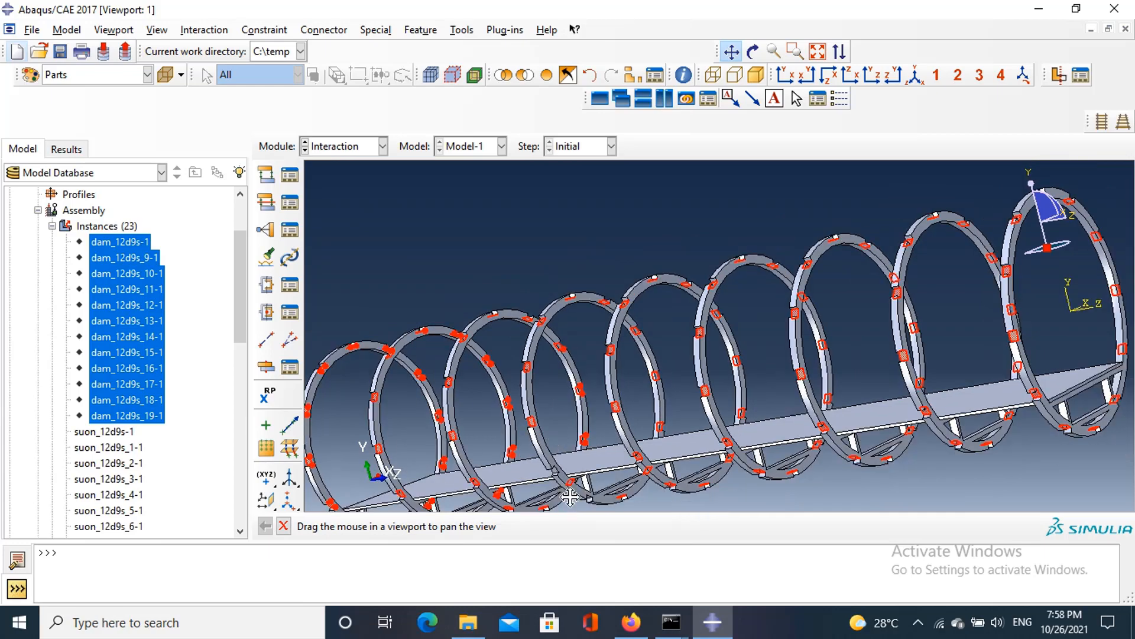
scroll(545, 460, down, 8)
scroll(531, 428, down, 5)
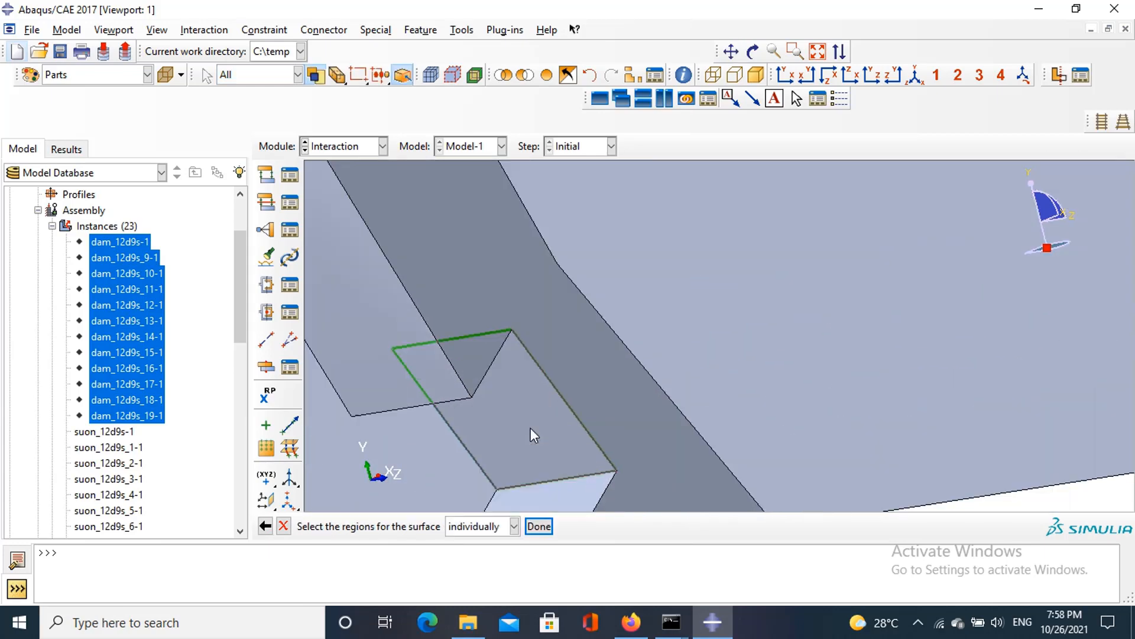
shift+click(532, 429)
scroll(531, 429, up, 6)
scroll(532, 431, up, 5)
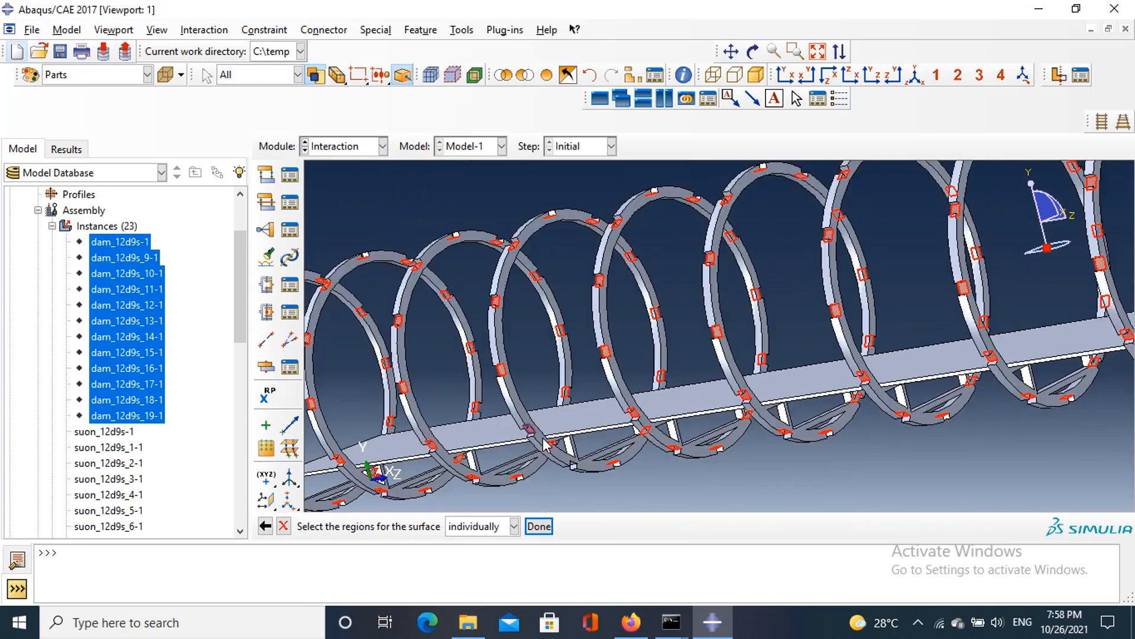
Step: Add the sixth rib's missed notch face further down the ring to the surface selection
scroll(533, 449, down, 10)
scroll(524, 431, down, 3)
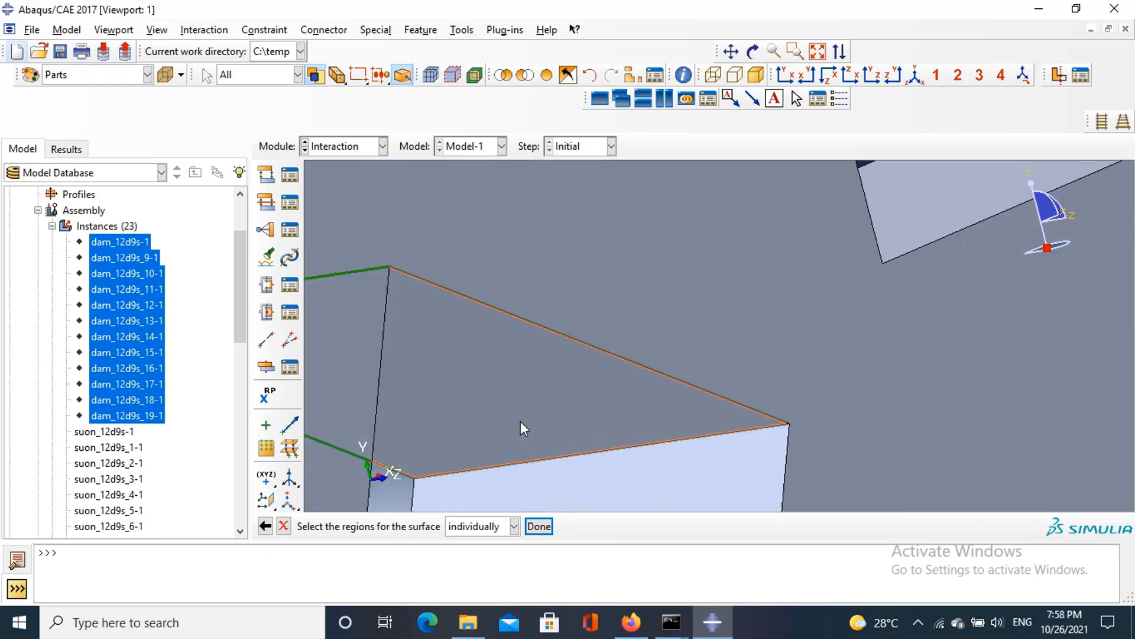
shift+click(523, 430)
scroll(523, 430, up, 8)
scroll(523, 427, up, 8)
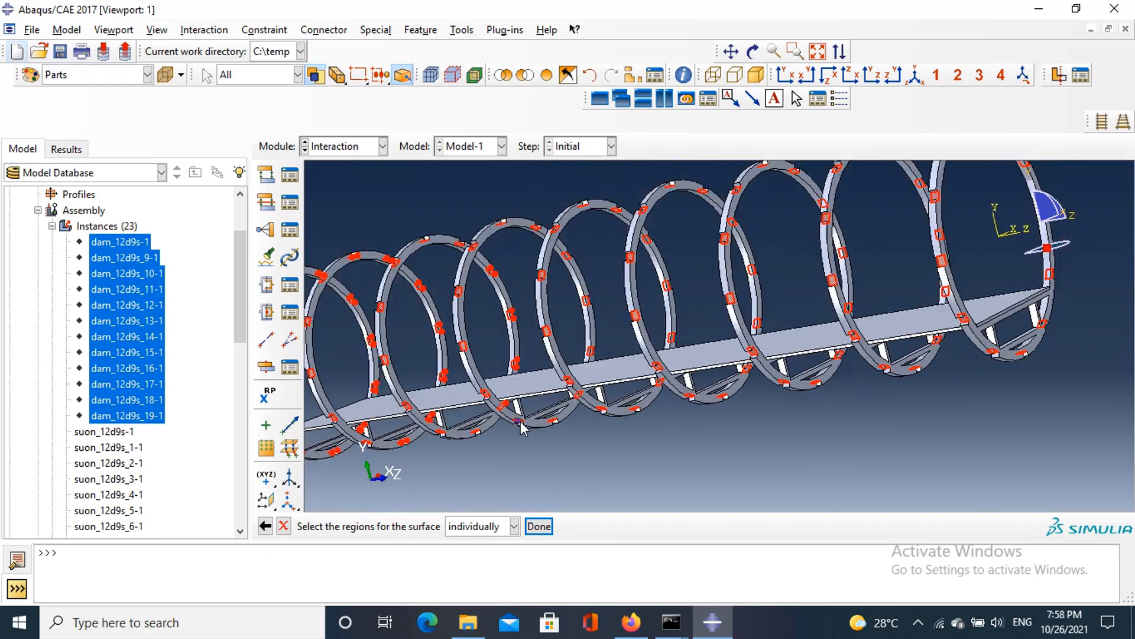
Step: Review the selected notch faces on all nine ribs and finish the suon_ketnoi_dam surface
click(753, 52)
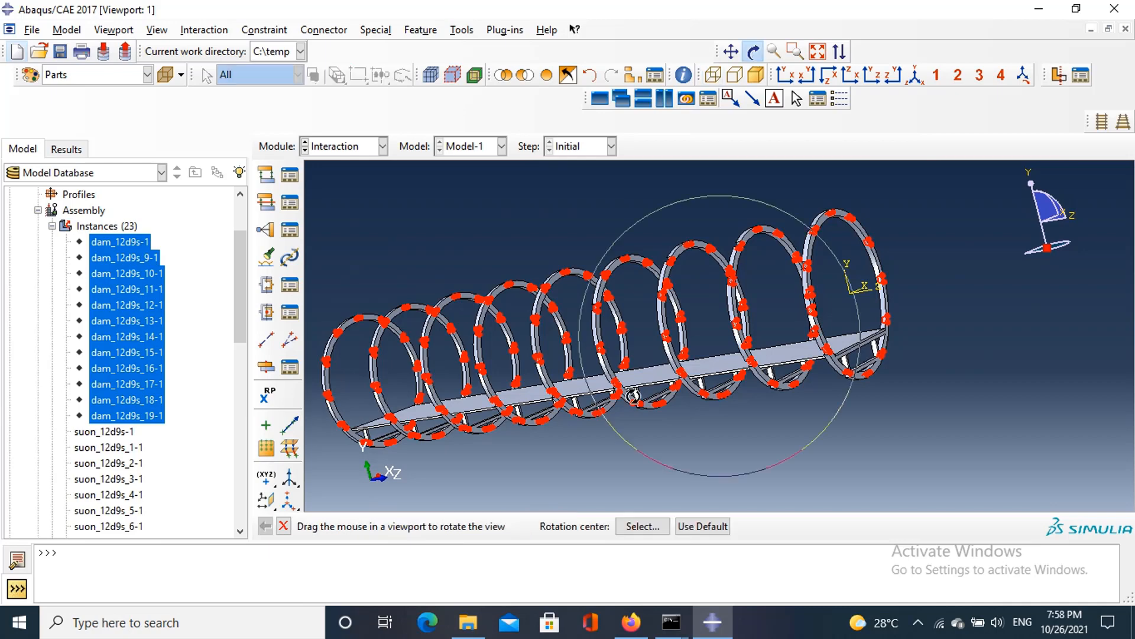
drag(709, 331, 678, 459)
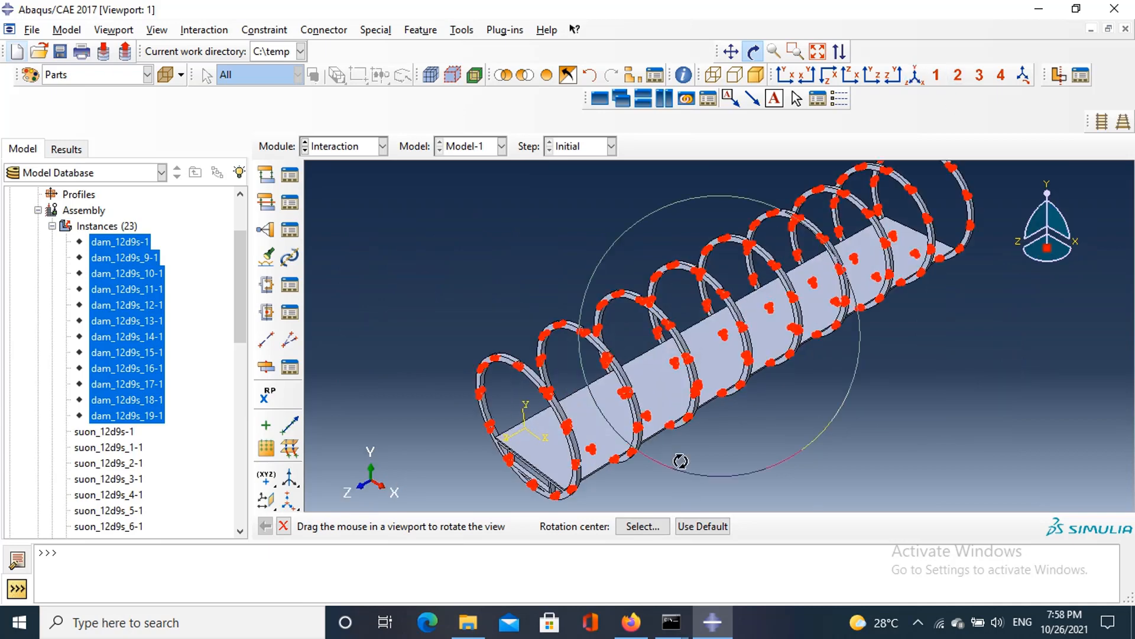
click(284, 526)
click(540, 526)
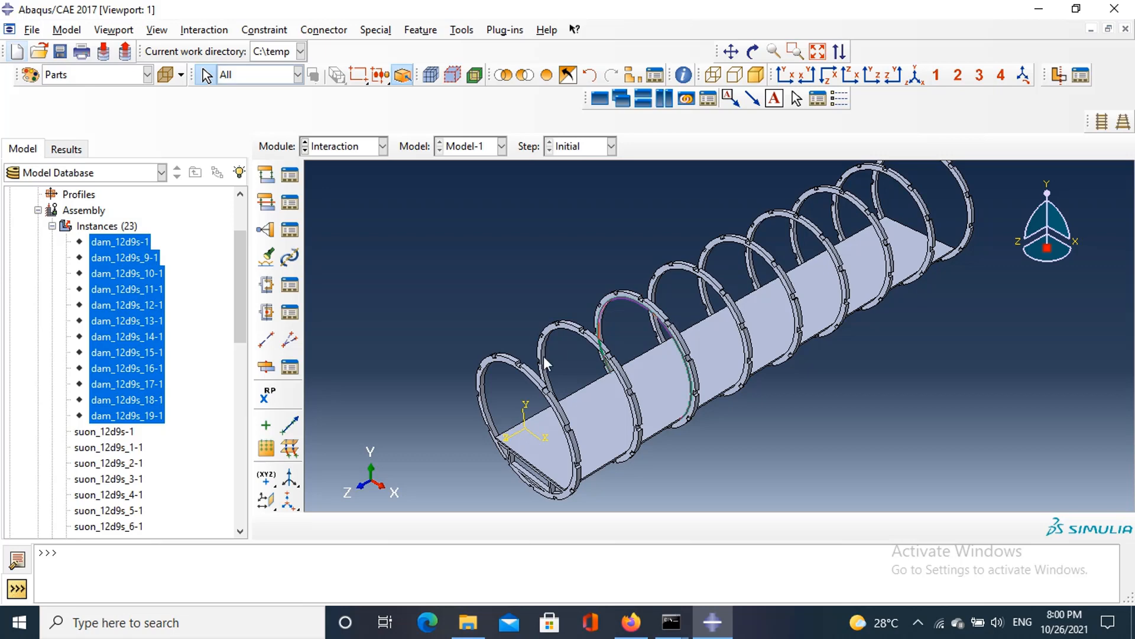
Step: Start a new geometry surface named tamsan
scroll(523, 373, down, 3)
scroll(522, 370, down, 3)
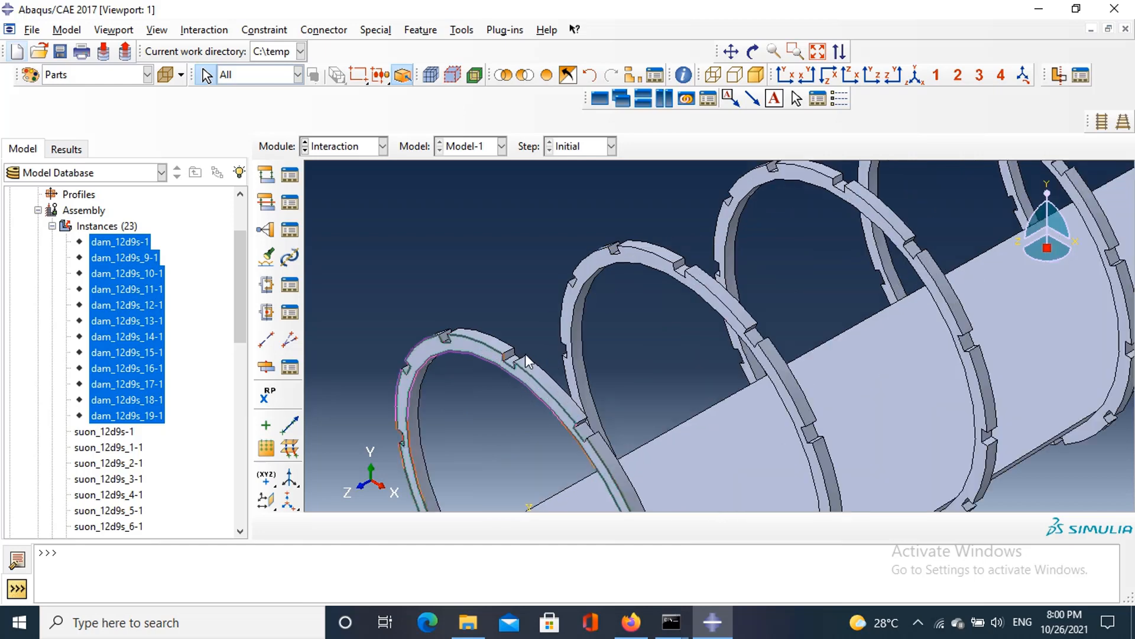
click(466, 31)
mouse_move(481, 114)
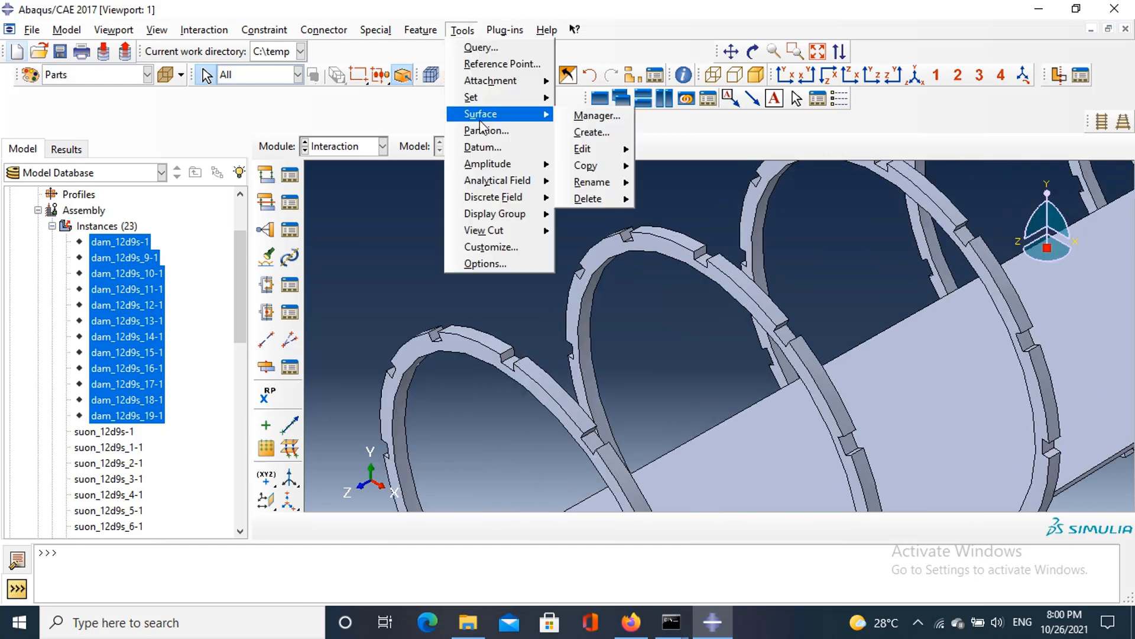
click(579, 135)
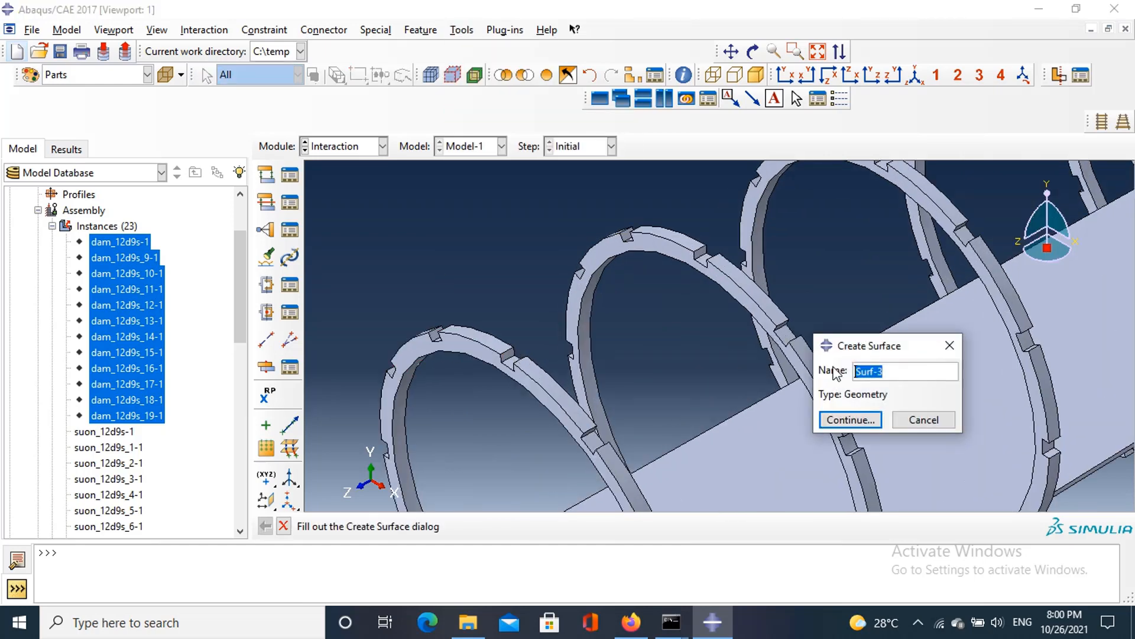
text(mas)
key(BackSpace)
key(BackSpace)
key(BackSpace)
text(sa)
key(BackSpace)
key(BackSpace)
text(tamsan)
click(852, 418)
Step: Orbit to the underside of the floor plate, select its face as the region and finish the tamsan surface
click(753, 51)
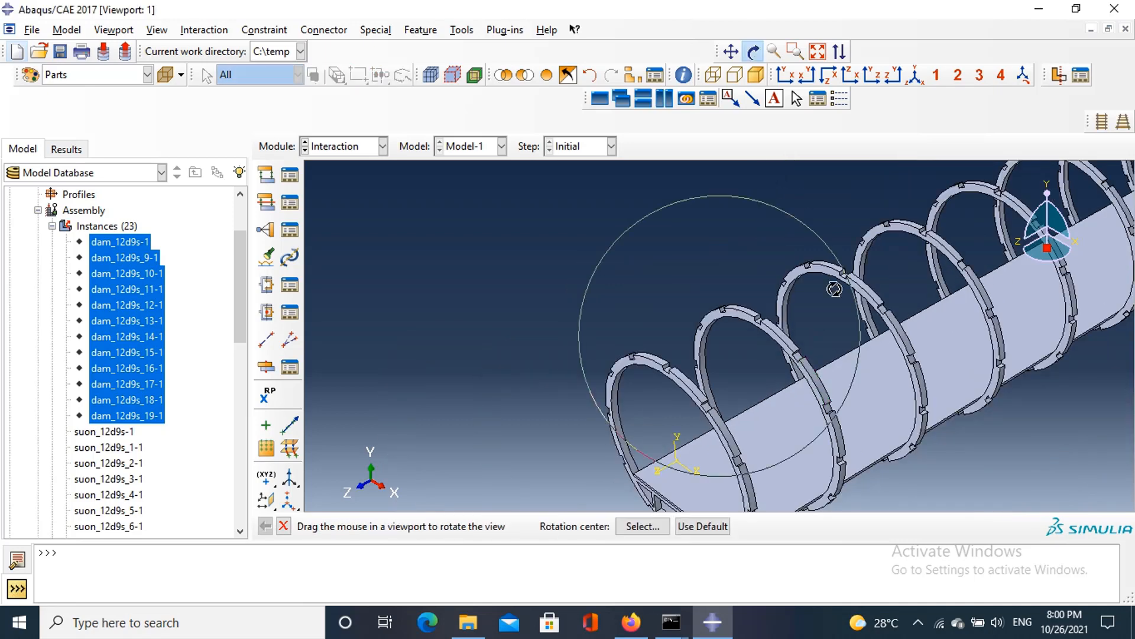
drag(819, 290, 666, 258)
key(Escape)
click(639, 261)
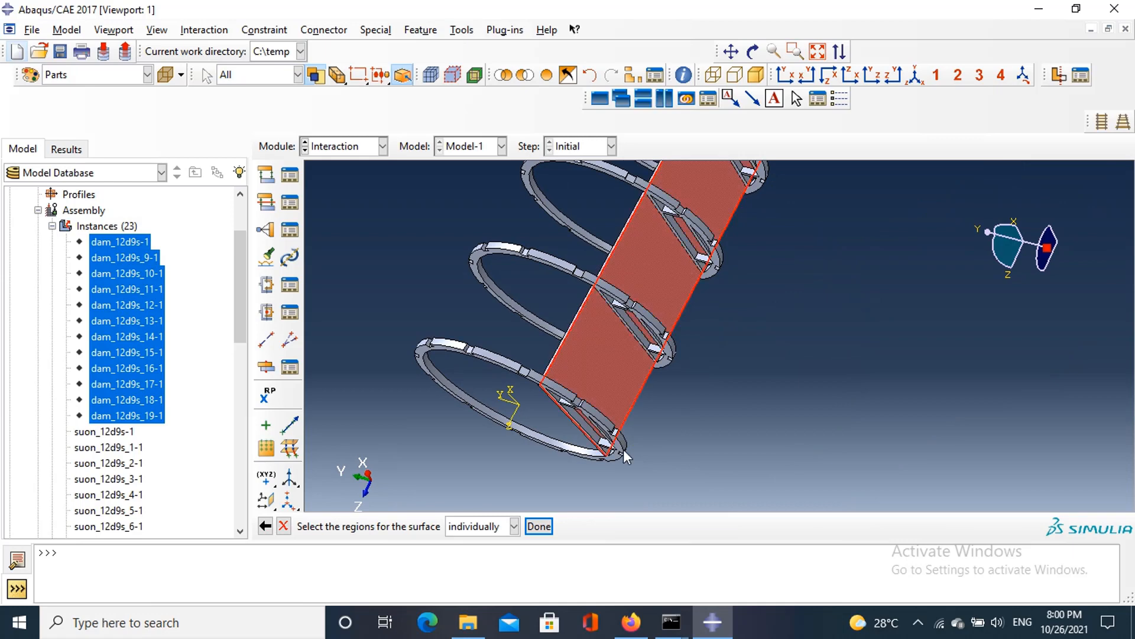
click(536, 526)
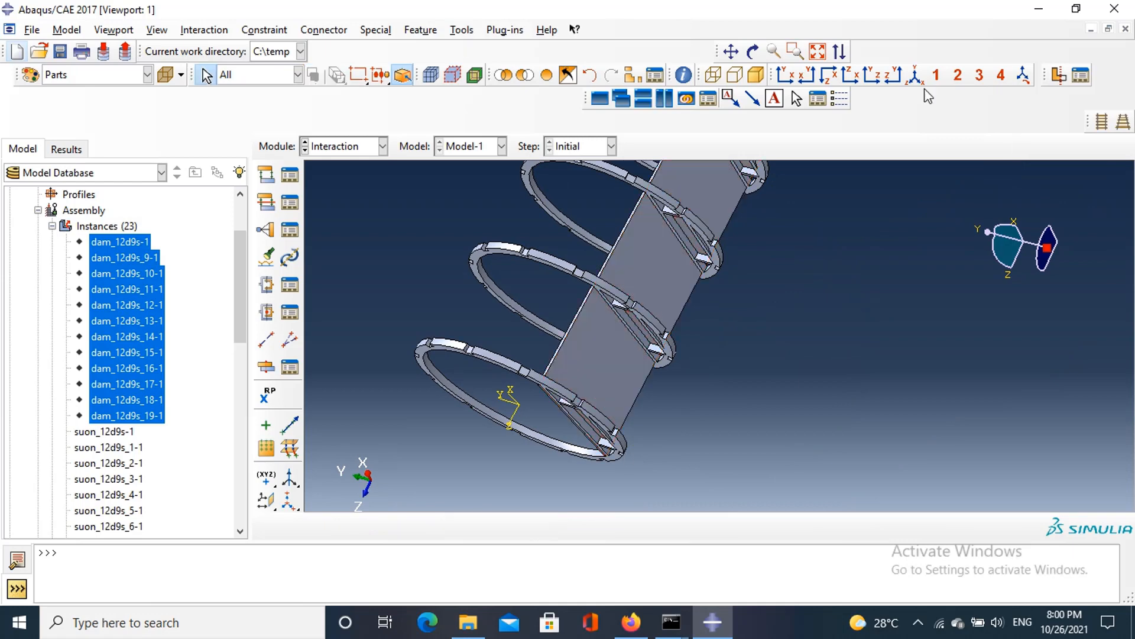
Step: Restore the isometric view and start a new geometry surface named suon_ketnoi_than
click(916, 76)
click(461, 29)
mouse_move(481, 112)
click(592, 113)
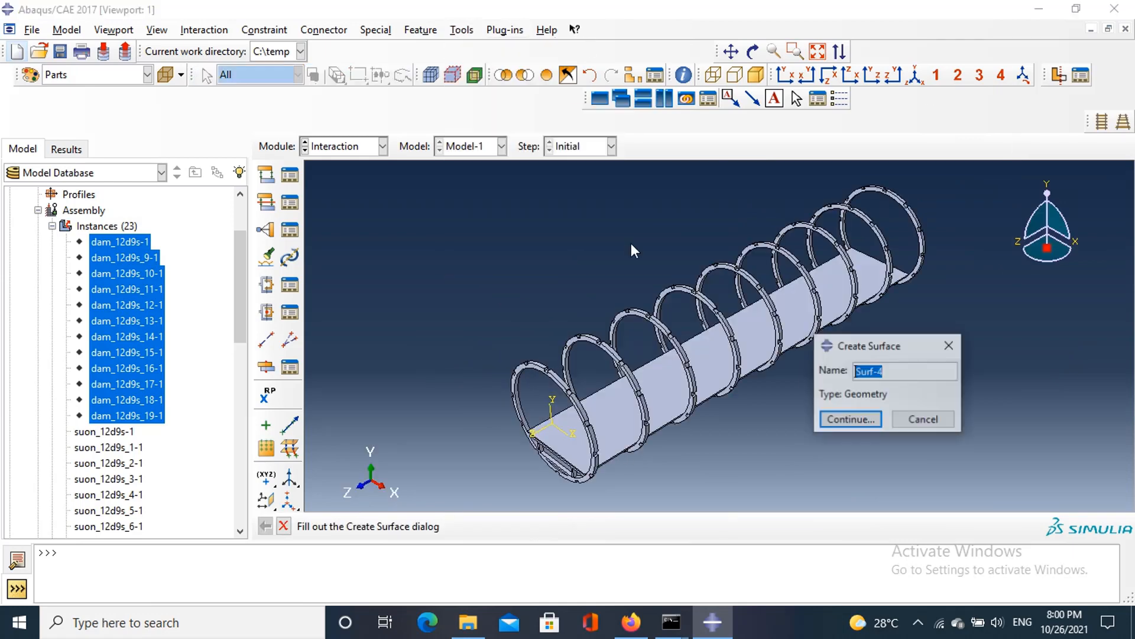
text(su)
key(BackSpace)
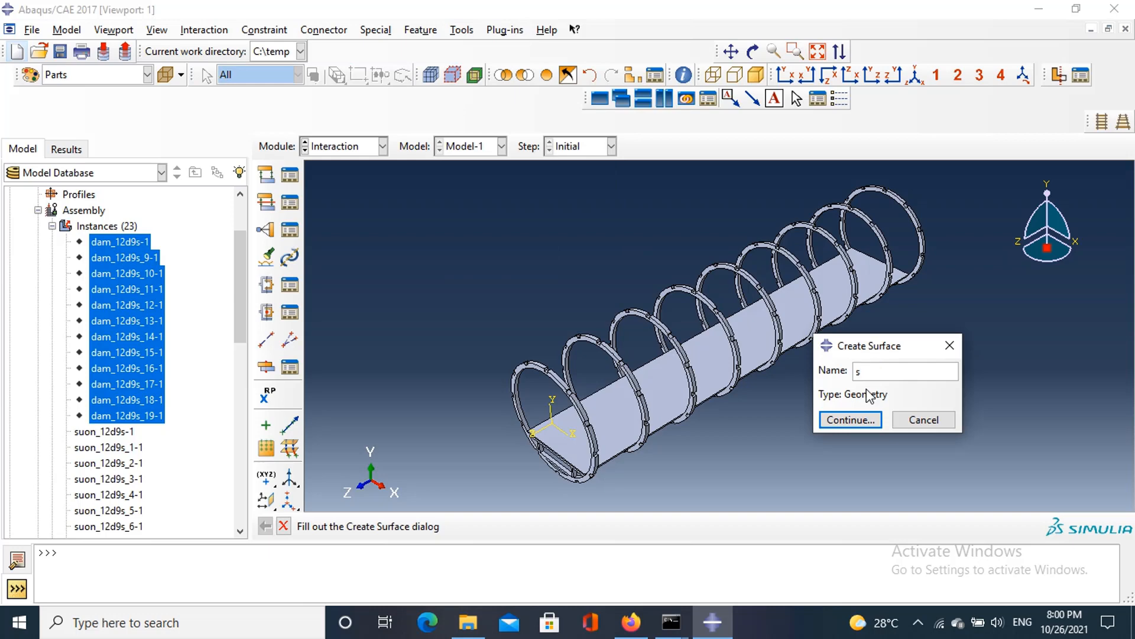
text(uon_ketnoi_than)
click(859, 420)
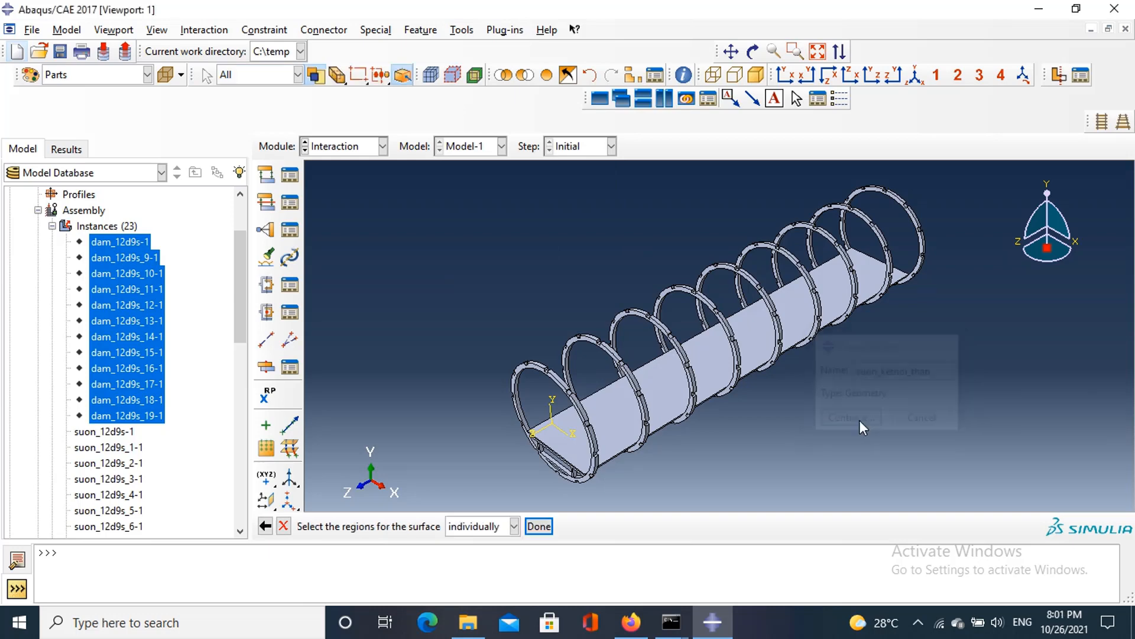
Step: Try to select the upper outer rim faces of the first and second ribs from the side view
scroll(671, 387, down, 3)
scroll(671, 386, down, 5)
click(893, 75)
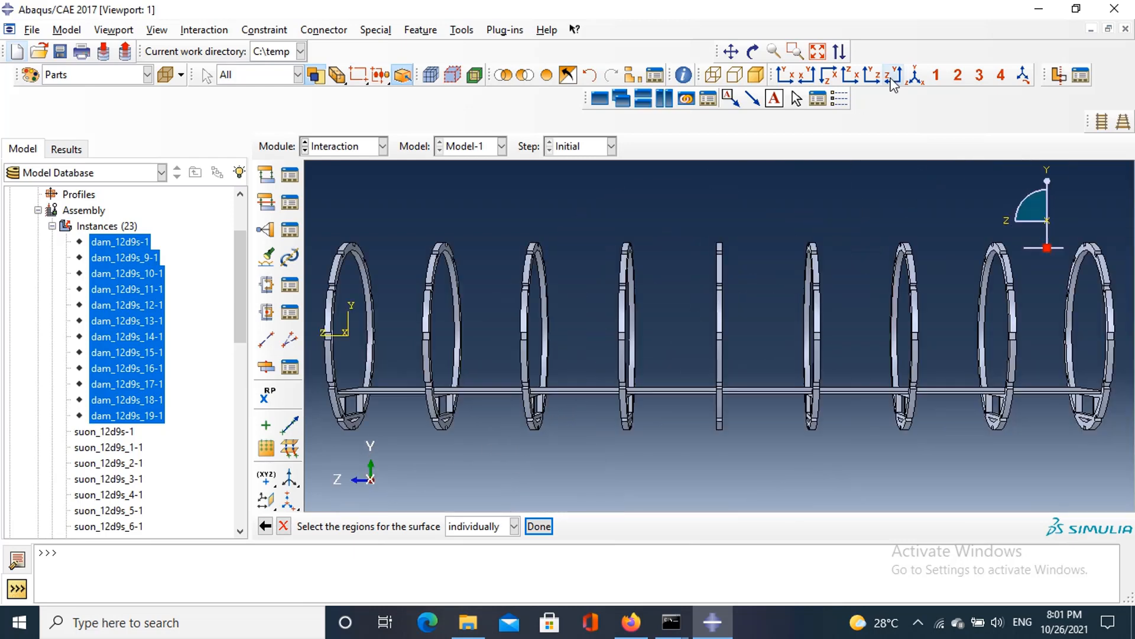
scroll(331, 264, down, 5)
click(341, 272)
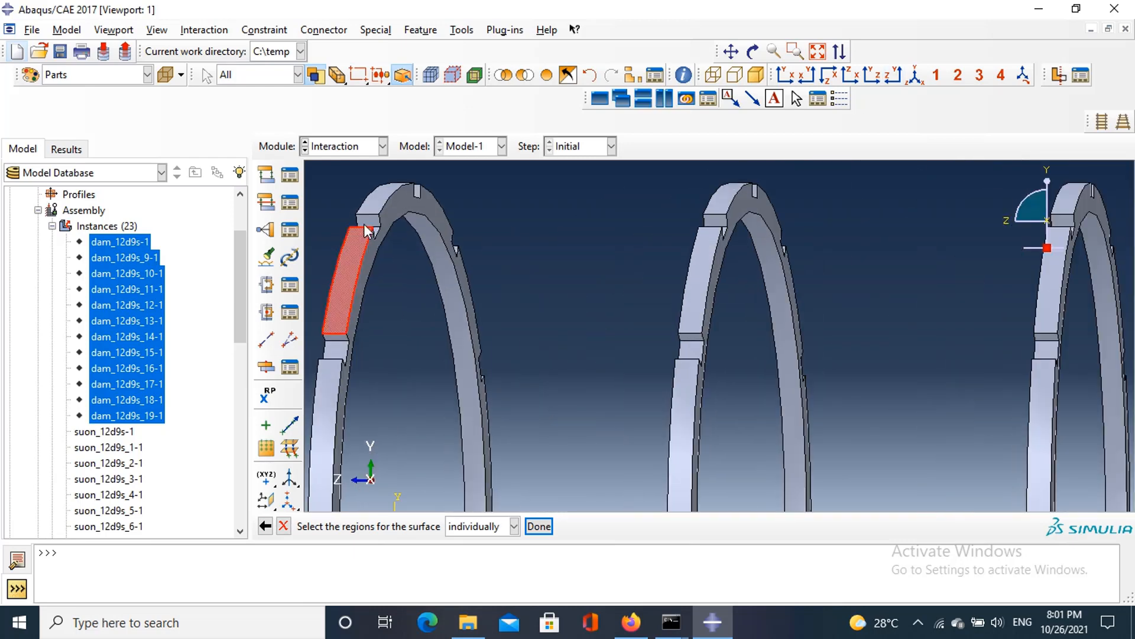
shift+click(378, 191)
shift+click(327, 398)
shift+click(674, 407)
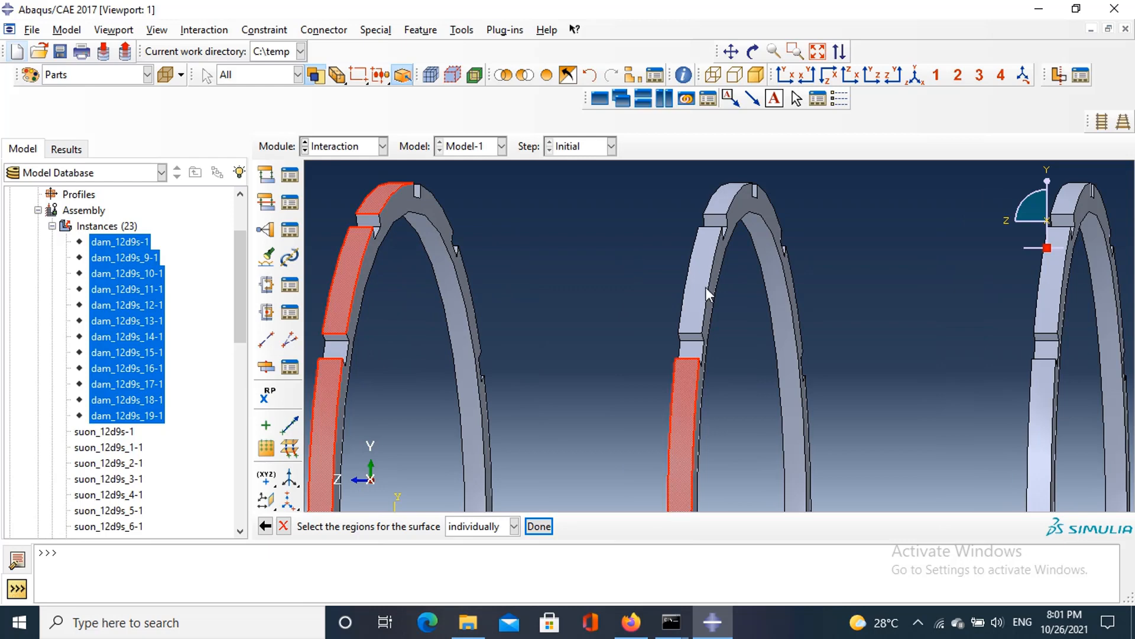
shift+click(711, 286)
click(715, 186)
Step: Reselect the outer rim faces of the first two ribs from the crown down to below plate level
shift+click(346, 277)
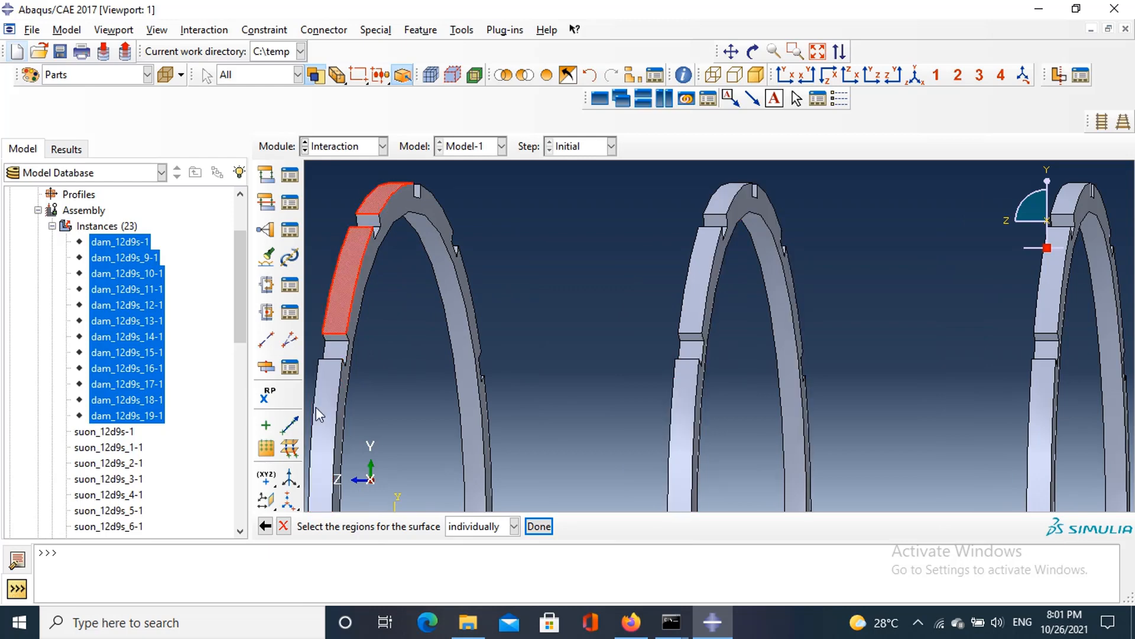
shift+click(316, 408)
shift+click(683, 402)
shift+click(693, 295)
scroll(698, 263, down, 4)
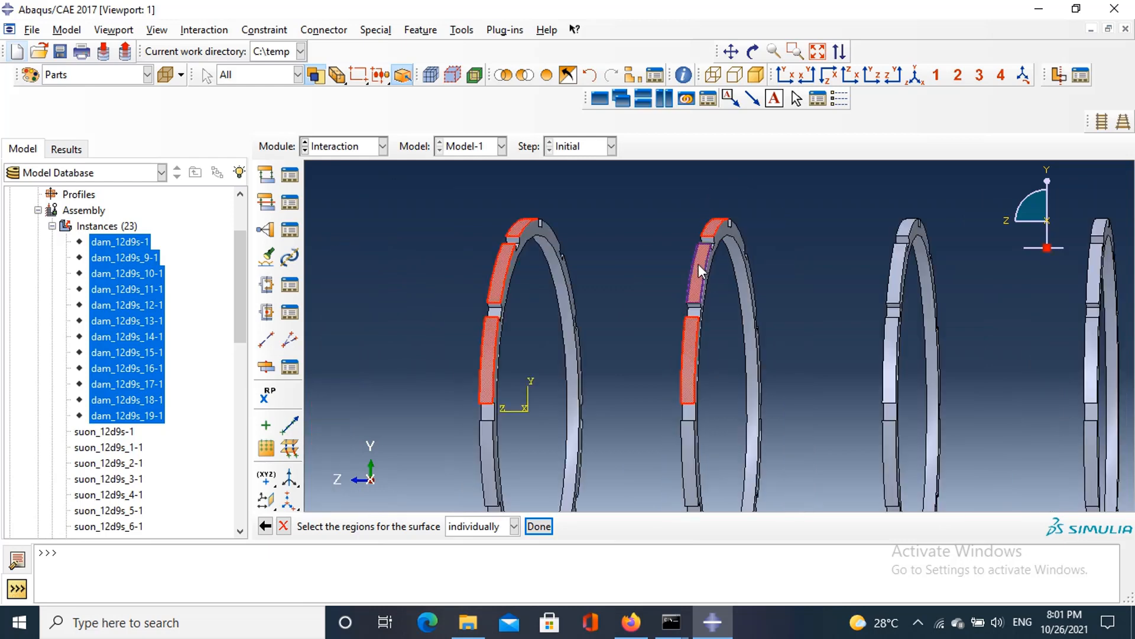
shift+click(709, 419)
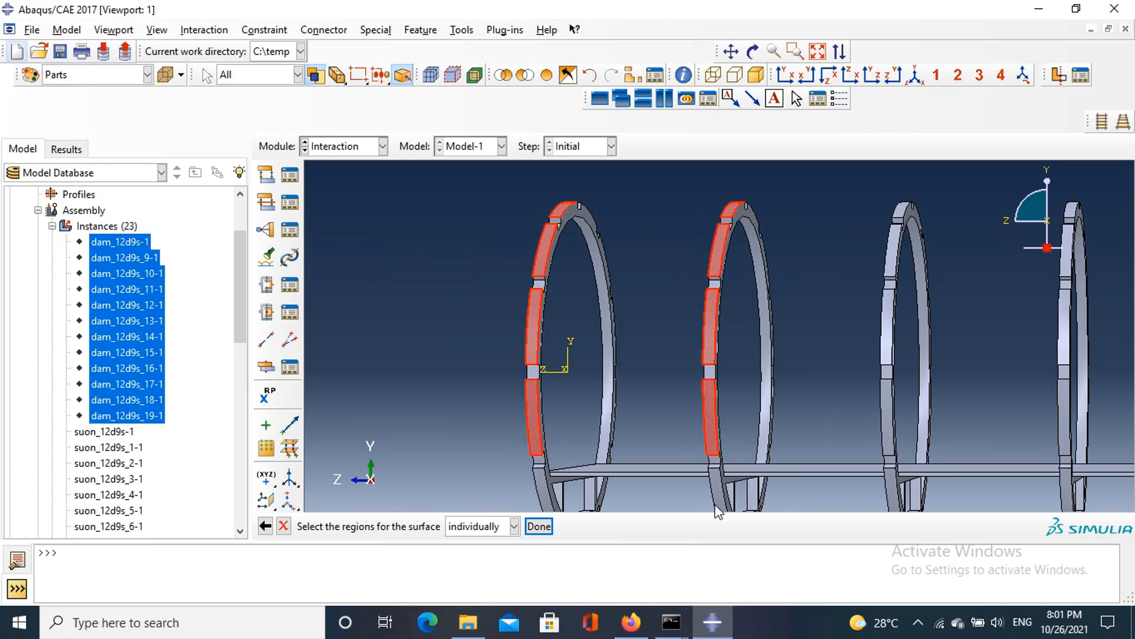
shift+click(717, 490)
shift+click(539, 485)
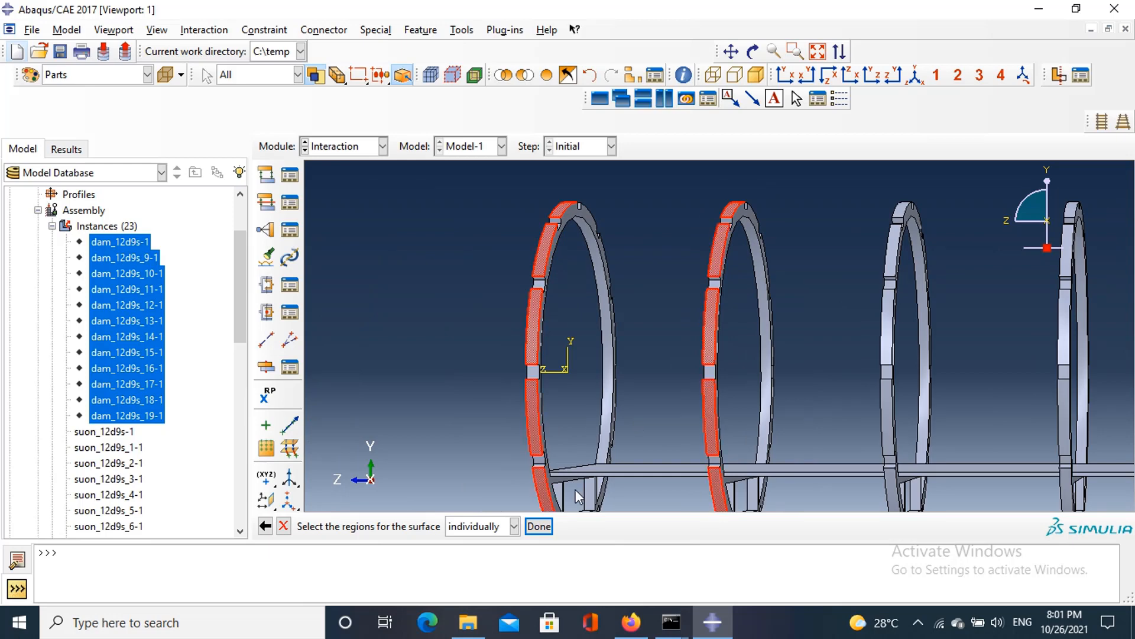
Step: Add the third rib's outer rim faces from below plate level up toward the crown to the selection
shift+click(893, 485)
shift+click(888, 393)
shift+click(886, 313)
shift+click(891, 248)
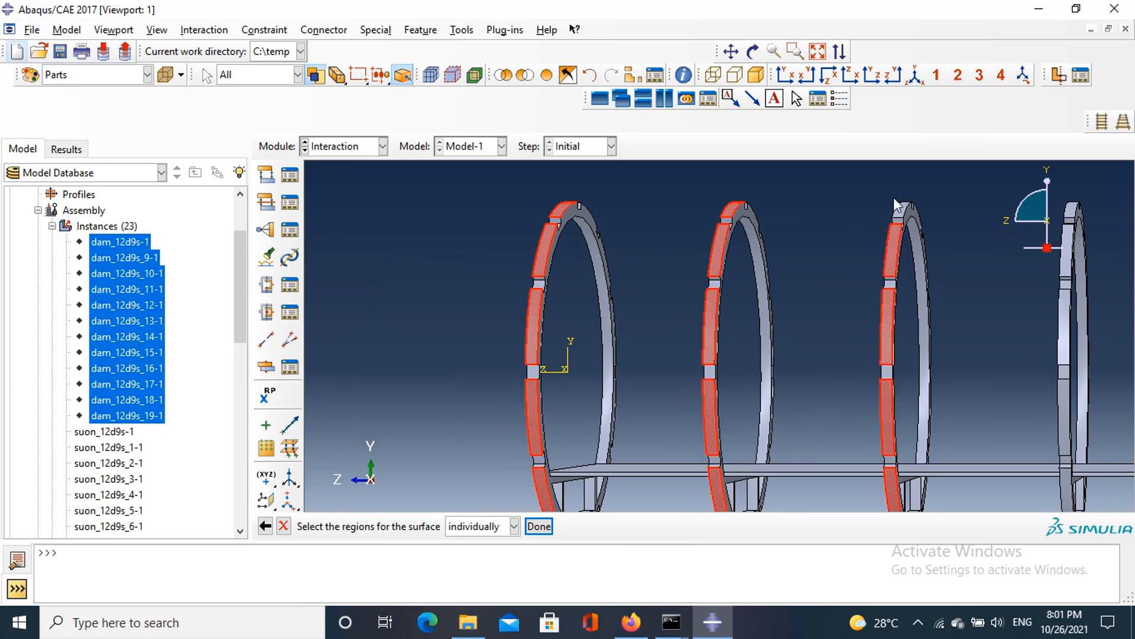
Step: Select the upper outer rim faces of the second and third ribs again, including their crown faces
scroll(899, 207, up, 3)
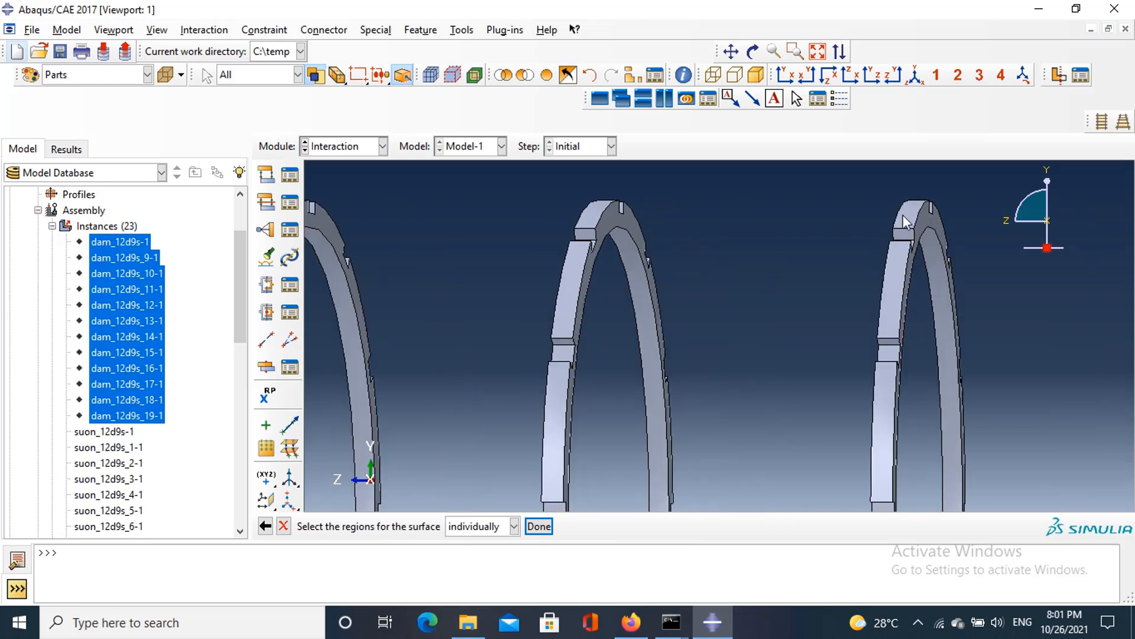
shift+click(901, 301)
shift+click(597, 207)
shift+click(571, 284)
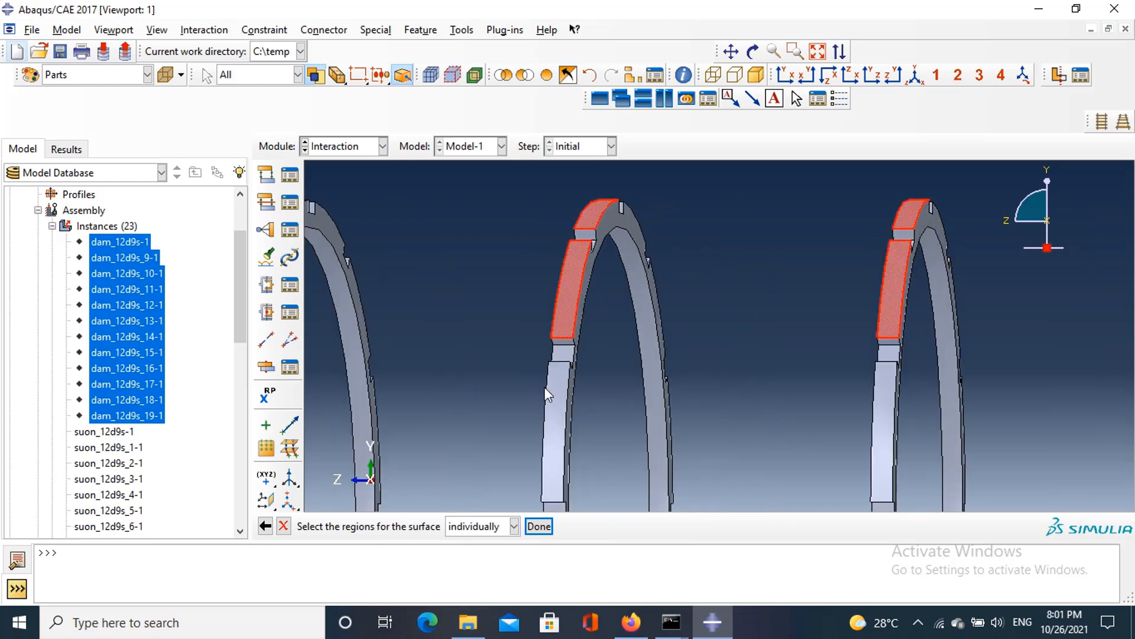
shift+click(550, 416)
shift+click(880, 419)
Step: Try to add the first rib's upper outer rim faces and abandon the suon_ketnoi_than surface
scroll(743, 429, down, 3)
scroll(501, 324, up, 4)
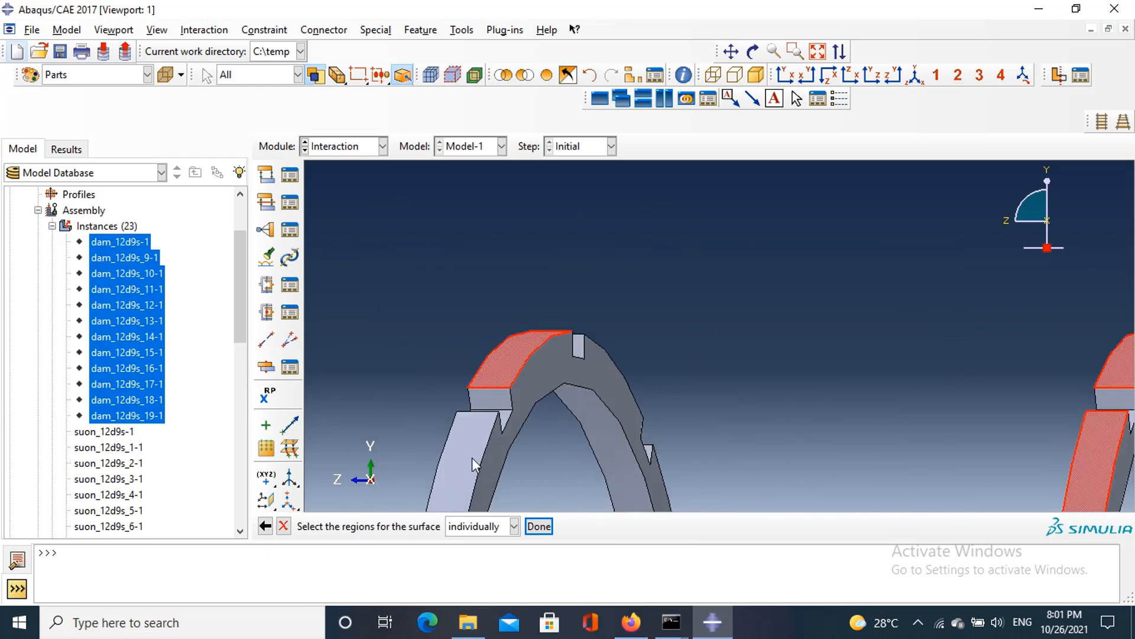
scroll(468, 460, down, 3)
scroll(471, 487, up, 3)
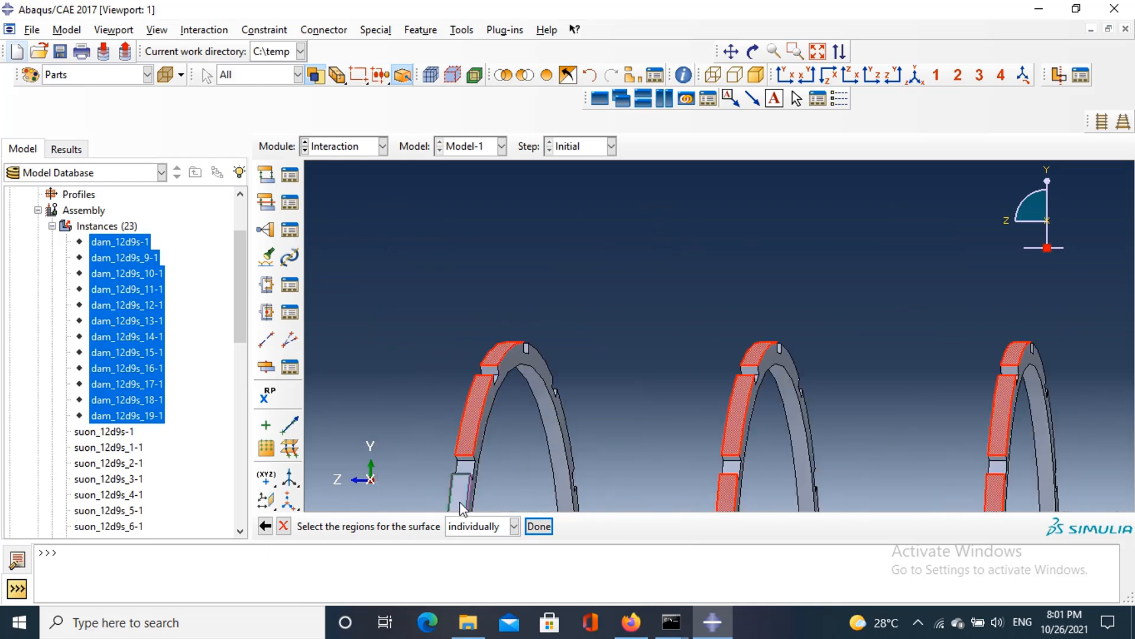
scroll(460, 501, down, 3)
scroll(642, 428, up, 4)
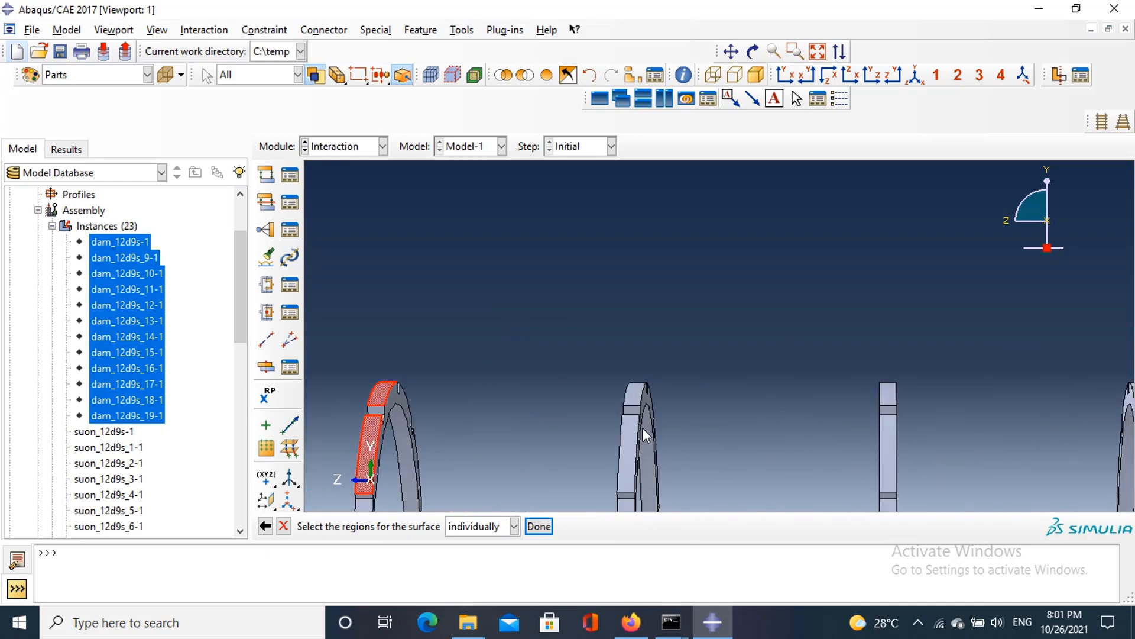
scroll(627, 355, down, 5)
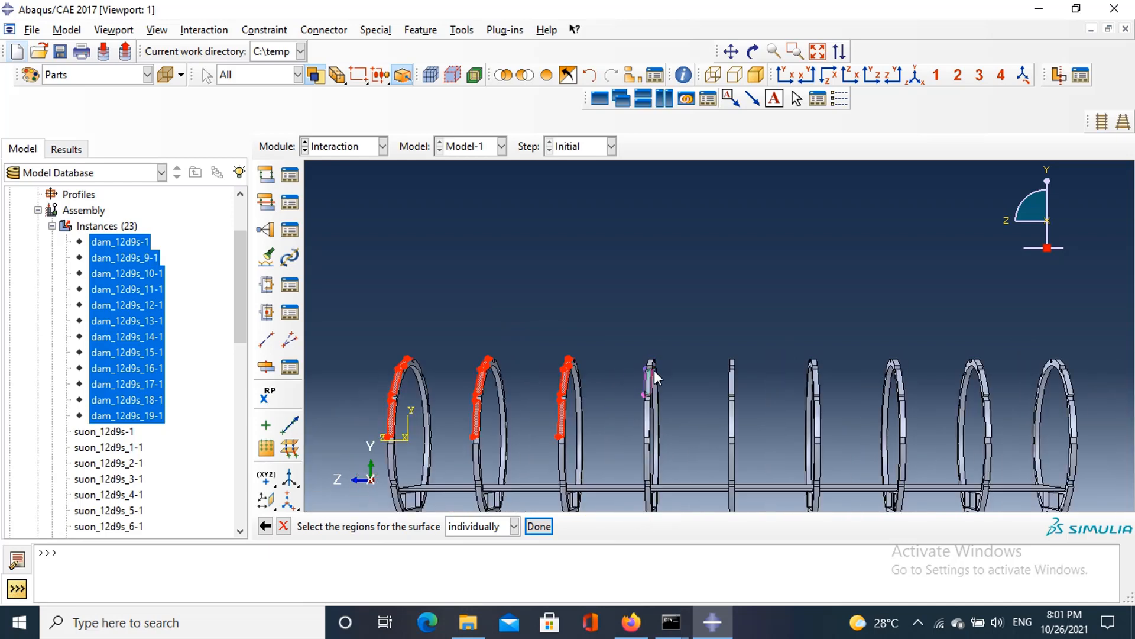
click(267, 527)
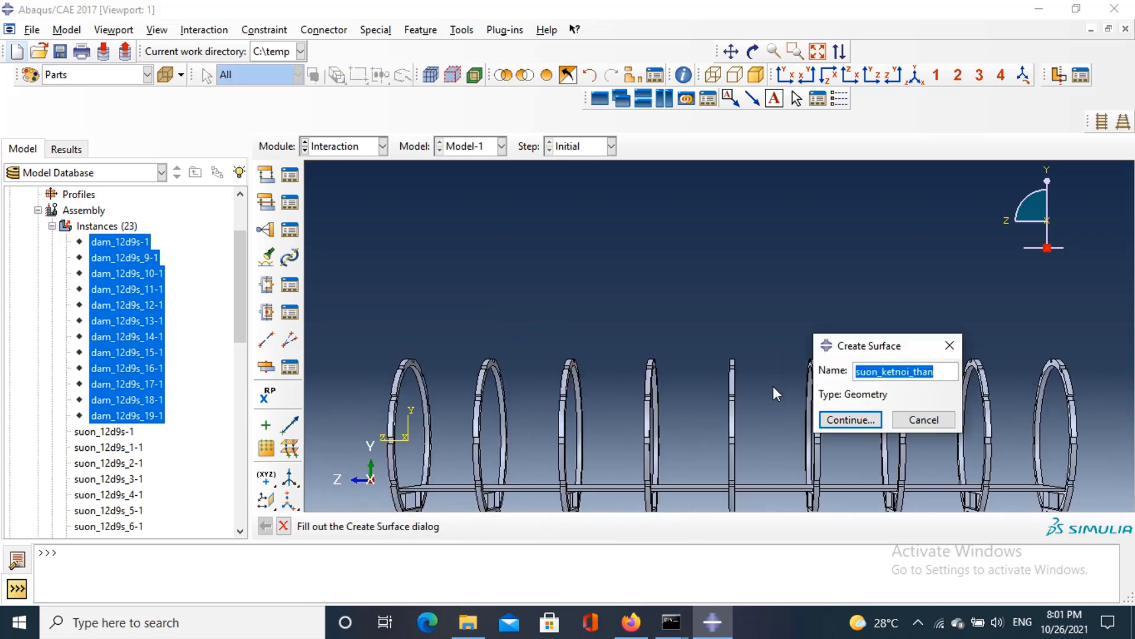
click(852, 420)
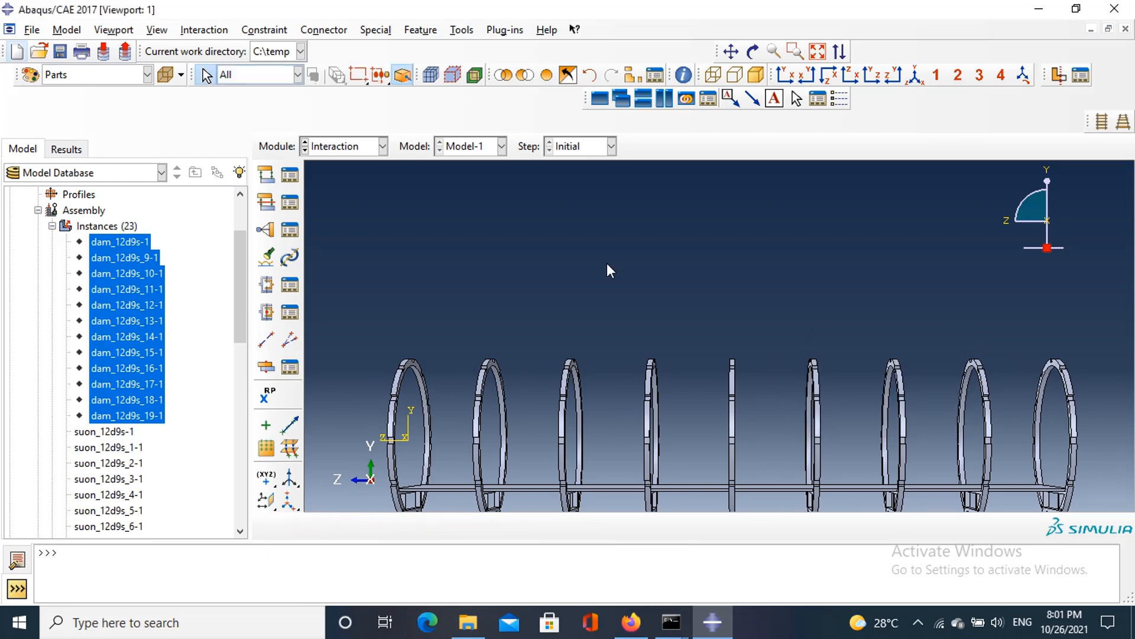
Step: Check the list of defined surfaces in the surface manager and close it
click(462, 30)
mouse_move(525, 119)
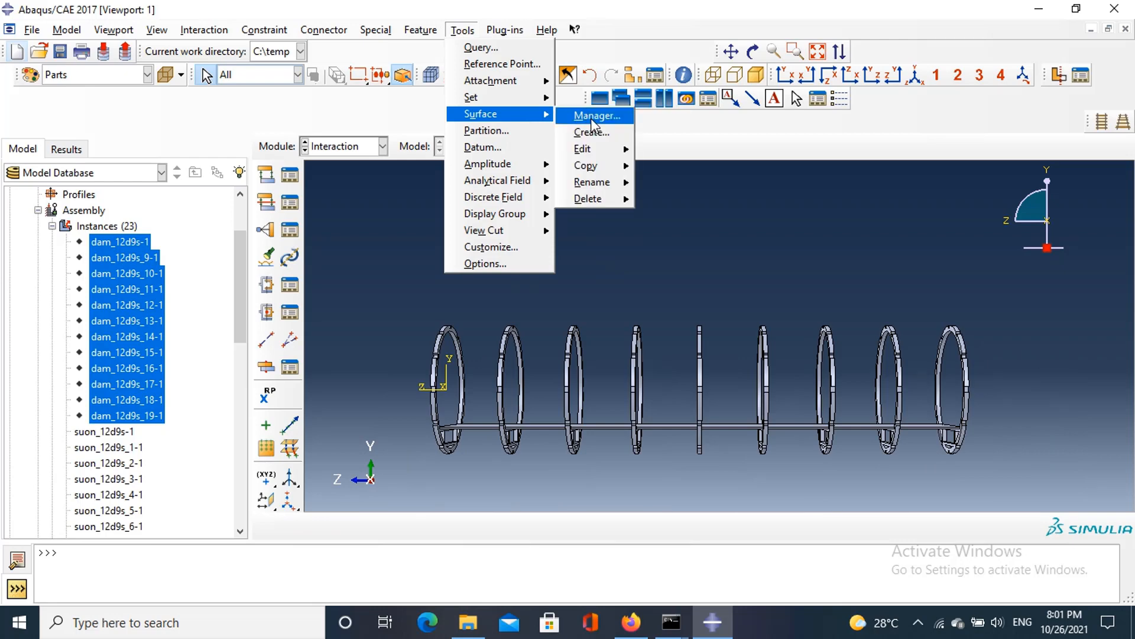
click(593, 116)
click(615, 268)
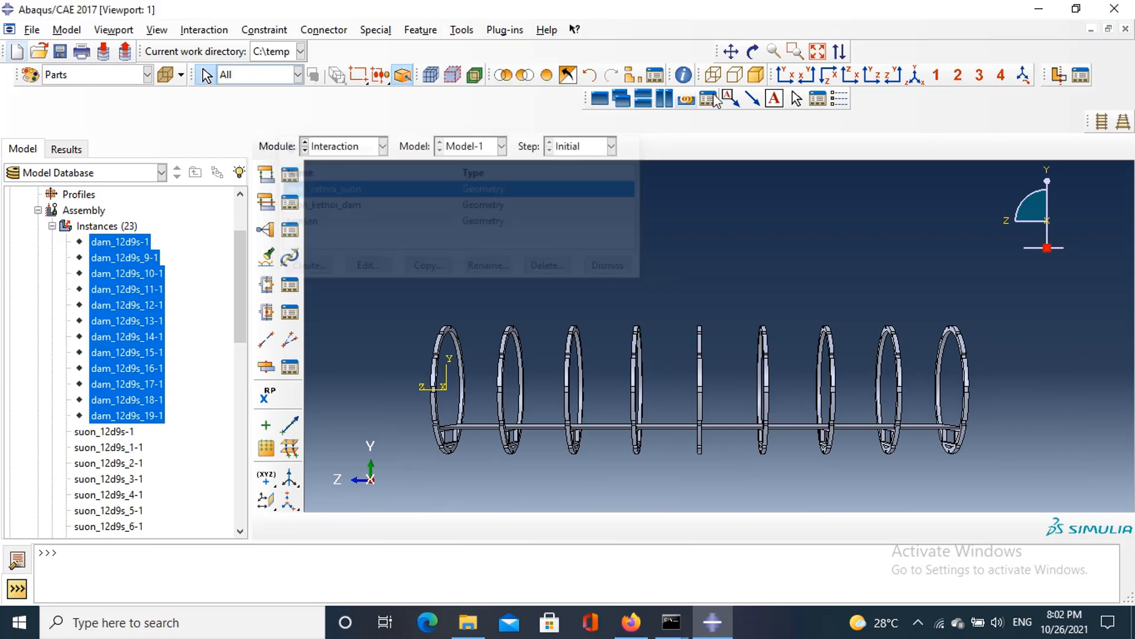
Step: Restore the isometric view and start a new geometry surface named suon_ketnoi_san
click(915, 75)
click(463, 29)
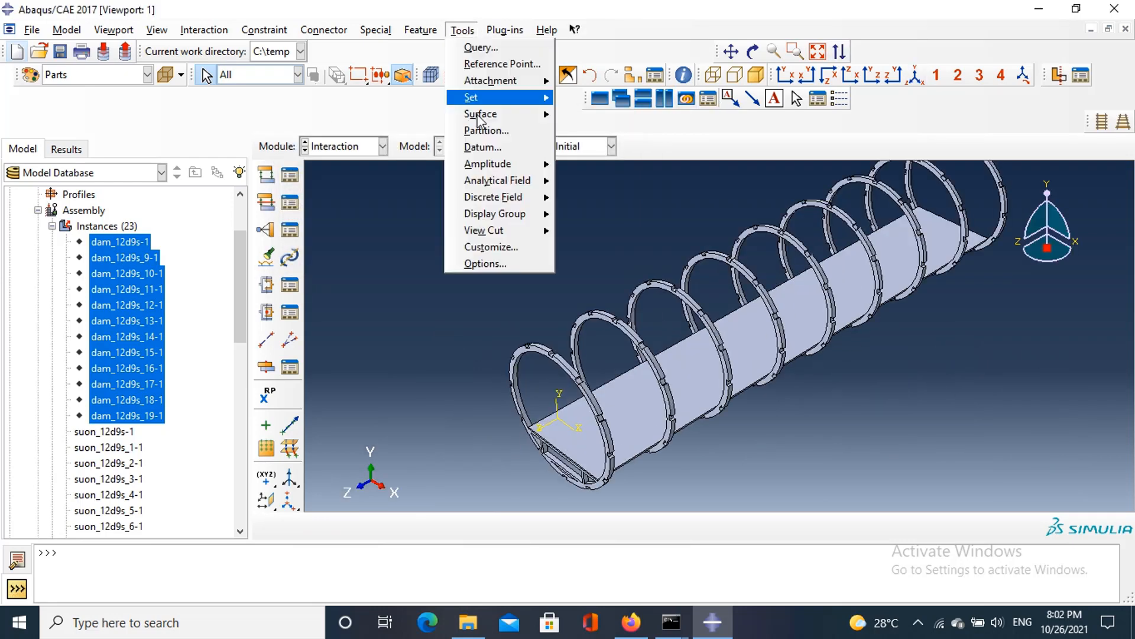
mouse_move(521, 114)
click(585, 132)
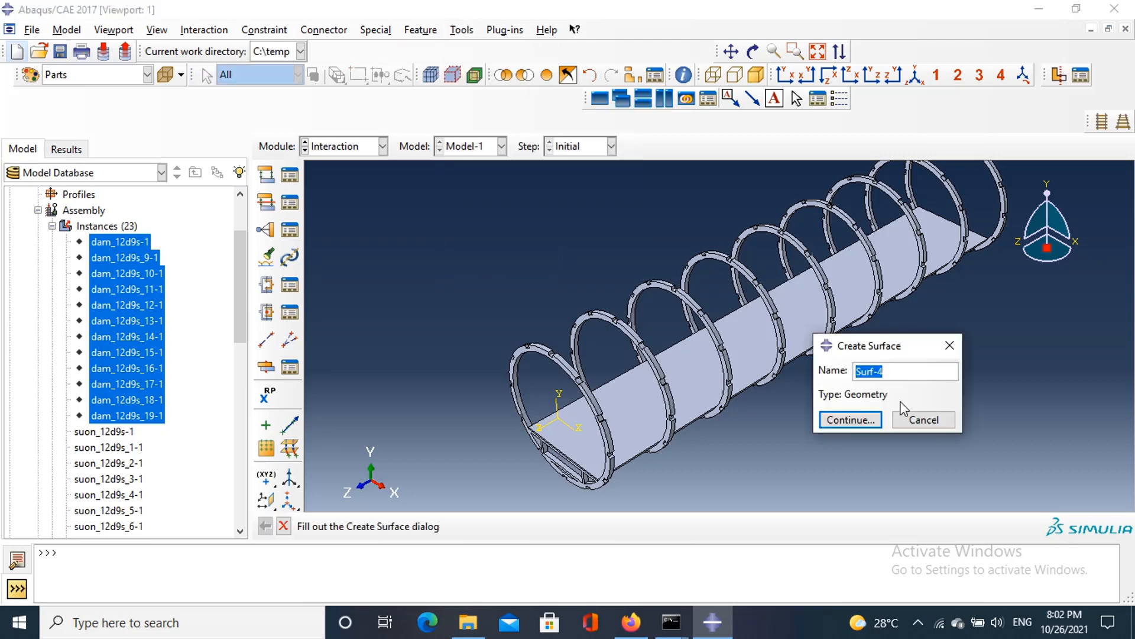
text(san)
key(BackSpace)
key(BackSpace)
key(BackSpace)
text(suon_ketnoi_san)
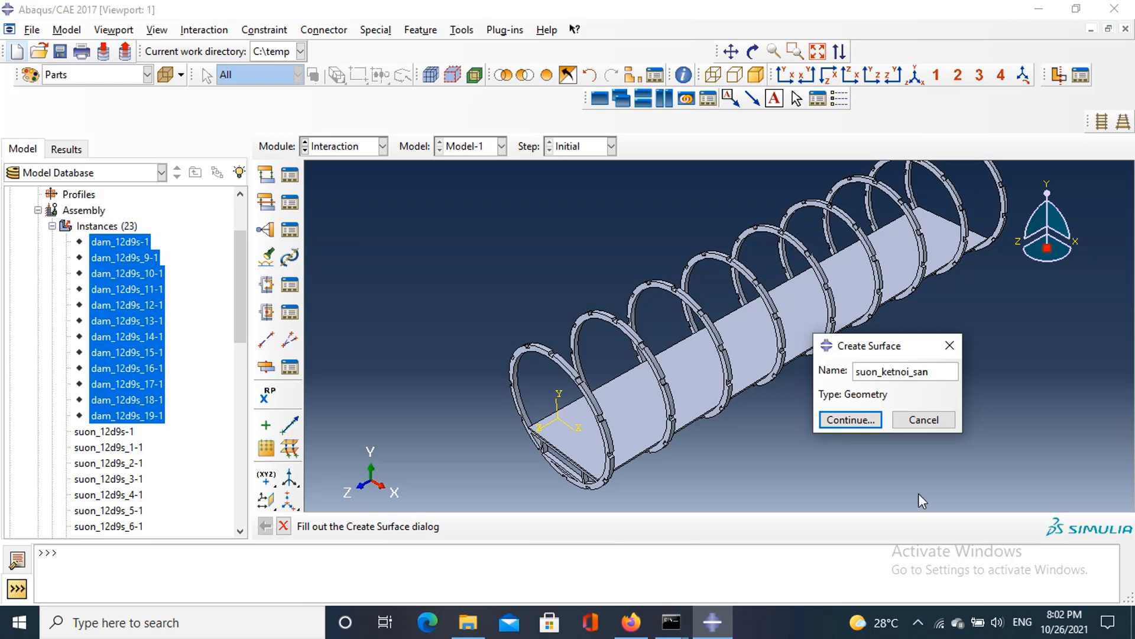
click(852, 419)
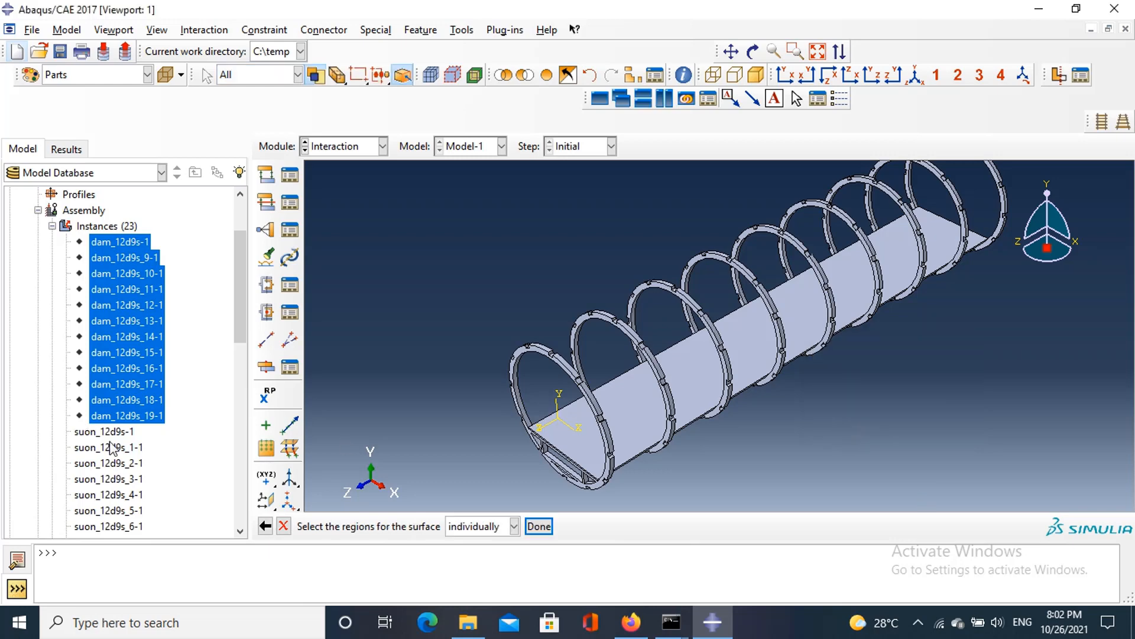
Step: Hide the floor plate instance tamdatghengoi-1 to expose the rib crossbeams
scroll(113, 443, down, 4)
click(109, 384)
click(137, 363)
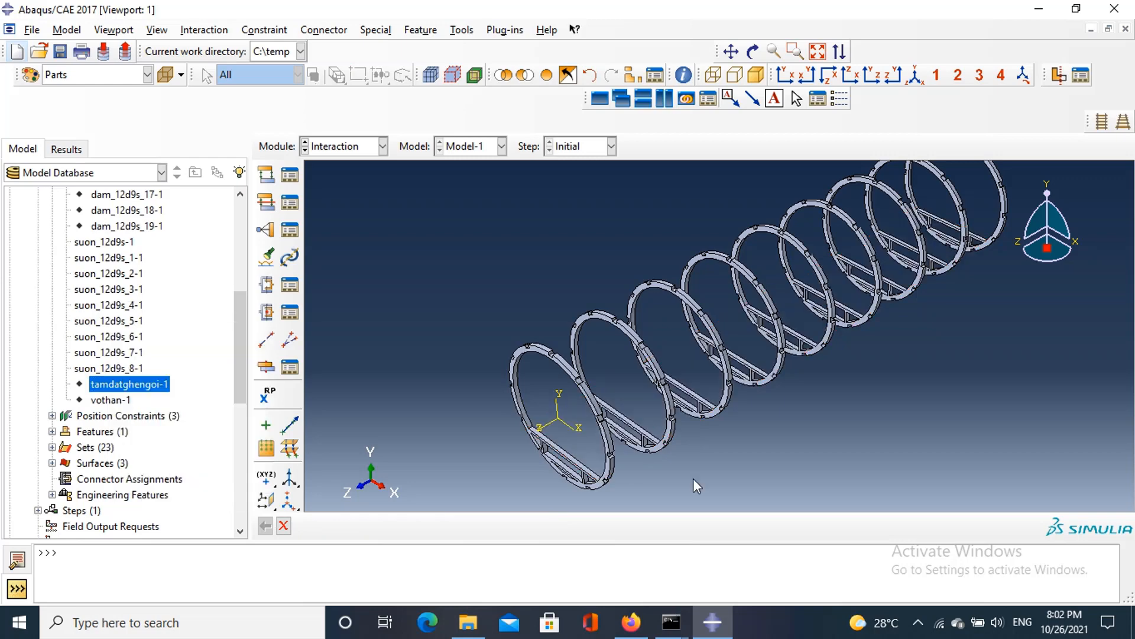
Step: Select the top face of the first rib's crossbeam as a region of the suon_ketnoi_san surface
scroll(545, 432, down, 6)
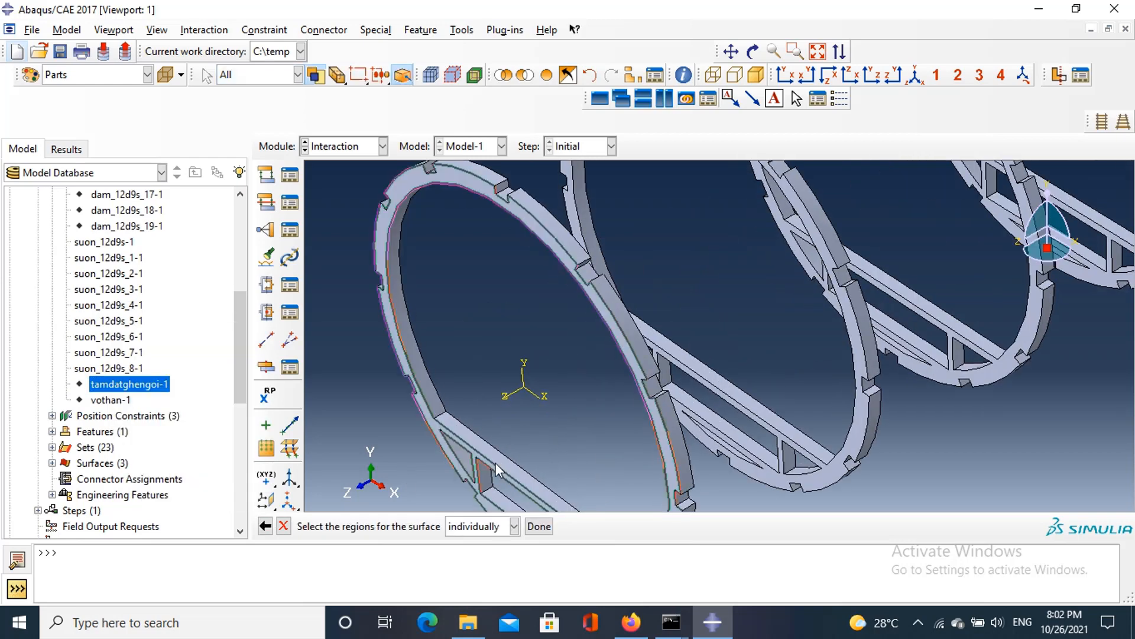
scroll(494, 461, down, 3)
click(493, 461)
scroll(492, 460, up, 4)
scroll(919, 316, down, 4)
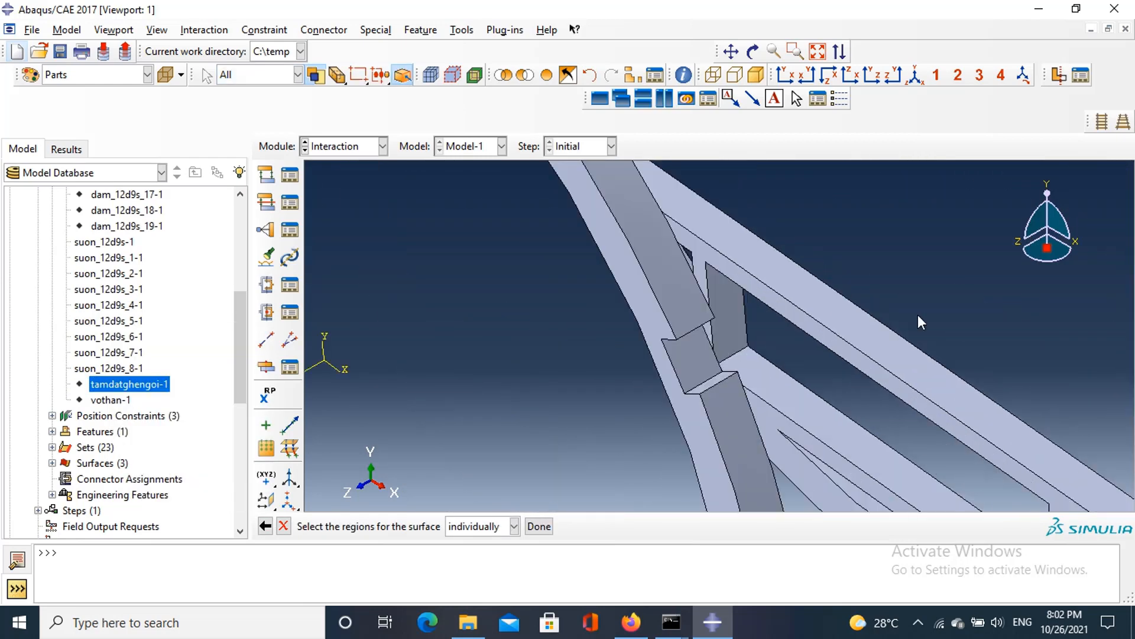
Step: Add the top faces of the horizontal crossbars on successive ribs, up to the fifth rib, to the surface selection
shift+click(868, 351)
scroll(869, 353, up, 6)
scroll(1016, 299, down, 6)
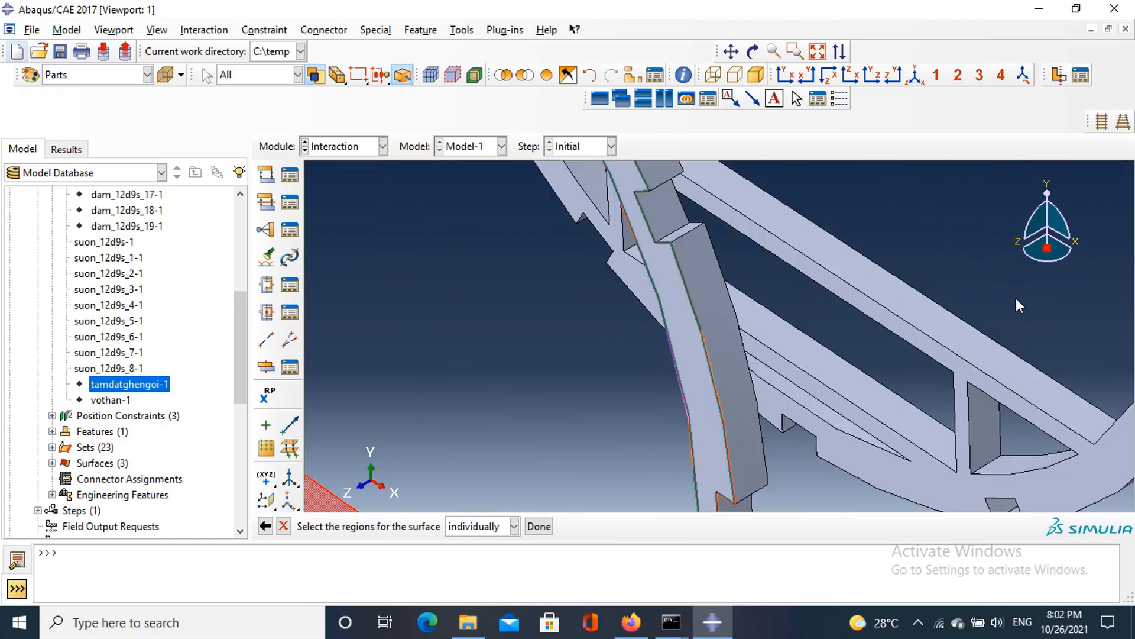
shift+click(923, 340)
scroll(922, 341, up, 6)
scroll(924, 352, down, 6)
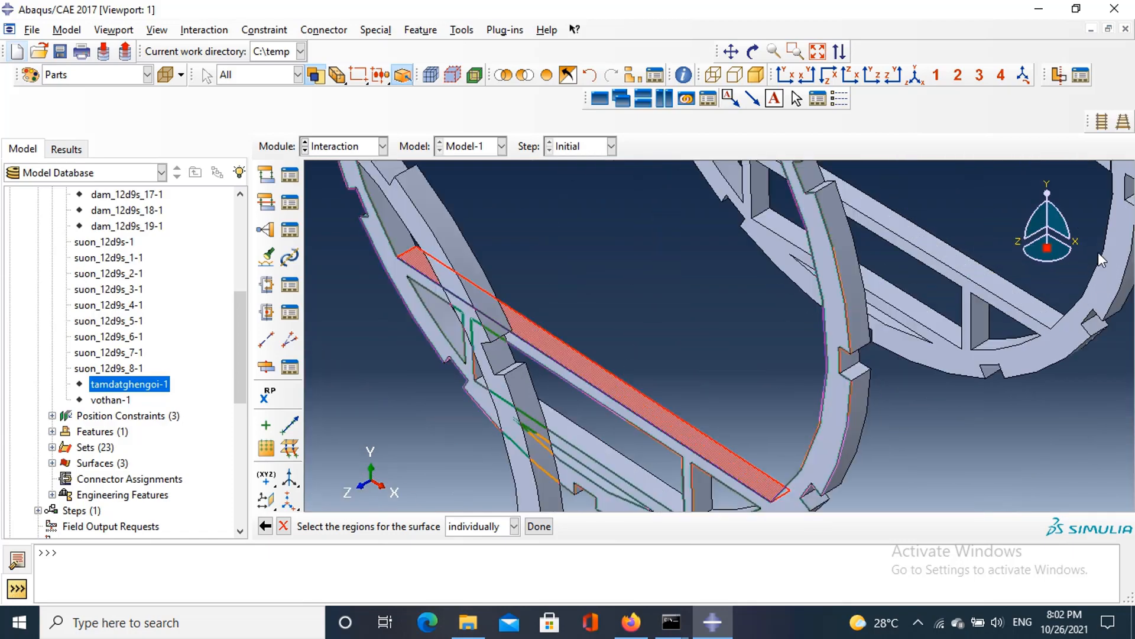
scroll(851, 283, up, 5)
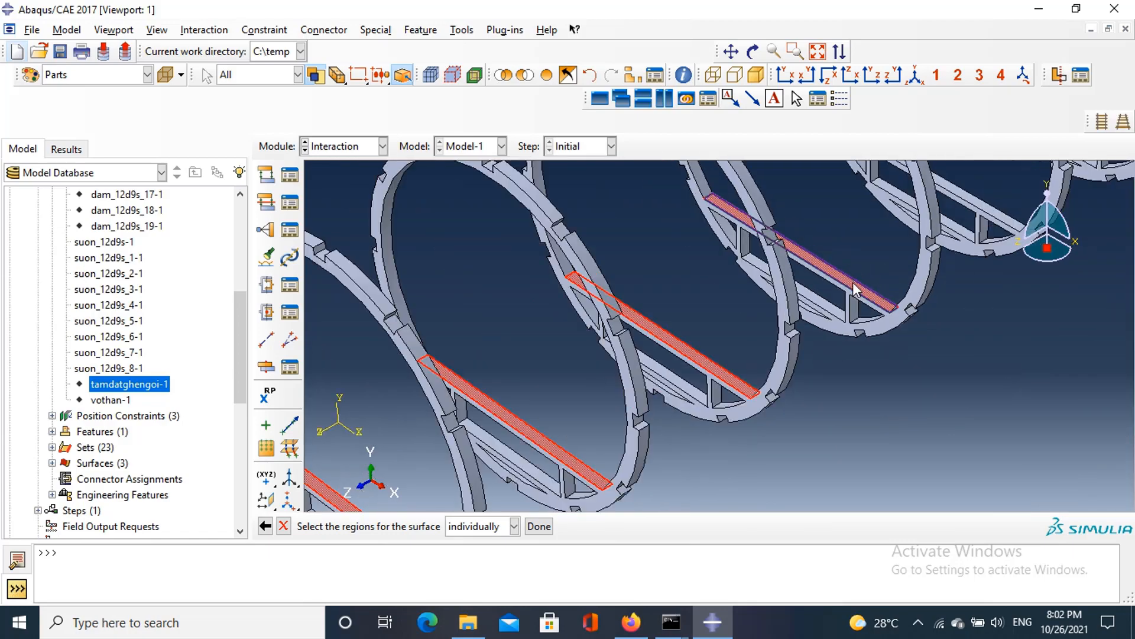
scroll(1042, 162, down, 6)
shift+click(887, 324)
scroll(887, 320, up, 6)
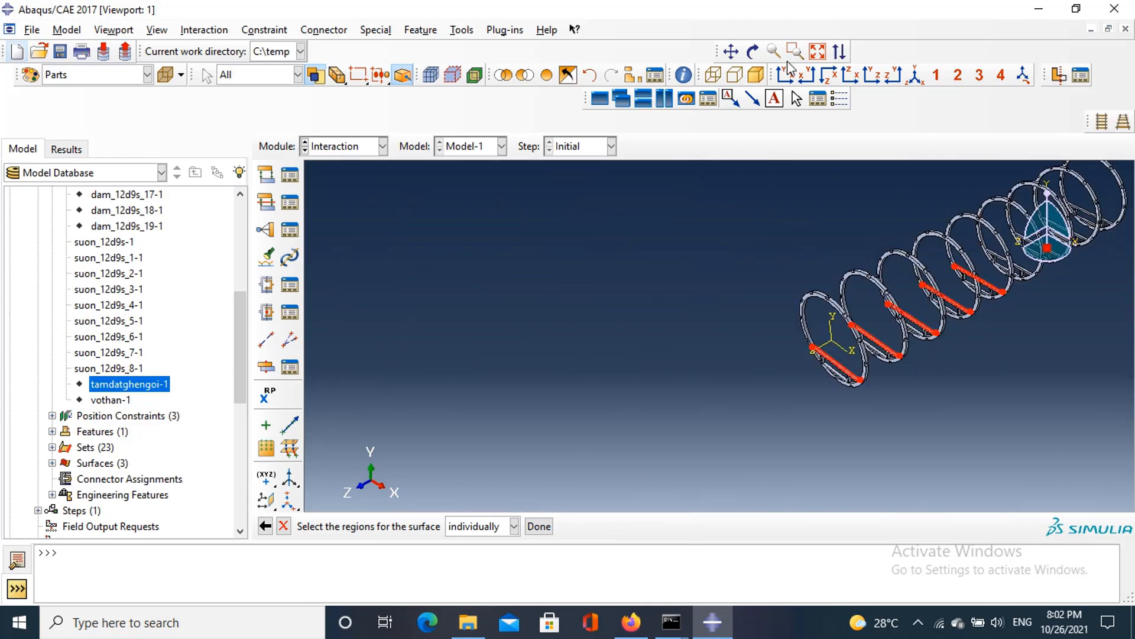
Step: Extend the surface selection with the crossbar top faces of the next ribs beyond the fifth
click(731, 52)
drag(852, 306, 644, 404)
scroll(807, 395, down, 6)
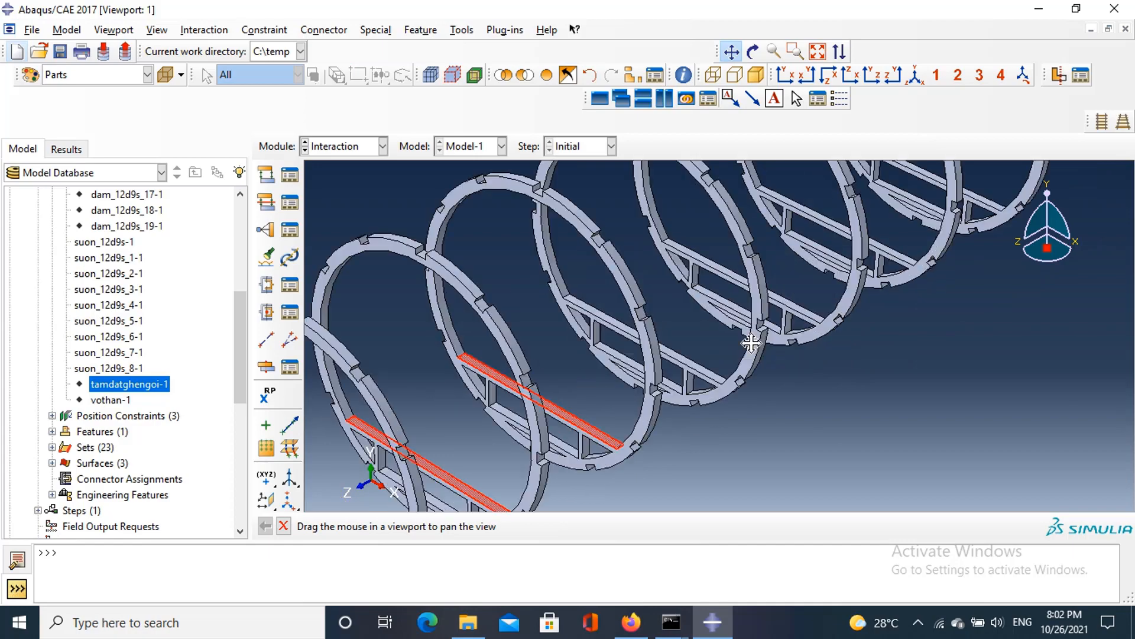
middle_click(703, 344)
scroll(688, 346, down, 5)
shift+click(685, 372)
scroll(1058, 252, up, 6)
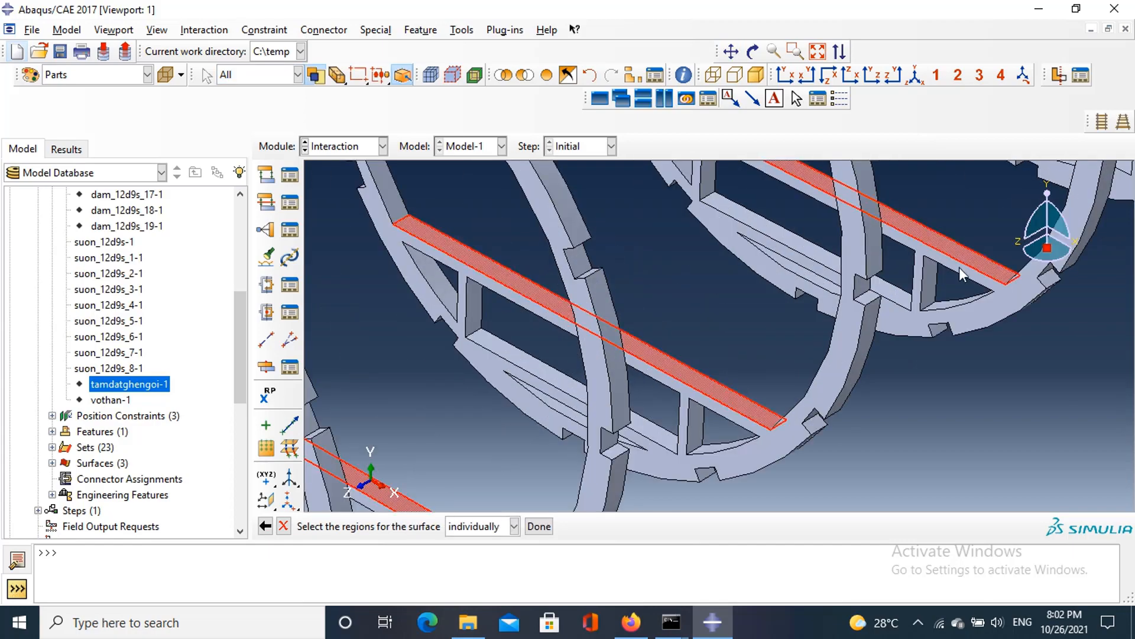
Step: Add the crossbar top faces of the remaining ribs at the far end and finish defining the surface
scroll(1038, 225, down, 6)
scroll(693, 442, down, 5)
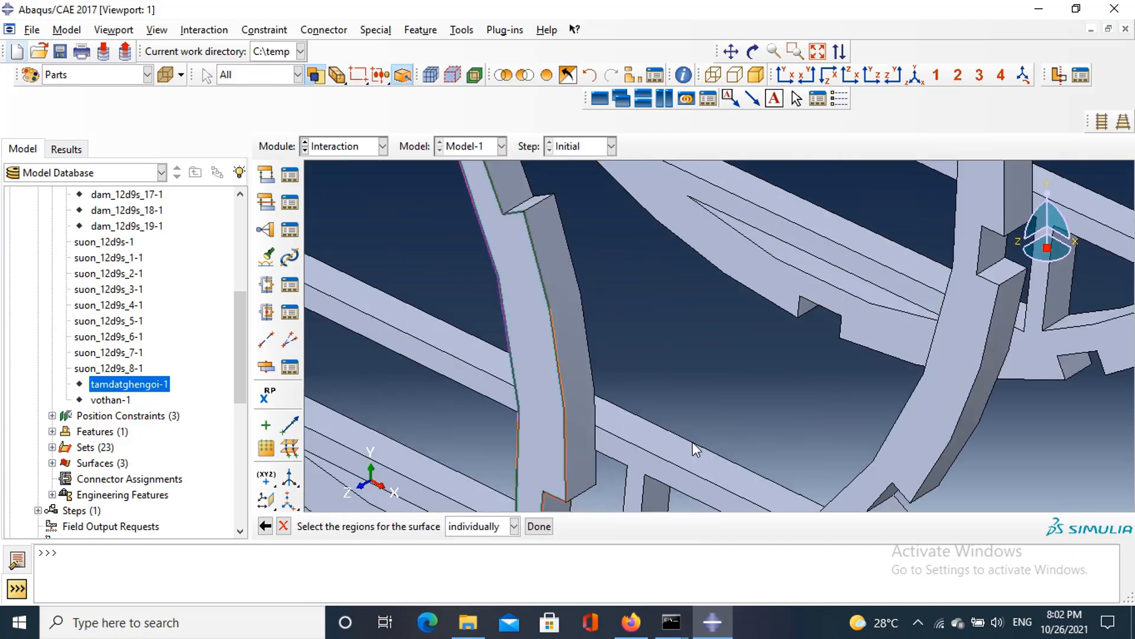
scroll(1079, 238, up, 5)
scroll(1094, 241, down, 6)
shift+click(1080, 277)
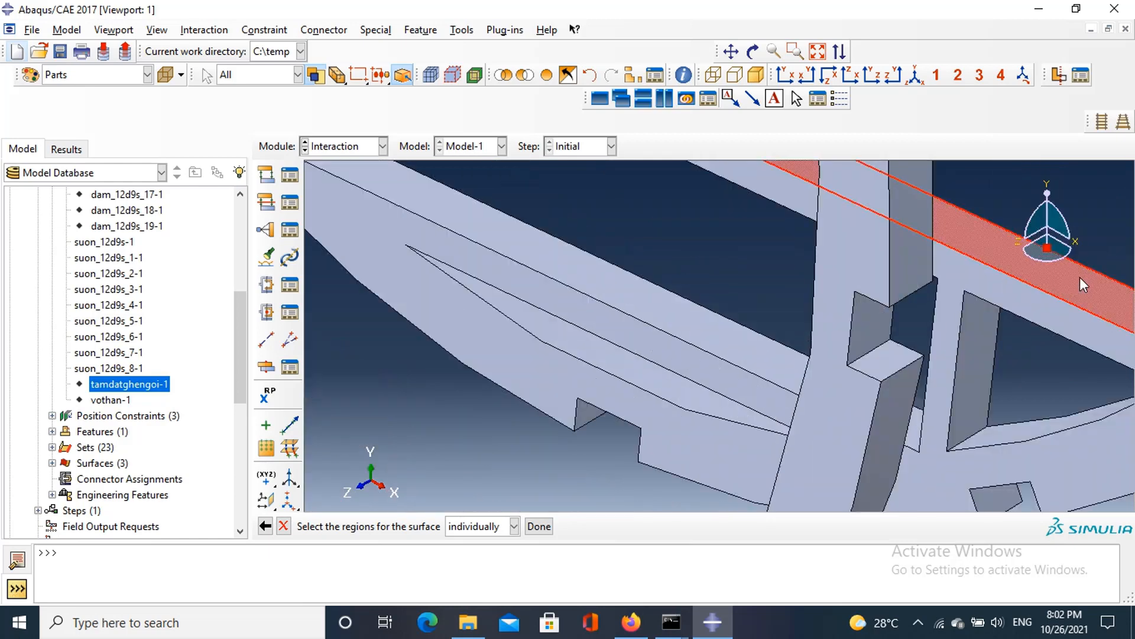
click(913, 77)
click(539, 526)
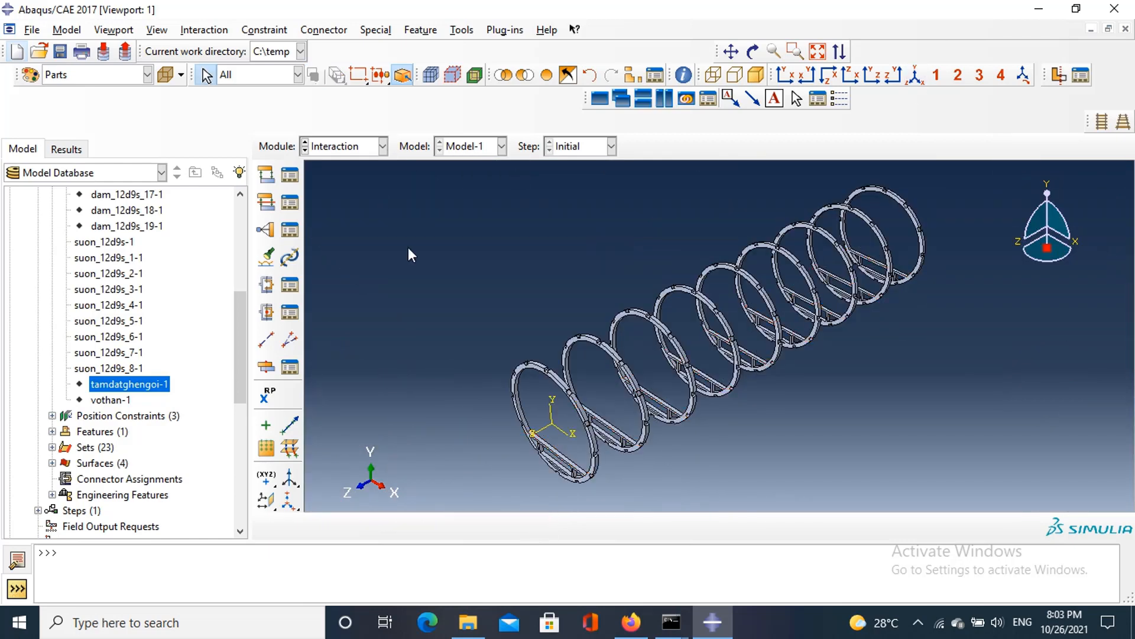
Step: Start a new geometry surface named suon_ketnoi_vothan and proceed to picking its regions individually
click(462, 31)
mouse_move(501, 114)
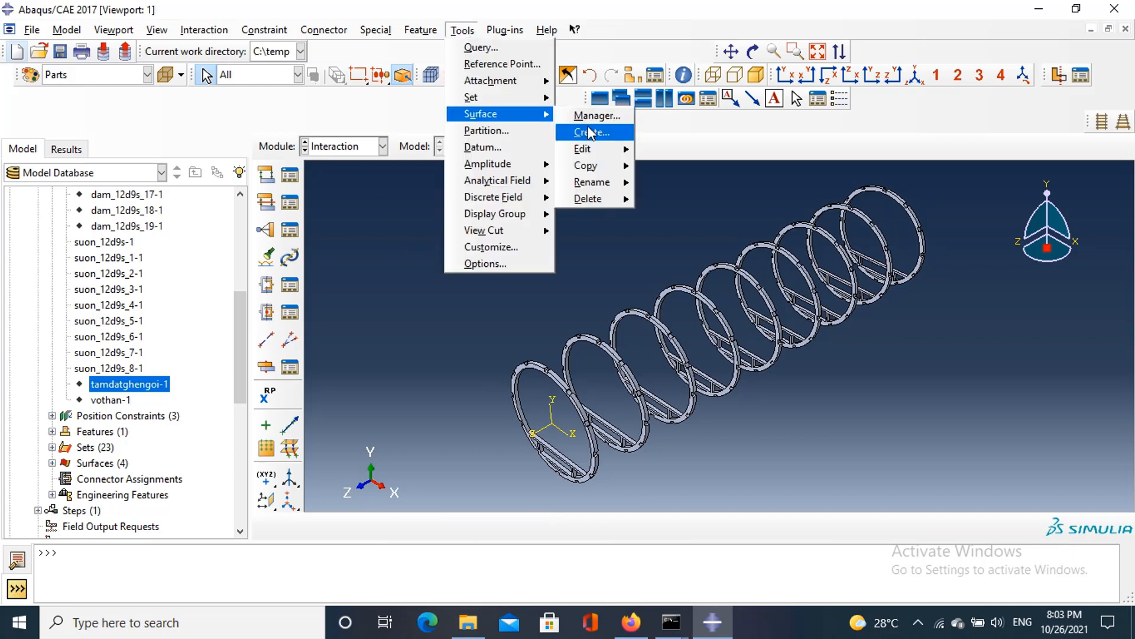
click(590, 133)
text(suon_ketnoi_vothan)
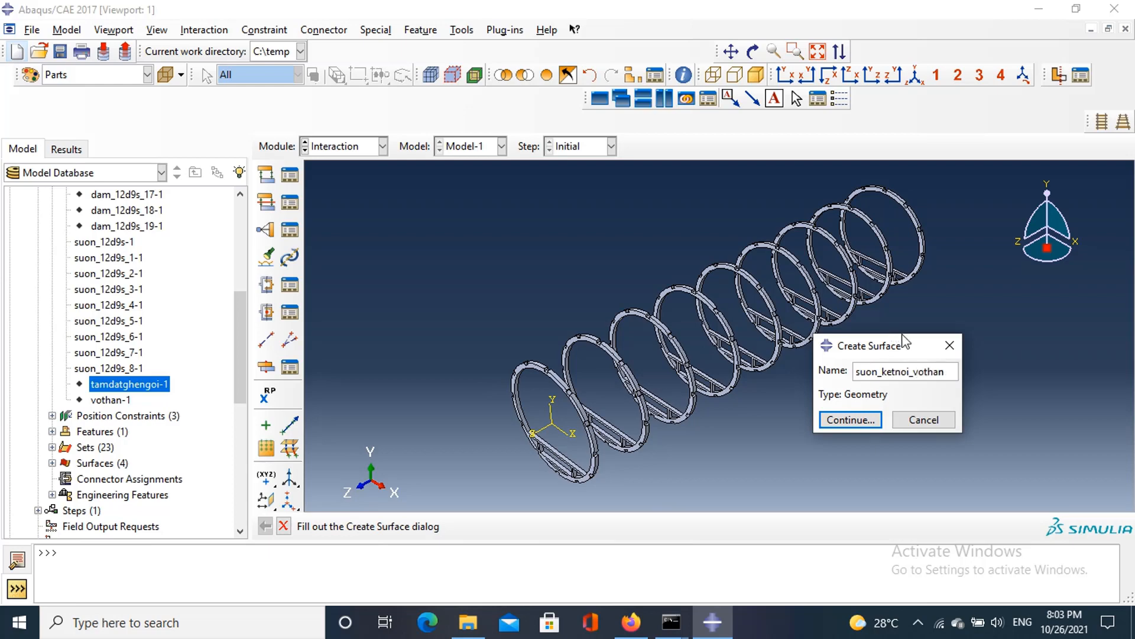
click(876, 419)
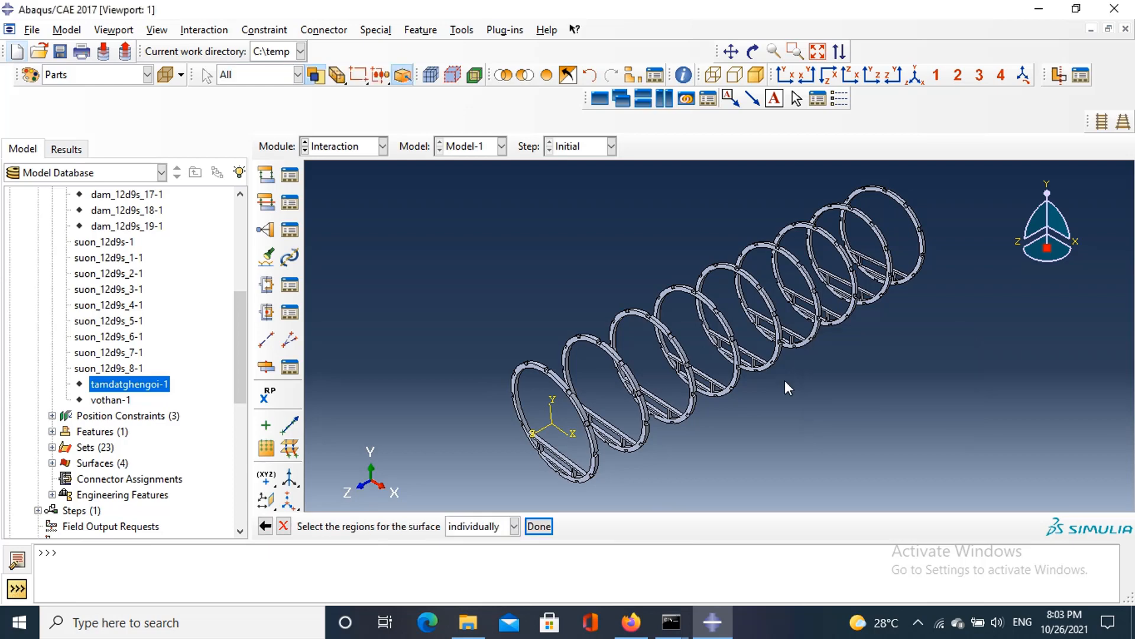
click(893, 75)
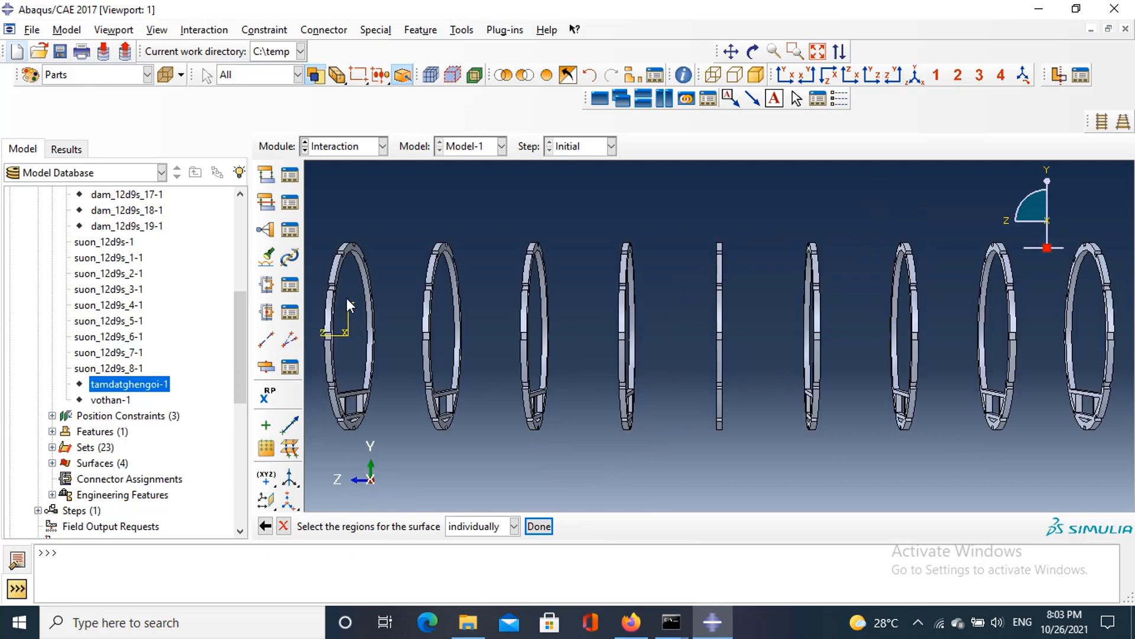
Step: Select the three uppermost outer edge faces on each of the first three ribs for the surface
scroll(333, 262, down, 8)
click(343, 264)
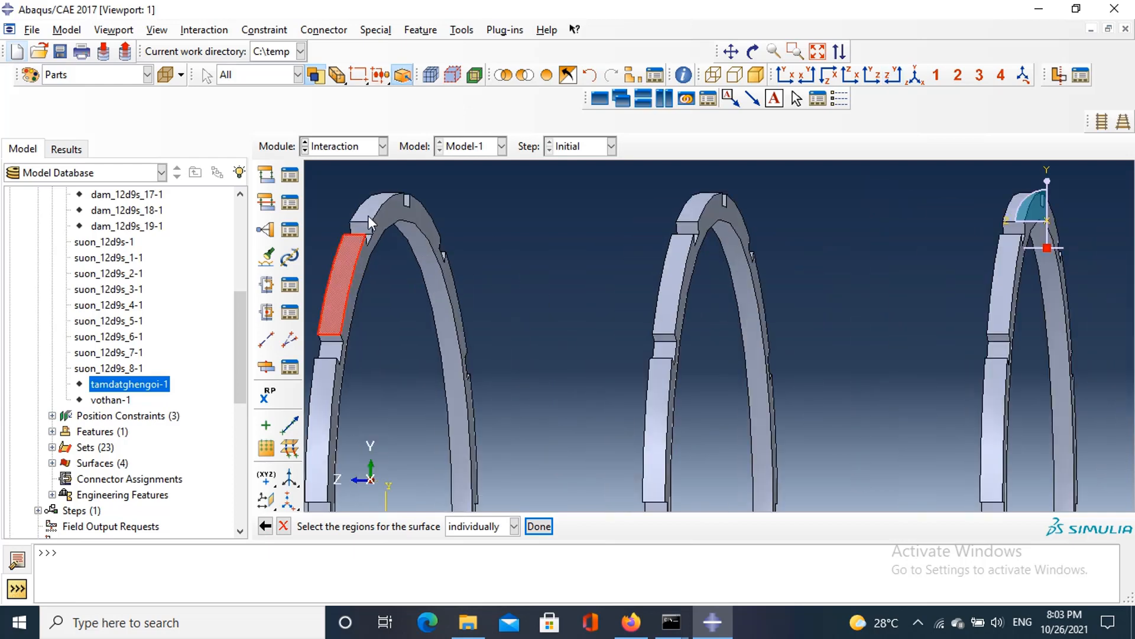
shift+click(695, 202)
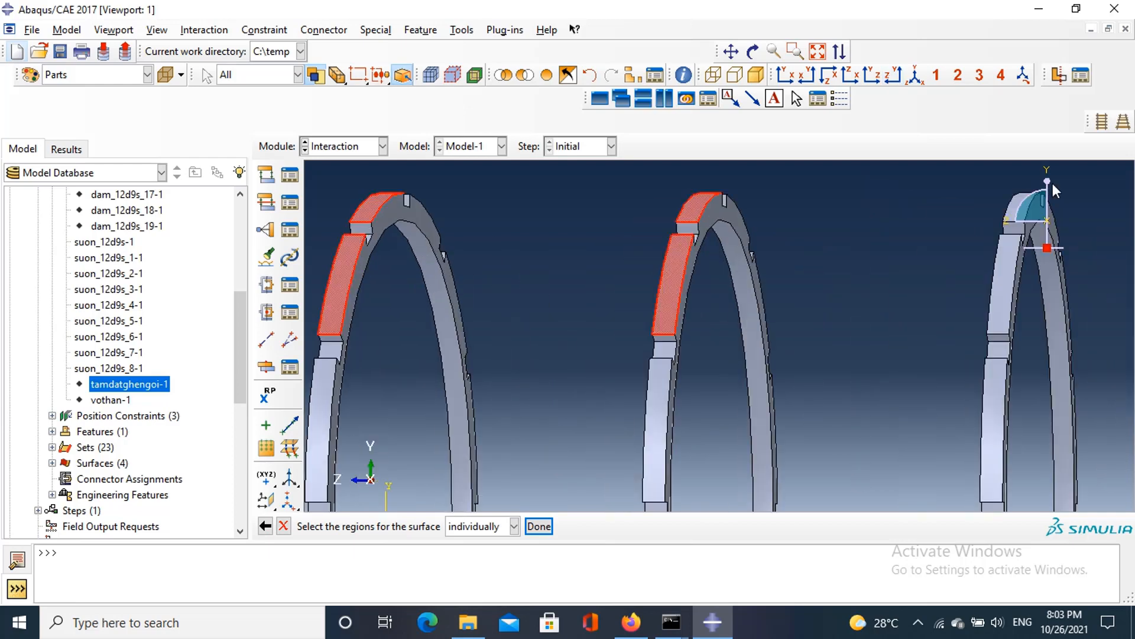
shift+click(1012, 201)
shift+click(996, 292)
shift+click(992, 427)
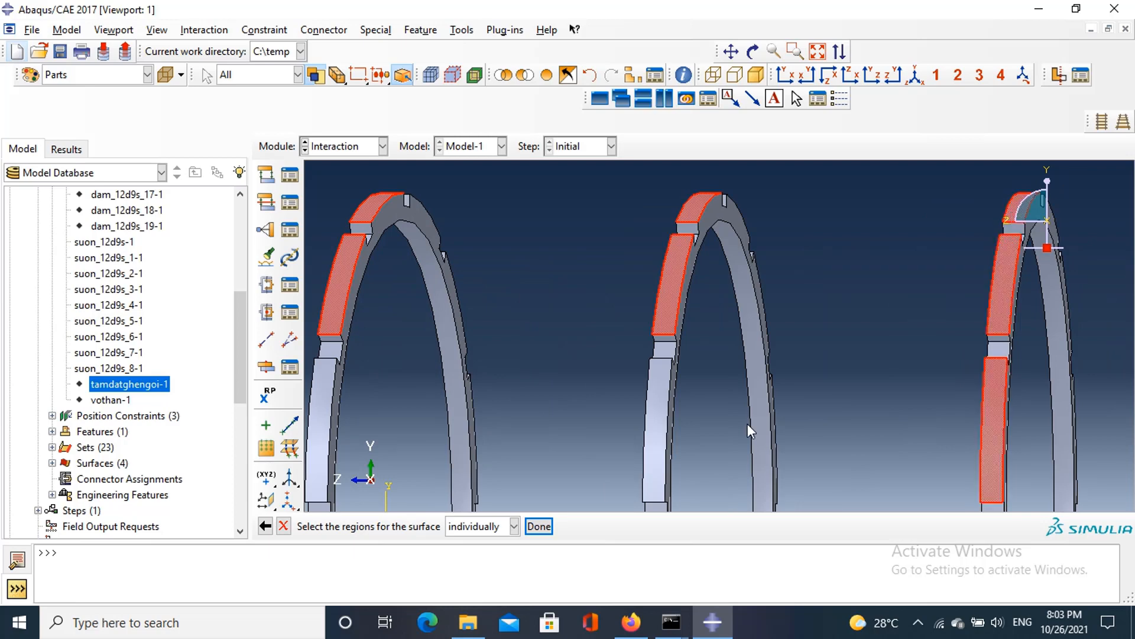
shift+click(654, 417)
shift+click(323, 401)
scroll(428, 427, up, 3)
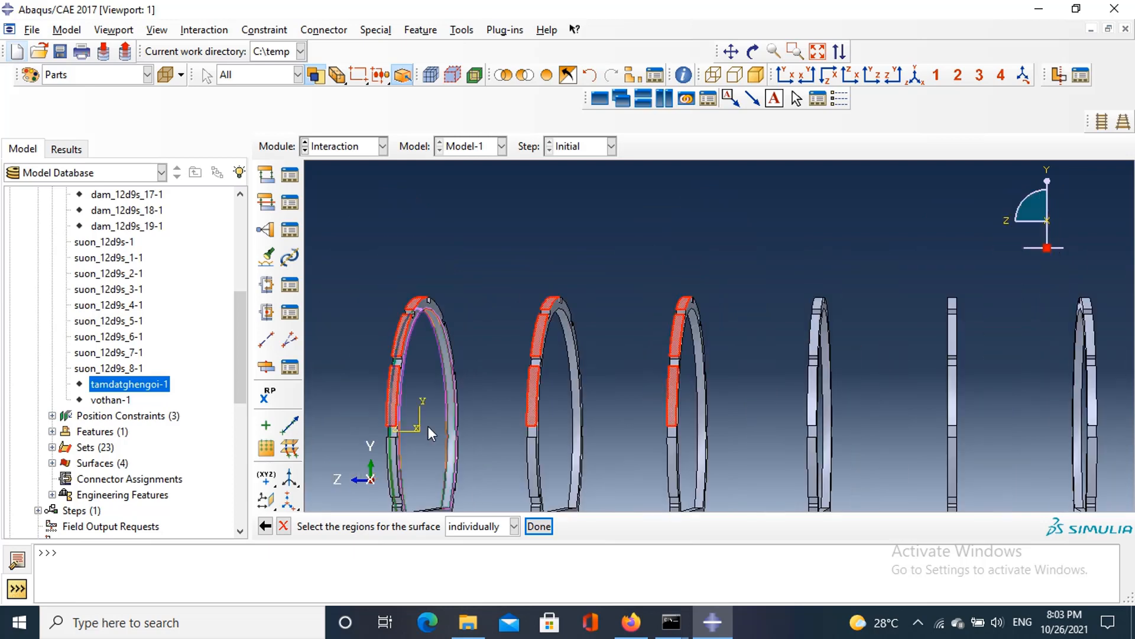
Step: Add the outer edge faces just below mid-height on the first four ribs to the surface selection
scroll(414, 429, down, 10)
scroll(391, 430, up, 5)
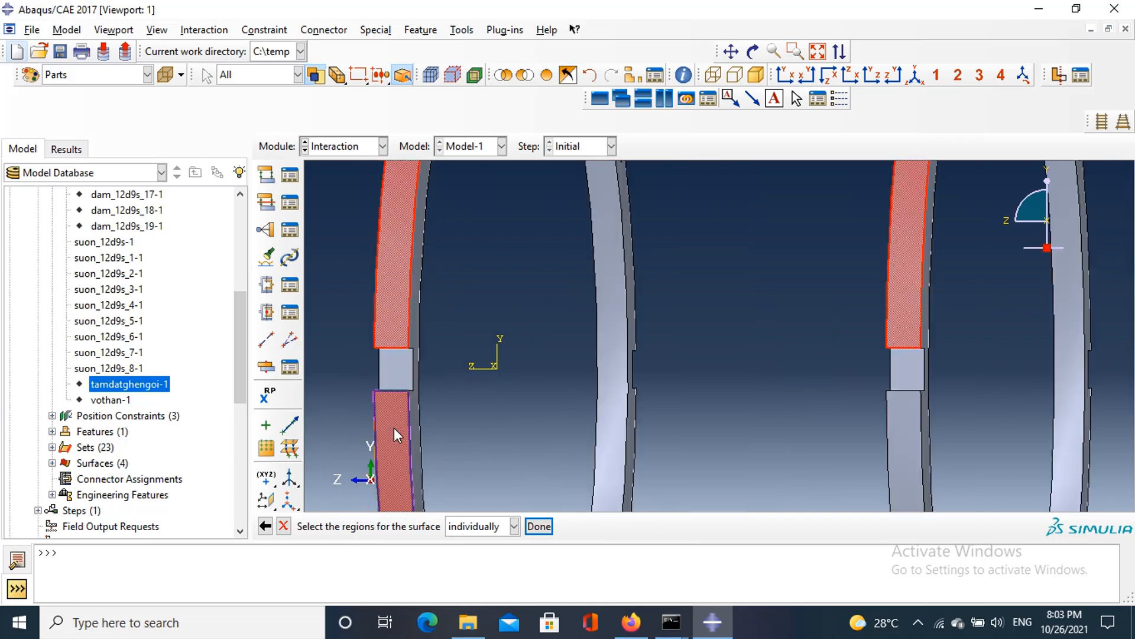
scroll(597, 434, down, 6)
shift+click(611, 427)
scroll(651, 424, up, 5)
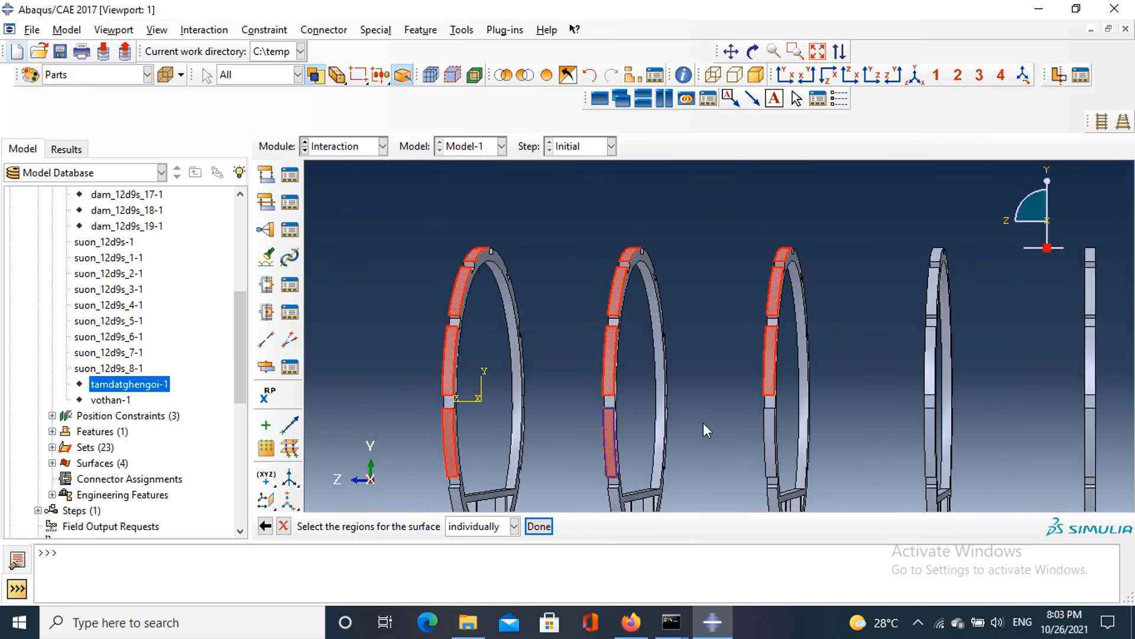
scroll(784, 437, down, 4)
scroll(753, 408, up, 5)
scroll(870, 400, down, 5)
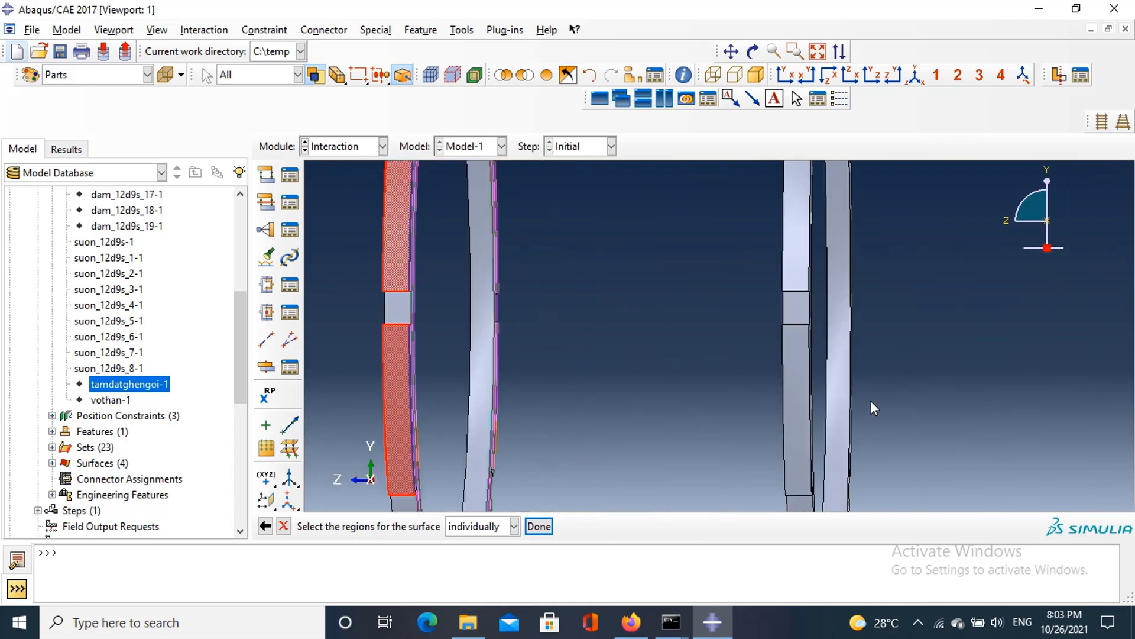
scroll(764, 395, down, 3)
shift+click(769, 396)
scroll(771, 240, up, 5)
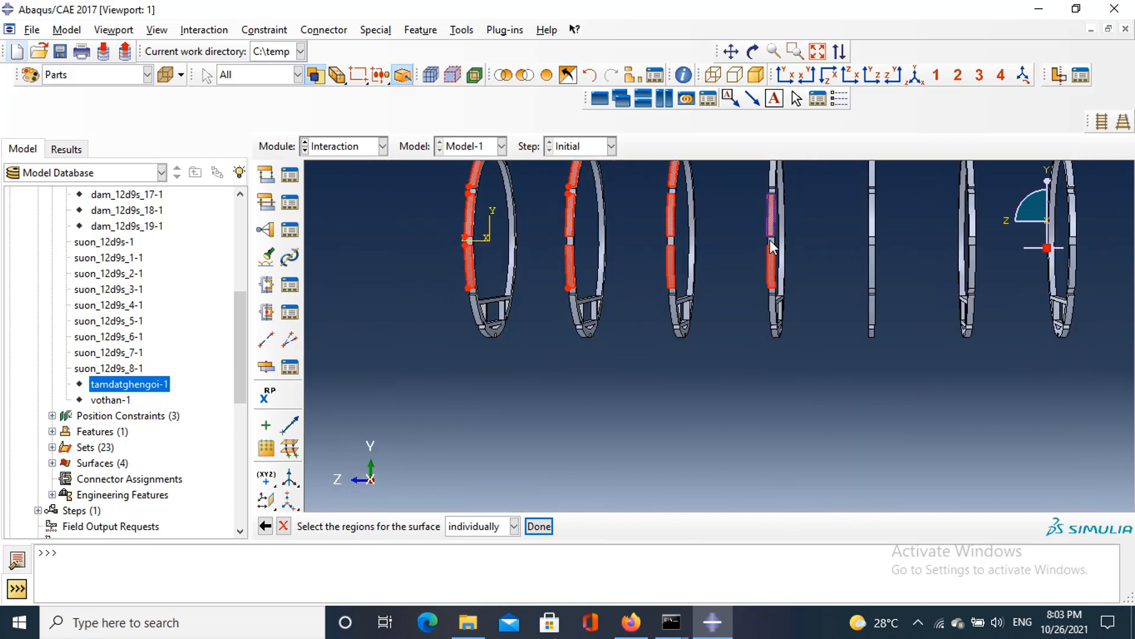
Step: Add the fourth rib's upper outer face and the fifth rib's two lower outer faces to the selection
scroll(784, 168, down, 6)
scroll(751, 191, up, 5)
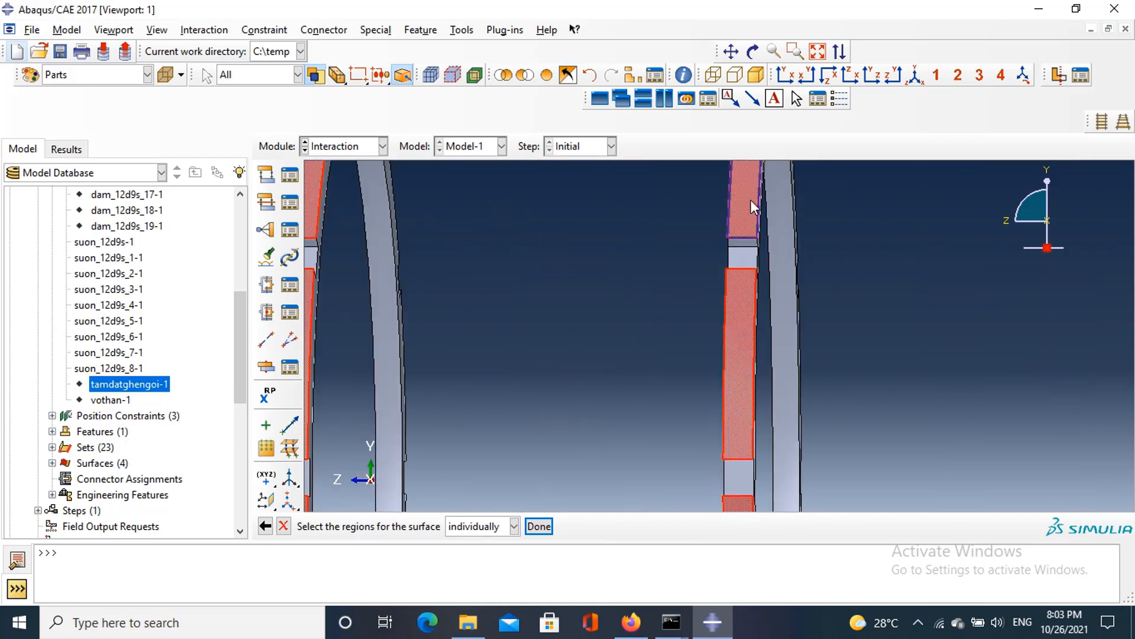
scroll(968, 449, down, 4)
shift+click(898, 420)
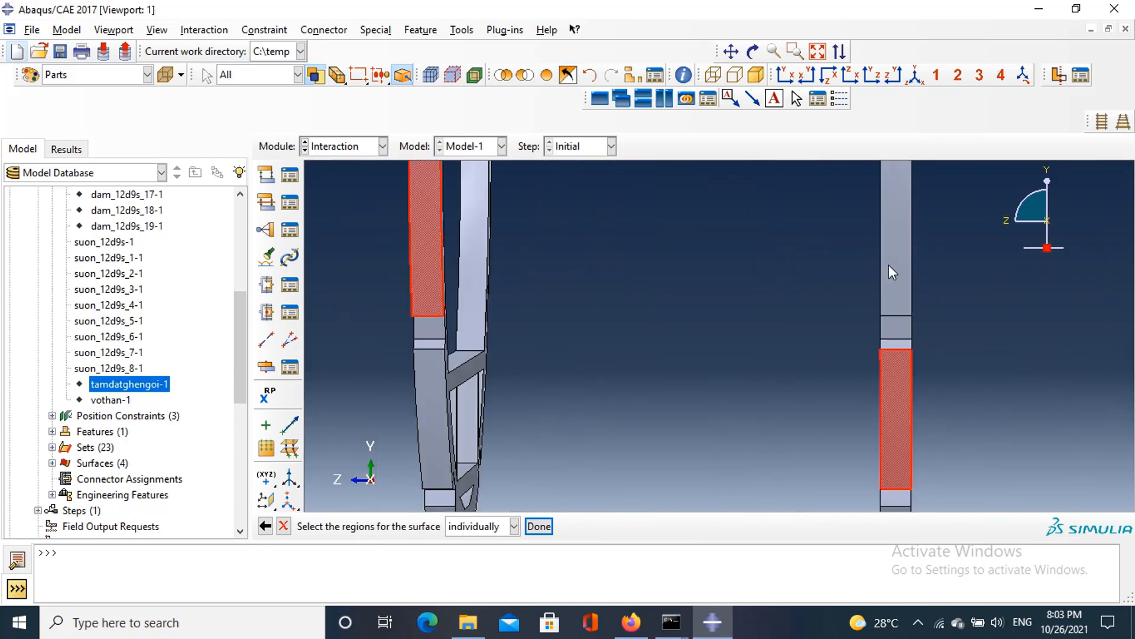
shift+click(889, 265)
scroll(890, 265, up, 6)
scroll(889, 264, up, 2)
scroll(887, 201, down, 5)
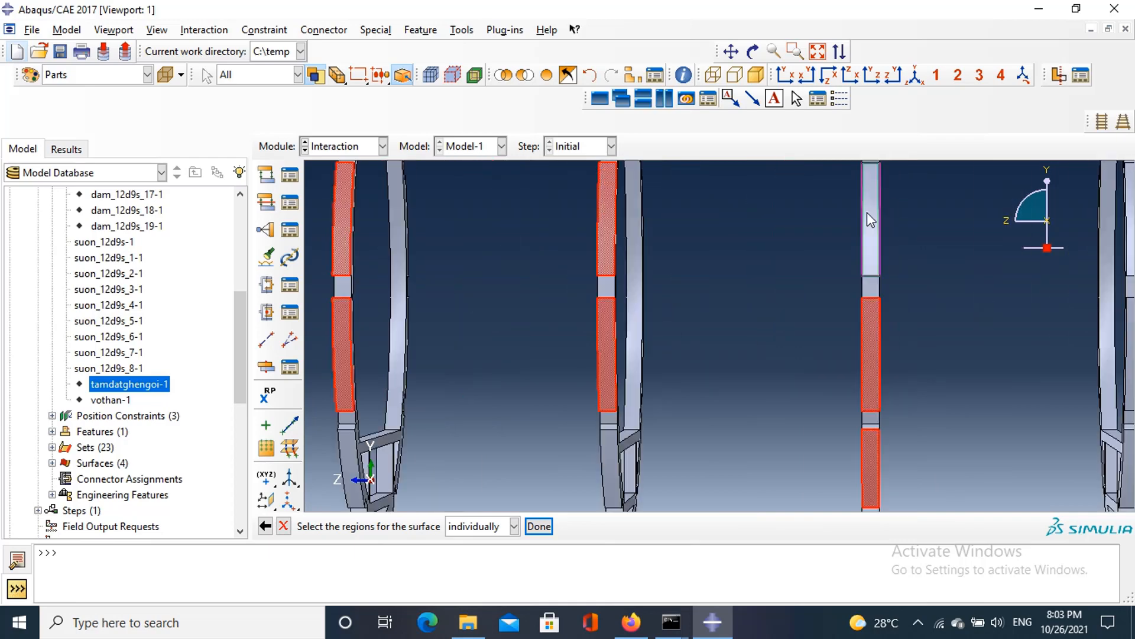
Step: Add the fifth rib's remaining upper outer faces and the topmost outer face of the fourth rib
shift+click(868, 214)
scroll(868, 217, up, 6)
scroll(874, 179, down, 6)
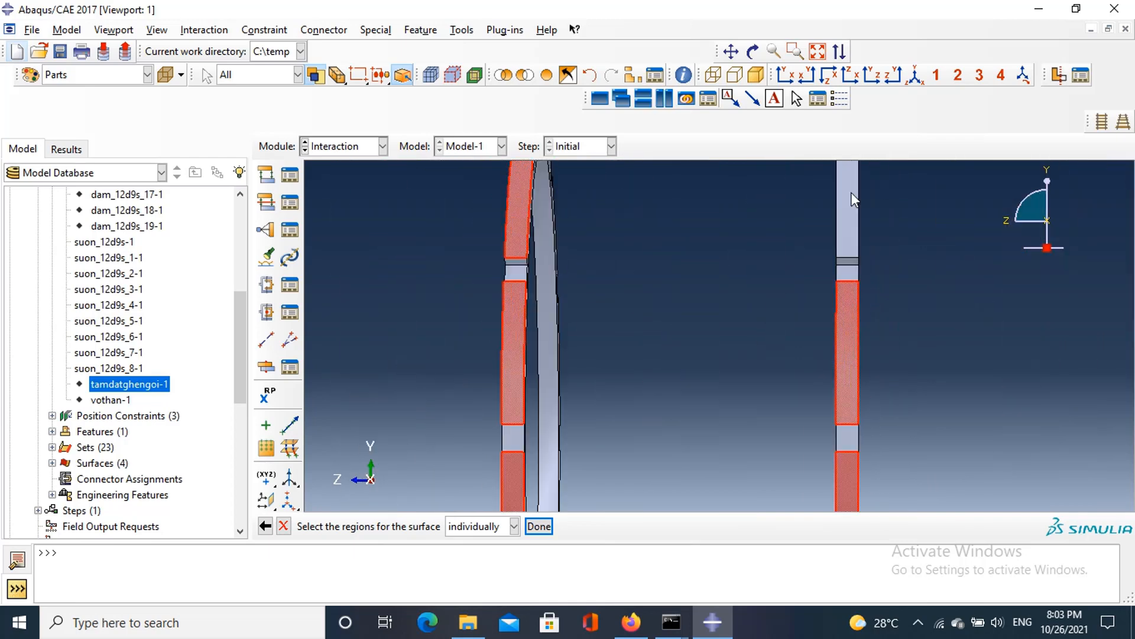
shift+click(847, 197)
scroll(848, 292, up, 4)
scroll(849, 207, down, 6)
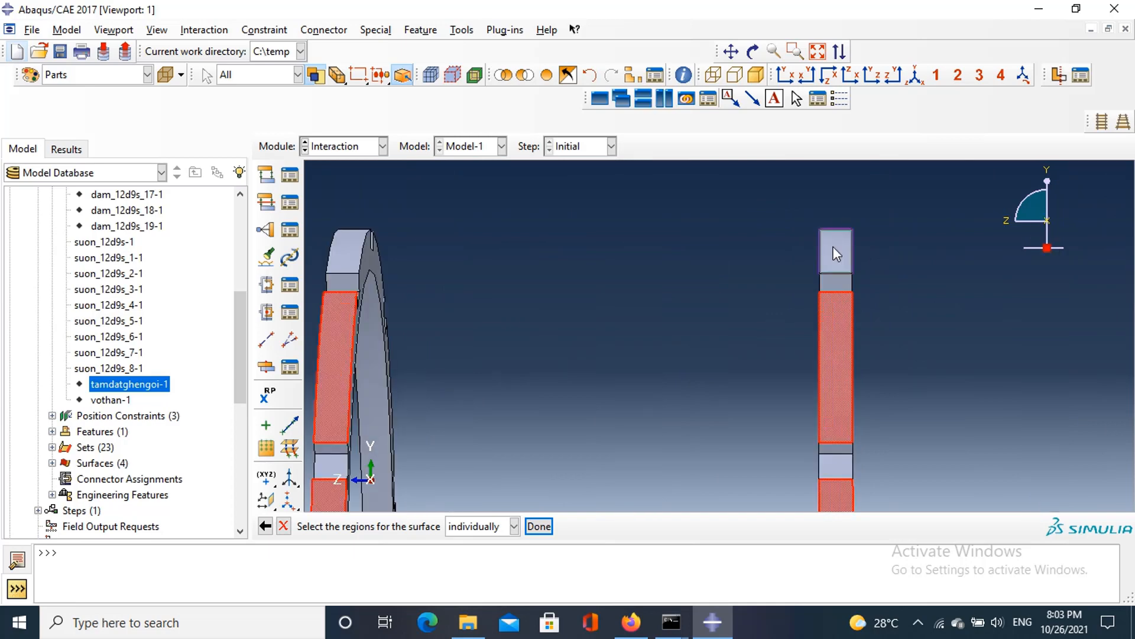
scroll(398, 241, down, 2)
shift+click(392, 264)
scroll(560, 304, up, 6)
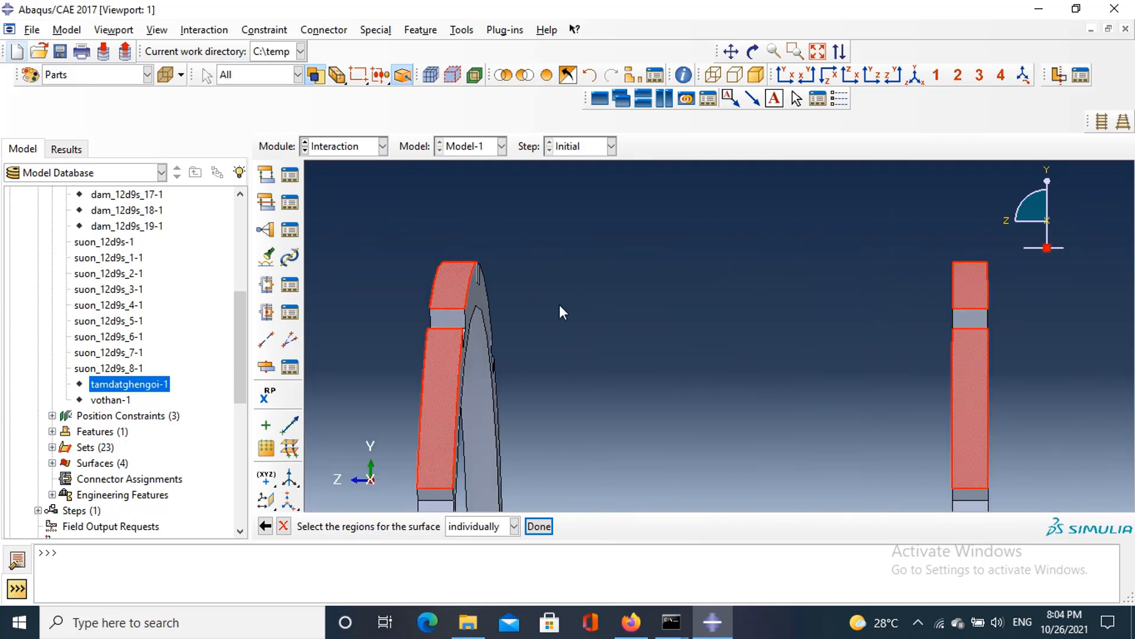
Step: Try to add the lower outer edge faces of the sixth and seventh ribs to the surface selection
scroll(560, 305, up, 2)
scroll(601, 337, down, 8)
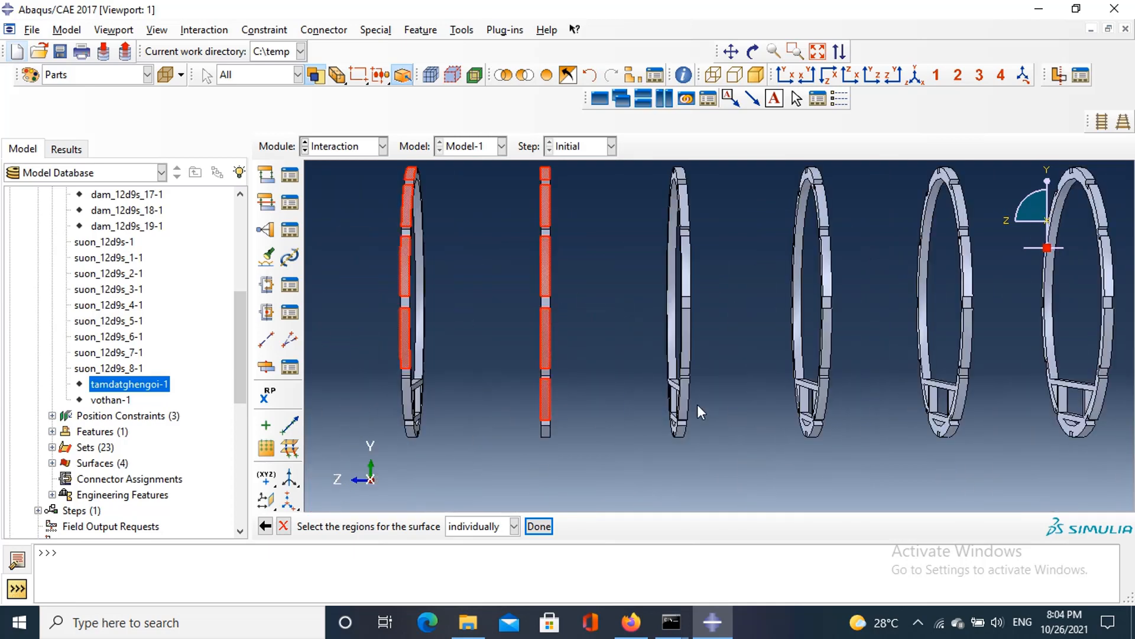
shift+click(668, 412)
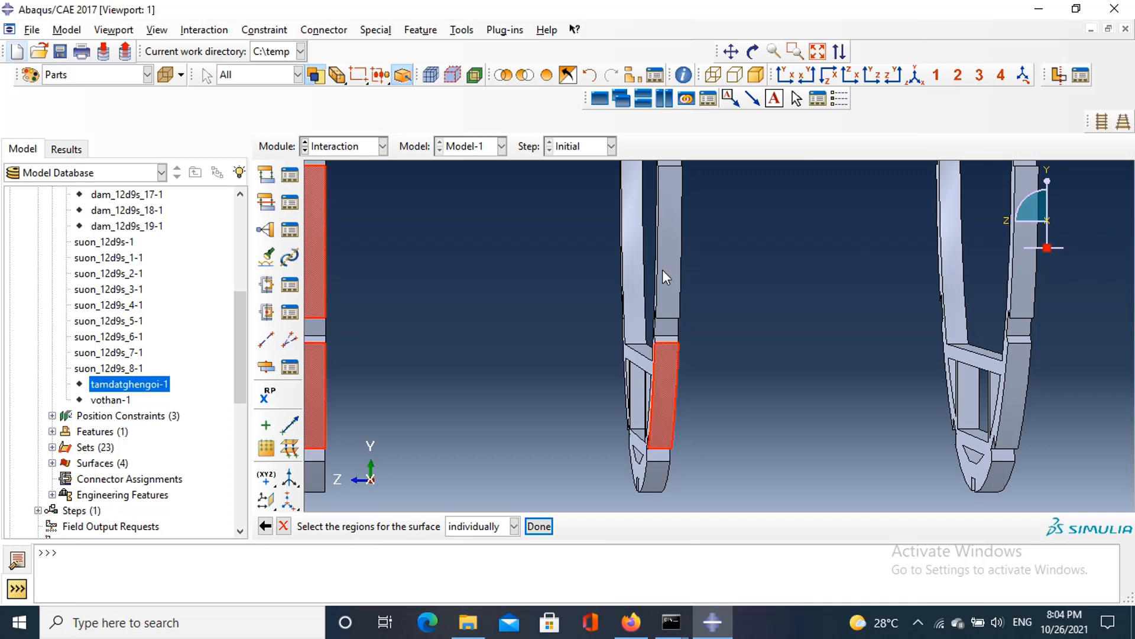
shift+click(664, 269)
shift+click(1019, 411)
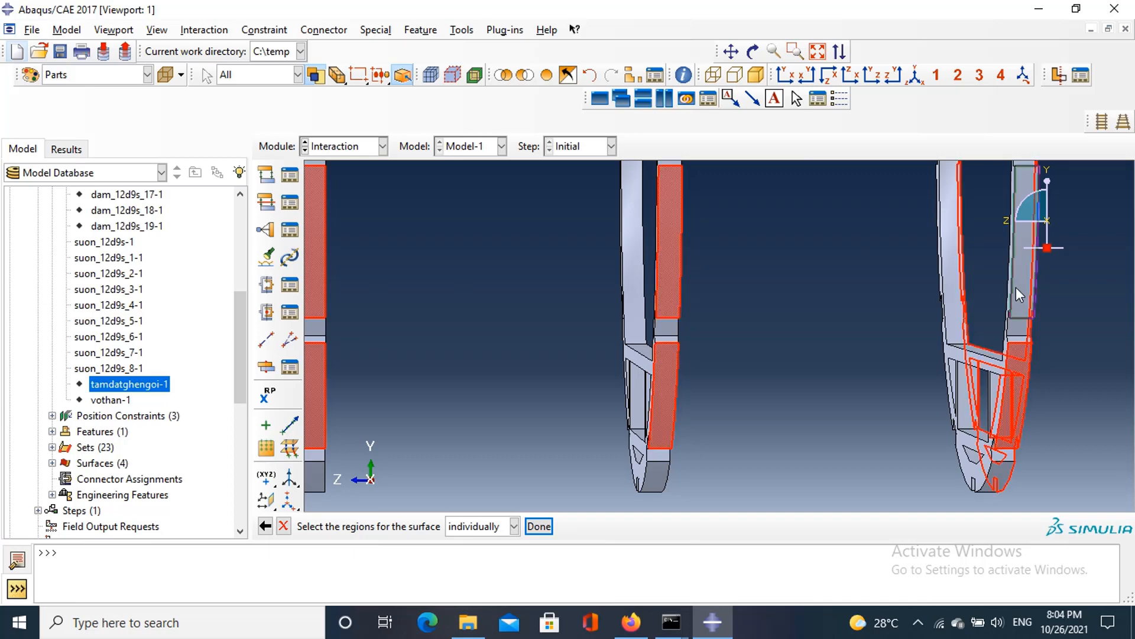
shift+click(1020, 287)
click(906, 385)
scroll(935, 406, up, 3)
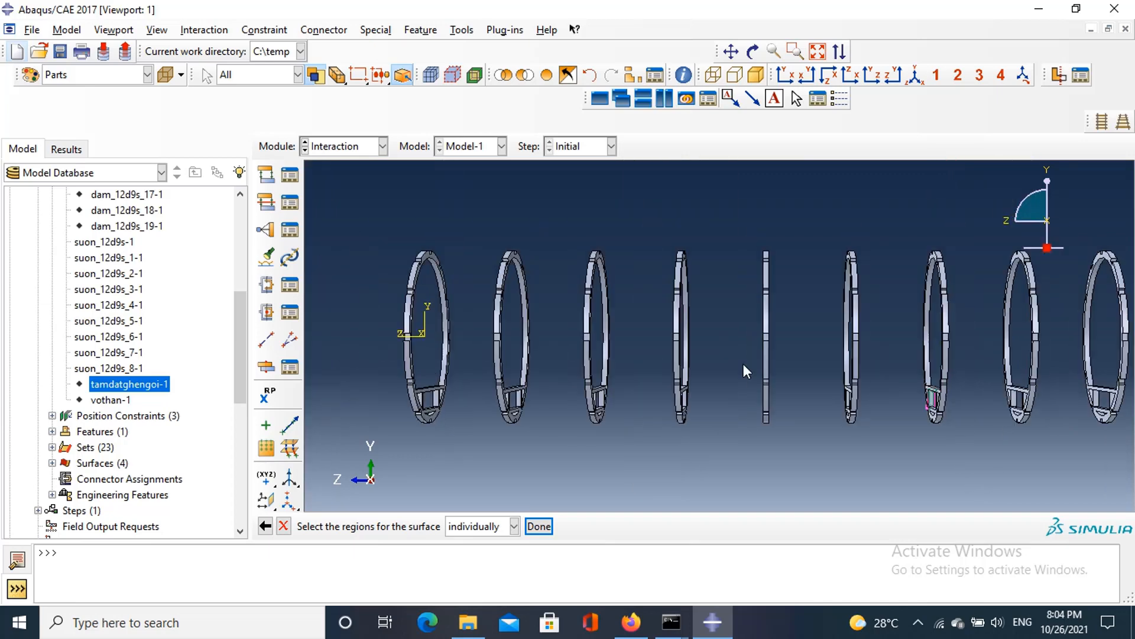
Step: Select the three uppermost outer edge faces on each of the first three ribs again for the surface
scroll(409, 251, down, 5)
click(497, 262)
shift+click(475, 340)
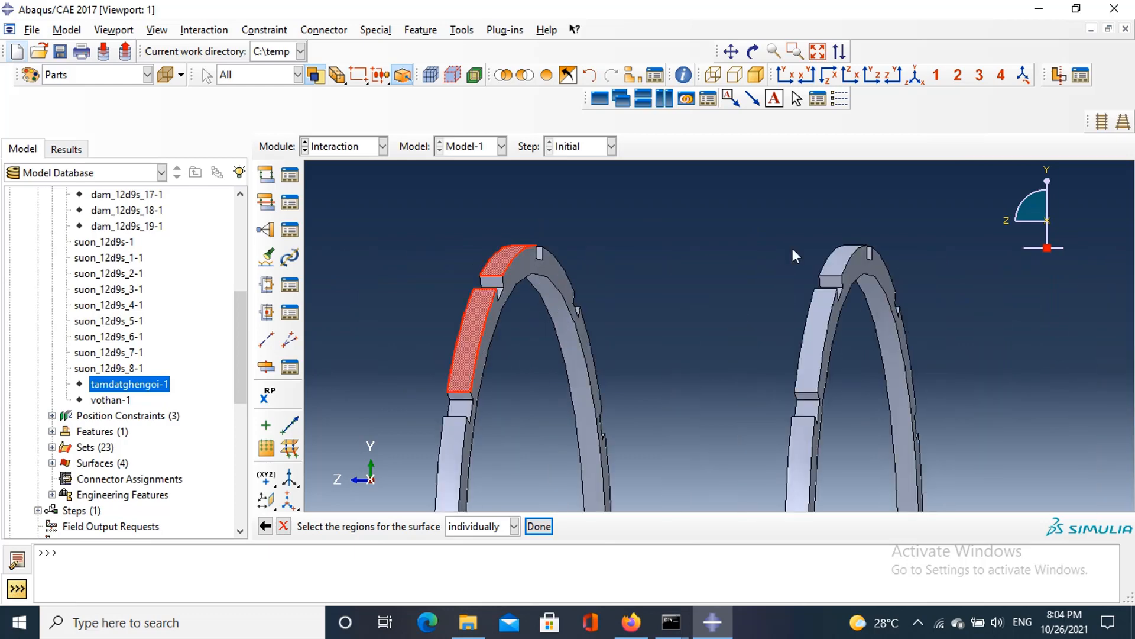
shift+click(810, 346)
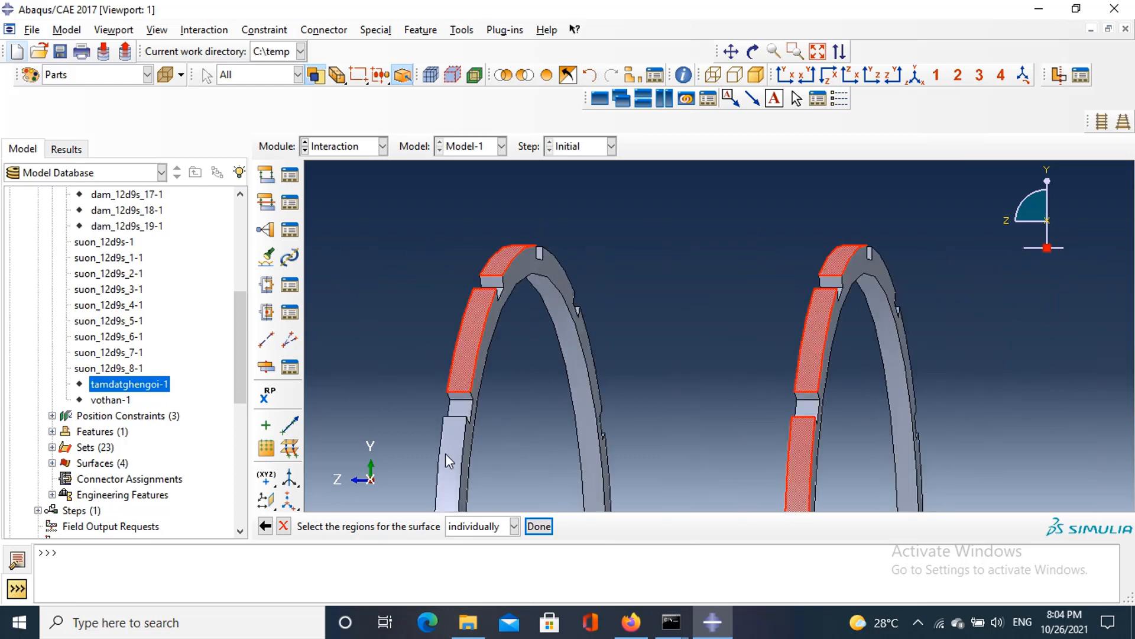
scroll(557, 381, up, 4)
scroll(769, 414, down, 5)
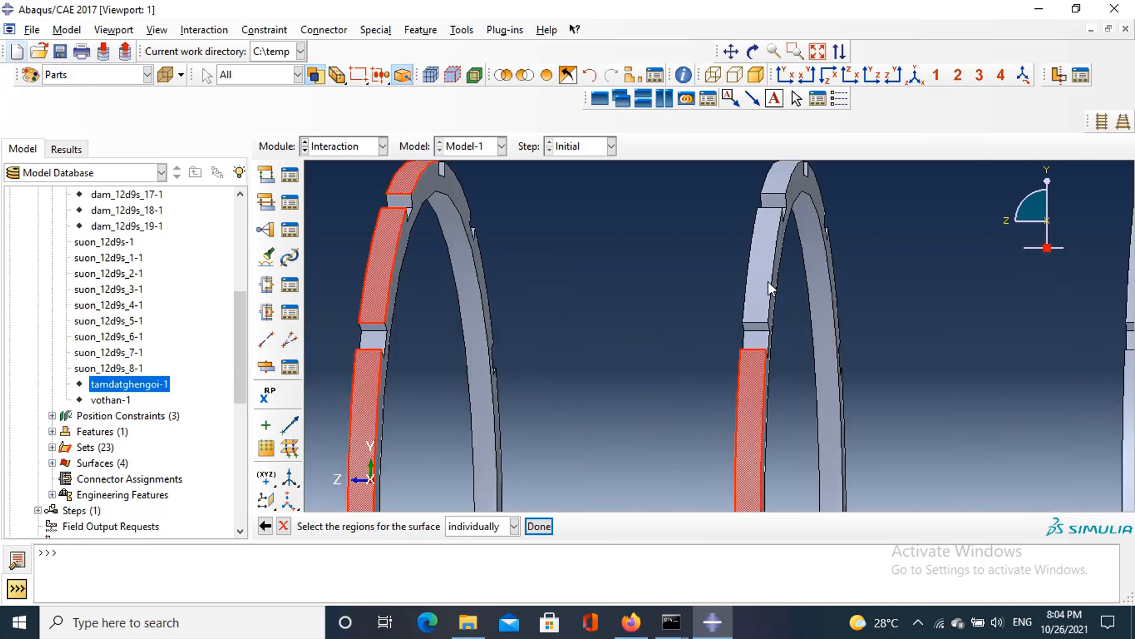
shift+click(781, 171)
scroll(770, 349, up, 5)
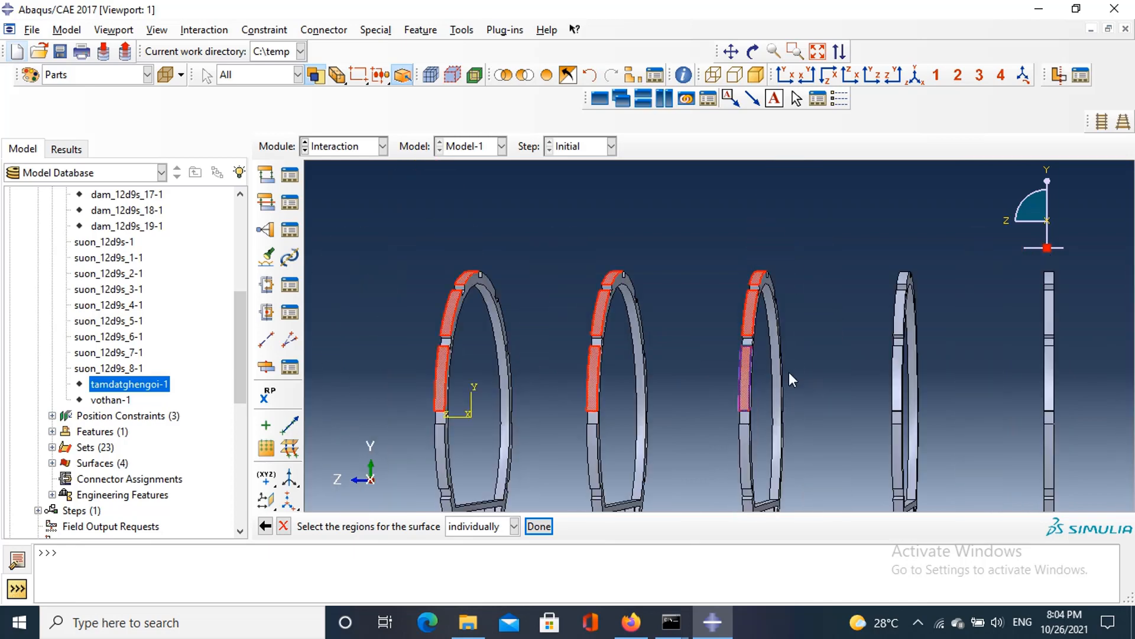
Step: Add the three uppermost outer edge faces of the fourth rib to the surface selection
scroll(914, 375, down, 5)
shift+click(874, 349)
shift+click(875, 215)
scroll(848, 291, up, 5)
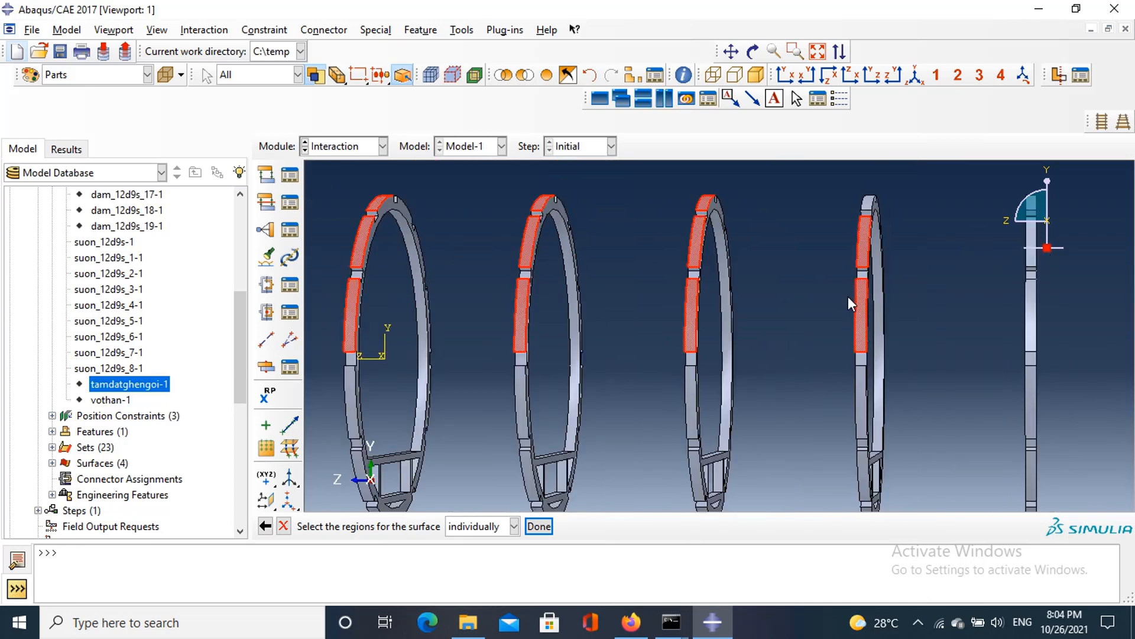
scroll(869, 180, down, 5)
shift+click(865, 225)
scroll(865, 233, up, 5)
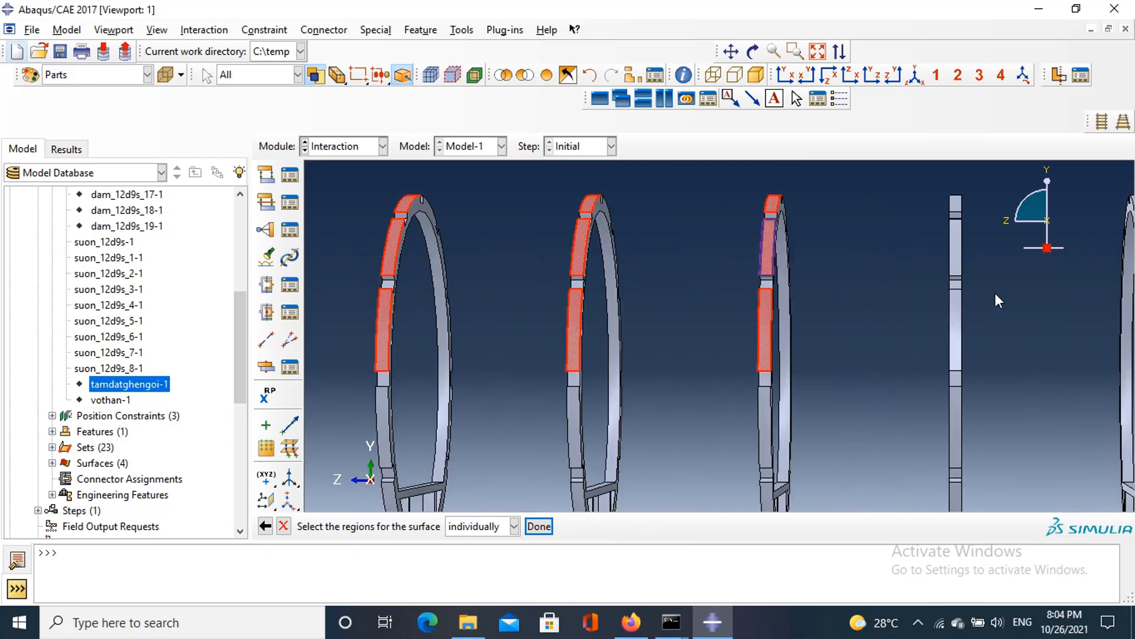
Step: Add the fifth rib's three uppermost outer edge faces to the surface selection
scroll(995, 293, down, 5)
shift+click(933, 391)
shift+click(935, 240)
scroll(941, 231, up, 5)
scroll(947, 202, down, 5)
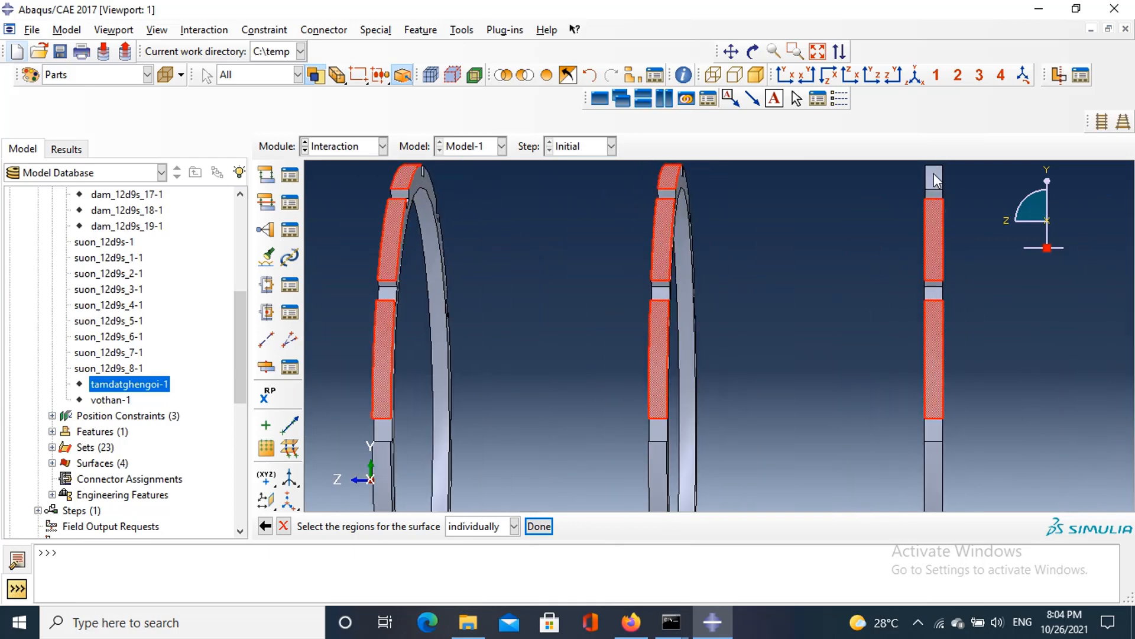
shift+click(934, 175)
scroll(918, 392, up, 5)
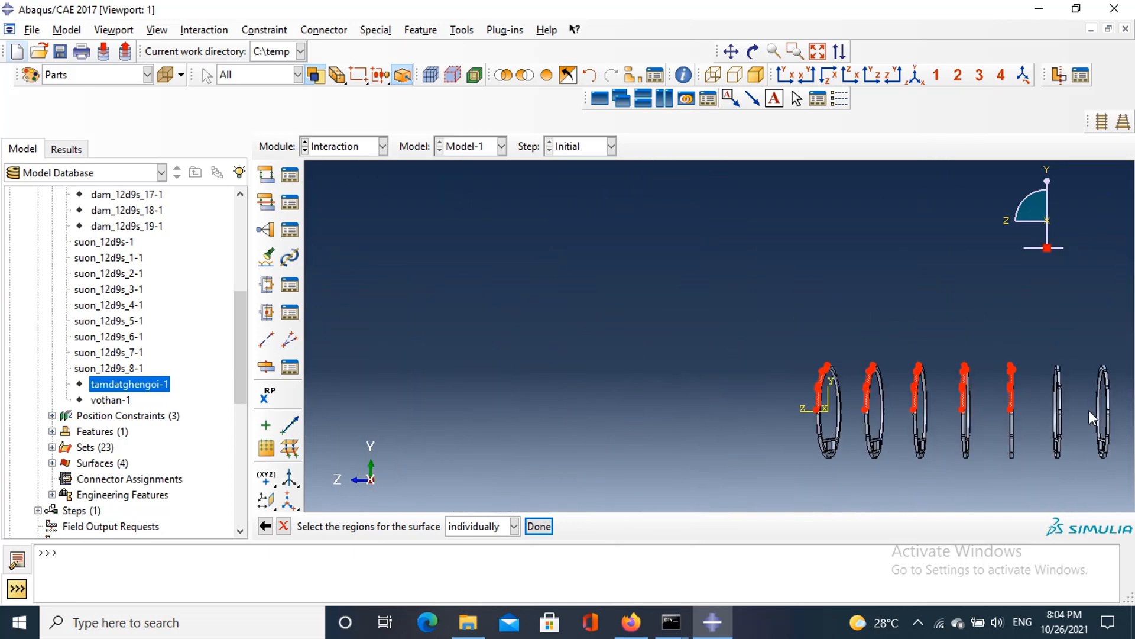
Step: Try to add the sixth rib's upper outer edge faces to the existing selection
scroll(1090, 411, down, 3)
scroll(1088, 408, down, 3)
shift+click(962, 344)
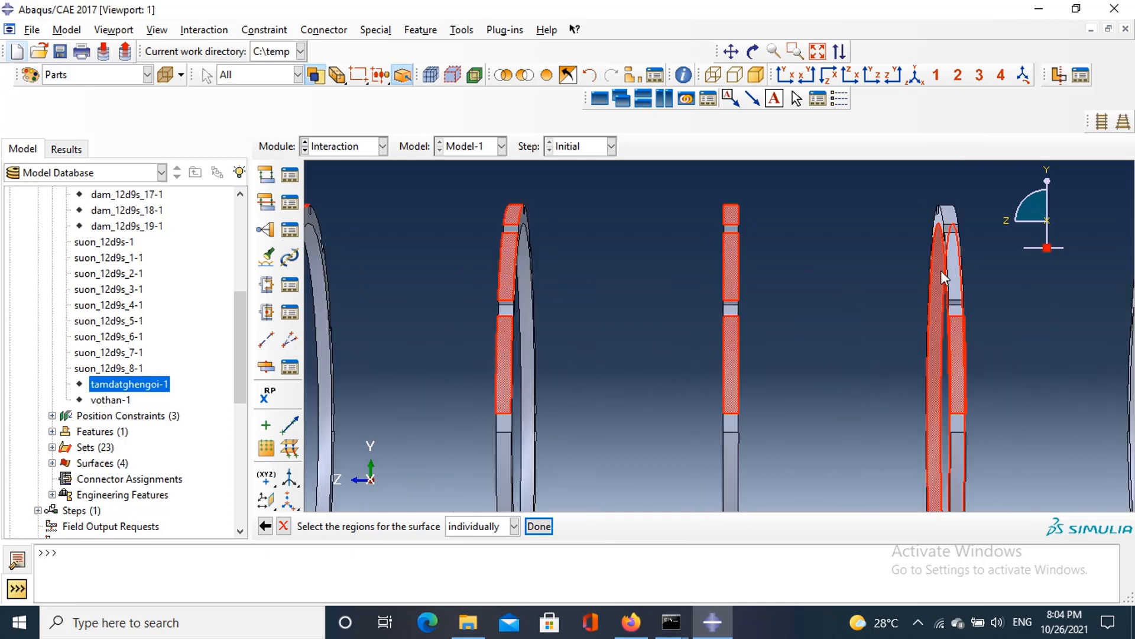
Step: Start a fresh surface selection with the three uppermost outer edge faces of the sixth rib
scroll(942, 276, down, 3)
click(963, 170)
shift+click(972, 266)
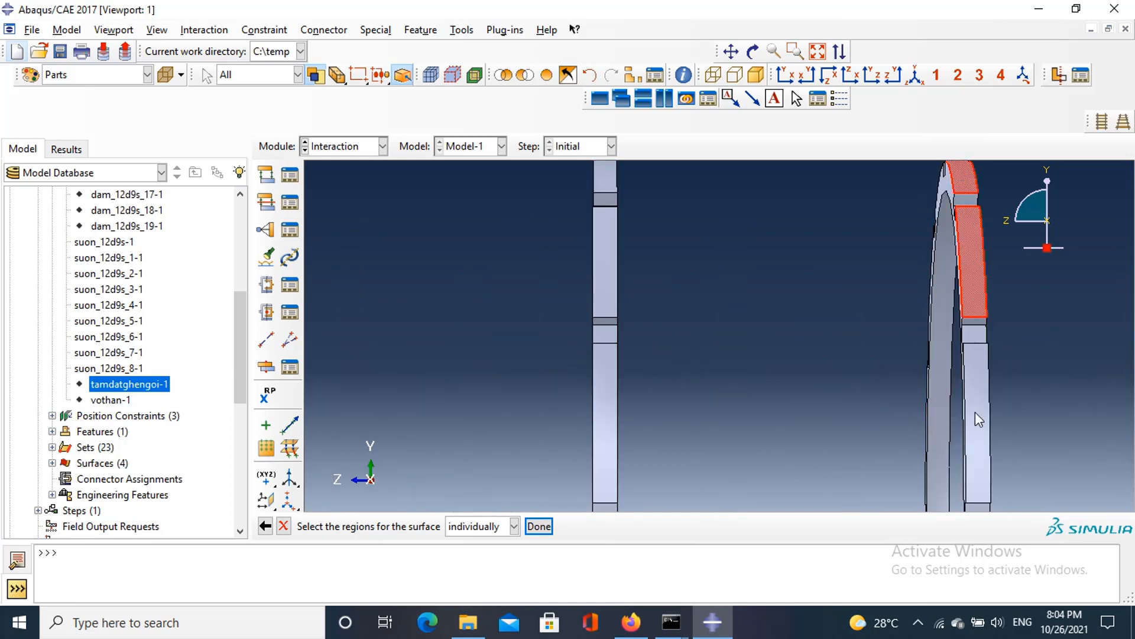
shift+click(975, 412)
Step: Add the three uppermost outer edge faces of the fifth rib to the new surface selection
scroll(952, 394, up, 3)
scroll(850, 300, up, 3)
scroll(820, 290, down, 4)
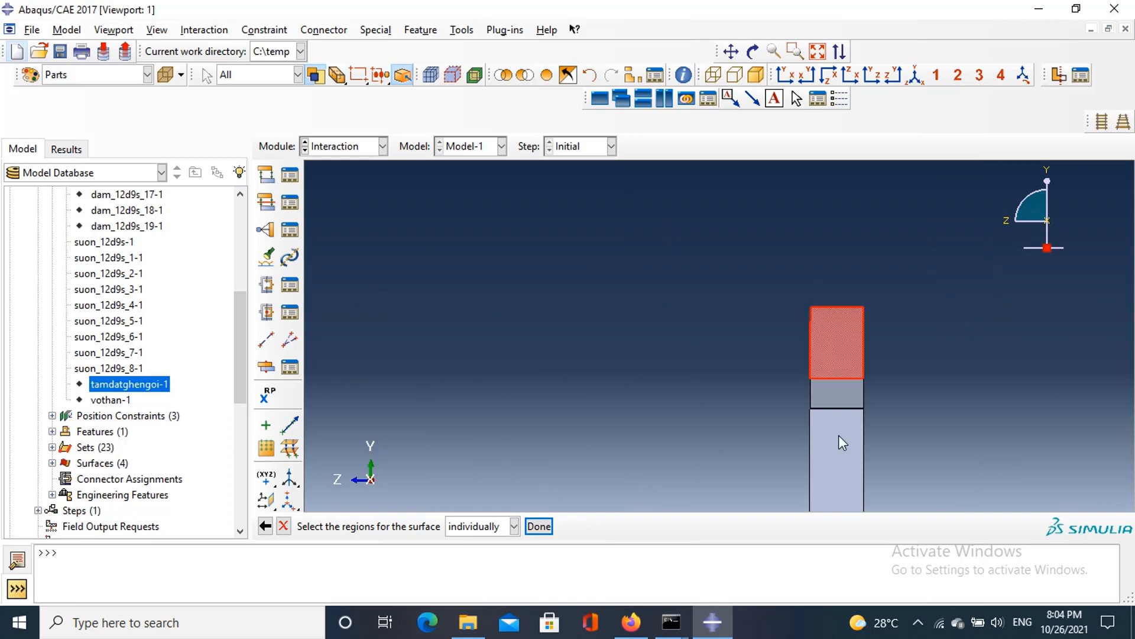
scroll(844, 407, up, 2)
scroll(842, 437, up, 3)
scroll(861, 470, down, 4)
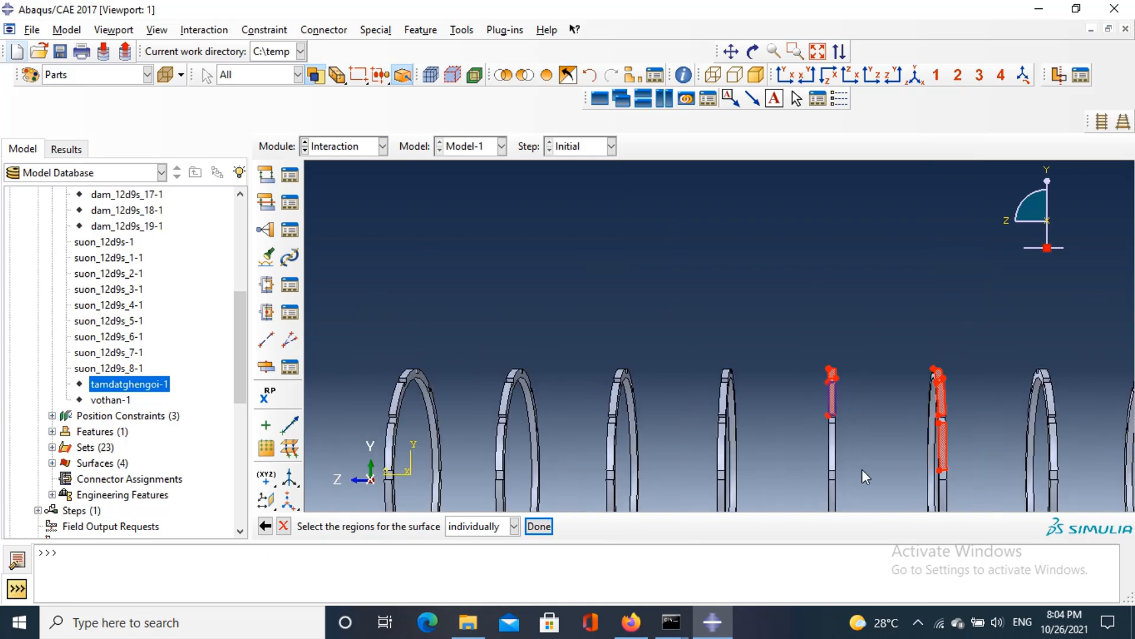
scroll(810, 441, down, 1)
shift+click(802, 422)
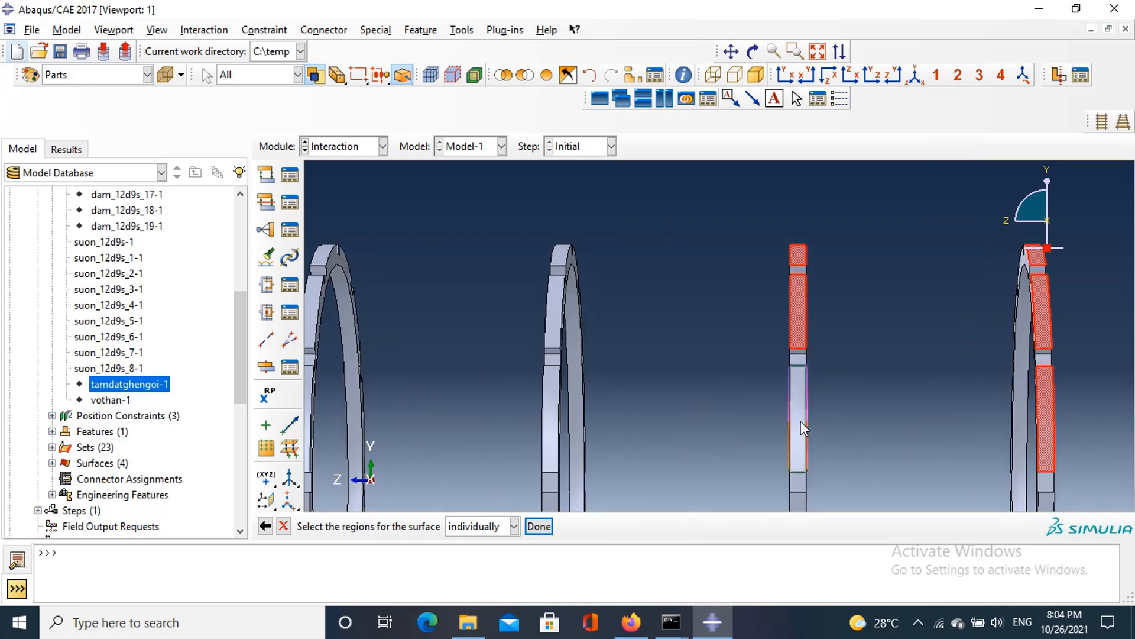
Step: Add the fourth rib's three uppermost outer edge faces to the new surface selection
shift+click(558, 253)
scroll(551, 313, down, 5)
shift+click(554, 323)
scroll(570, 357, up, 4)
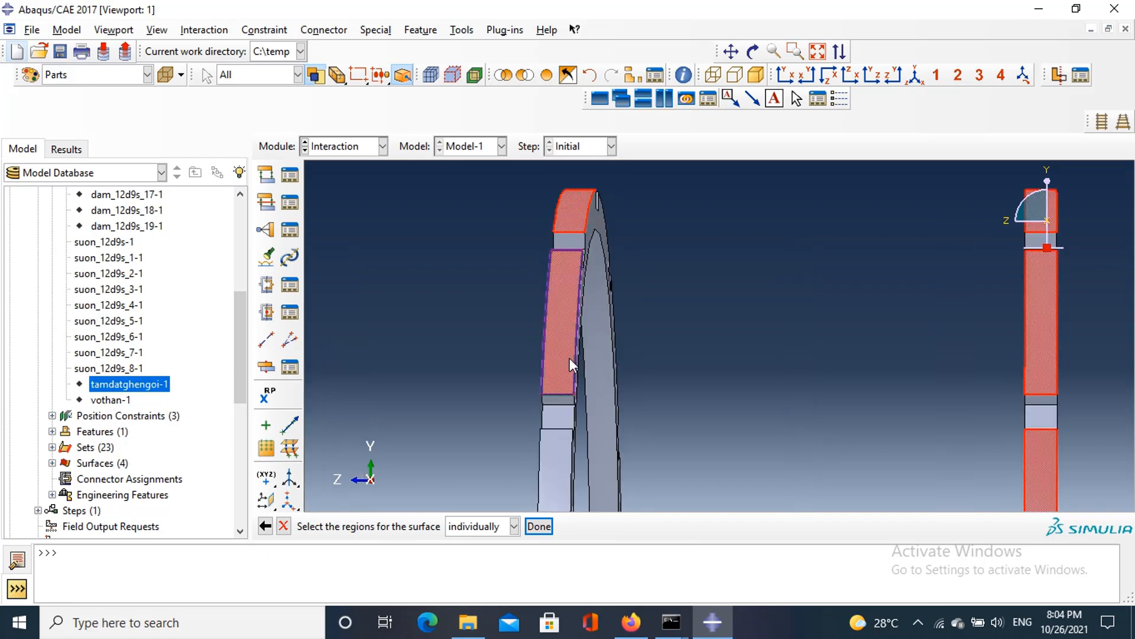
scroll(560, 443, down, 2)
scroll(562, 441, up, 5)
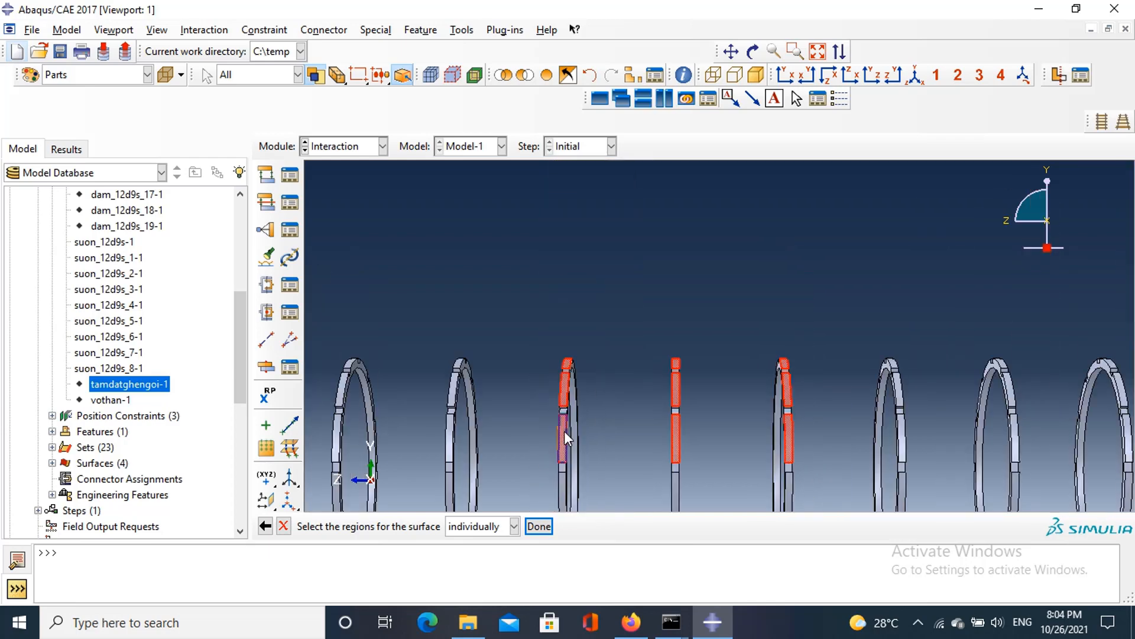
Step: Add the third rib's four uppermost outer edge faces, from its crown to just below mid-height
scroll(565, 436, down, 5)
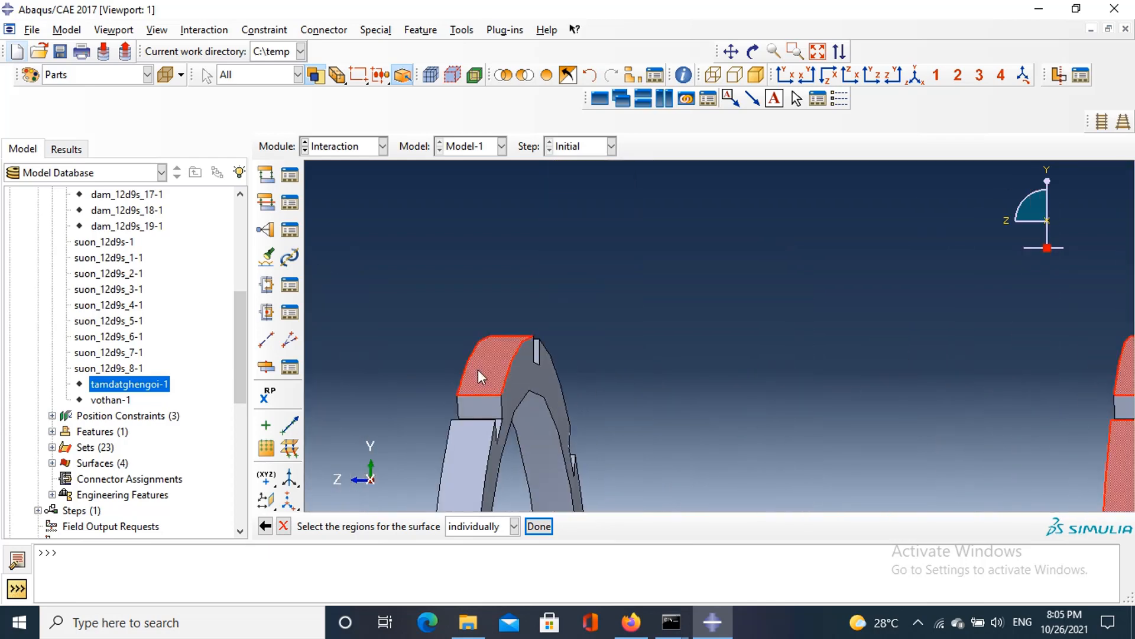
scroll(466, 463, up, 6)
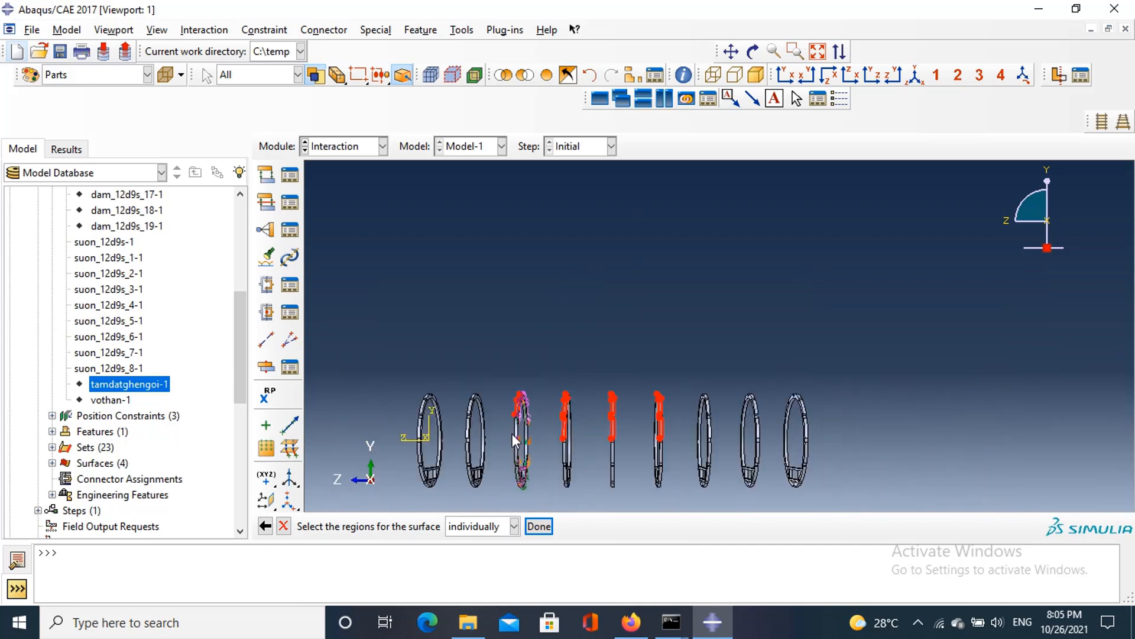
scroll(523, 440, down, 5)
click(512, 305)
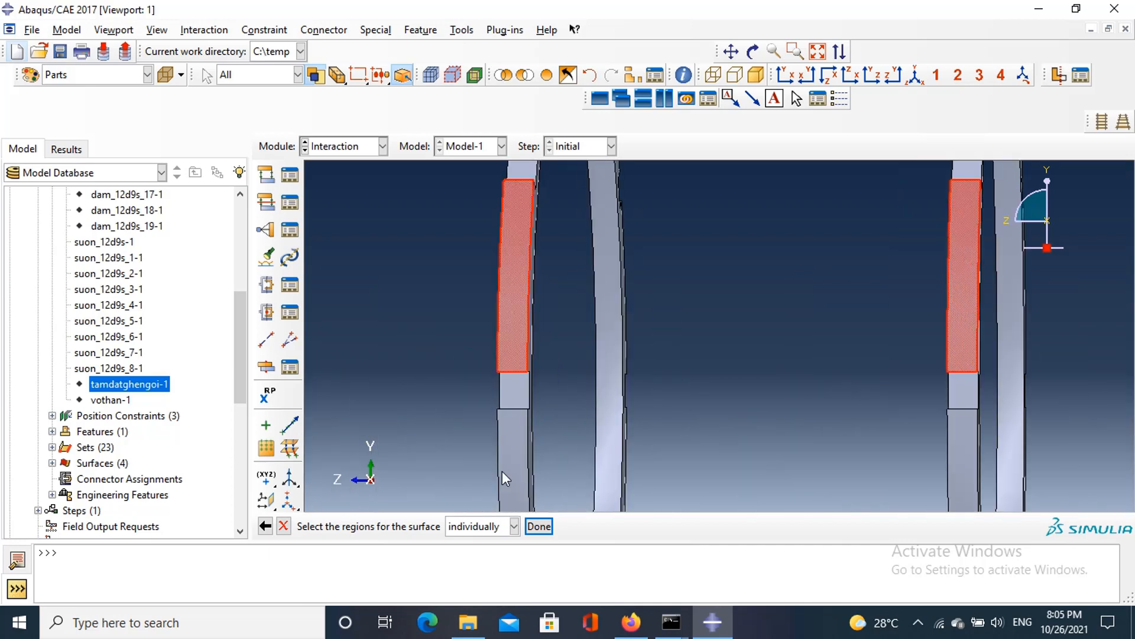
scroll(496, 450, up, 3)
scroll(495, 440, up, 2)
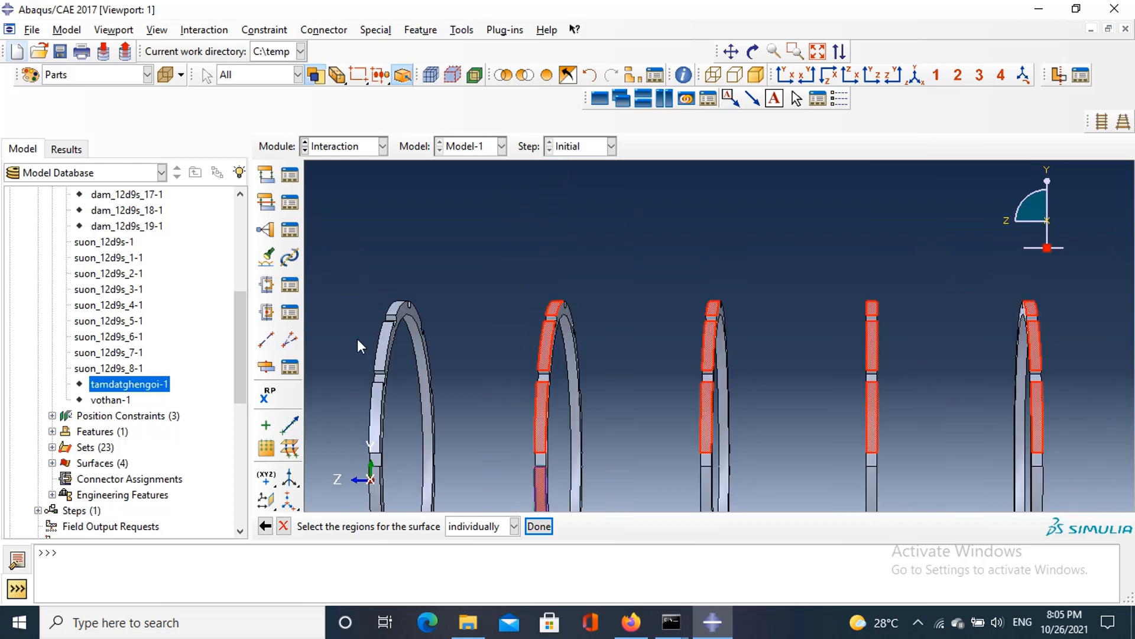
Step: Add the four uppermost outer edge faces of the second rib to the surface selection
scroll(375, 291, down, 6)
click(480, 335)
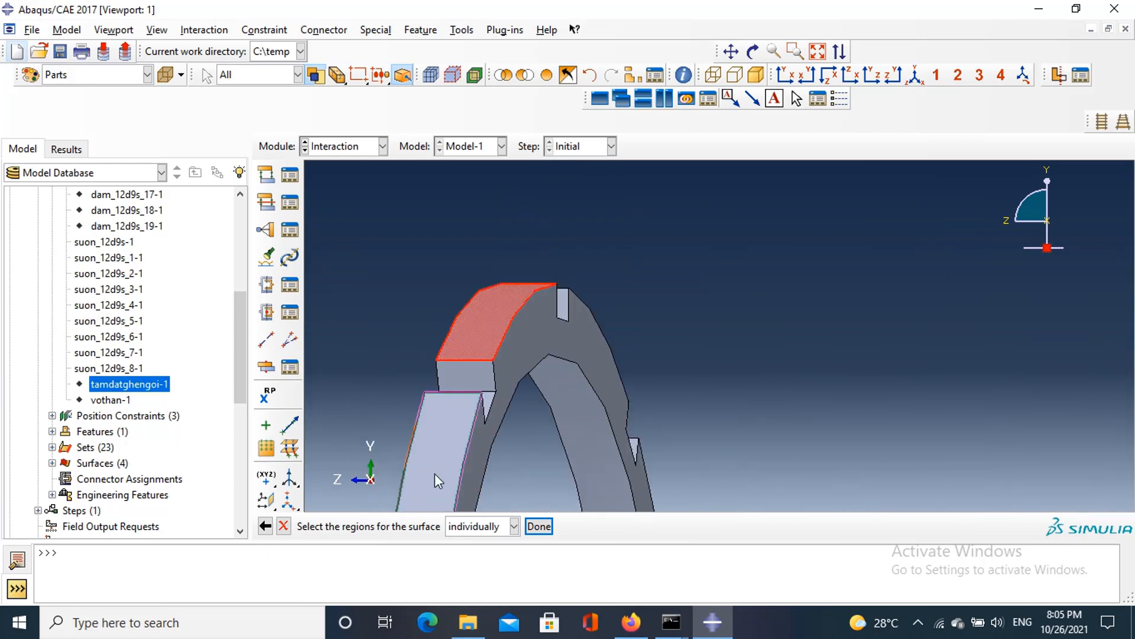
click(435, 472)
scroll(493, 401, up, 5)
scroll(499, 405, down, 5)
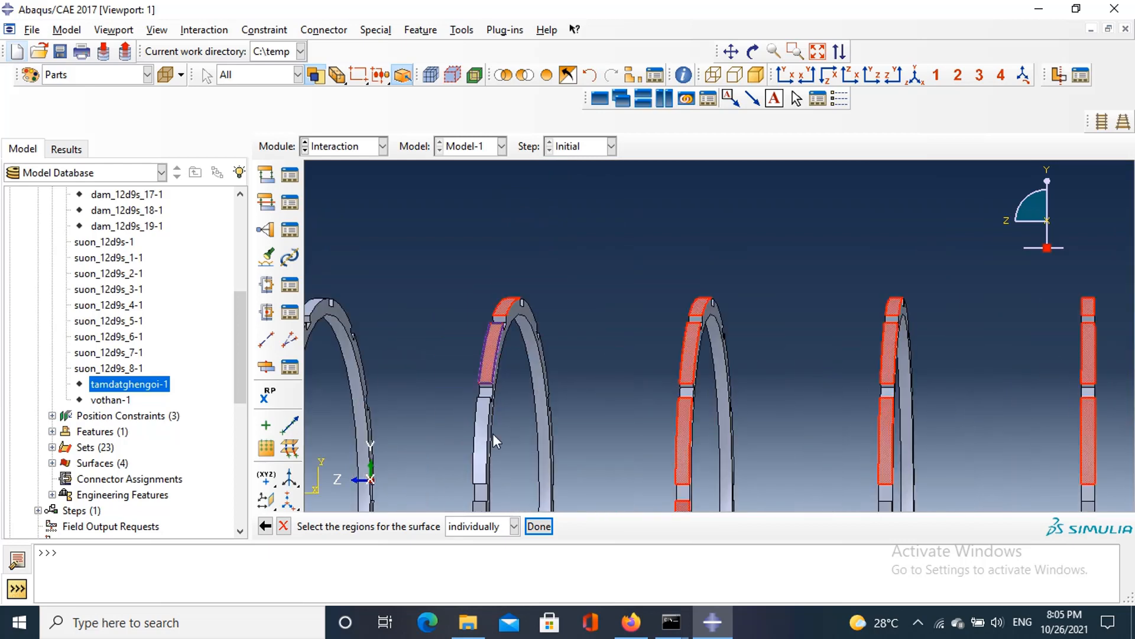
click(482, 440)
scroll(478, 432, up, 4)
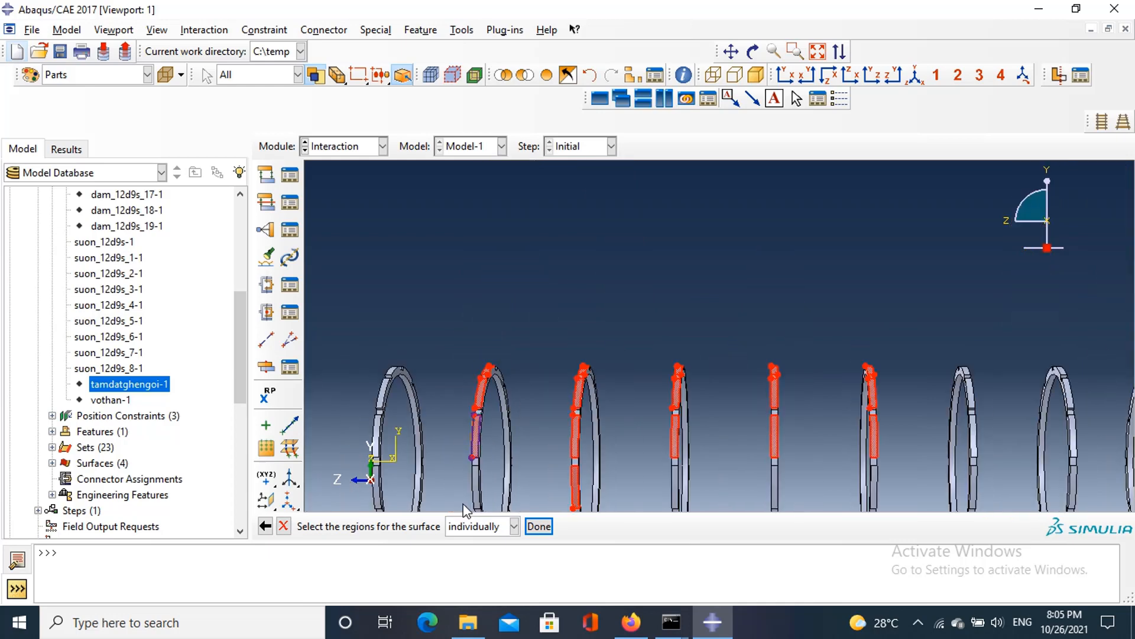
scroll(485, 465, down, 8)
click(507, 443)
scroll(506, 442, up, 4)
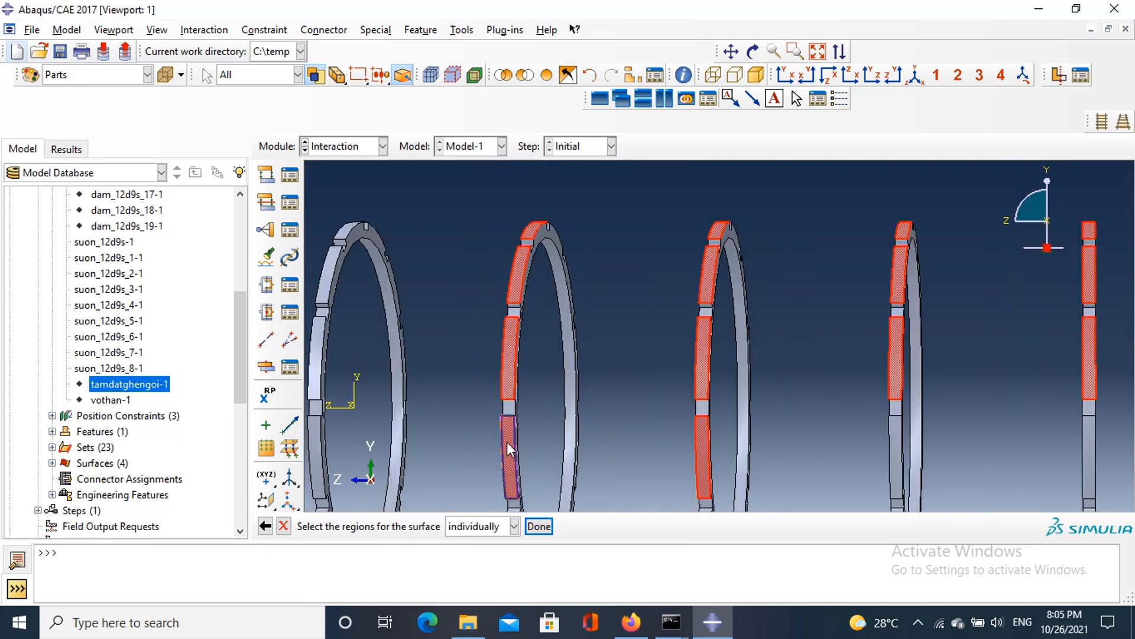
Step: Add the first rib's four uppermost outer edge faces to the surface selection
scroll(394, 319, down, 8)
click(393, 343)
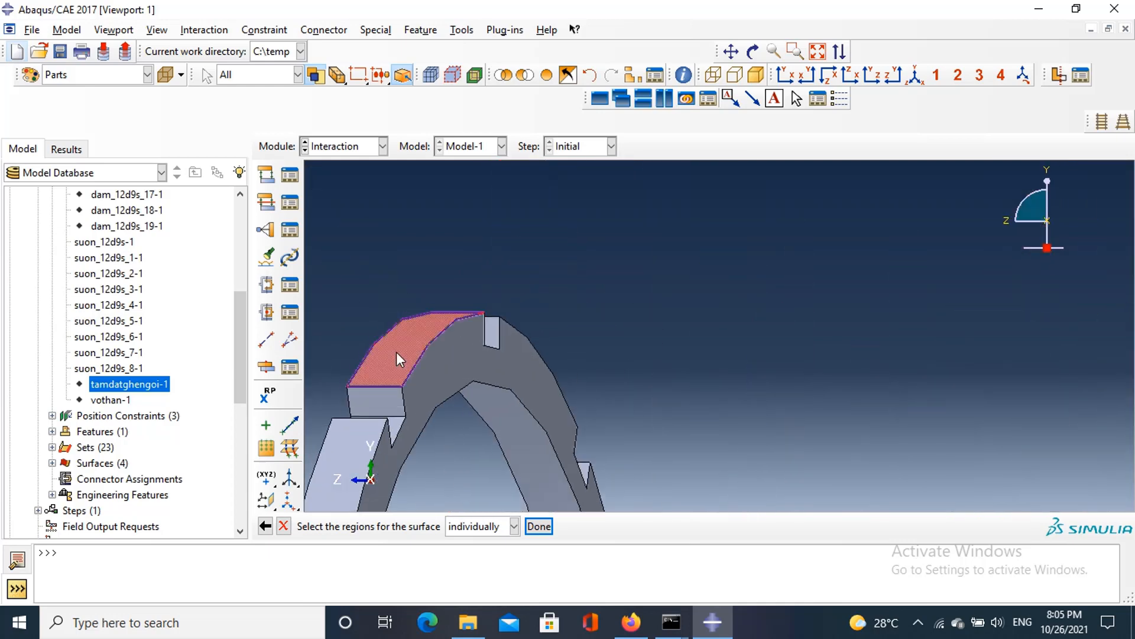
scroll(397, 352, up, 4)
scroll(371, 423, down, 4)
scroll(372, 423, up, 5)
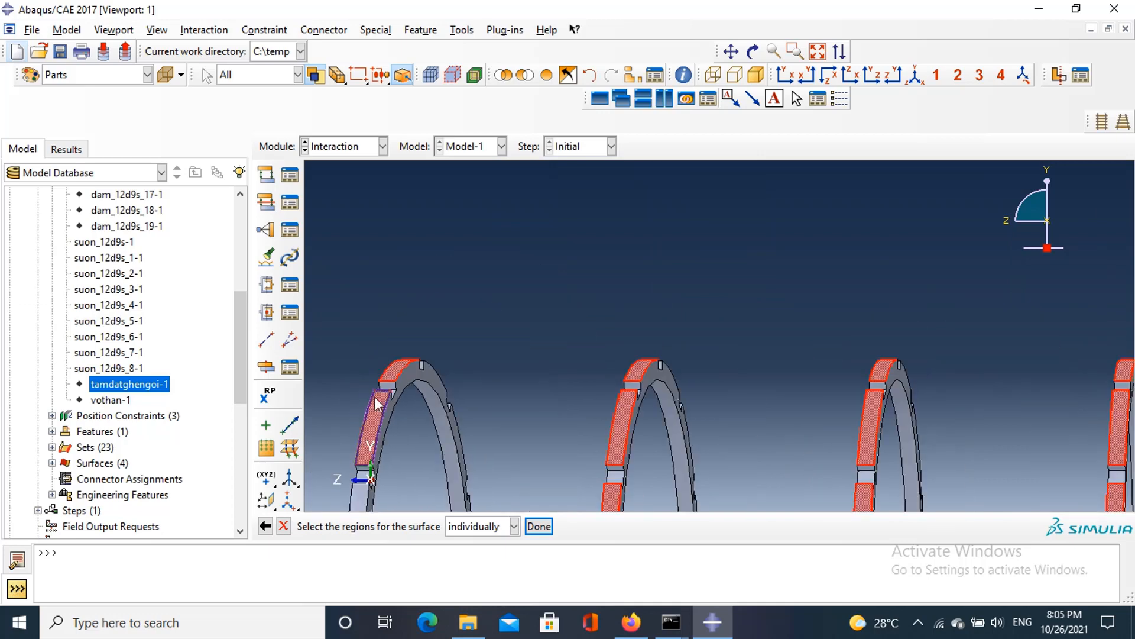
scroll(366, 421, down, 2)
scroll(366, 421, down, 5)
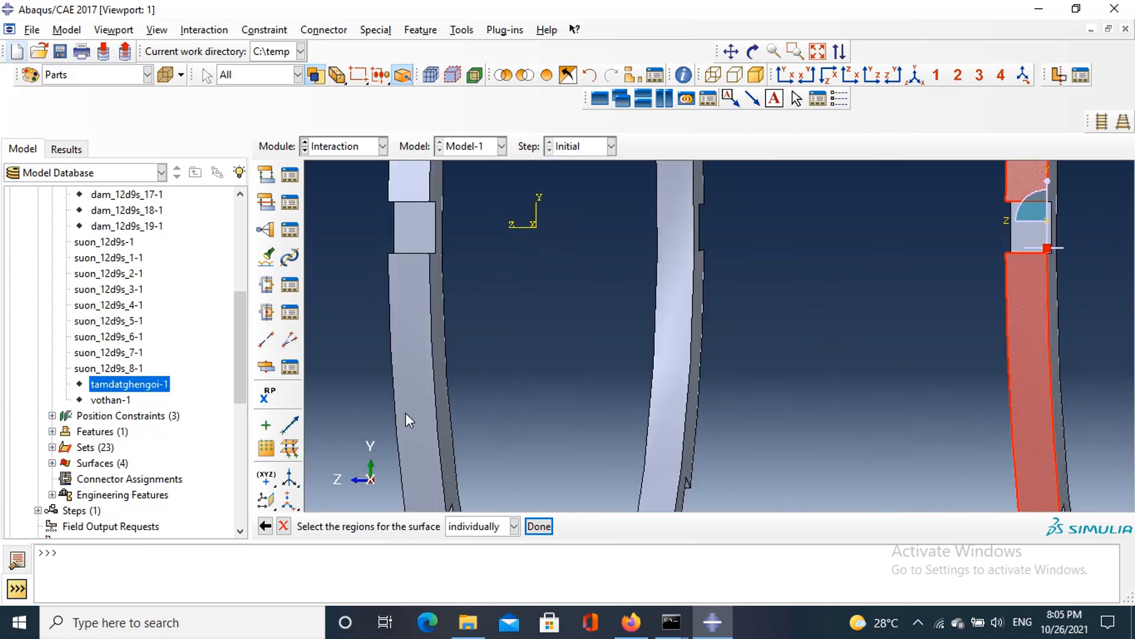
scroll(404, 246, up, 2)
scroll(418, 238, down, 2)
scroll(418, 244, up, 5)
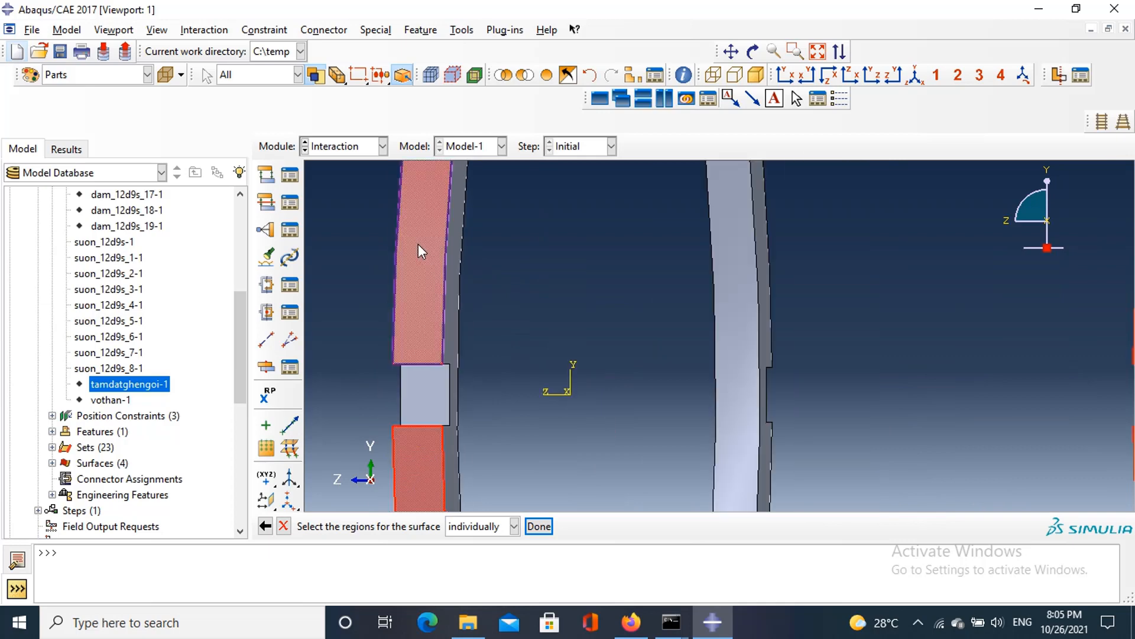
Step: Add the first rib's two lowest outer edge faces, beside and below the floor frame
scroll(436, 406, down, 2)
scroll(430, 356, down, 2)
shift+click(405, 353)
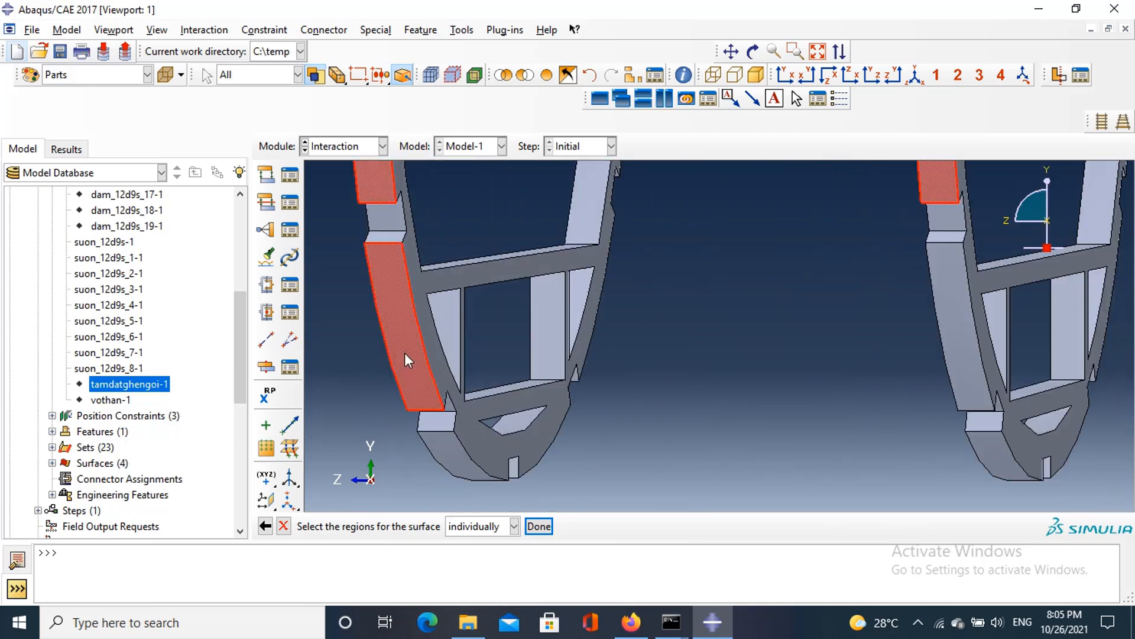
scroll(448, 468, down, 2)
shift+click(455, 452)
Step: Add the two lowest outer edge faces of the second rib to the surface selection
scroll(455, 449, up, 3)
scroll(716, 394, down, 3)
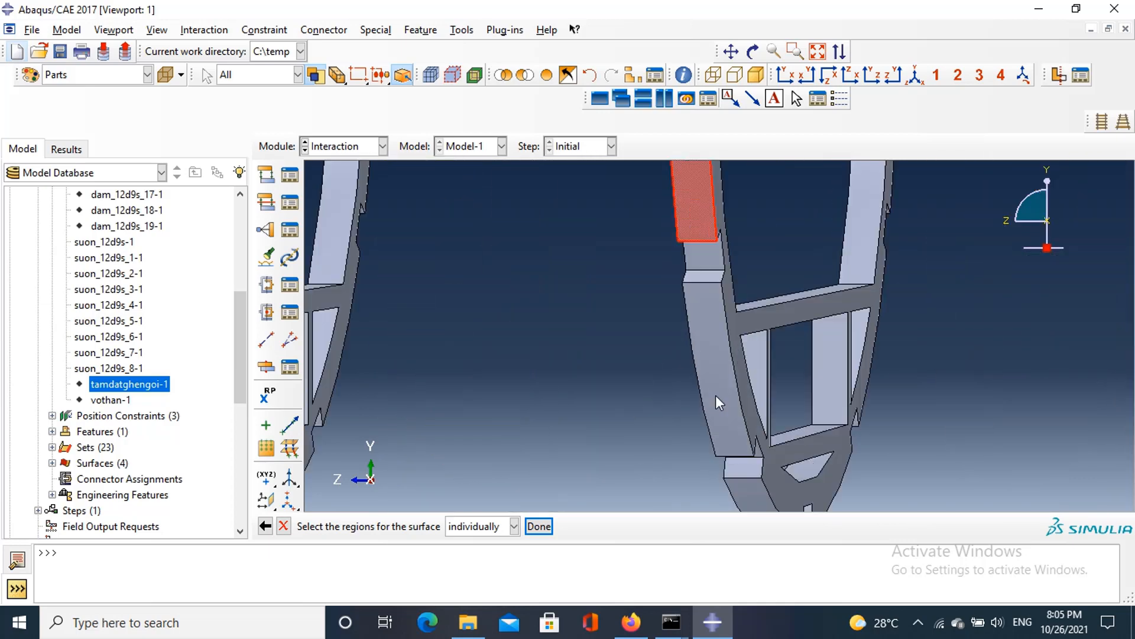
shift+click(718, 381)
scroll(716, 381, up, 4)
scroll(679, 424, down, 3)
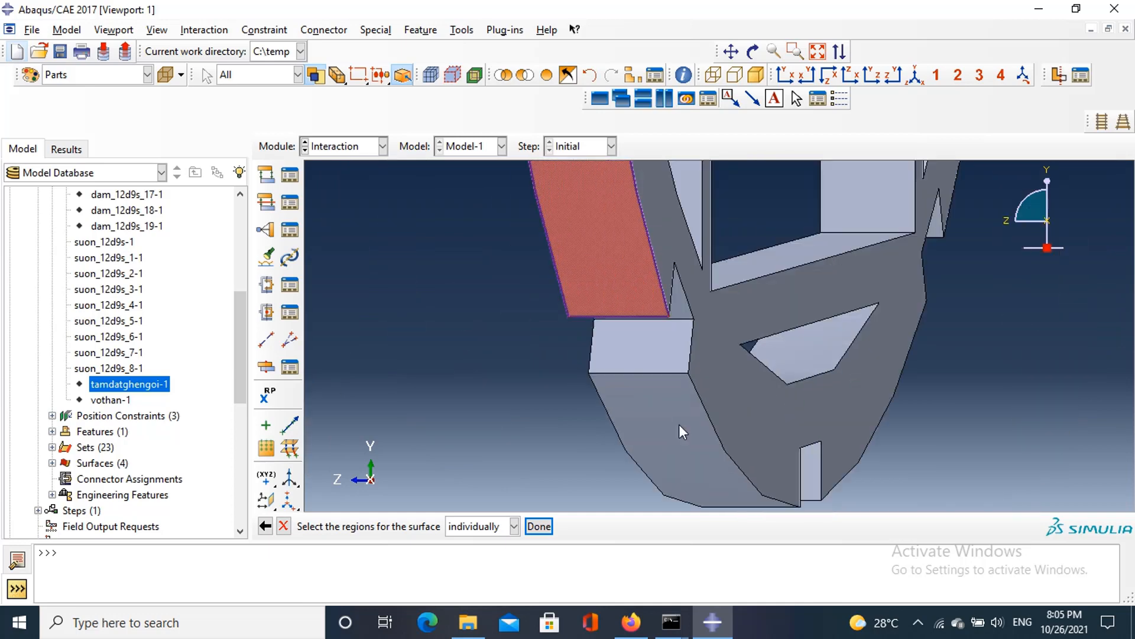
shift+click(679, 424)
Step: Add the third rib's two lowest outer edge faces to the surface selection
scroll(679, 425, up, 4)
scroll(679, 426, down, 3)
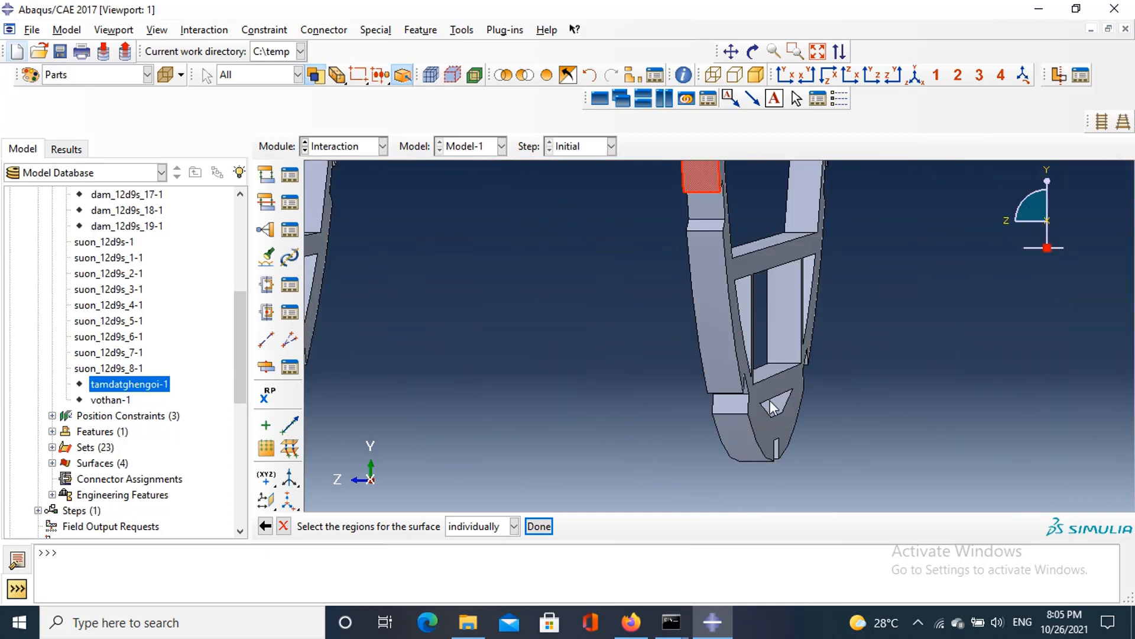
shift+click(738, 461)
scroll(738, 461, up, 5)
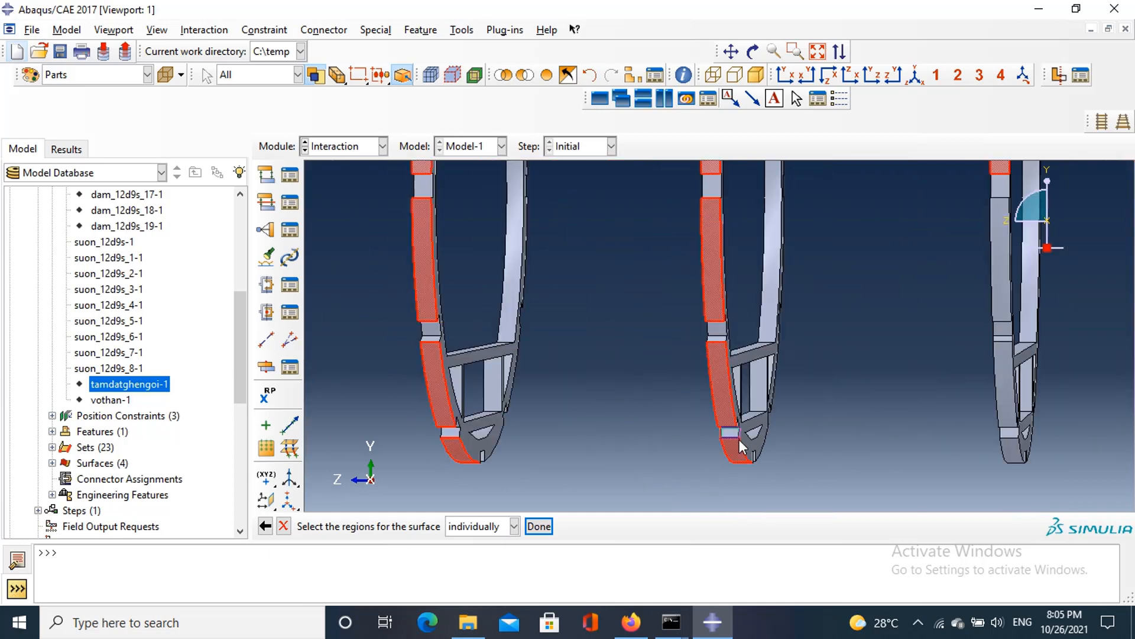
Step: Add the three lower outer edge faces of the fourth rib to the surface selection
scroll(773, 338, down, 5)
shift+click(636, 315)
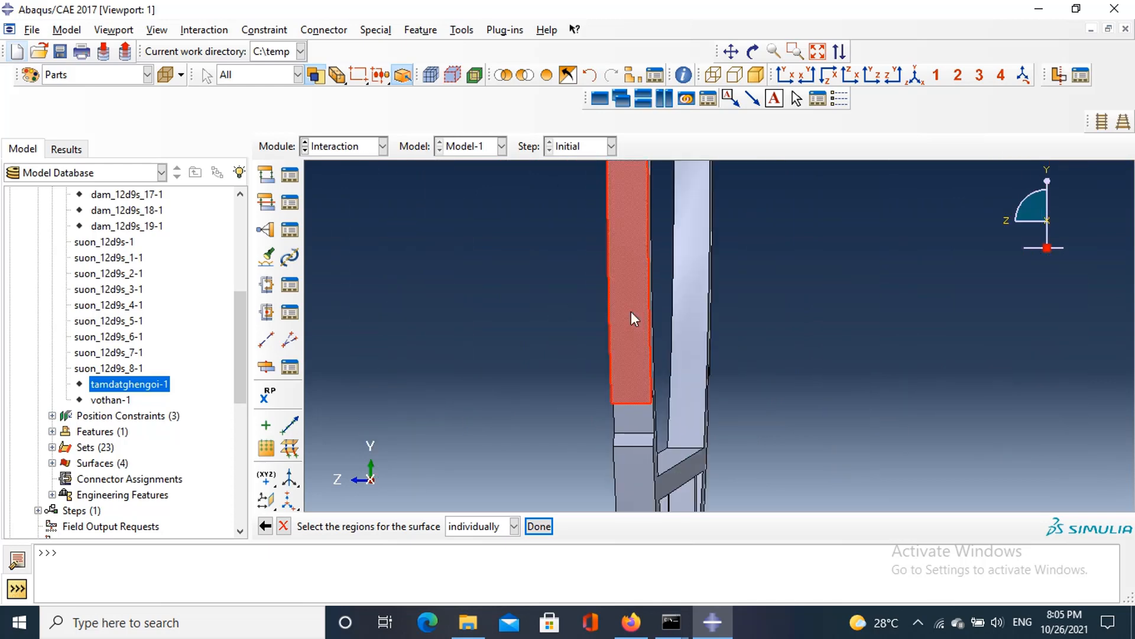
scroll(645, 465, up, 5)
scroll(643, 508, up, 3)
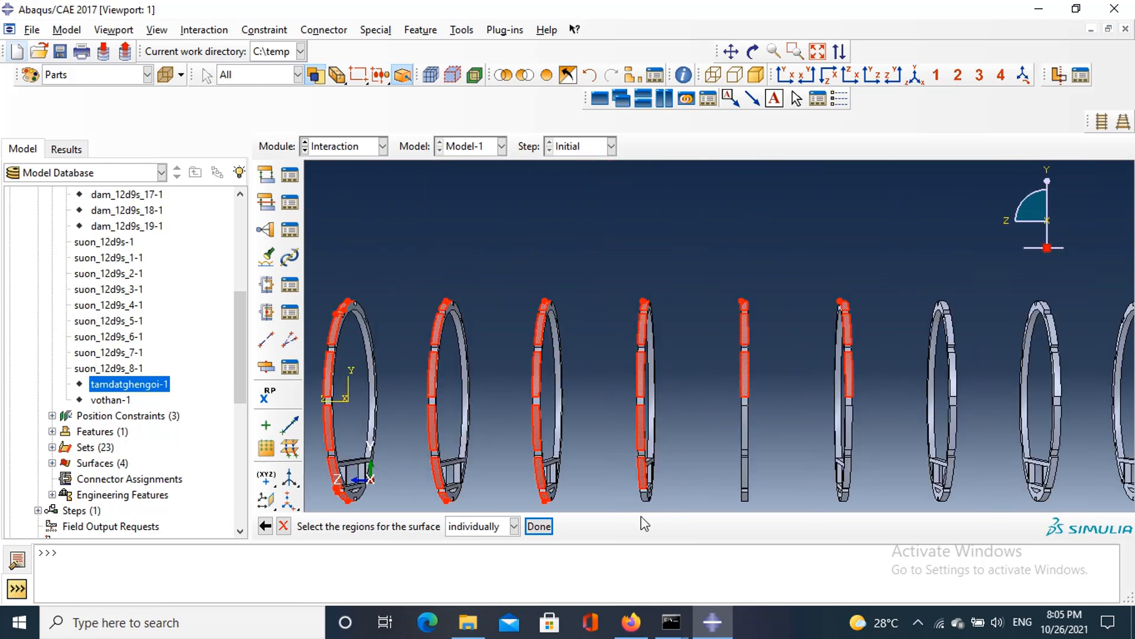
scroll(648, 499, down, 8)
scroll(652, 473, up, 5)
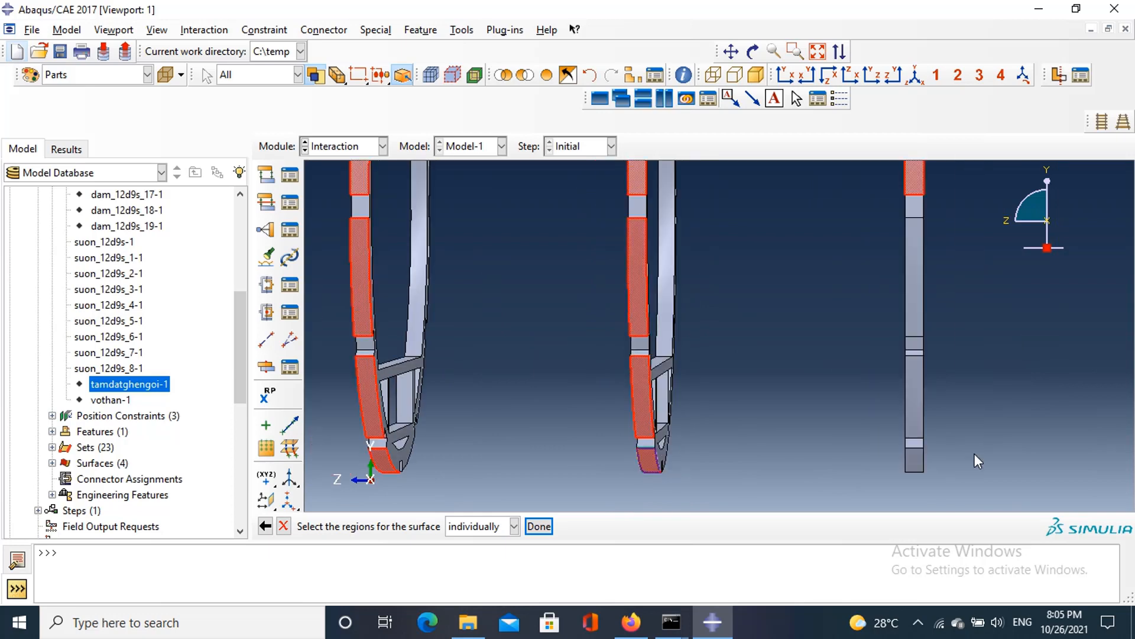
Step: Add the fifth rib's three lower outer edge faces to the surface selection
scroll(938, 480, down, 6)
shift+click(805, 292)
scroll(806, 292, up, 4)
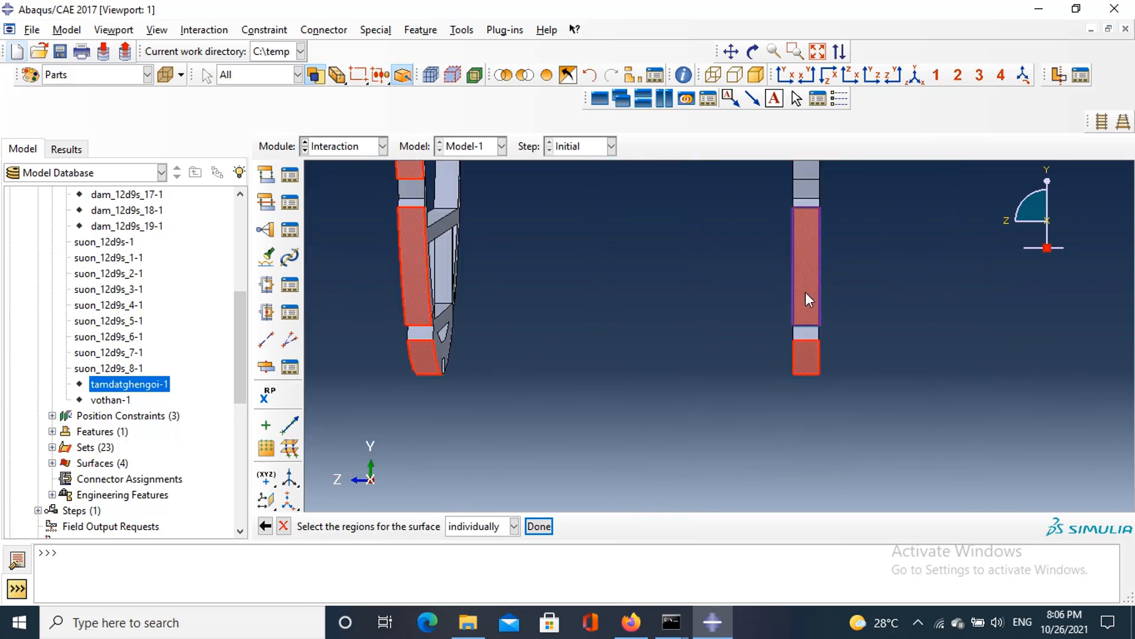
shift+click(801, 201)
scroll(806, 274, up, 4)
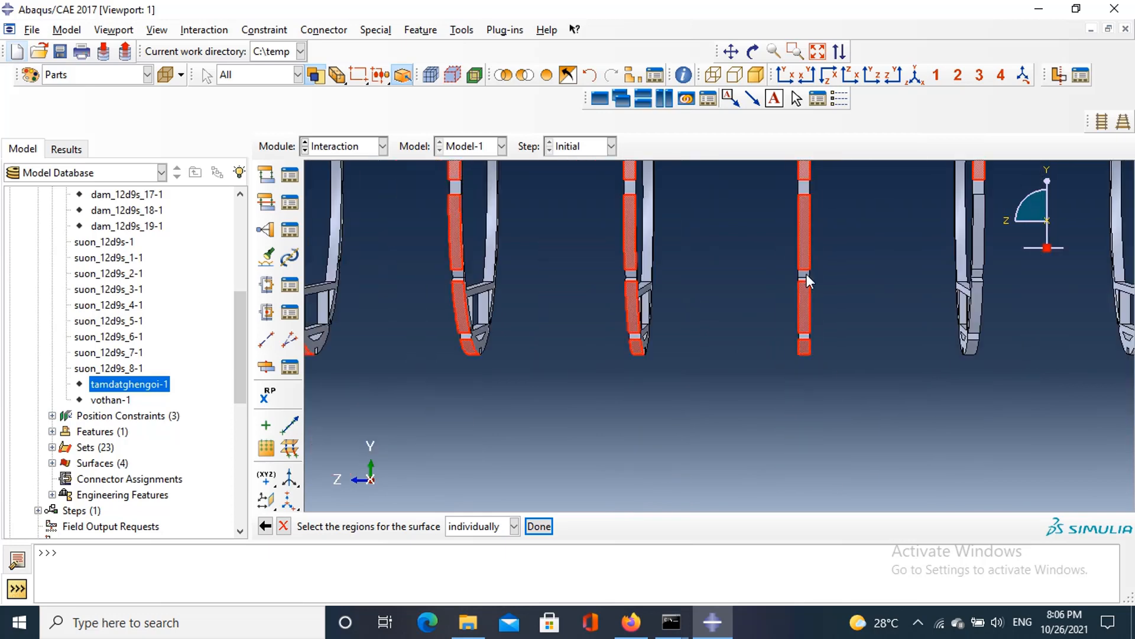
Step: Add the sixth rib's three lower outer edge faces to the surface selection
scroll(818, 236, down, 5)
scroll(618, 251, down, 5)
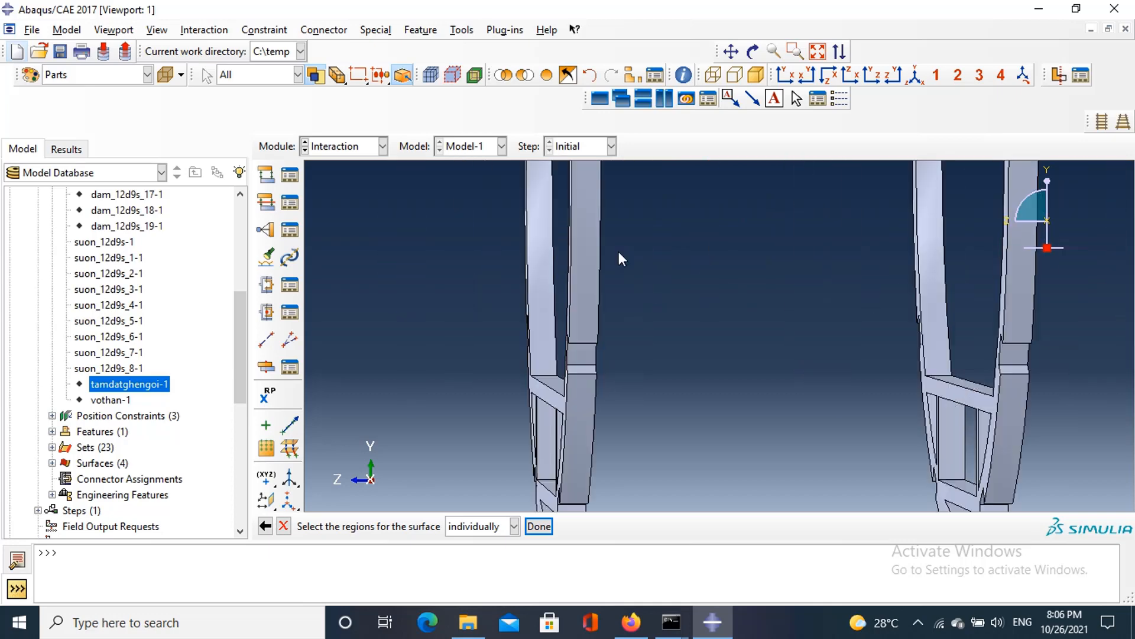
shift+click(586, 255)
shift+click(565, 471)
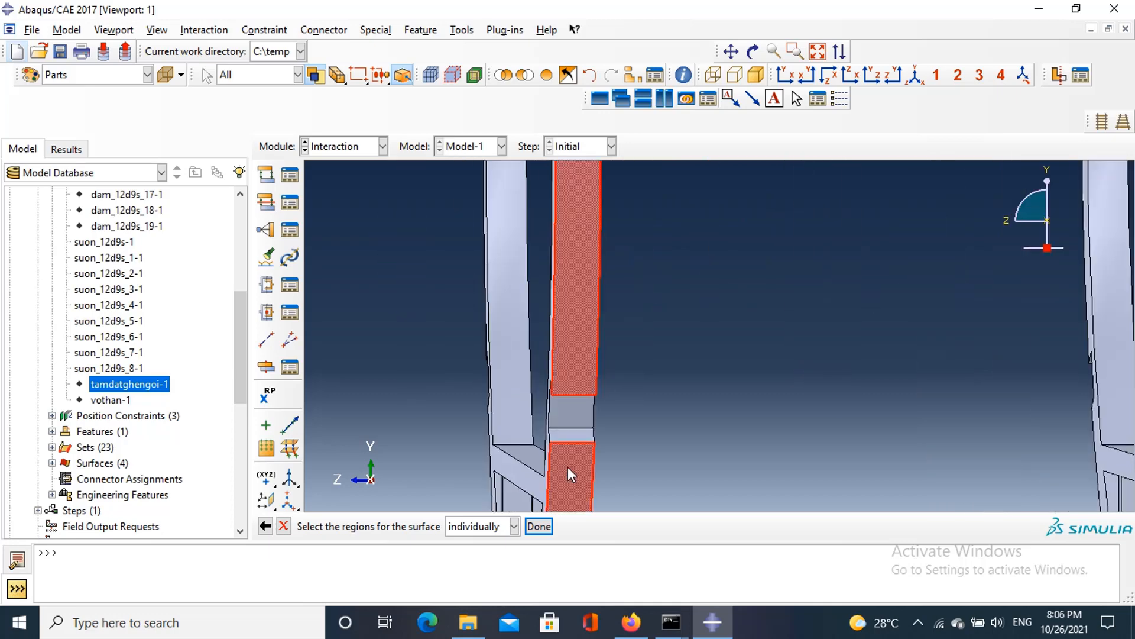
scroll(569, 467, up, 4)
scroll(578, 480, down, 2)
scroll(537, 482, down, 3)
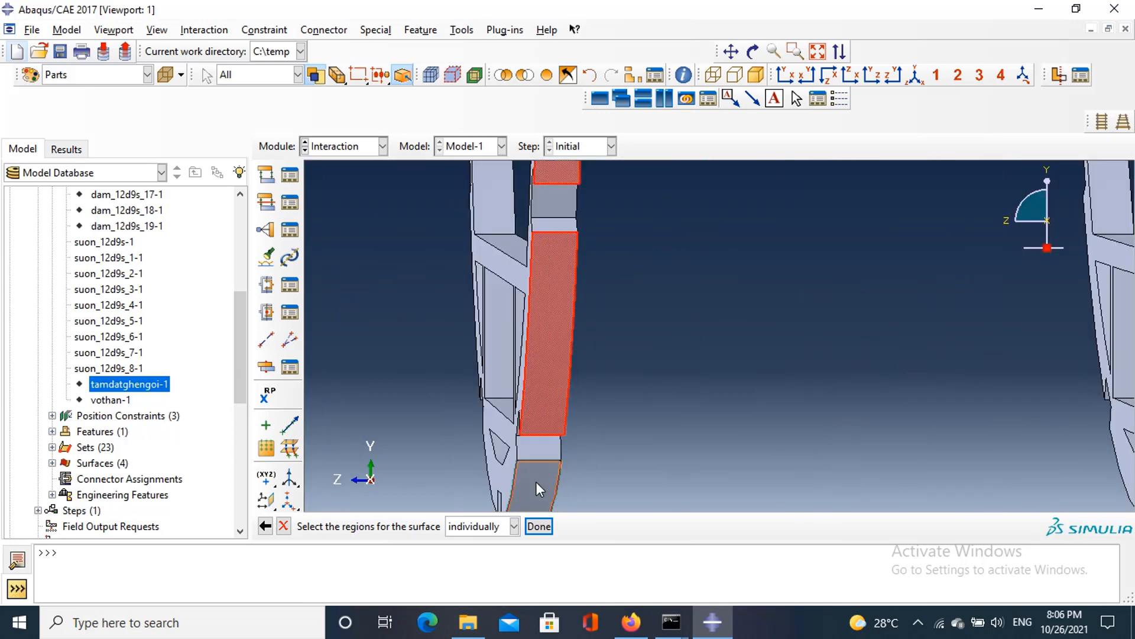
scroll(552, 458, up, 3)
Step: Add the two lowest outer edge faces of the seventh rib to the surface selection
scroll(817, 464, down, 5)
scroll(816, 464, down, 3)
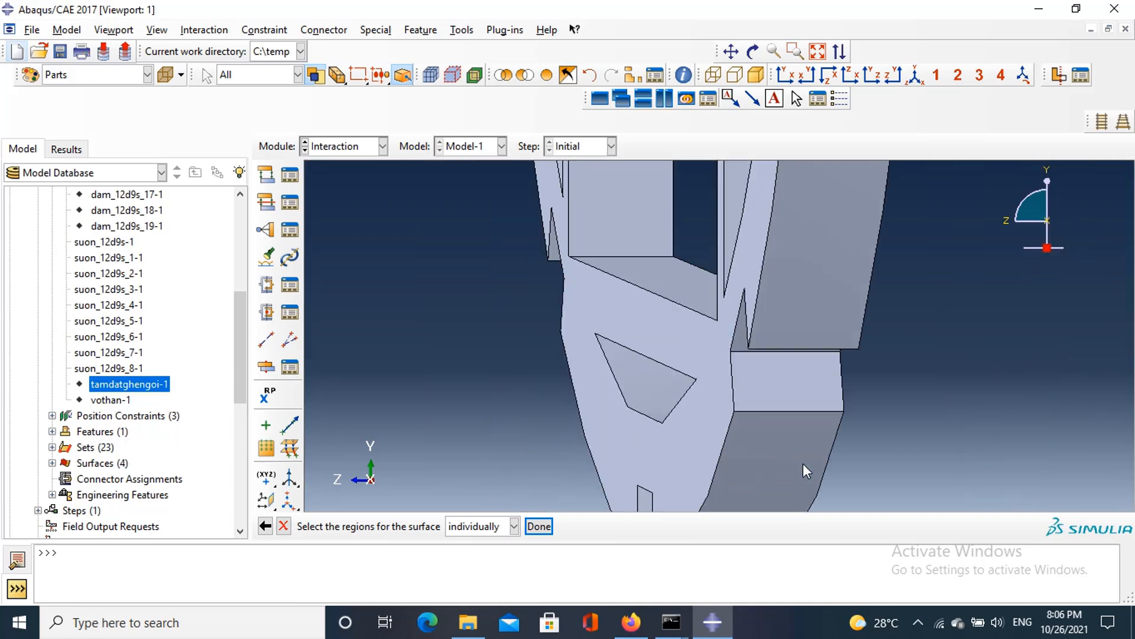
shift+click(803, 464)
scroll(802, 465, up, 4)
shift+click(810, 317)
scroll(812, 317, up, 2)
scroll(812, 317, up, 3)
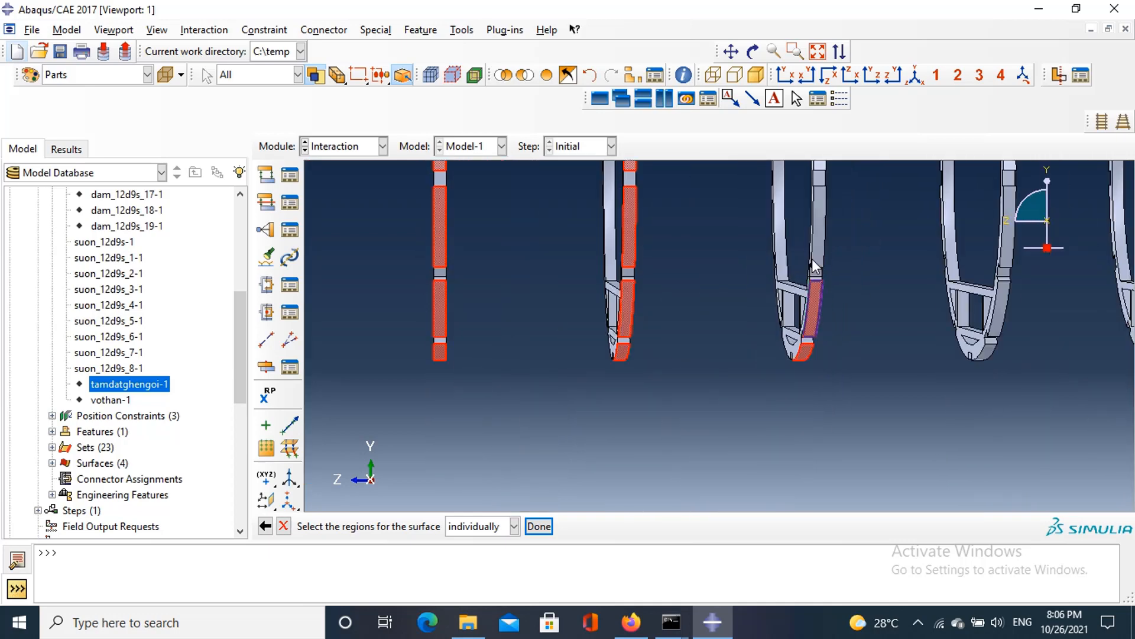
Step: Add the seventh rib's two middle outer edge faces, the third and fourth from its top, to the surface selection
scroll(824, 215, down, 2)
scroll(814, 225, down, 1)
scroll(816, 233, up, 2)
scroll(816, 235, up, 2)
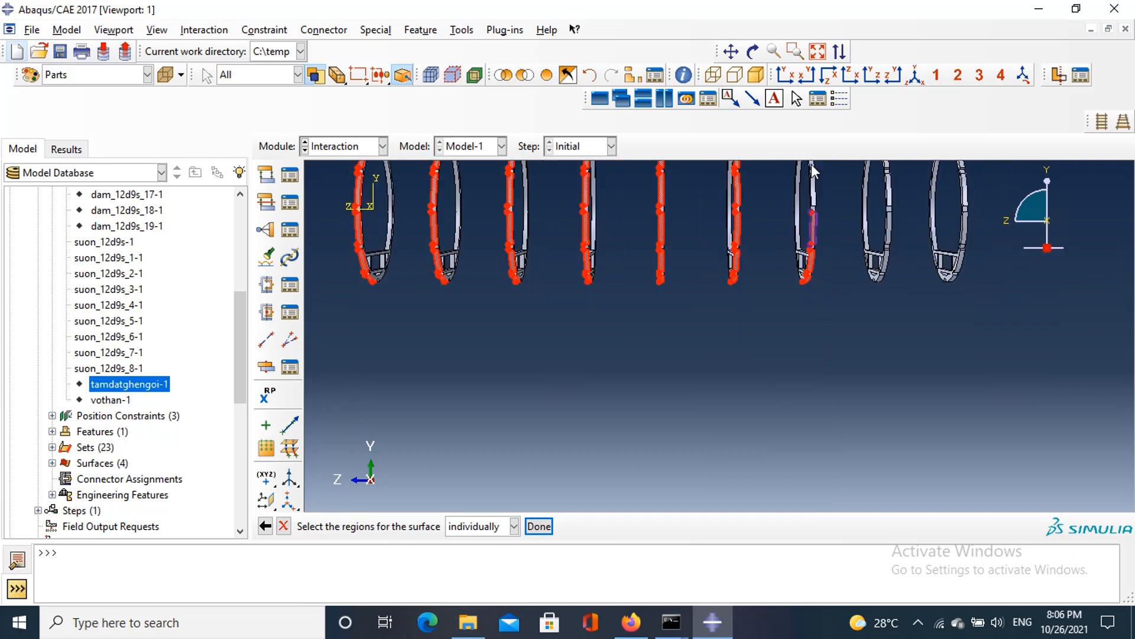
scroll(813, 224, down, 4)
scroll(819, 227, down, 2)
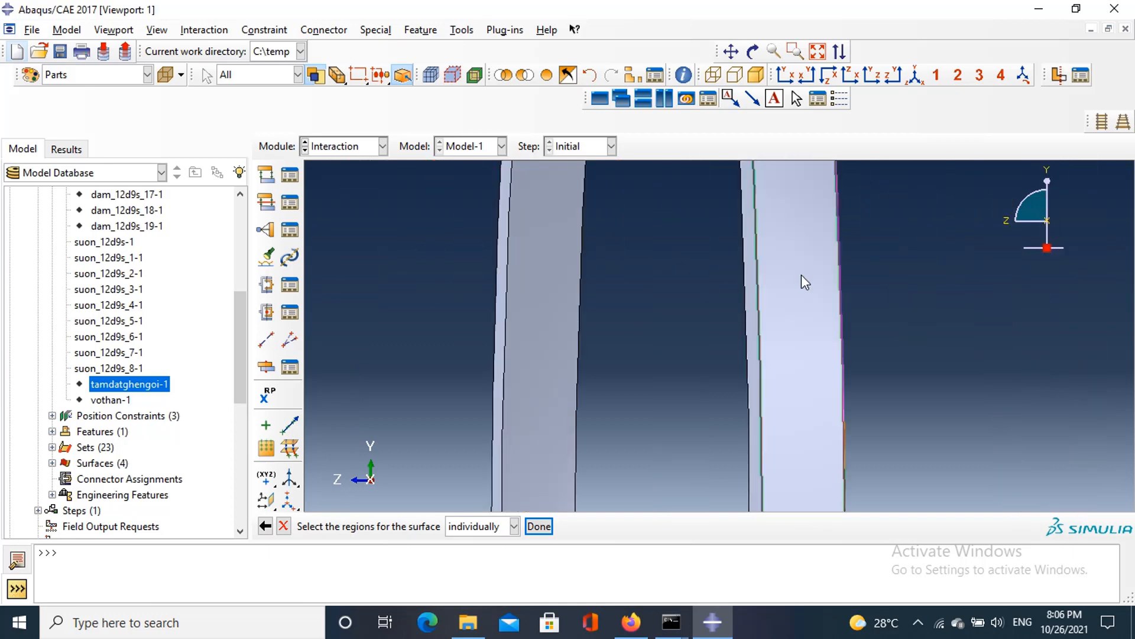
shift+click(802, 343)
scroll(801, 341, up, 1)
scroll(801, 340, up, 2)
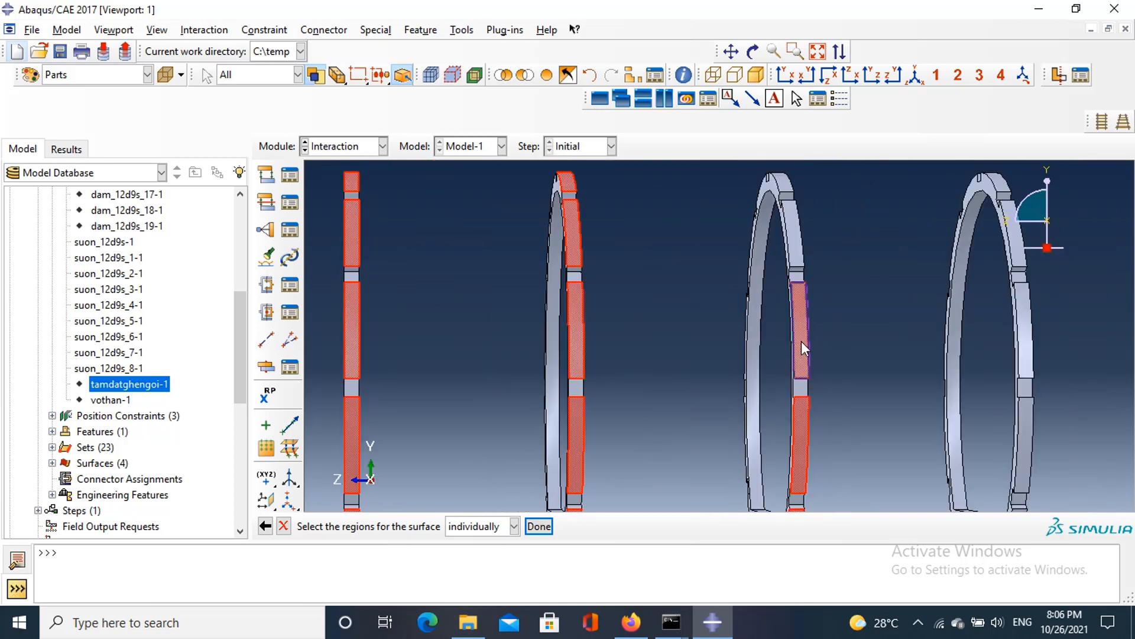
Step: Add the seventh rib's two uppermost outer edge faces to the surface selection
scroll(826, 179, down, 5)
shift+click(797, 373)
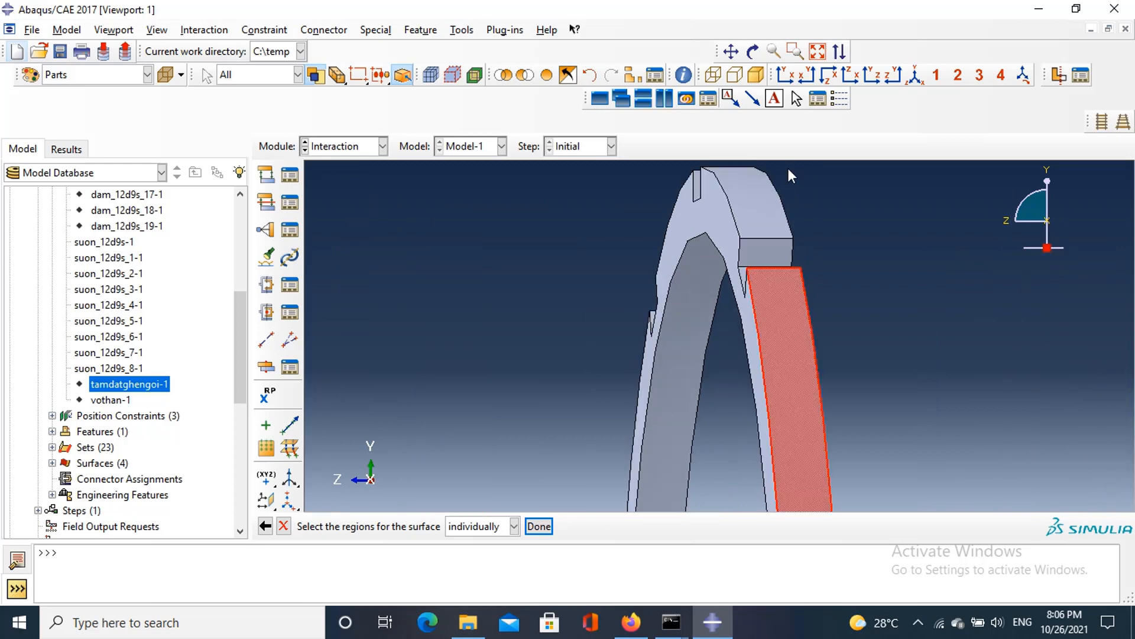
scroll(775, 249, up, 3)
scroll(774, 248, up, 2)
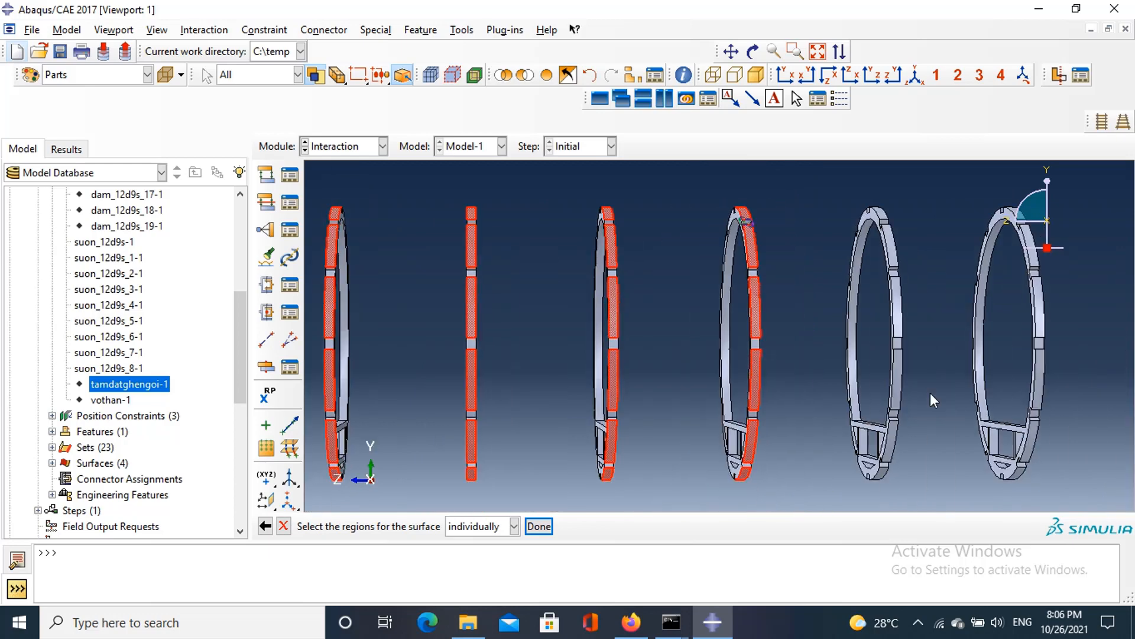
Step: Add the two uppermost outer edge faces of the eighth rib to the surface selection
scroll(930, 393, down, 6)
shift+click(881, 208)
scroll(882, 213, up, 2)
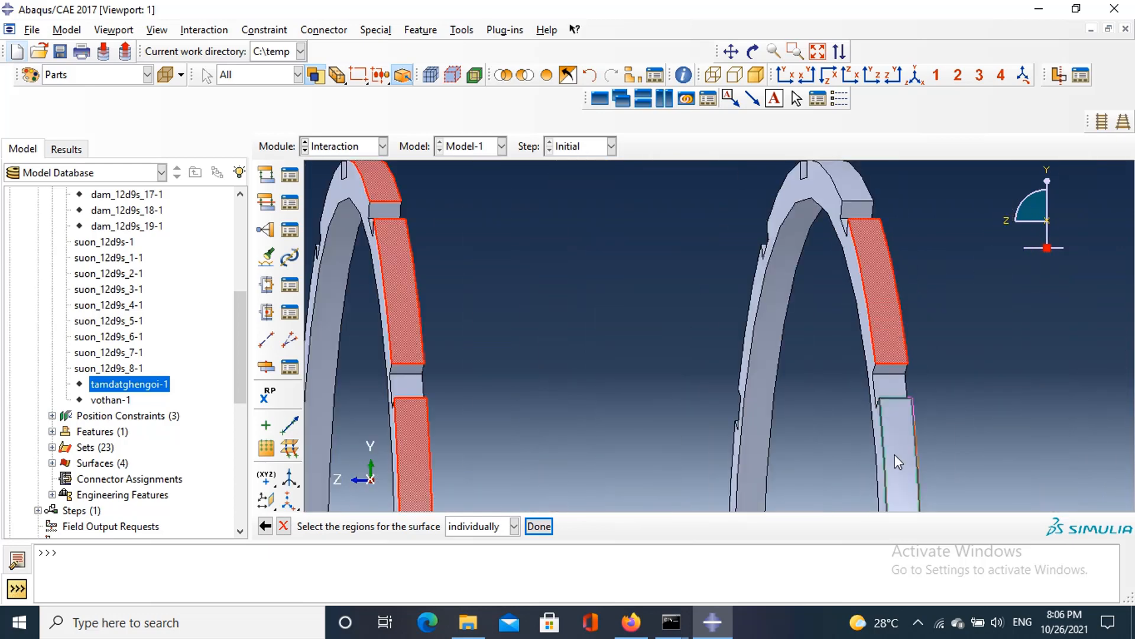
scroll(858, 244, down, 5)
scroll(860, 268, up, 3)
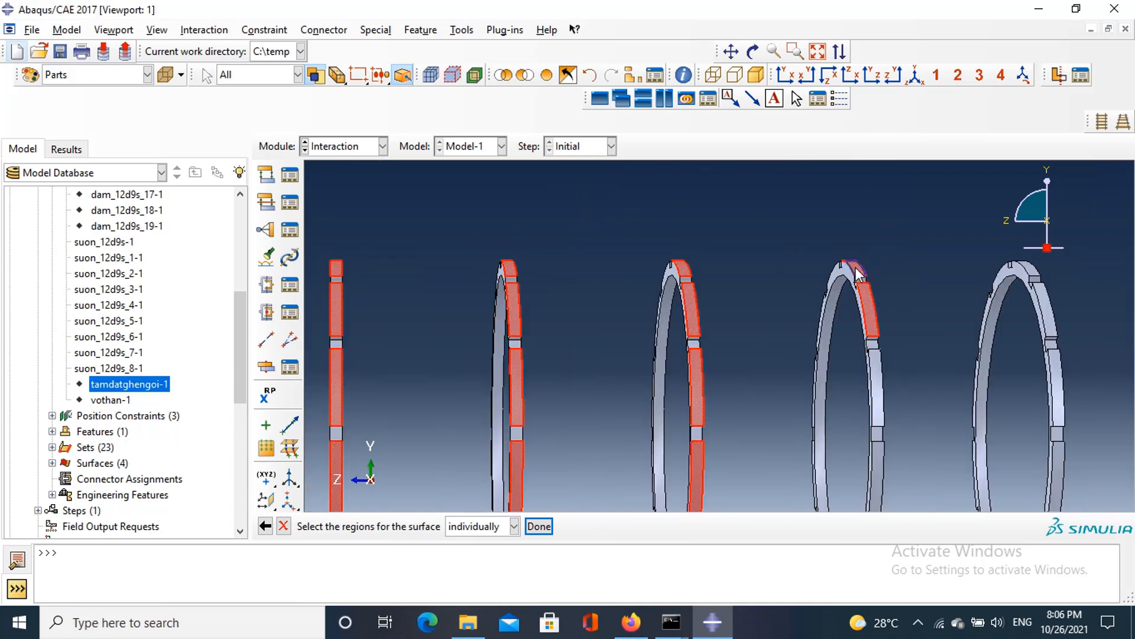
Step: Add the ninth rib's two uppermost outer edge faces to the surface selection
scroll(945, 251, down, 5)
scroll(951, 275, down, 1)
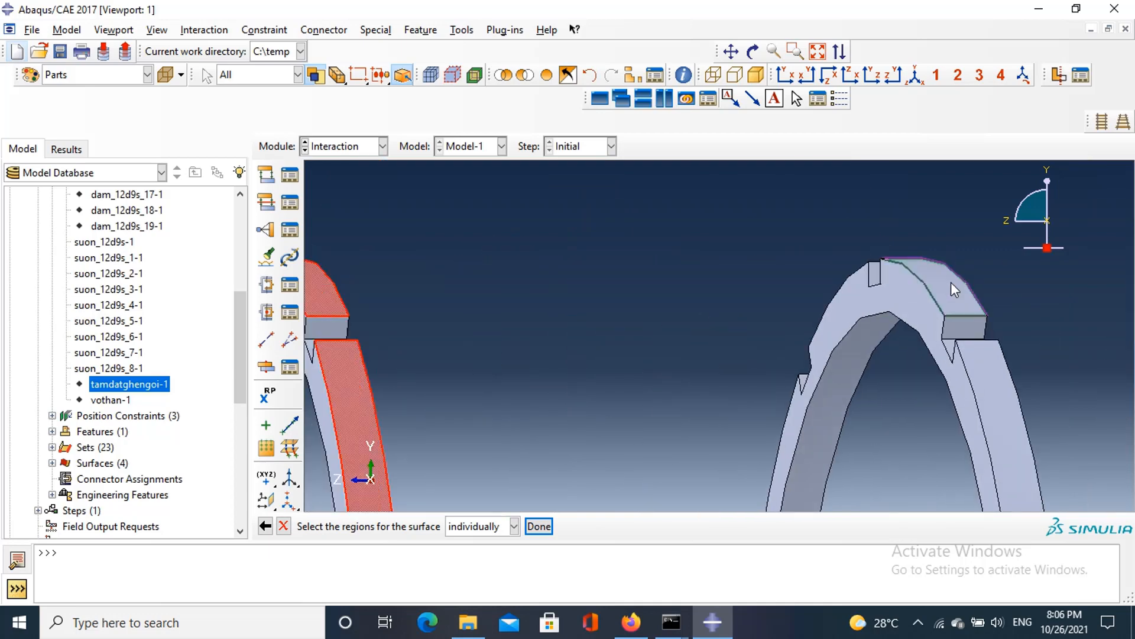
shift+click(951, 283)
shift+click(1012, 430)
scroll(1000, 426, up, 3)
scroll(1000, 435, up, 3)
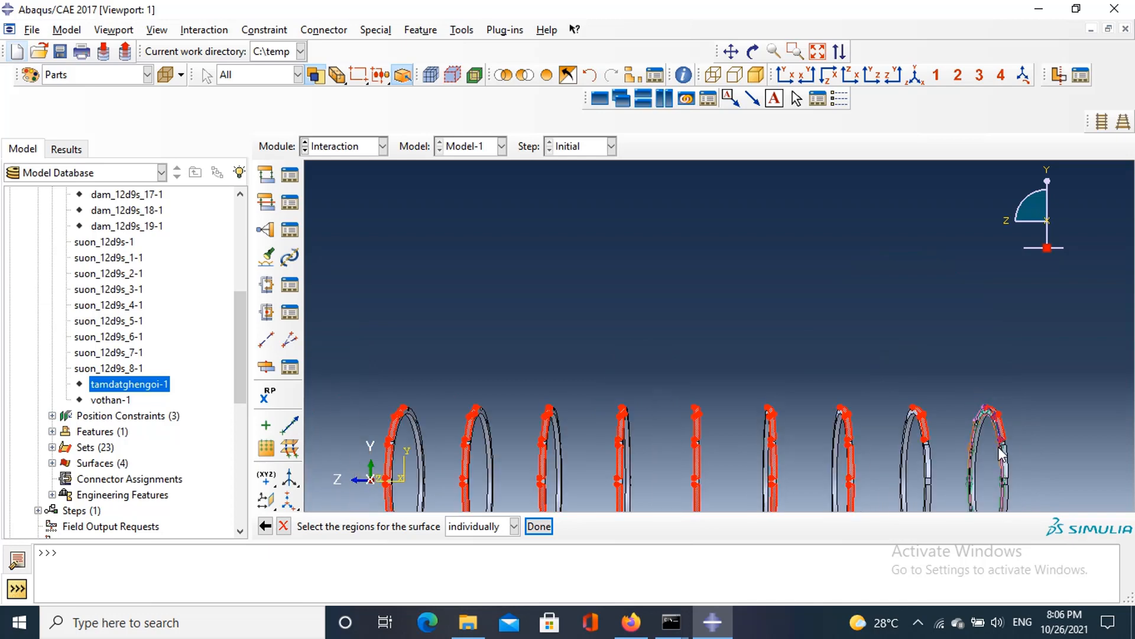
Step: Add the third outer edge face from the top on both the ninth and eighth ribs to the surface selection
scroll(998, 437, down, 6)
scroll(997, 436, up, 4)
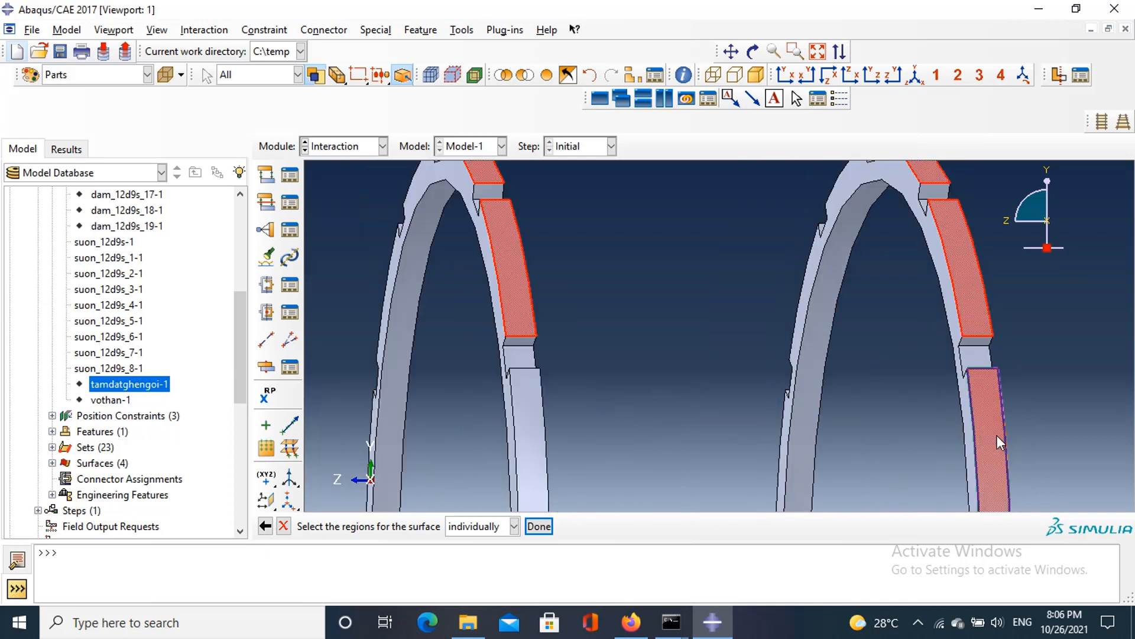
scroll(790, 418, down, 6)
scroll(822, 414, up, 5)
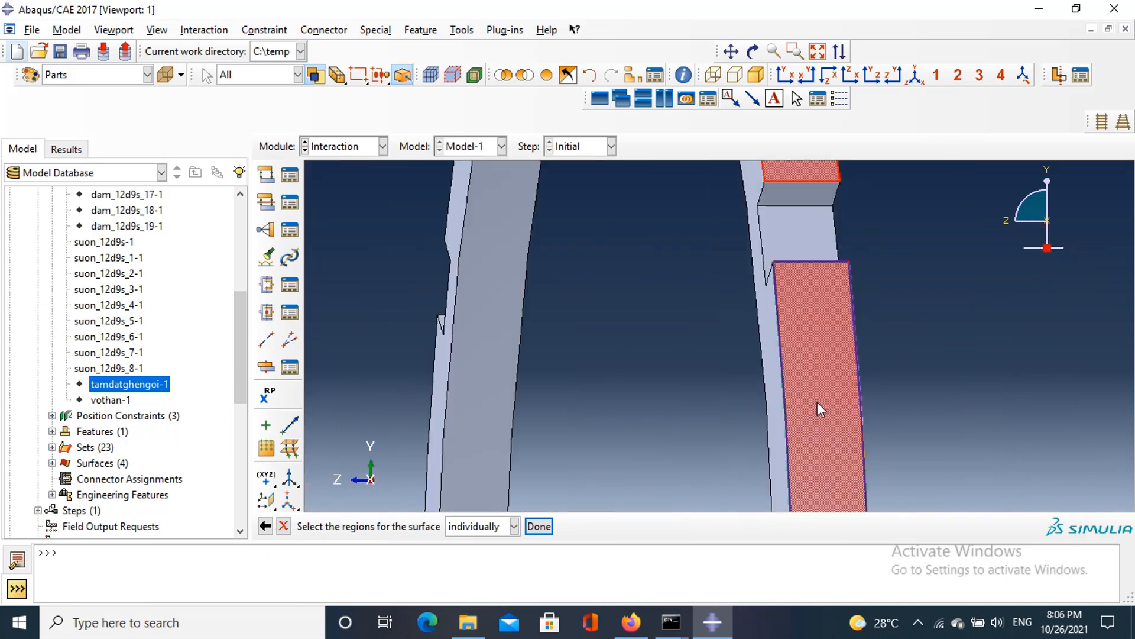
Step: Add the eighth rib's three lower outer edge faces to the surface selection
scroll(816, 409, down, 8)
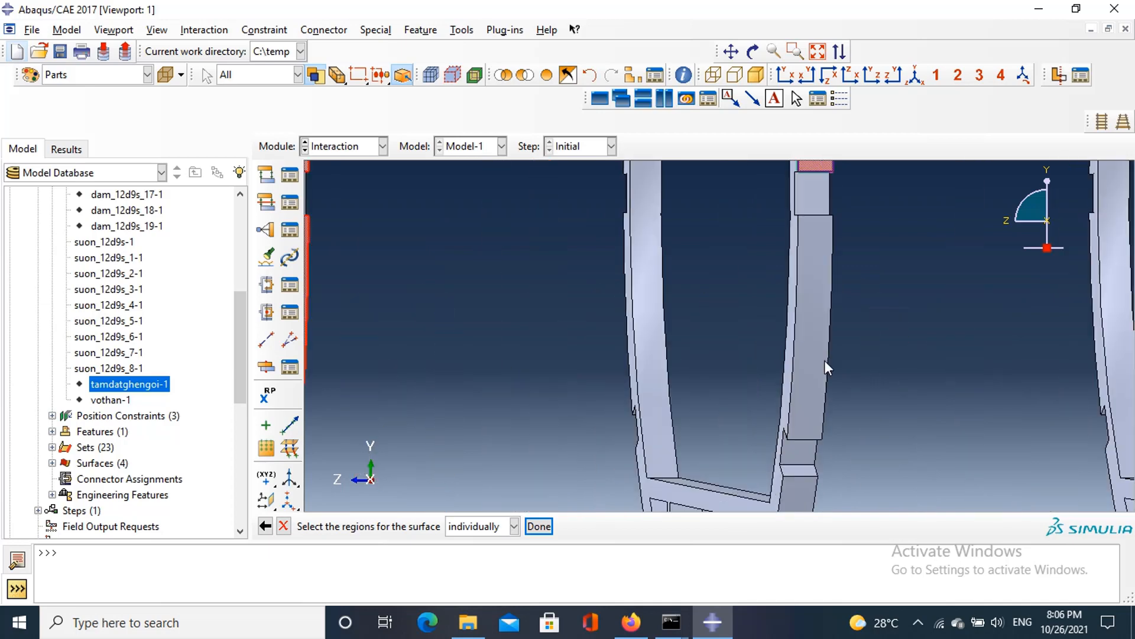
scroll(809, 351, up, 5)
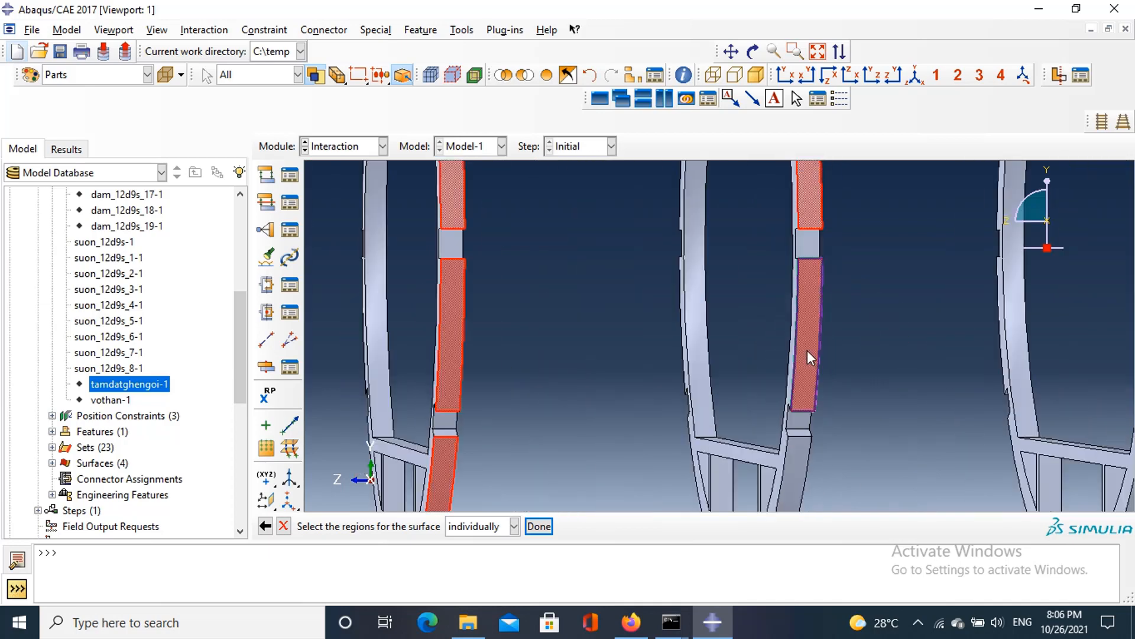
scroll(787, 437, down, 7)
click(792, 441)
scroll(793, 430, up, 5)
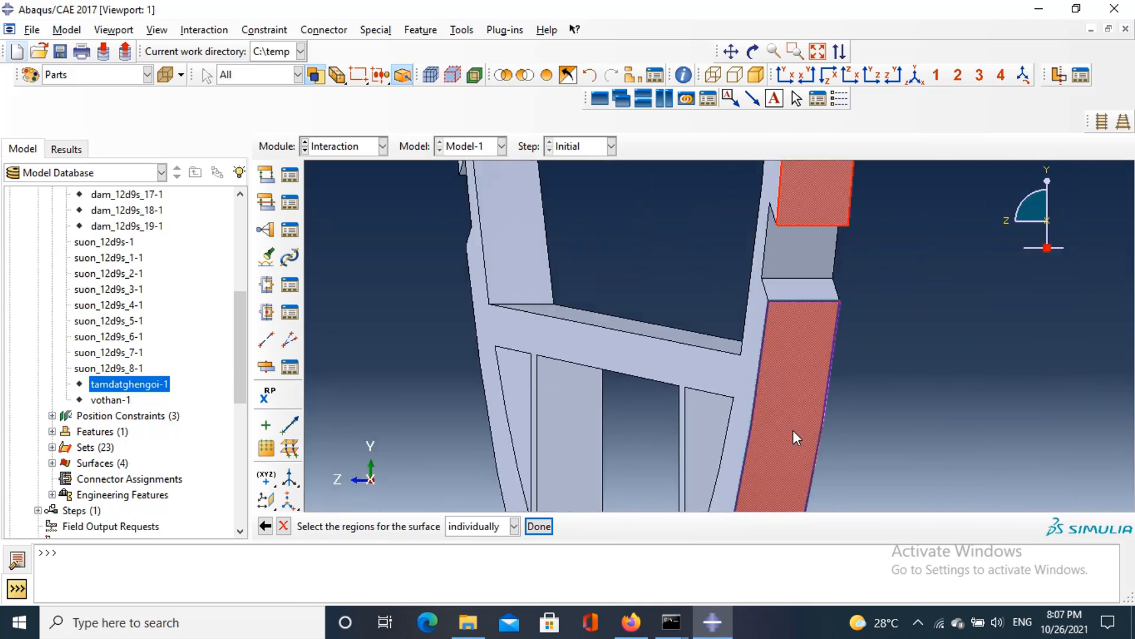
scroll(796, 481, down, 5)
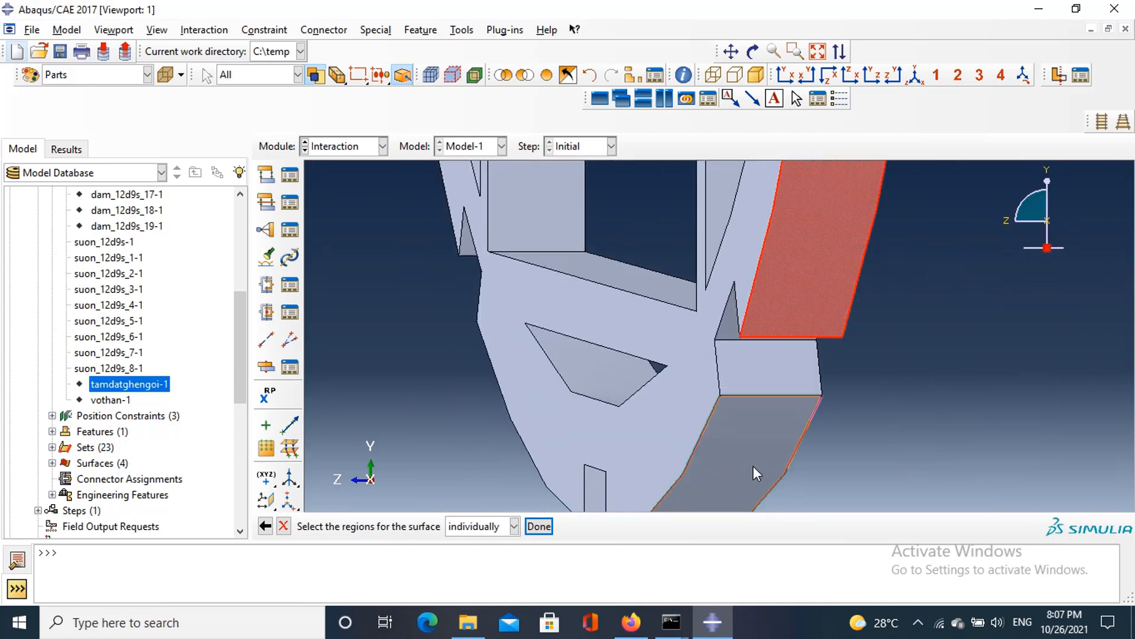
click(753, 466)
scroll(753, 460, up, 5)
Step: Add the three lower outer edge faces of the ninth rib to the surface selection
scroll(1016, 322, down, 8)
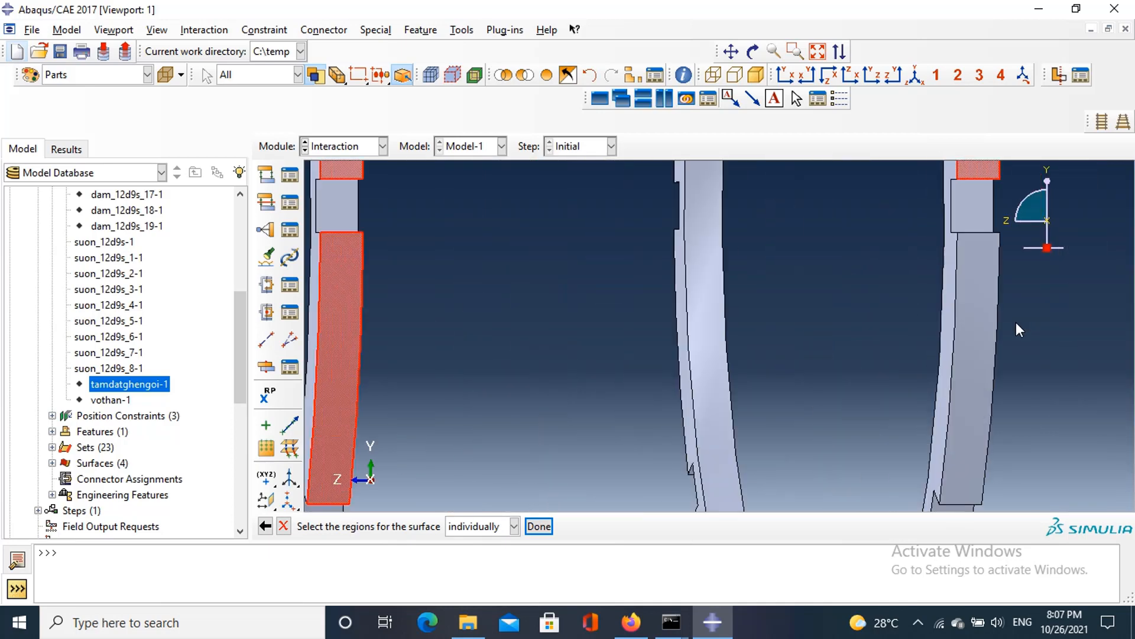
click(938, 354)
scroll(938, 350, up, 5)
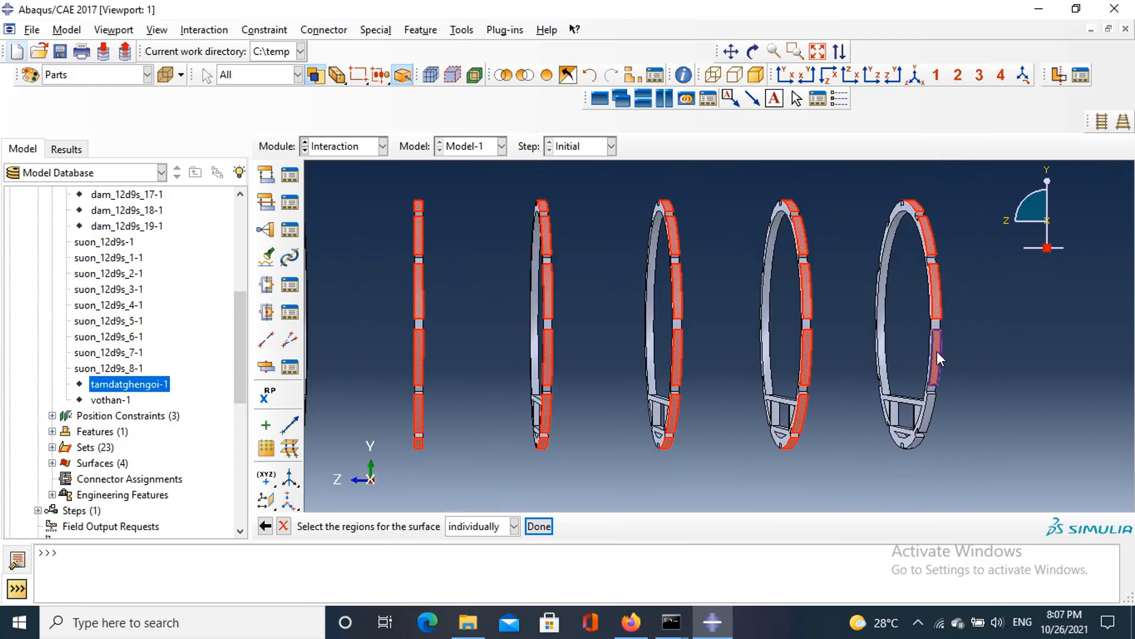
scroll(909, 463, down, 8)
click(920, 379)
scroll(919, 379, up, 3)
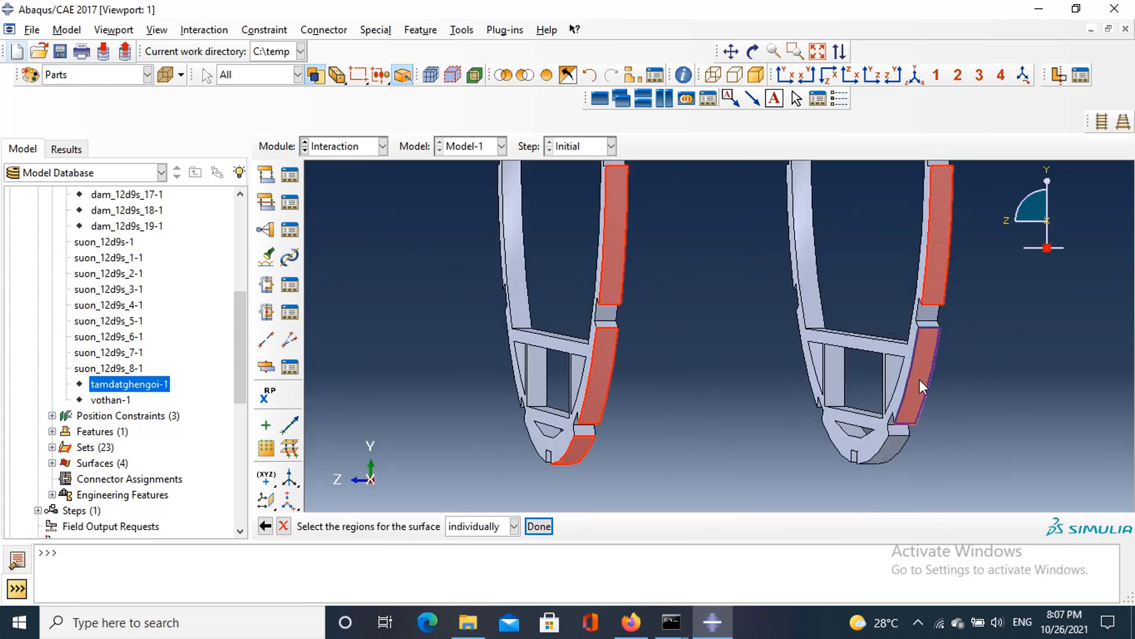
scroll(896, 457, down, 6)
click(890, 448)
scroll(891, 449, up, 10)
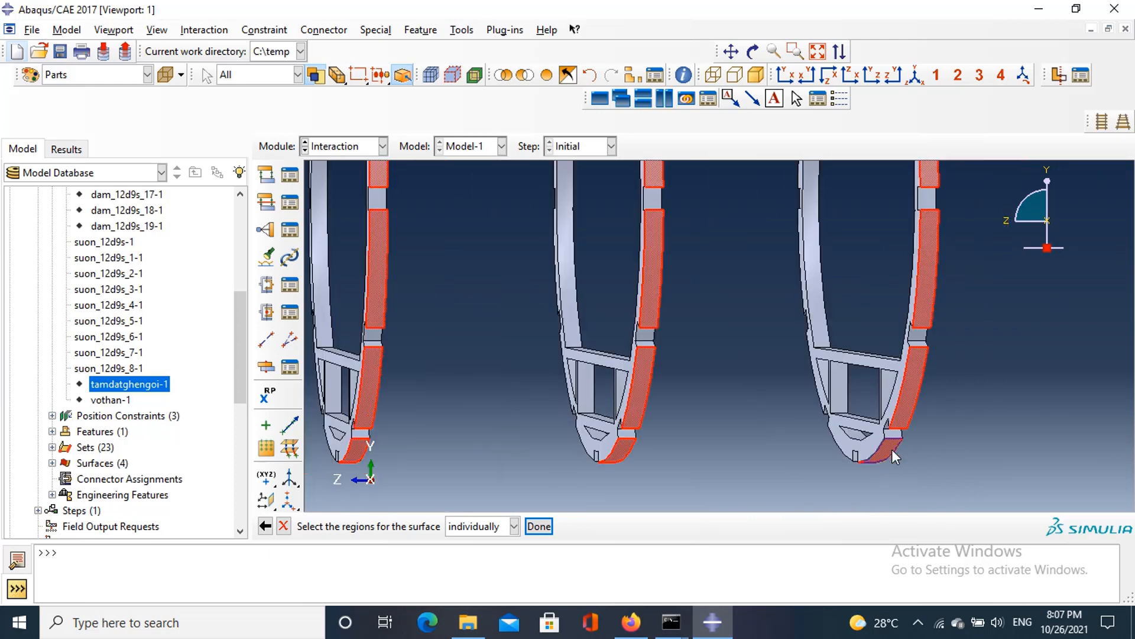
Step: View the ribs from the opposite side and add the ninth rib's three upper outer edge faces there to the surface selection
click(872, 76)
scroll(331, 250, down, 5)
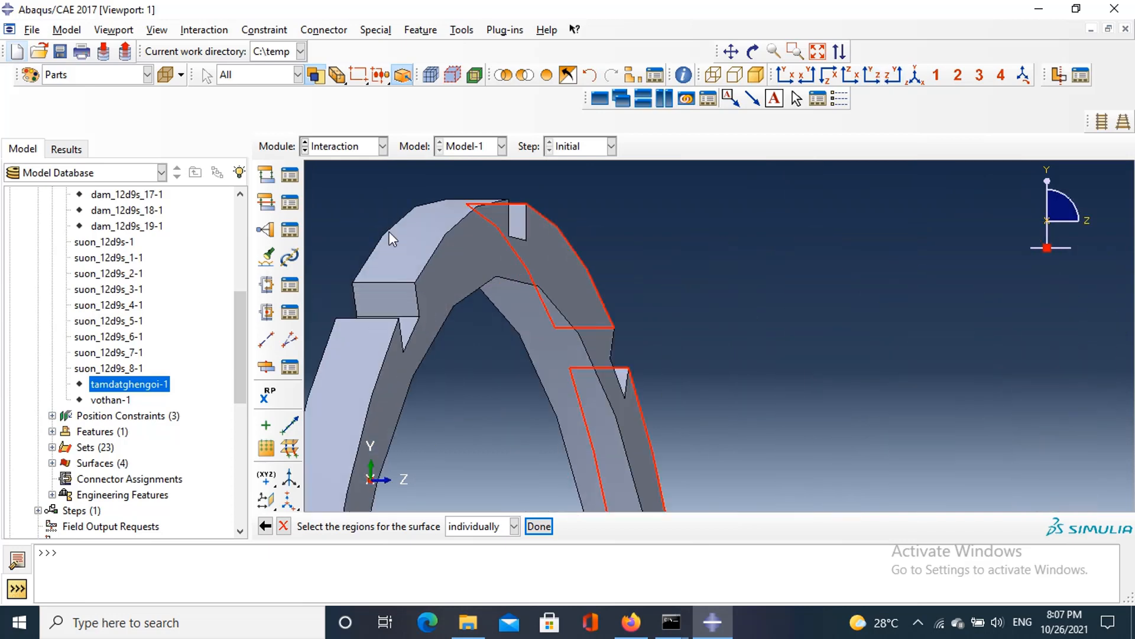
click(401, 249)
scroll(347, 381, up, 10)
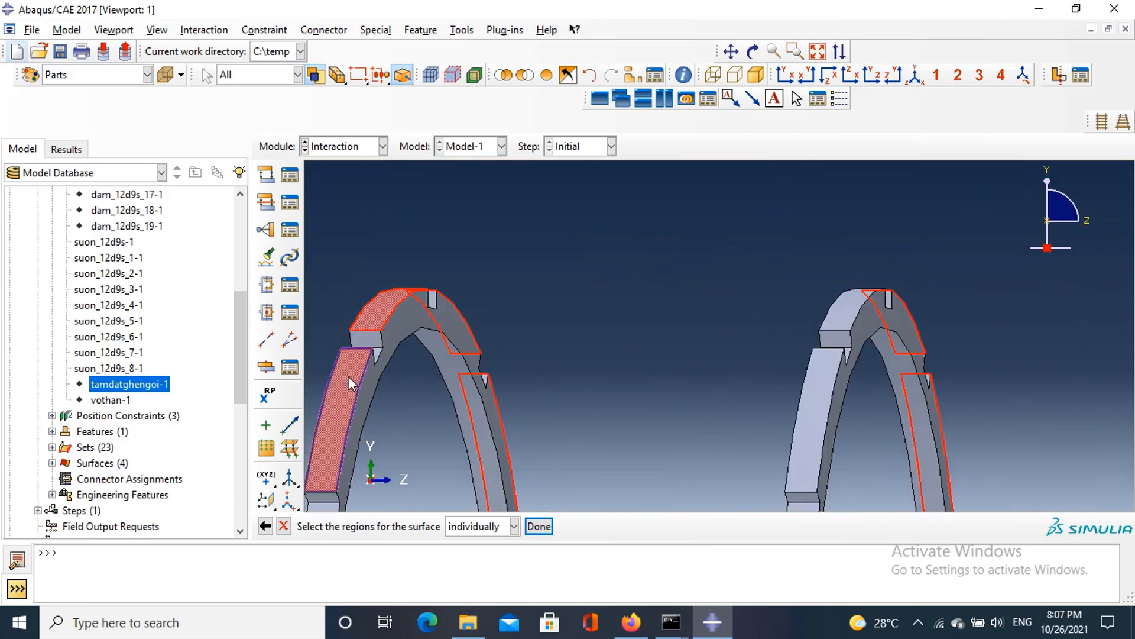
scroll(347, 390, down, 5)
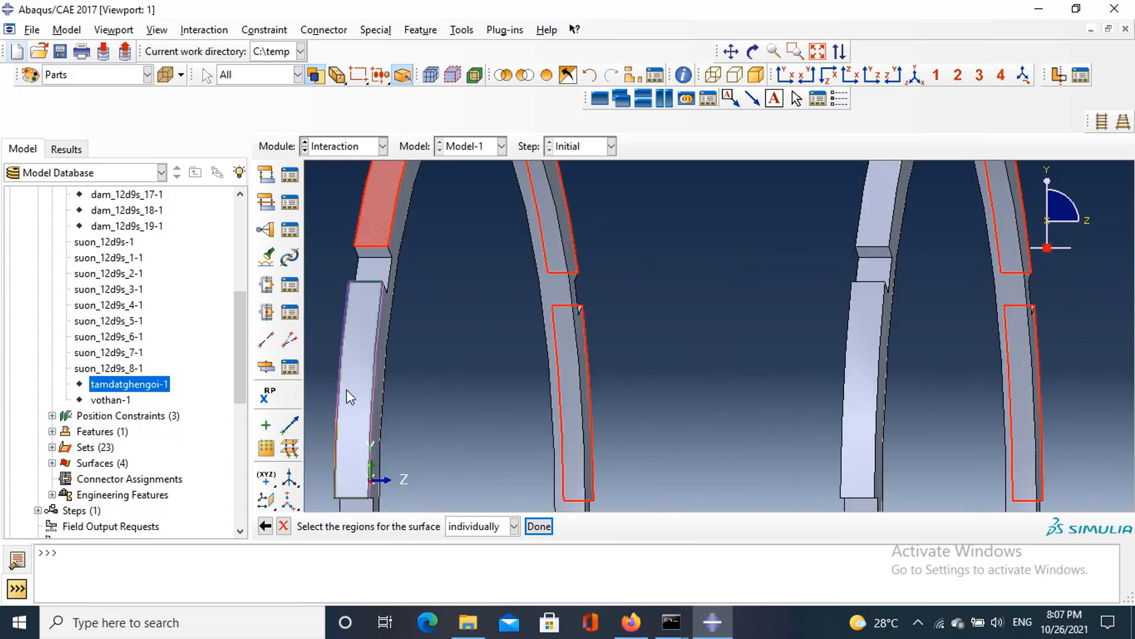
scroll(364, 435, up, 6)
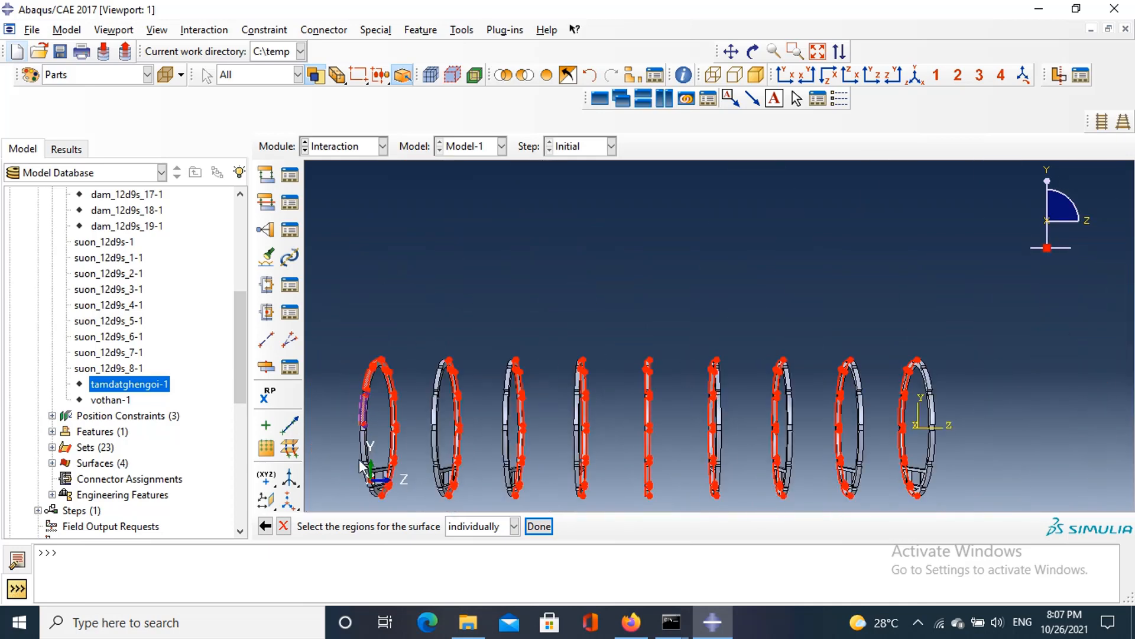
Step: Add the ninth rib's three lower outer edge faces on the opposite side to the surface selection
scroll(359, 459, down, 6)
click(371, 416)
scroll(372, 417, up, 8)
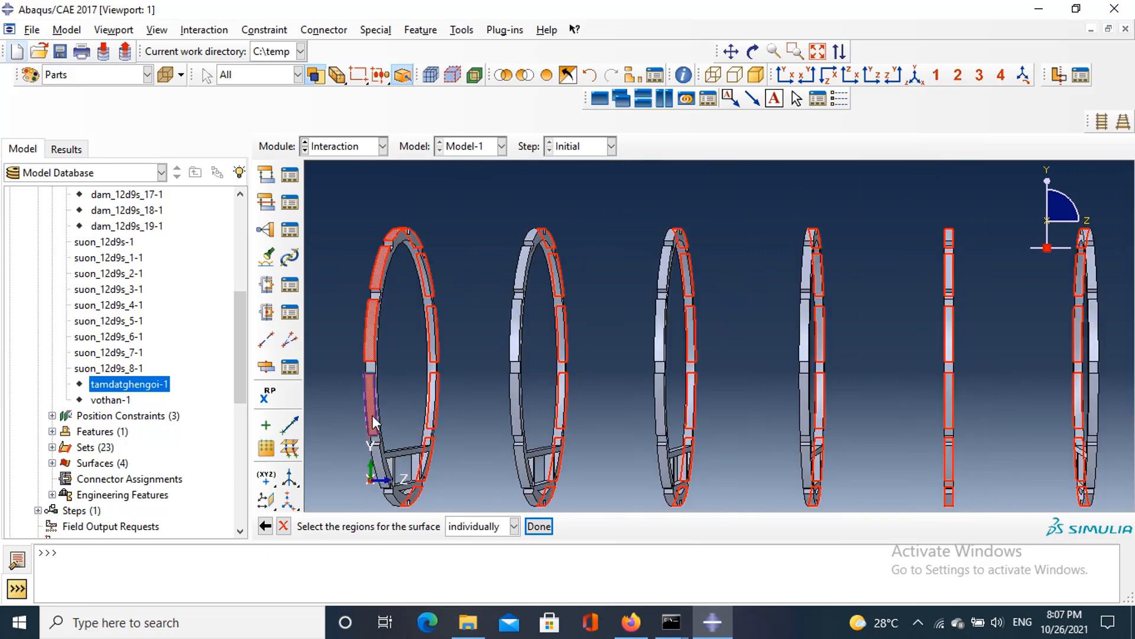
scroll(380, 358, down, 7)
scroll(380, 358, down, 3)
shift+click(380, 359)
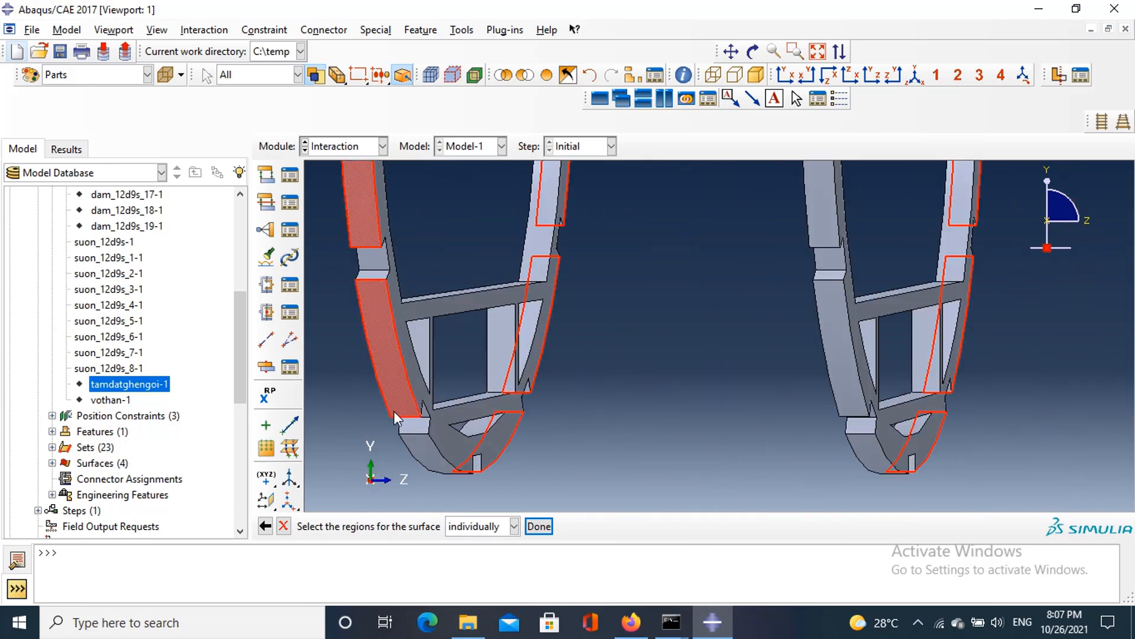
scroll(427, 462, down, 4)
shift+click(429, 463)
Step: Add the eighth rib's three lower outer edge faces on the opposite side to the surface selection
scroll(429, 462, up, 7)
scroll(677, 424, down, 8)
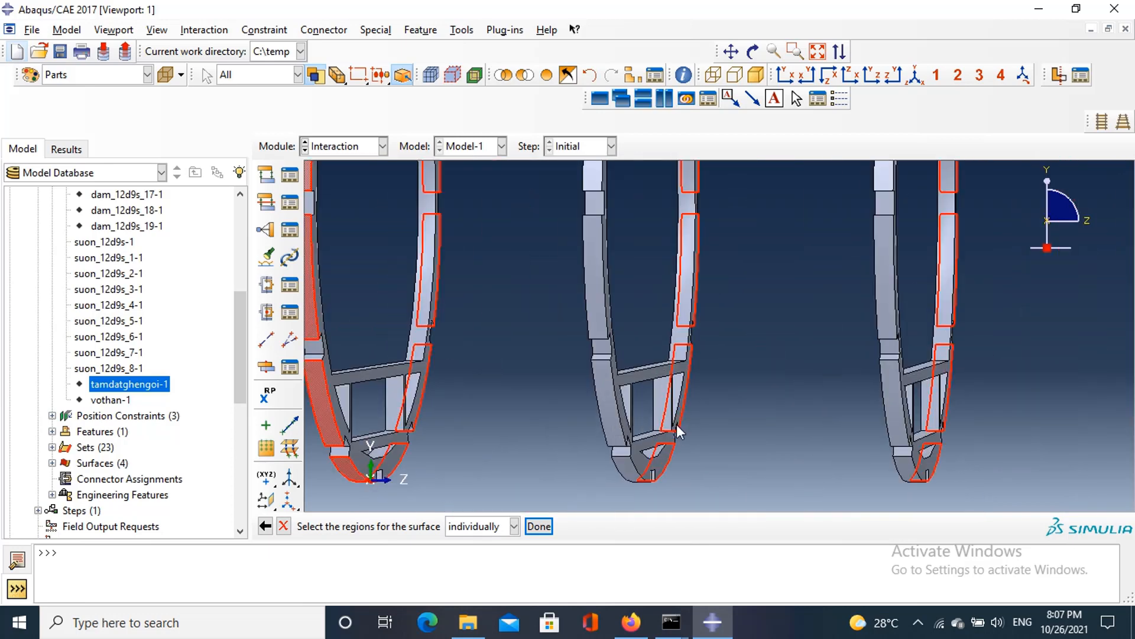
shift+click(594, 473)
scroll(551, 327, up, 10)
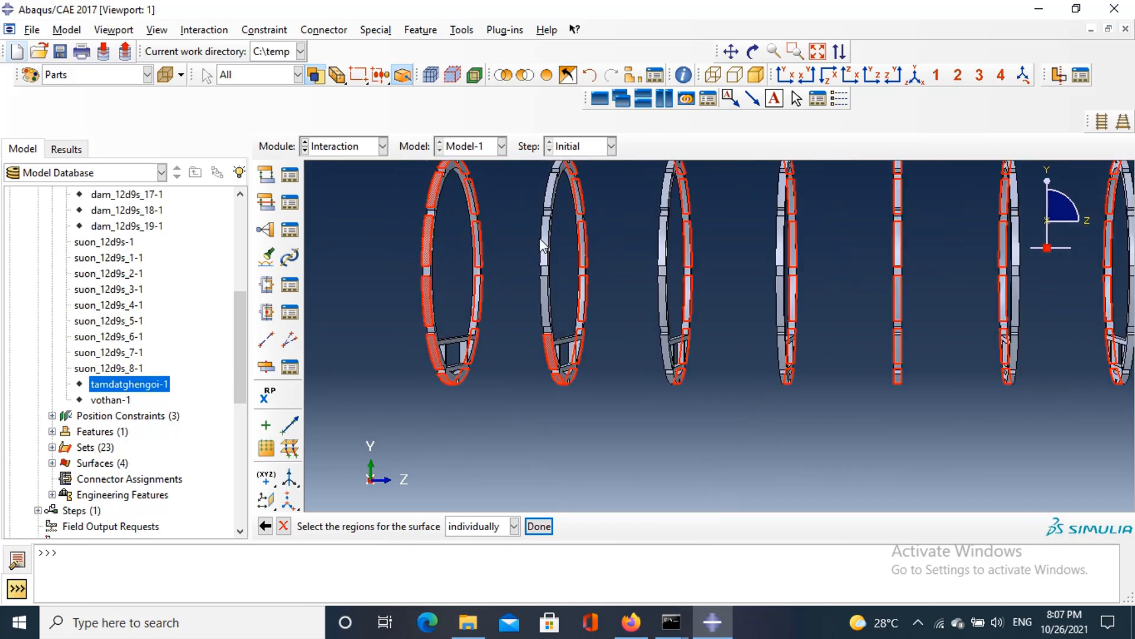
scroll(560, 295, down, 10)
shift+click(528, 363)
scroll(527, 363, up, 10)
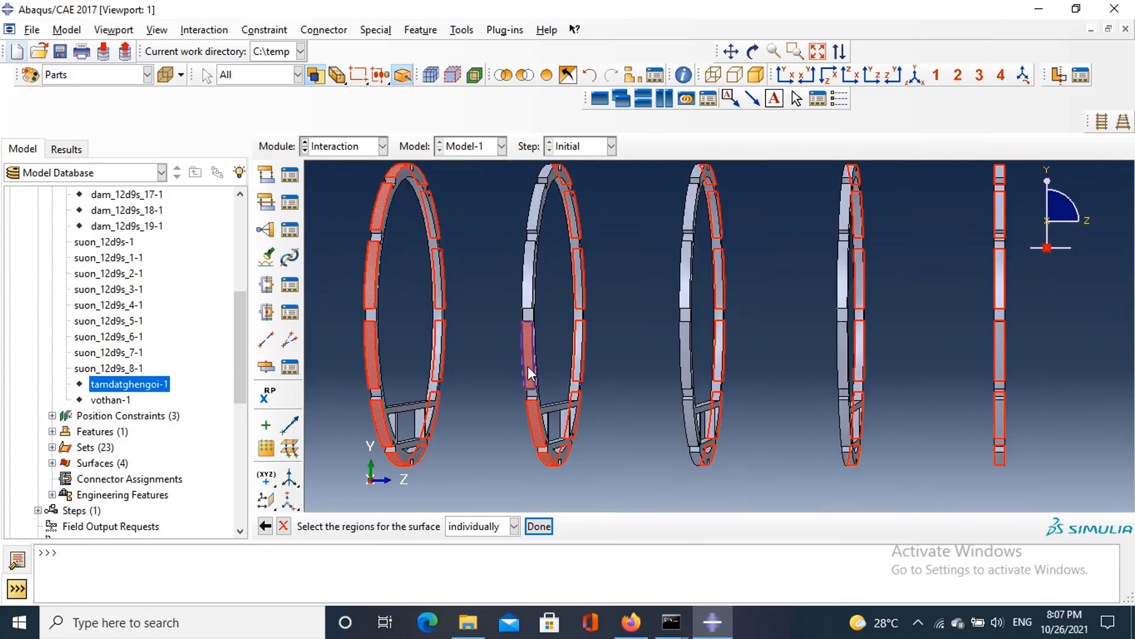
Step: Add the eighth rib's three upper outer edge faces on the opposite side to the surface selection
scroll(537, 273, down, 10)
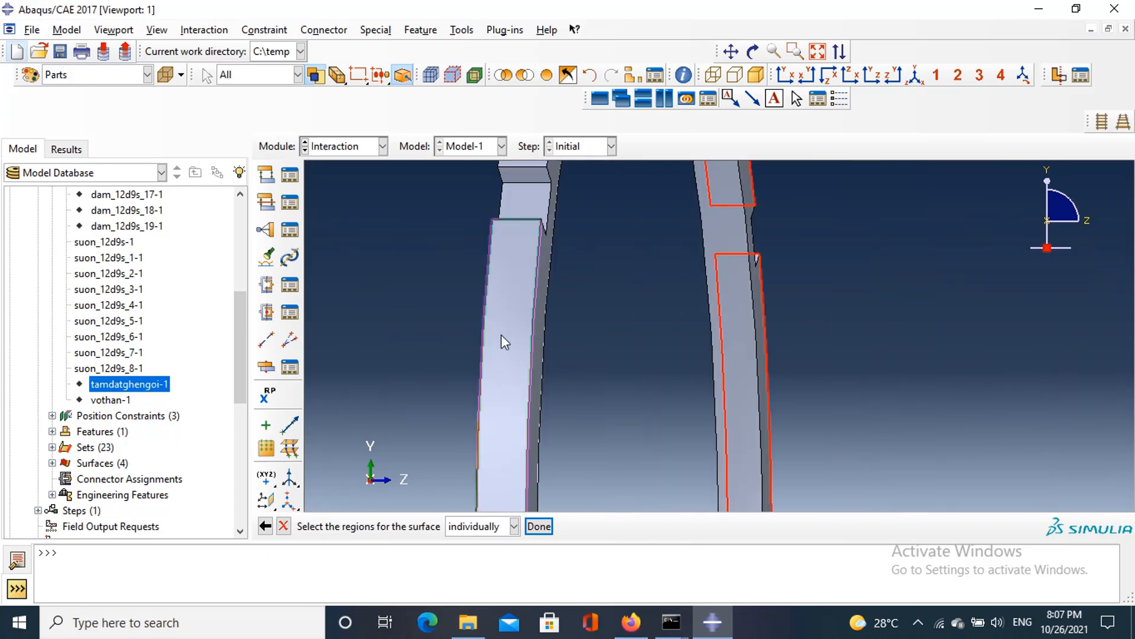
shift+click(502, 337)
scroll(515, 248, up, 10)
scroll(531, 195, down, 10)
scroll(530, 193, down, 3)
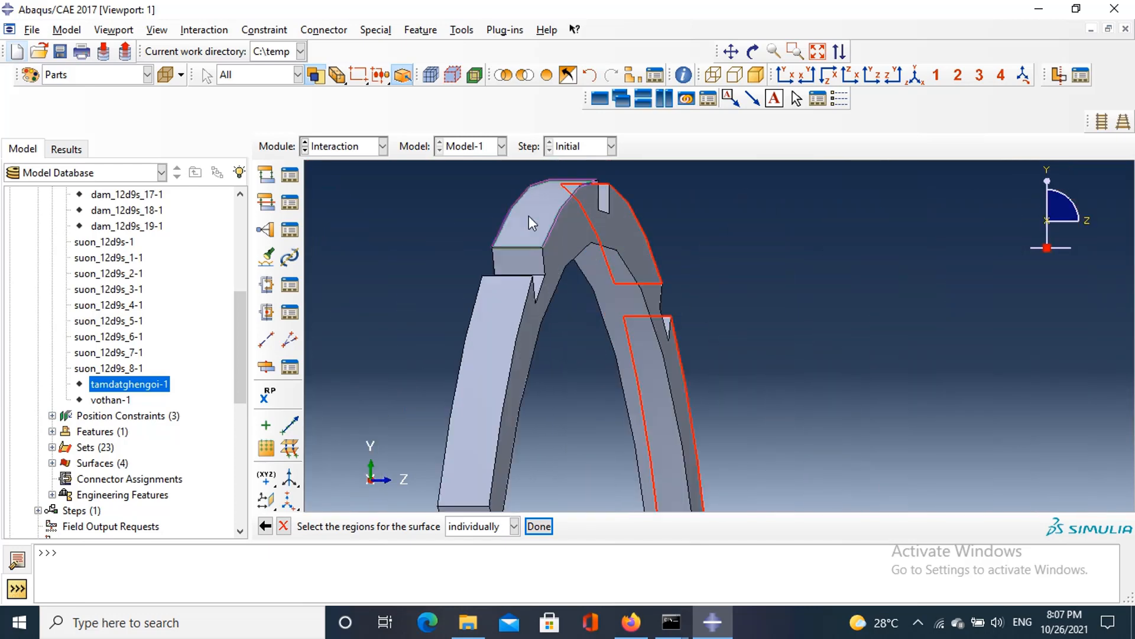
shift+click(529, 215)
shift+click(484, 365)
Step: Add the seventh rib's three upper outer edge faces on the opposite side to the surface selection
scroll(488, 364, up, 3)
scroll(488, 364, up, 5)
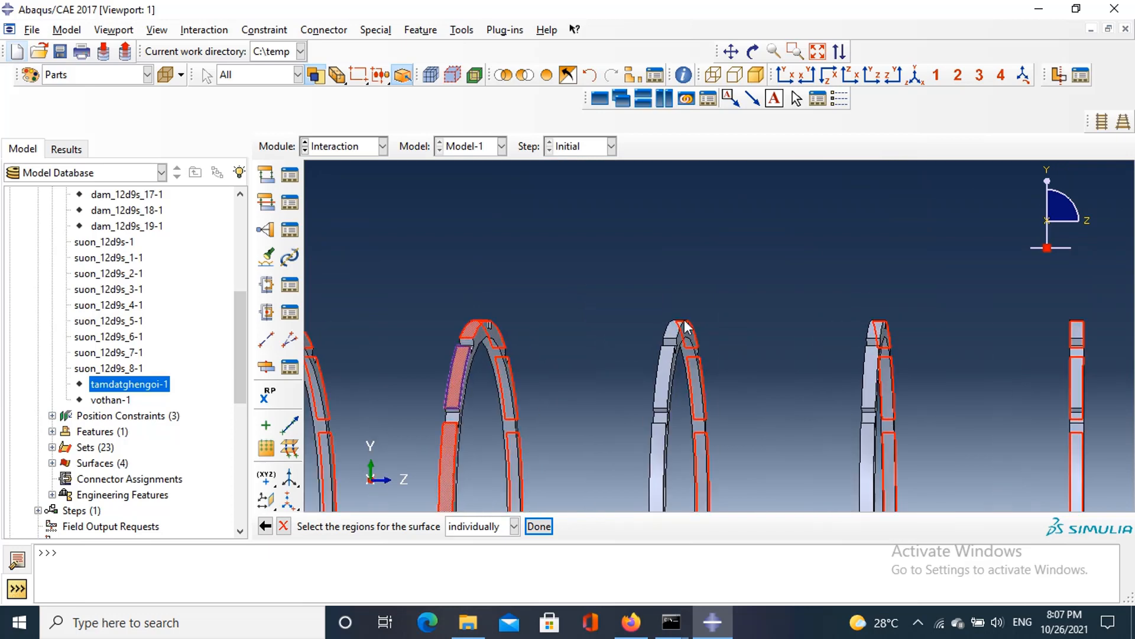
scroll(670, 338, down, 8)
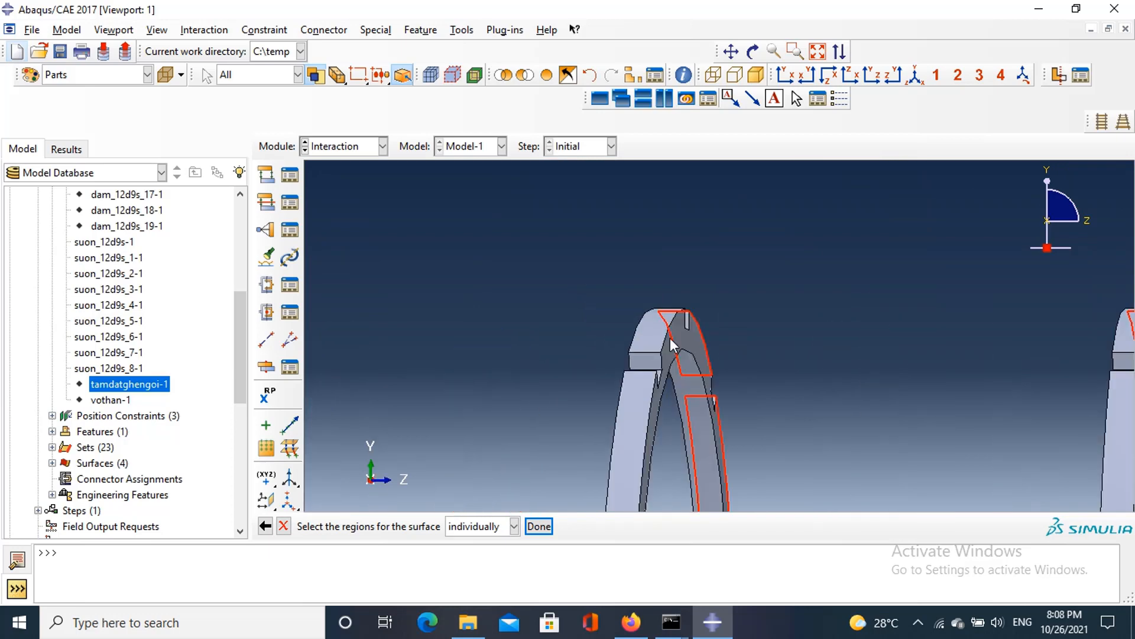
shift+click(630, 336)
scroll(630, 336, up, 5)
scroll(621, 454, down, 5)
scroll(603, 387, down, 3)
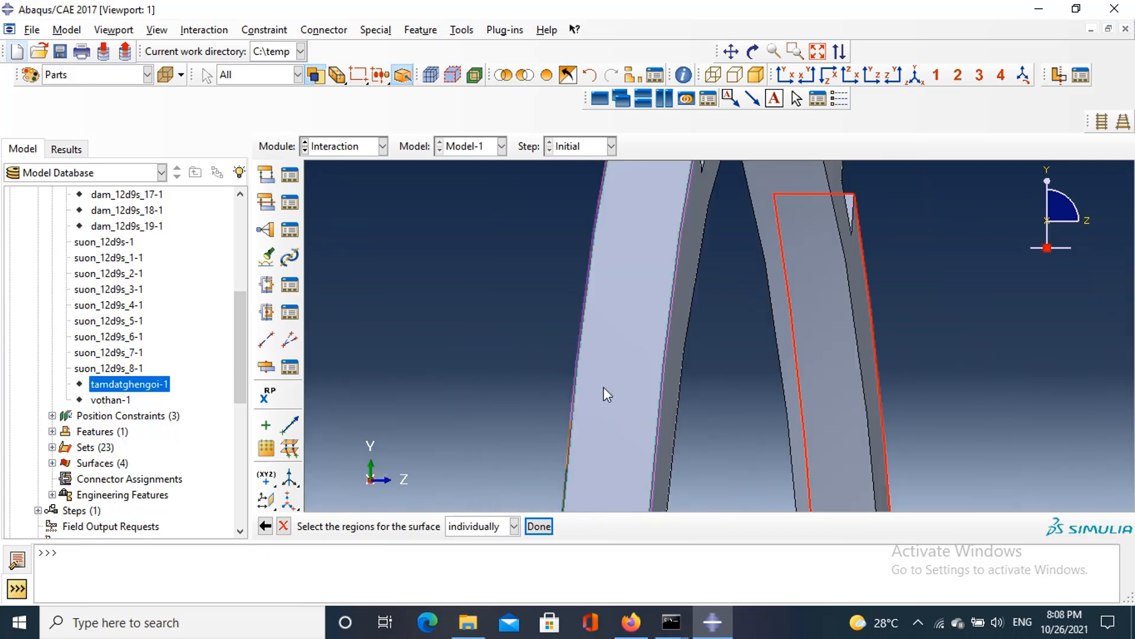
shift+click(605, 387)
scroll(604, 385, up, 5)
scroll(607, 427, down, 5)
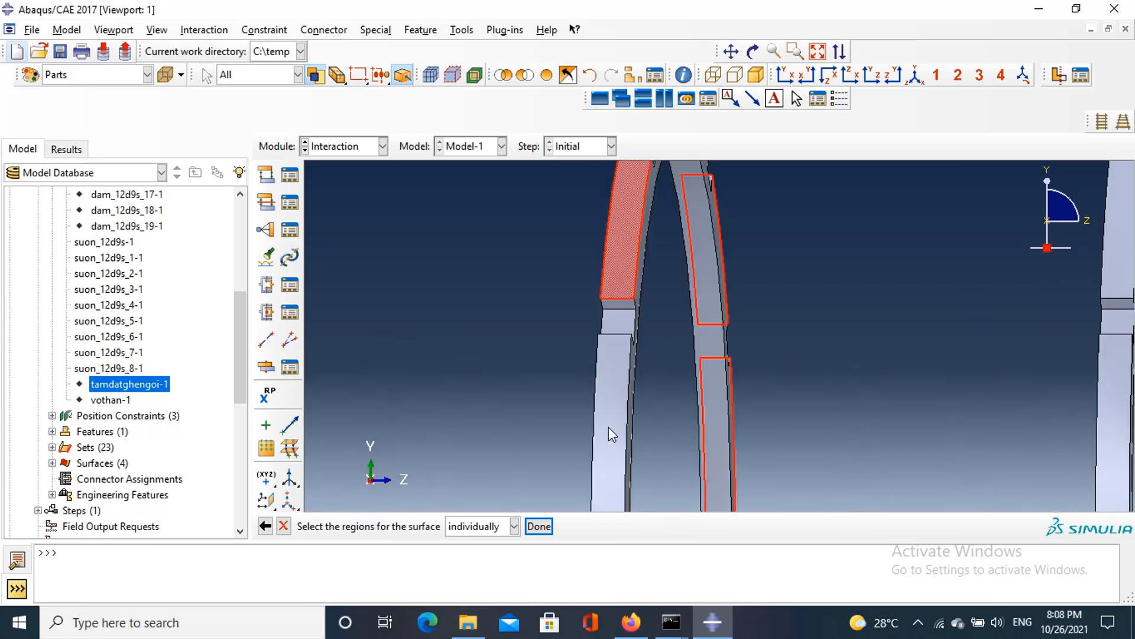
shift+click(609, 432)
scroll(608, 434, up, 5)
scroll(605, 434, up, 3)
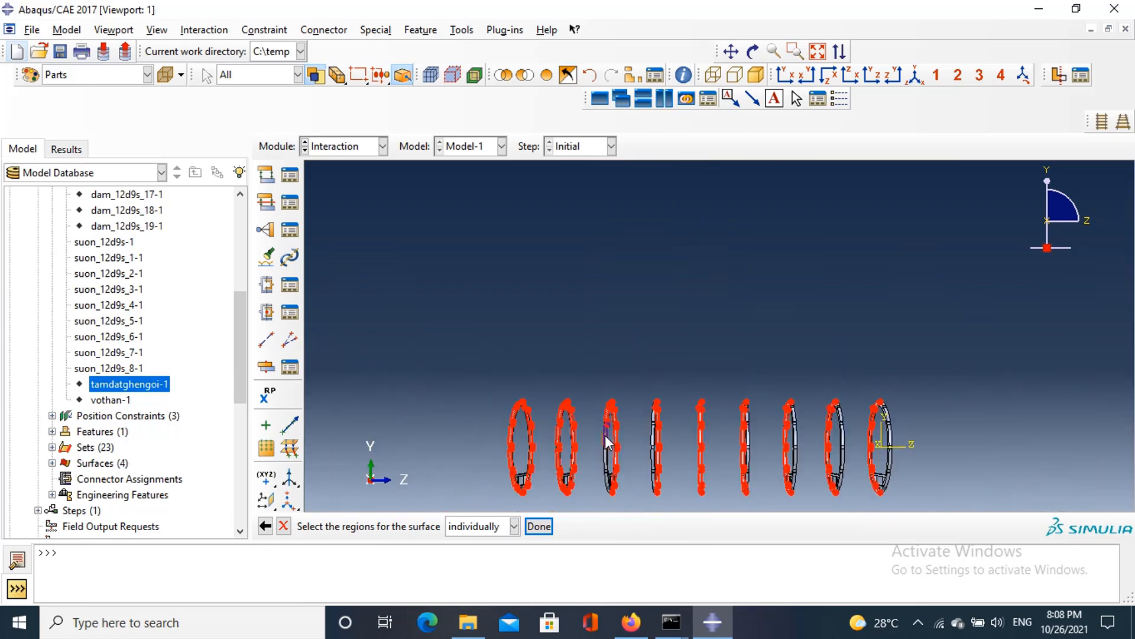
Step: Add the seventh rib's three lower outer edge faces on the opposite side to the surface selection
scroll(582, 297, down, 8)
shift+click(592, 301)
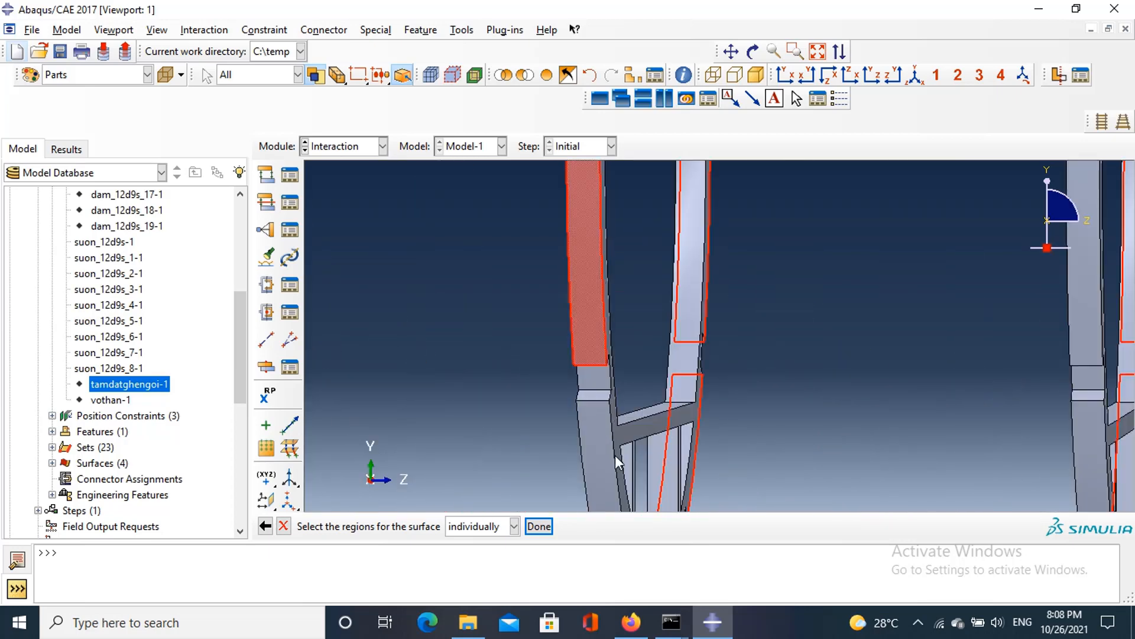
scroll(603, 450, up, 4)
scroll(604, 452, down, 5)
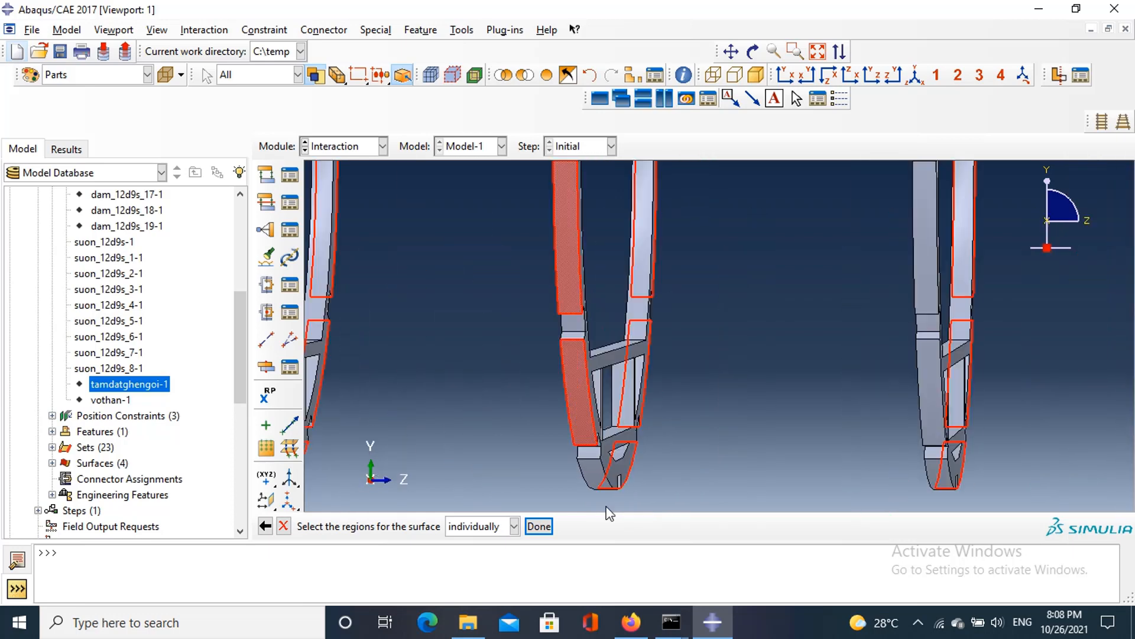
scroll(589, 452, up, 4)
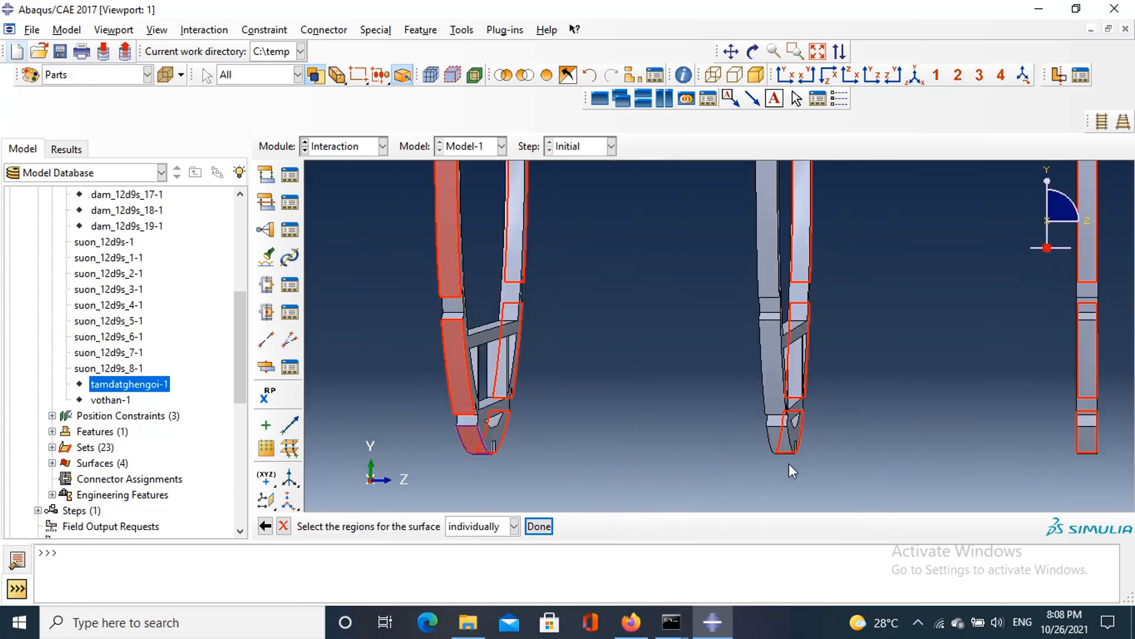
Step: Add the sixth rib's two lowest outer edge faces on the opposite side to the surface selection
scroll(788, 463, down, 5)
shift+click(789, 443)
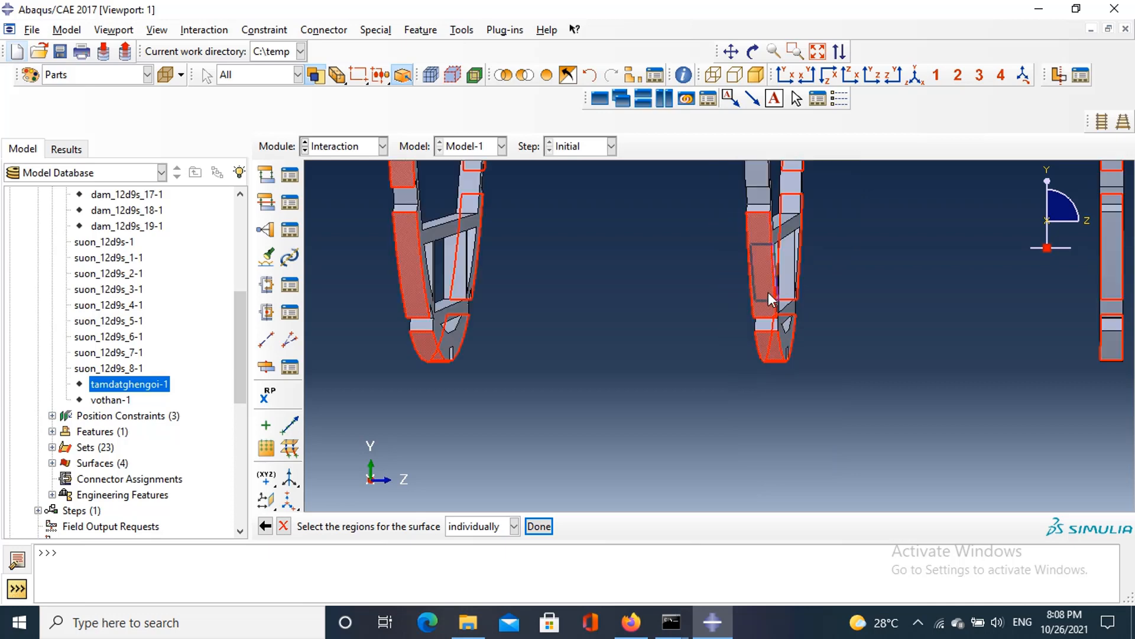
scroll(769, 291, up, 4)
scroll(769, 293, up, 4)
Step: Add the sixth rib's three upper outer edge faces on the opposite side to the surface selection
scroll(750, 188, down, 7)
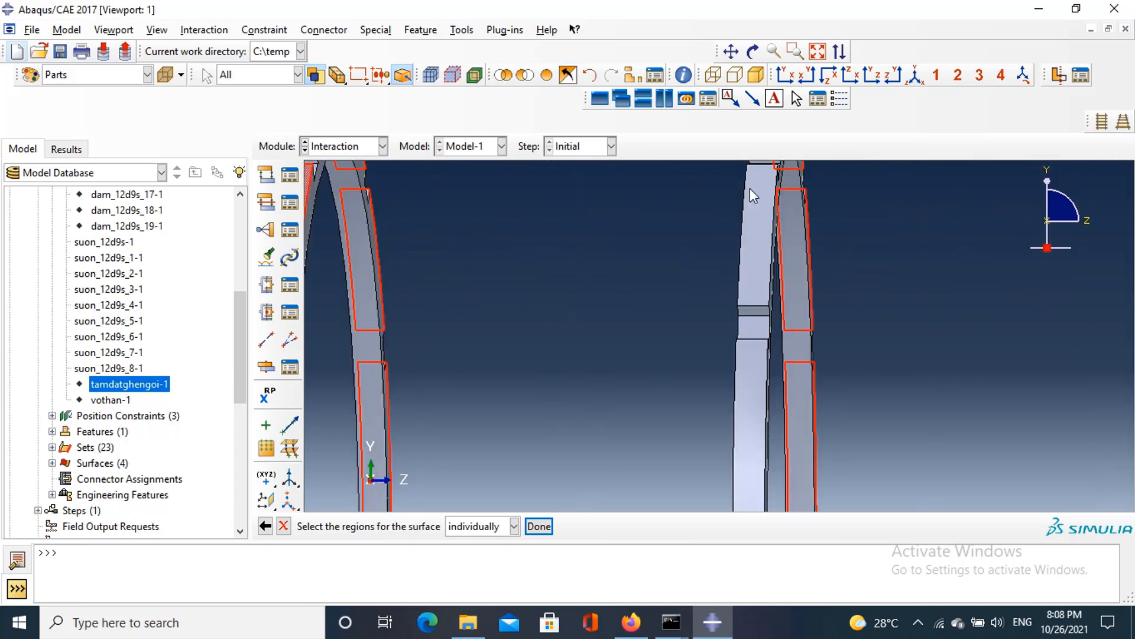
shift+click(763, 263)
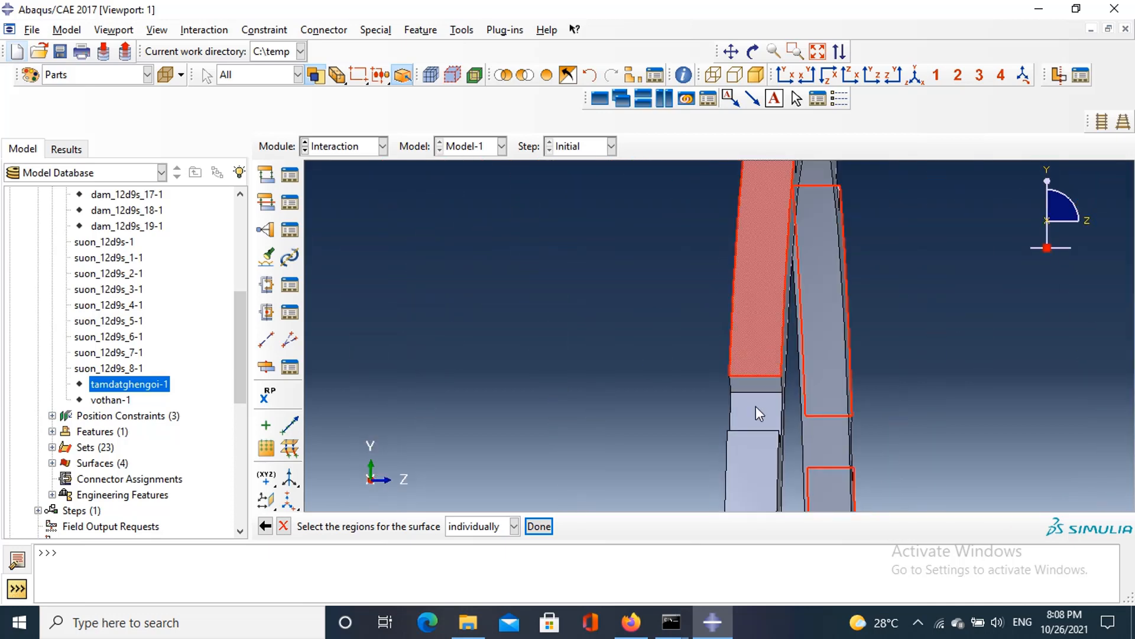
scroll(758, 450, up, 4)
scroll(760, 458, down, 3)
shift+click(762, 460)
scroll(762, 461, up, 5)
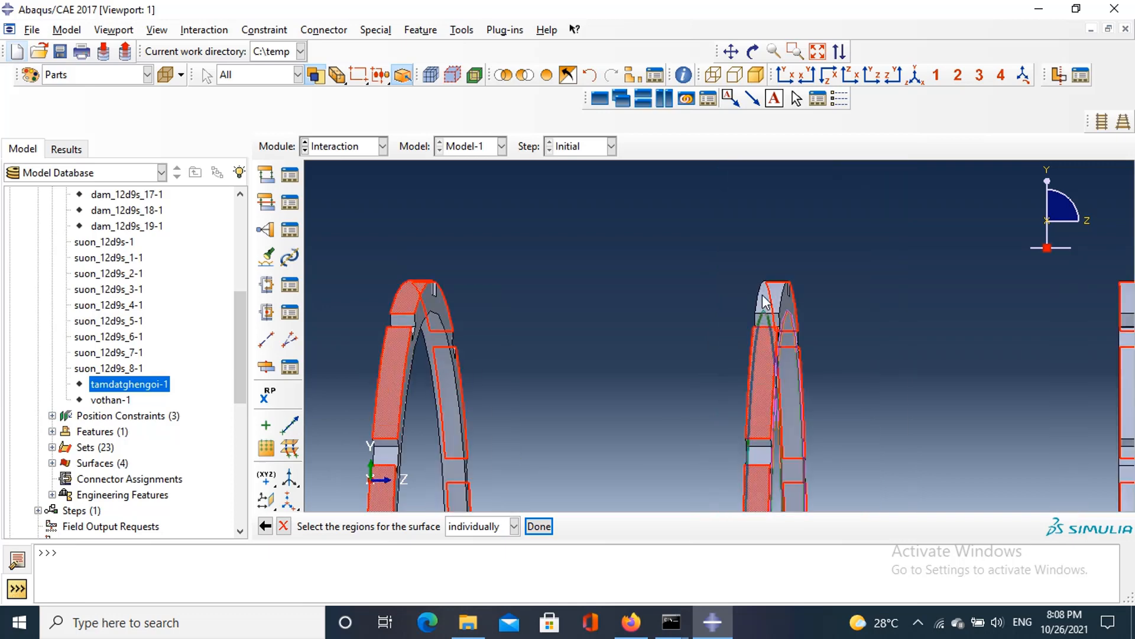
scroll(766, 323, down, 3)
shift+click(763, 321)
scroll(764, 322, up, 5)
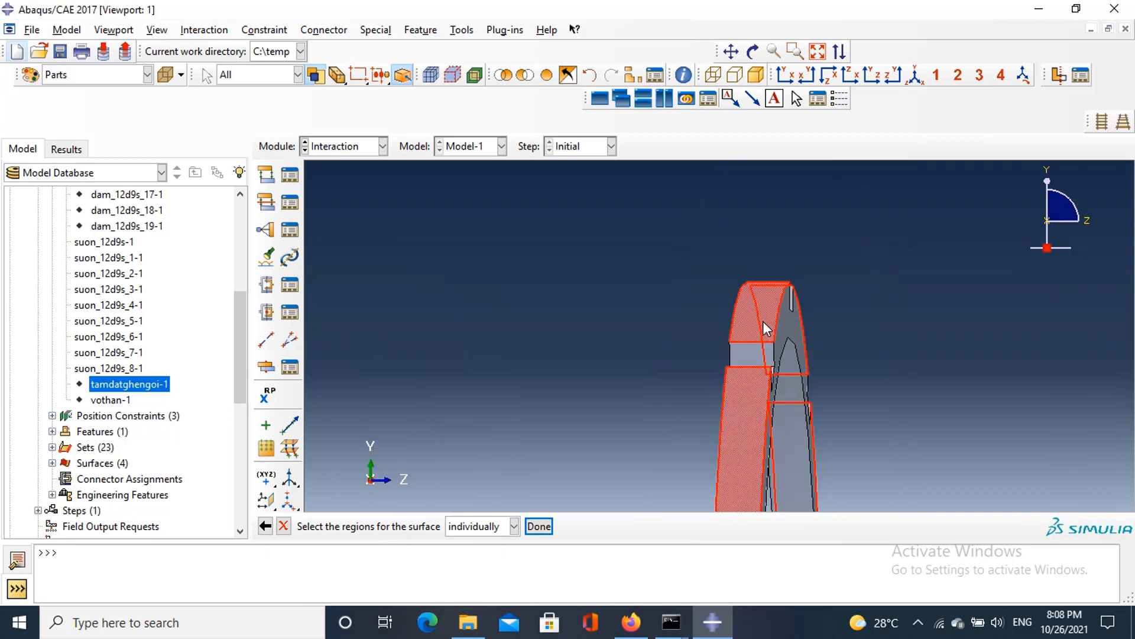
Step: Add the sixth rib's remaining outer edge face just below mid-height on the opposite side to the surface selection
scroll(764, 397, up, 3)
scroll(764, 396, down, 6)
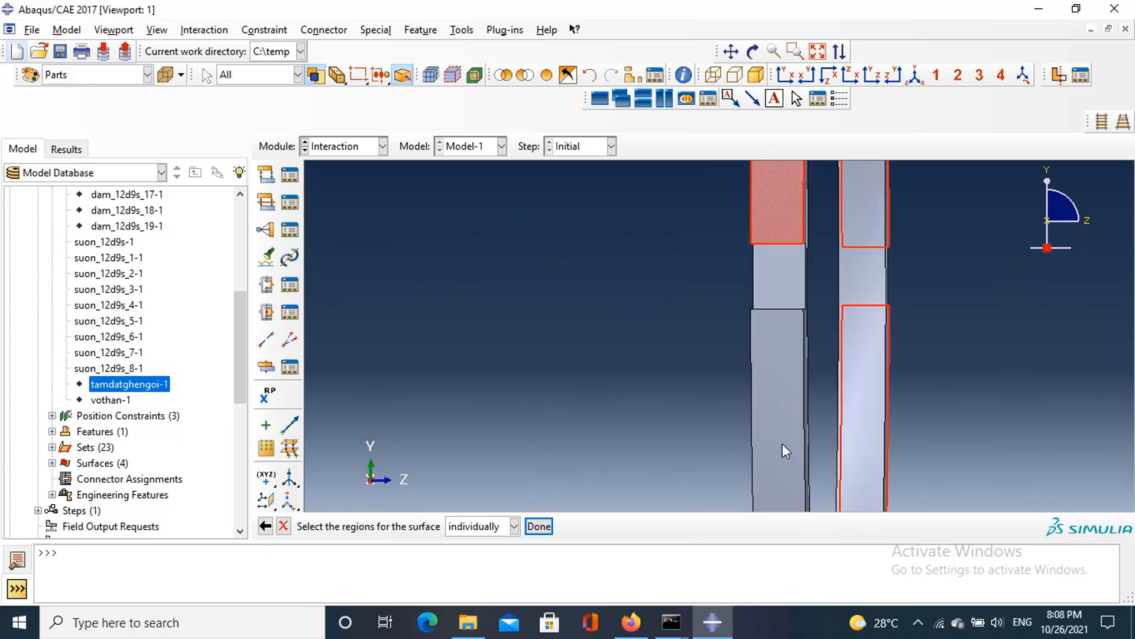
scroll(783, 437, up, 5)
Step: Add the three upper outer edge faces of the edge-on fifth rib on the opposite side to the surface selection
scroll(930, 339, down, 3)
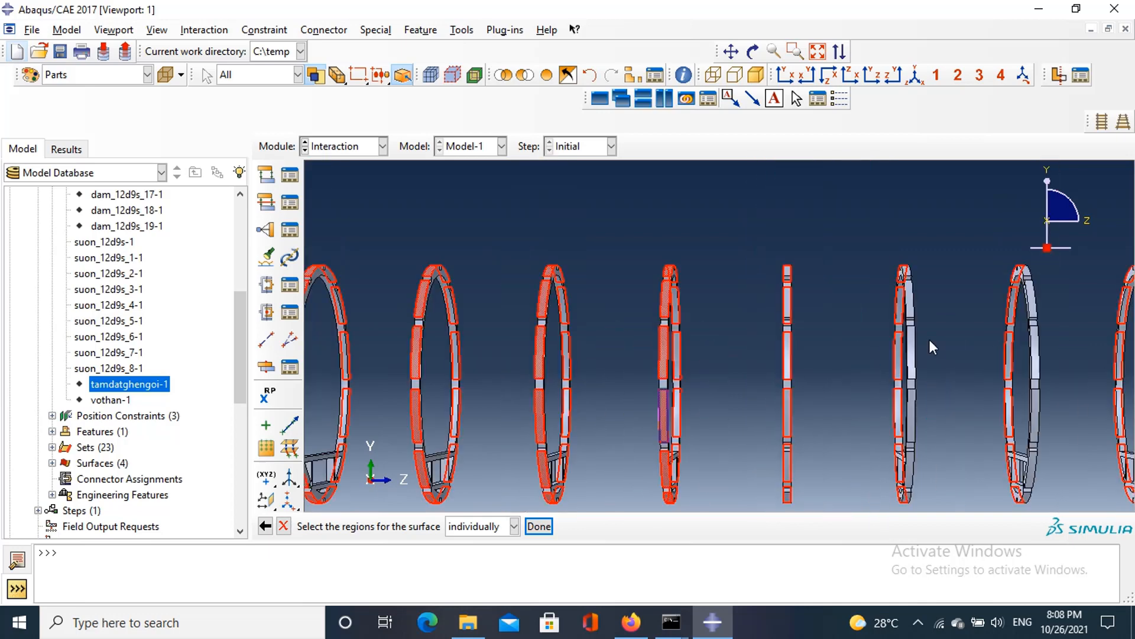
scroll(716, 236, down, 3)
scroll(718, 295, down, 3)
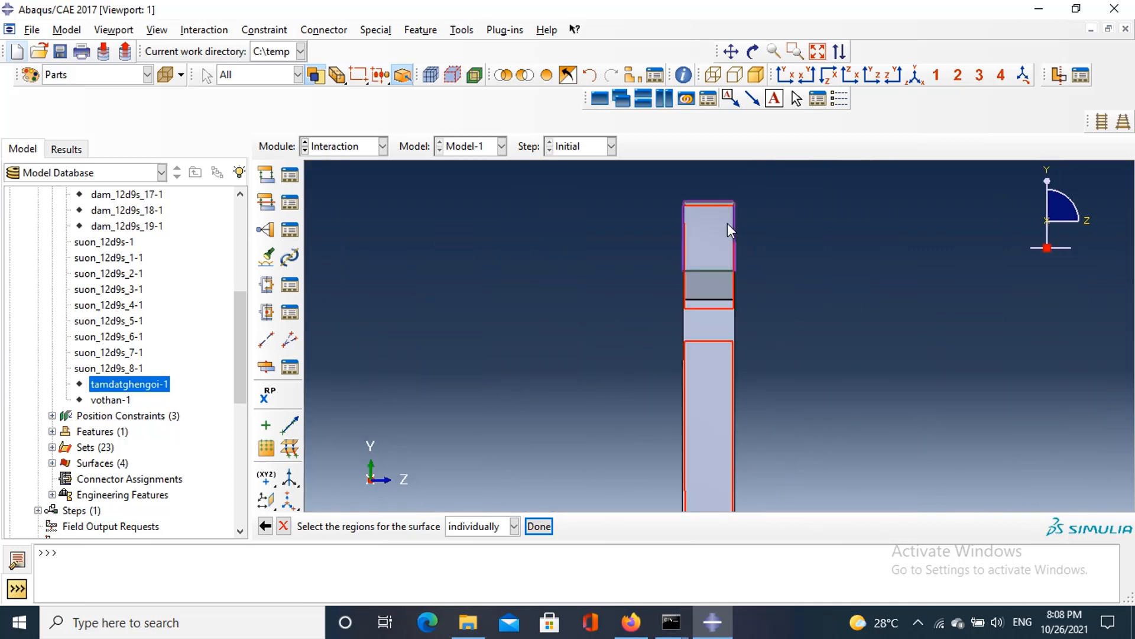
click(712, 231)
scroll(704, 434, up, 5)
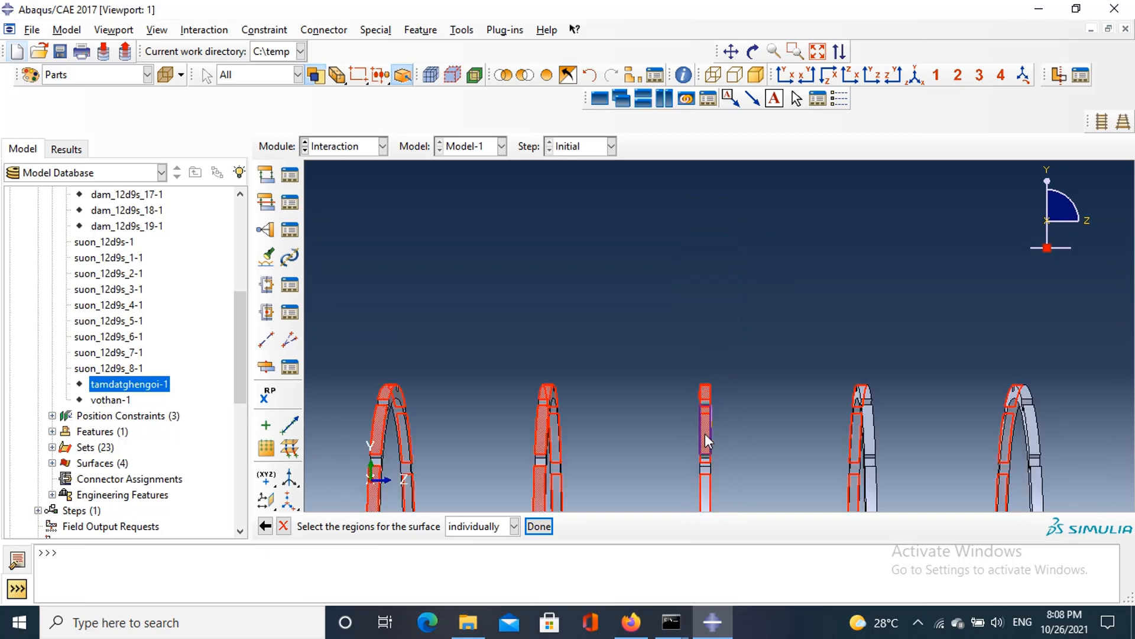
scroll(707, 444, down, 8)
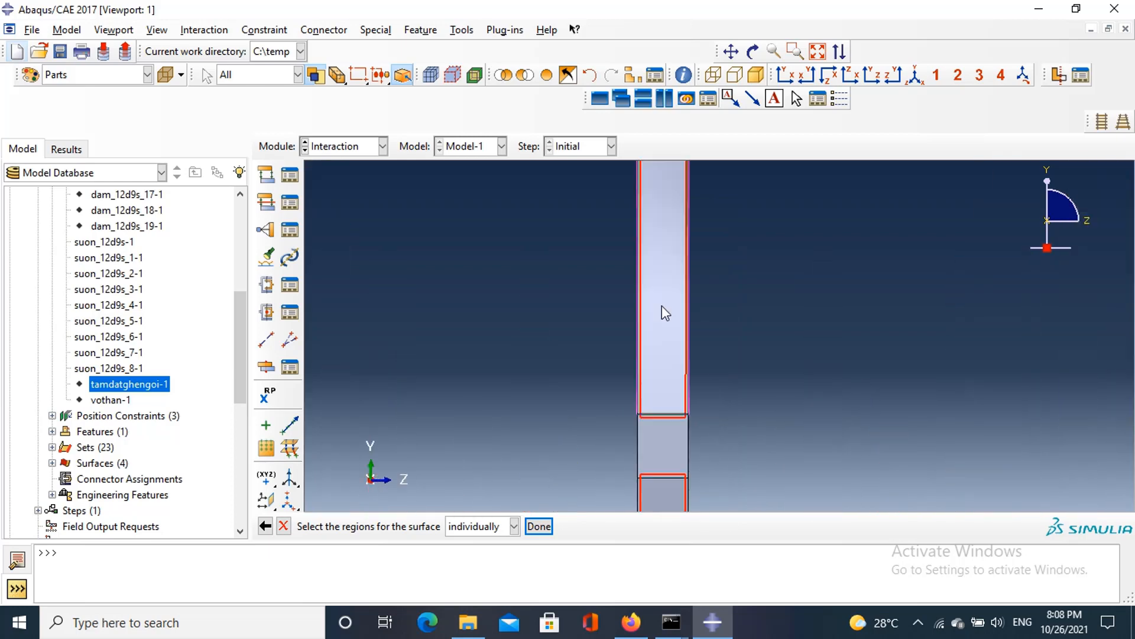
scroll(664, 314, up, 4)
Step: Add the fifth rib's three lower outer edge faces on the opposite side to the surface selection
scroll(667, 396, down, 6)
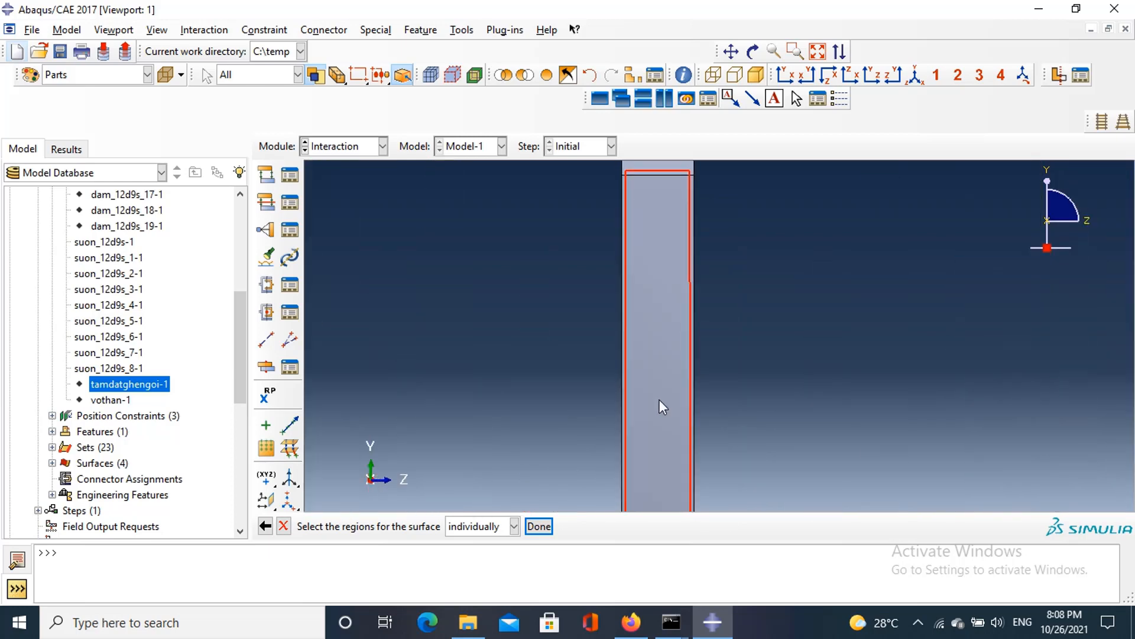
click(660, 399)
scroll(659, 399, up, 4)
scroll(657, 487, down, 6)
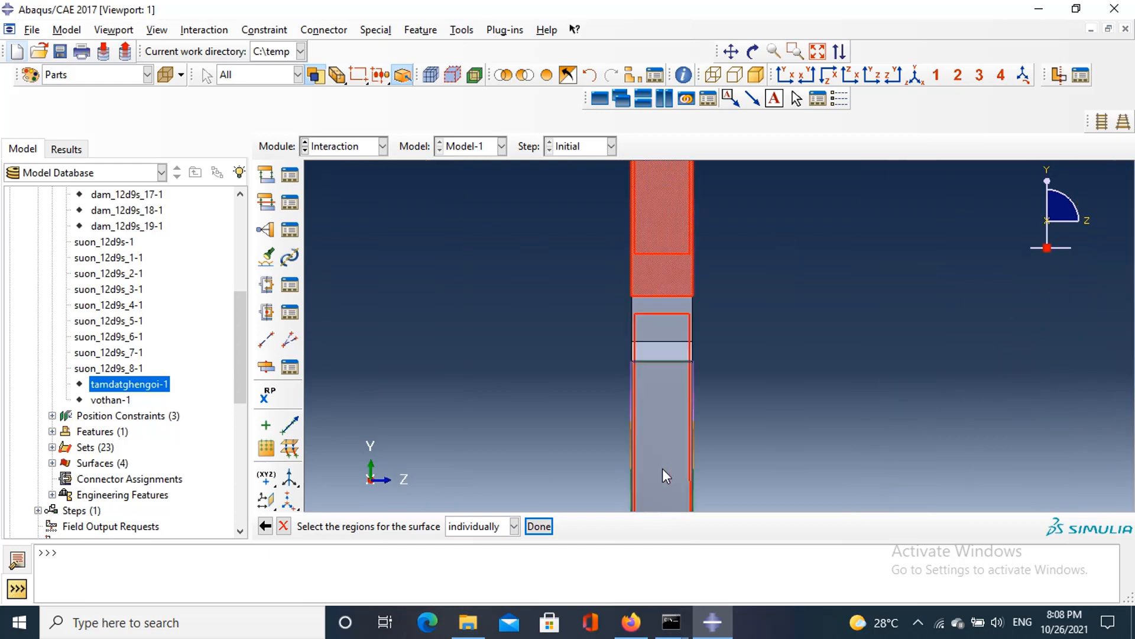
scroll(664, 469, up, 4)
scroll(664, 432, down, 6)
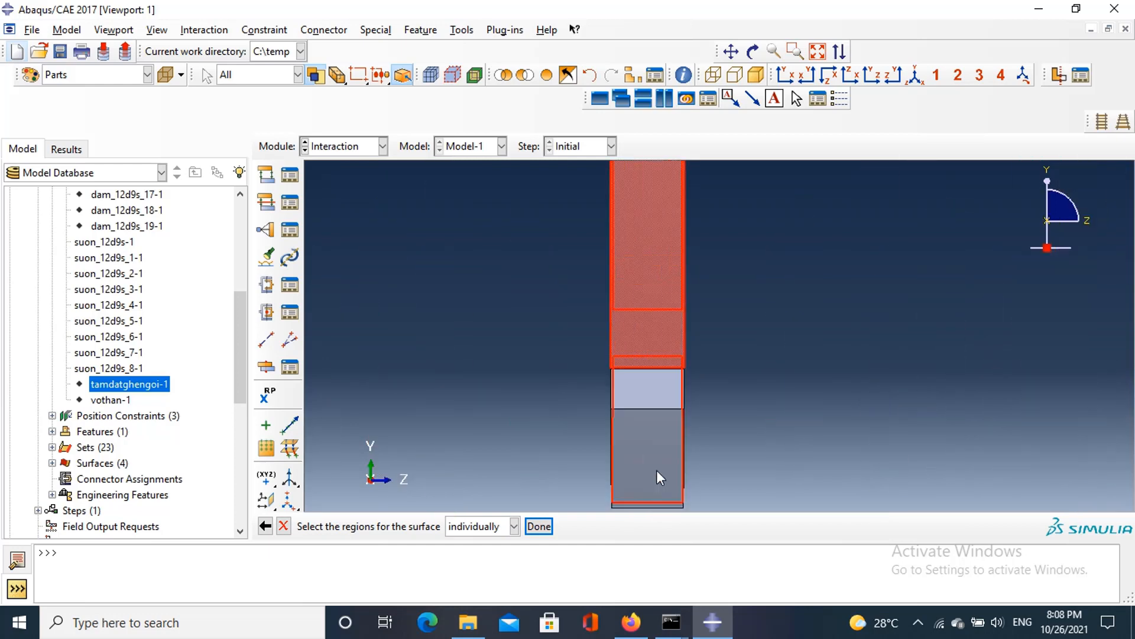
scroll(657, 469, up, 4)
Step: Add the fourth rib's two lowest outer edge faces on the opposite side to the surface selection
scroll(691, 480, down, 6)
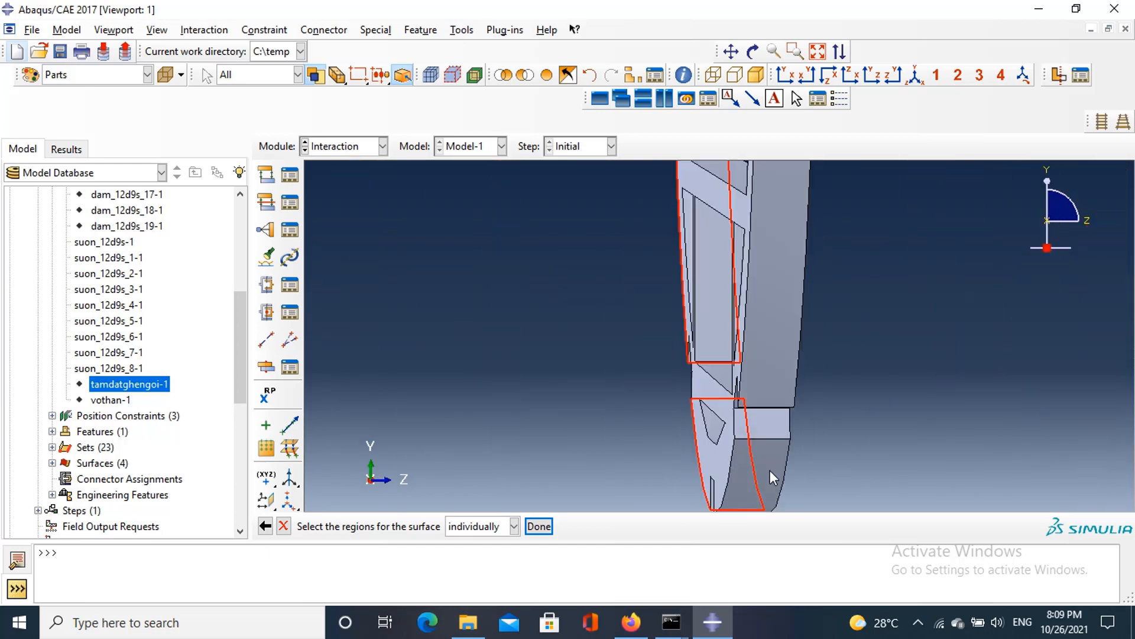
shift+click(767, 479)
shift+click(772, 306)
scroll(773, 304, up, 4)
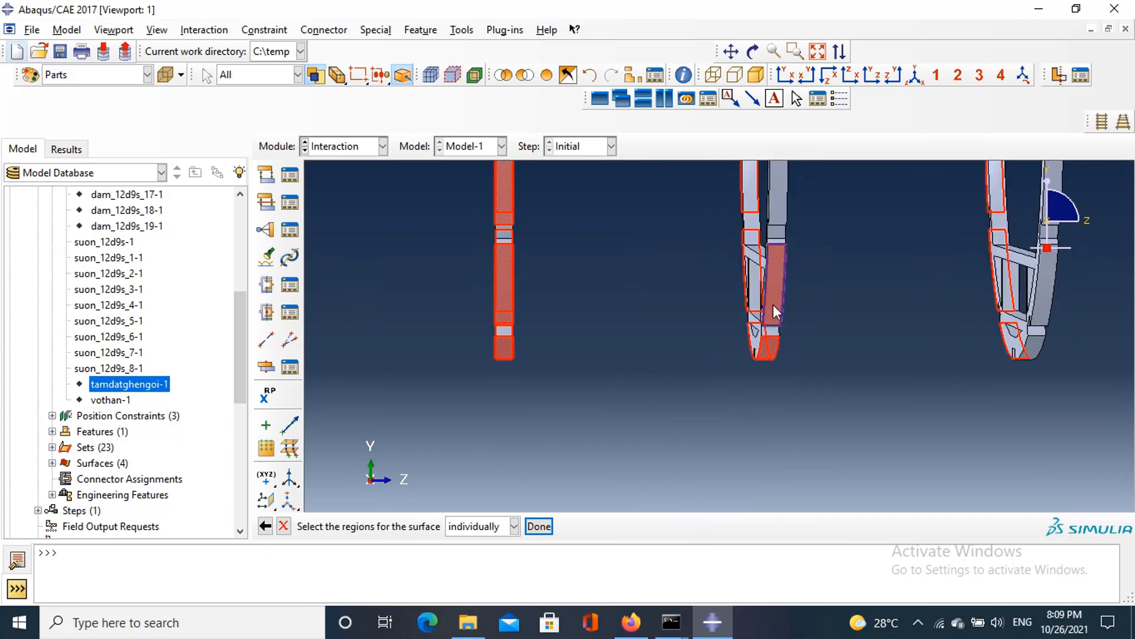
Step: Add the fourth rib's three upper outer edge faces on the opposite side to the surface selection
scroll(772, 305, down, 6)
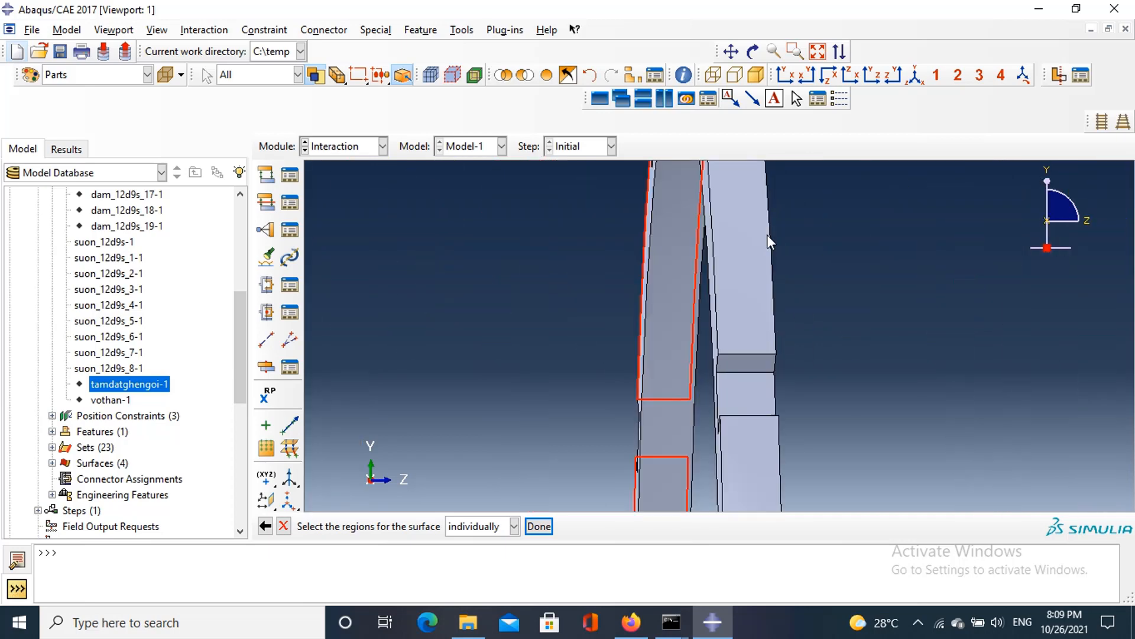
shift+click(754, 241)
scroll(762, 427, up, 4)
scroll(772, 432, down, 3)
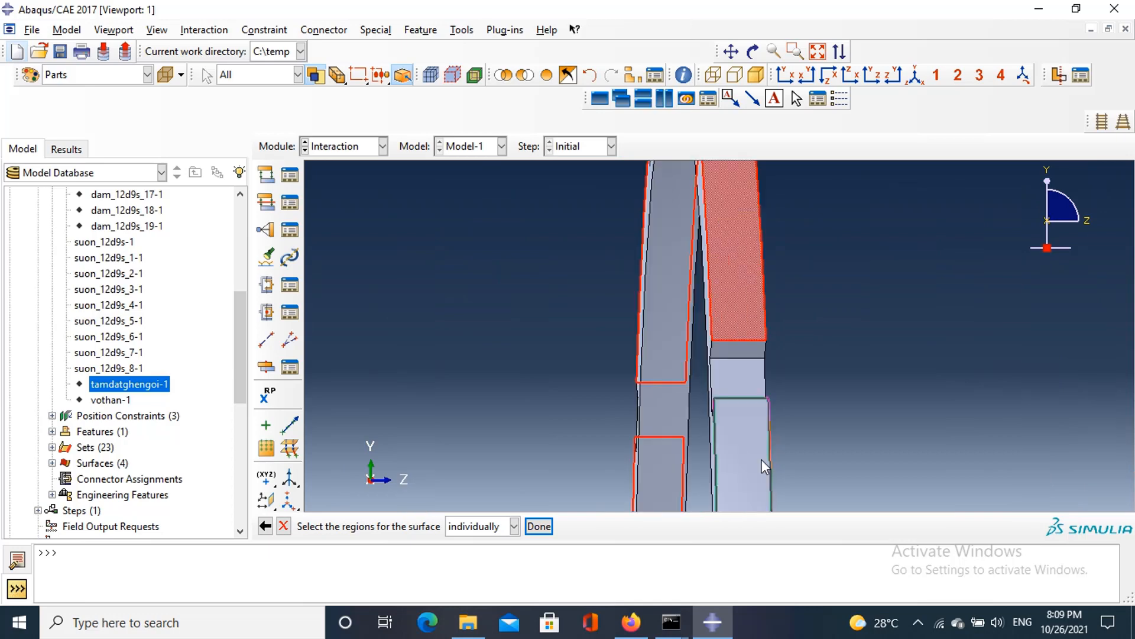
scroll(750, 459, up, 4)
scroll(754, 268, down, 5)
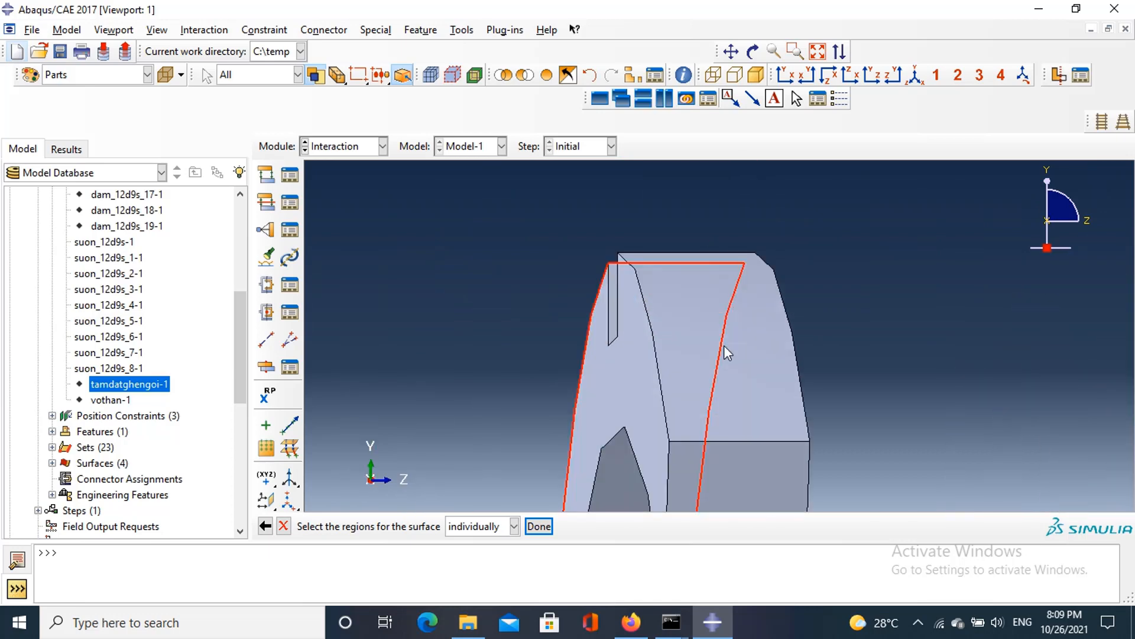
scroll(725, 349, up, 4)
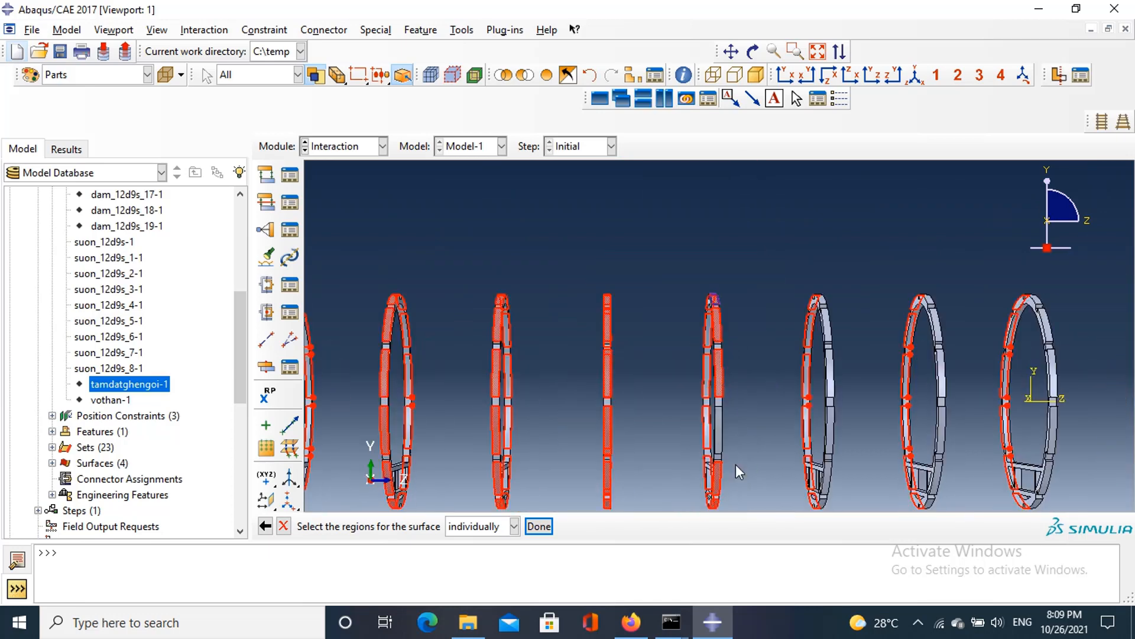
Step: Add the fourth rib's remaining outer edge face just below mid-height on the opposite side to the surface selection
scroll(733, 455, down, 4)
scroll(722, 416, down, 4)
shift+click(723, 416)
scroll(722, 417, up, 6)
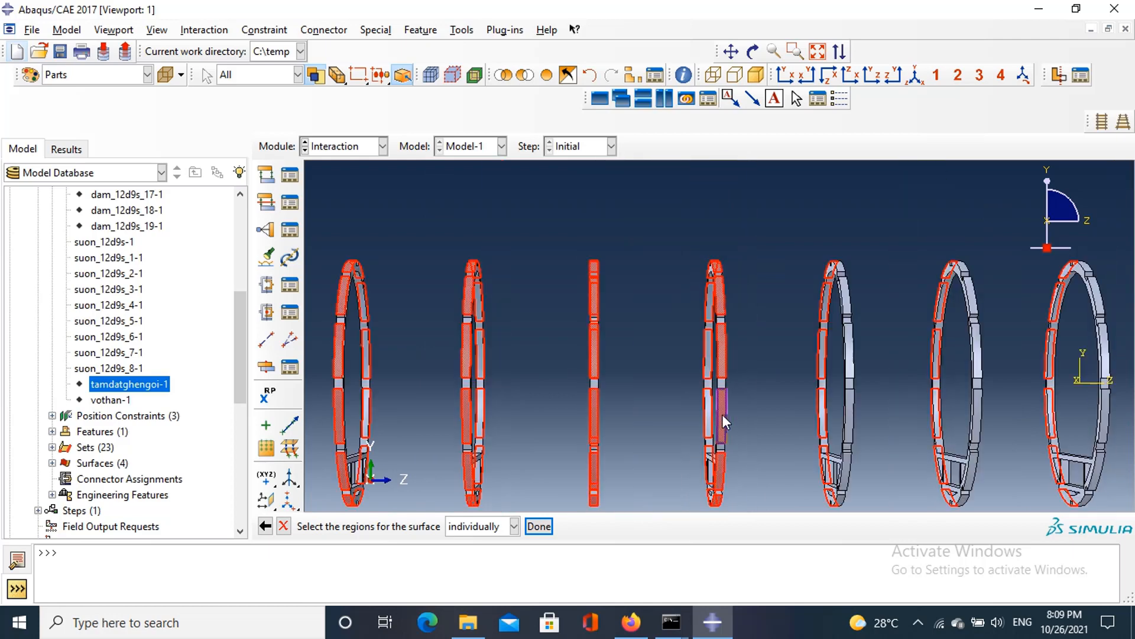
Step: Add the third rib's three lower outer edge faces on the opposite side to the surface selection
scroll(825, 485, down, 1)
scroll(827, 482, down, 5)
shift+click(825, 485)
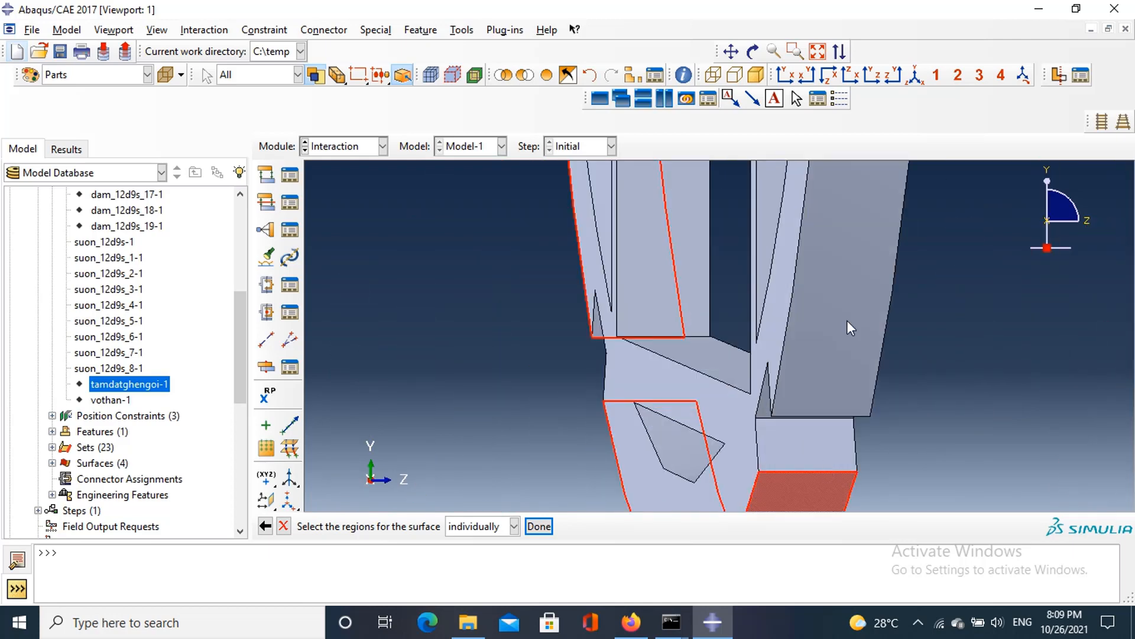
shift+click(847, 321)
scroll(847, 321, up, 5)
scroll(856, 296, down, 5)
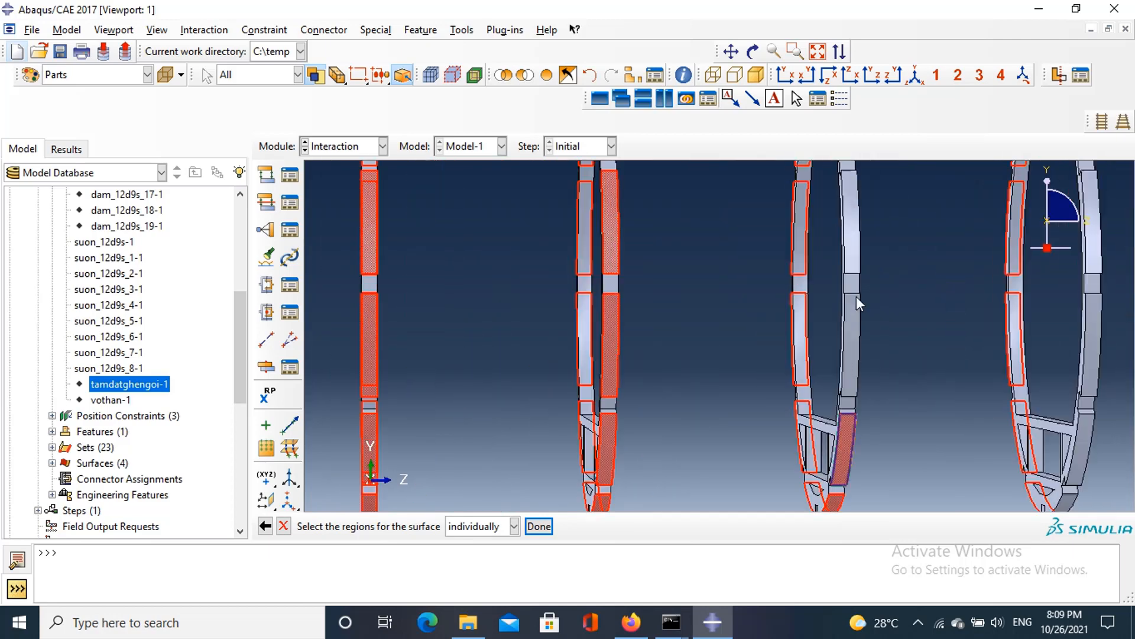
scroll(846, 368, down, 3)
shift+click(846, 368)
scroll(846, 367, up, 5)
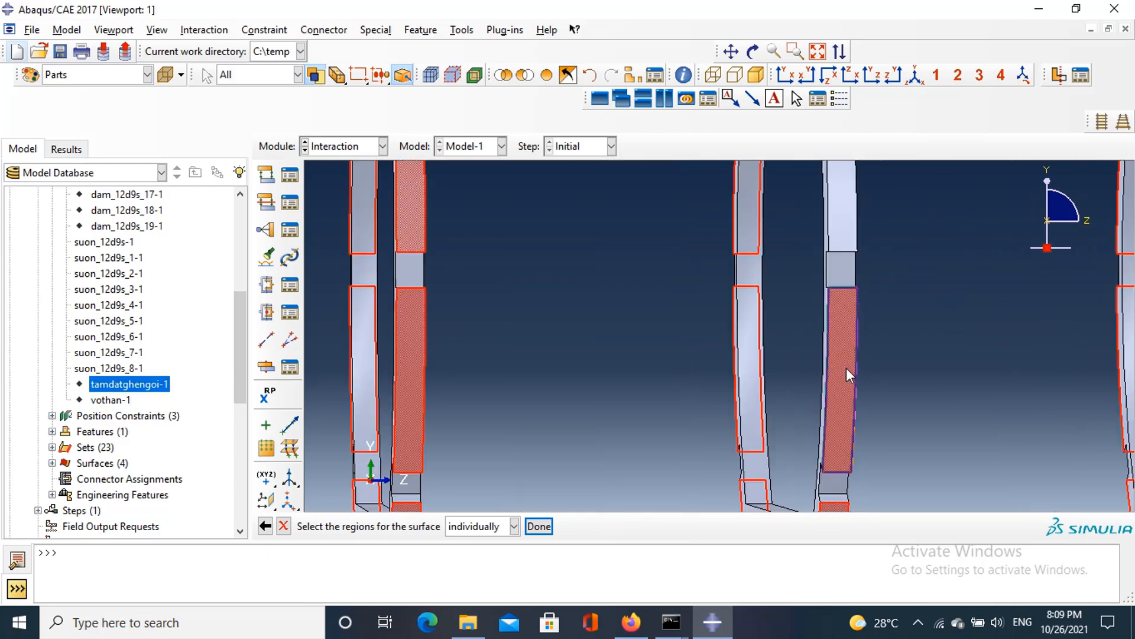
Step: Add the third rib's three upper outer edge faces on the opposite side to the surface selection
scroll(847, 367, up, 5)
scroll(854, 297, down, 8)
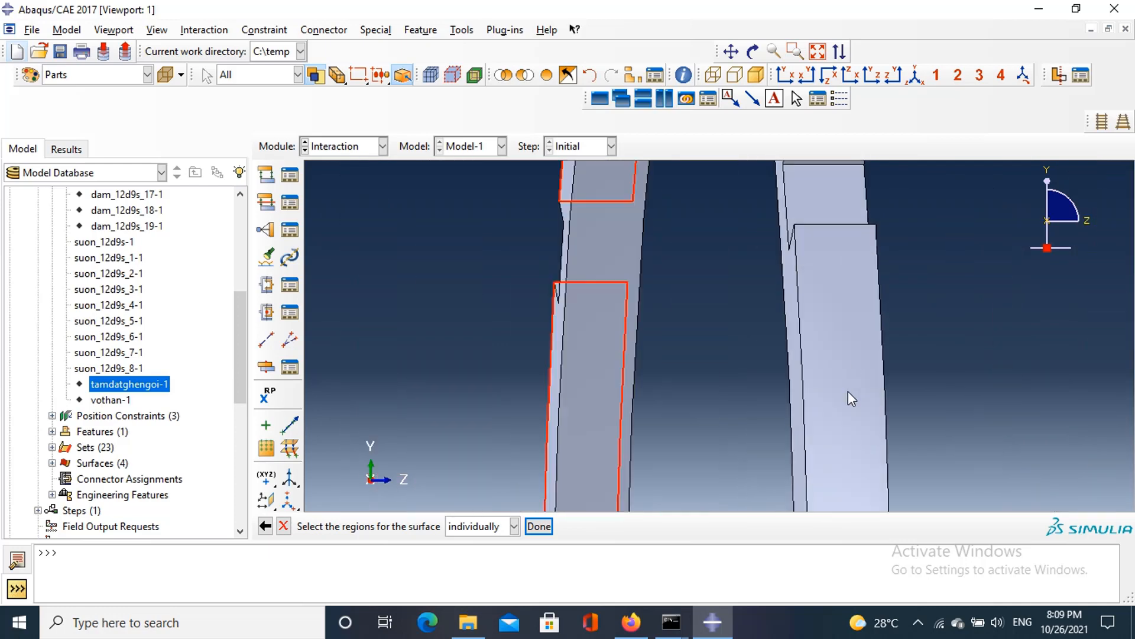
shift+click(854, 359)
scroll(854, 359, up, 5)
scroll(844, 399, down, 8)
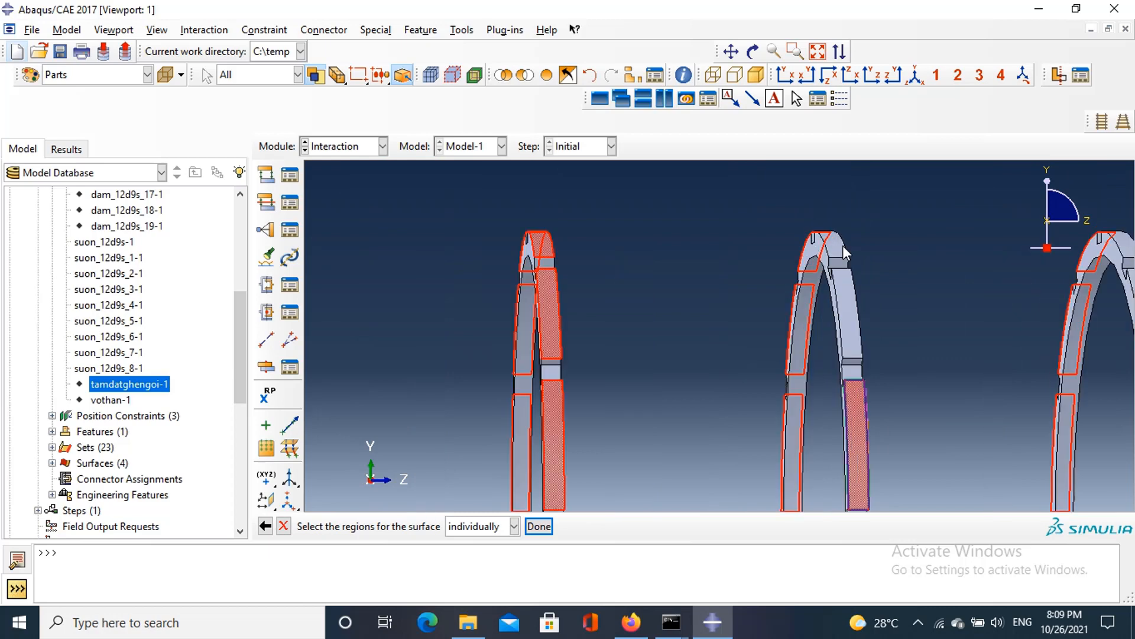
scroll(844, 399, up, 2)
shift+click(843, 399)
scroll(842, 355, up, 3)
scroll(811, 183, down, 8)
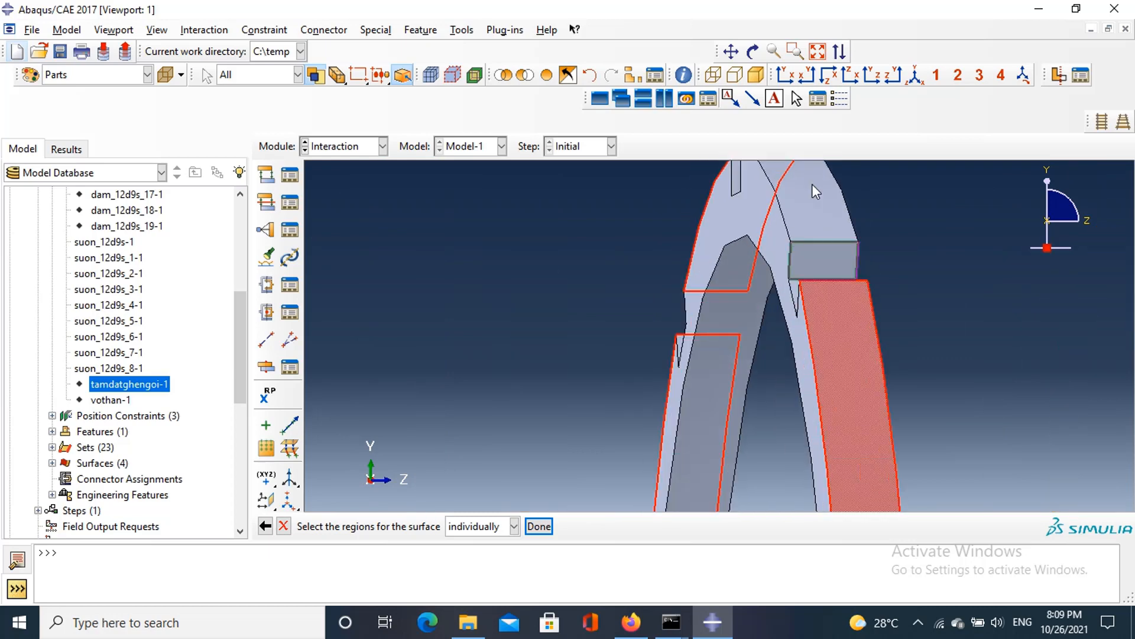
scroll(813, 212, up, 5)
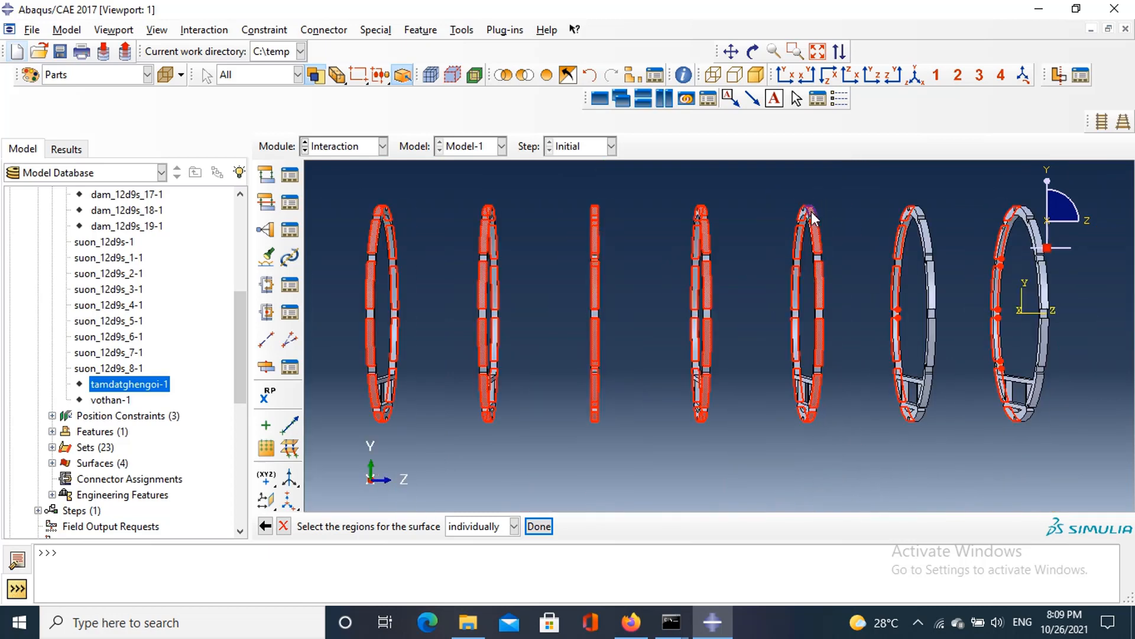
Step: Add the second rib's three lower outer edge faces on the opposite side to the surface selection
scroll(906, 356, down, 2)
scroll(842, 362, down, 5)
shift+click(834, 363)
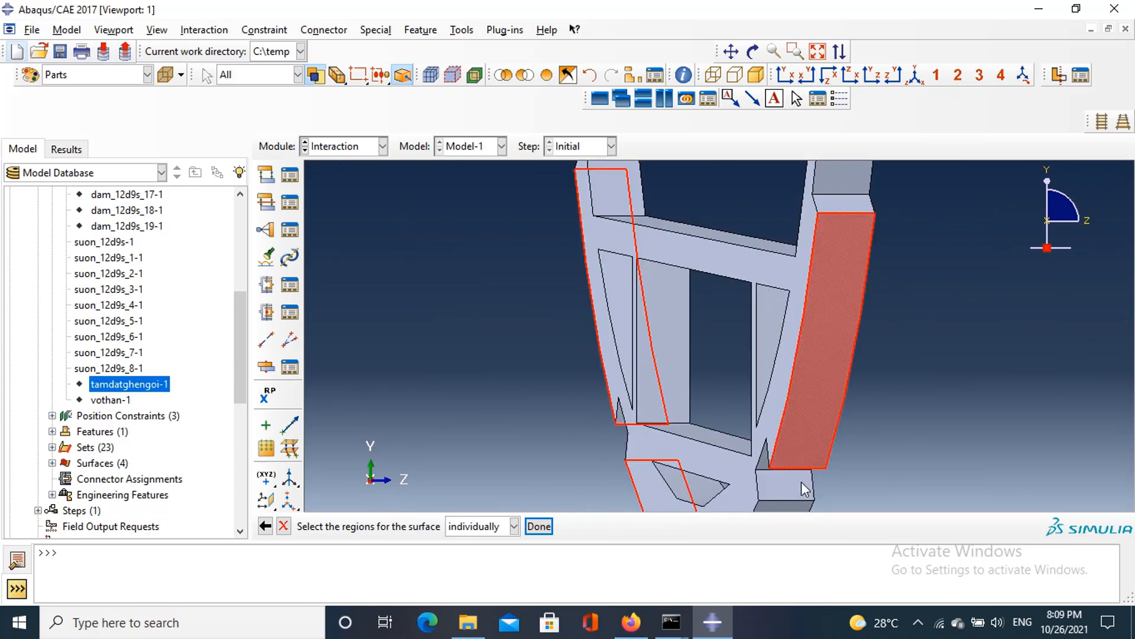
scroll(792, 497, down, 2)
scroll(791, 483, up, 4)
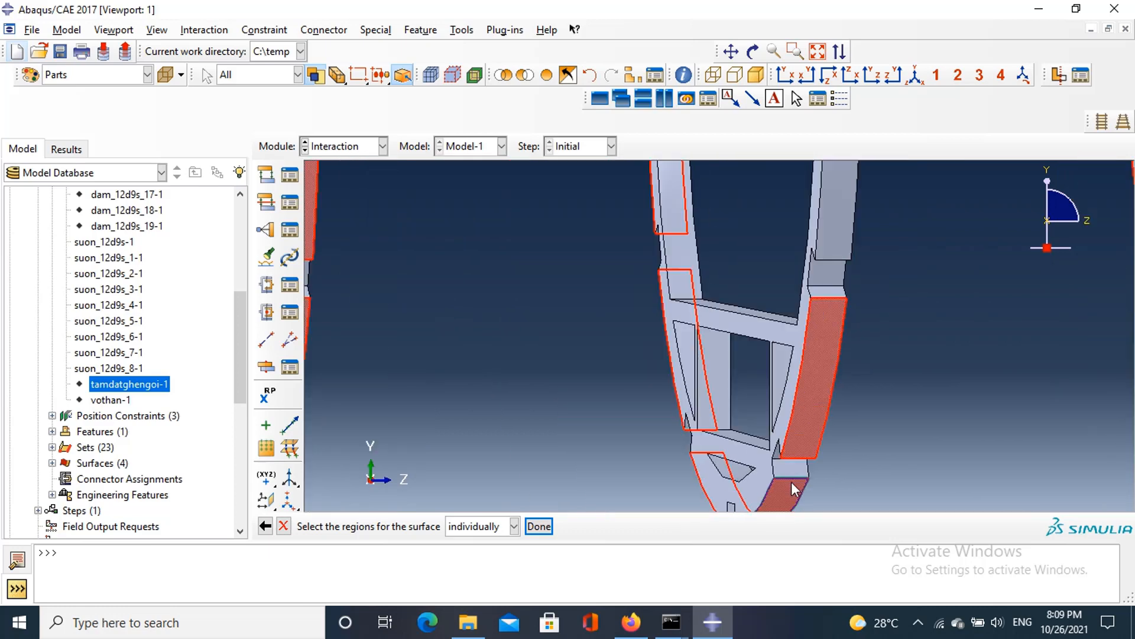
scroll(822, 331, down, 2)
shift+click(801, 353)
scroll(801, 354, up, 6)
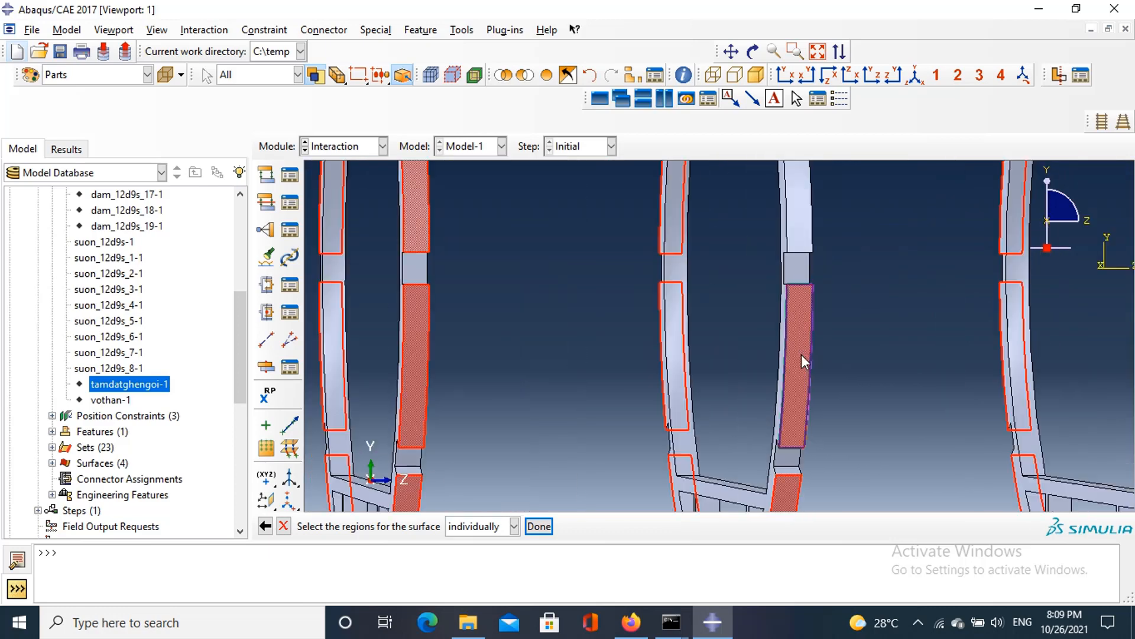
Step: Add the second rib's three upper outer edge faces on the opposite side to the surface selection
scroll(788, 289, down, 6)
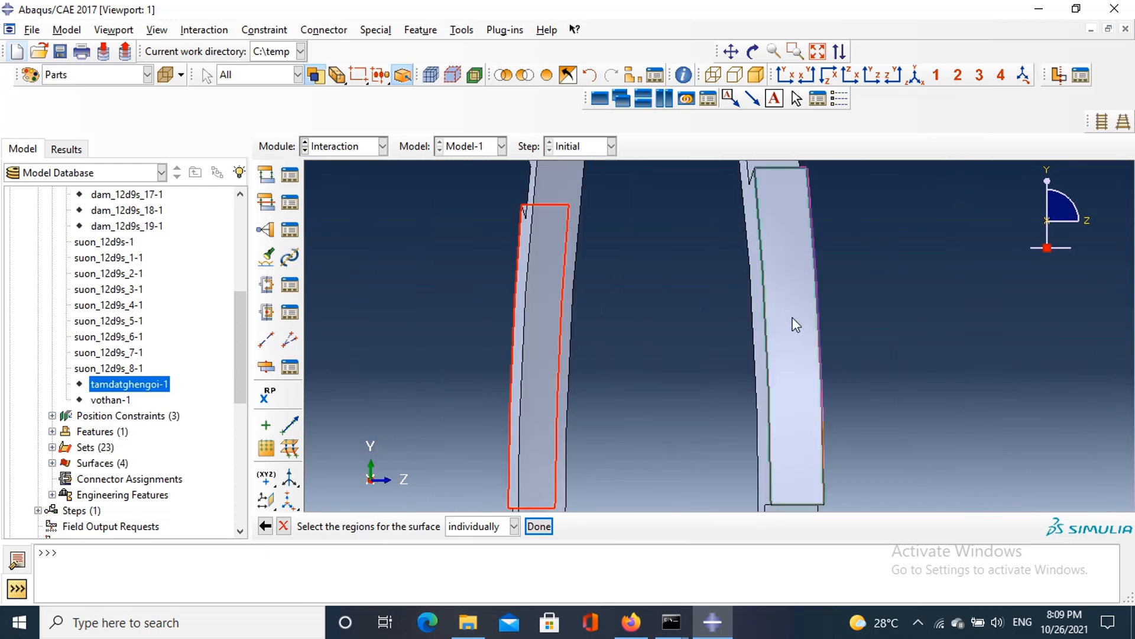
scroll(795, 324, up, 5)
scroll(804, 188, down, 7)
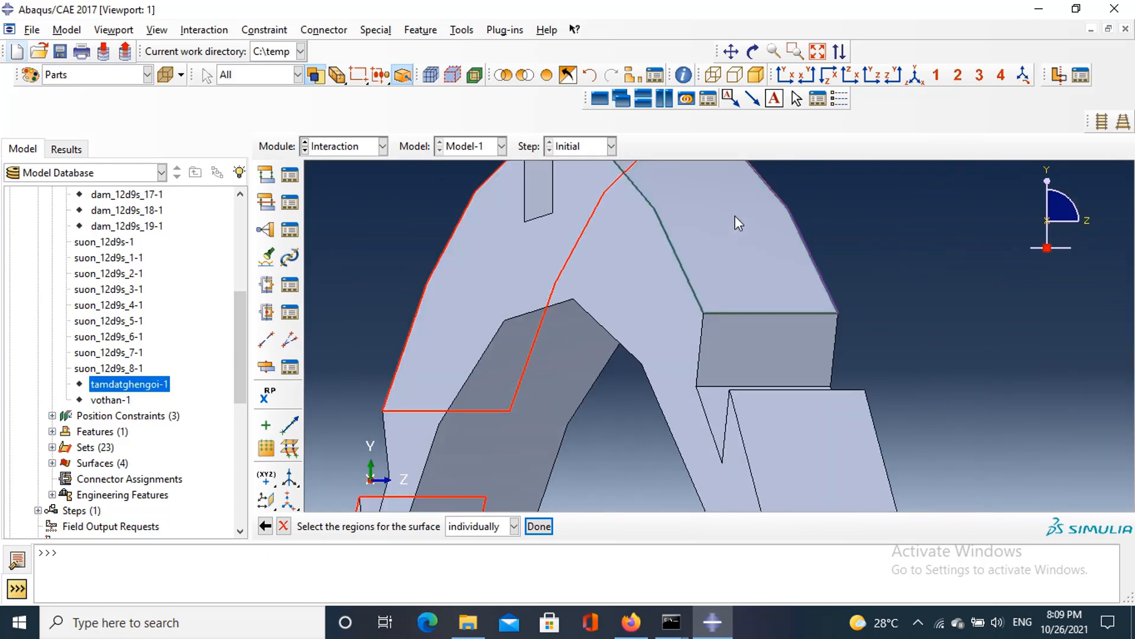
shift+click(744, 256)
scroll(744, 257, up, 4)
scroll(799, 421, down, 4)
shift+click(799, 419)
scroll(800, 418, up, 2)
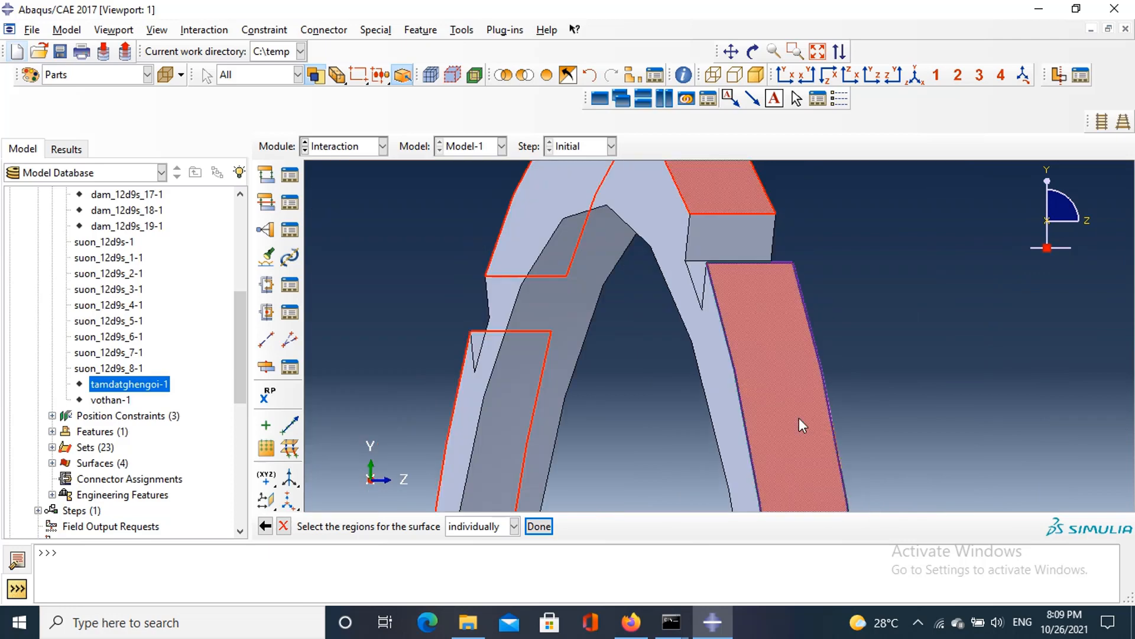
Step: Add the first rib's three upper outer edge faces on the opposite side to the surface selection
scroll(800, 417, up, 5)
scroll(824, 408, down, 6)
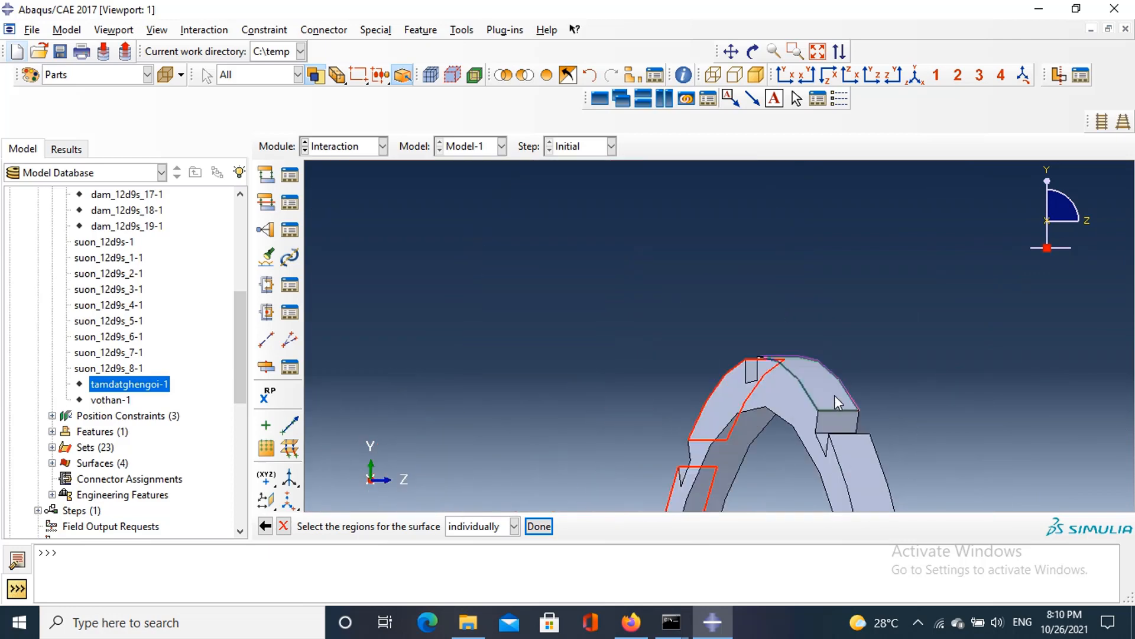
scroll(829, 378, down, 2)
shift+click(832, 379)
scroll(832, 379, up, 3)
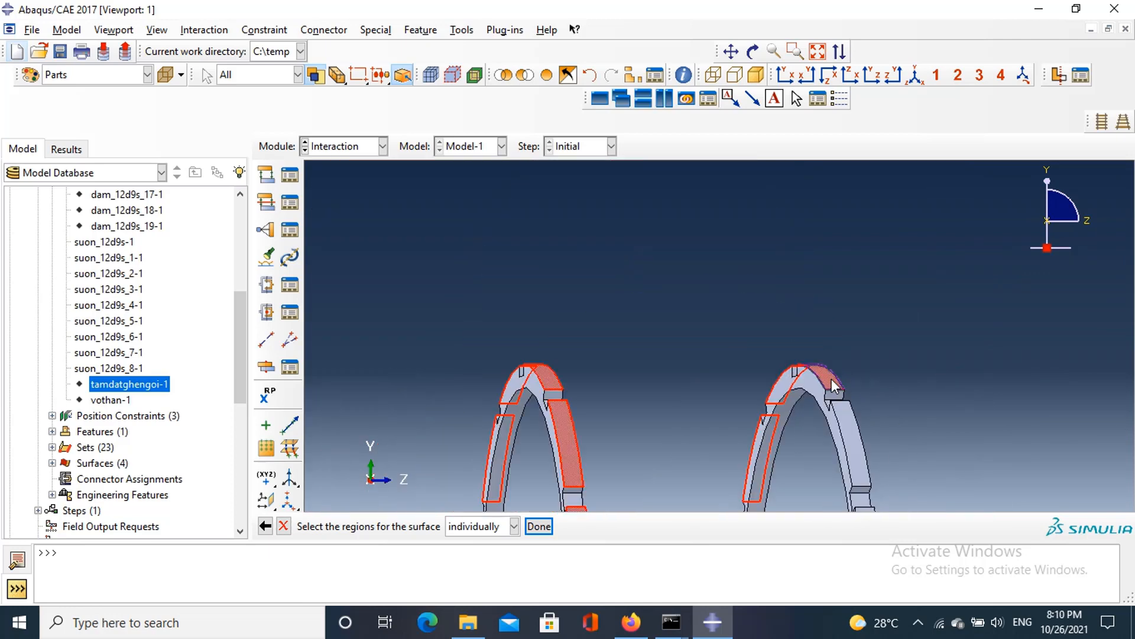
scroll(855, 400, down, 3)
shift+click(840, 407)
scroll(838, 404, up, 3)
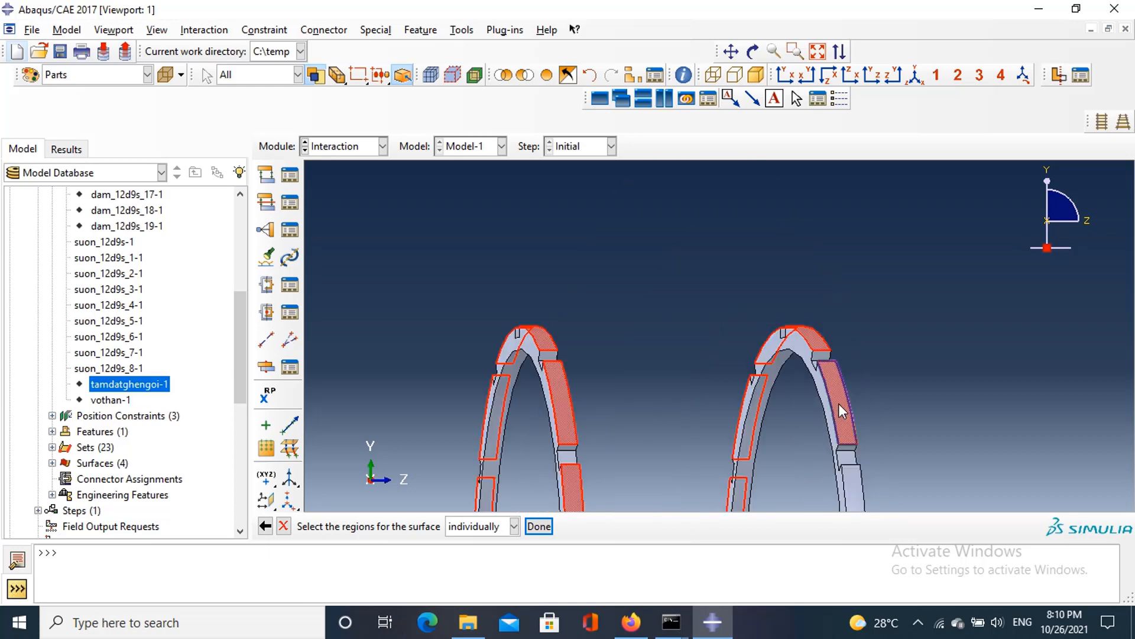
scroll(839, 442, up, 4)
scroll(843, 429, down, 4)
scroll(857, 378, down, 4)
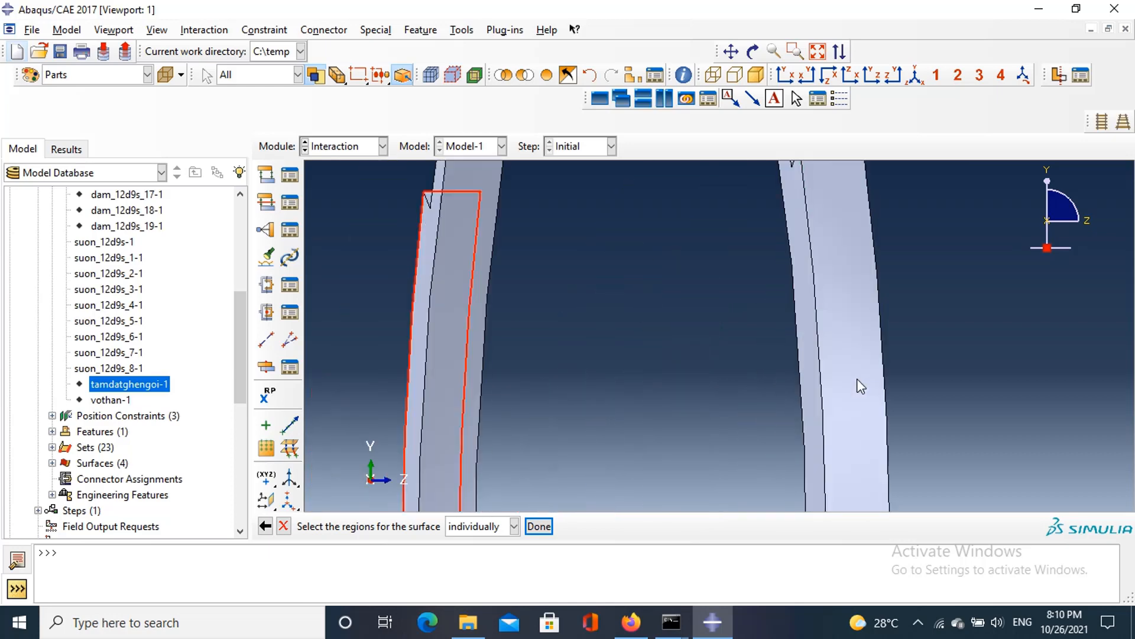
Step: Add the first rib's three lower outer edge faces on the opposite side to the surface selection
scroll(857, 378, up, 4)
scroll(865, 434, down, 4)
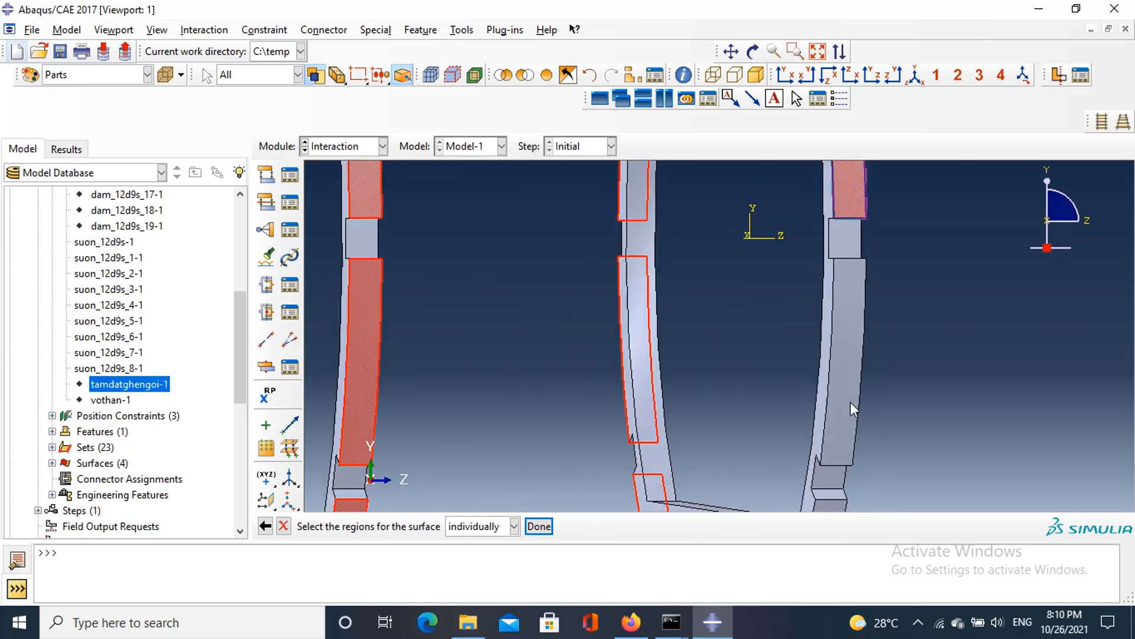
scroll(850, 397, down, 3)
shift+click(850, 396)
scroll(849, 396, up, 5)
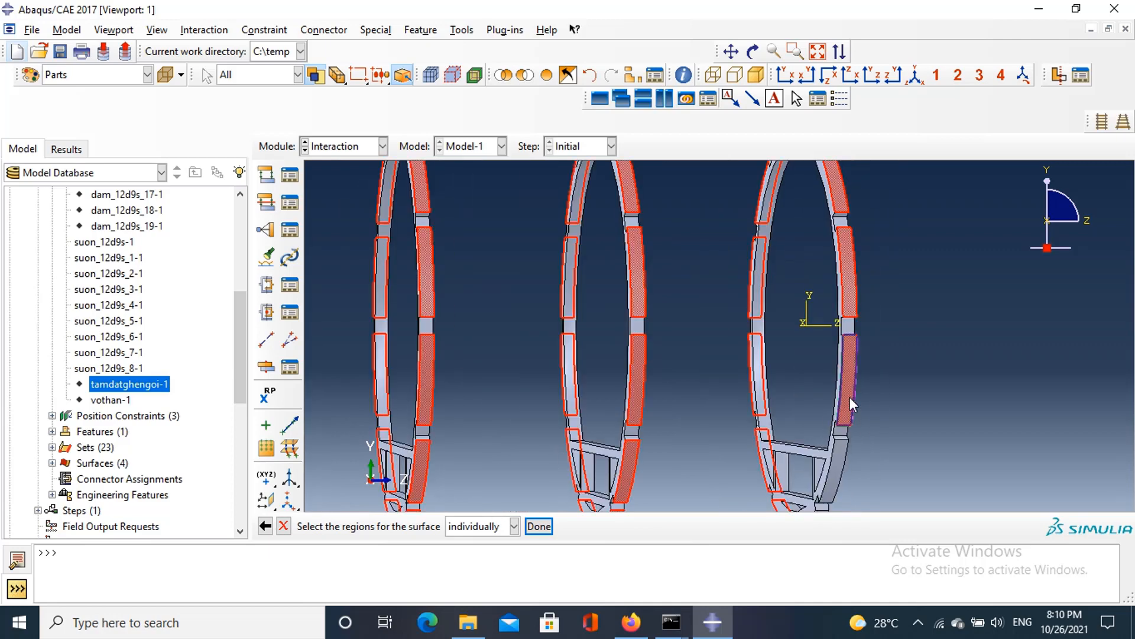
scroll(838, 458, down, 5)
shift+click(838, 458)
scroll(836, 446, up, 5)
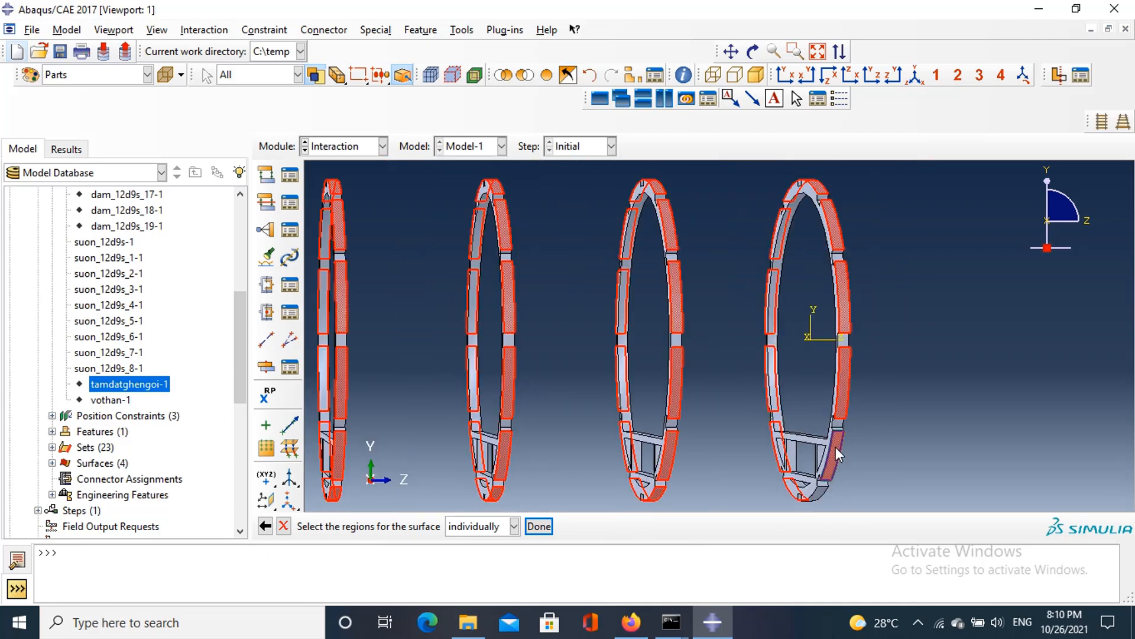
scroll(836, 446, down, 5)
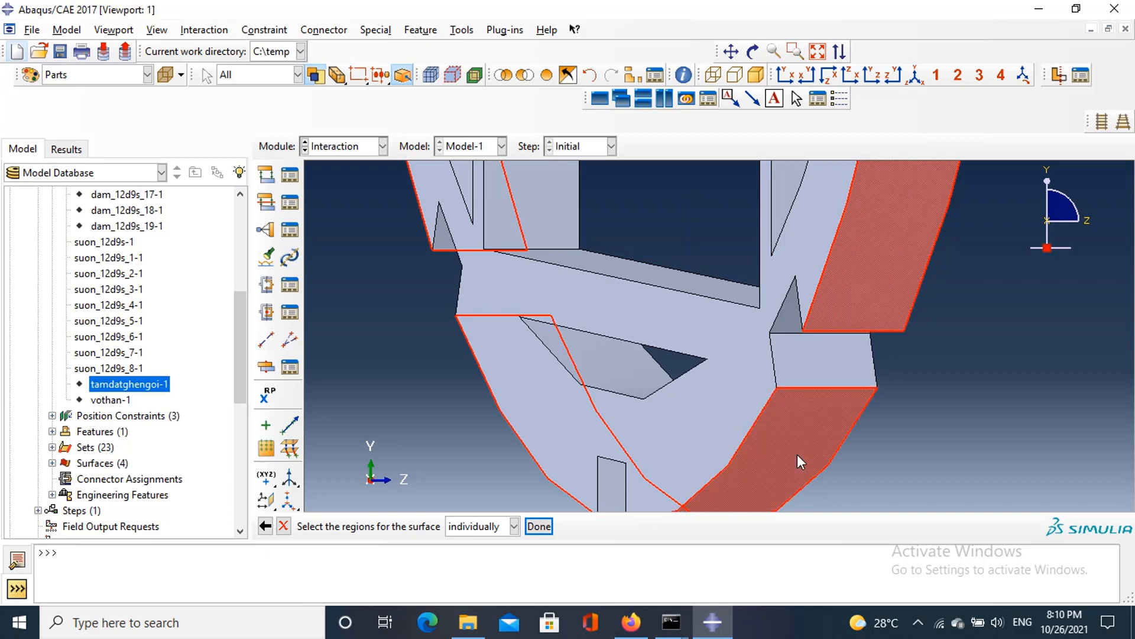
scroll(797, 454, up, 5)
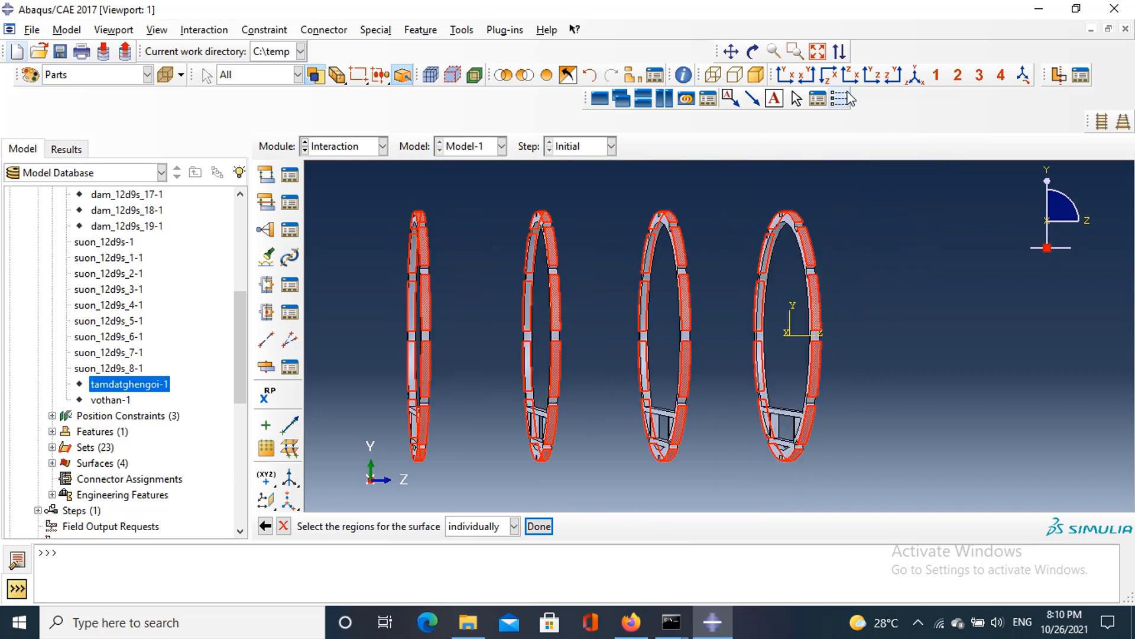
Step: Check the complete rib face selection in the isometric view and finish the surface definition
click(915, 75)
click(753, 52)
drag(763, 308, 785, 344)
click(913, 76)
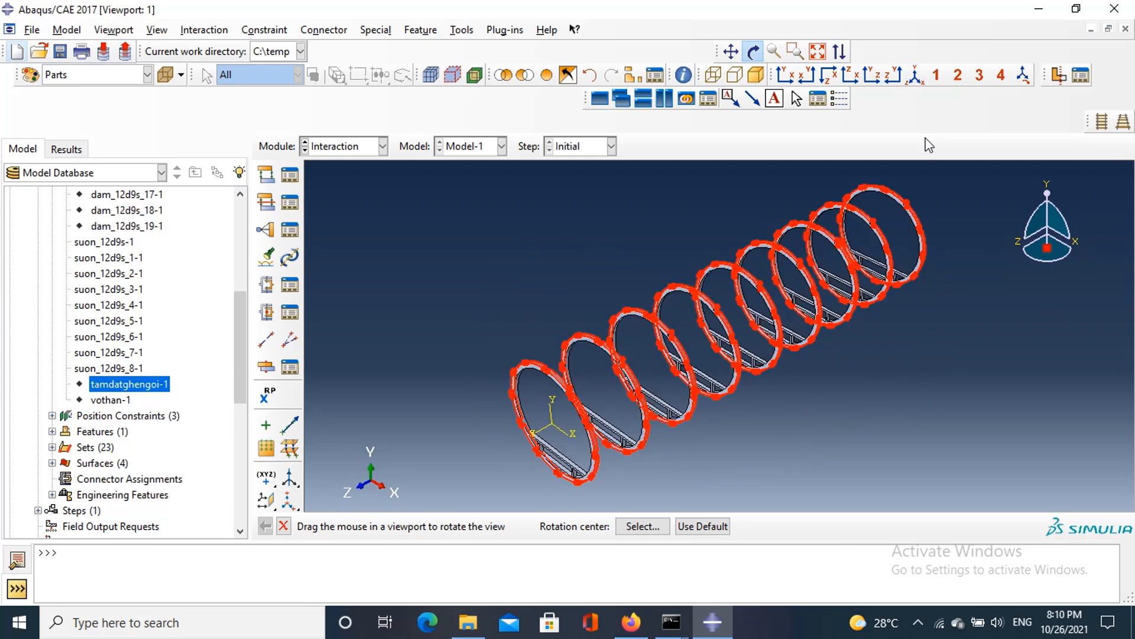
click(284, 526)
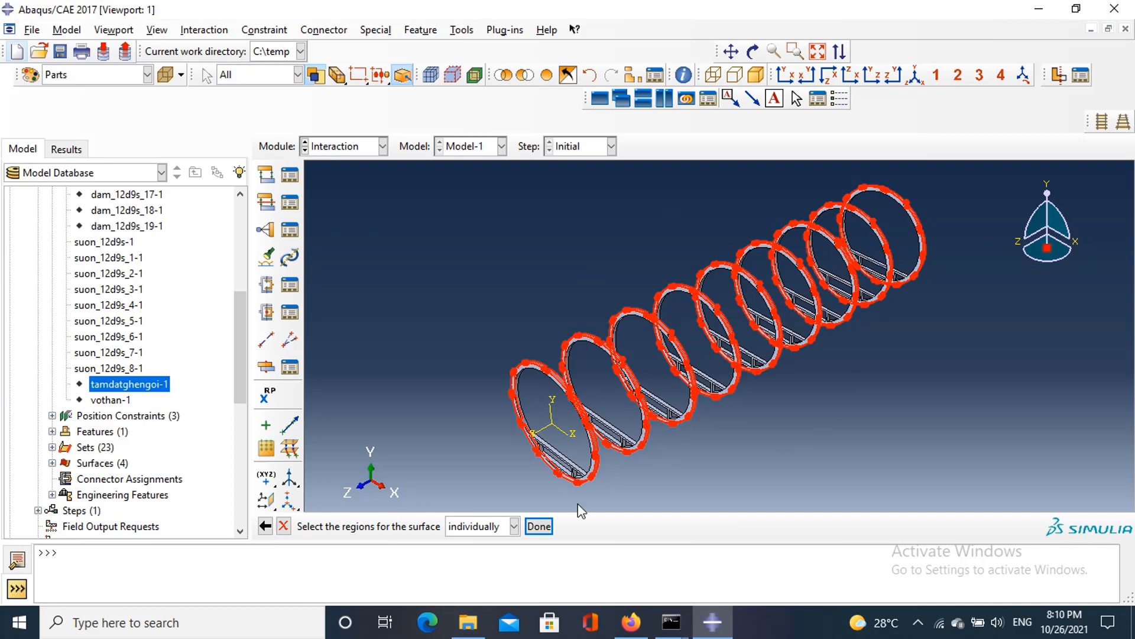
click(539, 526)
Step: Show the vothan-1 instance and define a surface named vo_ketnoi_suon on its inner cylindrical face
right_click(95, 402)
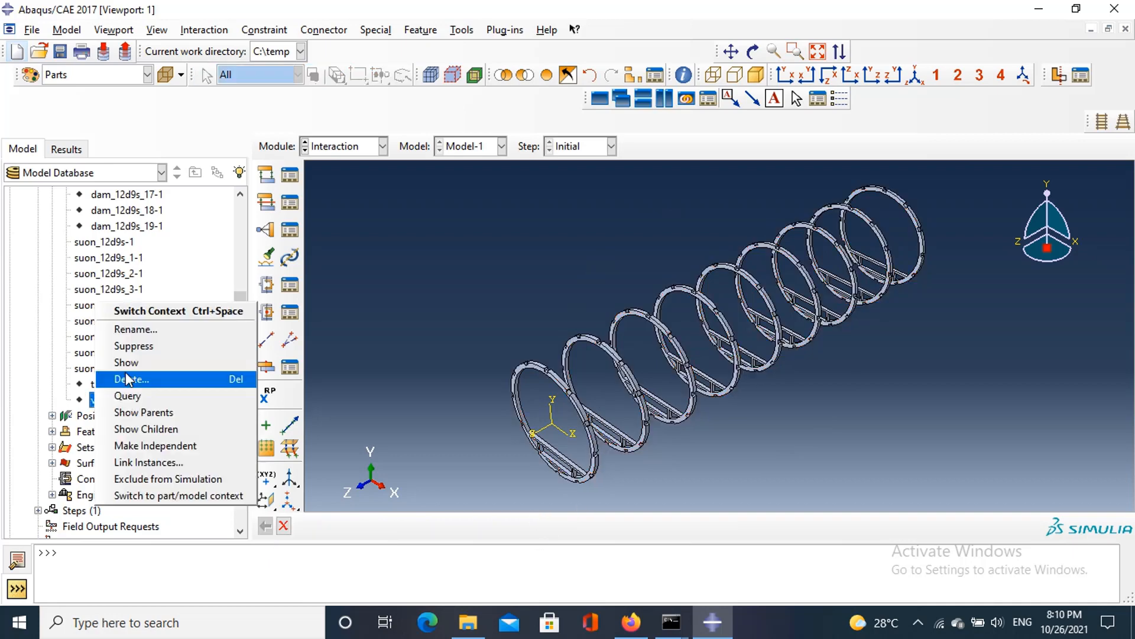
click(118, 360)
click(461, 30)
mouse_move(491, 115)
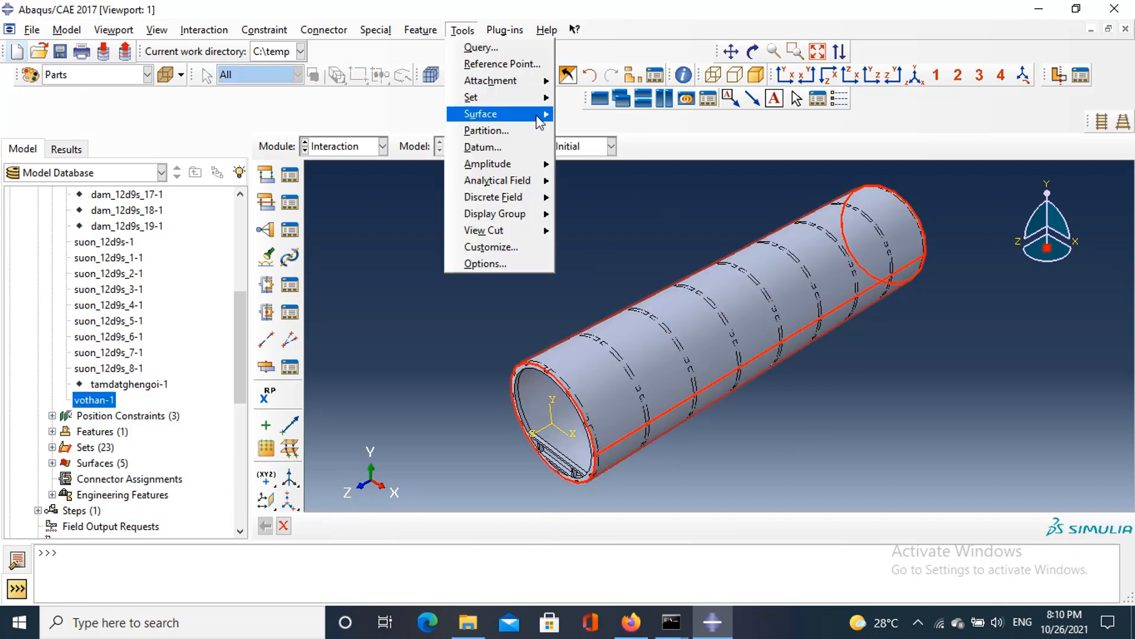
click(592, 130)
text(vo)
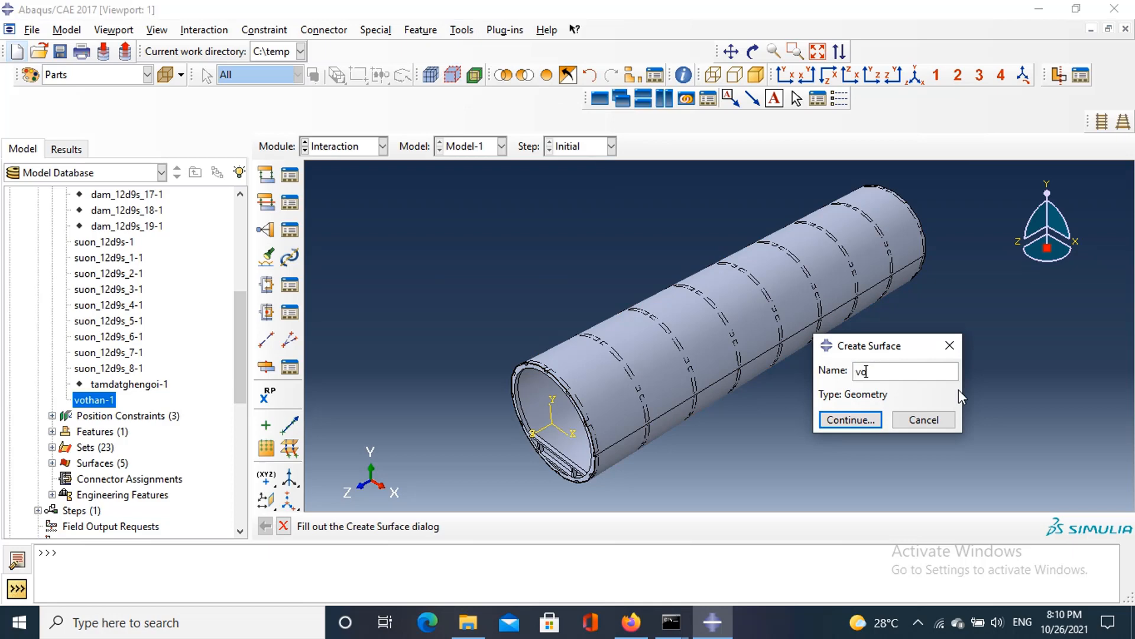
text(_ketnoi_suon)
click(873, 417)
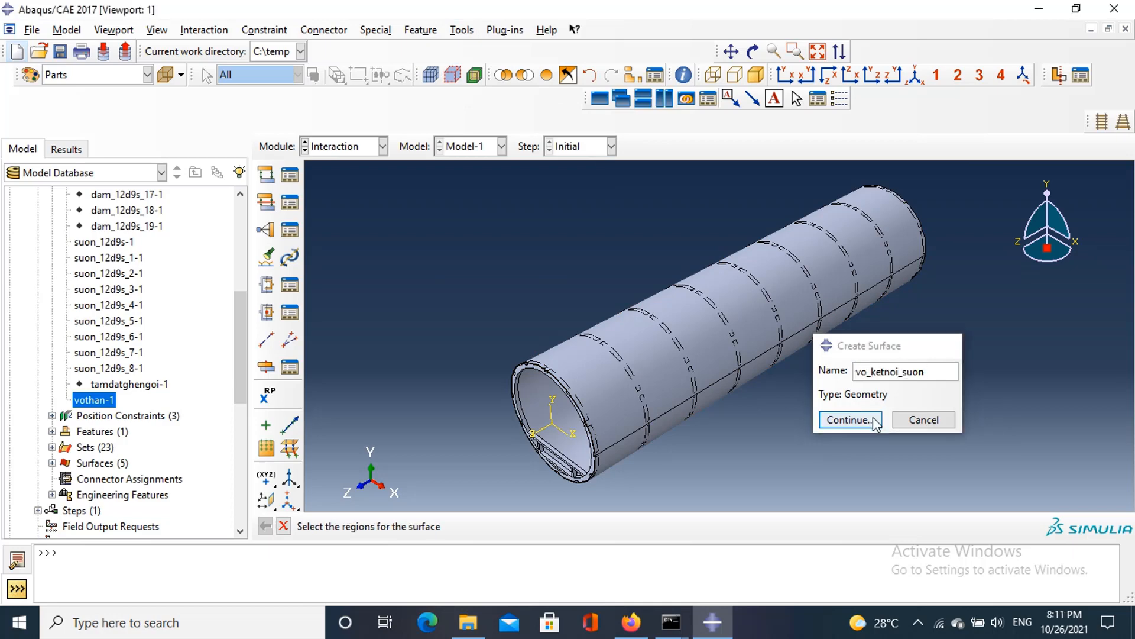
click(648, 439)
click(538, 408)
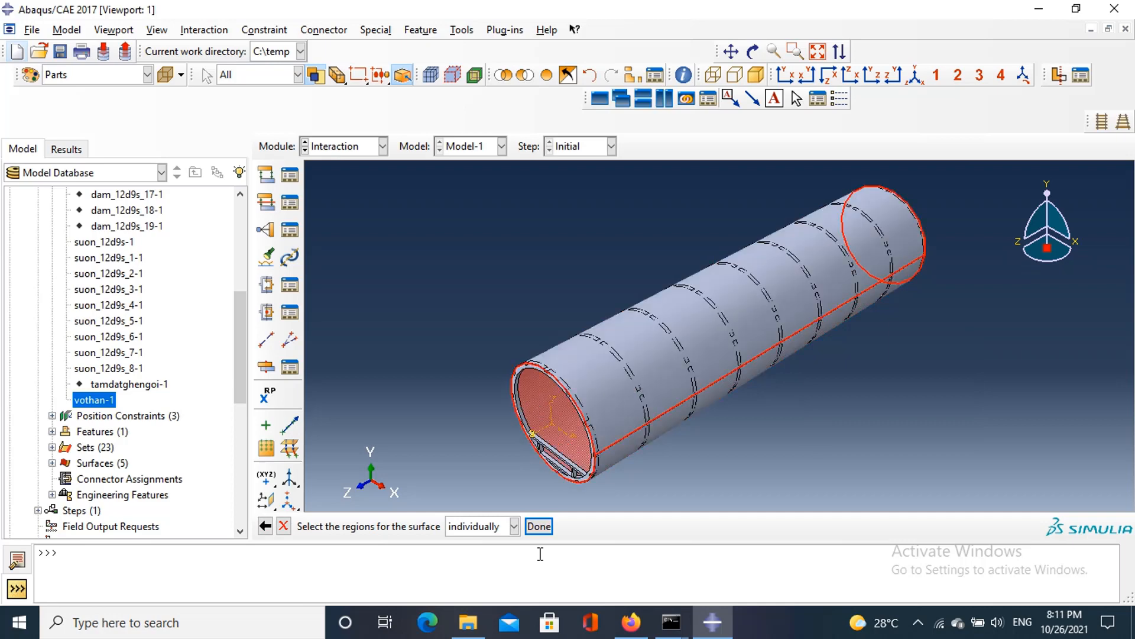
click(538, 526)
Step: Create a Tie constraint with dam_ketnoi_suon as the master surface and suon_ketnoi_dam as the slave surface
click(265, 231)
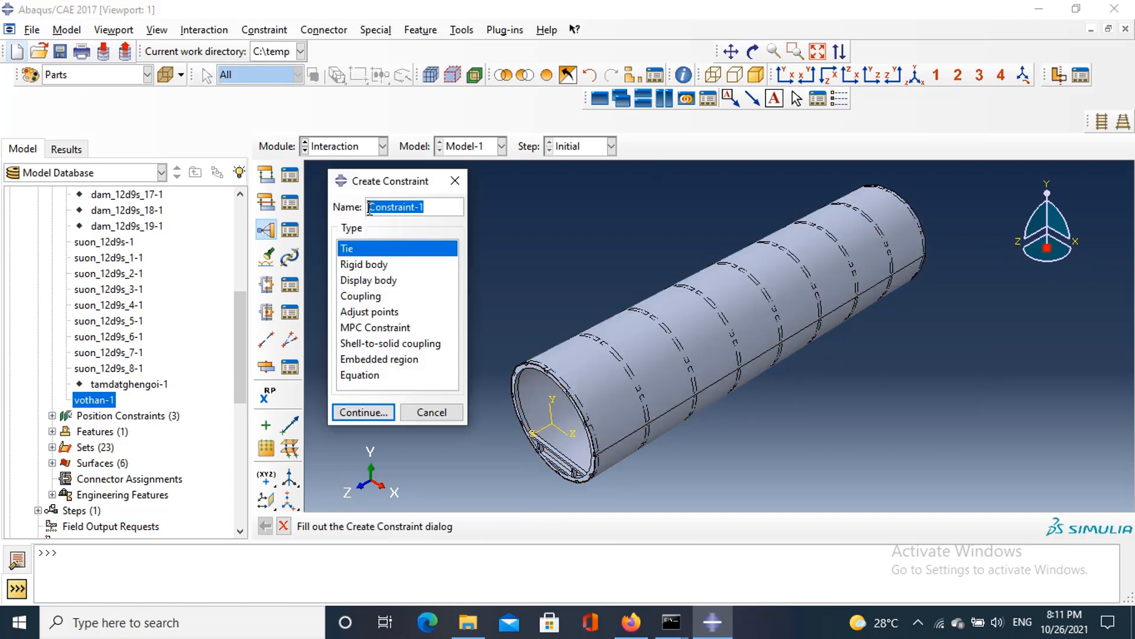
click(360, 412)
click(432, 526)
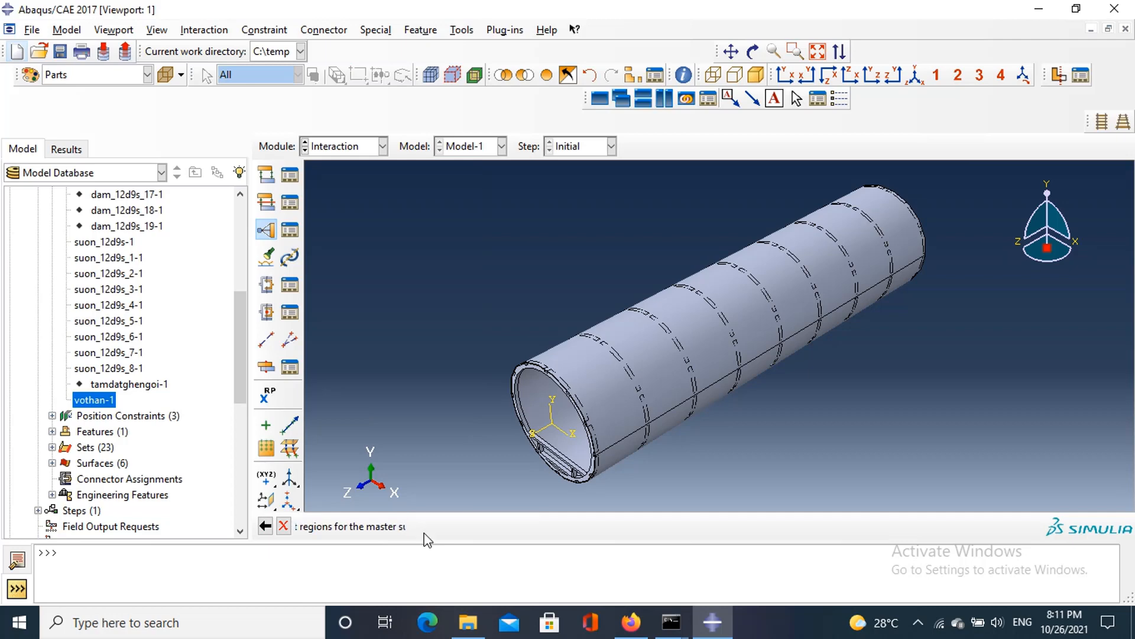
click(985, 528)
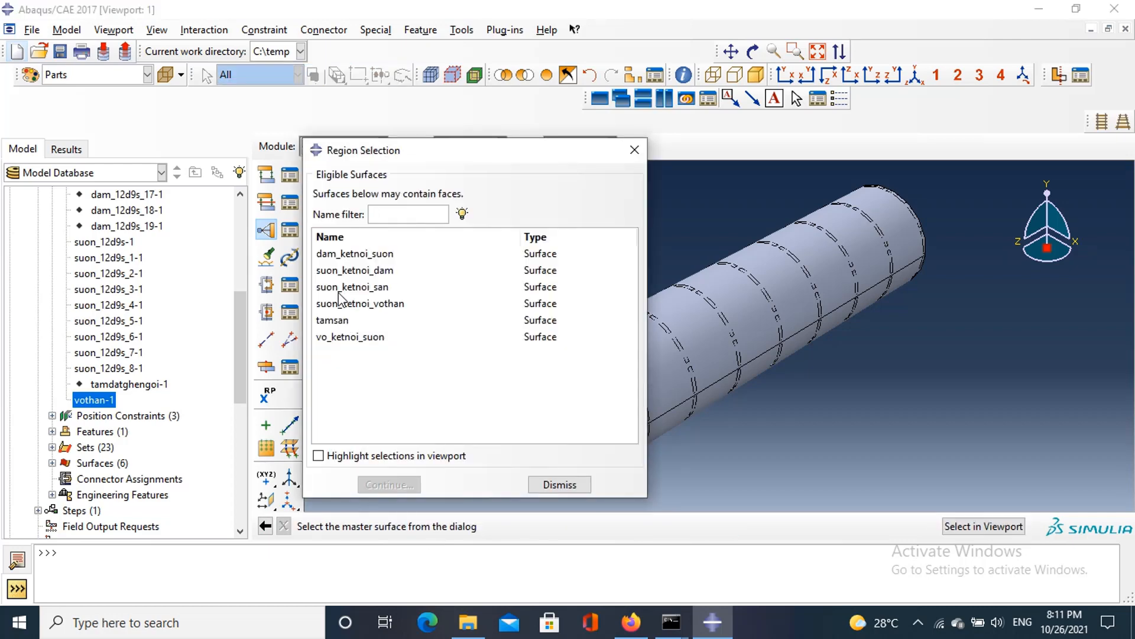
click(334, 255)
click(395, 485)
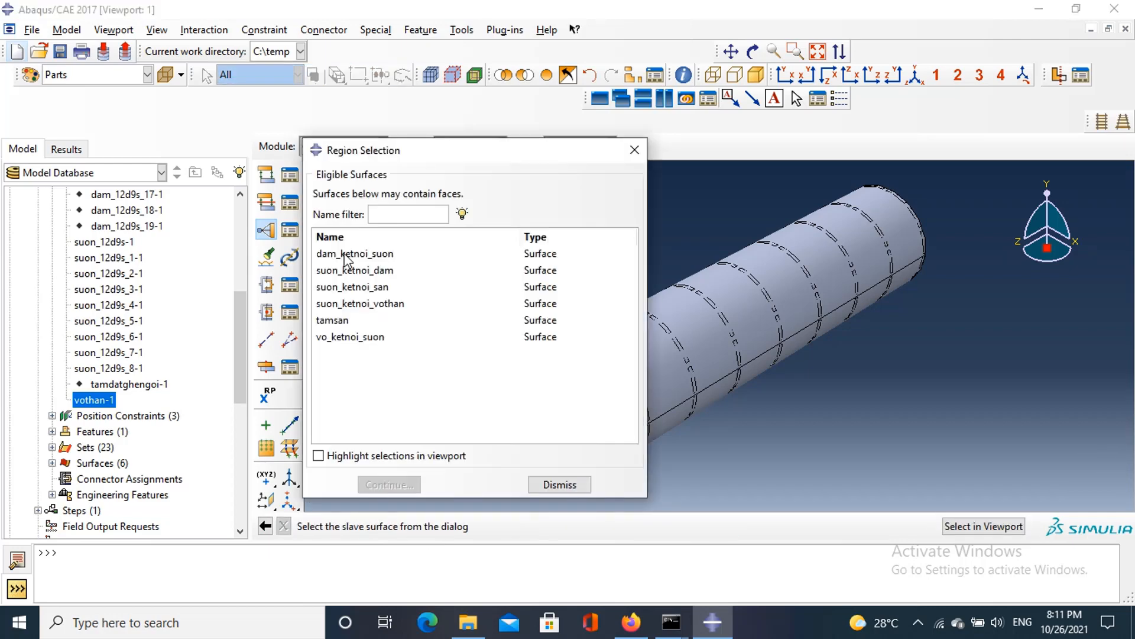
click(355, 270)
click(391, 482)
click(200, 479)
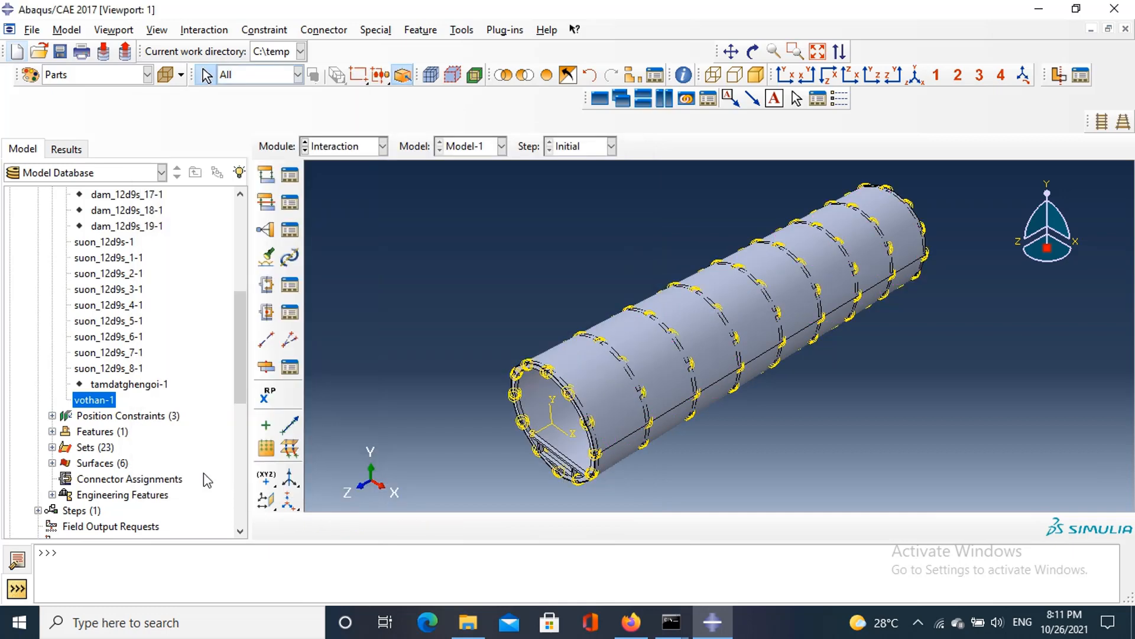
Step: Create a Tie constraint with tamsan as the master surface and suon_ketnoi_san as the slave surface
click(266, 230)
click(352, 413)
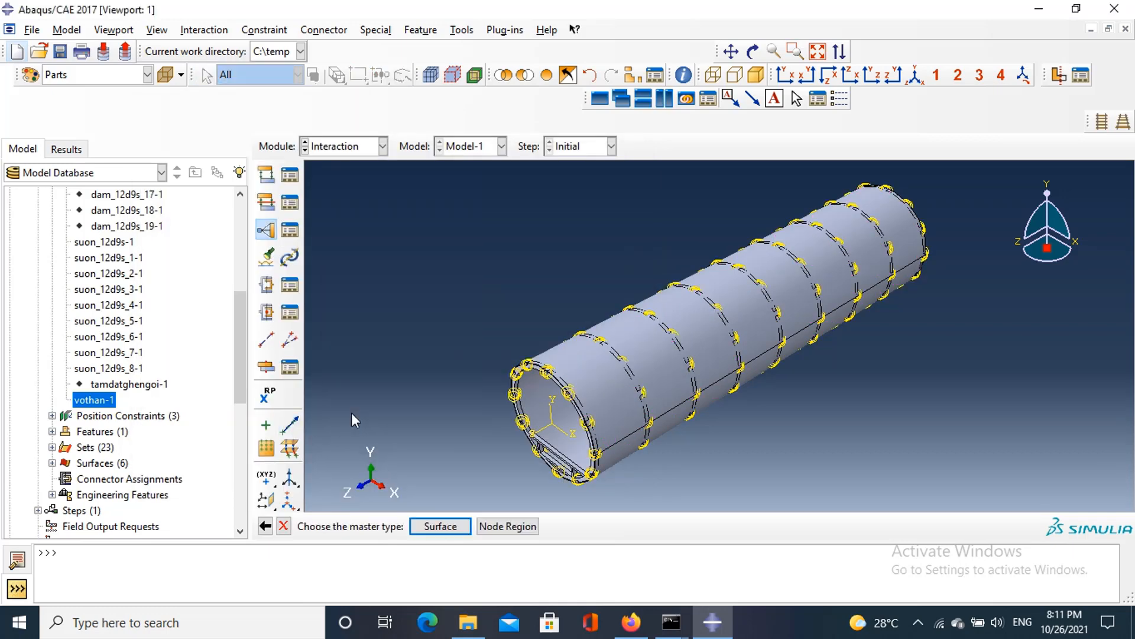
click(418, 525)
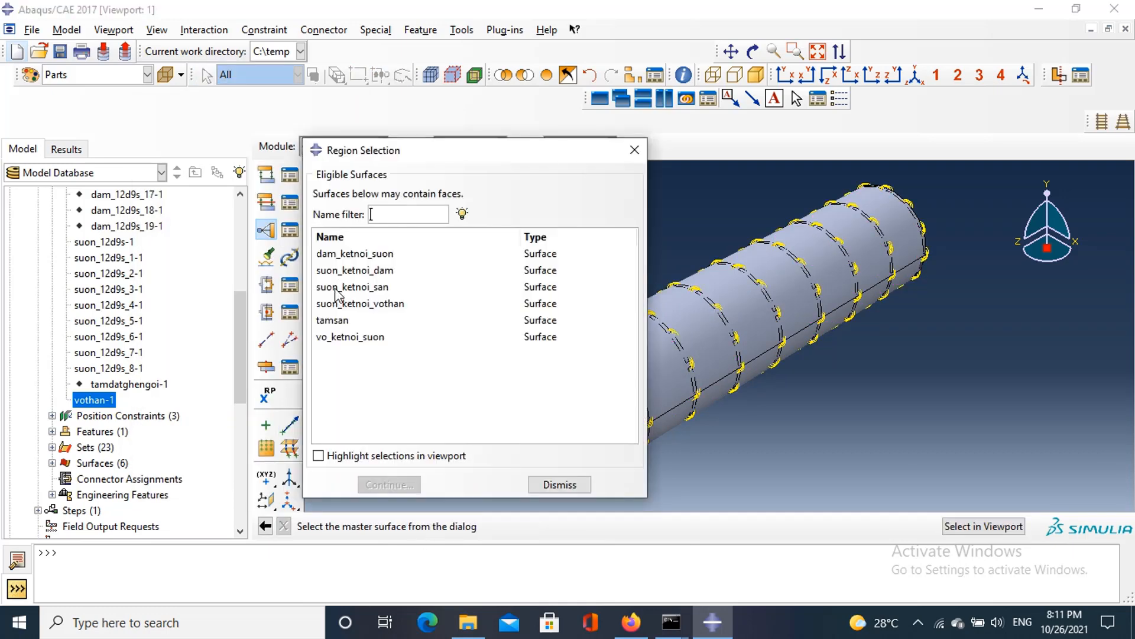
click(330, 323)
click(389, 485)
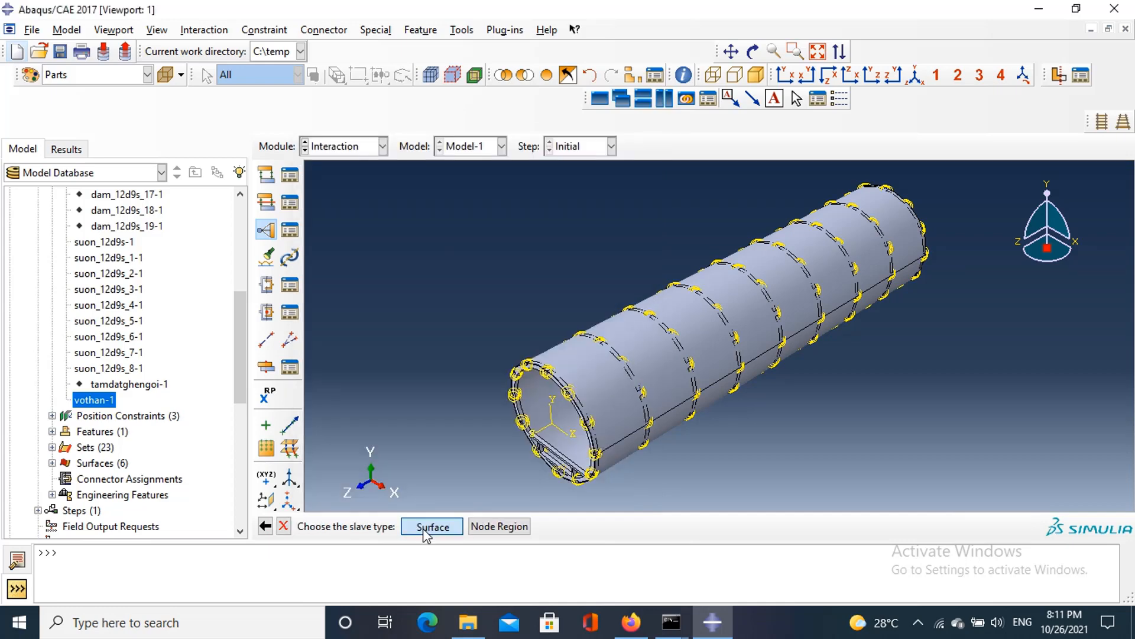
click(423, 528)
click(331, 294)
click(389, 485)
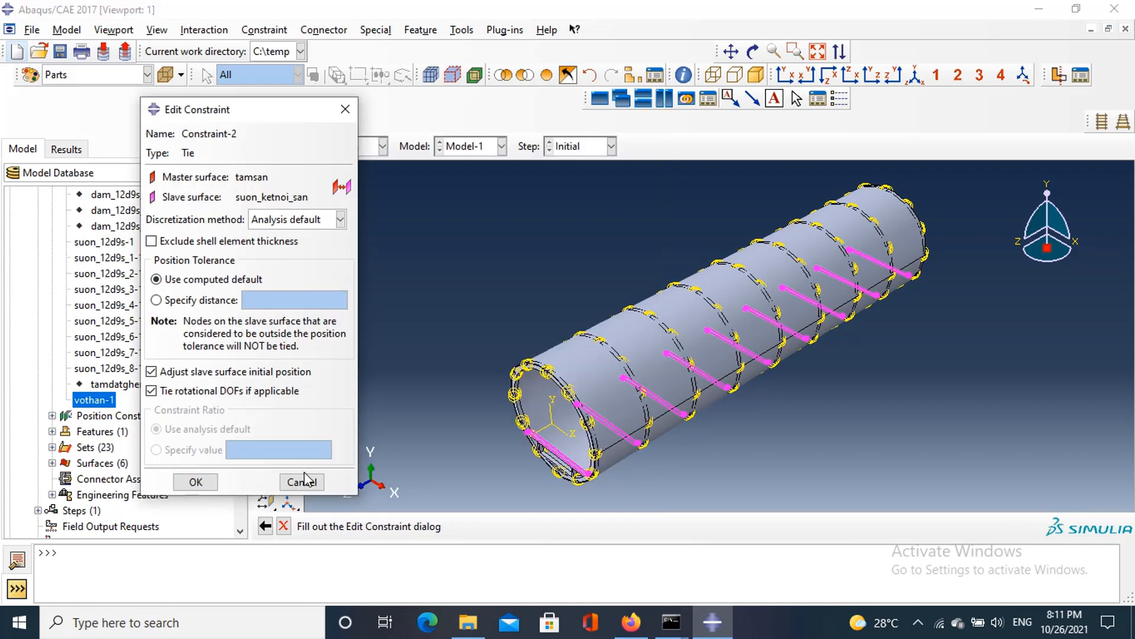
click(195, 483)
Step: Create a Tie constraint with suon_ketnoi_vothan as the master surface and vo_ketnoi_suon as the slave surface
click(266, 231)
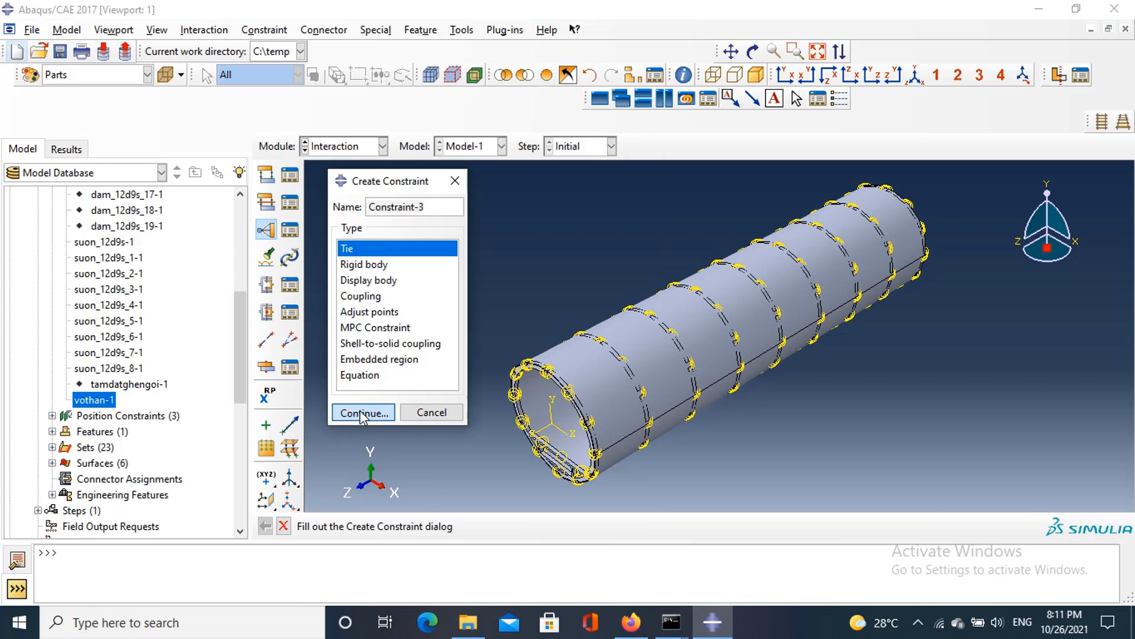
click(363, 413)
click(421, 527)
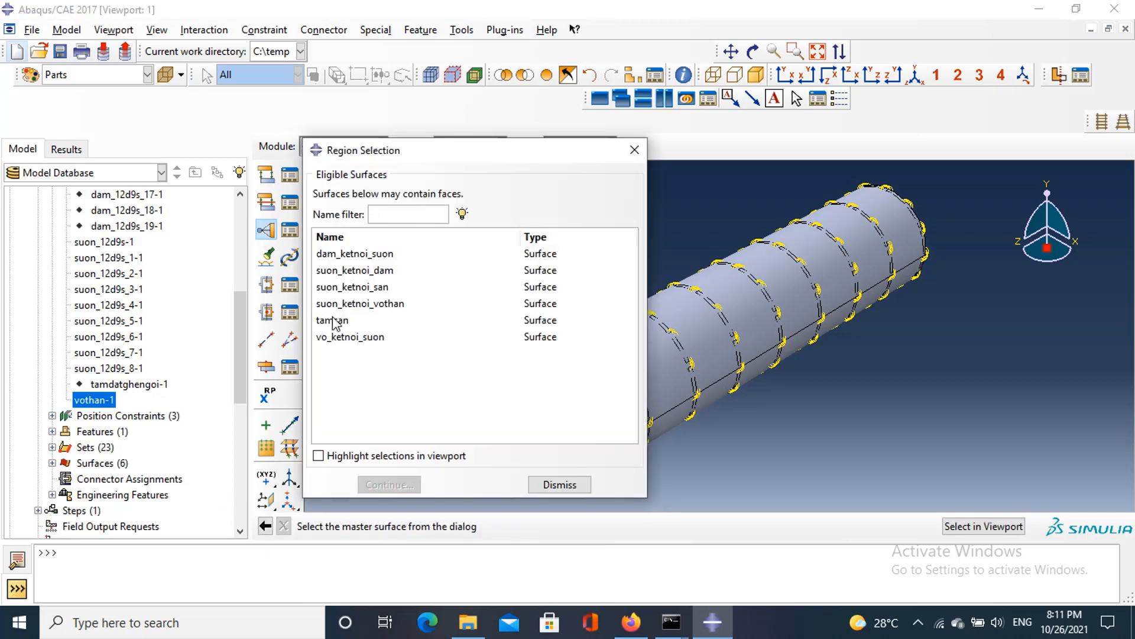
click(389, 485)
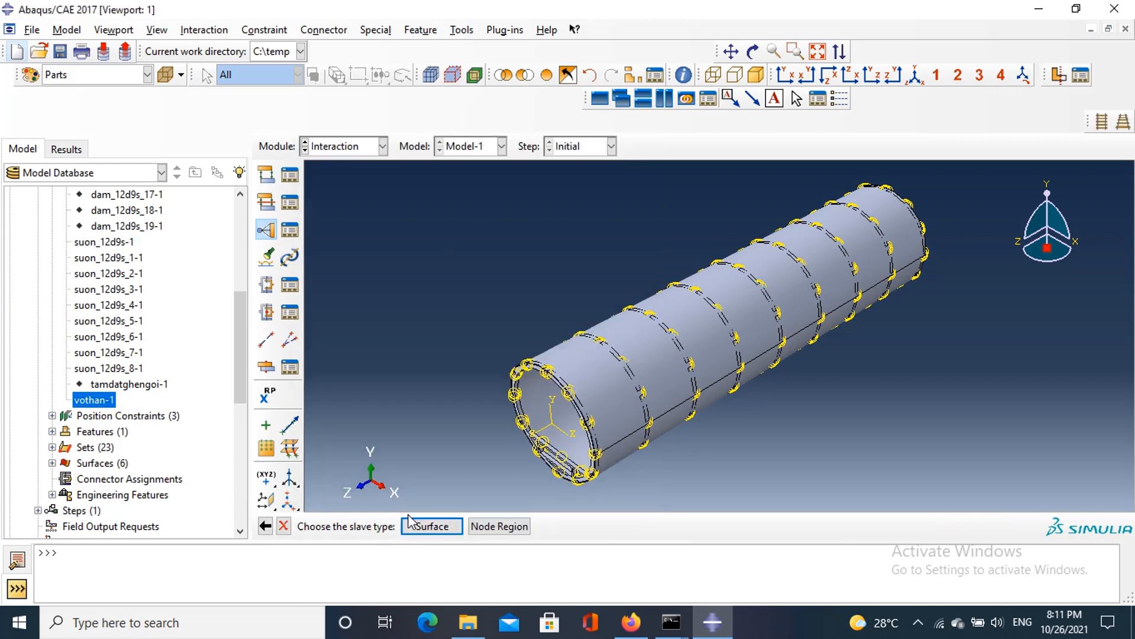
click(422, 527)
click(331, 340)
click(388, 485)
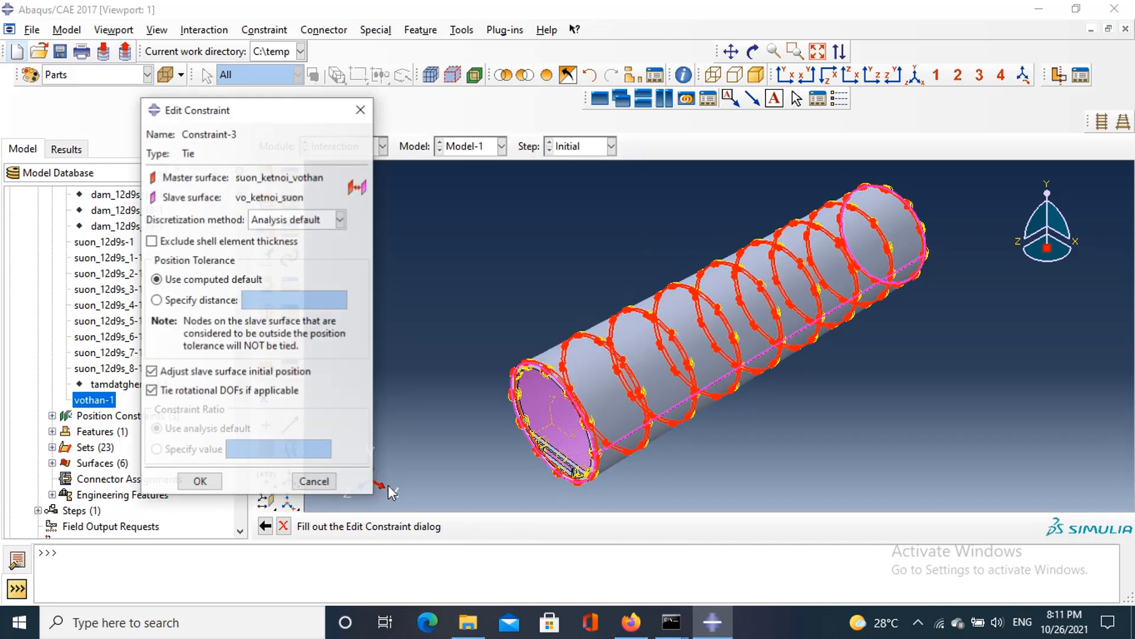
click(199, 482)
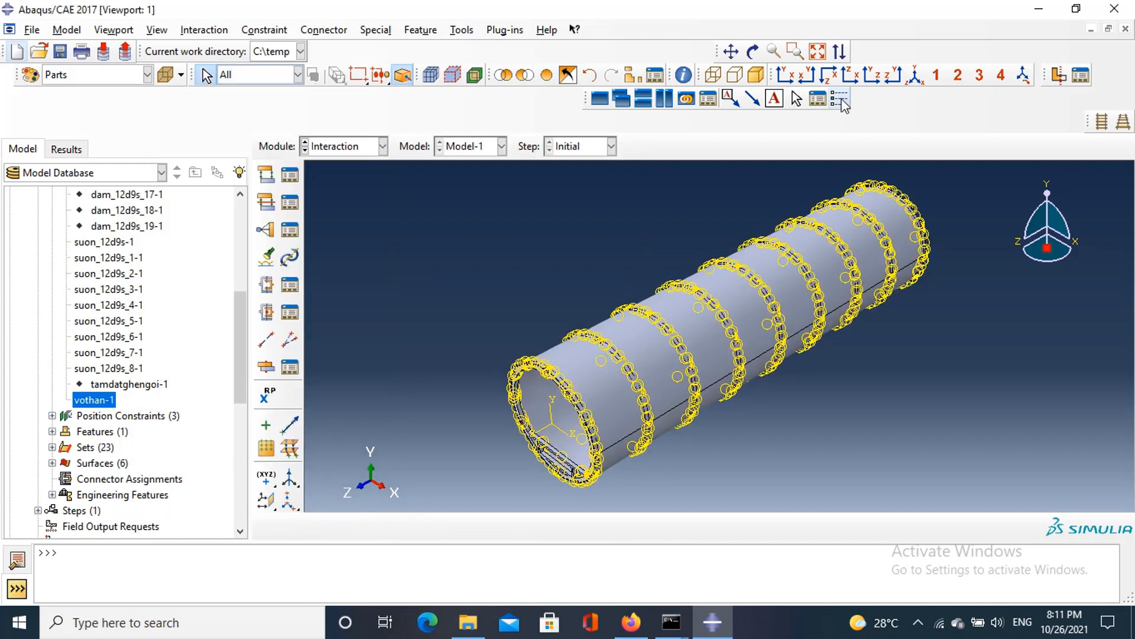
Step: In the Load module, start a Symmetry/Antisymmetry/Encastre boundary condition in the Initial step and select the front rib's end face
click(336, 153)
click(330, 246)
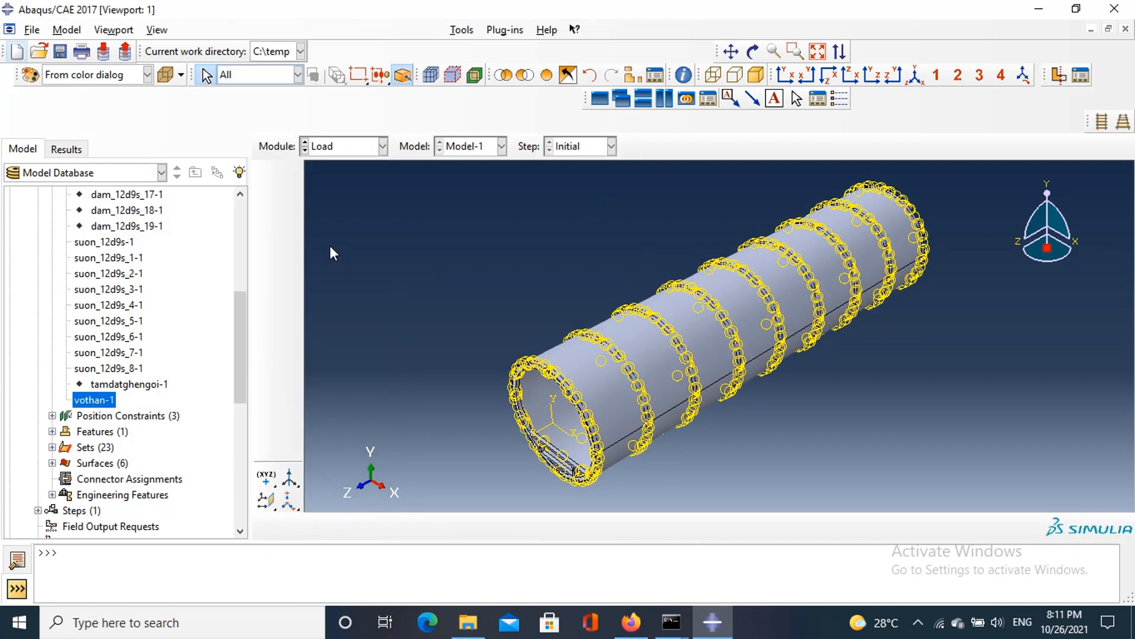
click(268, 205)
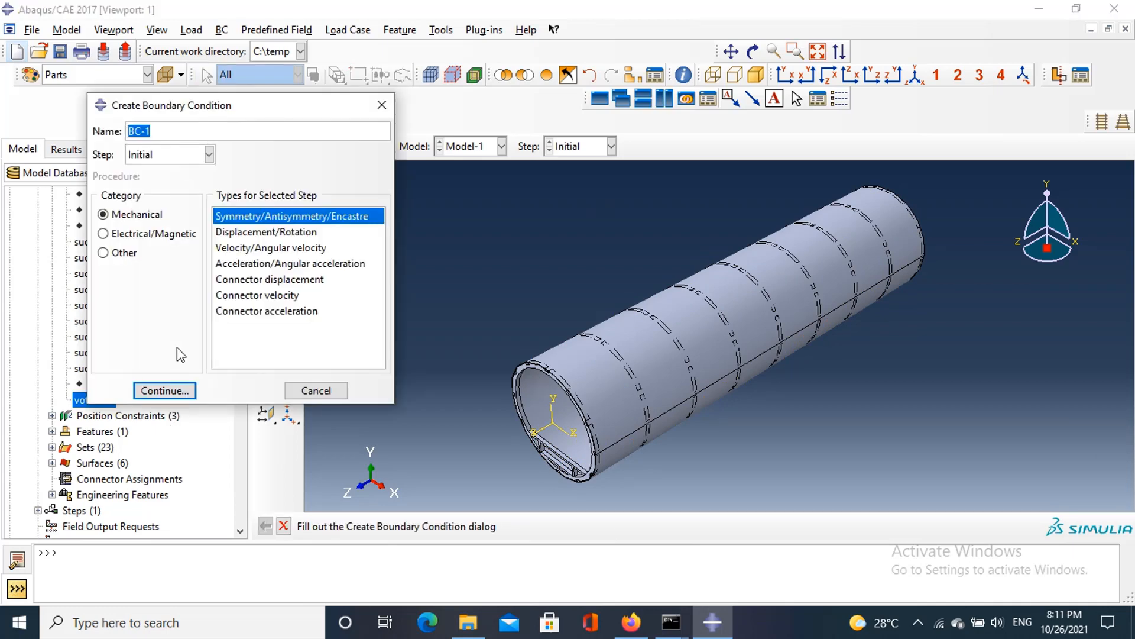
click(165, 391)
scroll(553, 378, down, 3)
scroll(520, 414, up, 5)
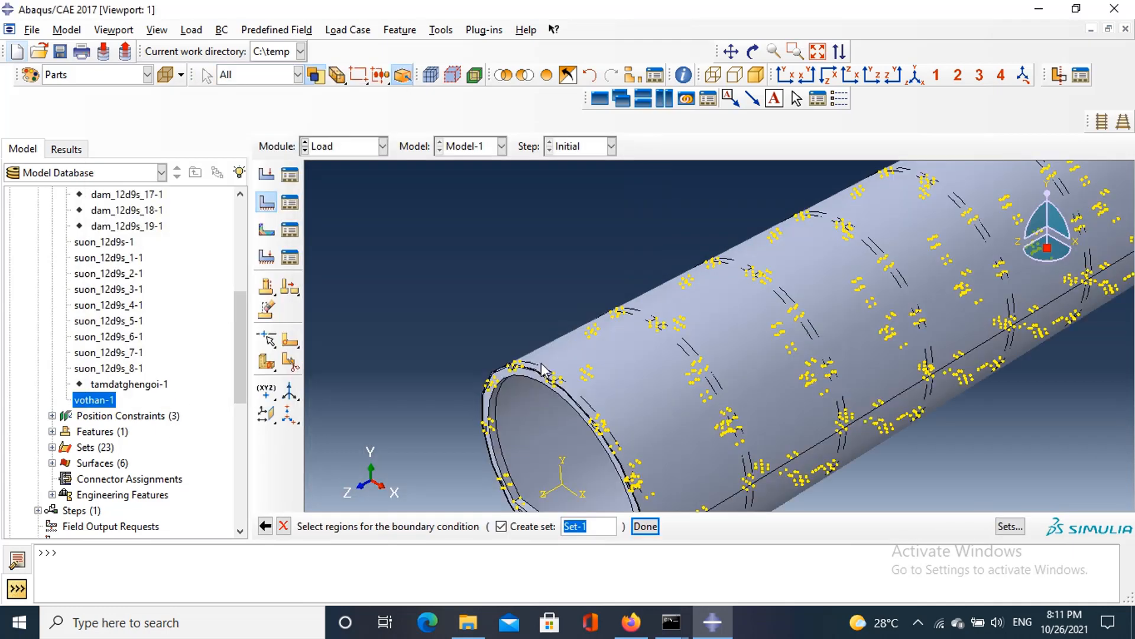
click(505, 398)
scroll(512, 393, down, 4)
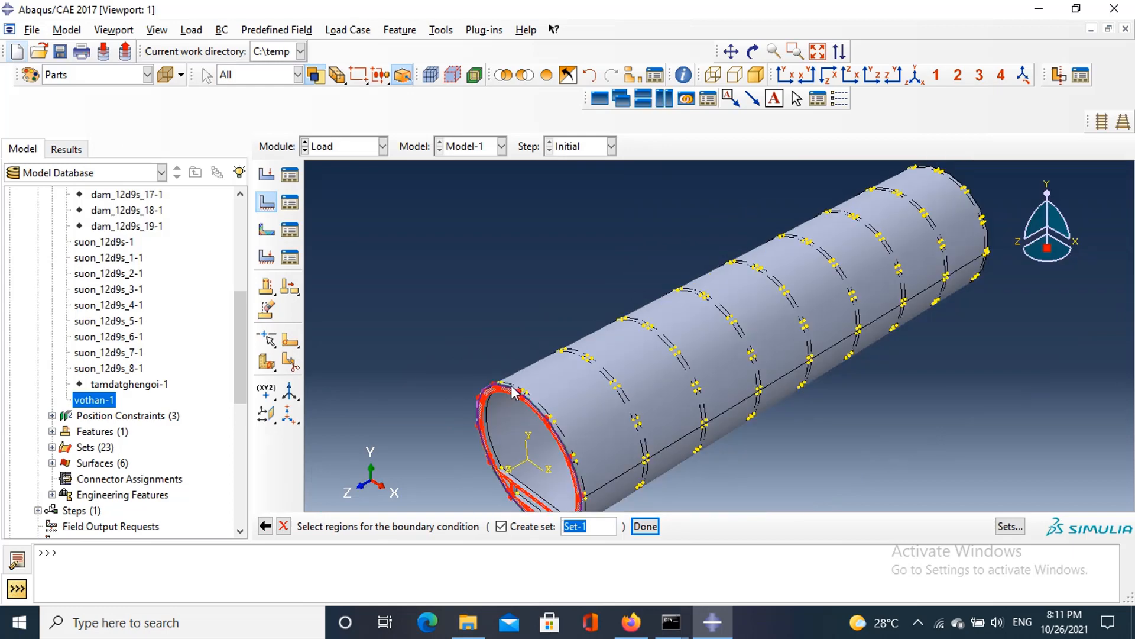
Step: Add the end face of the rib at the hull's far end and fully fix both selected faces
mouse_move(748, 284)
ctrl+alt+mouse_down()
mouse_move(631, 428)
mouse_move(756, 291)
ctrl+alt+mouse_up()
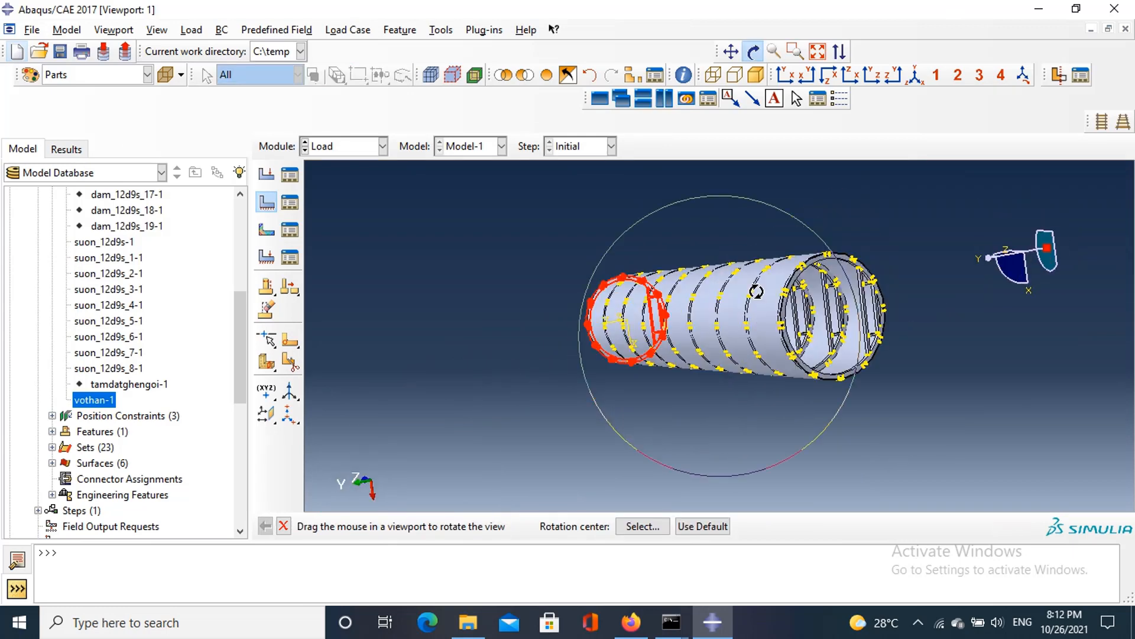
scroll(843, 284, up, 5)
scroll(809, 258, up, 3)
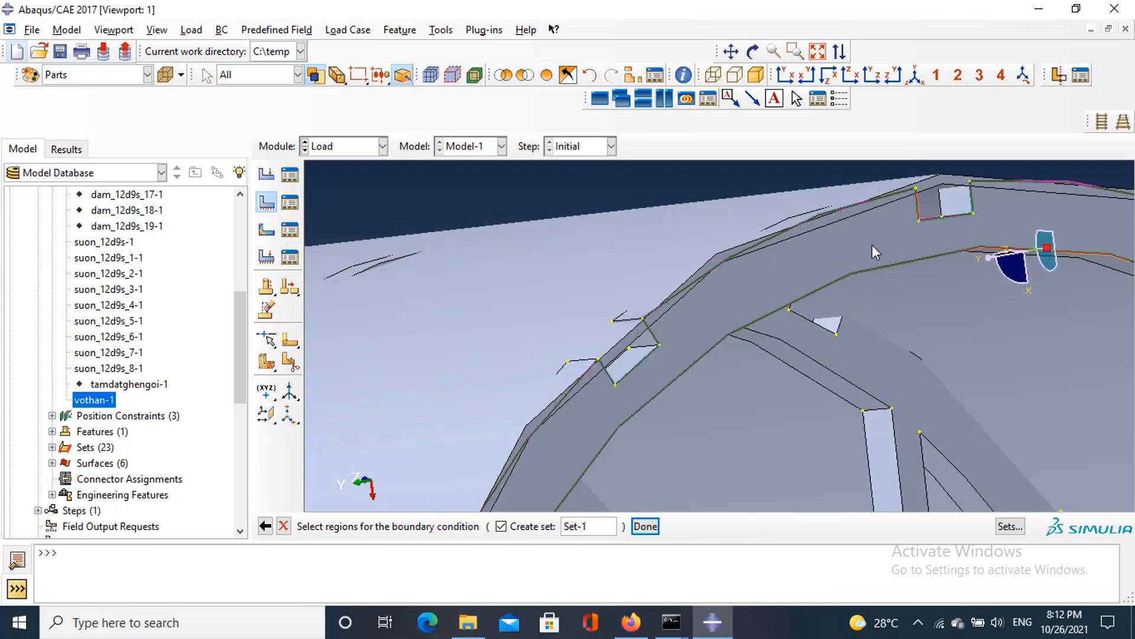
shift+click(872, 246)
scroll(872, 245, down, 3)
click(915, 75)
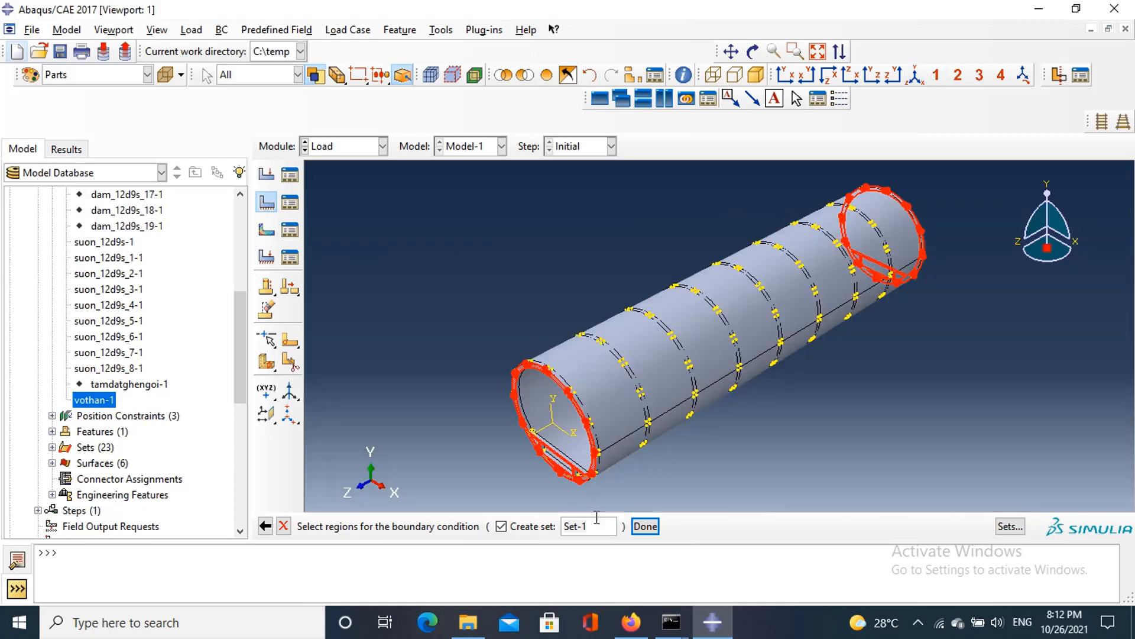
click(646, 527)
click(334, 438)
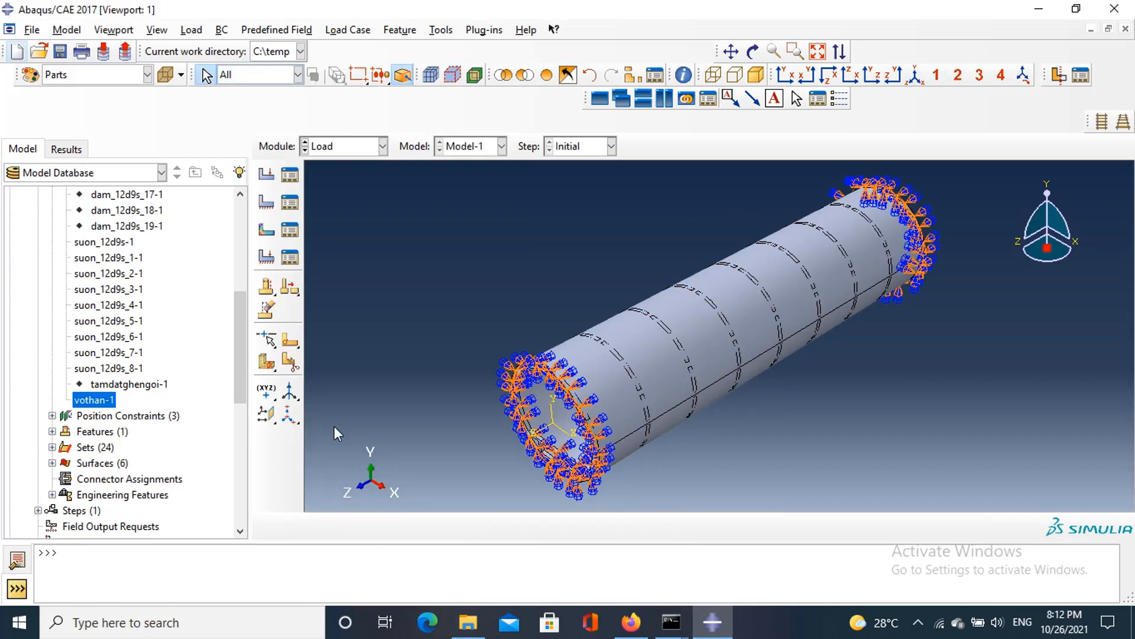
click(290, 172)
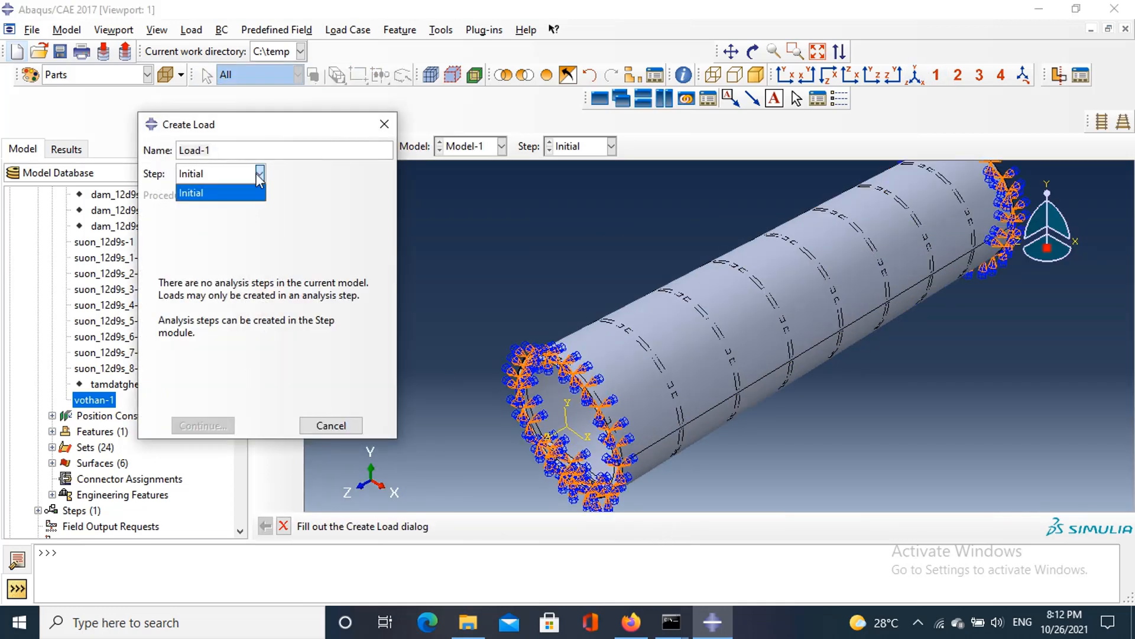
key(Escape)
key(Escape)
Step: Create a Static, General analysis step with its default settings in the Step module
click(335, 141)
click(331, 214)
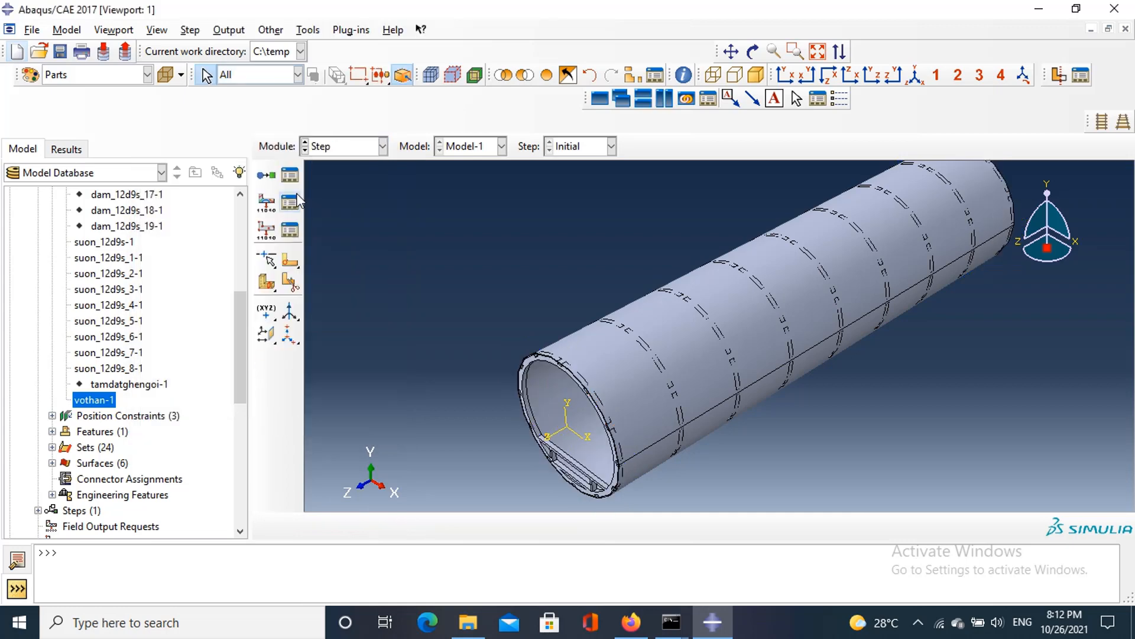
click(267, 174)
click(316, 486)
click(644, 510)
Step: Return to the Load module and start a mechanical Pressure load in Step-1
click(383, 146)
click(323, 243)
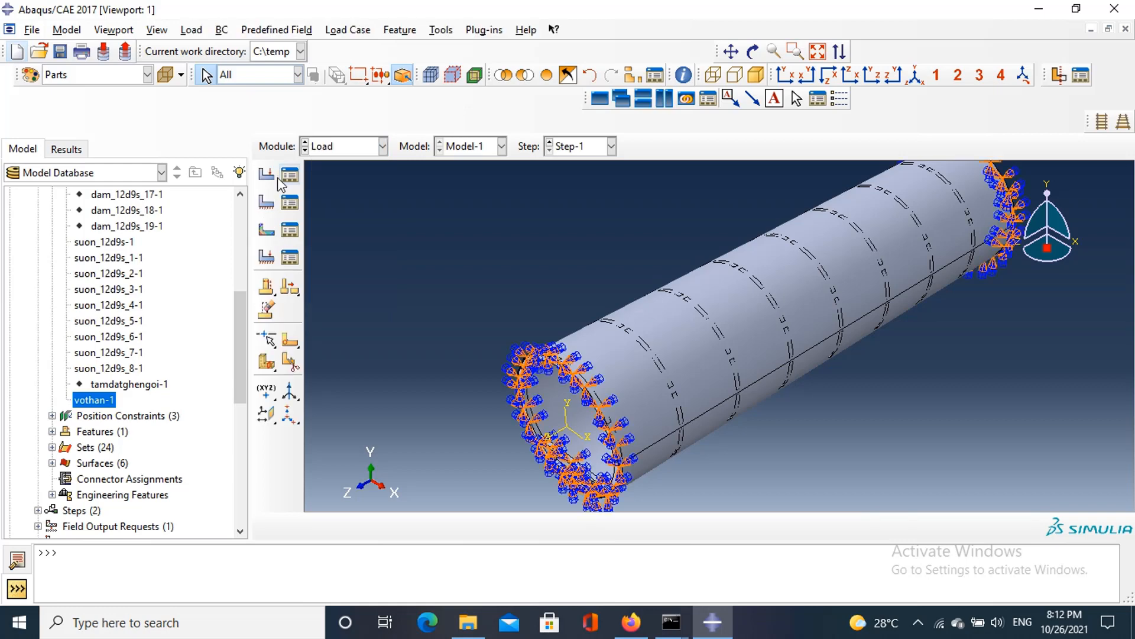
click(266, 175)
click(229, 424)
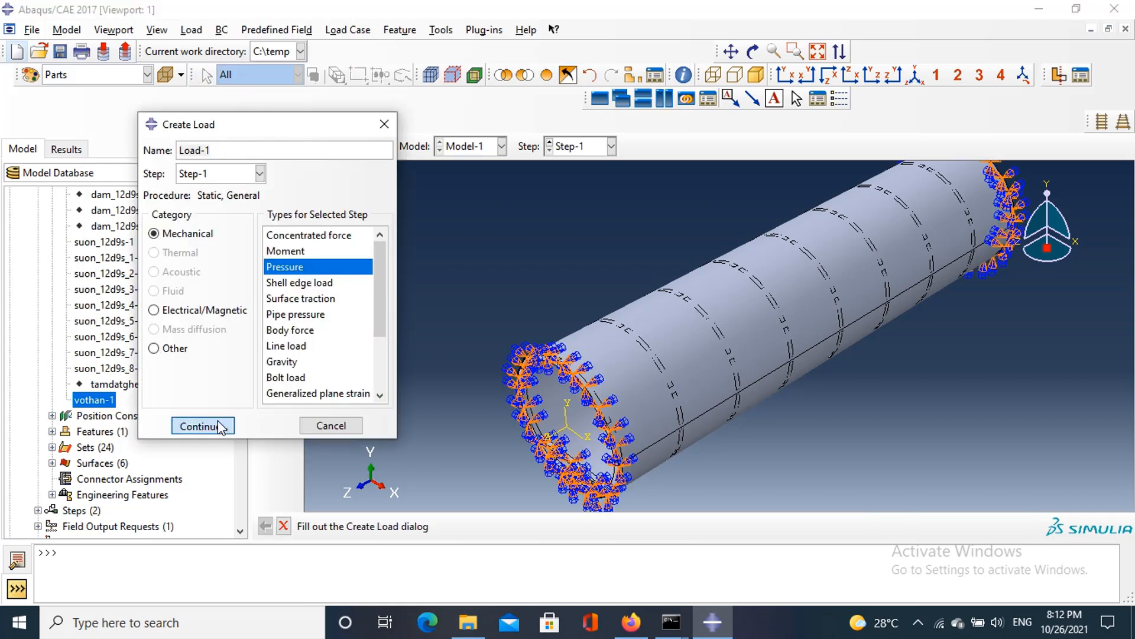
Step: Show all the hidden beam instances from dam_12d9s-1 to dam_12d9s_19-1
scroll(89, 295, up, 4)
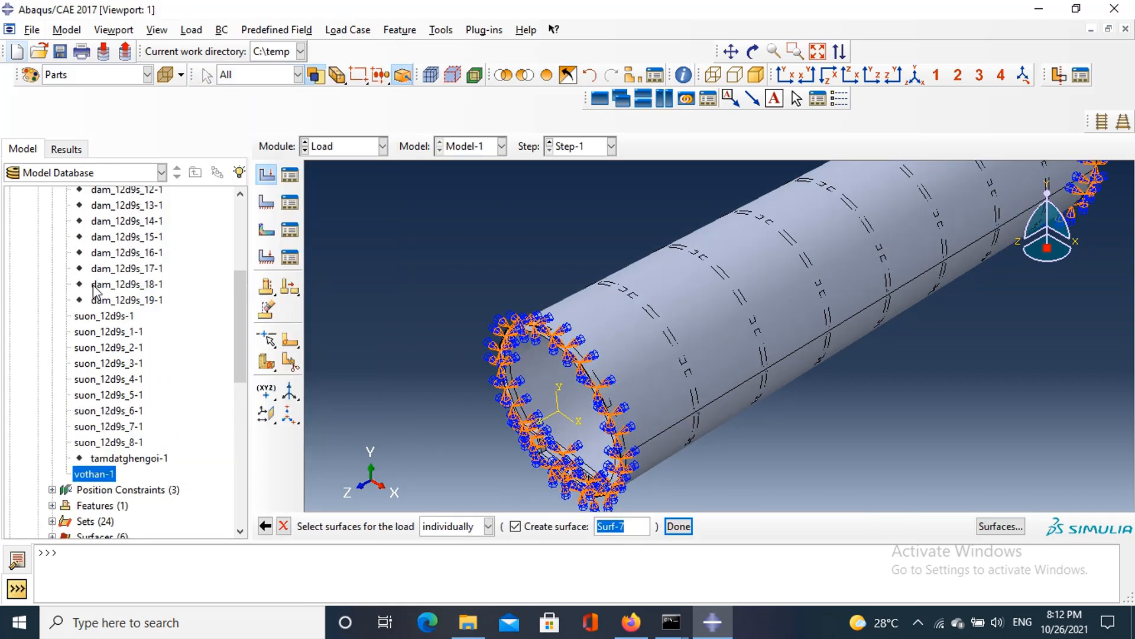
click(107, 243)
scroll(129, 331, down, 4)
scroll(135, 329, up, 2)
click(135, 322)
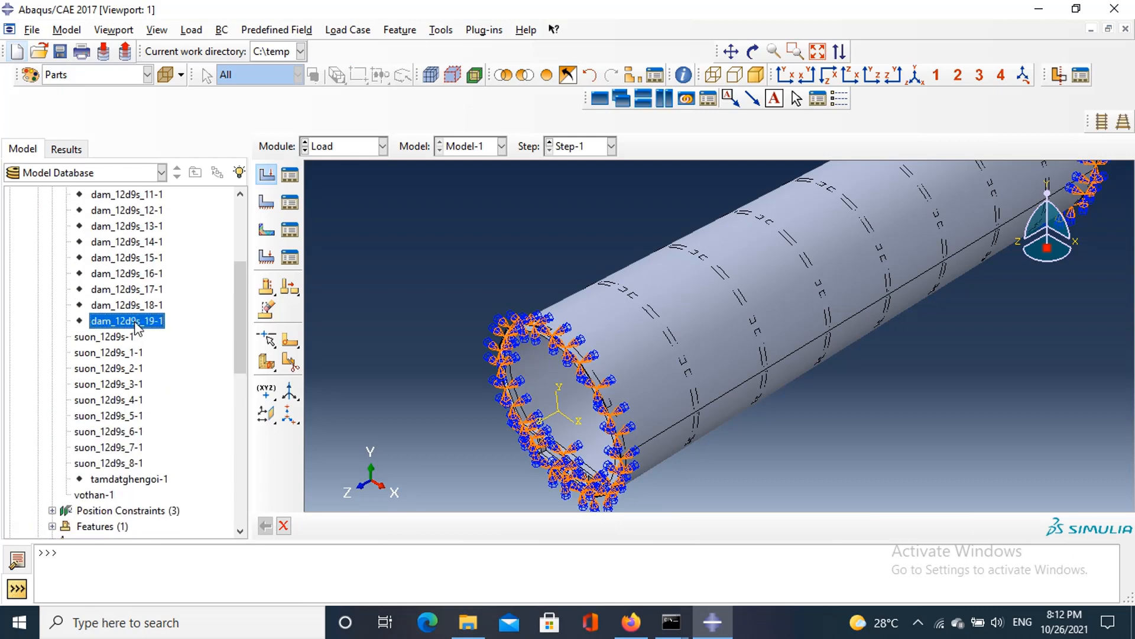
scroll(140, 296, up, 4)
click(124, 336)
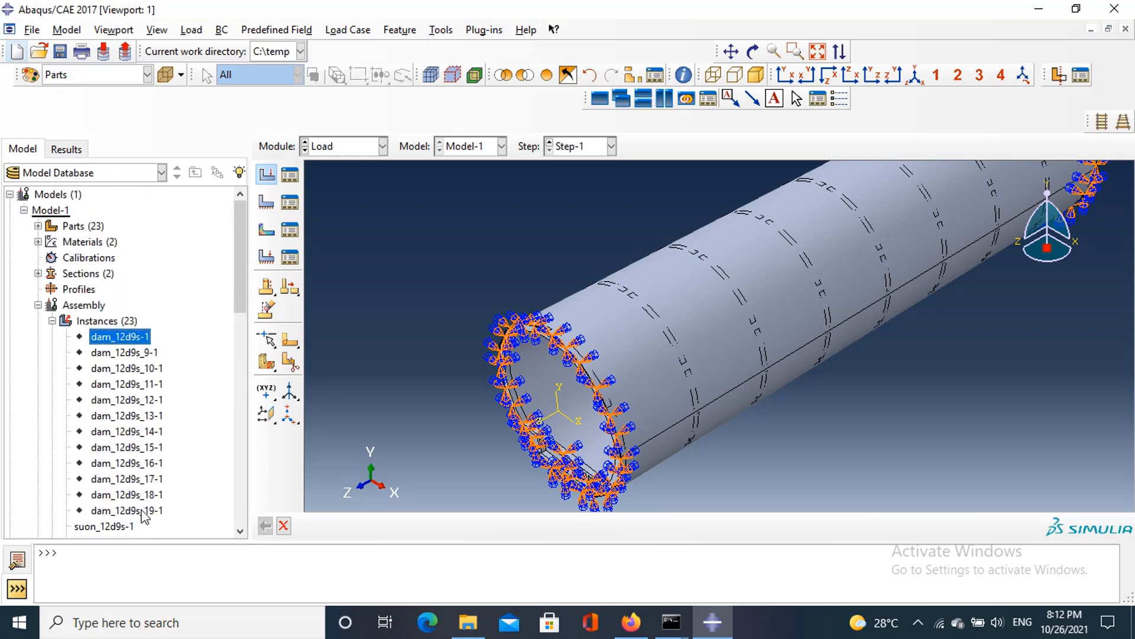
shift+click(142, 511)
right_click(142, 512)
click(176, 363)
Step: Show the hidden floor plate instance tamdatghengoi-1
scroll(175, 466, down, 5)
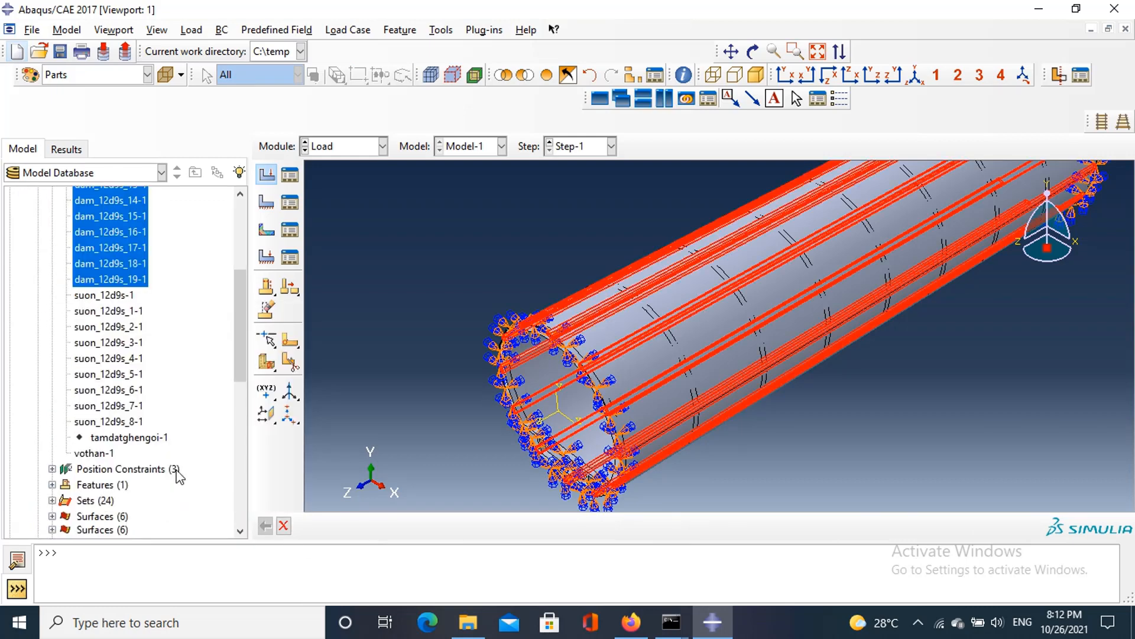
right_click(124, 434)
click(165, 362)
Step: Apply the pressure load to the floor plate's upper face with a uniform magnitude of 10000
scroll(452, 432, down, 3)
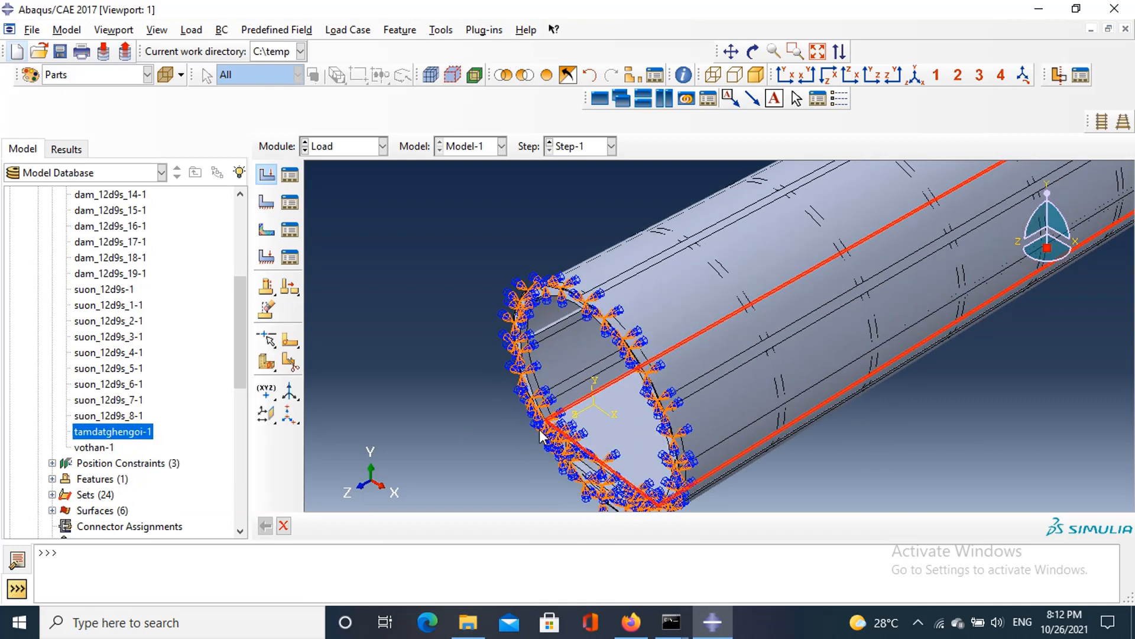
scroll(611, 441, down, 2)
click(611, 442)
click(669, 526)
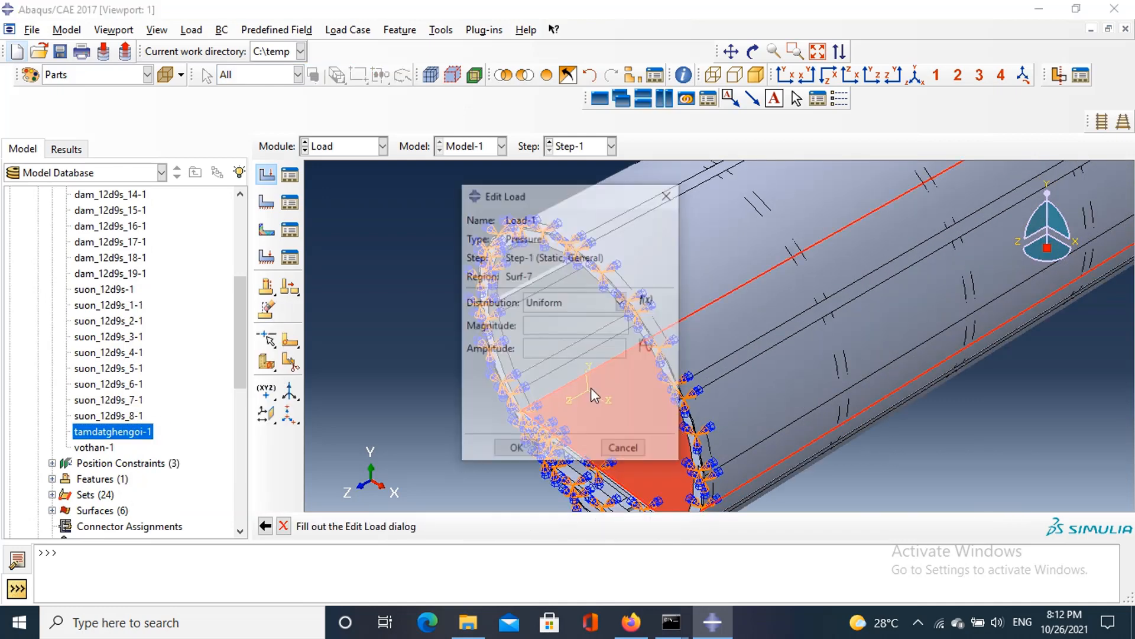
click(569, 325)
text(10000)
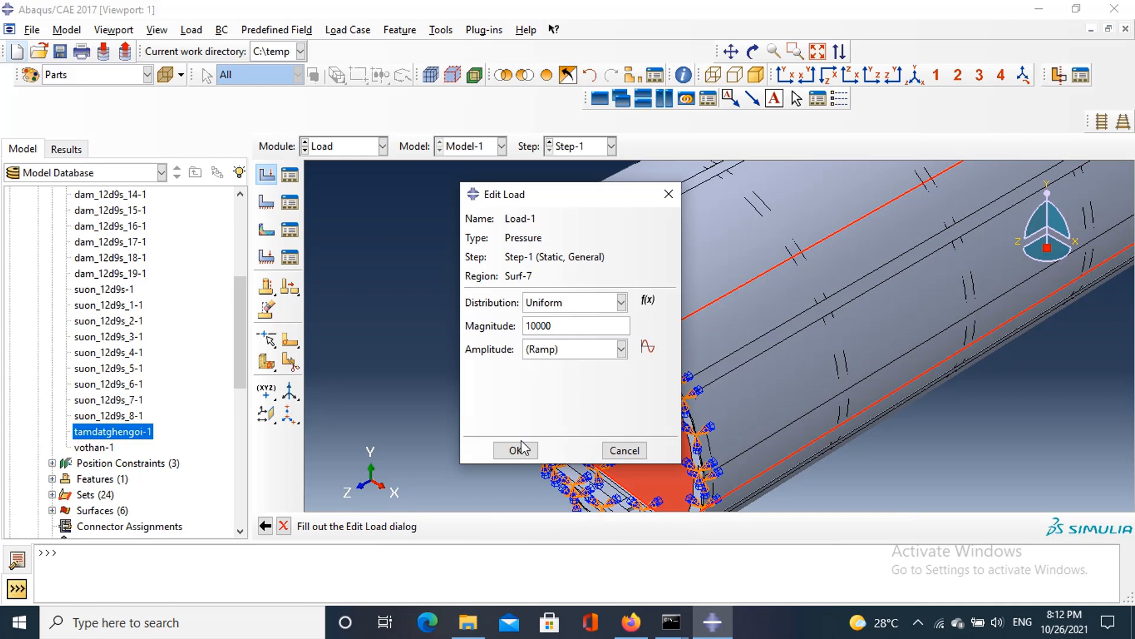
click(516, 449)
Step: Start another Pressure load in Step-1 and select the hull's inner cylindrical face
scroll(619, 370, up, 2)
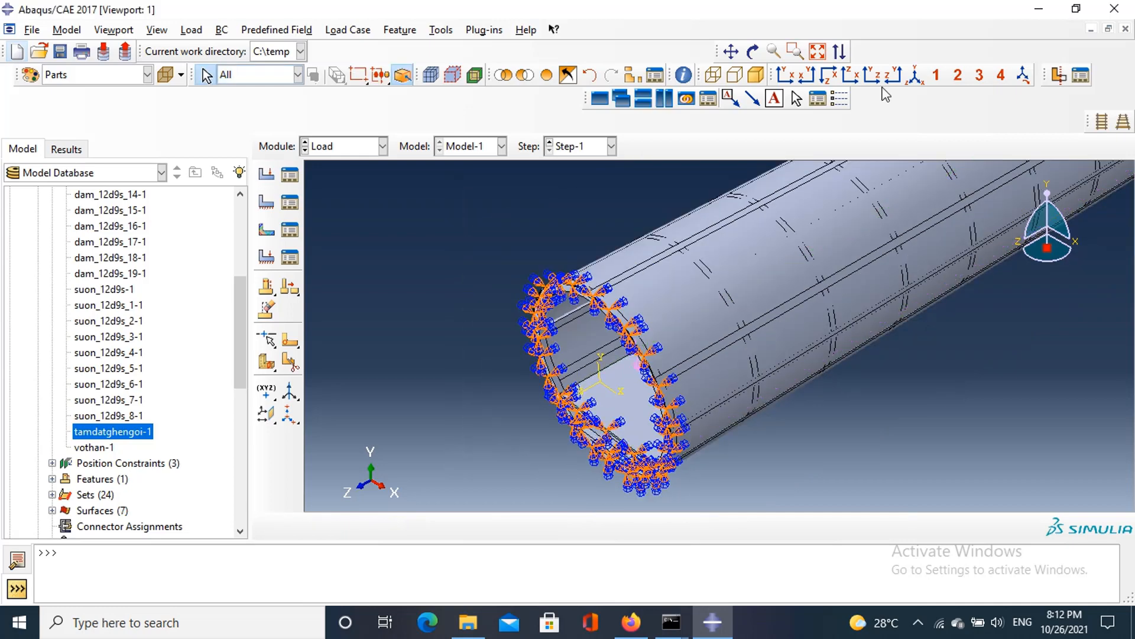
click(934, 76)
click(266, 174)
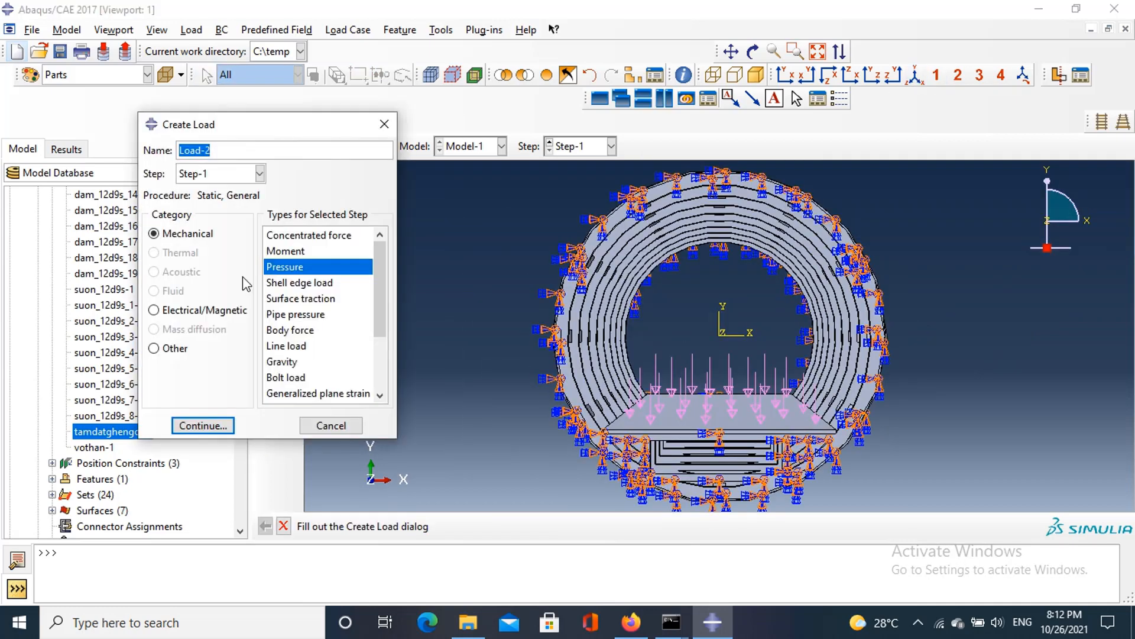
click(201, 426)
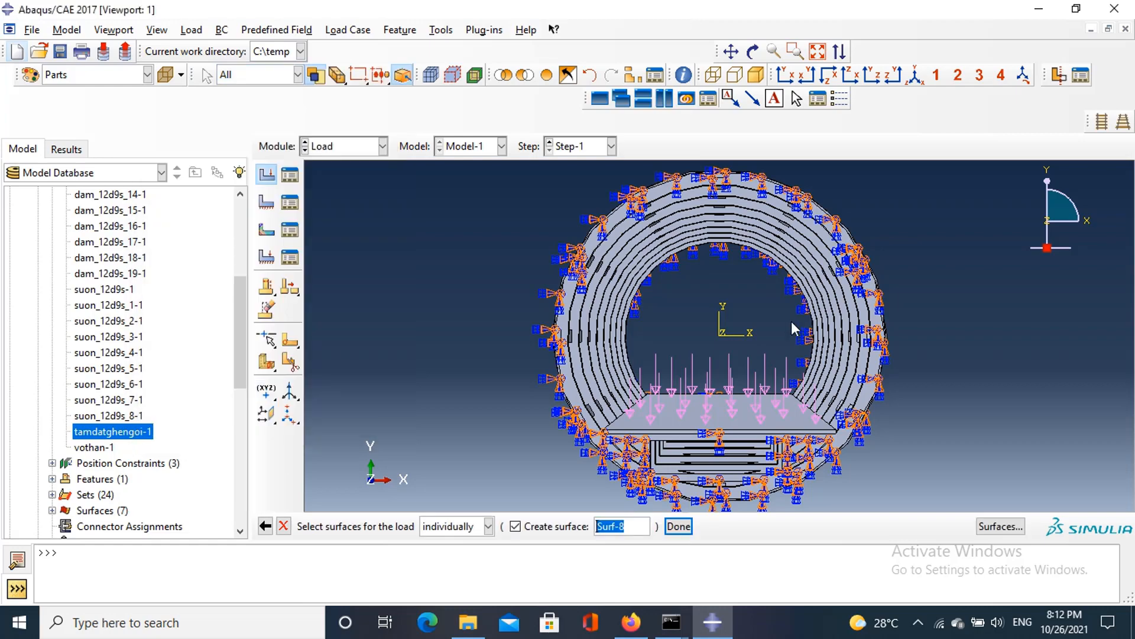
scroll(792, 321, up, 1)
click(756, 54)
drag(710, 331, 584, 360)
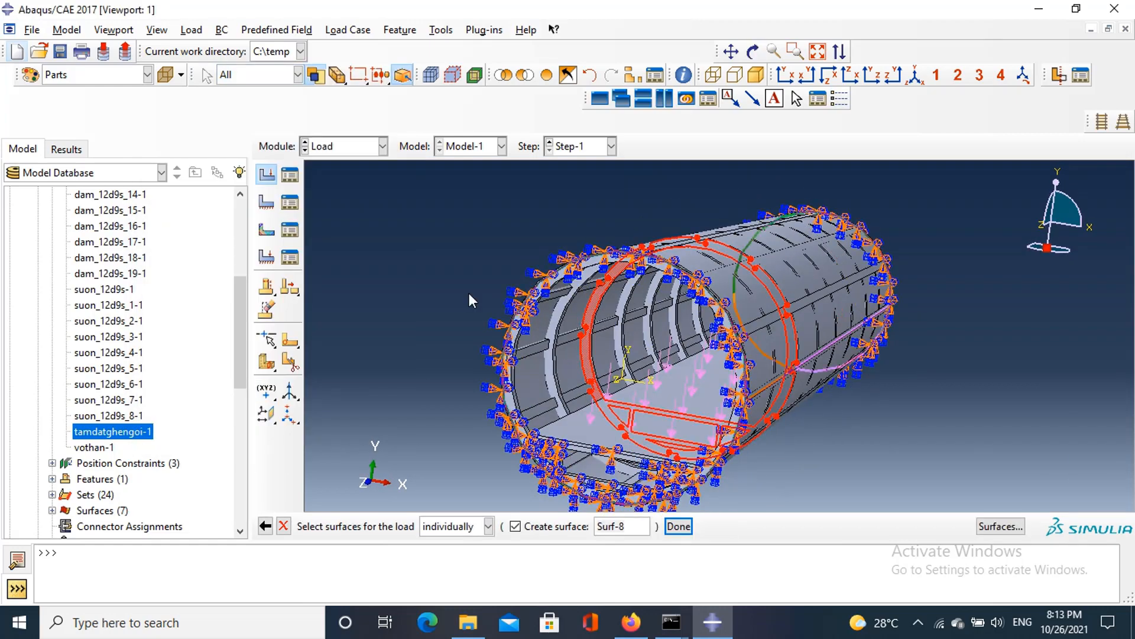
drag(469, 293, 572, 381)
Step: Set the hull pressure to a uniform magnitude of 10000 and finish the load
click(678, 525)
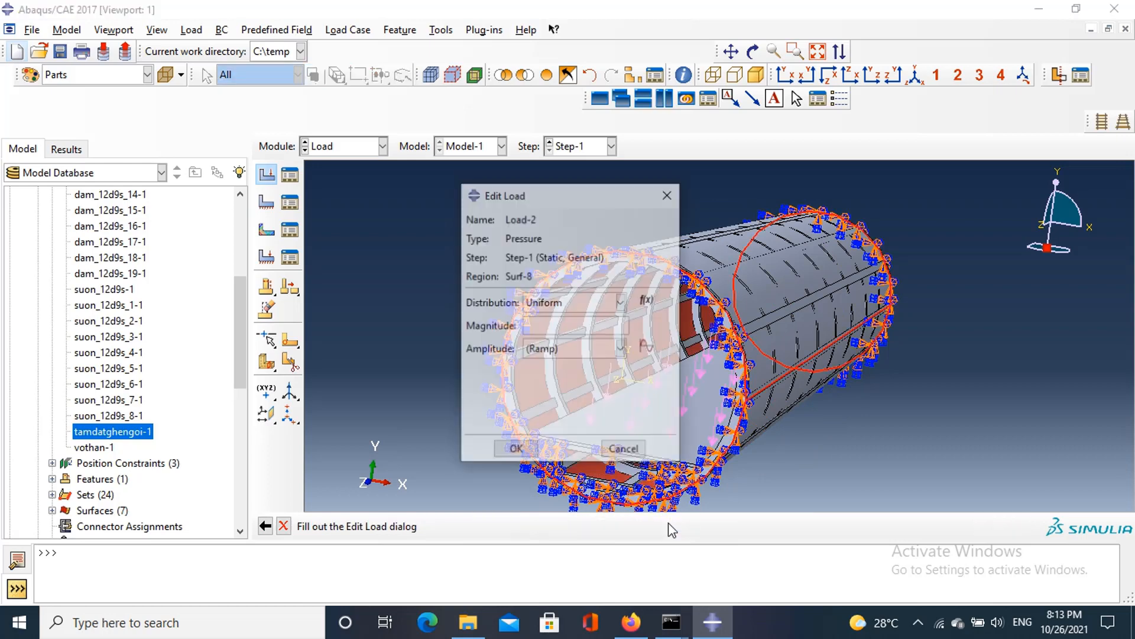
click(542, 326)
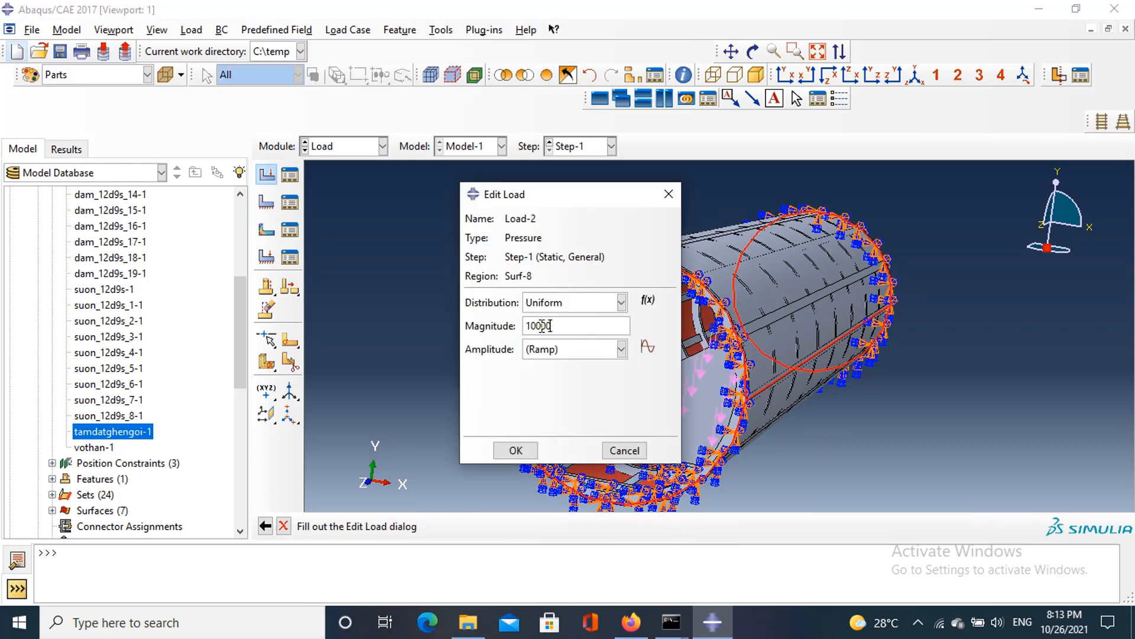
click(515, 449)
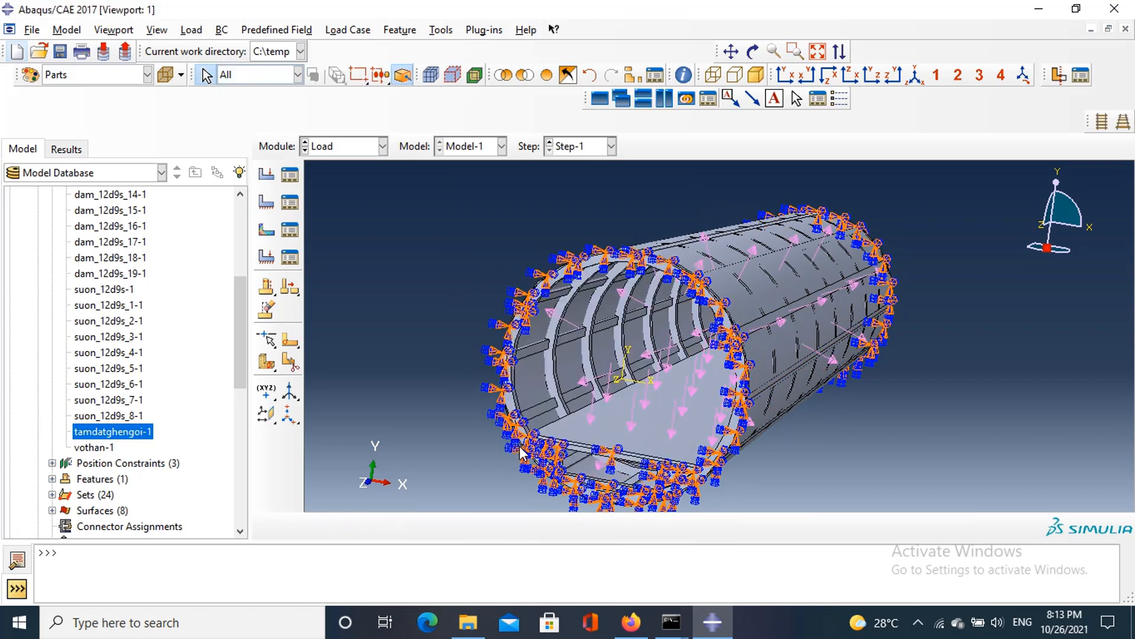
Step: Switch to the Mesh module and display the single part dam_12d9s instead of the assembly
click(915, 76)
click(346, 146)
click(325, 261)
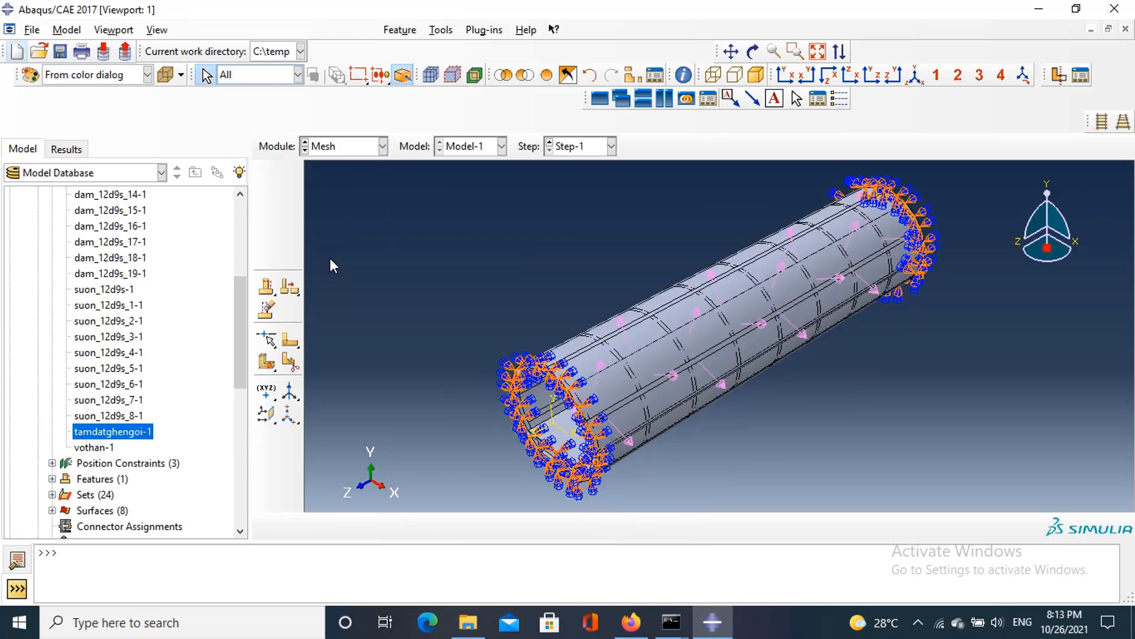
click(618, 146)
click(671, 148)
click(678, 174)
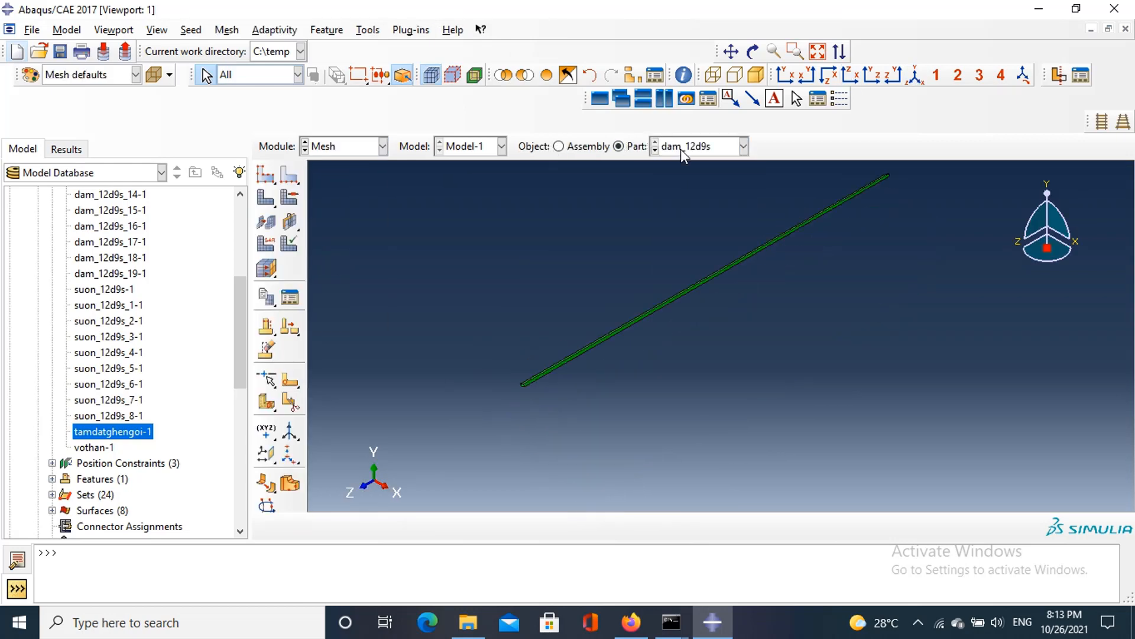
click(680, 149)
click(688, 165)
Step: Set the mesh controls of part dam_12d9s to the Sweep technique
click(289, 197)
click(286, 309)
click(304, 419)
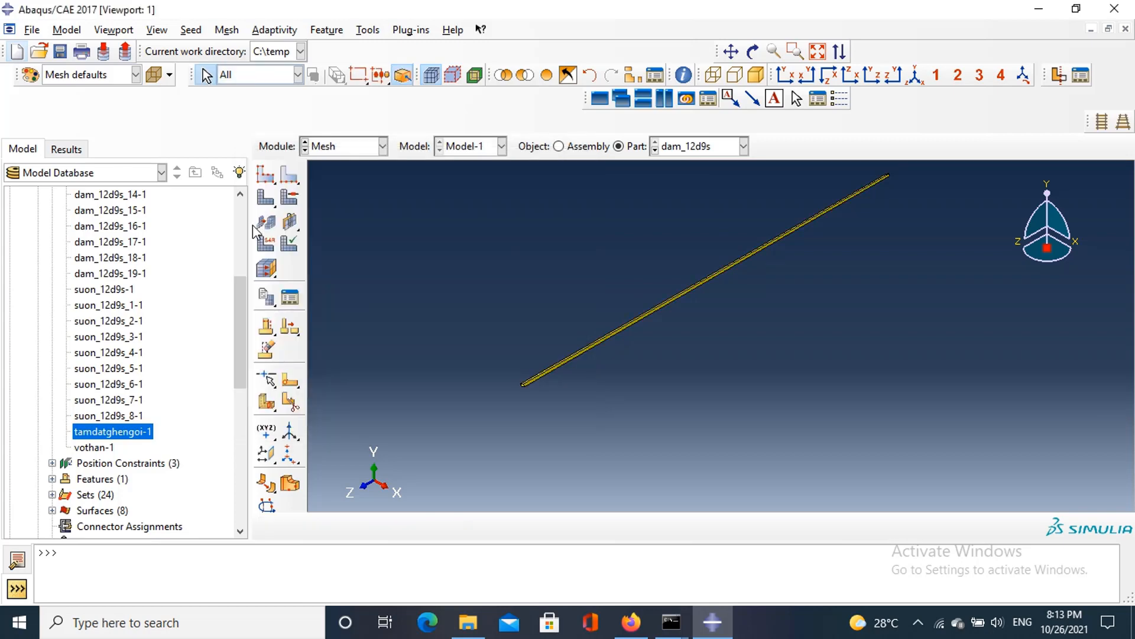
Step: Seed part dam_12d9s with an approximate global size of 50 and mesh it
click(266, 174)
text(50)
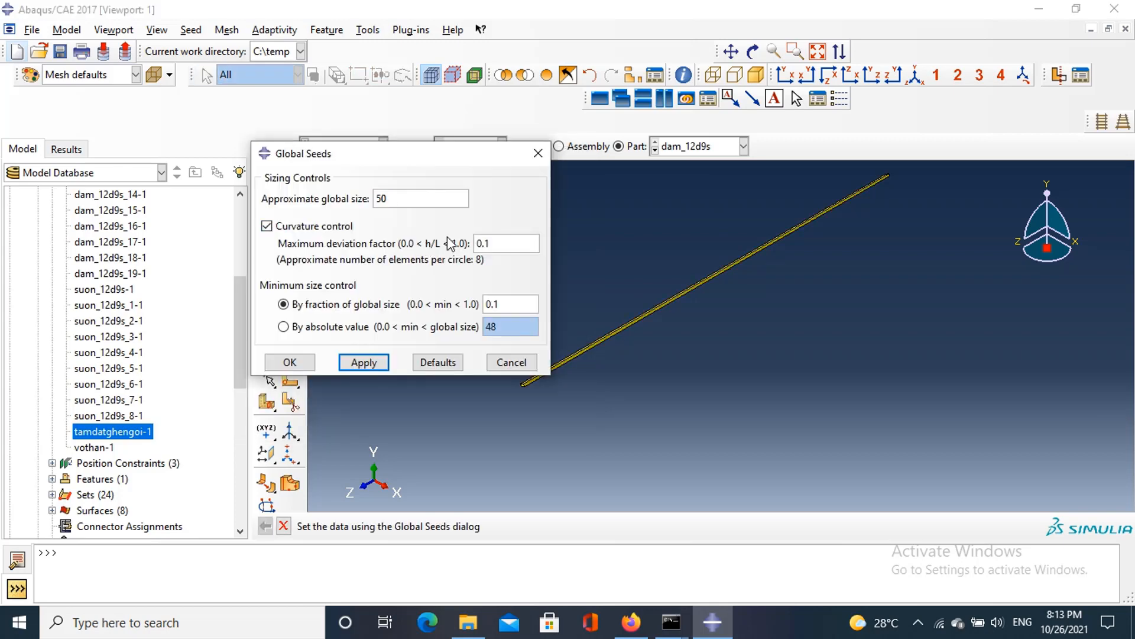
drag(401, 197, 352, 197)
click(364, 362)
click(289, 362)
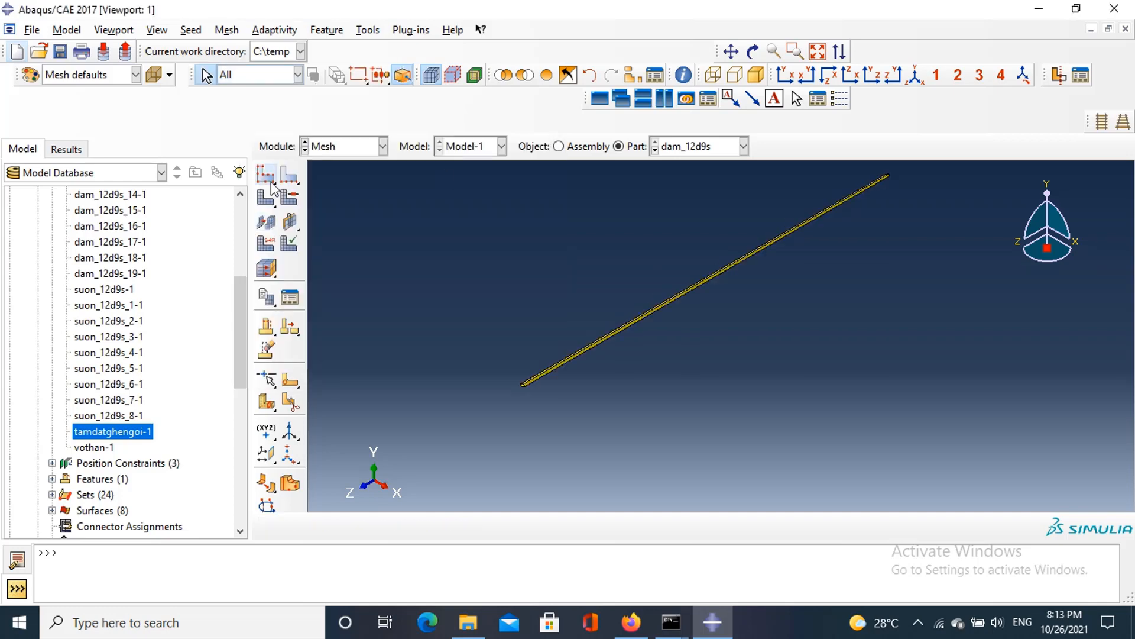
click(265, 197)
click(405, 526)
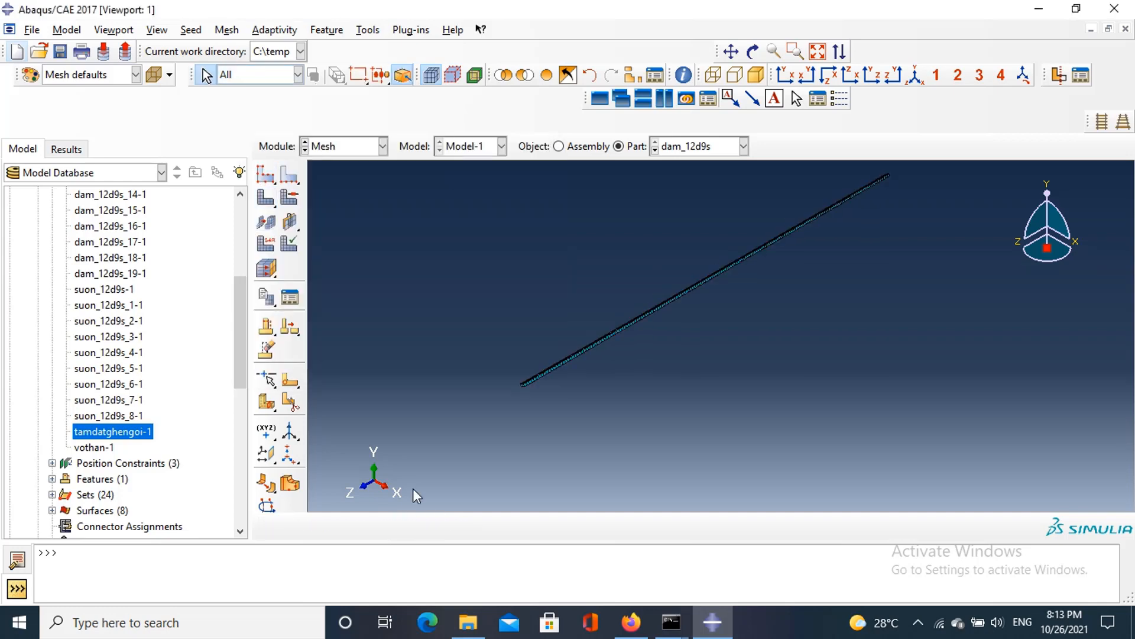
Step: Seed part dam_12d9s_9 with the same global size as the previous beam and mesh it
click(680, 146)
click(679, 174)
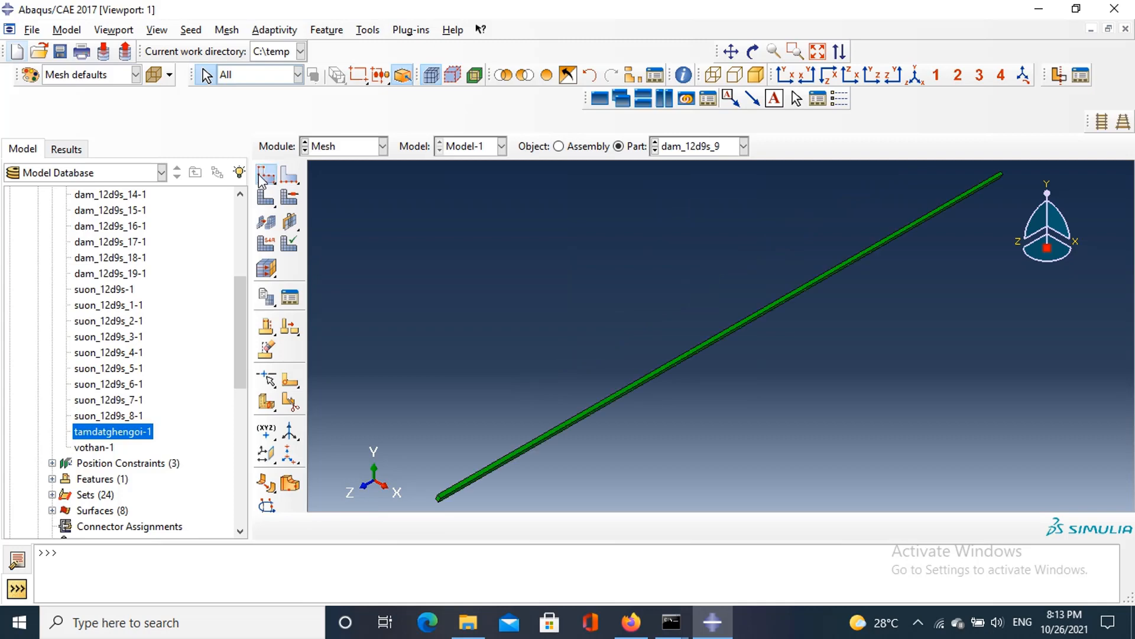
click(265, 176)
click(290, 362)
click(265, 197)
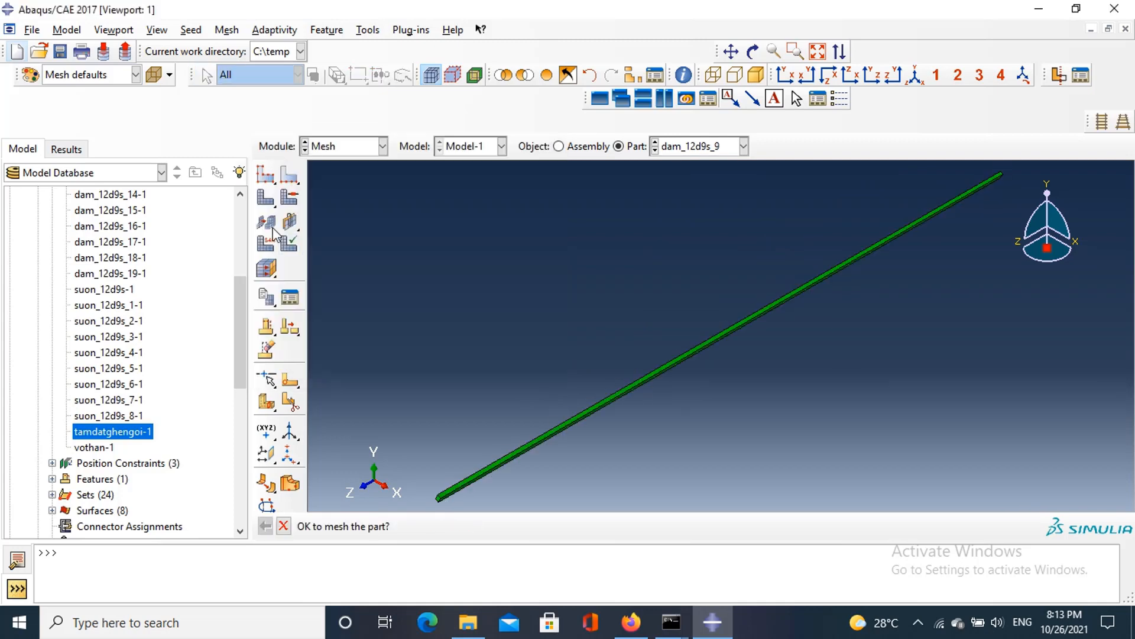
click(403, 526)
Step: Seed part dam_12d9s_10 with an approximate global size of 50 and mesh it
click(698, 146)
click(680, 190)
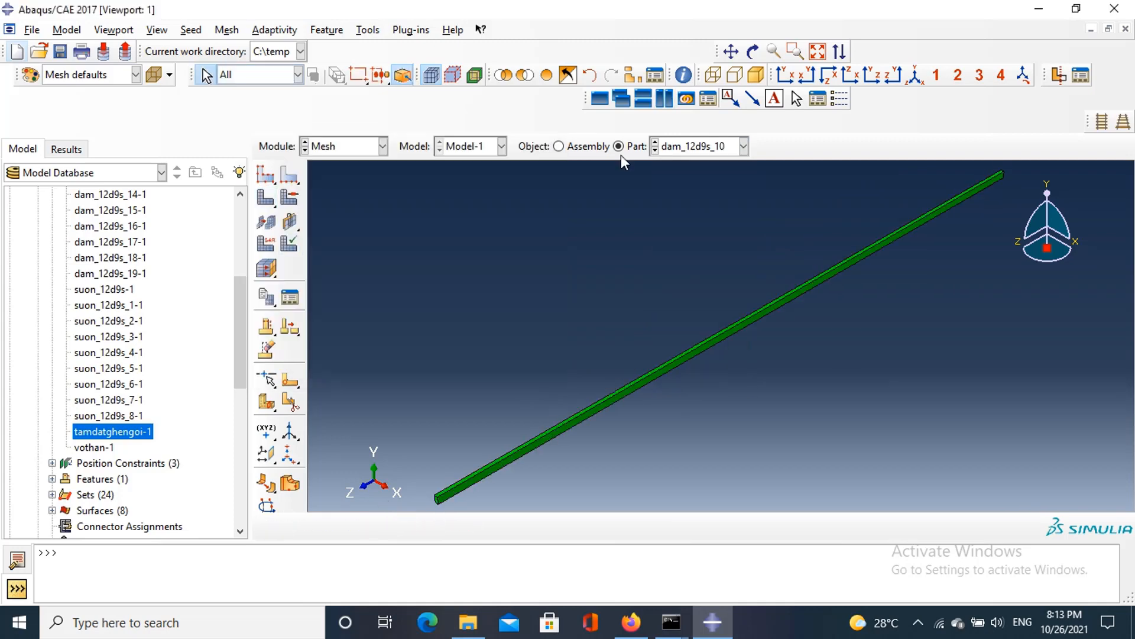
click(267, 171)
text(30)
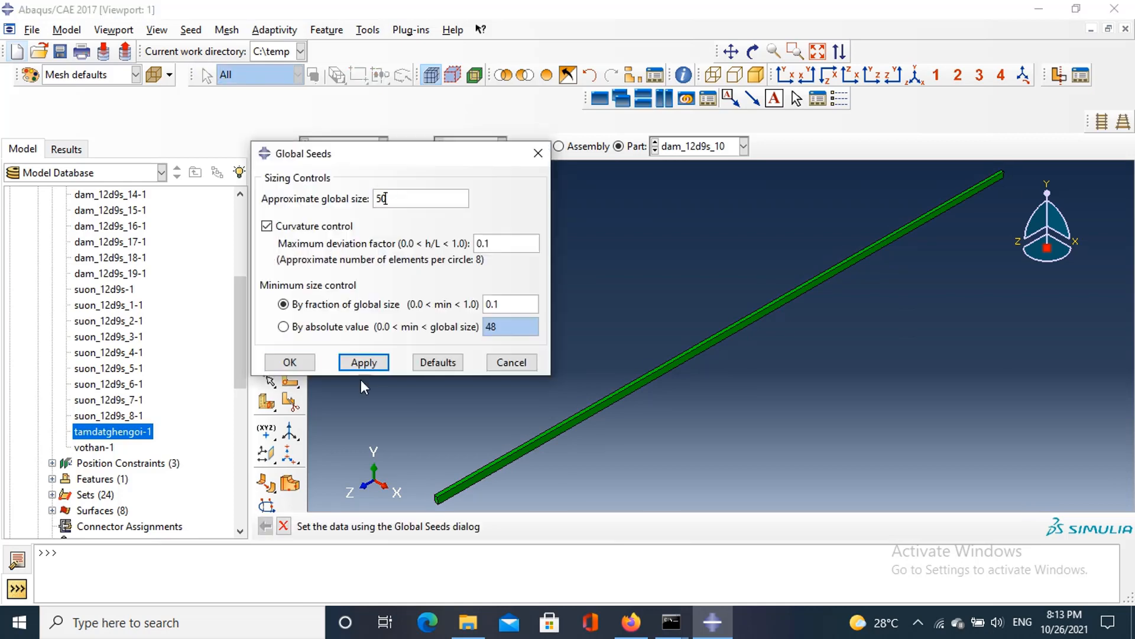
click(291, 360)
click(265, 201)
click(403, 526)
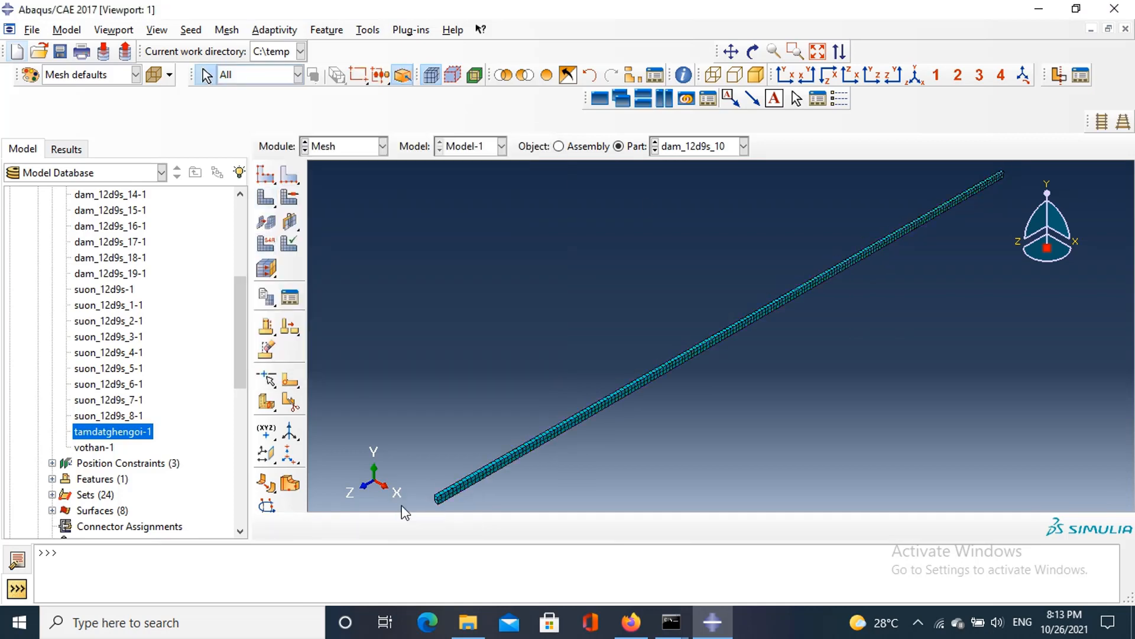
Step: Seed part dam_12d9s_11 with the same global size as the previous beam and mesh it
click(687, 152)
click(686, 211)
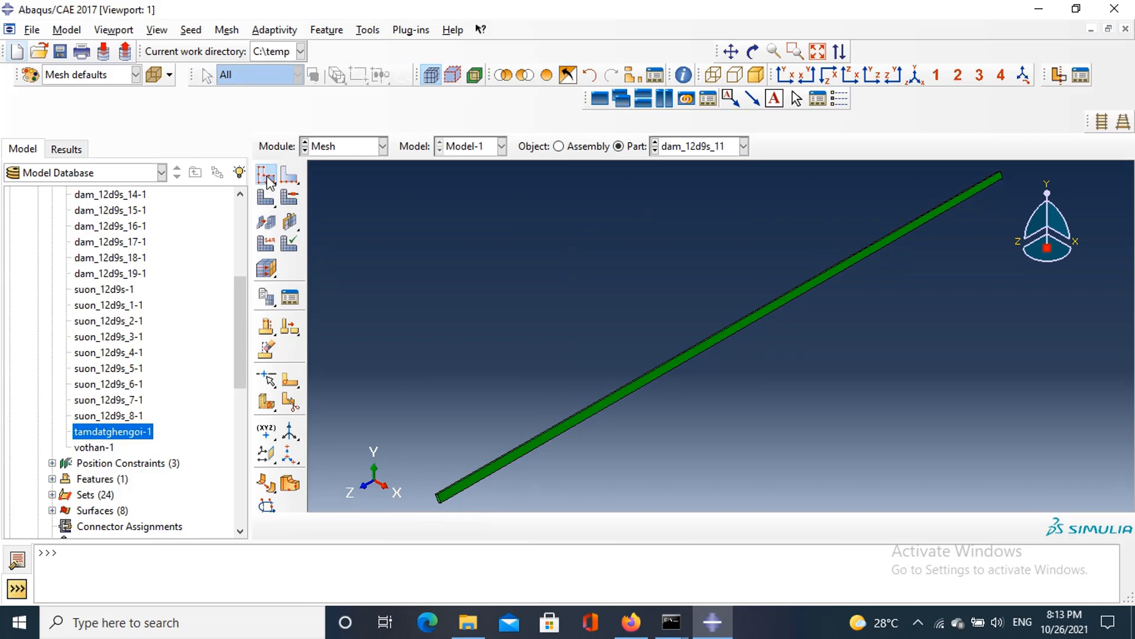
click(267, 174)
click(356, 359)
click(290, 361)
click(266, 200)
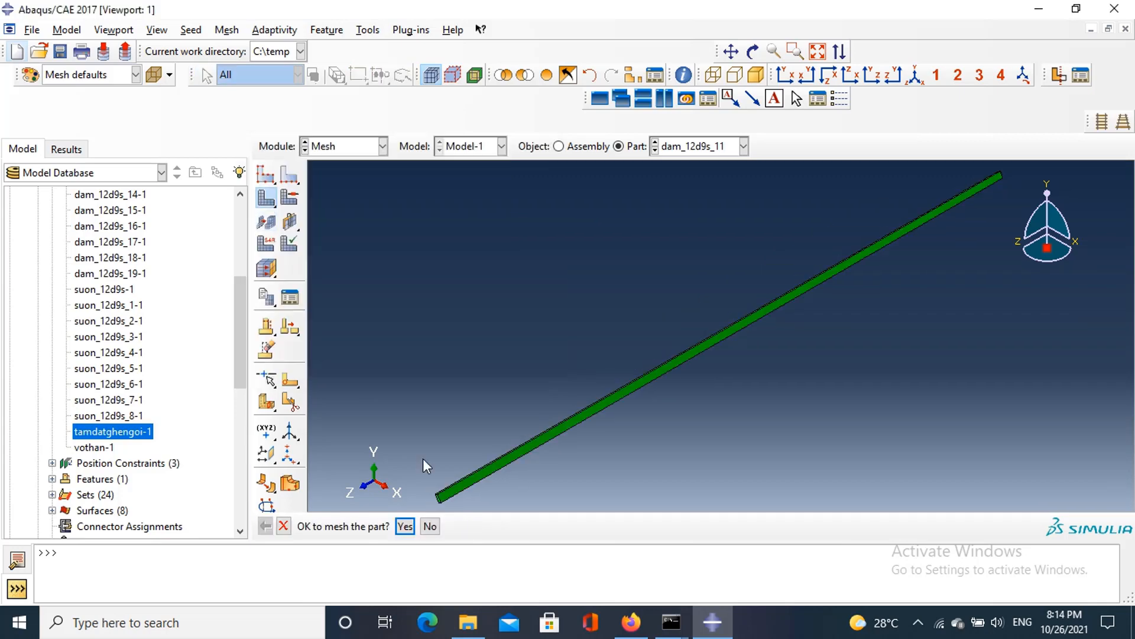
click(404, 526)
Step: Seed part dam_12d9s_12 with the same global size as the previous beam and mesh it
click(687, 150)
click(686, 242)
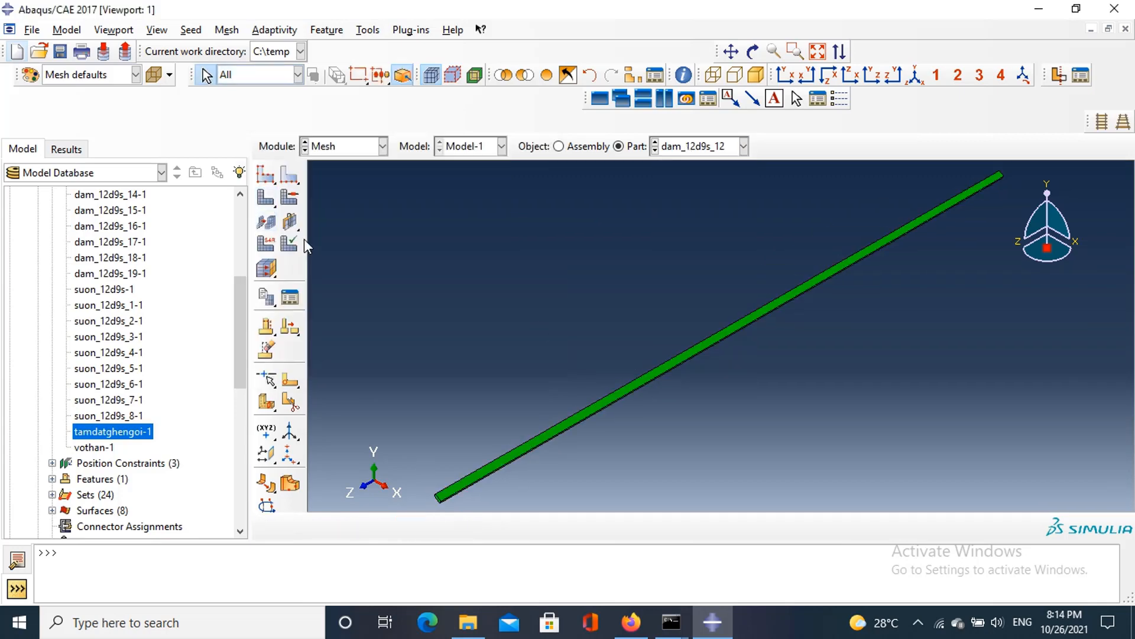
click(267, 175)
click(364, 362)
click(290, 362)
click(266, 199)
click(403, 526)
Step: Seed part dam_12d9s_13 with an approximate global size of 50 and mesh it
click(678, 151)
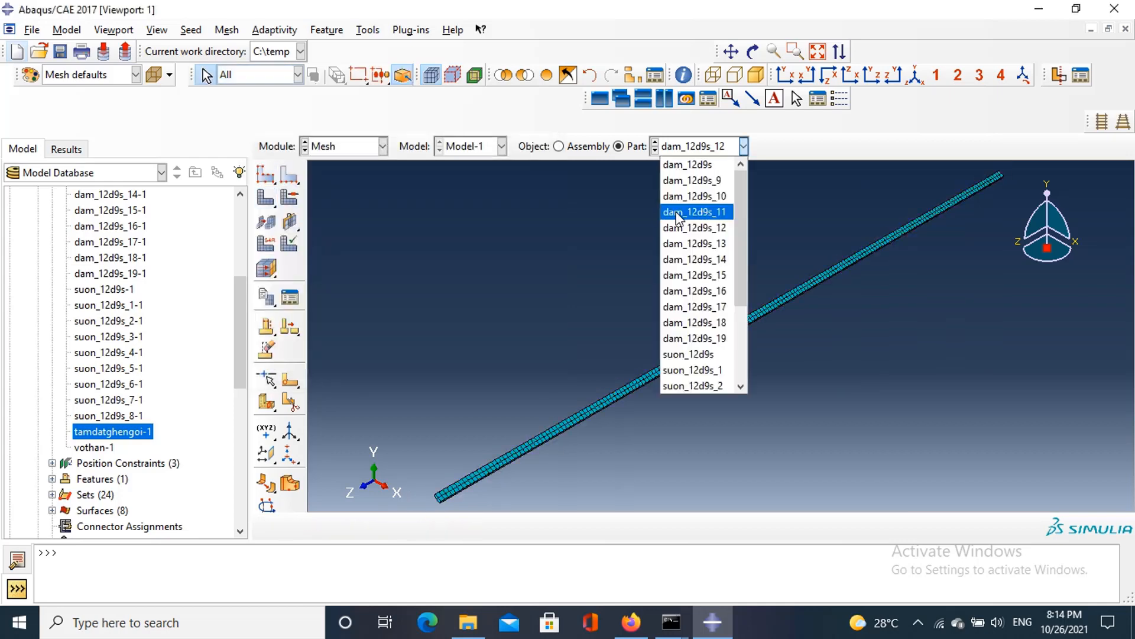
click(686, 244)
click(265, 175)
click(364, 362)
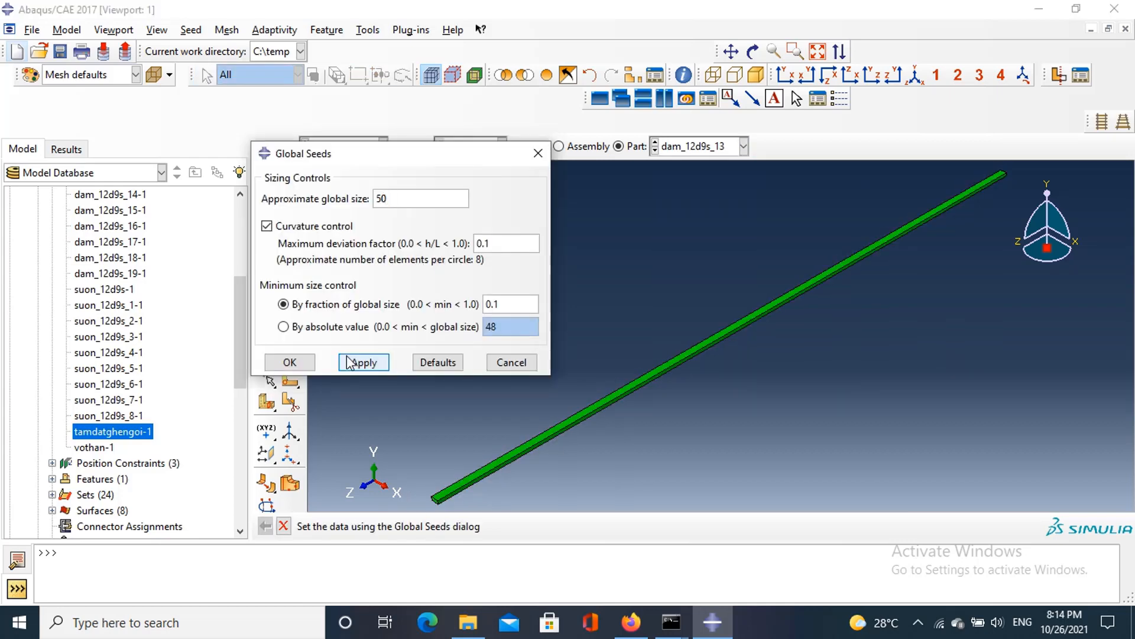
click(290, 362)
click(266, 198)
click(404, 525)
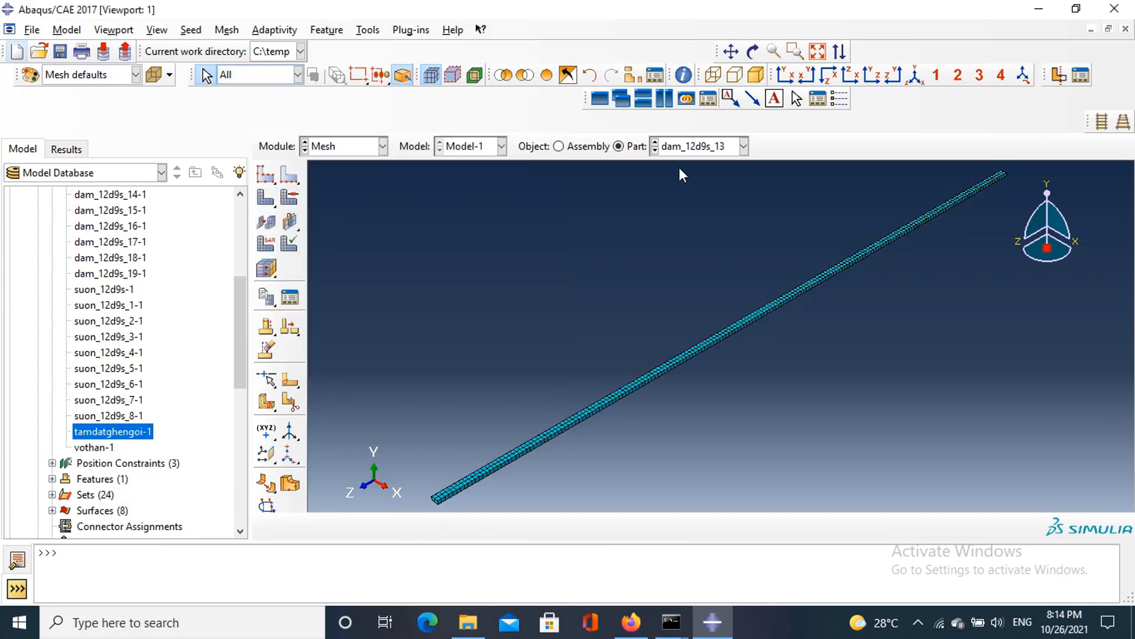
Step: Seed part dam_12d9s_14 with the same global size as the previous beam and mesh it
click(680, 148)
click(686, 259)
click(265, 175)
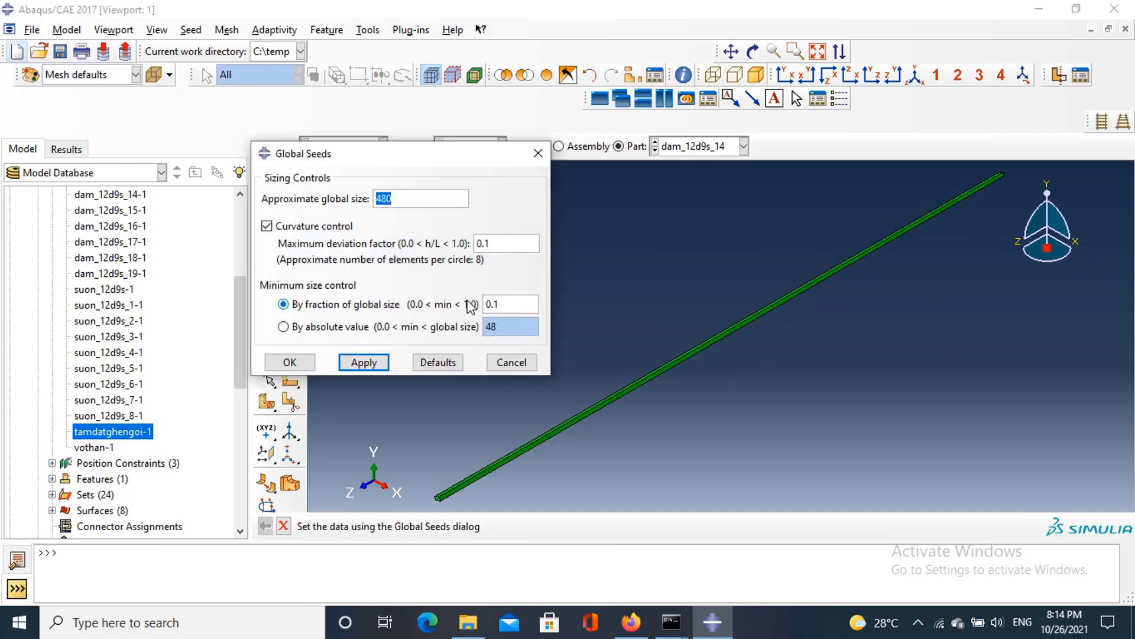
text(30)
click(363, 362)
click(289, 361)
click(265, 198)
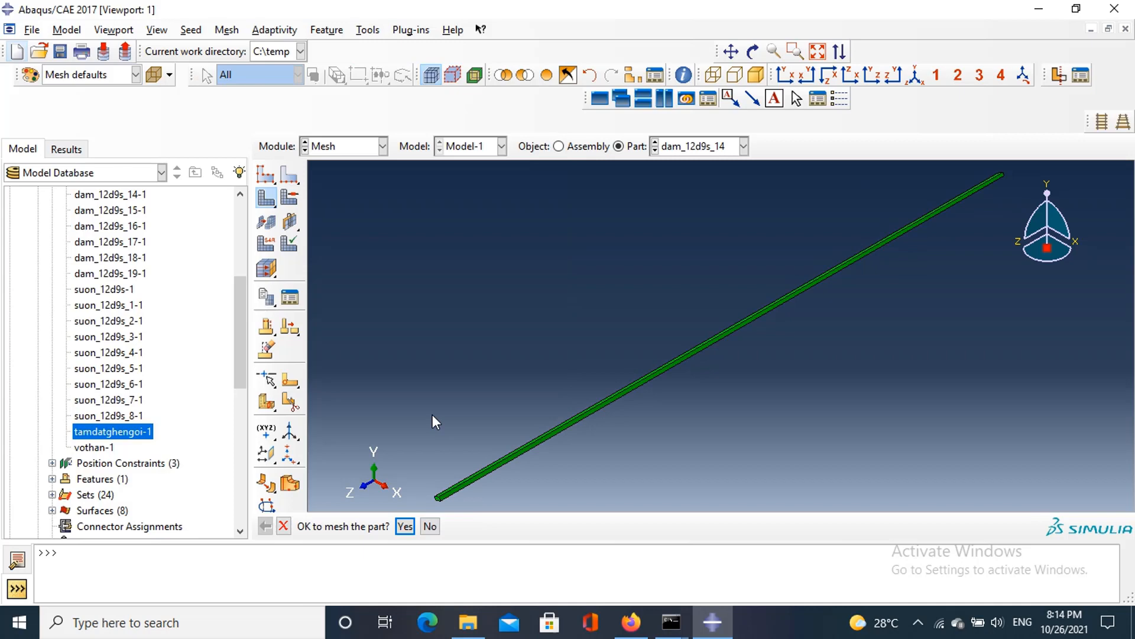
click(405, 526)
Step: Seed part dam_12d9s_15 with the same global size as the previous beam and mesh it
click(686, 147)
click(684, 287)
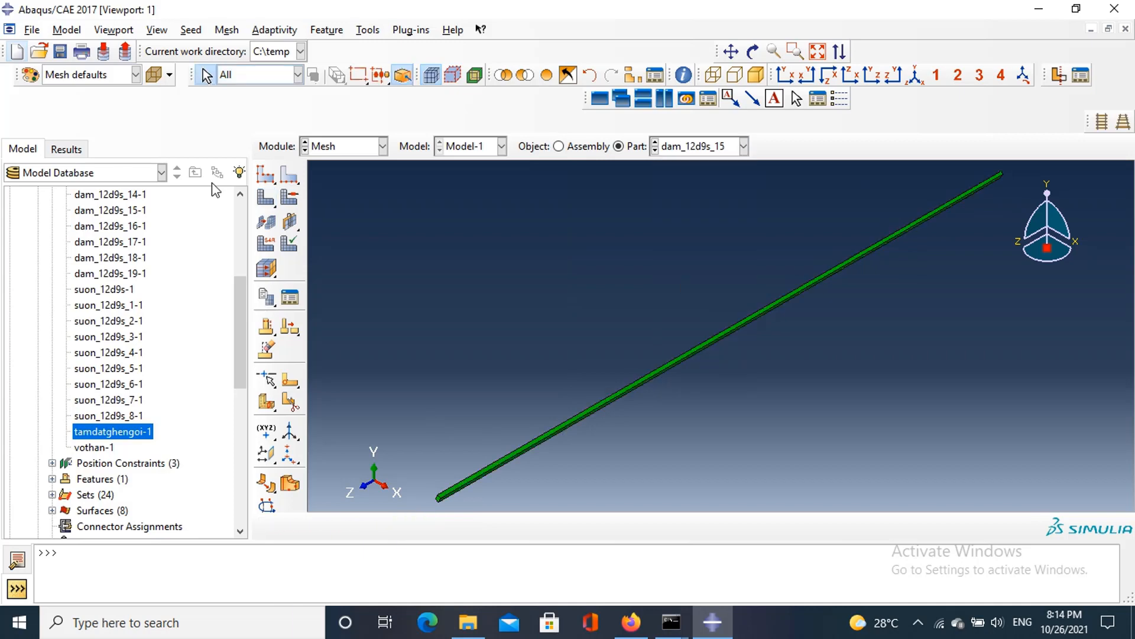
click(265, 175)
click(291, 362)
click(267, 199)
click(405, 526)
Step: Seed part dam_12d9s_16 with an approximate global size of 50 and mesh it
click(695, 146)
click(686, 298)
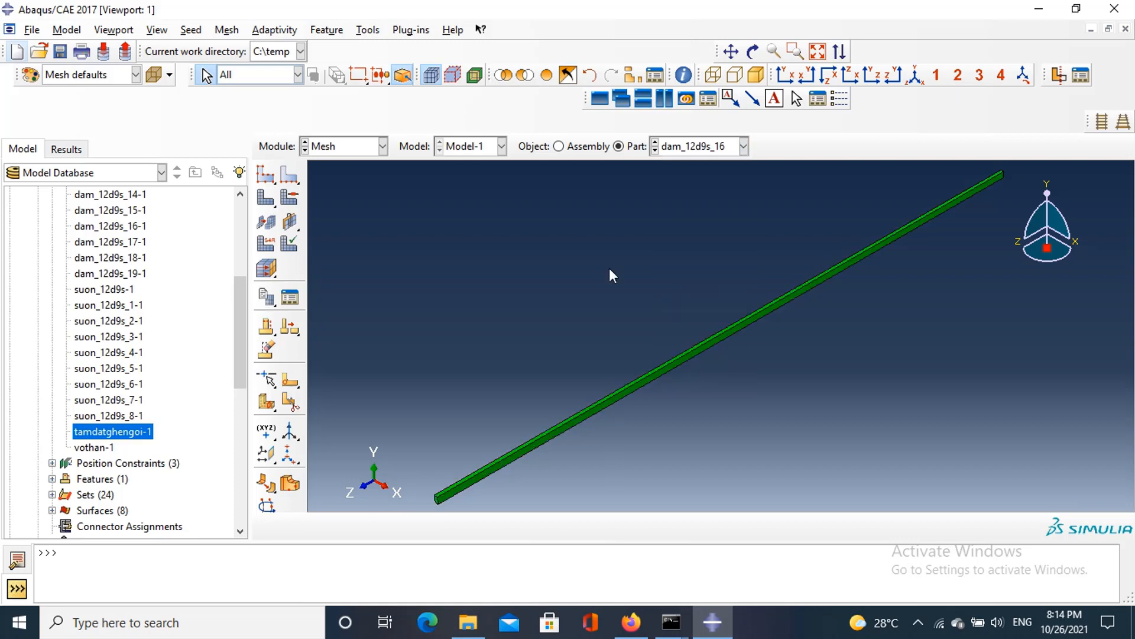
click(265, 175)
click(364, 362)
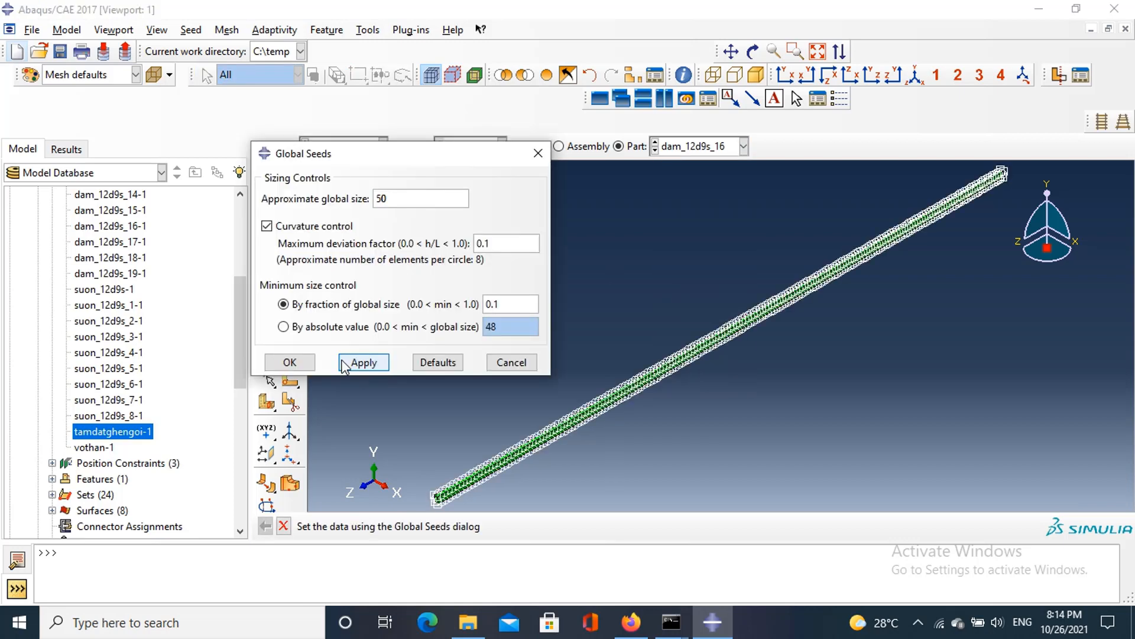
click(289, 362)
click(266, 199)
click(405, 526)
Step: Seed part dam_12d9s_17 with an approximate global size of 50 and mesh it
click(695, 146)
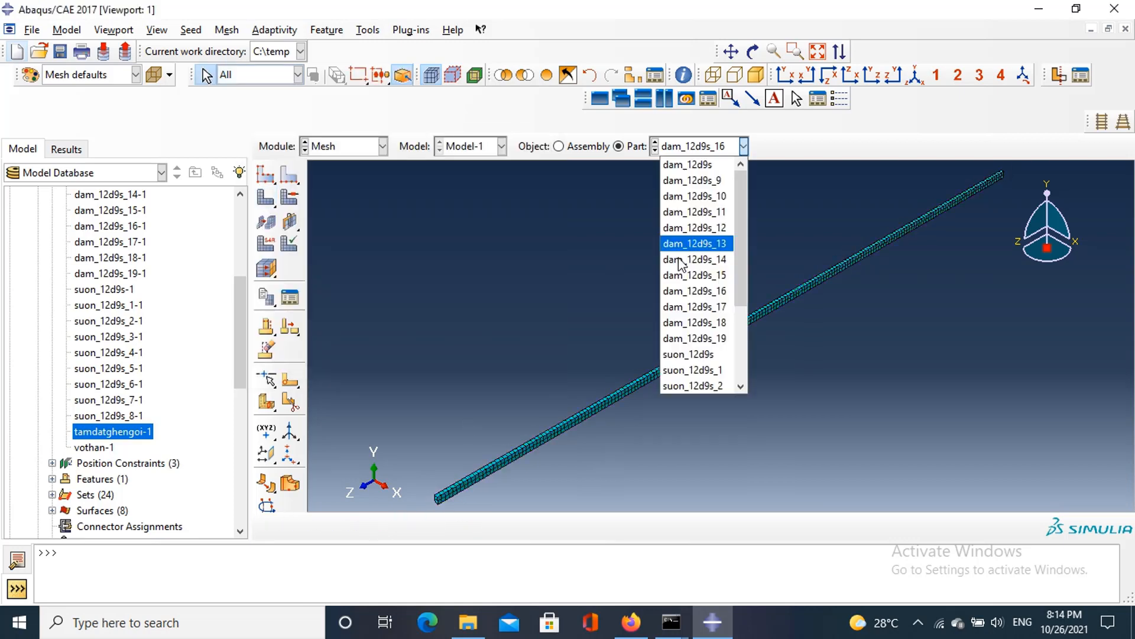
click(689, 244)
click(277, 178)
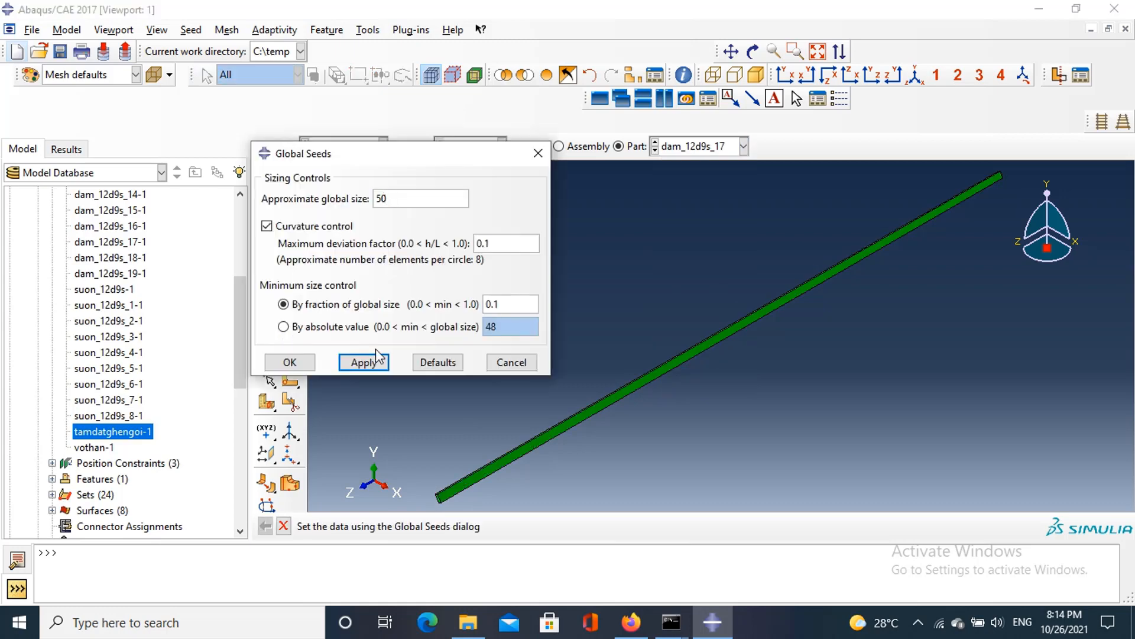
click(364, 362)
click(290, 362)
click(266, 198)
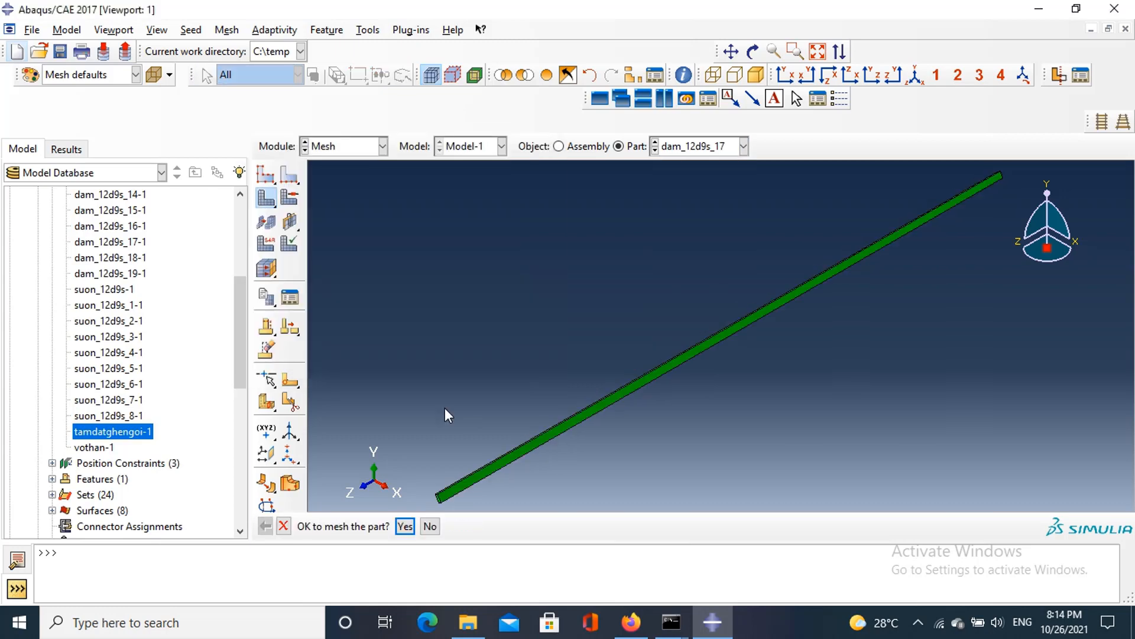
click(405, 526)
Step: Seed part dam_12d9s_18 with the same global size as the previous beam and mesh it
click(705, 148)
click(692, 322)
click(266, 175)
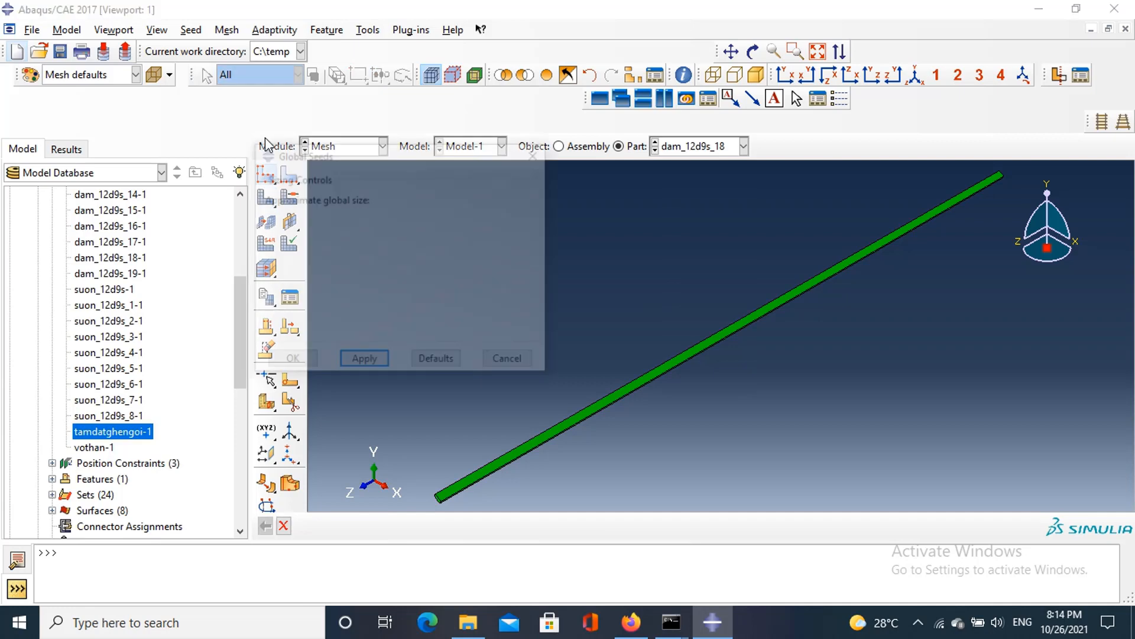
click(364, 358)
click(292, 358)
click(265, 199)
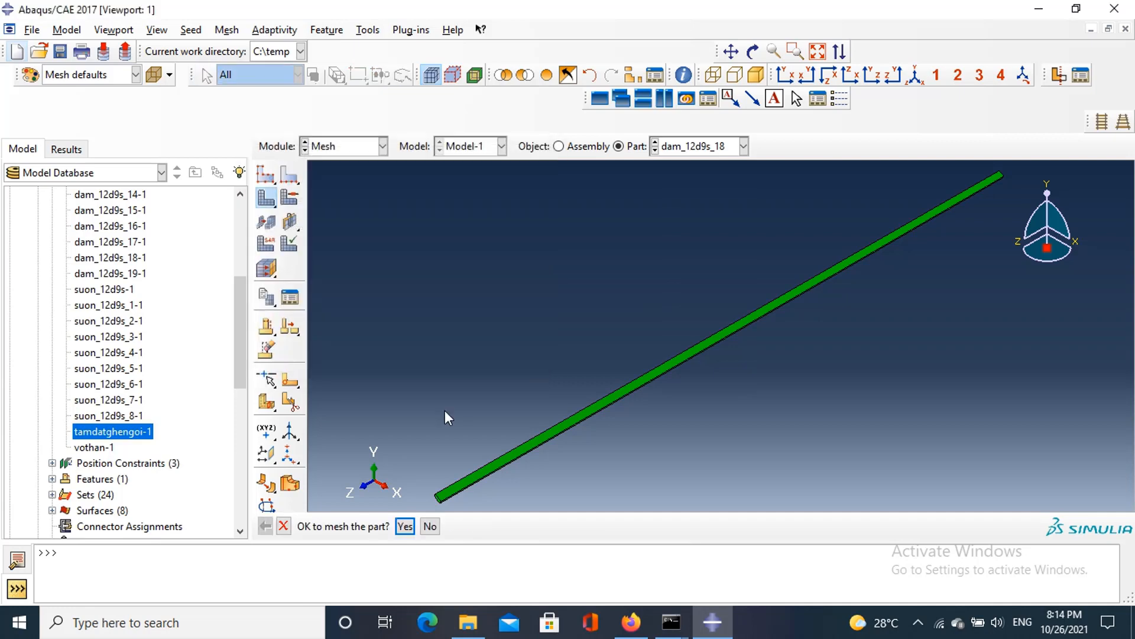
key(Return)
Step: Seed part dam_12d9s_19 with the same global size as the previous beam and mesh it
click(674, 147)
click(692, 334)
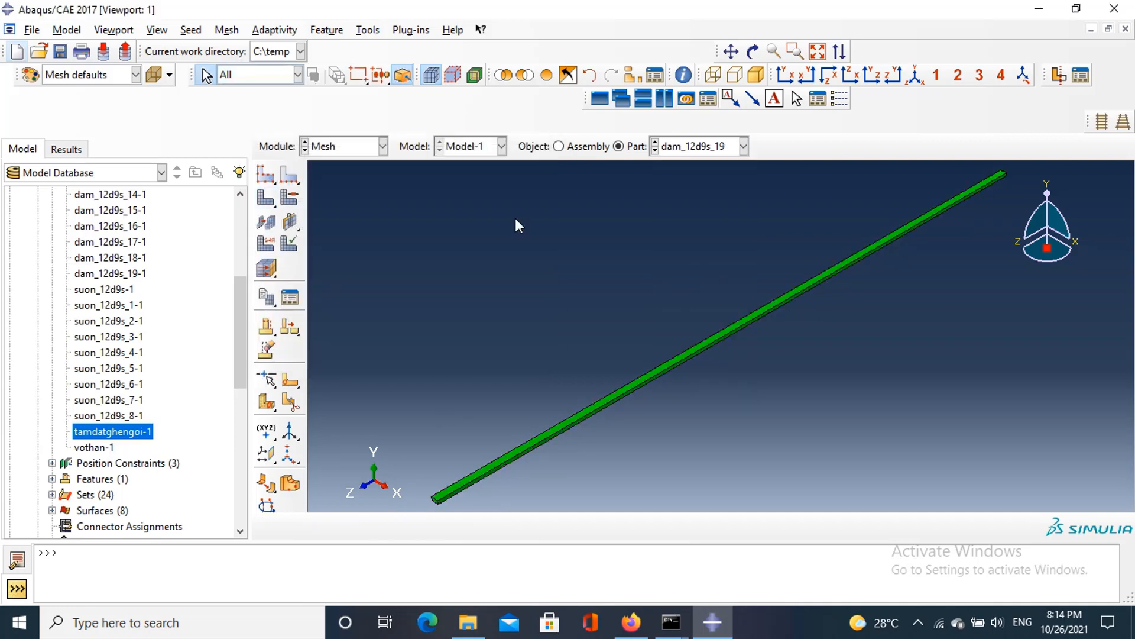
click(266, 174)
click(386, 363)
click(278, 361)
click(267, 199)
click(406, 529)
Step: Seed rib part suon_12d9s with an approximate global size of 50 and mesh it
click(698, 147)
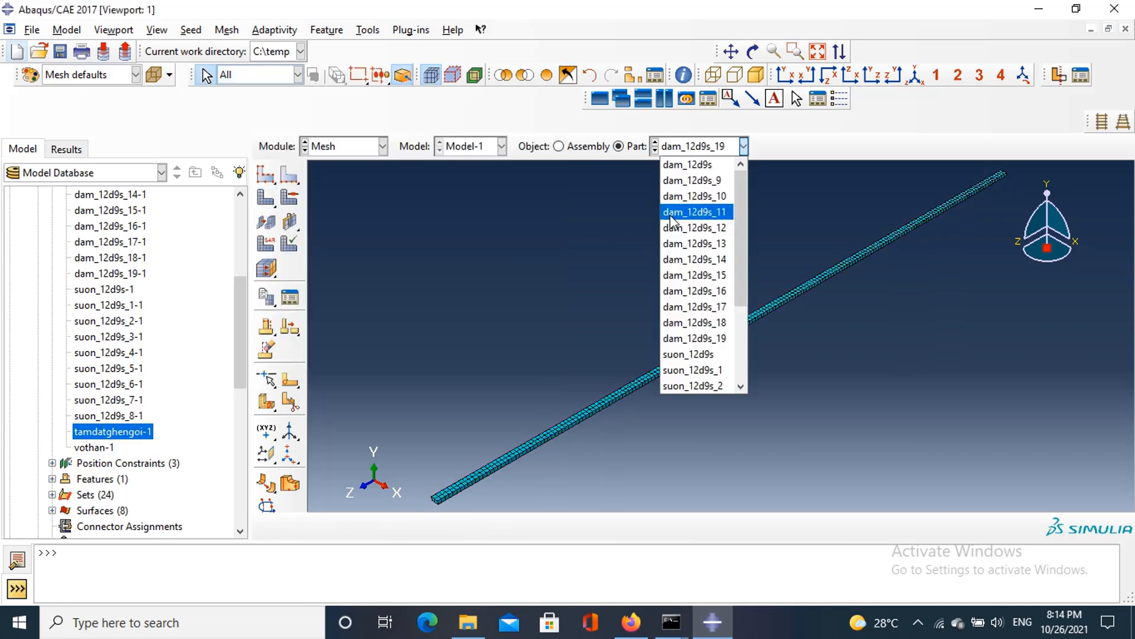
click(692, 353)
click(267, 174)
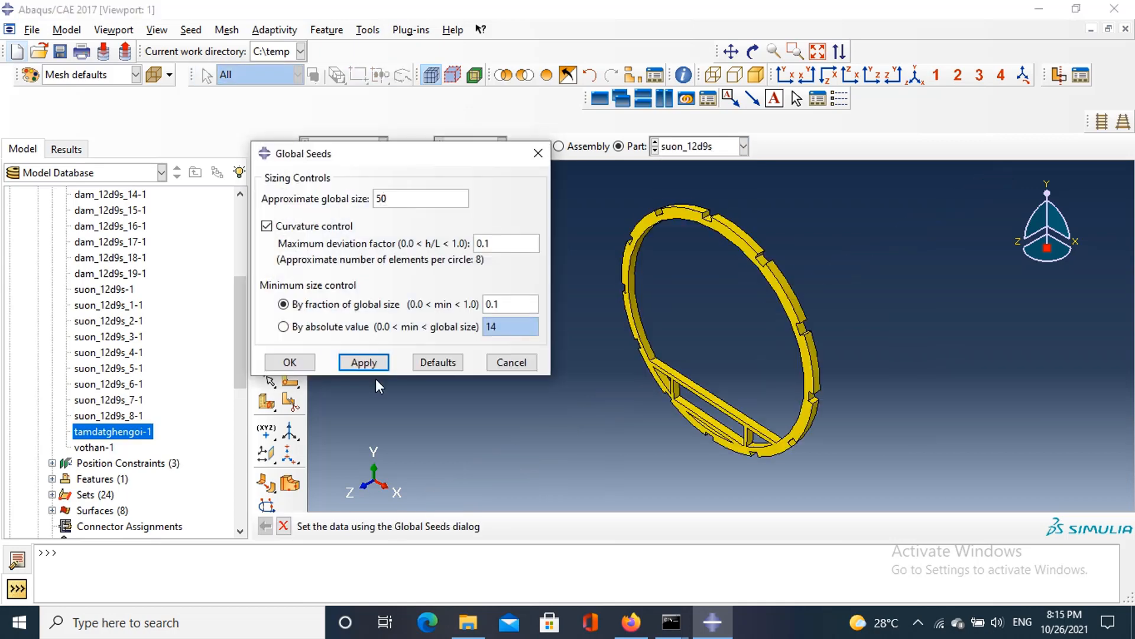
click(362, 362)
click(292, 363)
click(266, 200)
click(406, 528)
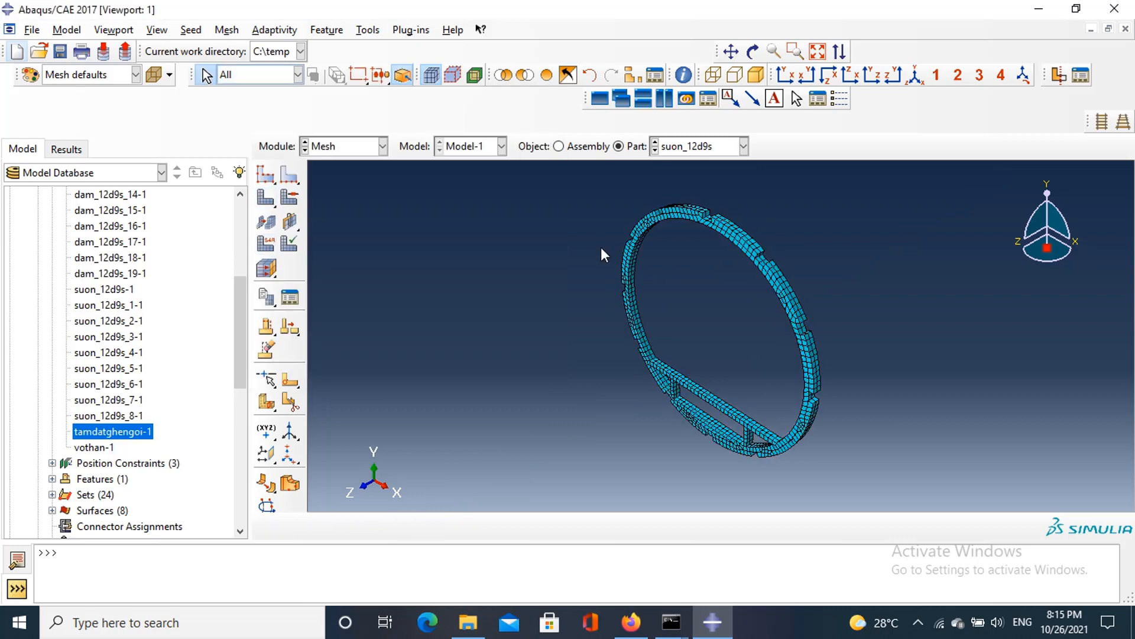
Step: Seed rib part suon_12d9s_1 with an approximate global size of 50 and mesh it
click(697, 146)
scroll(692, 343, down, 2)
click(692, 273)
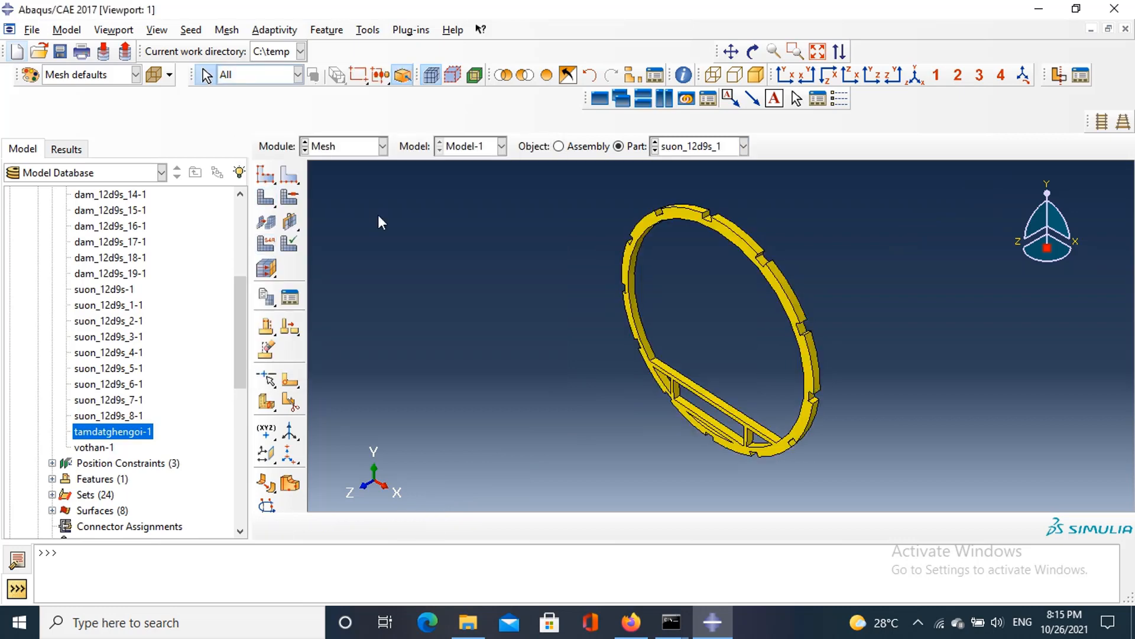
click(275, 177)
text(50)
click(358, 363)
click(289, 362)
click(266, 198)
click(406, 526)
Step: Seed rib part suon_12d9s_2 with an approximate global size of 50 and mesh it
click(698, 146)
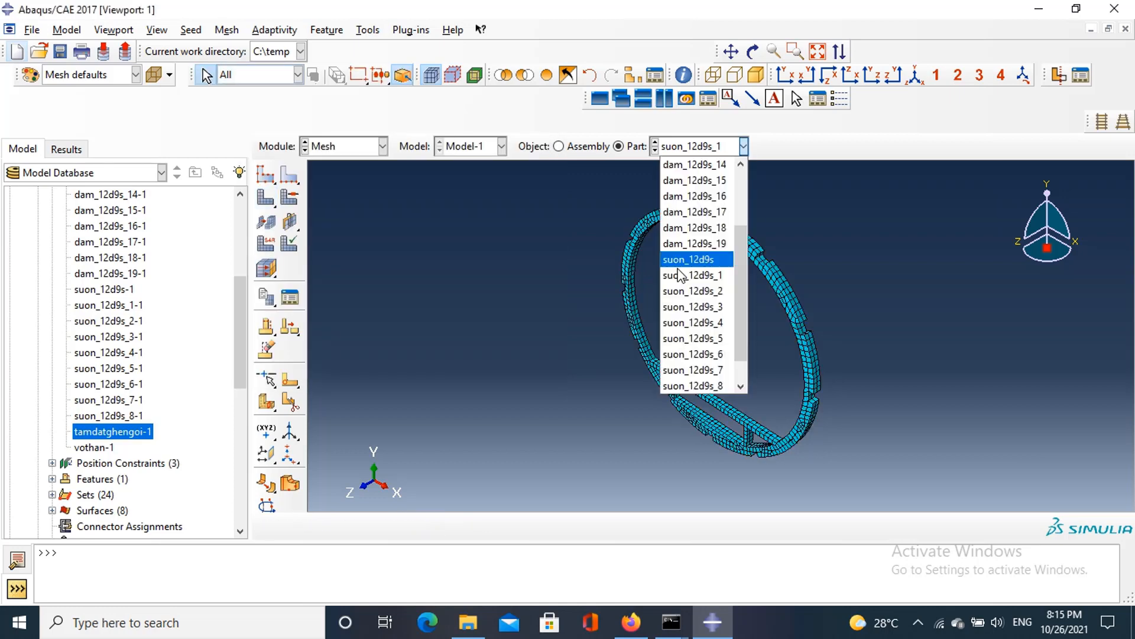
click(674, 257)
click(290, 198)
text(30)
click(363, 360)
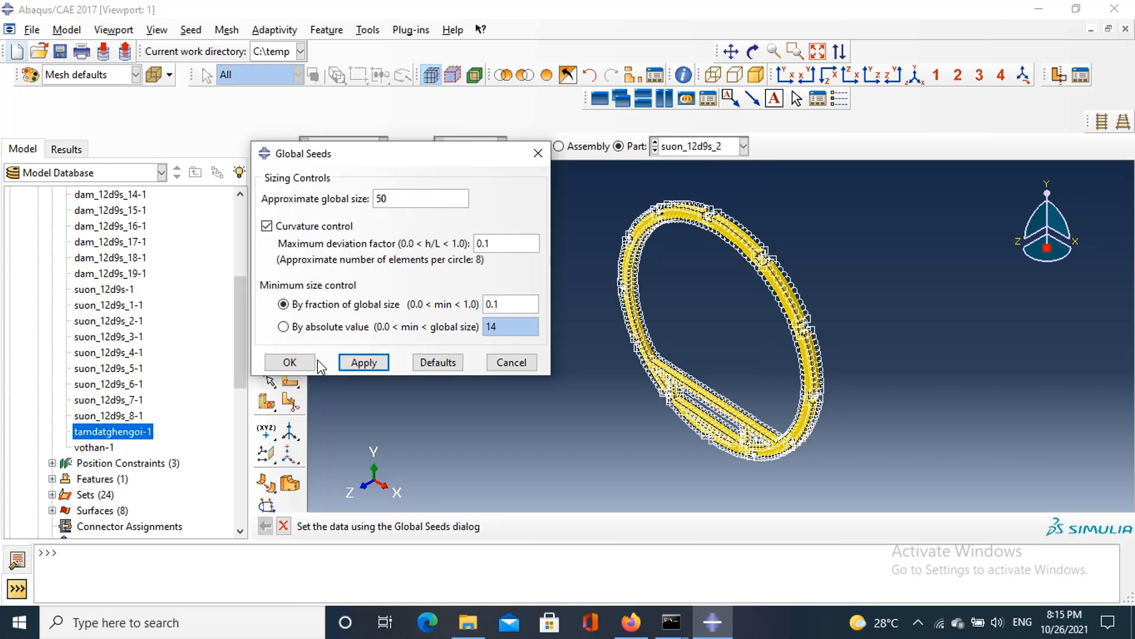
click(293, 361)
click(289, 222)
click(406, 527)
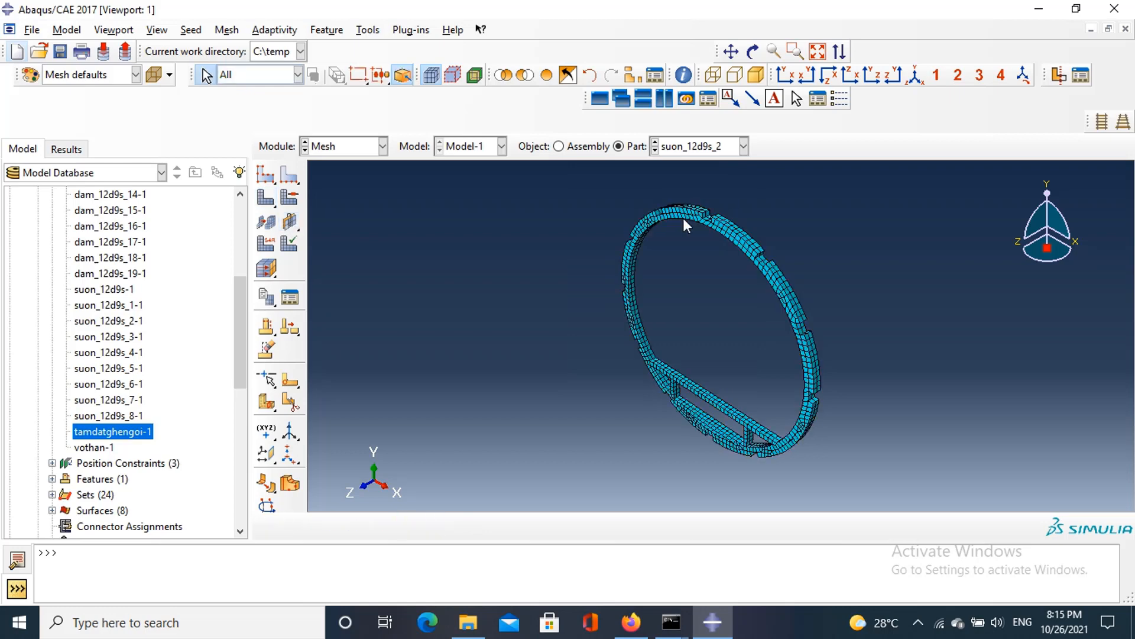
Step: Seed rib part suon_12d9s_3 with the same approximate global size as the previous rib and mesh it
click(698, 146)
click(669, 306)
click(265, 174)
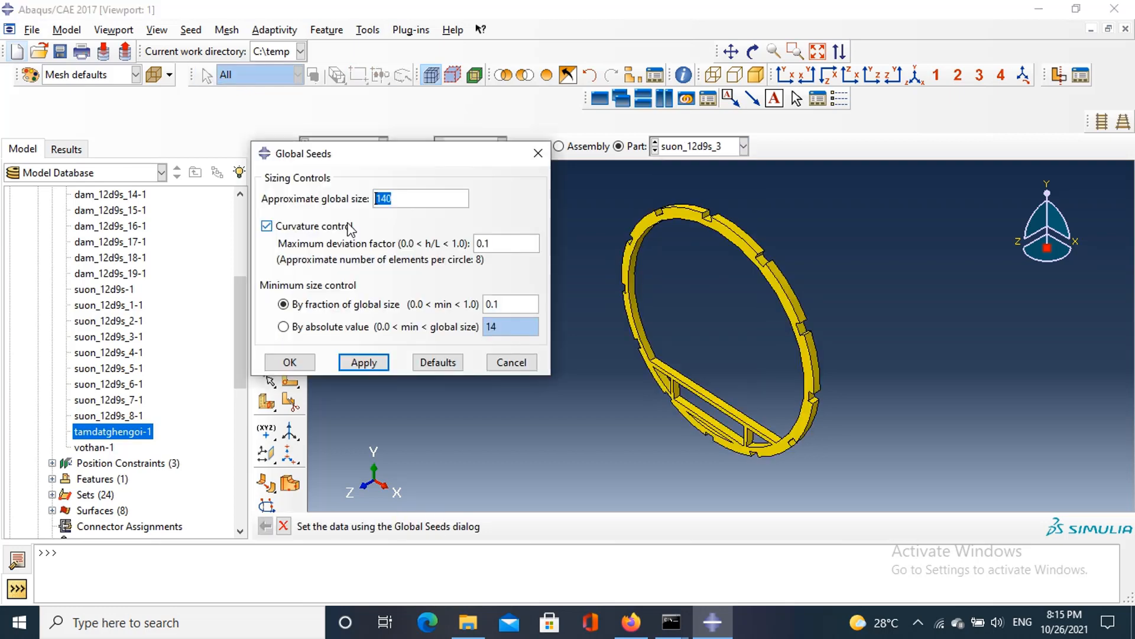
click(363, 361)
click(289, 361)
click(265, 198)
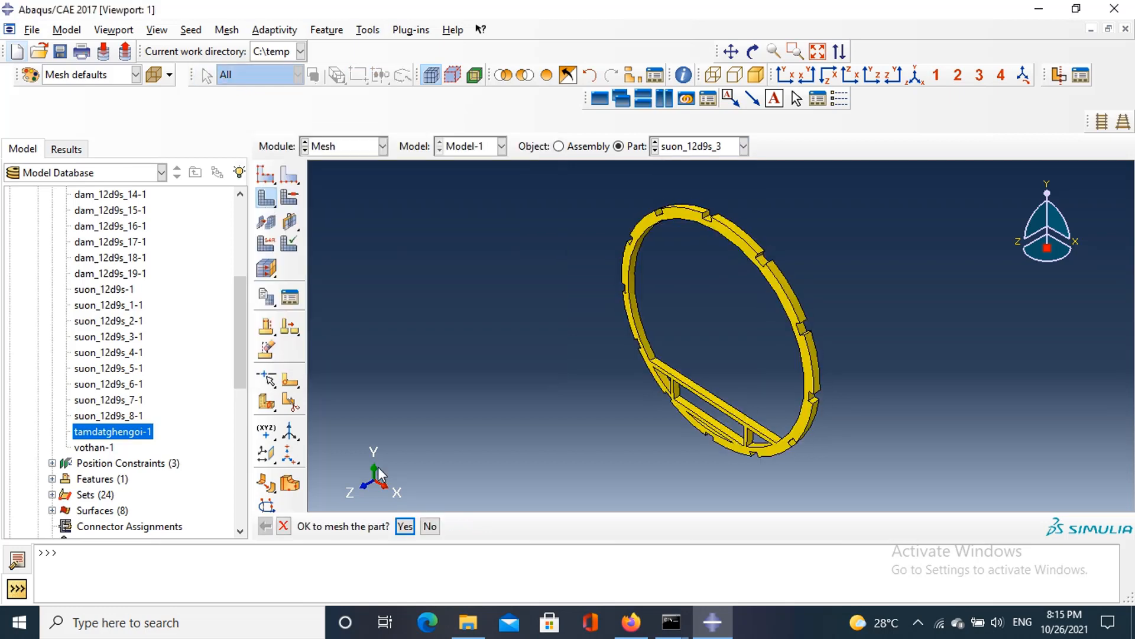
click(409, 527)
Step: Seed rib part suon_12d9s_4 with the same approximate global size as the previous rib and mesh it
click(698, 146)
click(696, 323)
click(266, 175)
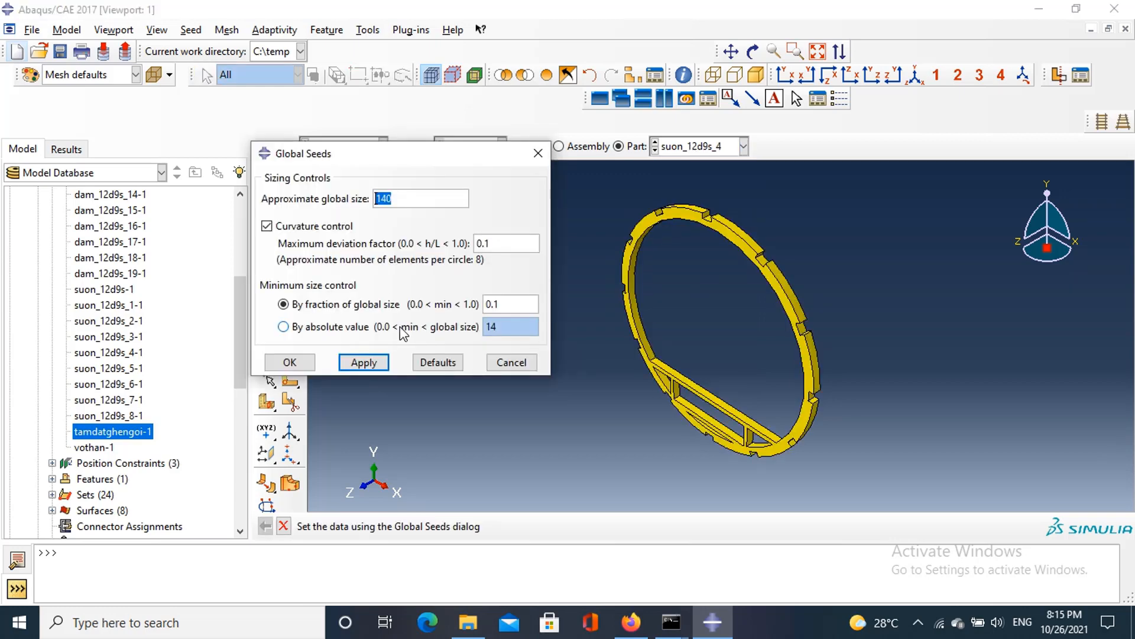
click(363, 361)
click(265, 198)
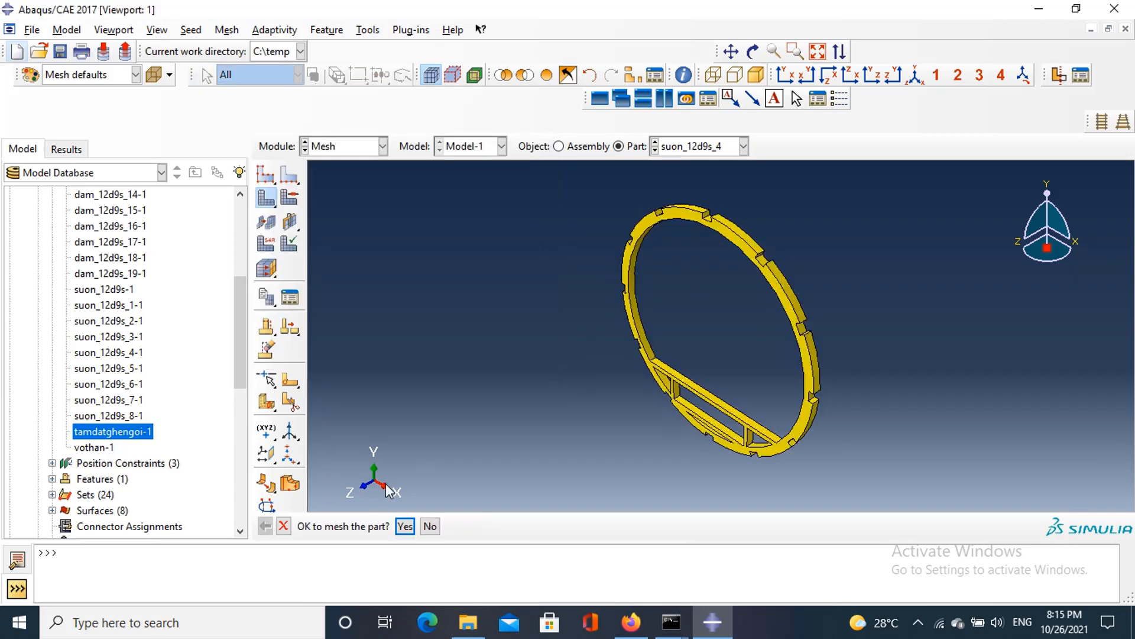
click(409, 527)
Step: Seed rib part suon_12d9s_6 with the same approximate global size as the previous rib and mesh it
click(698, 146)
click(693, 354)
click(265, 175)
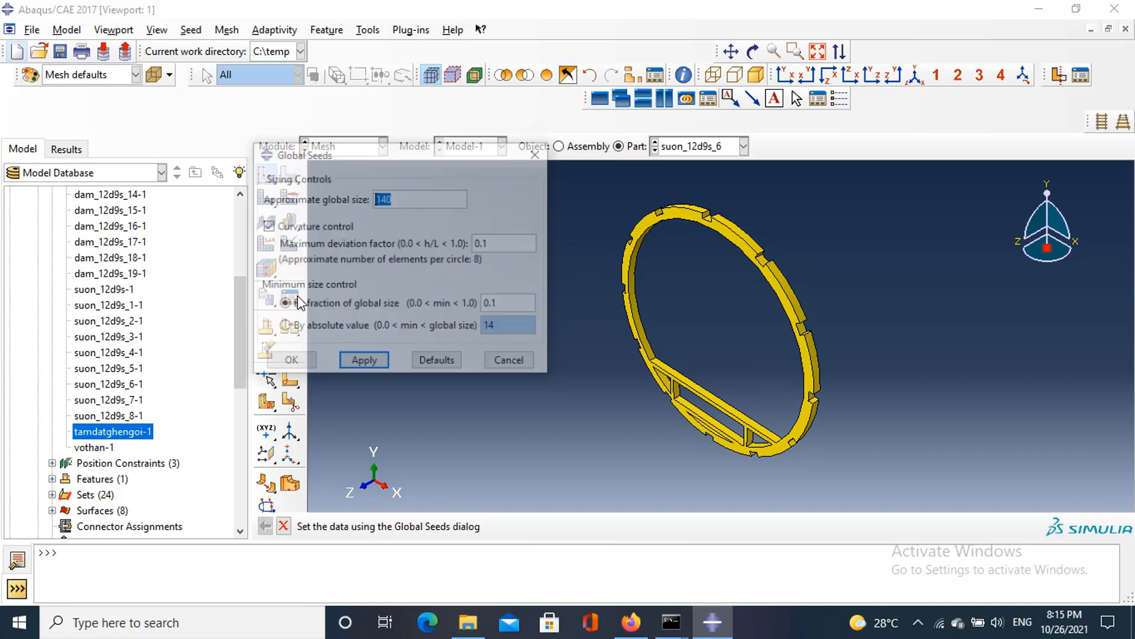
click(363, 361)
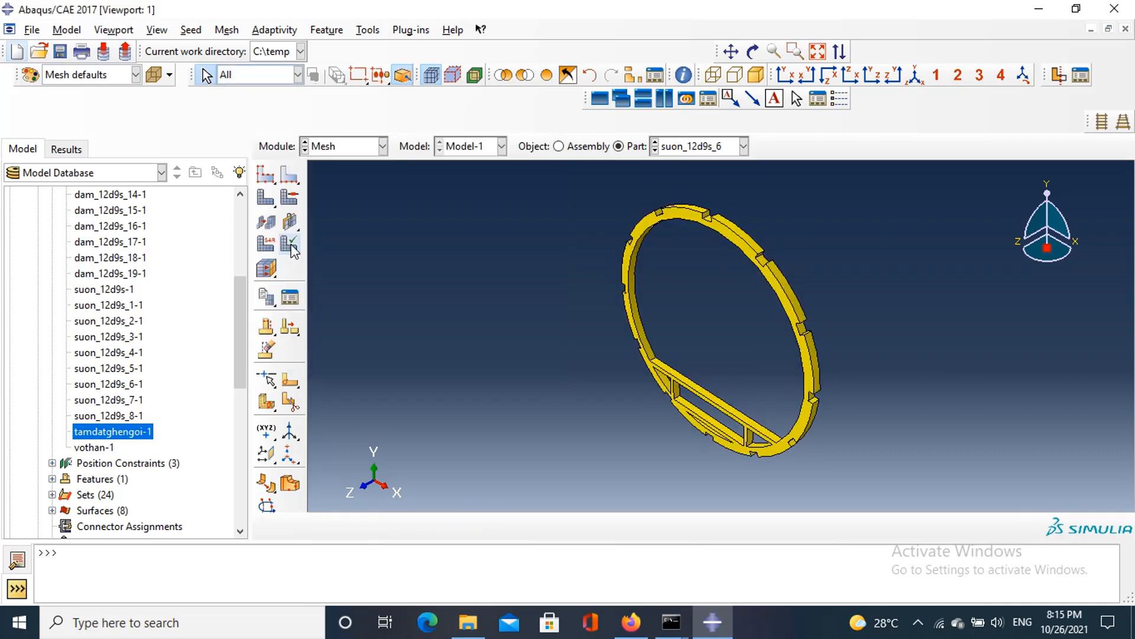
click(266, 198)
click(414, 523)
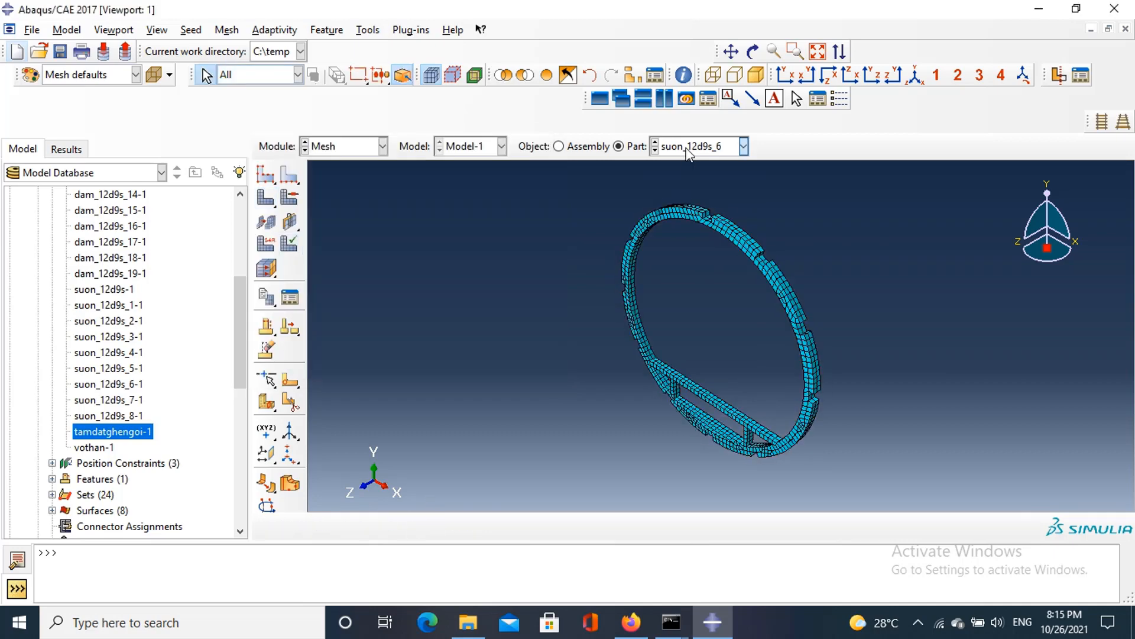
Step: Seed rib part suon_12d9s_7 with an approximate global size of 50 and mesh it
click(686, 148)
click(675, 353)
click(689, 151)
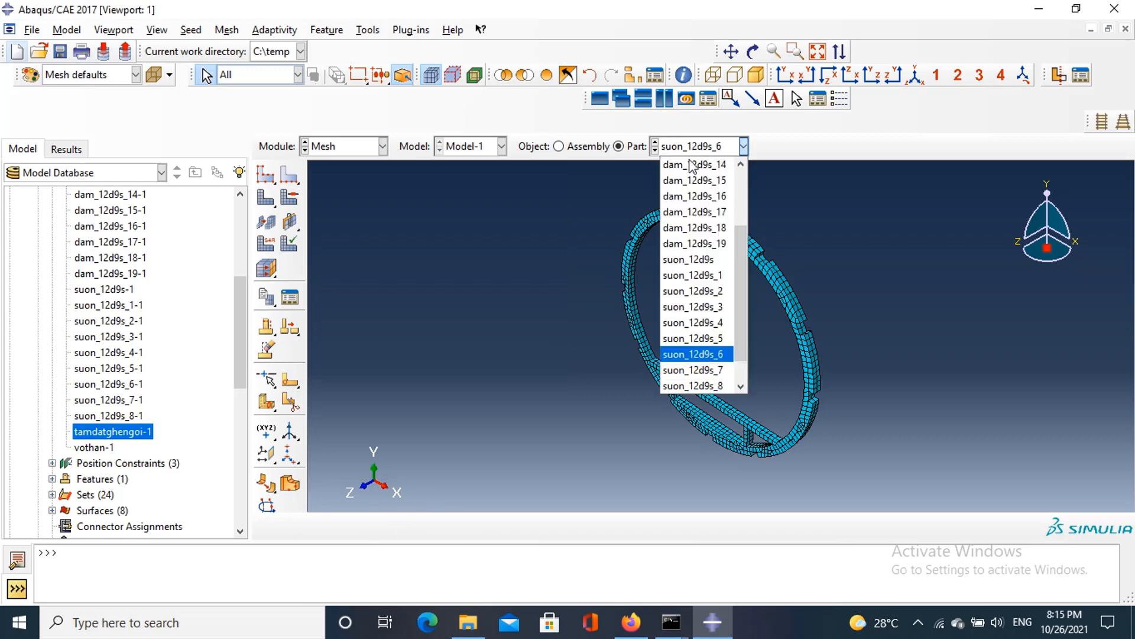
click(690, 370)
click(266, 174)
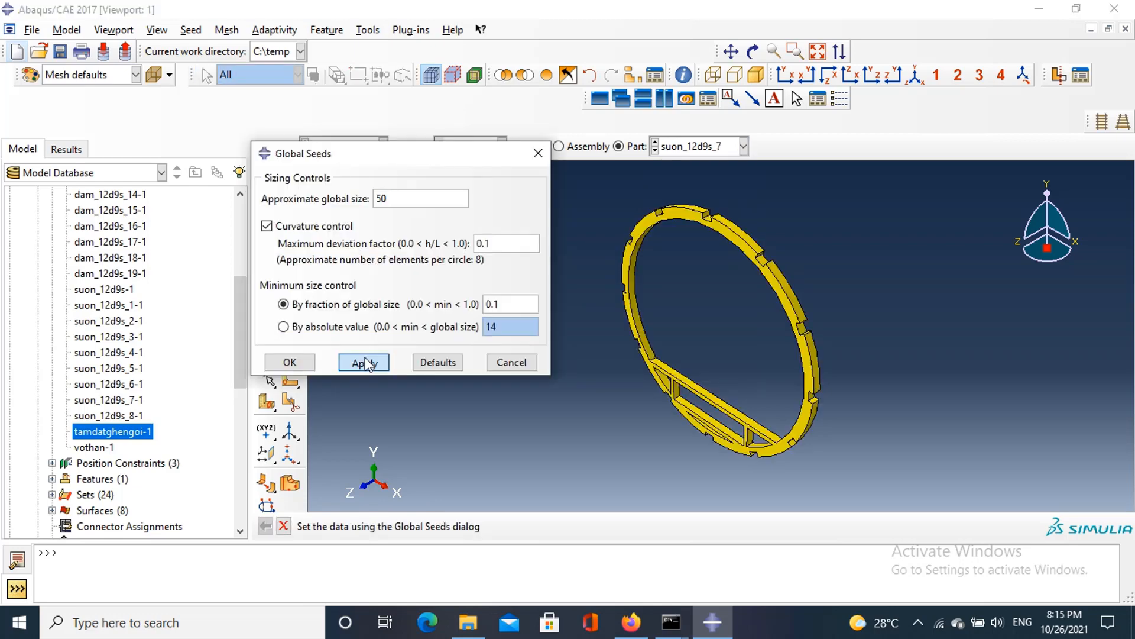
click(365, 358)
click(289, 362)
click(266, 198)
click(407, 525)
Step: Seed rib part suon_12d9s_8 with an approximate global size of 50 and mesh it
click(675, 149)
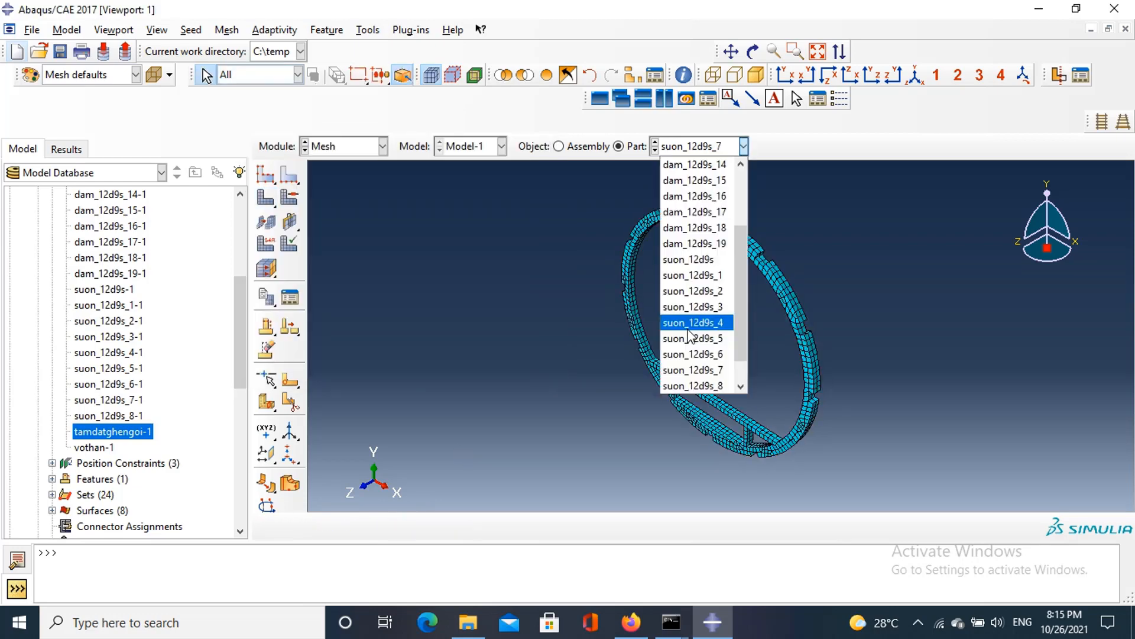
click(692, 384)
click(264, 175)
text(30)
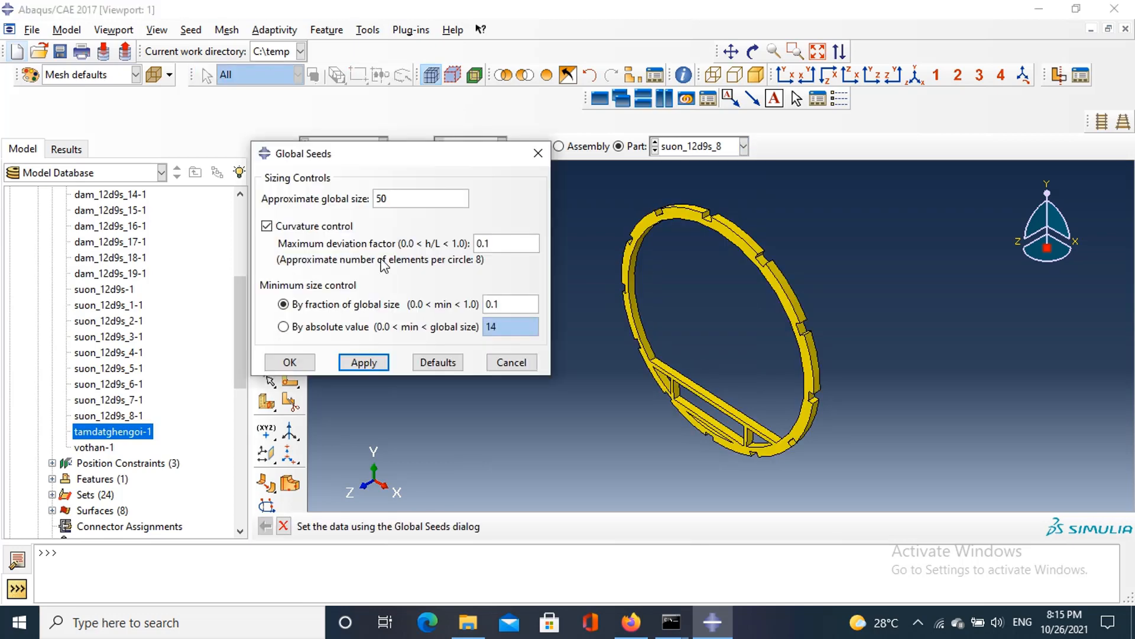
click(290, 362)
click(267, 198)
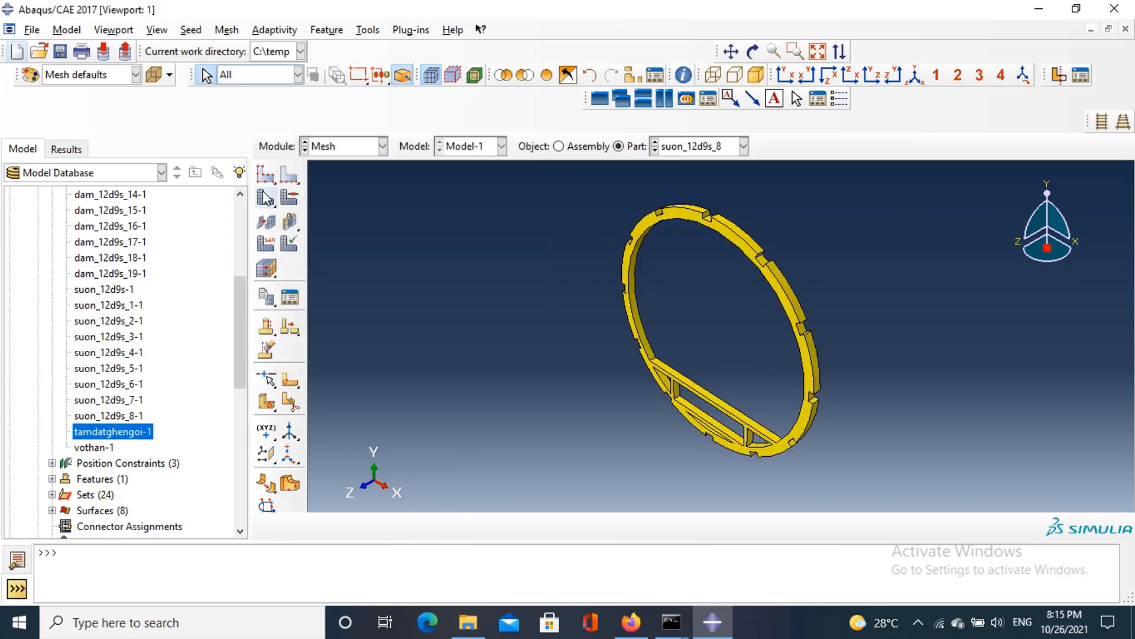
middle_click(576, 338)
Step: Seed plate part tamdatghengoi with an approximate global size of 50 and mesh it
click(690, 149)
click(691, 369)
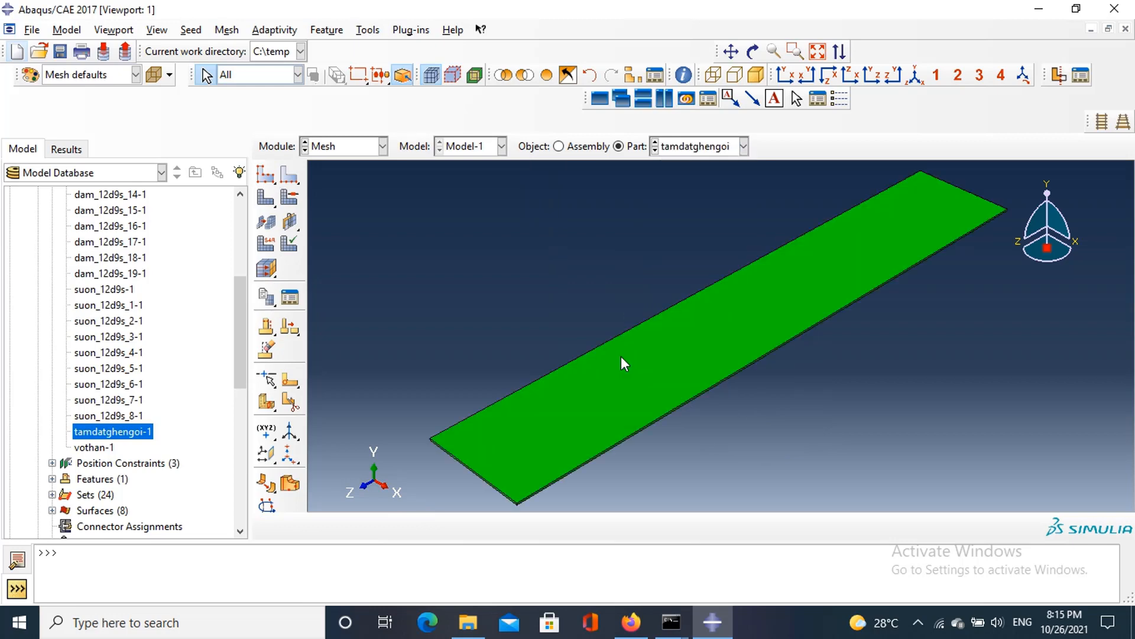
click(264, 175)
text(50)
click(289, 362)
click(267, 198)
middle_click(541, 338)
Step: Seed hull part vothan with an approximate global size of 50 and mesh it with swept hex elements
click(695, 146)
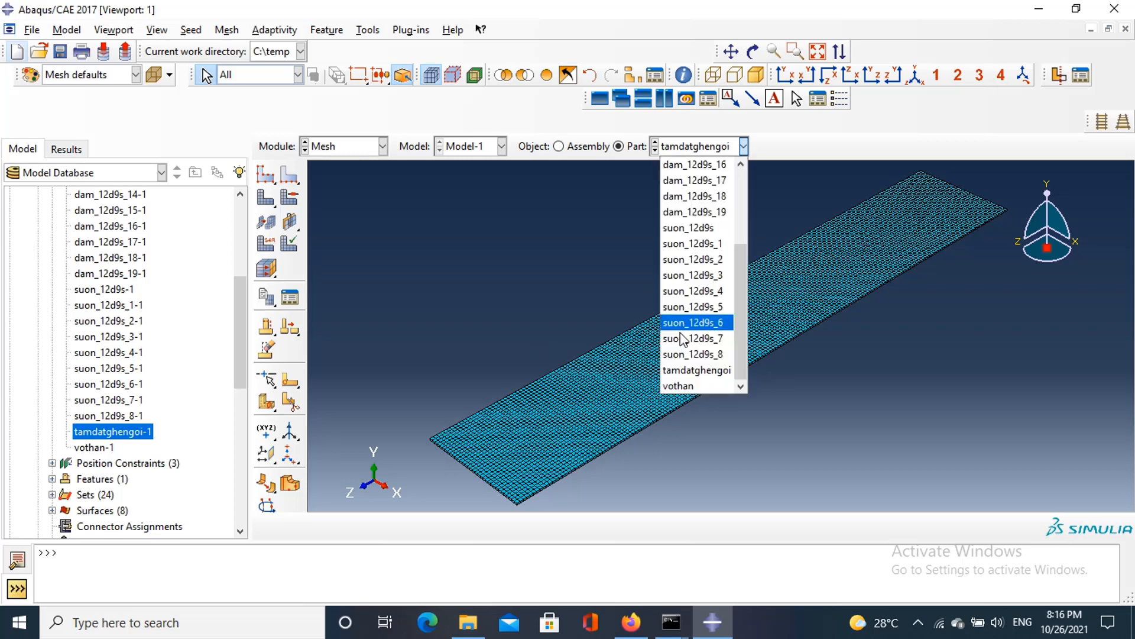
click(686, 390)
click(264, 174)
text(30)
click(364, 361)
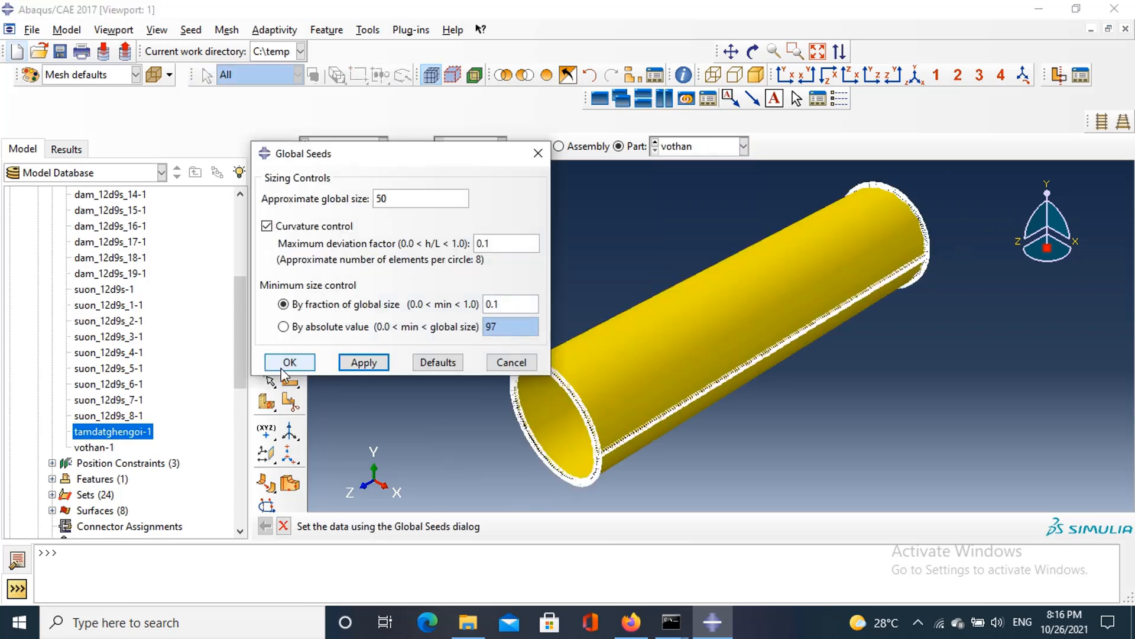
click(289, 362)
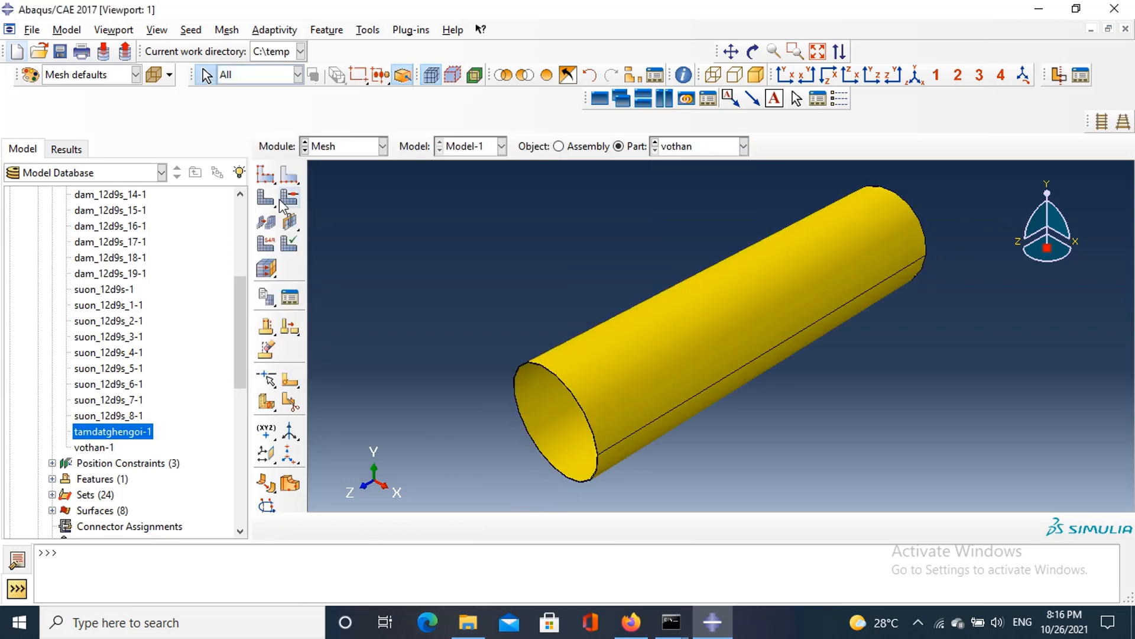
click(290, 198)
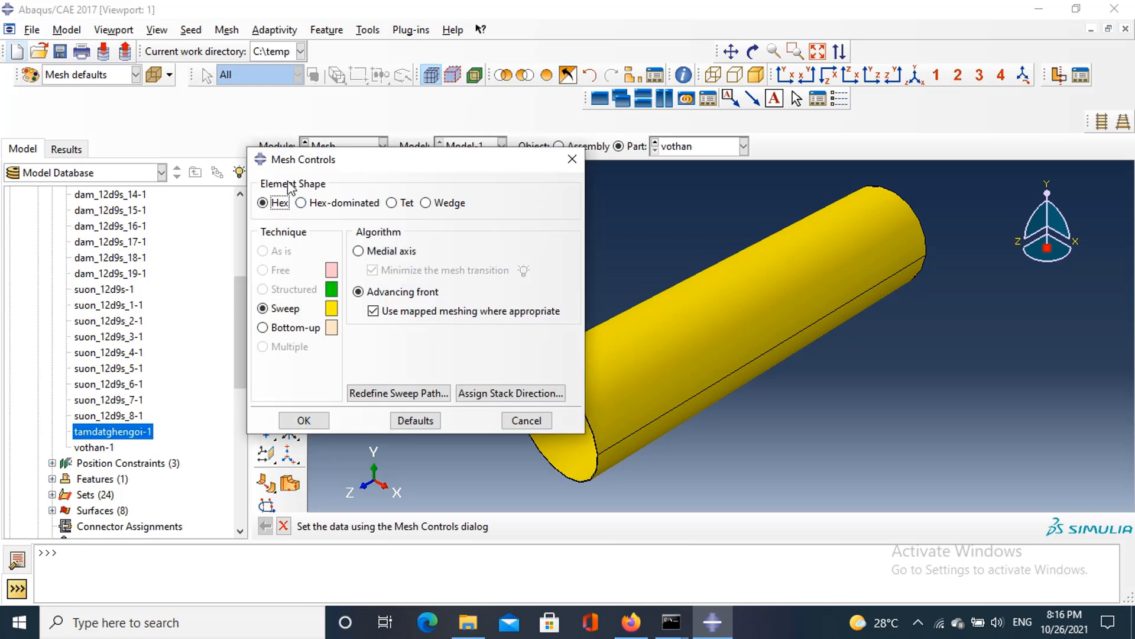
click(304, 421)
click(268, 202)
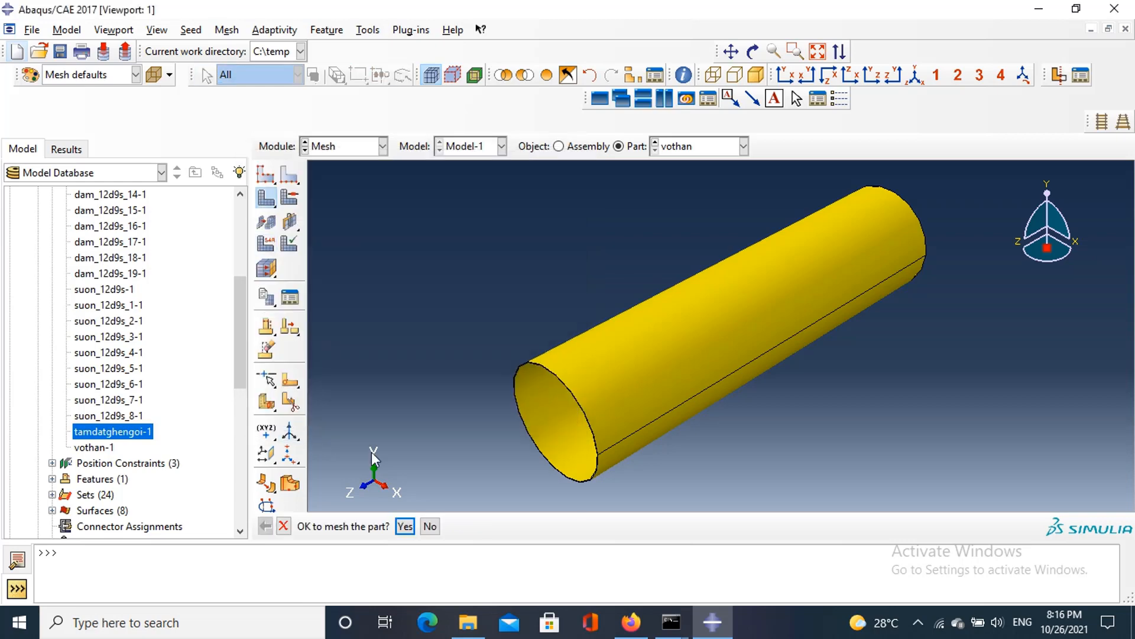
click(405, 528)
Step: Switch to the assembly and create full analysis job Job-1 for Model-1 in the Job module
click(586, 148)
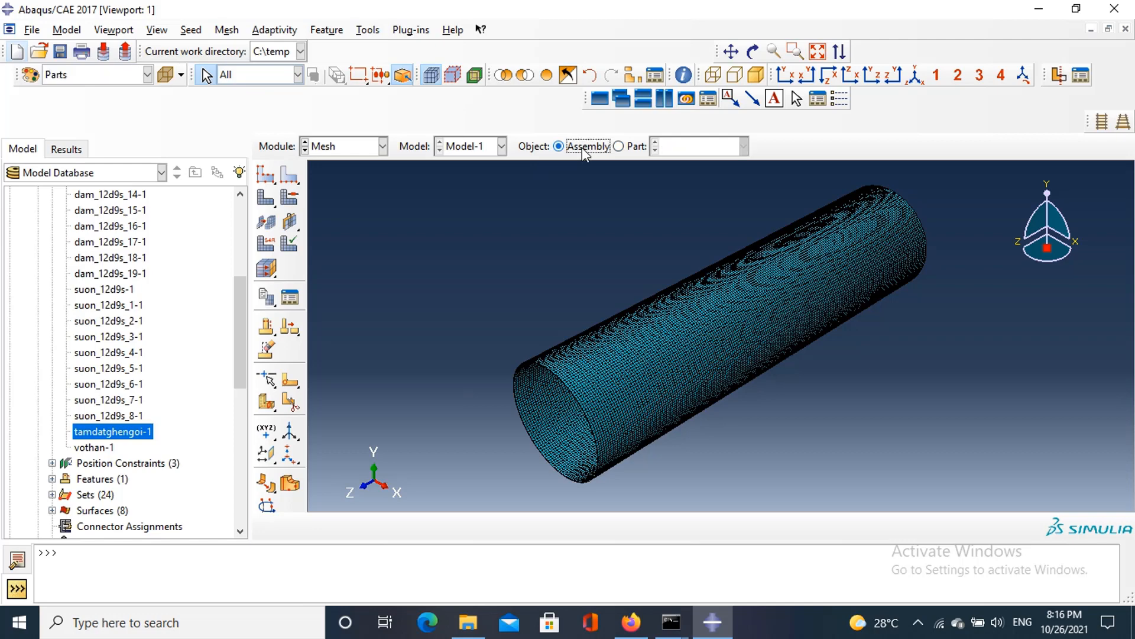
click(383, 146)
click(324, 290)
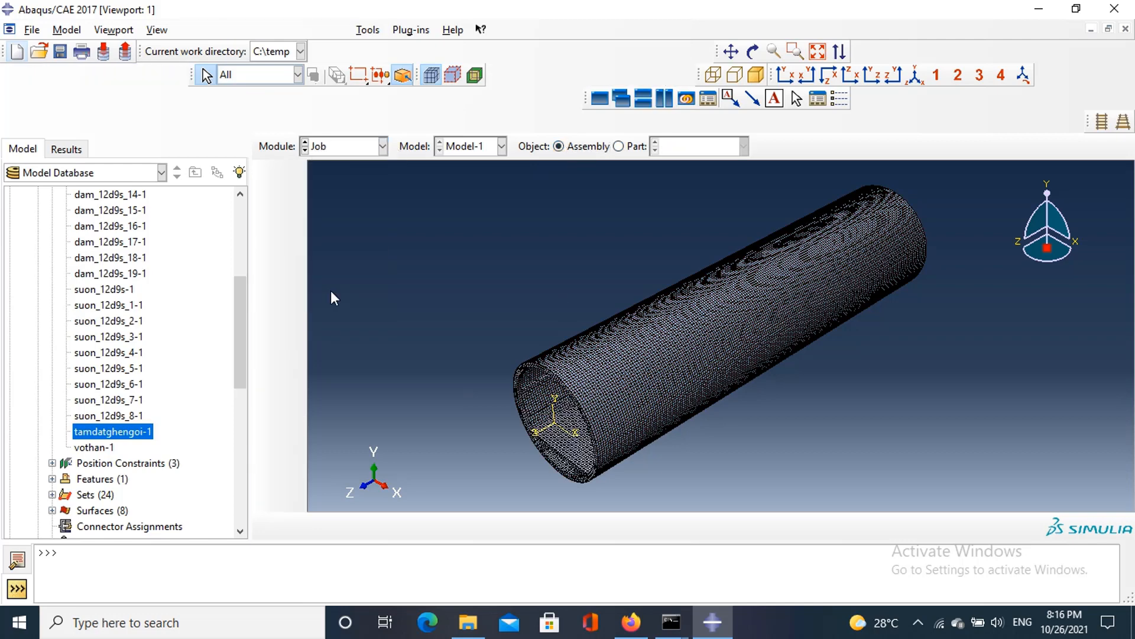
click(289, 175)
click(58, 352)
click(408, 387)
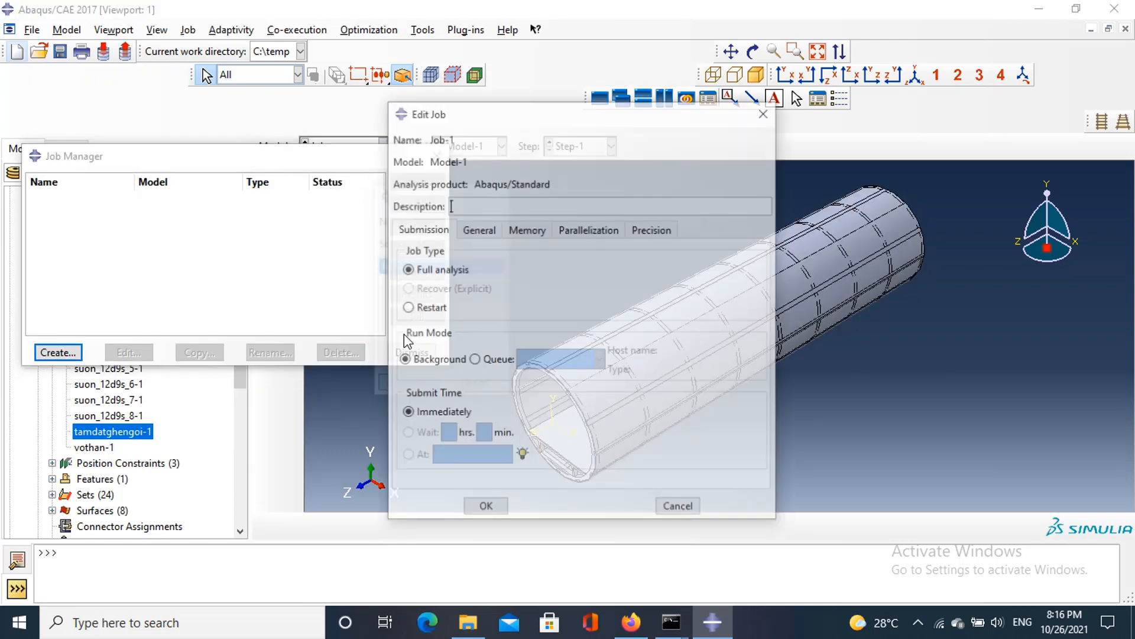
click(481, 503)
Step: Try to submit Job-1 for analysis
click(417, 226)
click(443, 291)
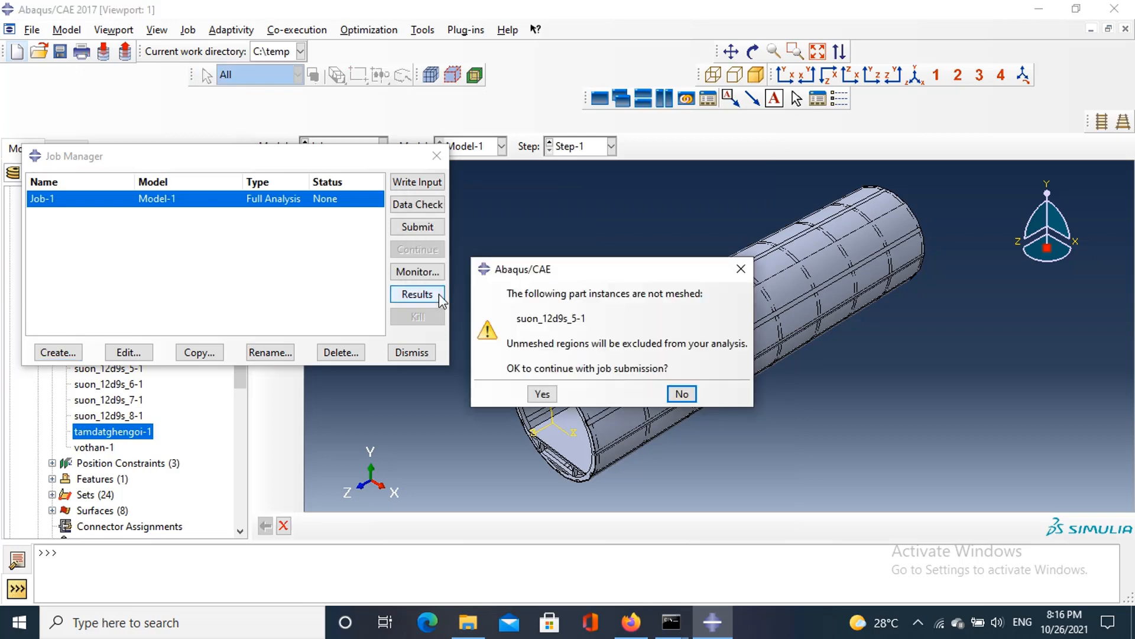
click(680, 394)
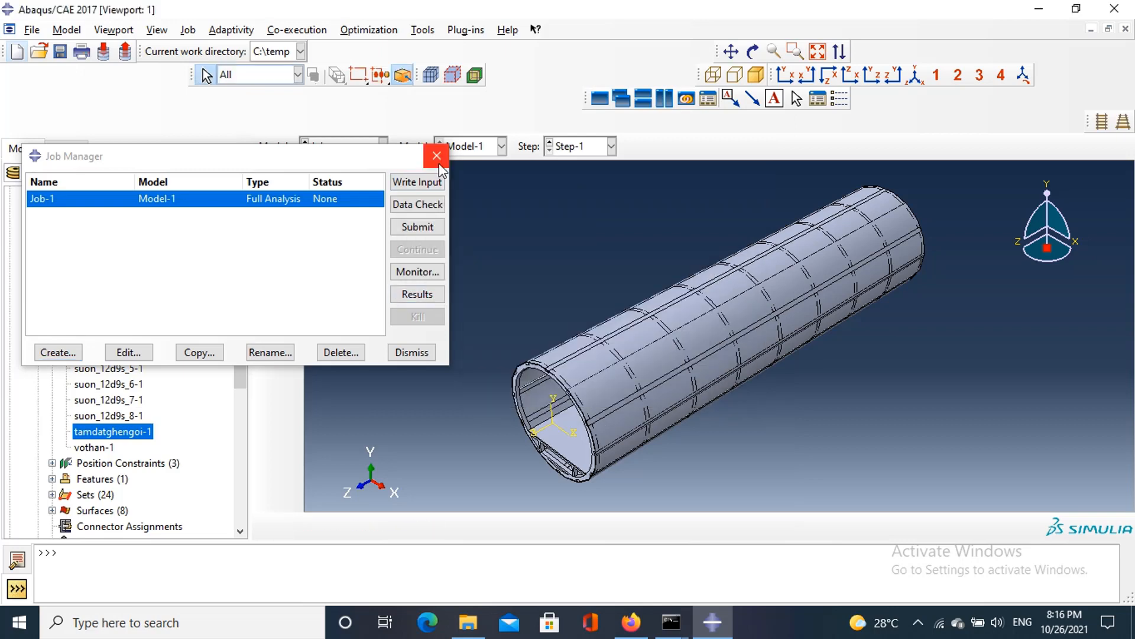
click(436, 155)
Step: Return to the Mesh module, seed rib part suon_12d9s_5 with an approximate global size of 50 and mesh it
click(383, 146)
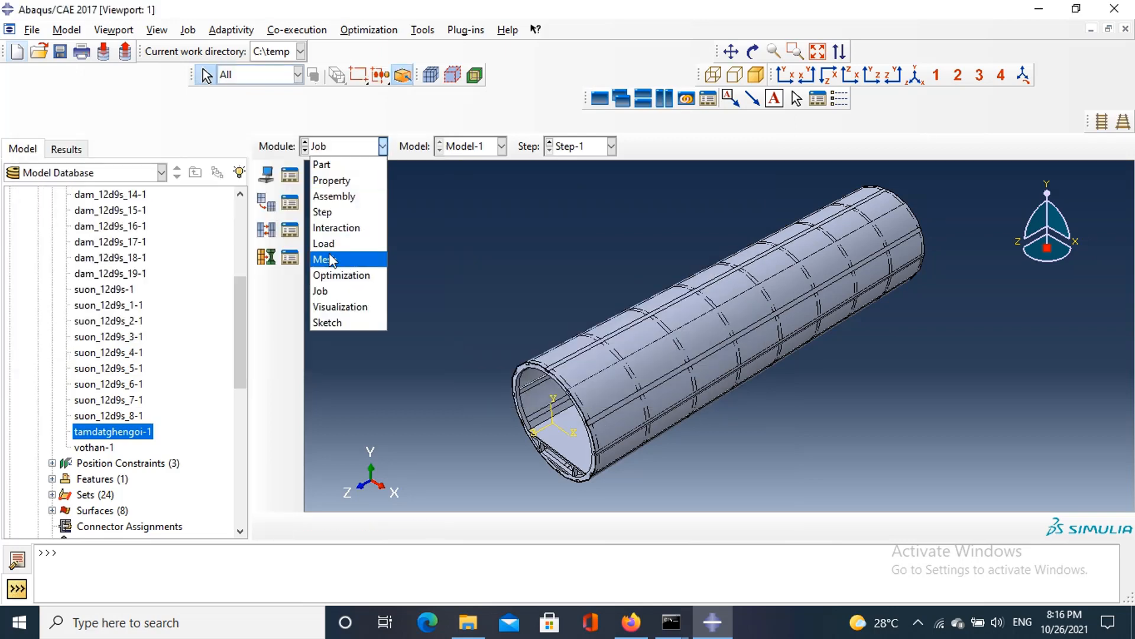
click(327, 259)
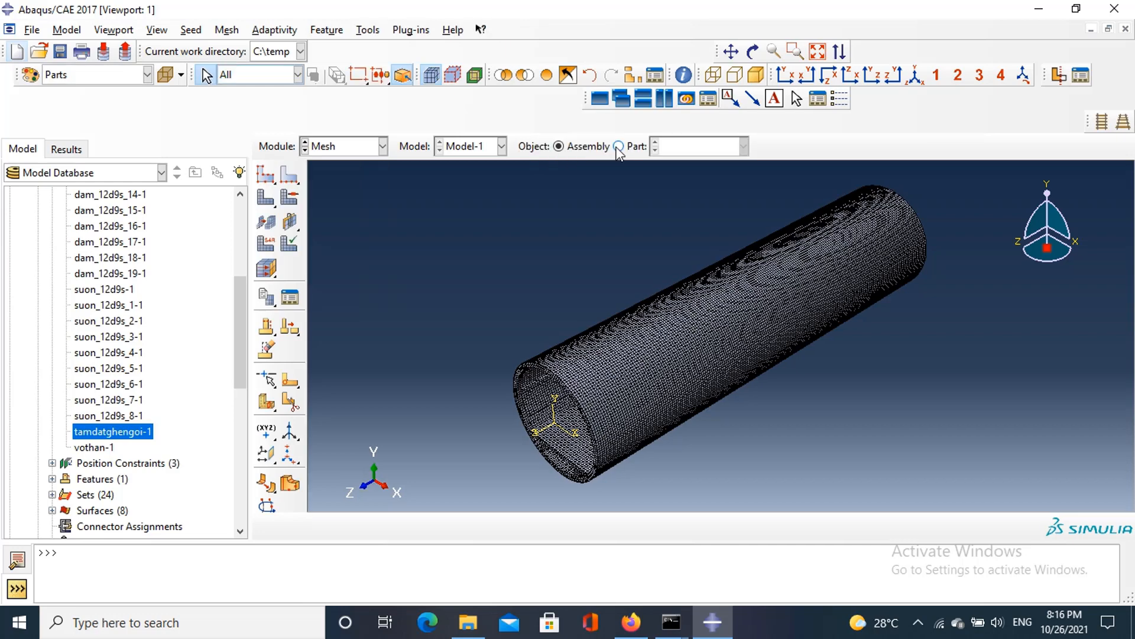
click(657, 141)
click(657, 142)
click(656, 141)
click(656, 141)
click(657, 141)
click(656, 141)
click(657, 151)
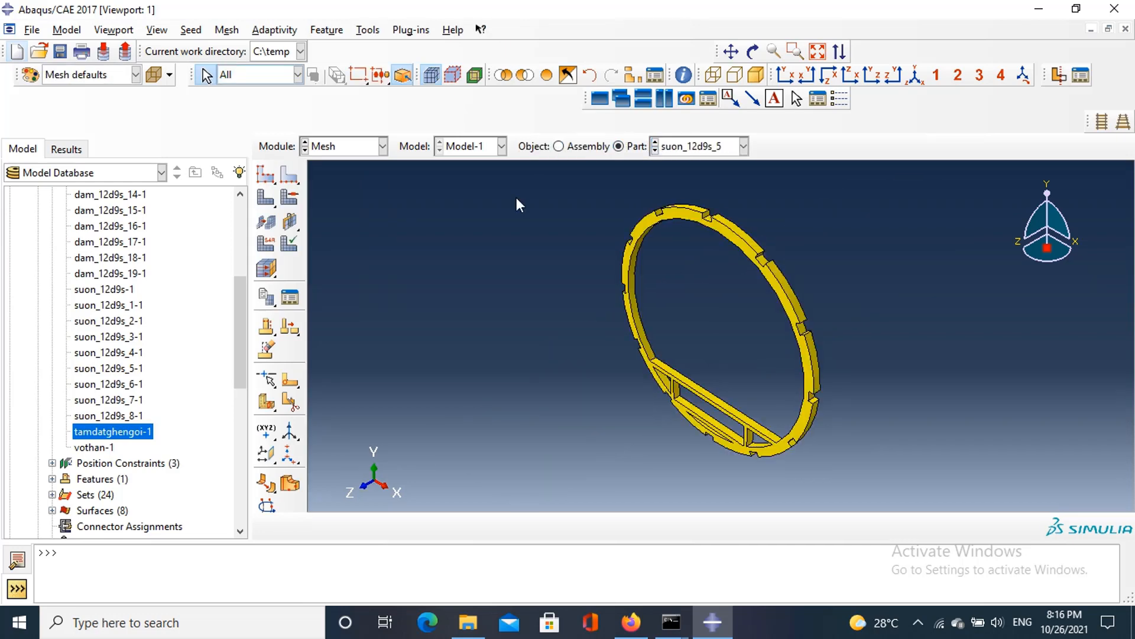
click(266, 176)
click(360, 362)
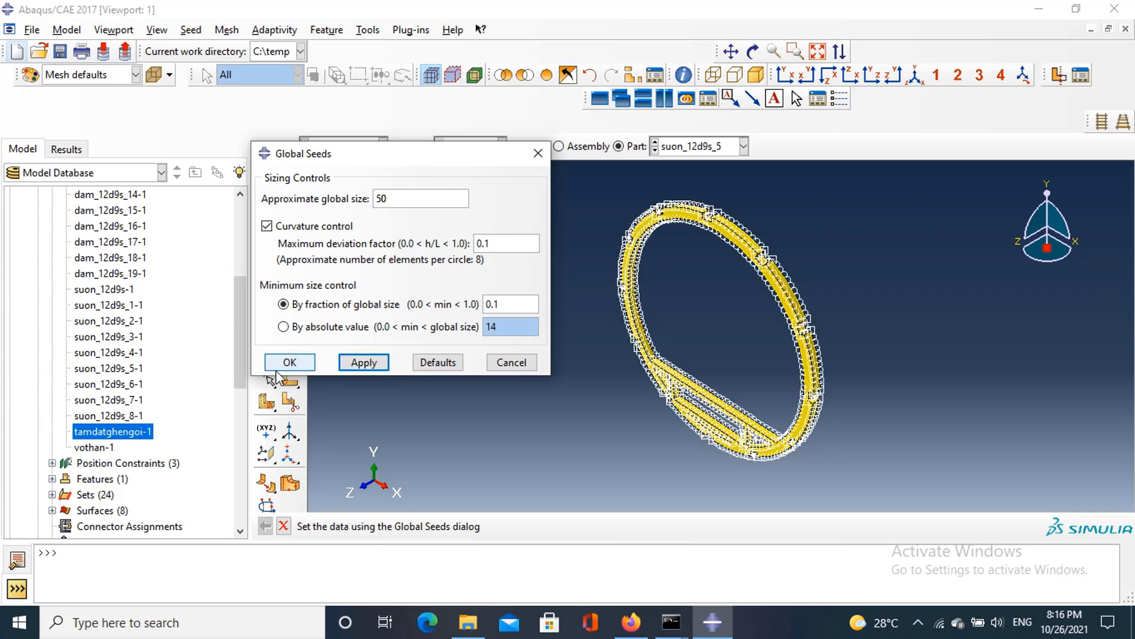
click(280, 363)
middle_click(344, 356)
Step: Return to the Job module and submit Job-1 for analysis
click(342, 148)
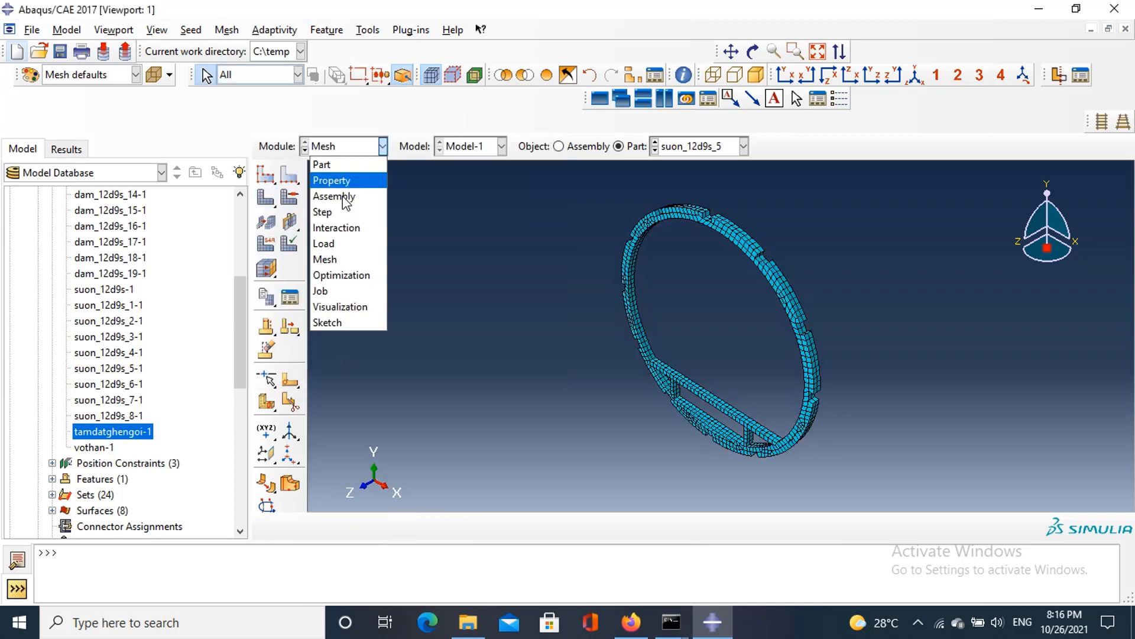
click(320, 290)
click(289, 176)
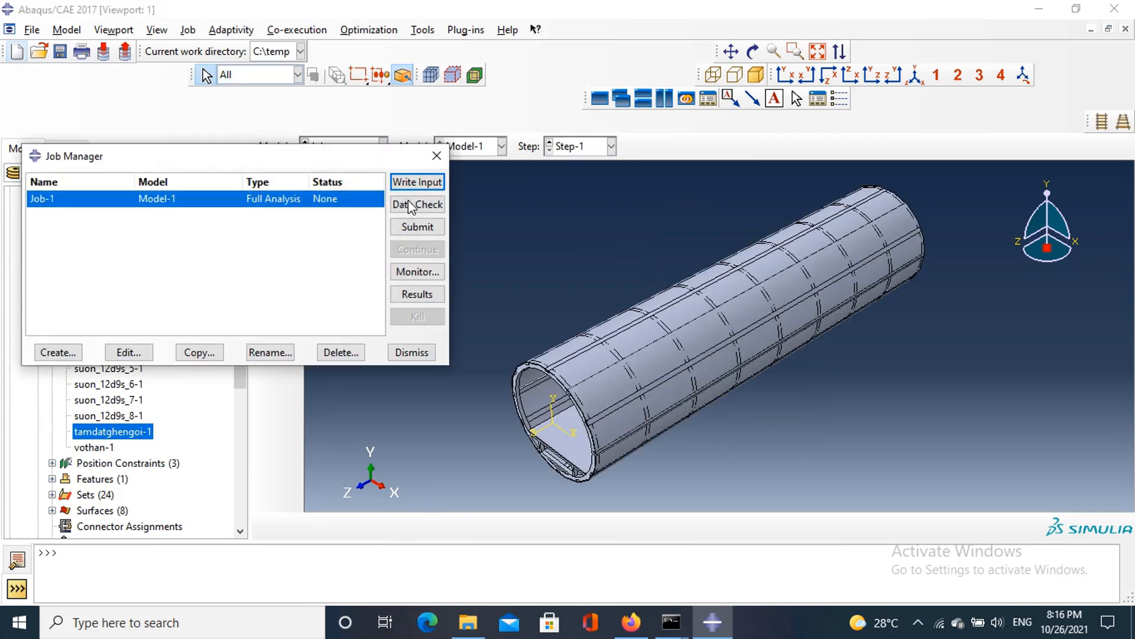
click(417, 226)
click(441, 293)
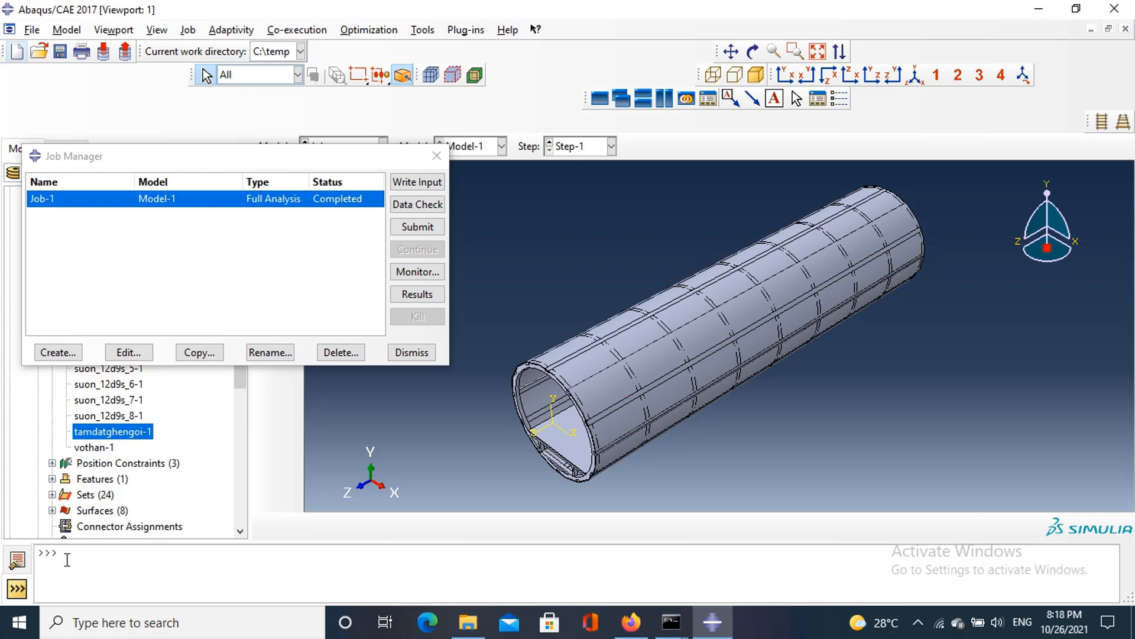
Step: Open the results of Job-1, show the message log and plot the Mises stress contours on the deformed shape
click(418, 294)
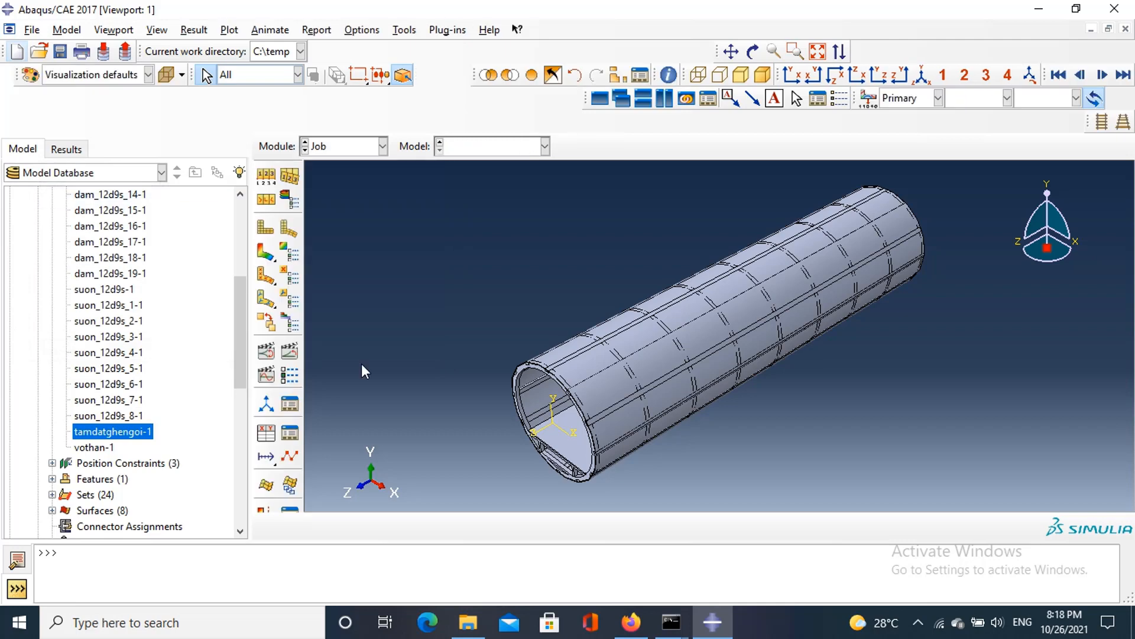
click(17, 561)
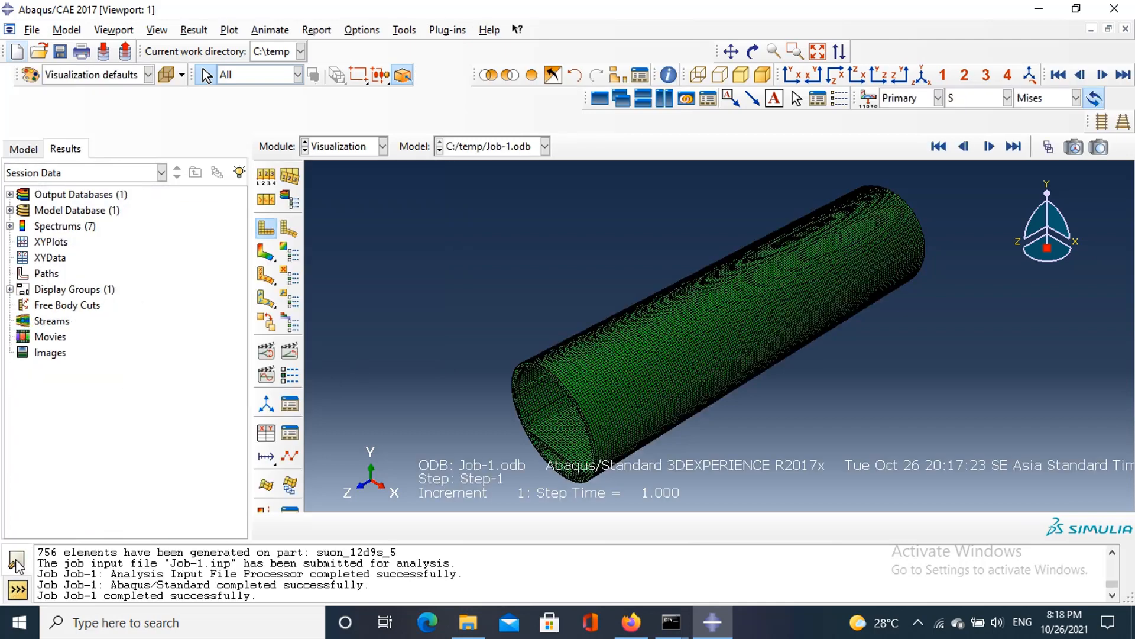
click(266, 252)
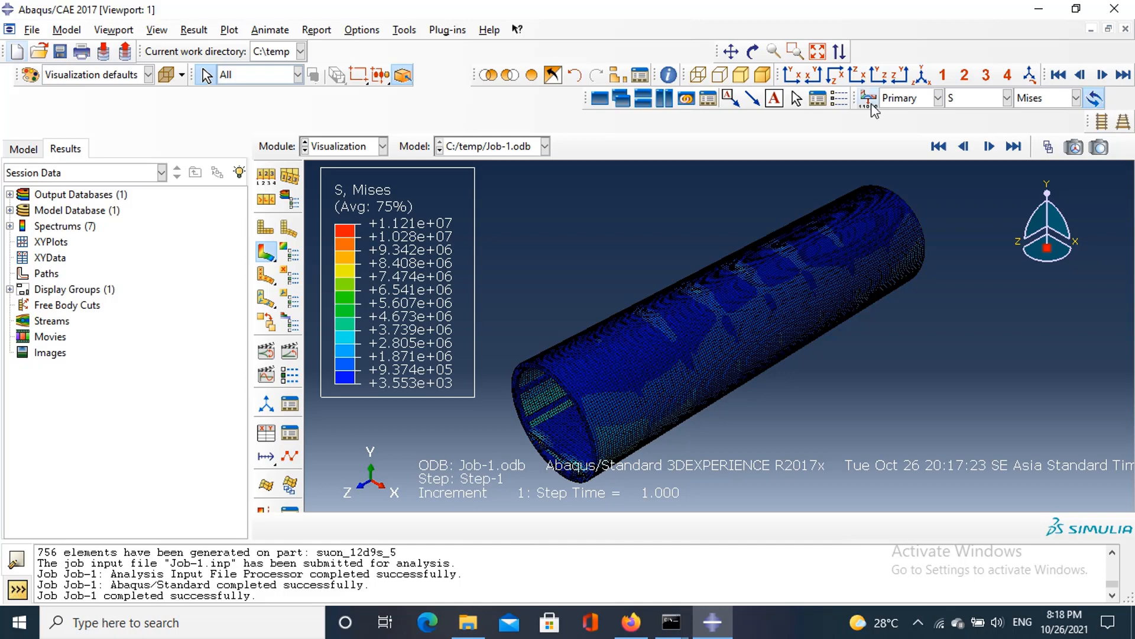
Step: Animate the Mises stress contours of the hull by scale factor
click(753, 51)
drag(709, 306, 731, 341)
scroll(781, 346, up, 5)
scroll(762, 346, up, 2)
click(920, 76)
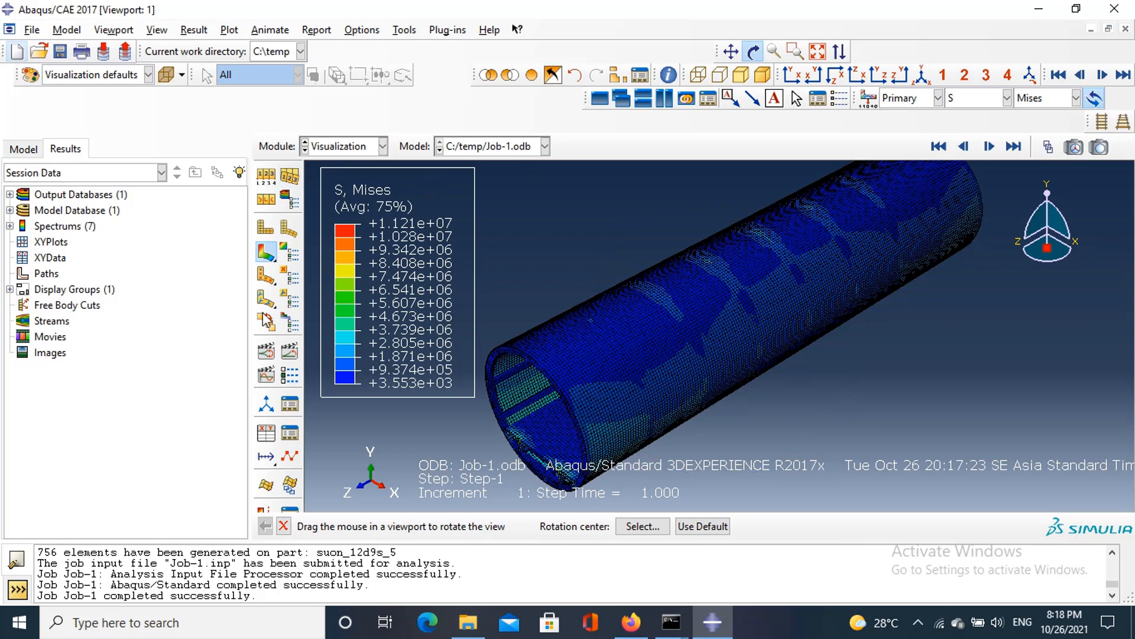
click(267, 352)
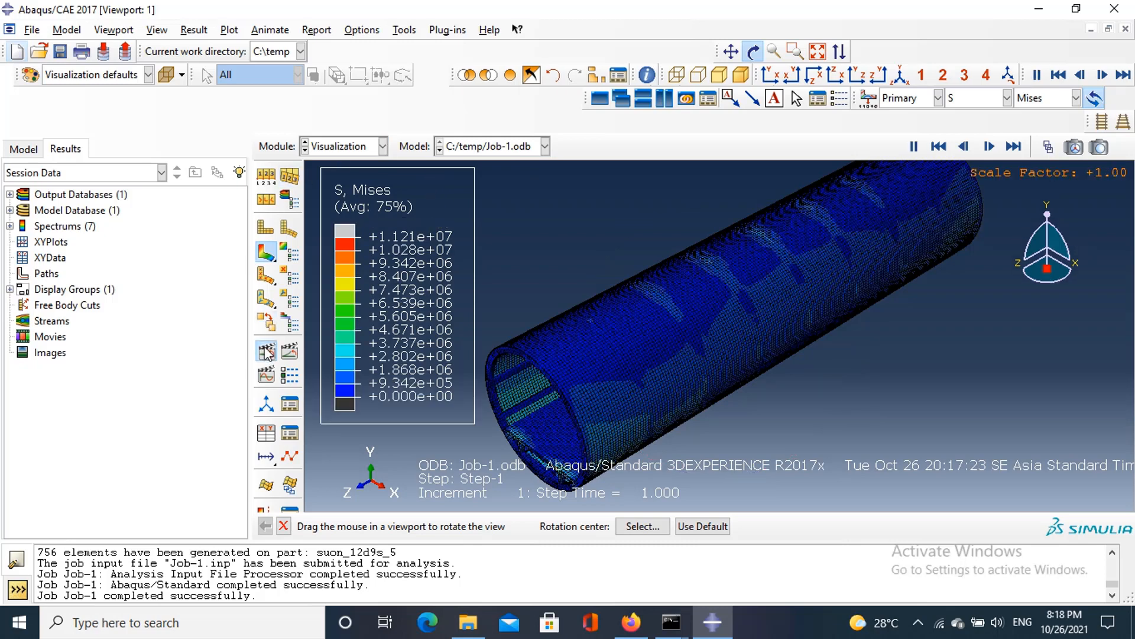
Step: Close the animation options and switch the animated contour plot to displacement U, component U2
click(289, 374)
click(71, 416)
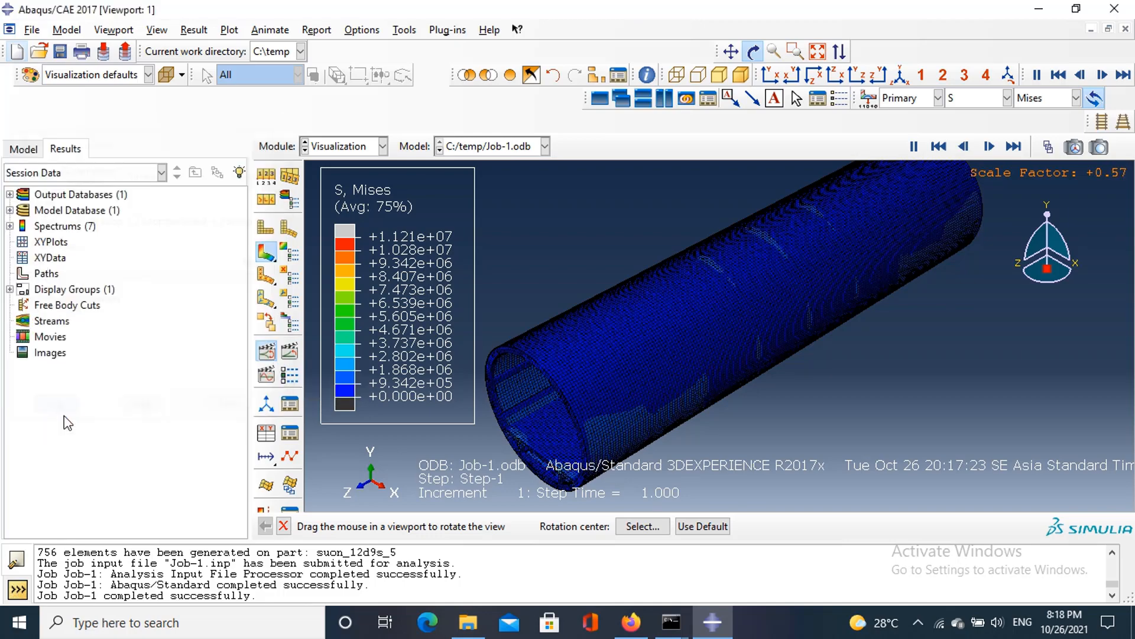
mouse_move(757, 355)
mouse_down()
mouse_move(803, 299)
mouse_move(753, 348)
mouse_up()
click(1007, 99)
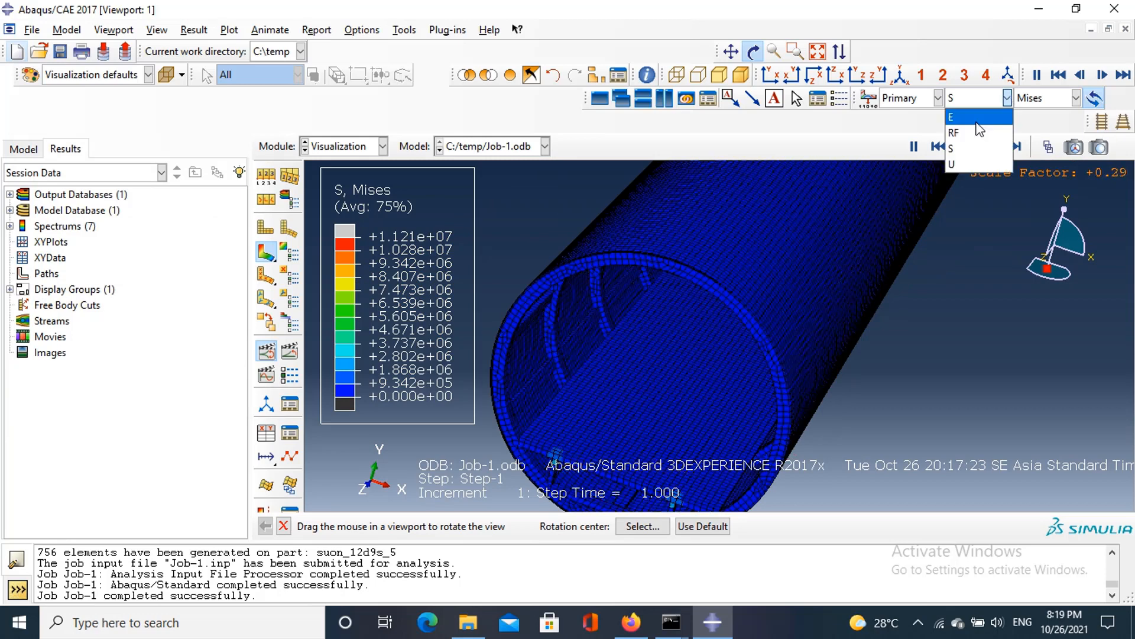
click(961, 162)
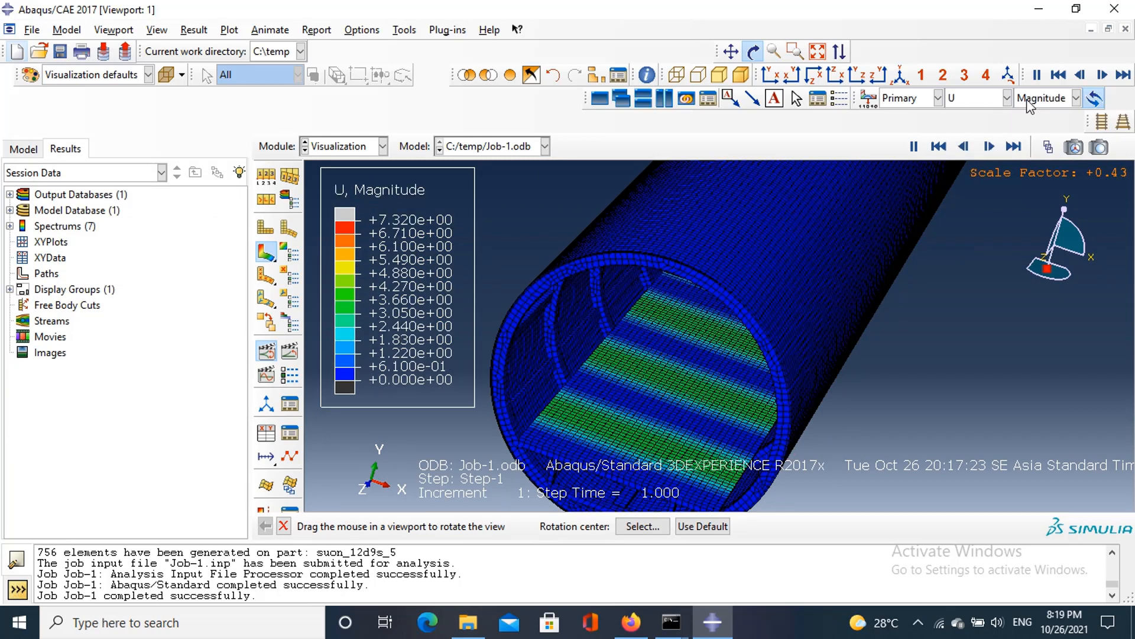
click(1037, 98)
click(1029, 150)
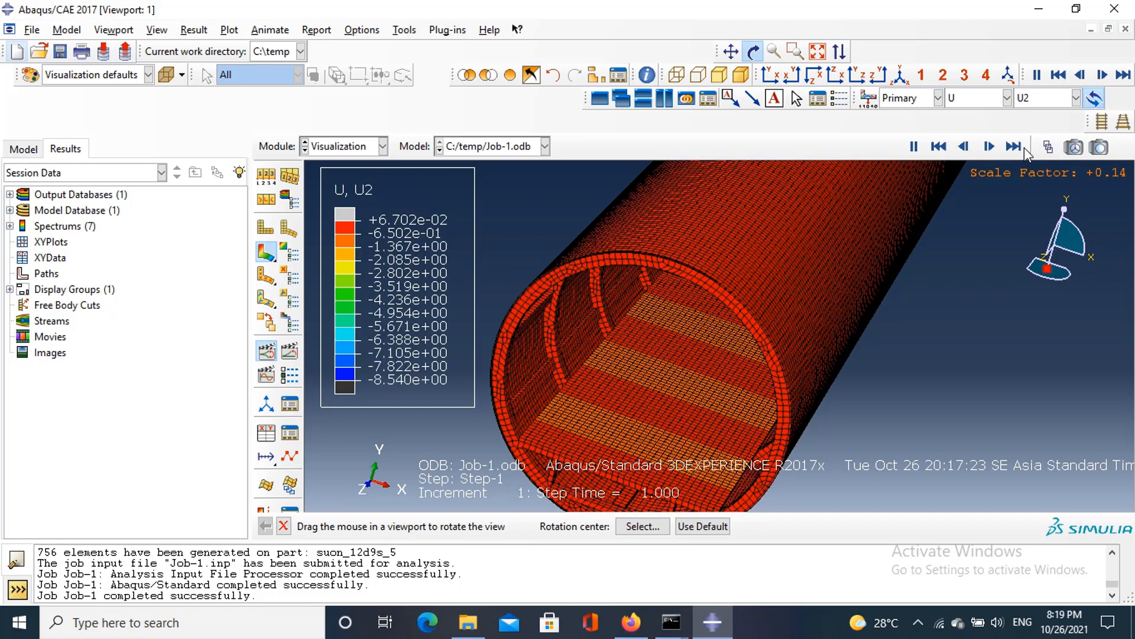
Step: Plot the displacement magnitude and examine the deck plate and ribs inside the hull
click(1044, 100)
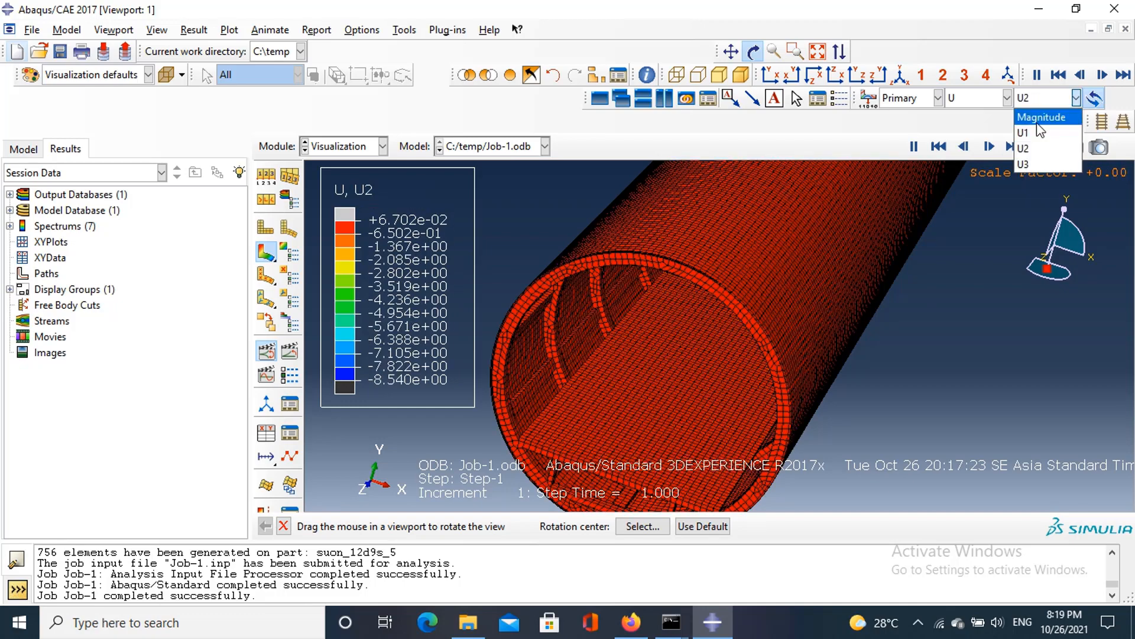
click(1041, 117)
drag(840, 272, 774, 334)
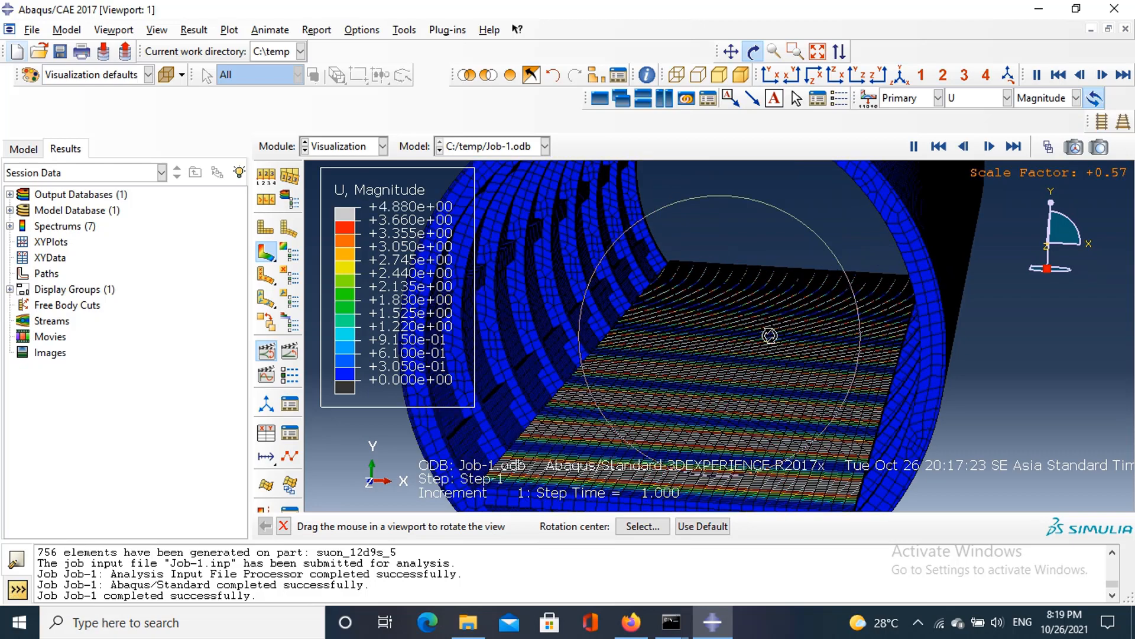
scroll(733, 418, up, 3)
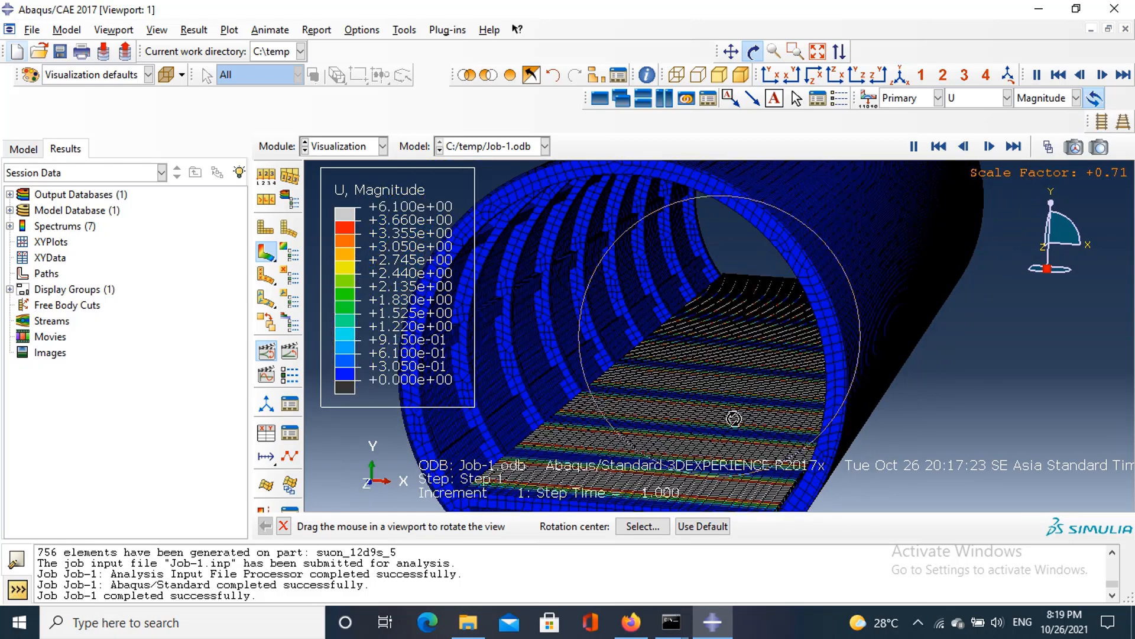
drag(733, 418, 564, 368)
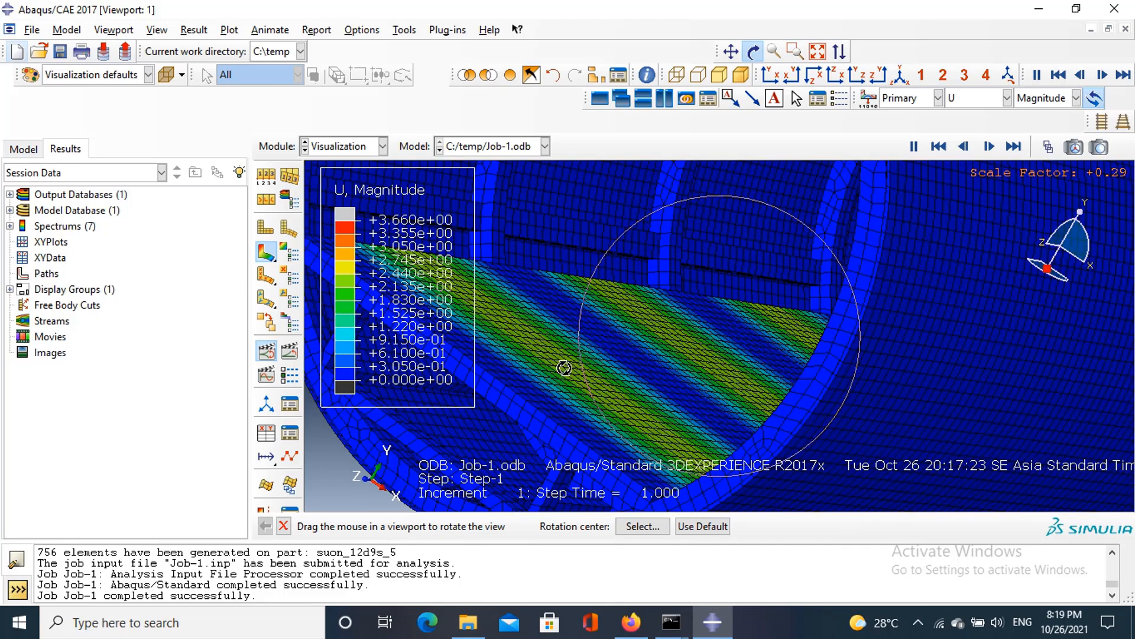
Step: Return to the isometric view and plot the maximum principal strain E, examining the open end of the hull
click(899, 81)
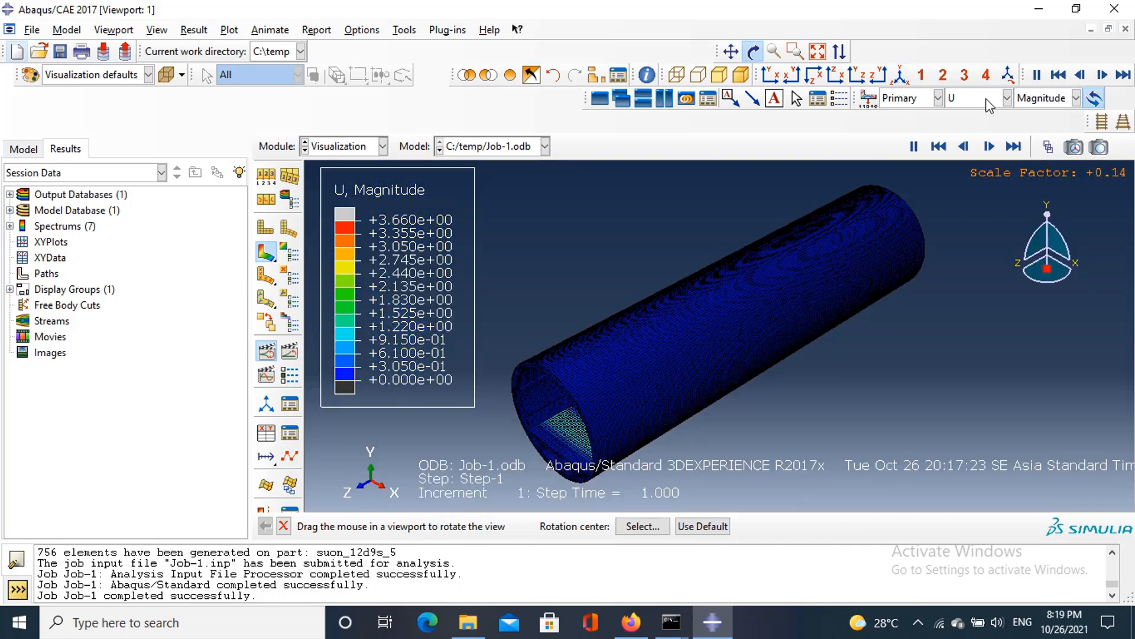
click(986, 98)
click(999, 113)
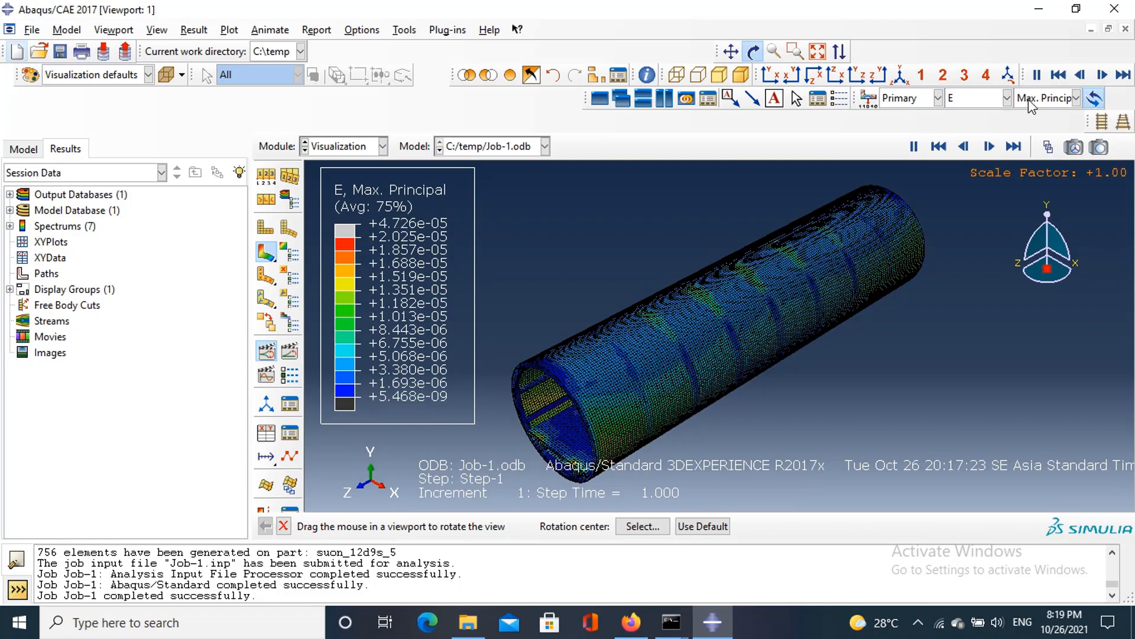
scroll(550, 471, down, 8)
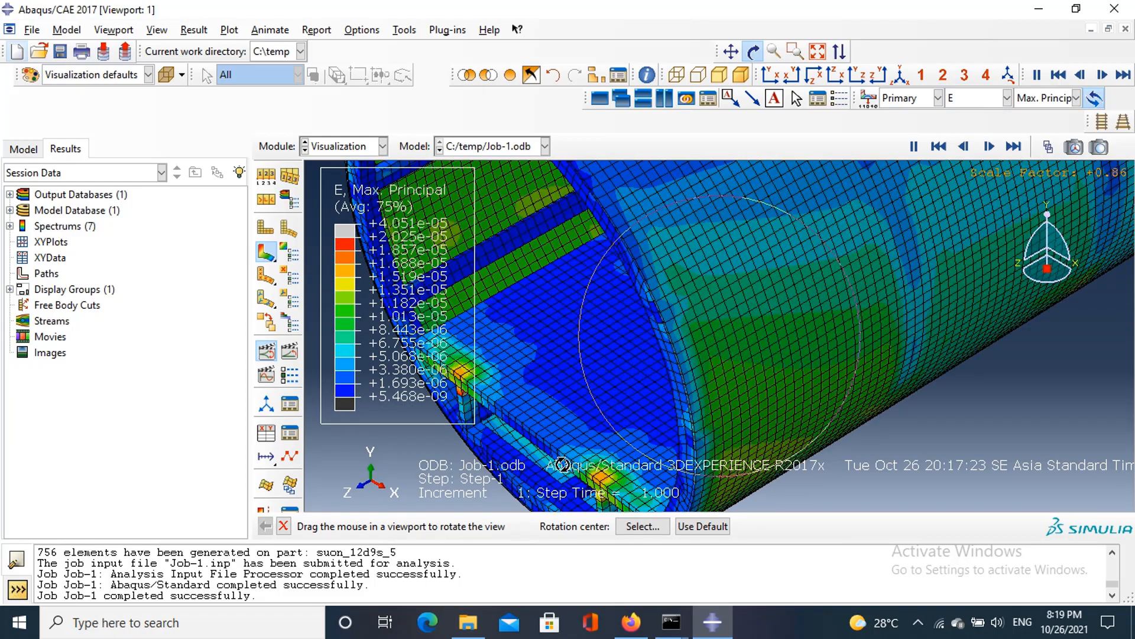
Step: Plot the reaction force RF magnitude on the hull and examine its fixed end
click(986, 98)
click(961, 141)
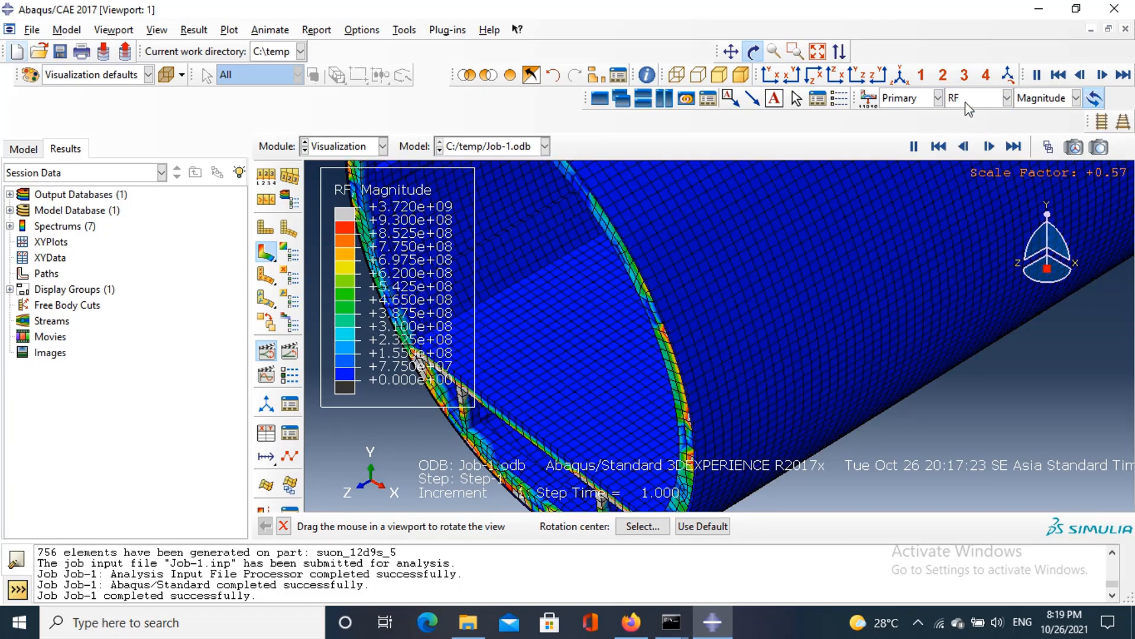
scroll(699, 322, up, 8)
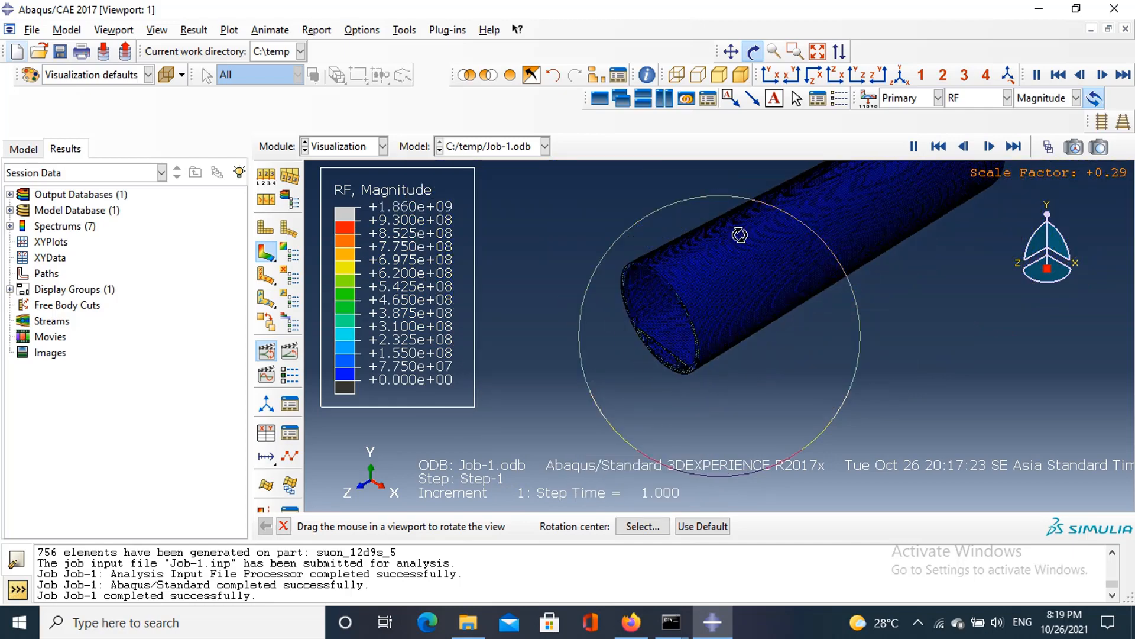
Step: Plot stress S with the Pressure invariant and examine it inside the open end of the hull
click(986, 98)
click(976, 152)
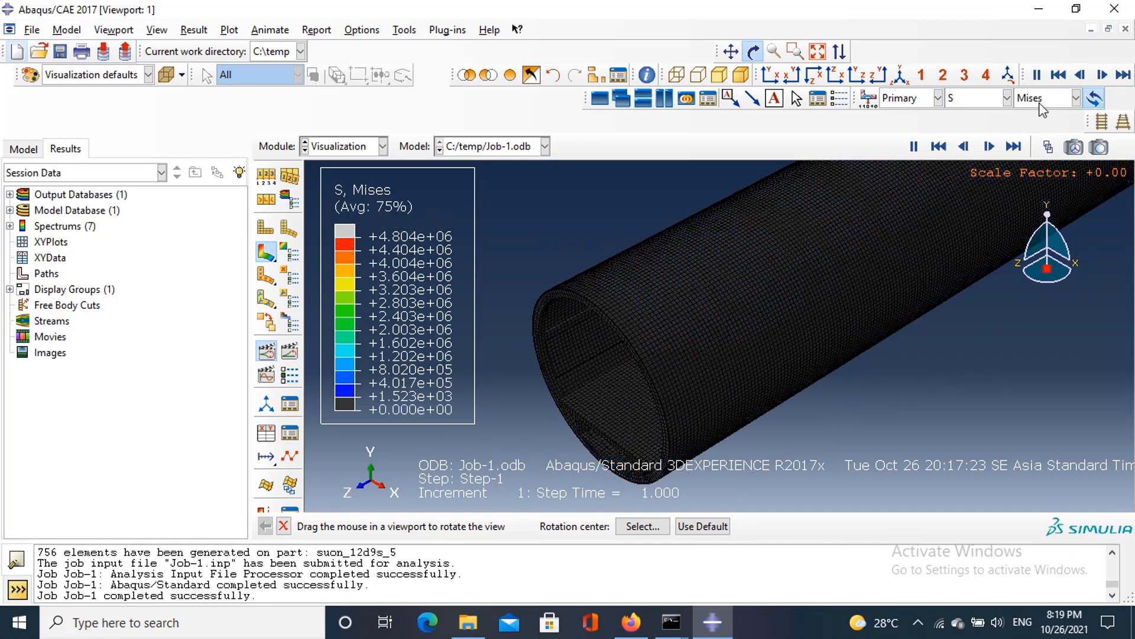
click(1076, 98)
click(1035, 206)
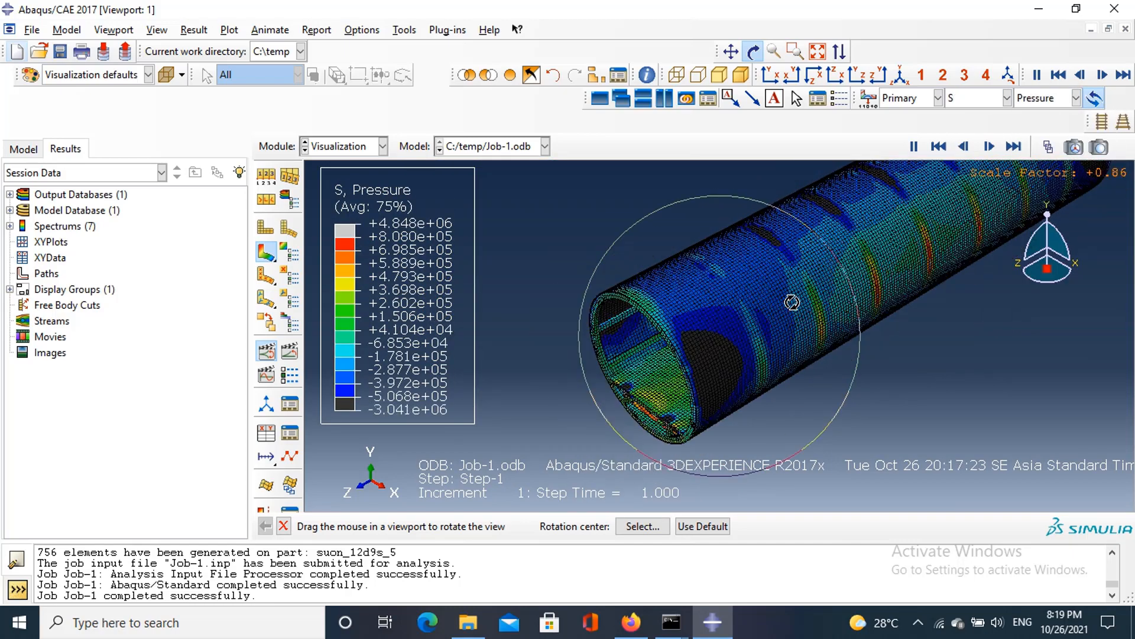
drag(791, 300, 849, 266)
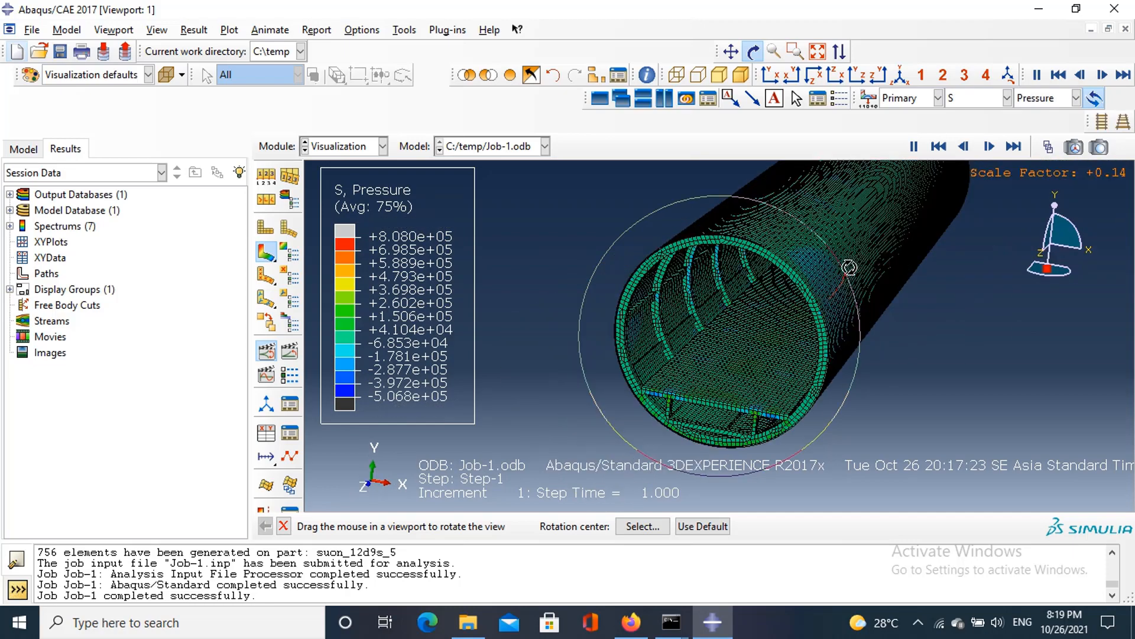
scroll(845, 290, down, 3)
Step: Switch the stress invariant back to Mises and examine the ribs and deck plate inside the hull
click(1041, 98)
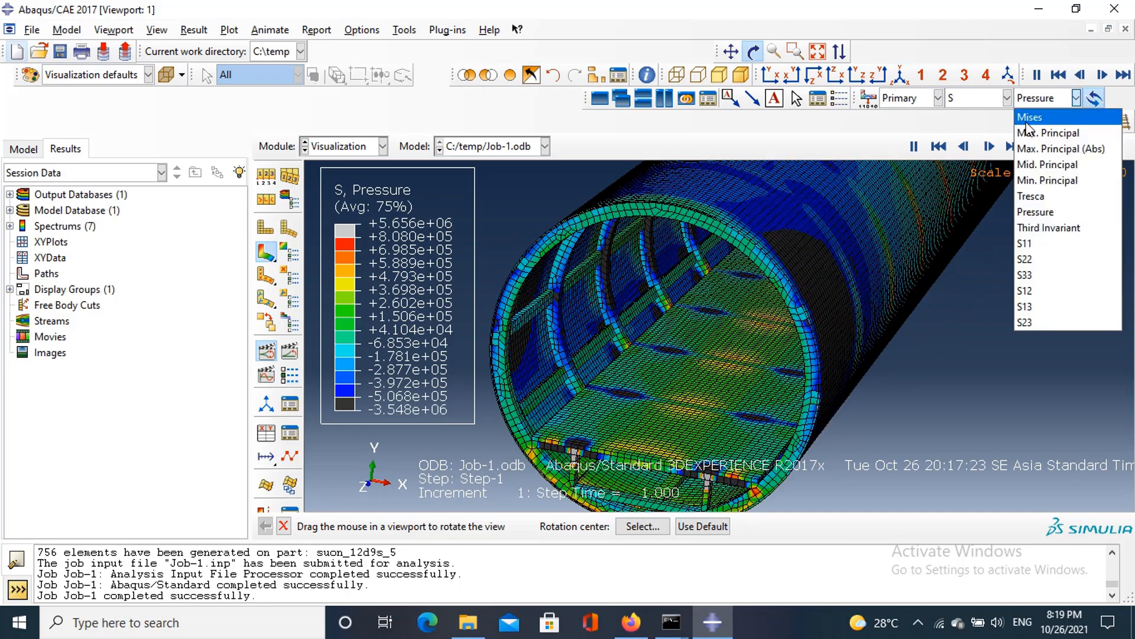
click(1024, 115)
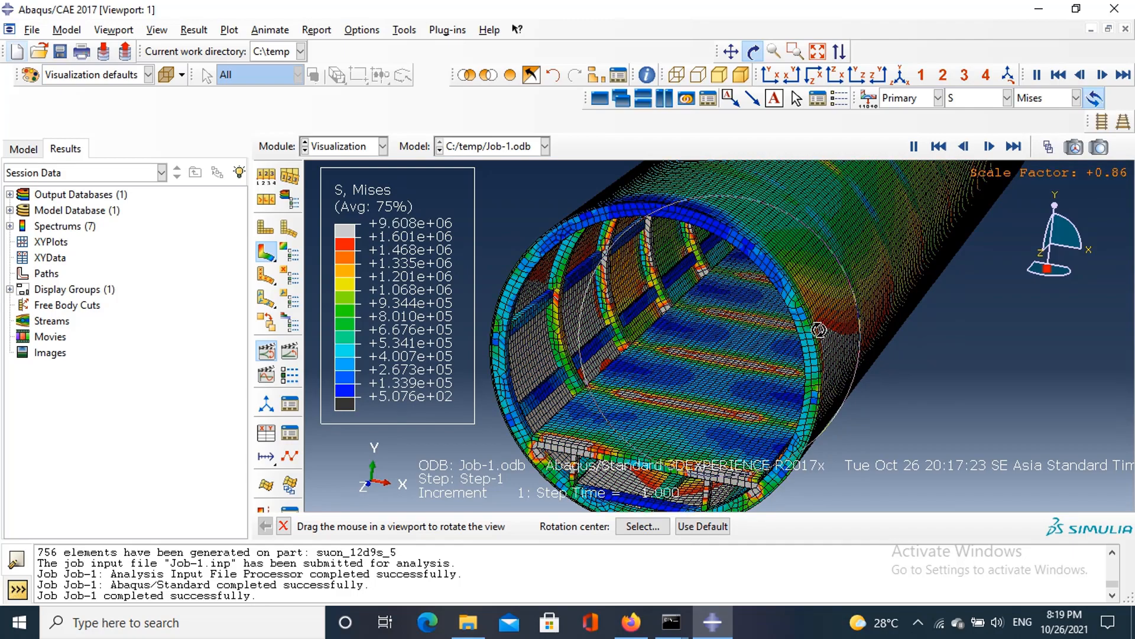
scroll(775, 341, up, 3)
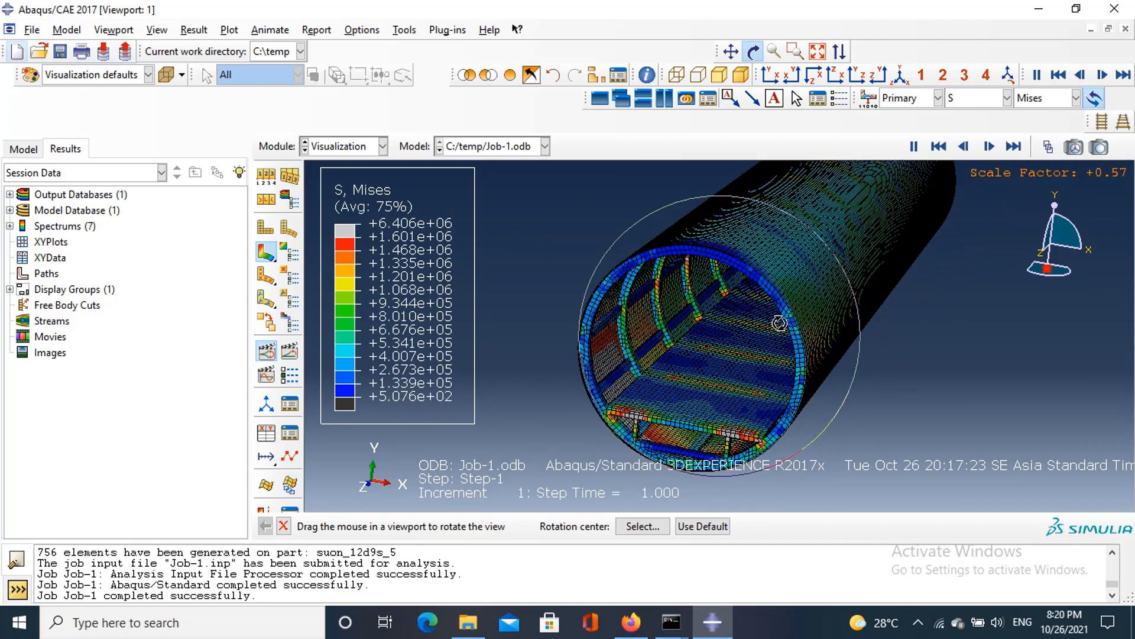
scroll(617, 396, down, 3)
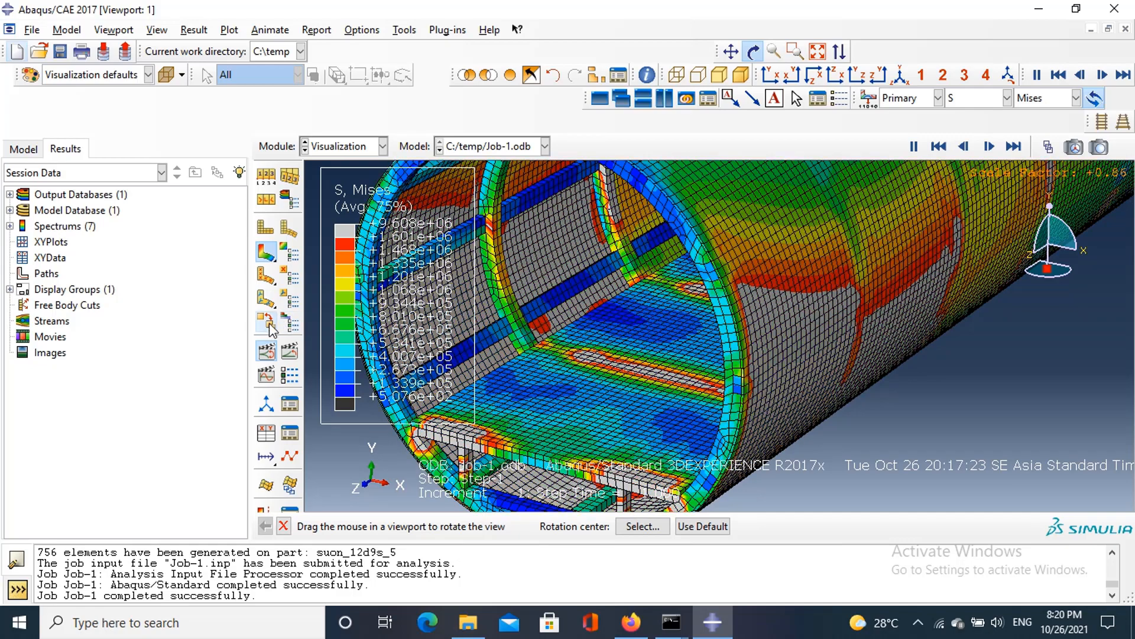
Step: Stop the scale factor animation and inspect the static Mises stress contours at the hull's open end
click(265, 353)
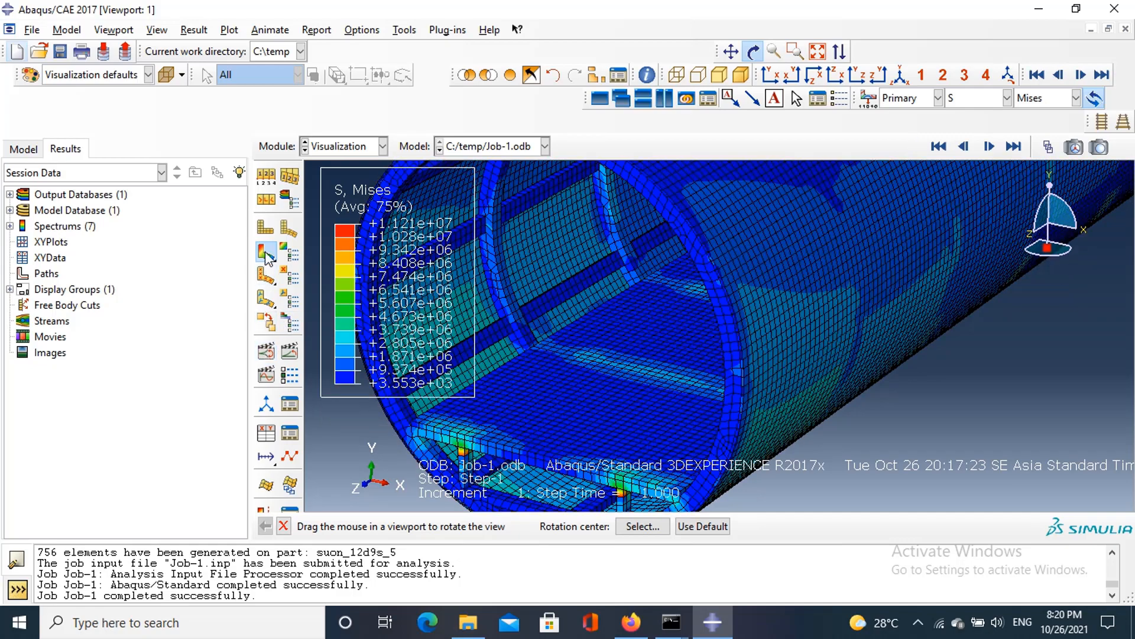
drag(787, 284, 554, 450)
scroll(554, 450, down, 5)
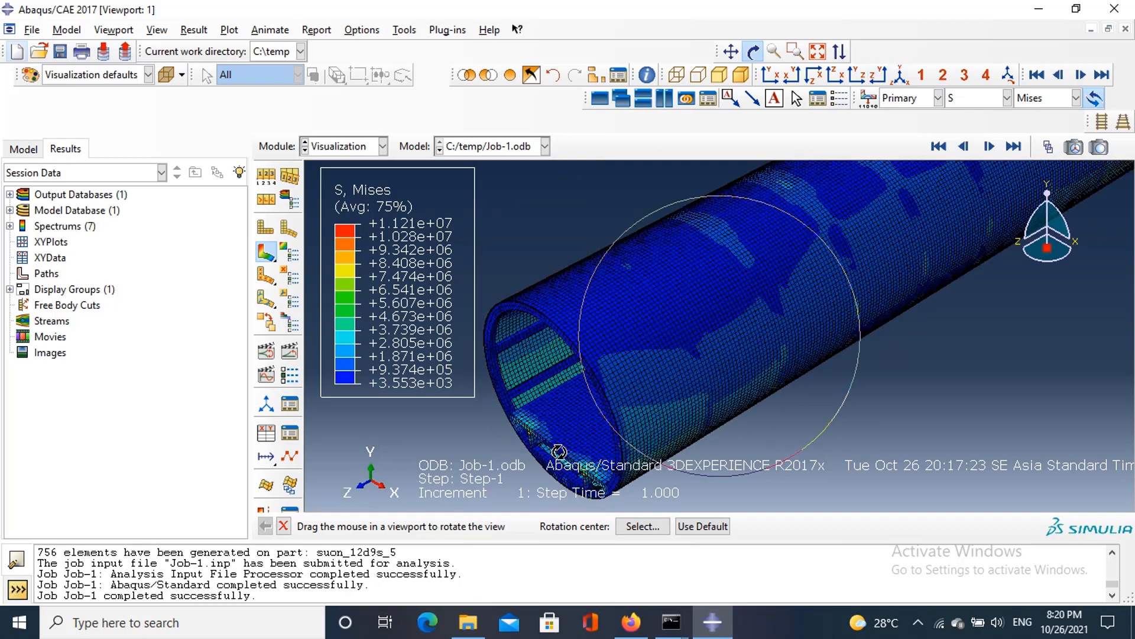
scroll(566, 365, down, 2)
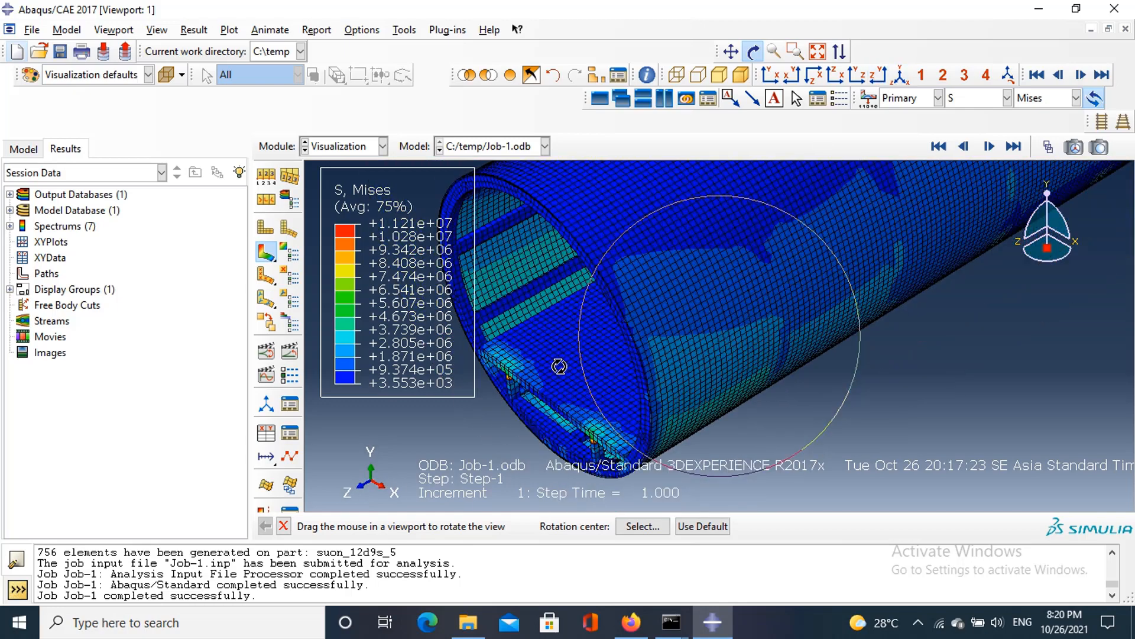
Step: Replace the displayed model with only the element set TAMDATGHENGOI-1.TAMSAN using a display group
click(585, 75)
scroll(689, 314, down, 2)
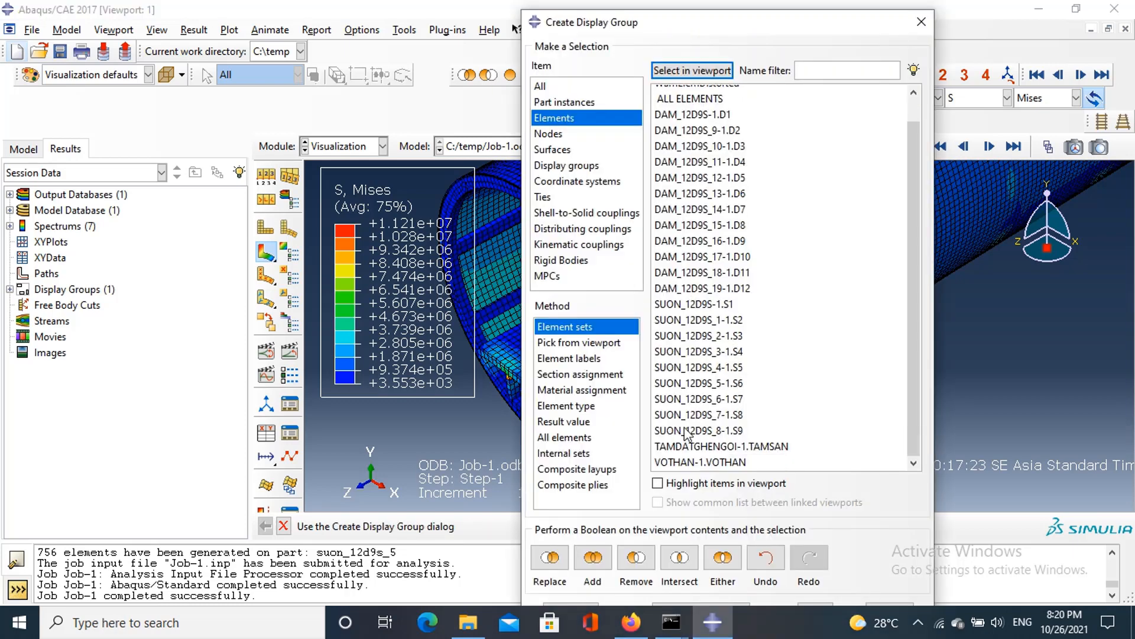
click(698, 447)
click(550, 561)
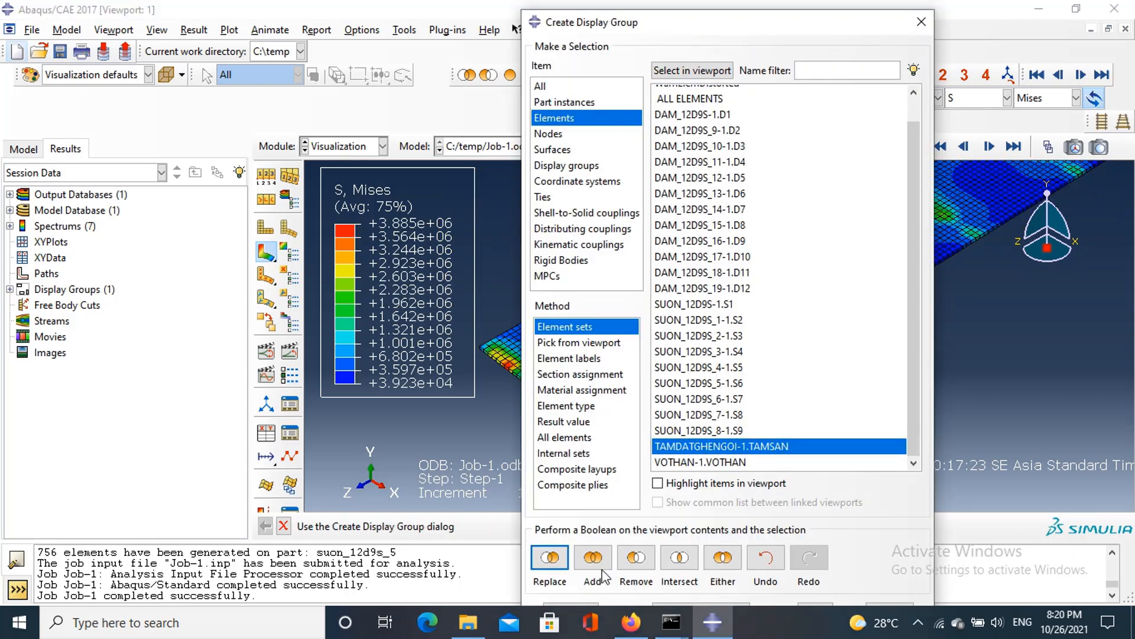
click(922, 22)
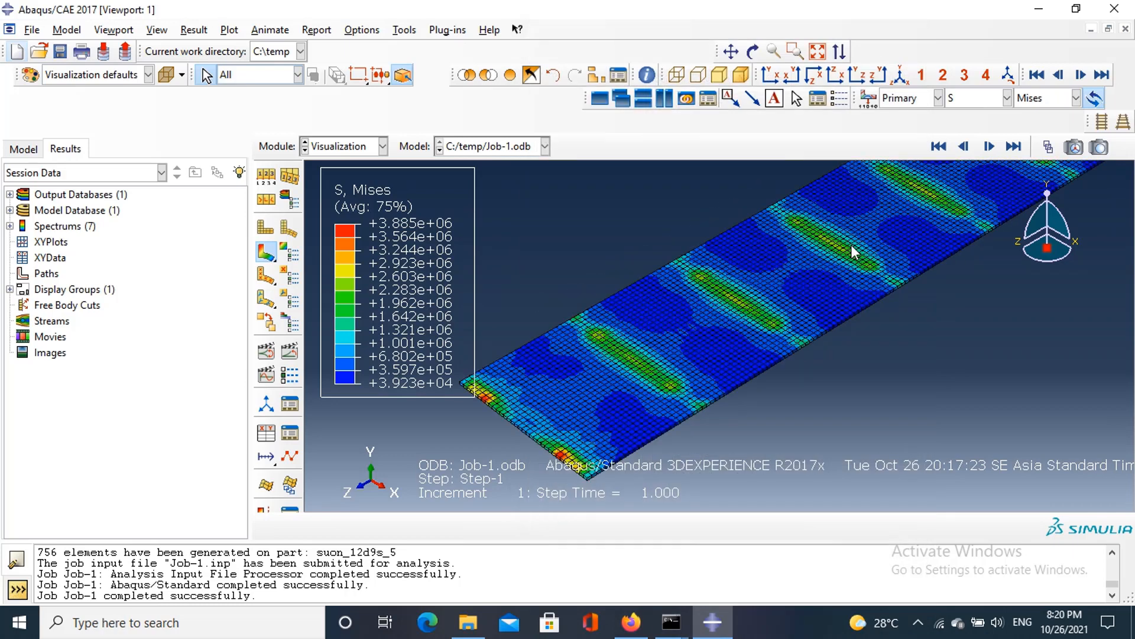
Step: Plot the U2 displacement contours on the isolated plate and inspect them edge-on and at an oblique angle
click(879, 74)
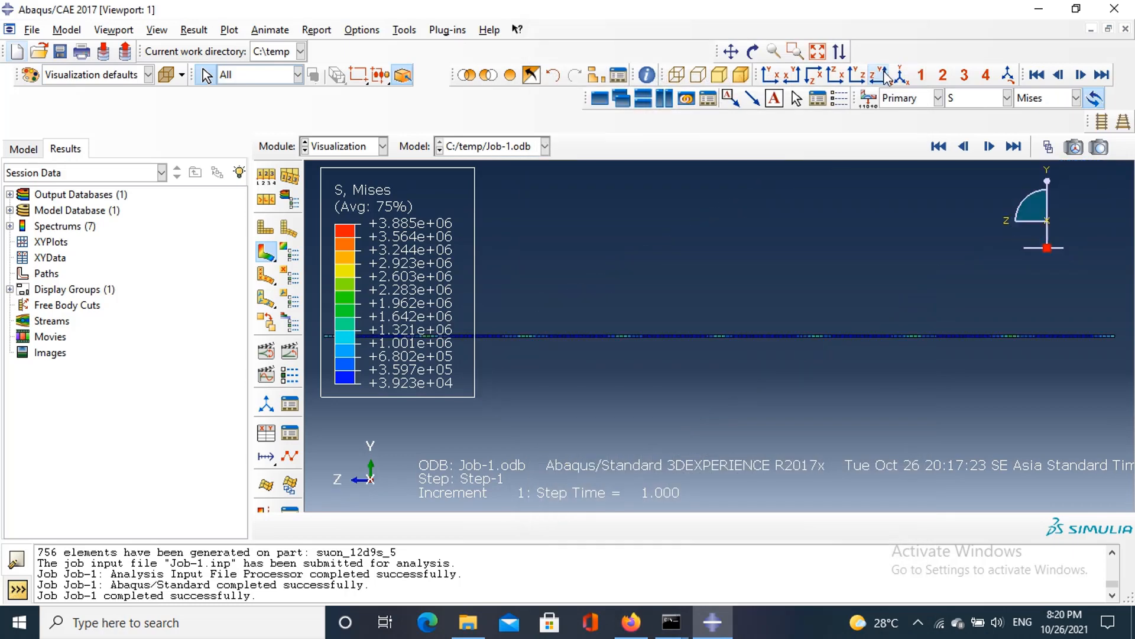
click(1029, 100)
click(993, 98)
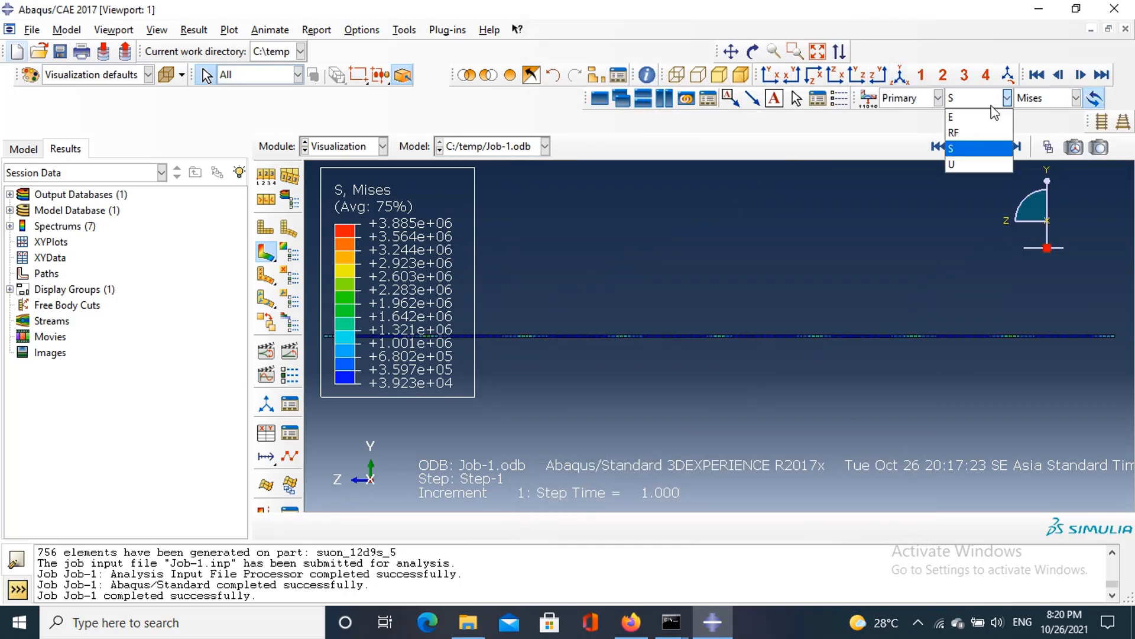
click(982, 164)
click(1077, 98)
click(1041, 147)
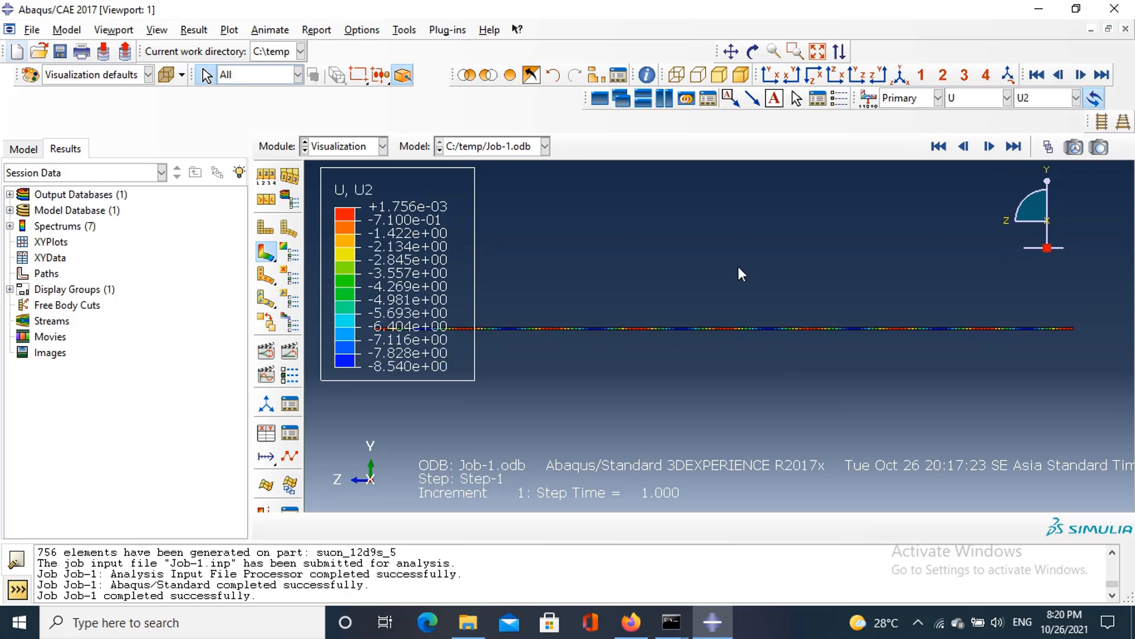
scroll(650, 268, up, 2)
click(1054, 104)
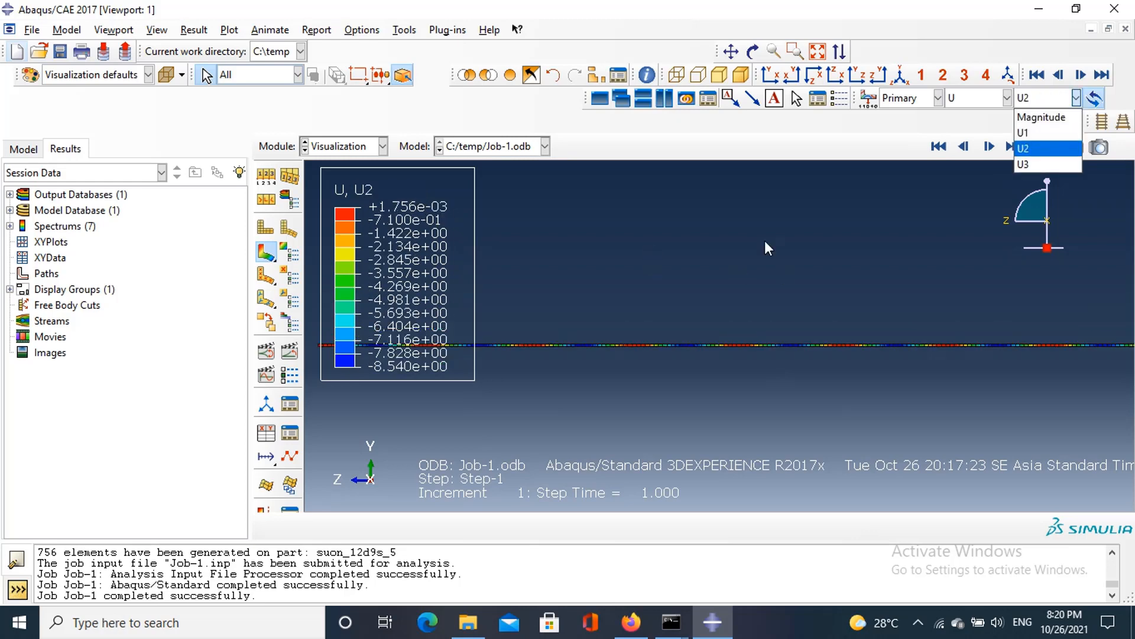
click(1029, 147)
click(753, 52)
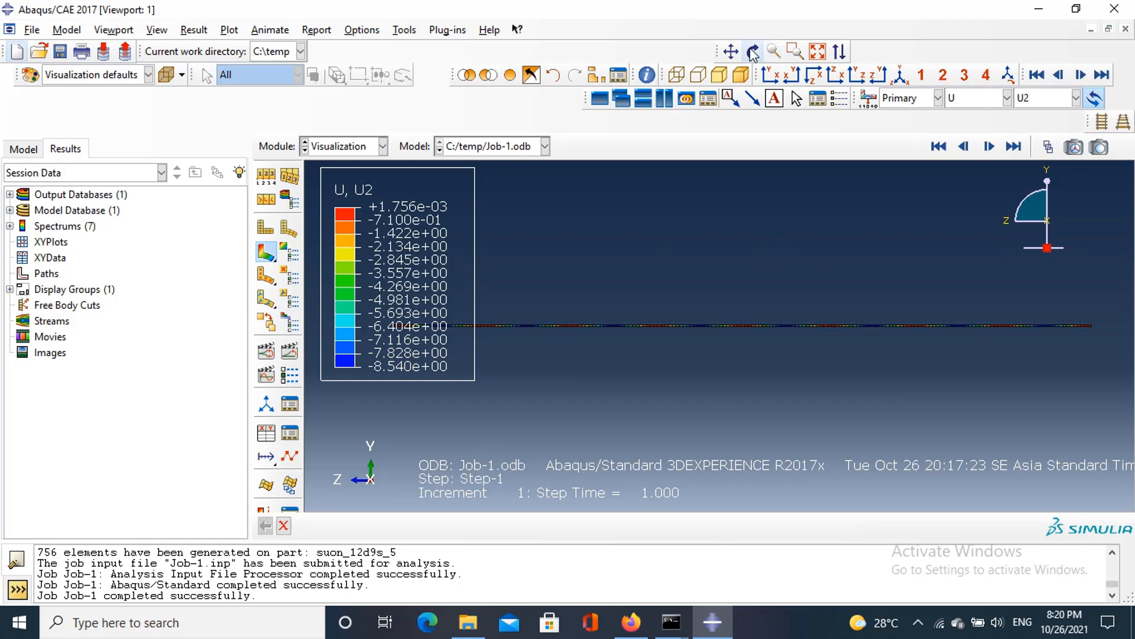
drag(734, 284, 630, 339)
drag(536, 396, 705, 371)
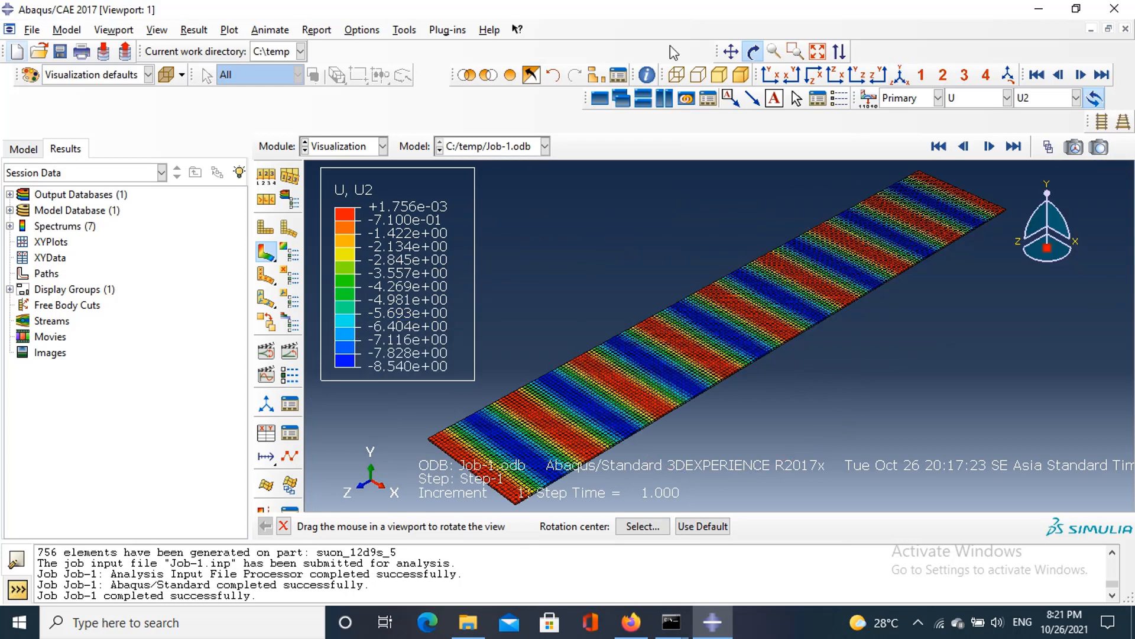
Step: Replace the displayed model with the nine rib element sets SUON_12D9S-1.S1 through SUON_12D9S_8-1.S9 using a display group
click(598, 75)
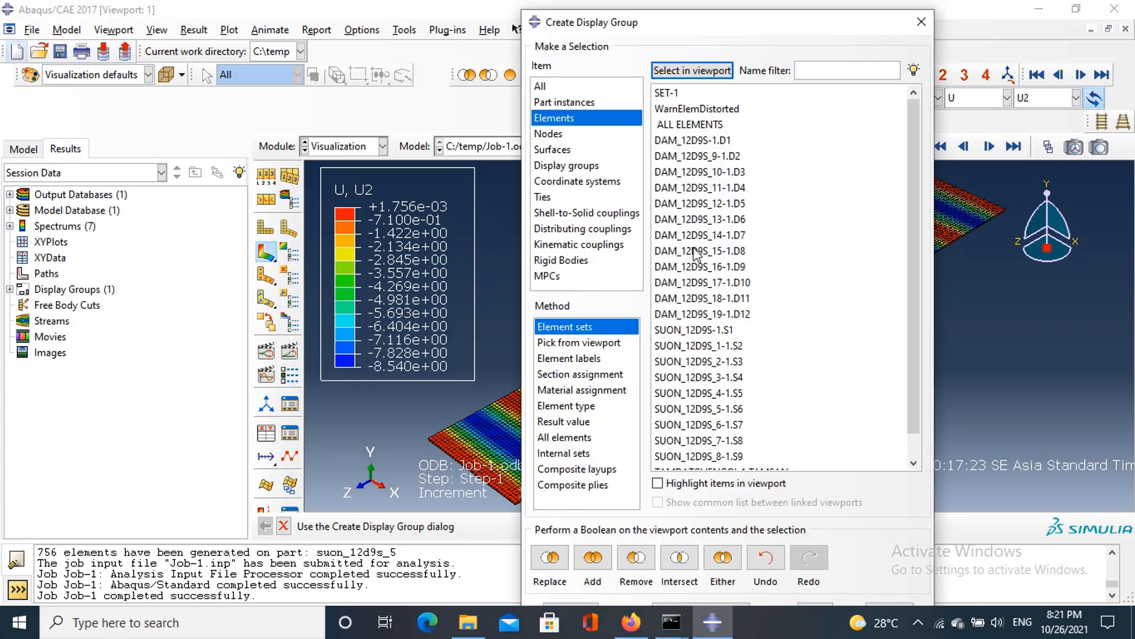
click(672, 141)
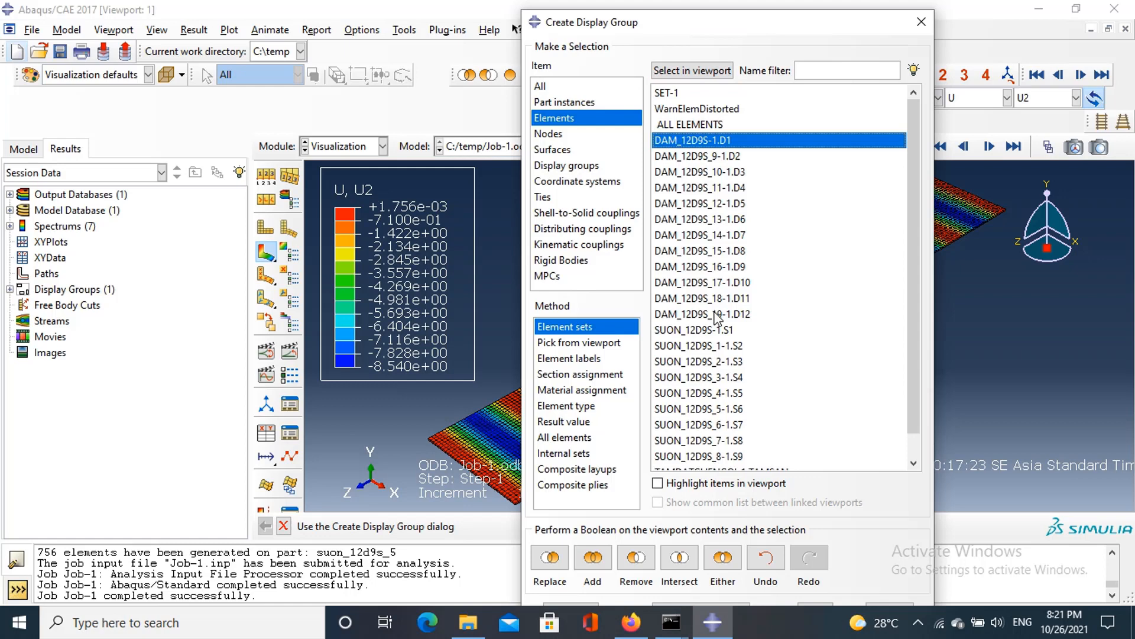
click(704, 329)
scroll(729, 414, down, 1)
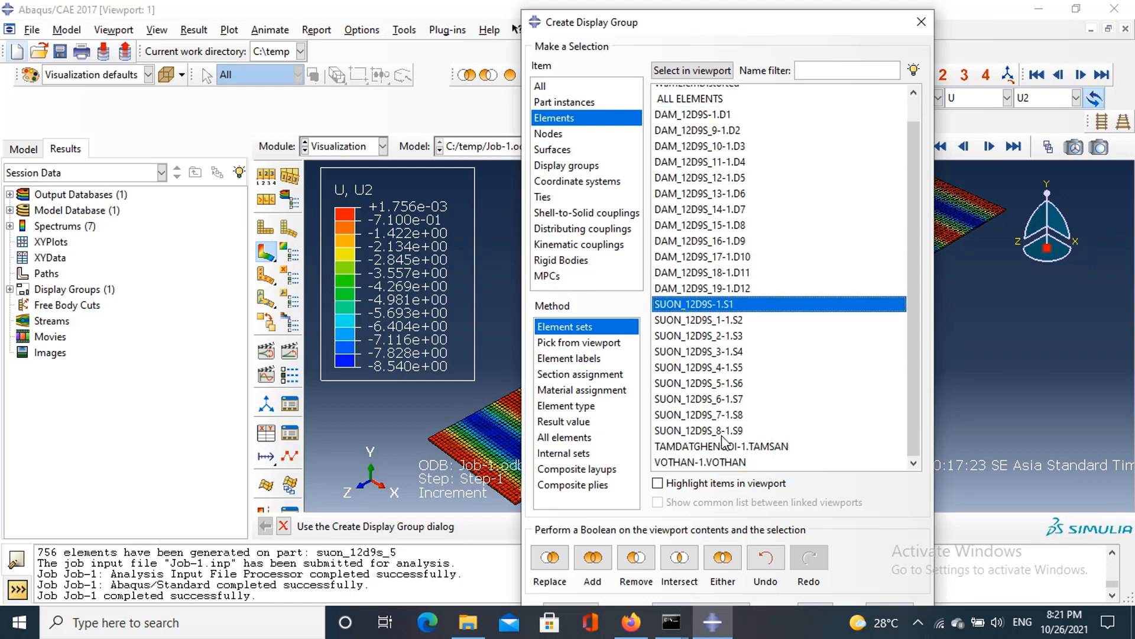
shift+click(721, 435)
click(550, 557)
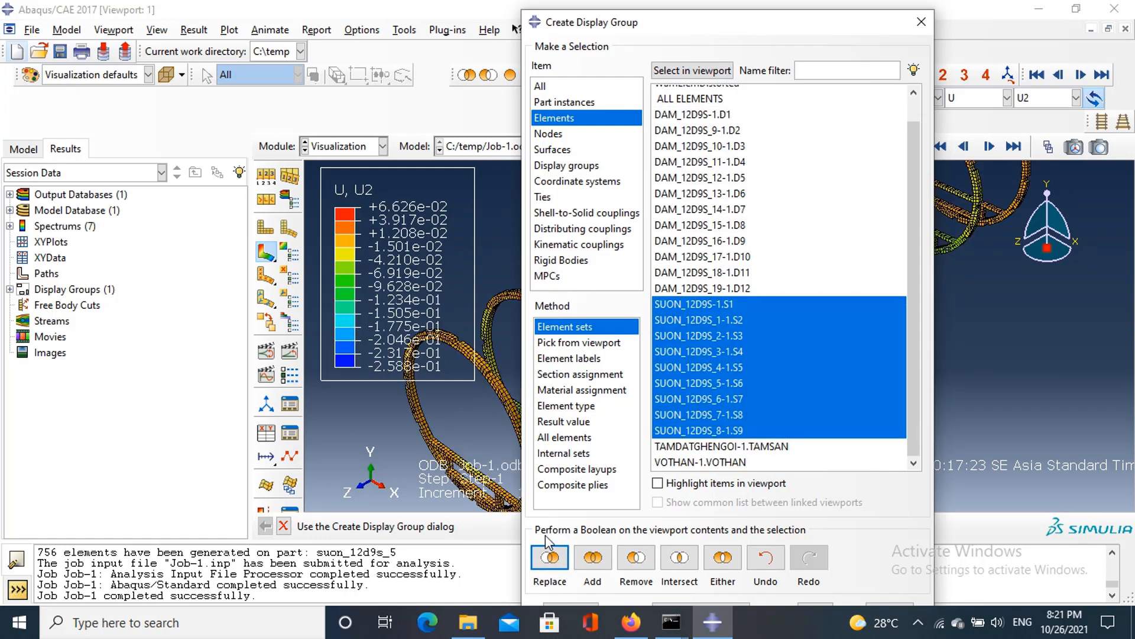
click(922, 22)
Step: Plot the Mises stress contours on the isolated ribs and examine their rings and lower crossbeams
click(975, 97)
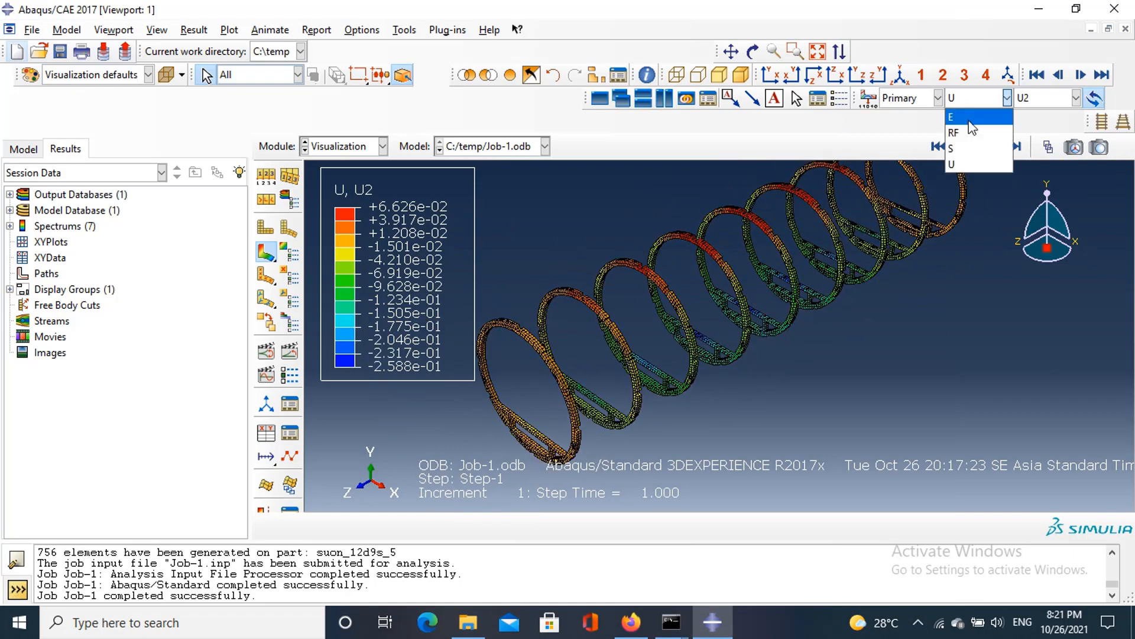
click(969, 148)
scroll(683, 355, up, 6)
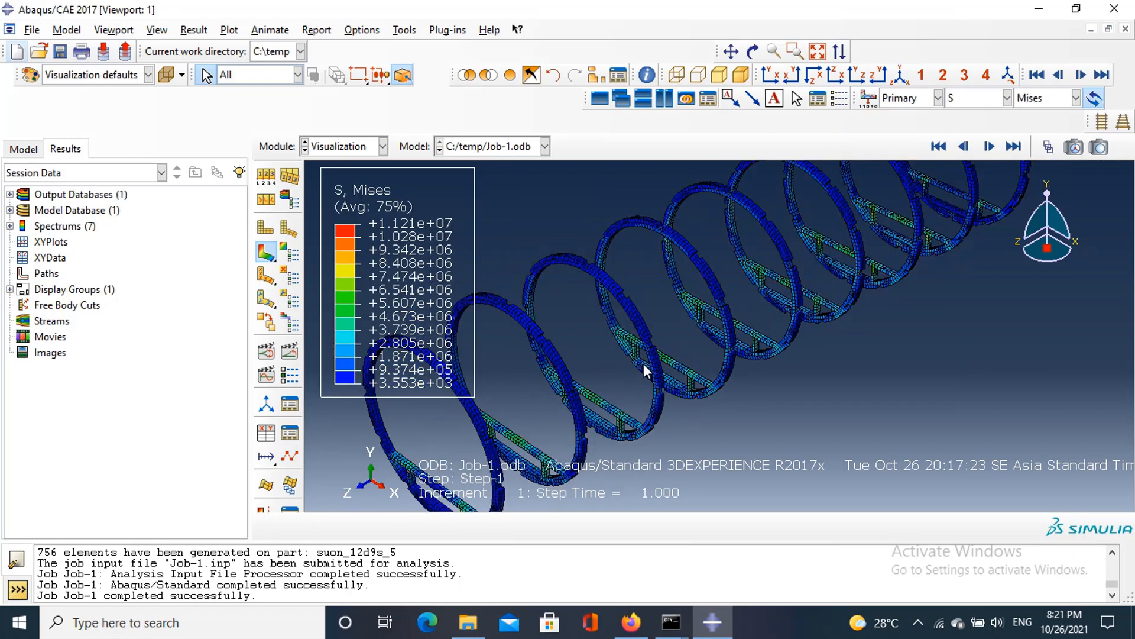
scroll(577, 385, down, 5)
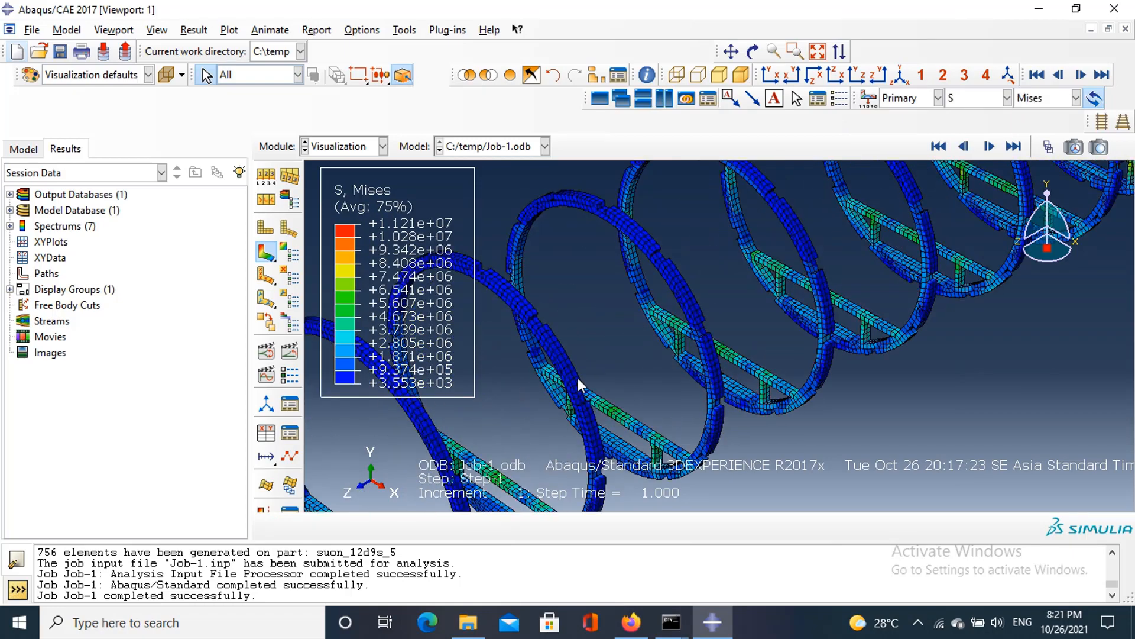
scroll(573, 408, down, 2)
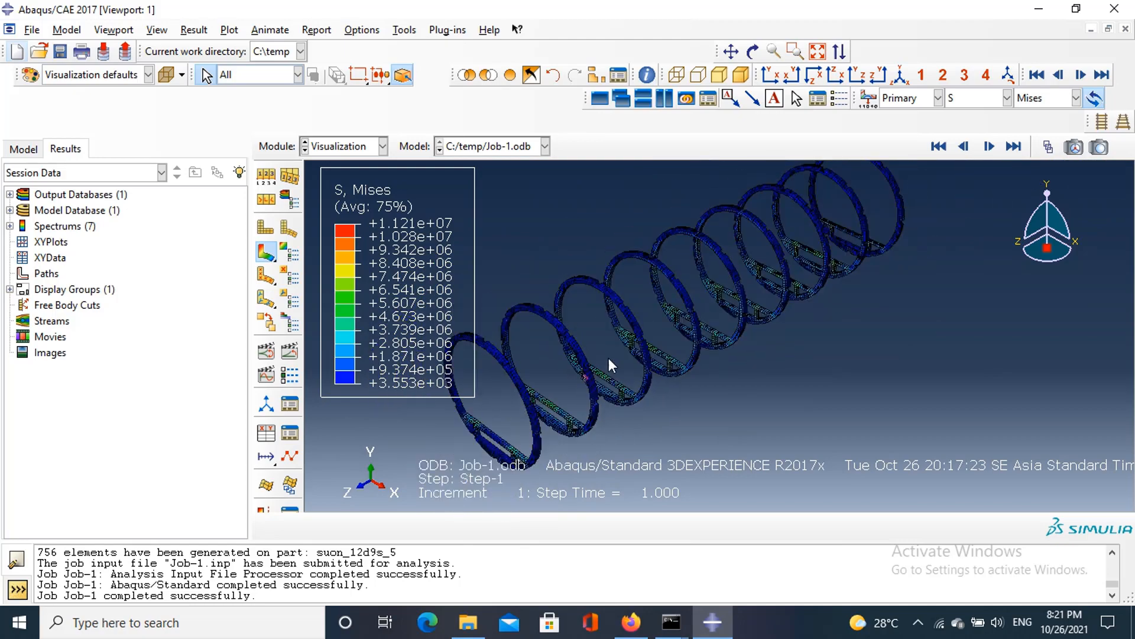
scroll(608, 360, up, 5)
Step: Replace the displayed ribs with only the outer shell element set VOTHAN-1.VOTHAN using a display group
click(596, 75)
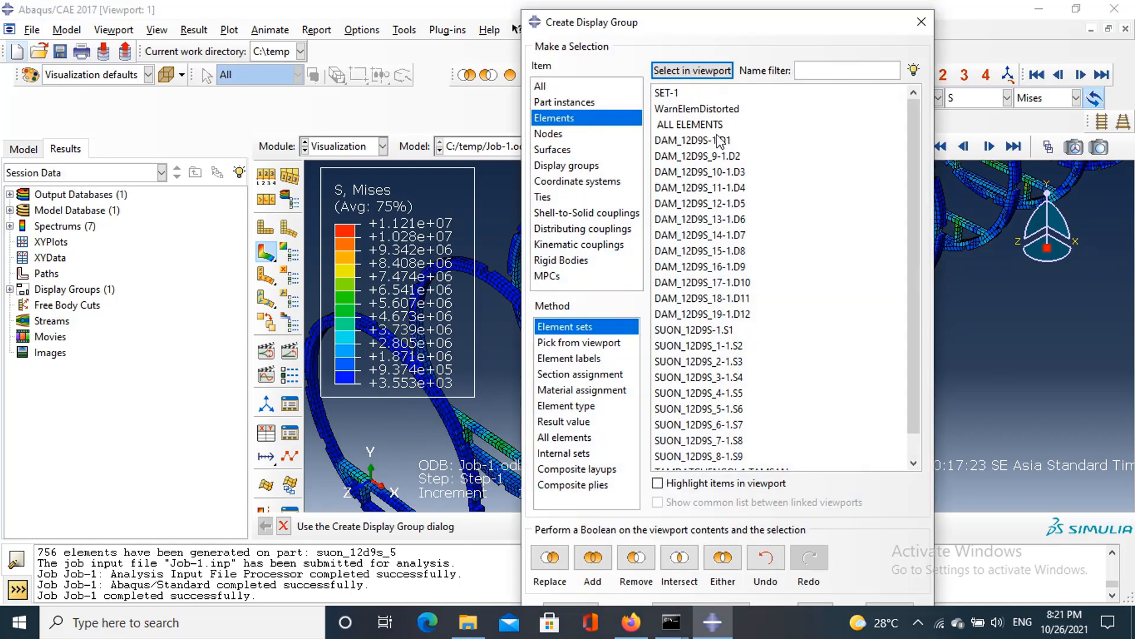
scroll(692, 414, down, 1)
click(696, 462)
click(550, 558)
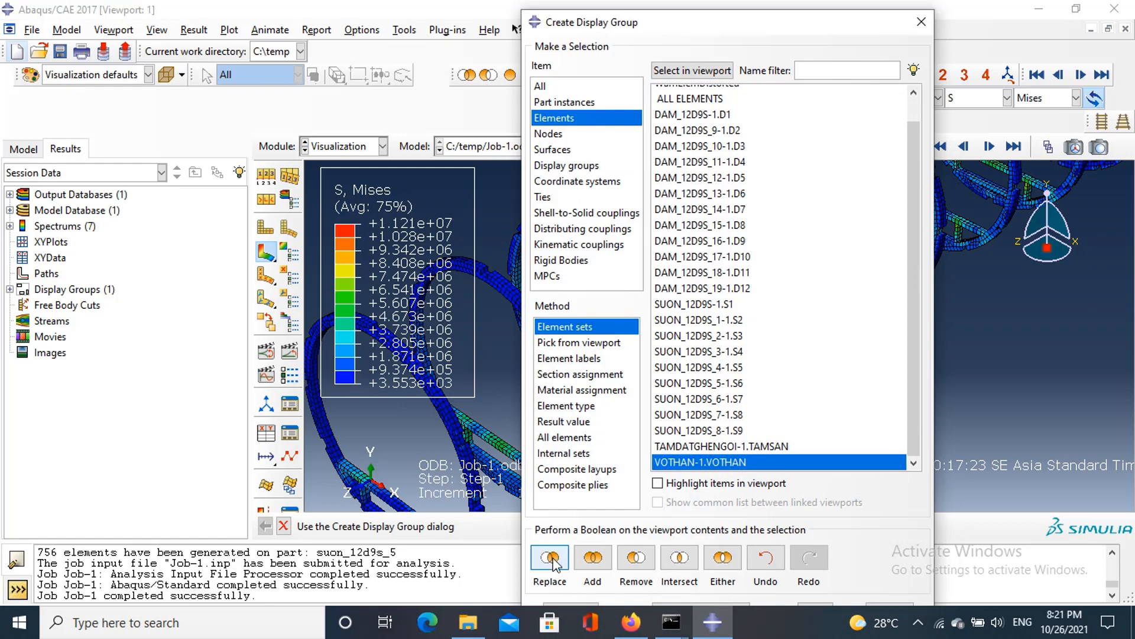
click(921, 22)
scroll(730, 295, down, 5)
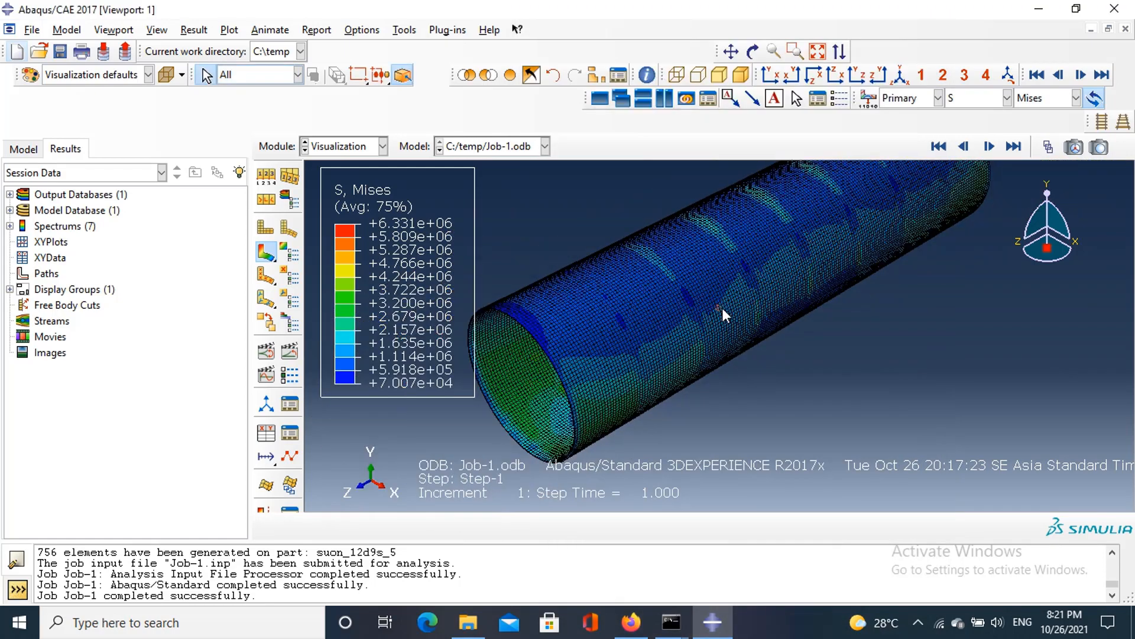
scroll(730, 299, up, 1)
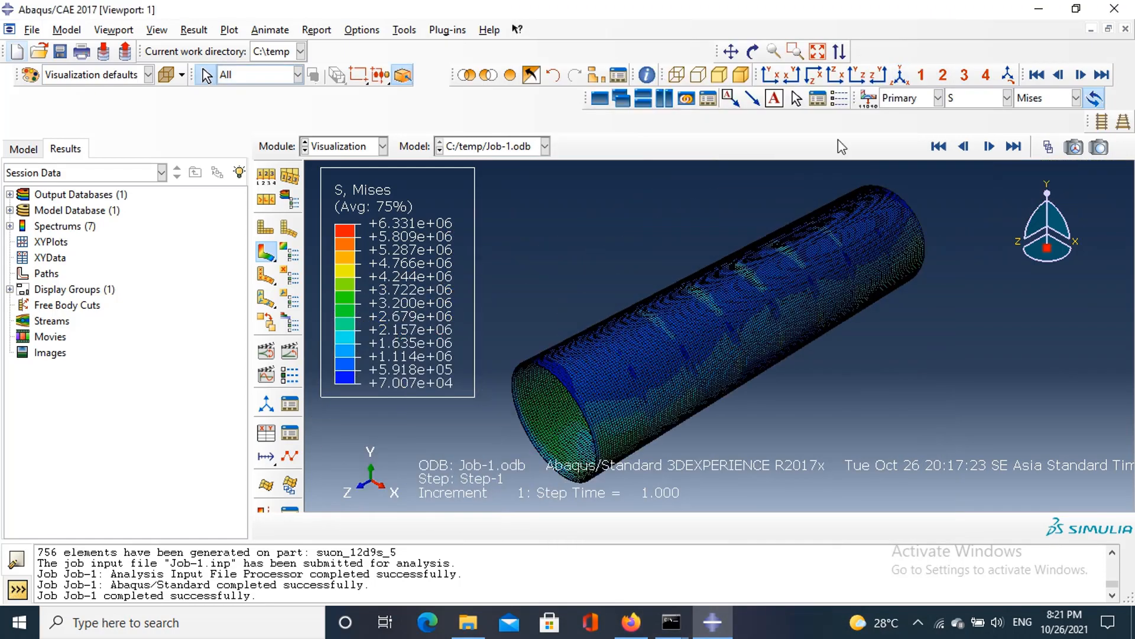
Step: Activate the view cut on the isolated shell and rotate the halved cylinder to examine its Mises contours inside and outside
click(754, 52)
drag(810, 283, 686, 267)
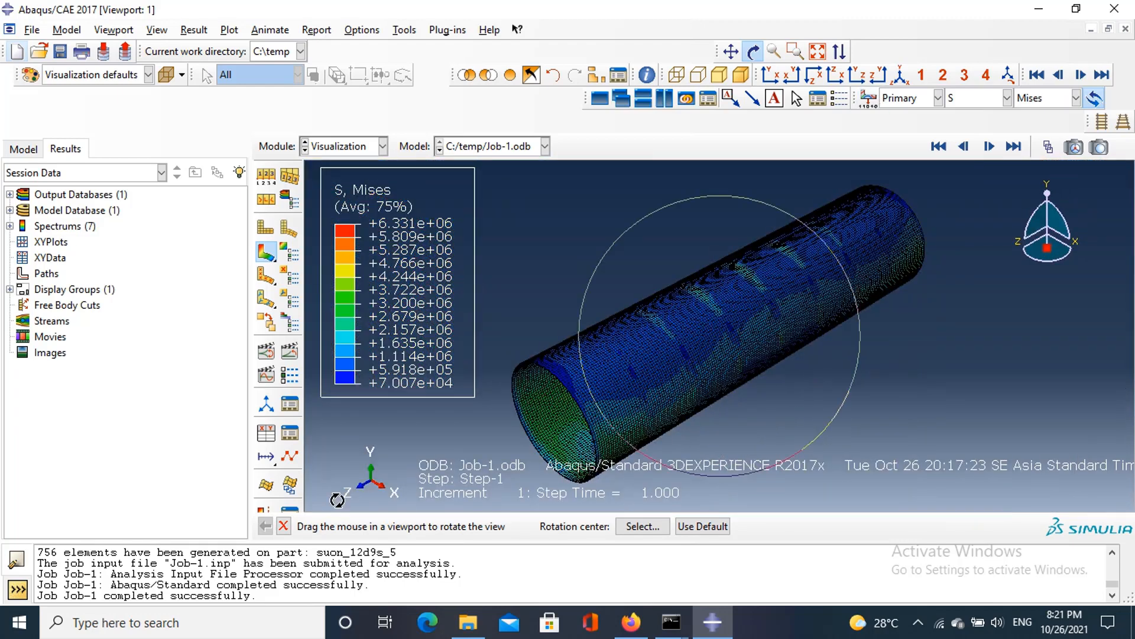
click(284, 526)
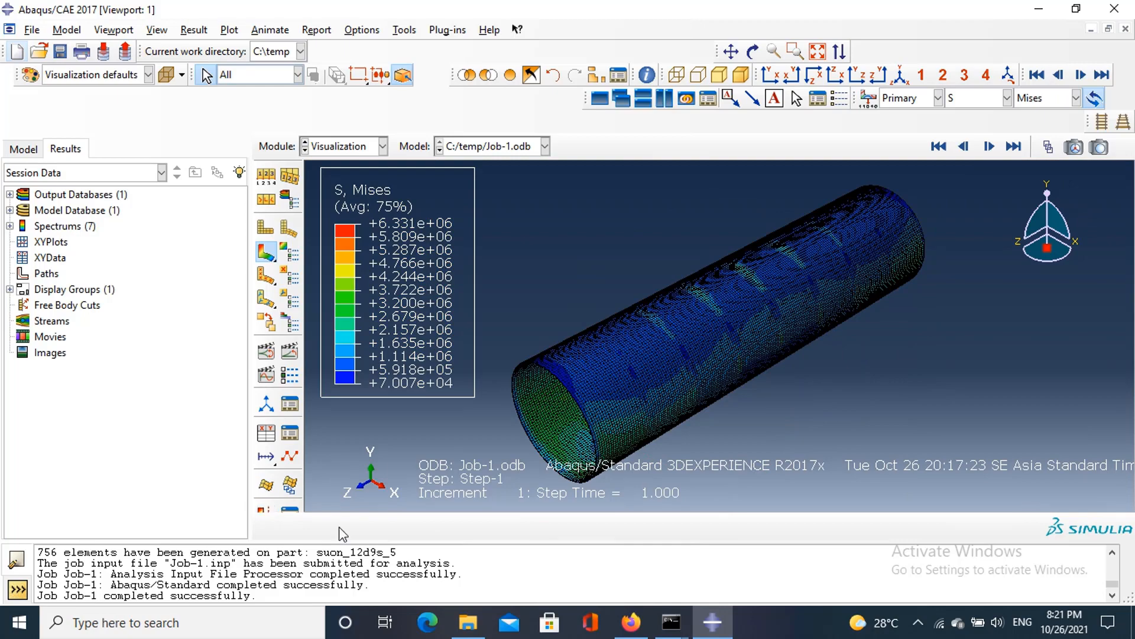
click(267, 512)
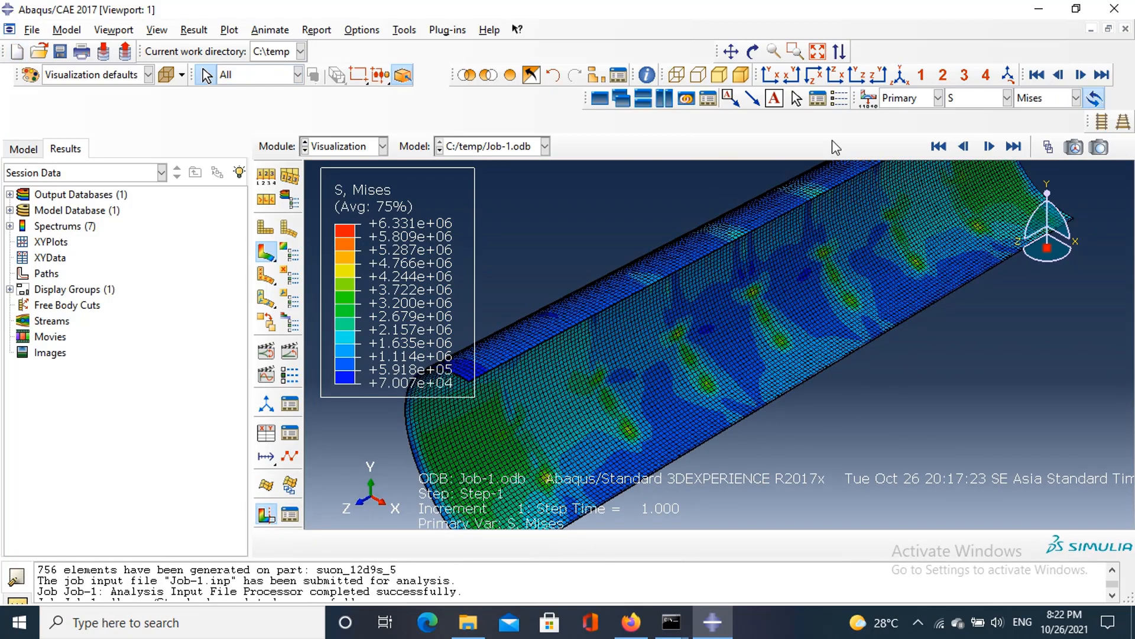
click(753, 51)
drag(756, 178, 840, 332)
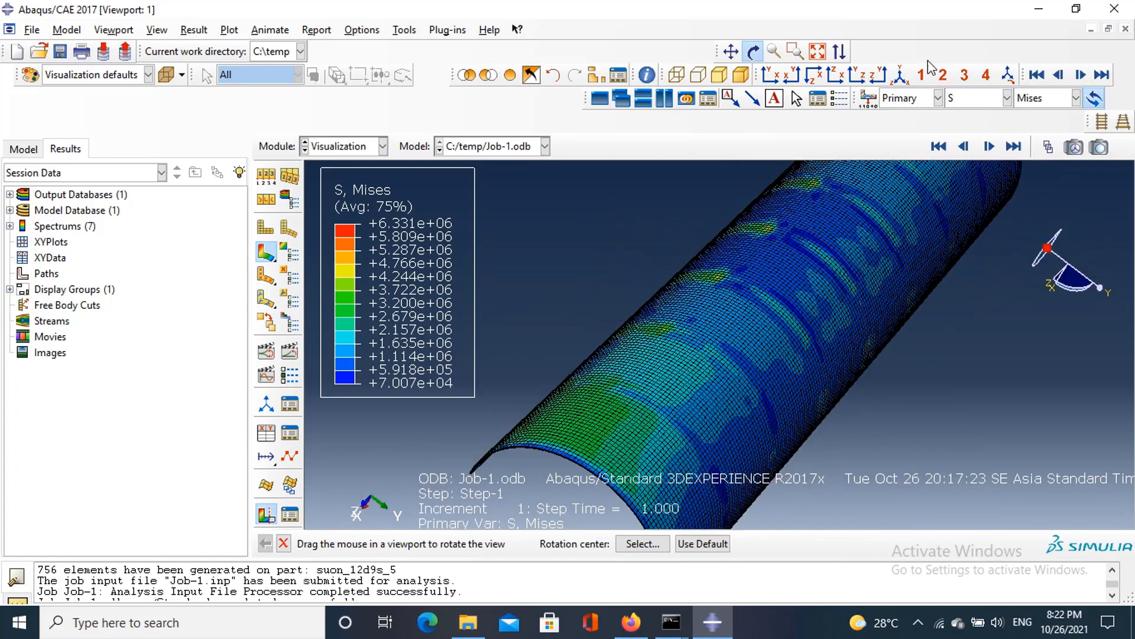
Step: Compare the cut shell's Mises contours in the Y-Z and Z-Y side views, finishing in the isometric view
click(901, 75)
click(879, 75)
click(857, 74)
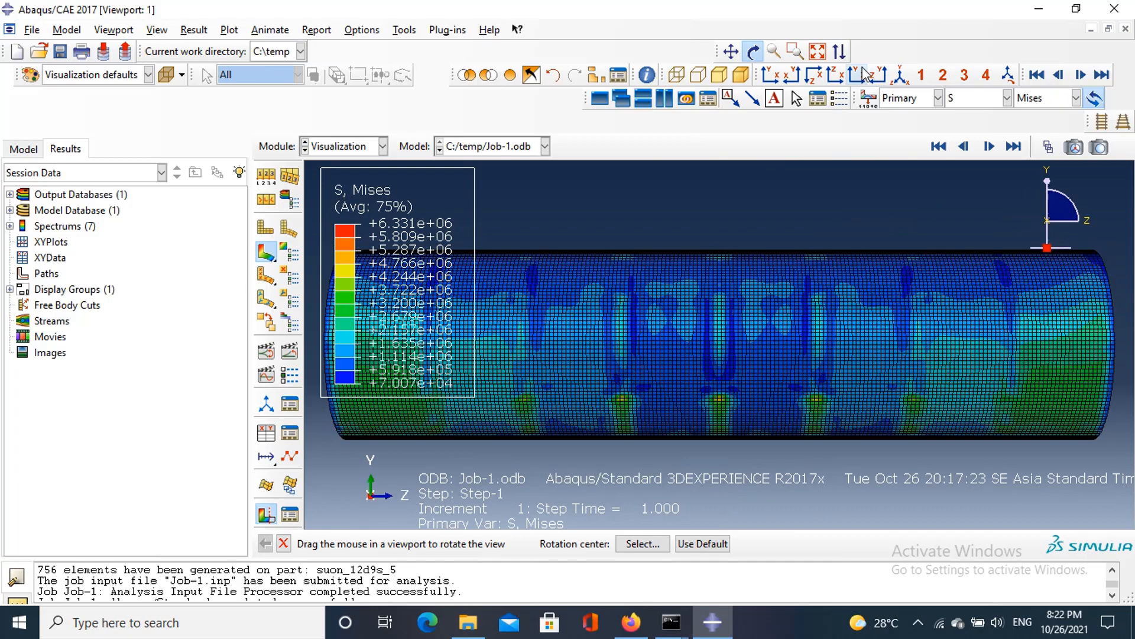
drag(709, 296, 691, 304)
click(879, 75)
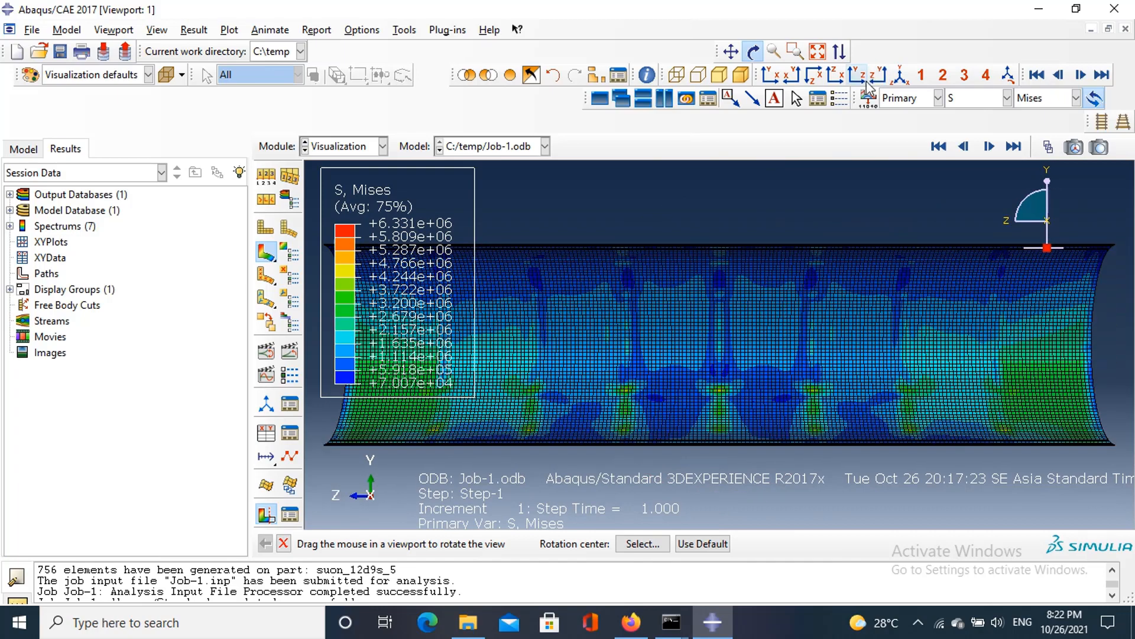
click(857, 76)
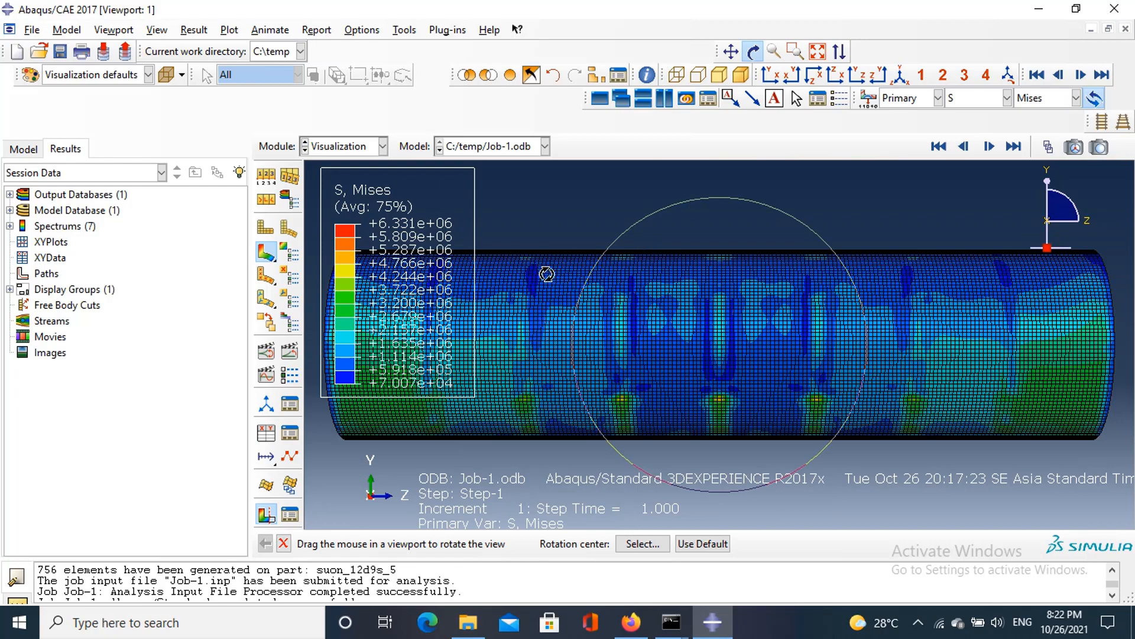
click(898, 76)
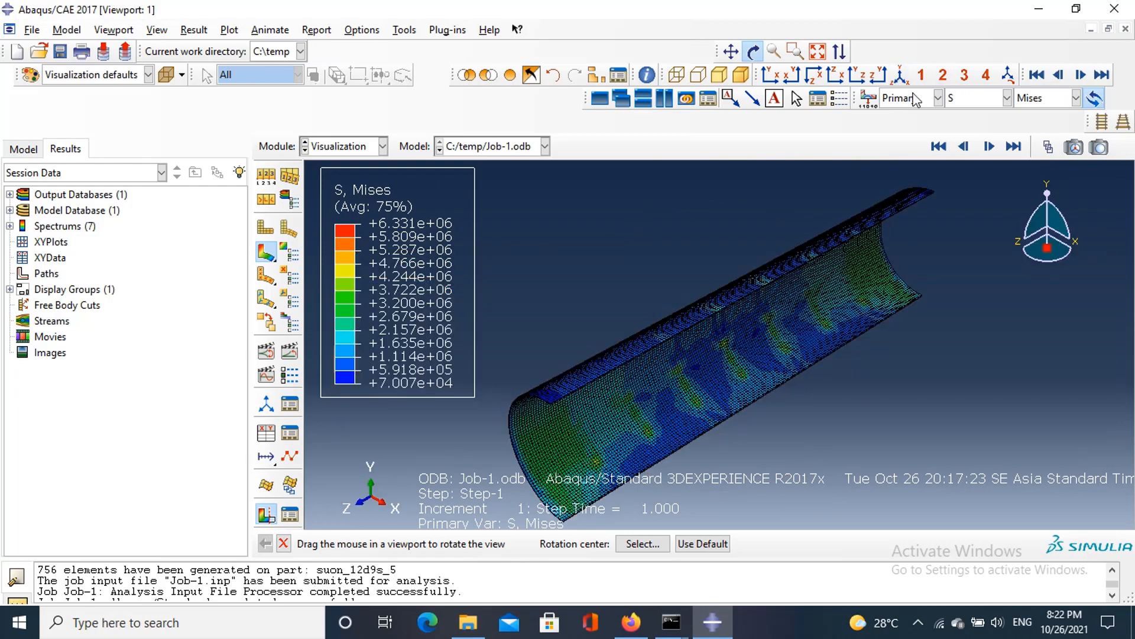
Step: Display the complete hull assembly again by replacing the viewport contents with the ALL ELEMENTS set
click(596, 76)
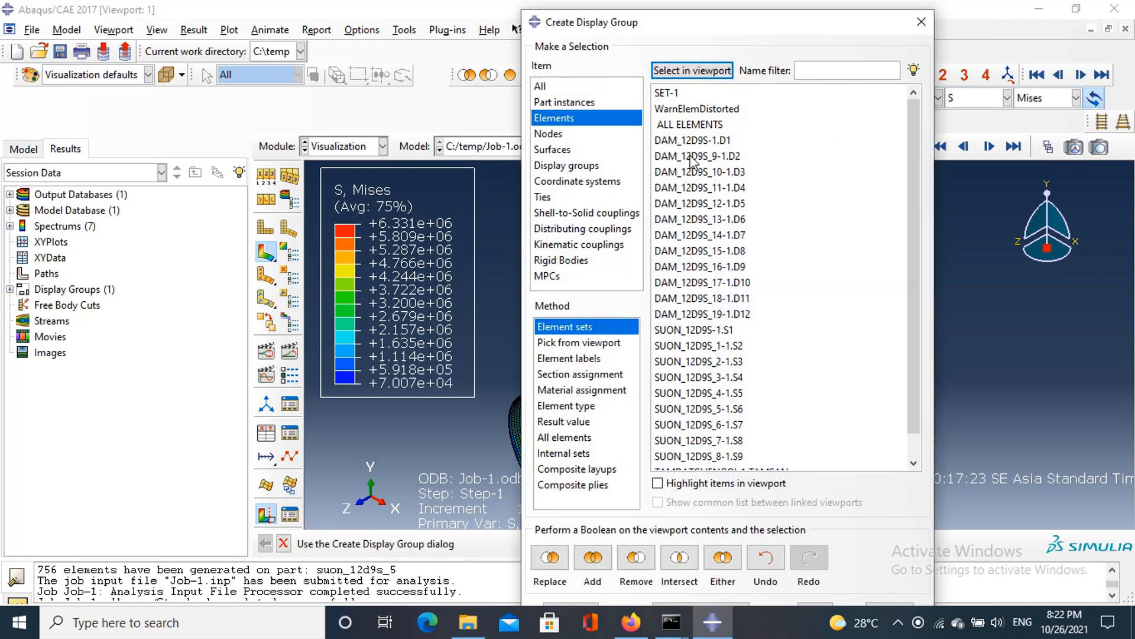
click(690, 125)
click(551, 558)
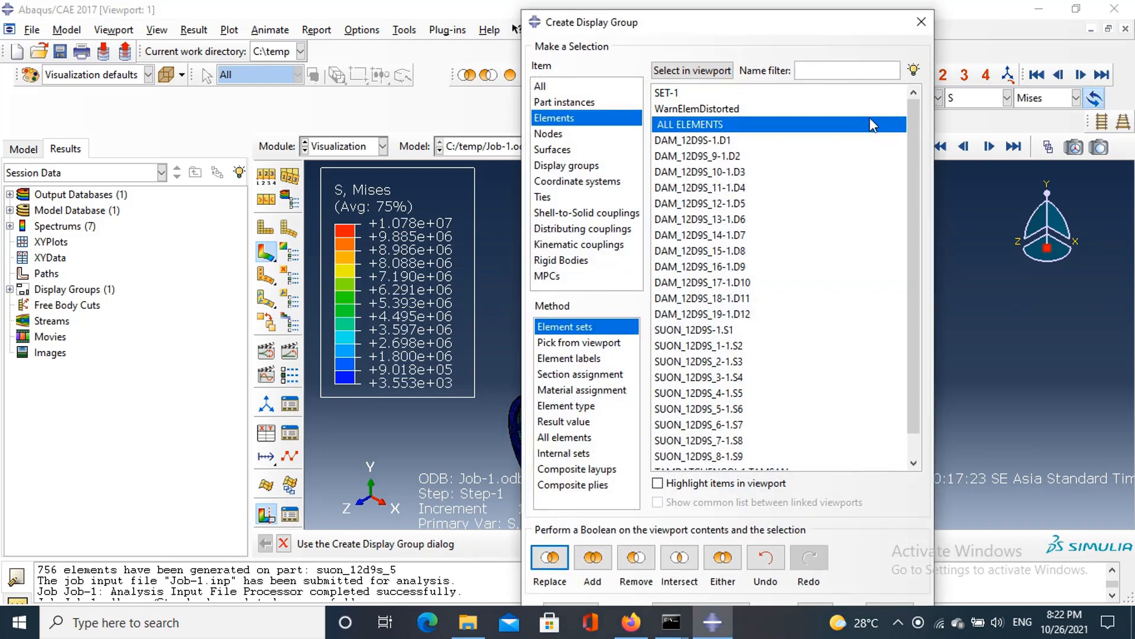
click(922, 22)
Step: Compare the full assembly with and without the view cut, leaving the cut switched off
click(266, 515)
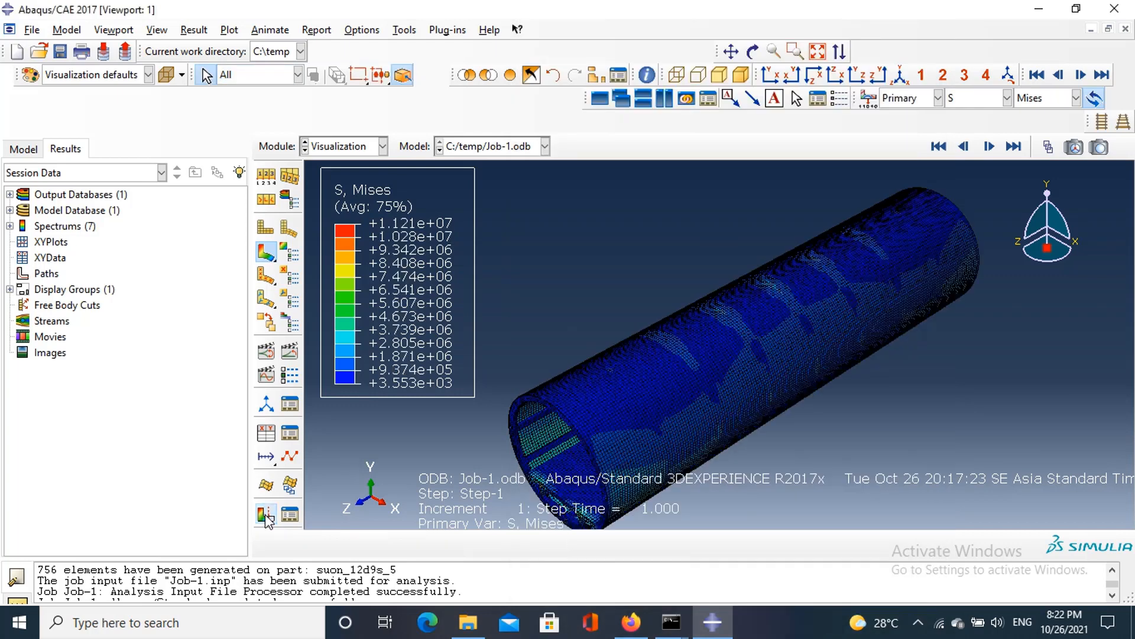
click(267, 513)
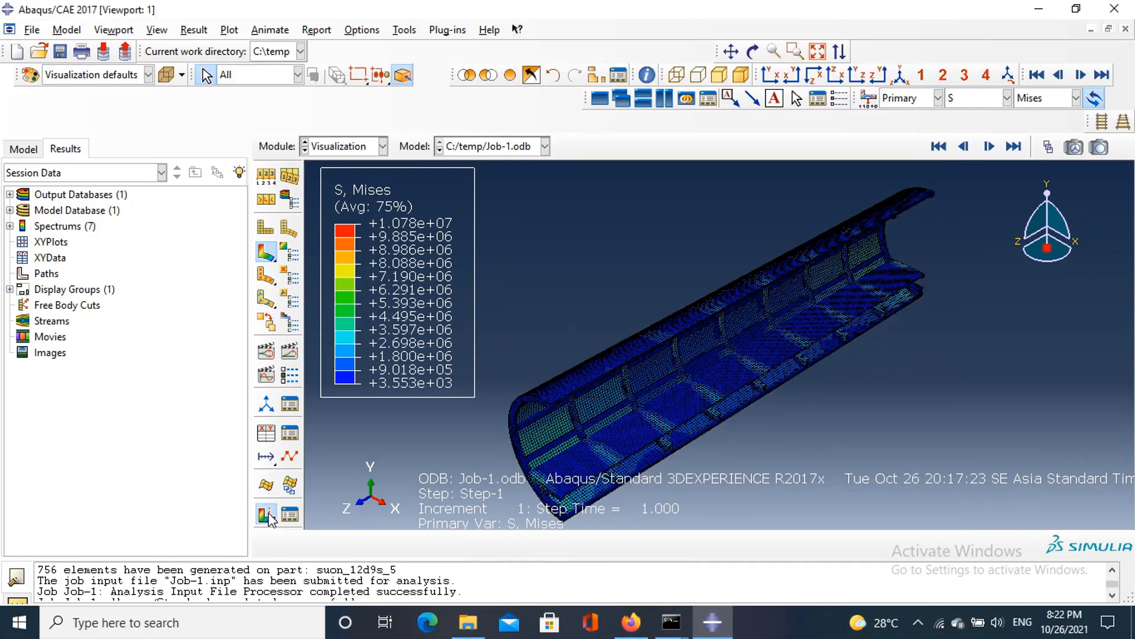
click(266, 514)
click(266, 514)
click(266, 515)
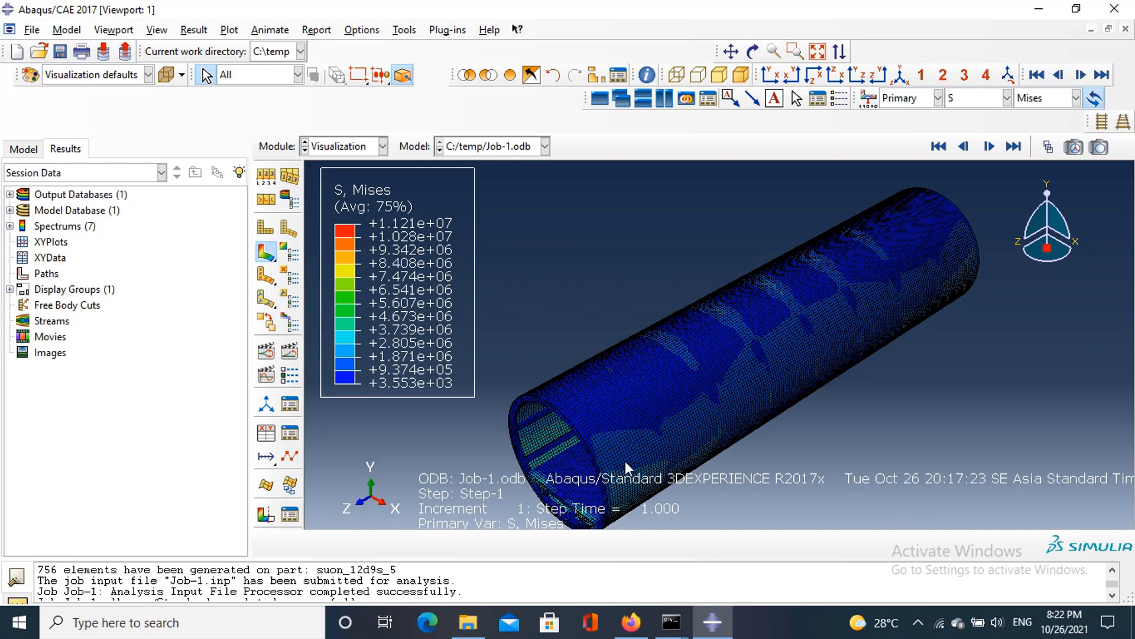
scroll(626, 461, down, 3)
scroll(541, 451, up, 2)
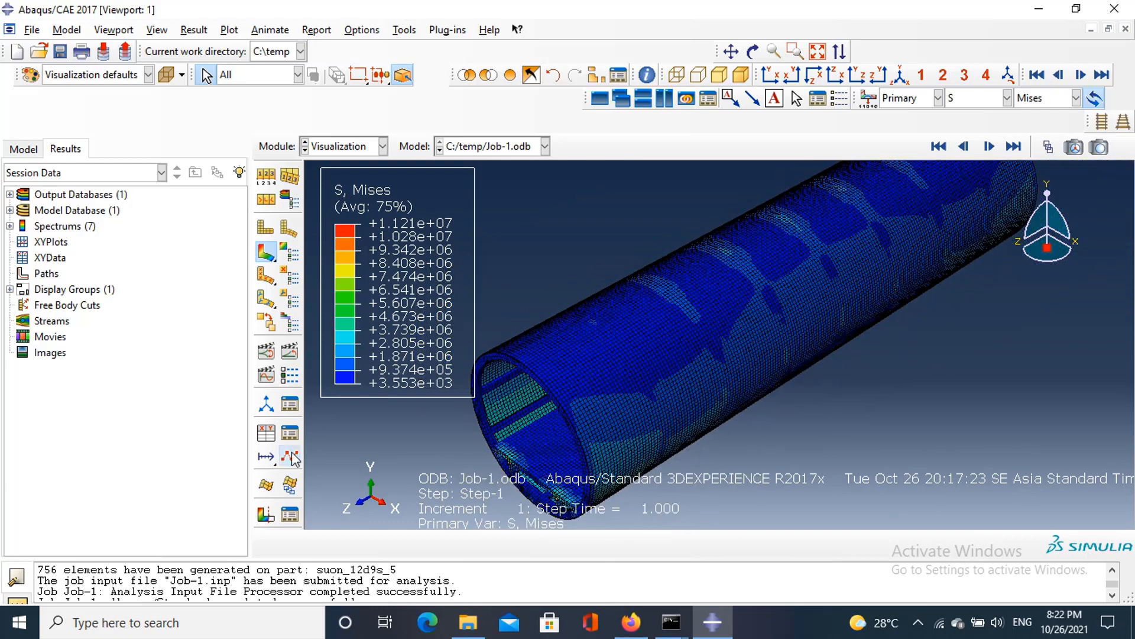
scroll(519, 393, up, 1)
scroll(582, 398, down, 1)
scroll(551, 407, down, 1)
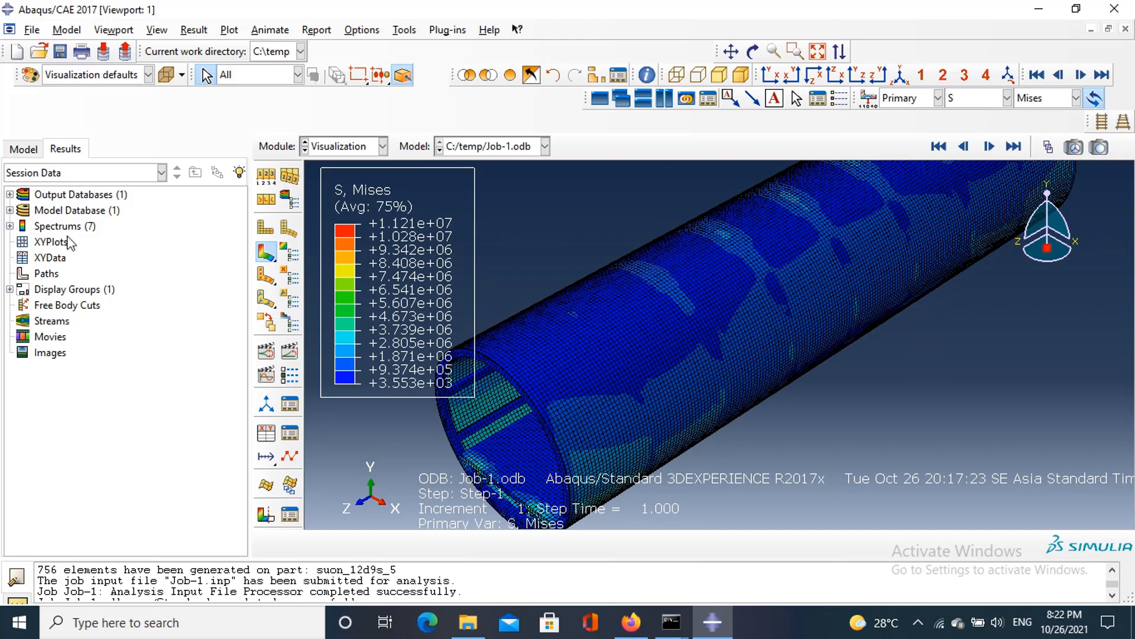
double_click(28, 242)
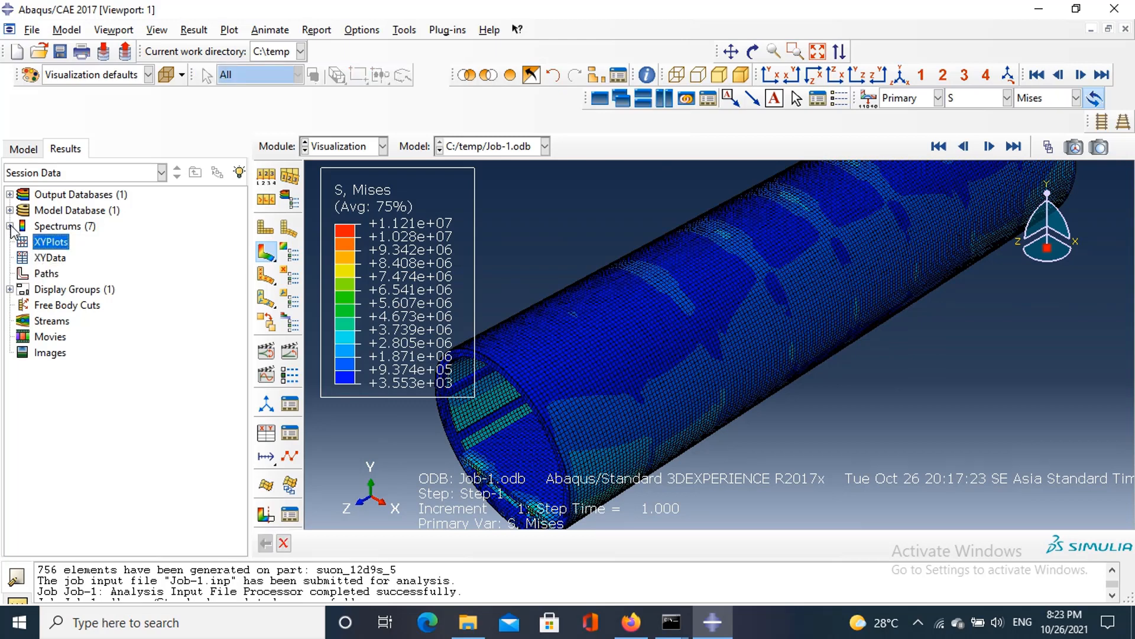
scroll(659, 316, down, 3)
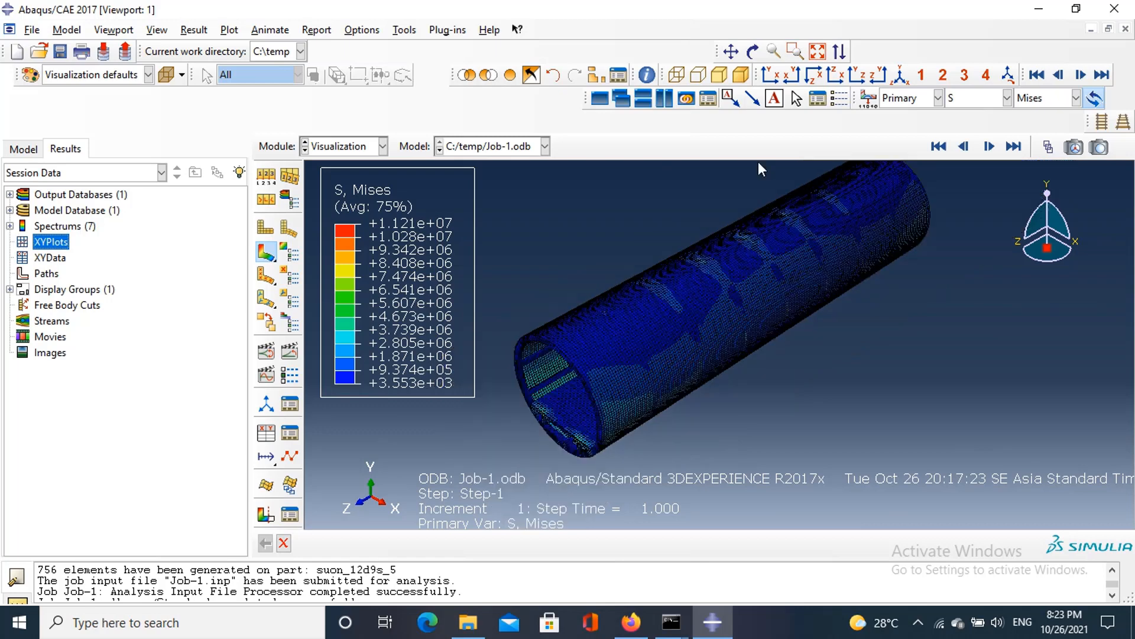